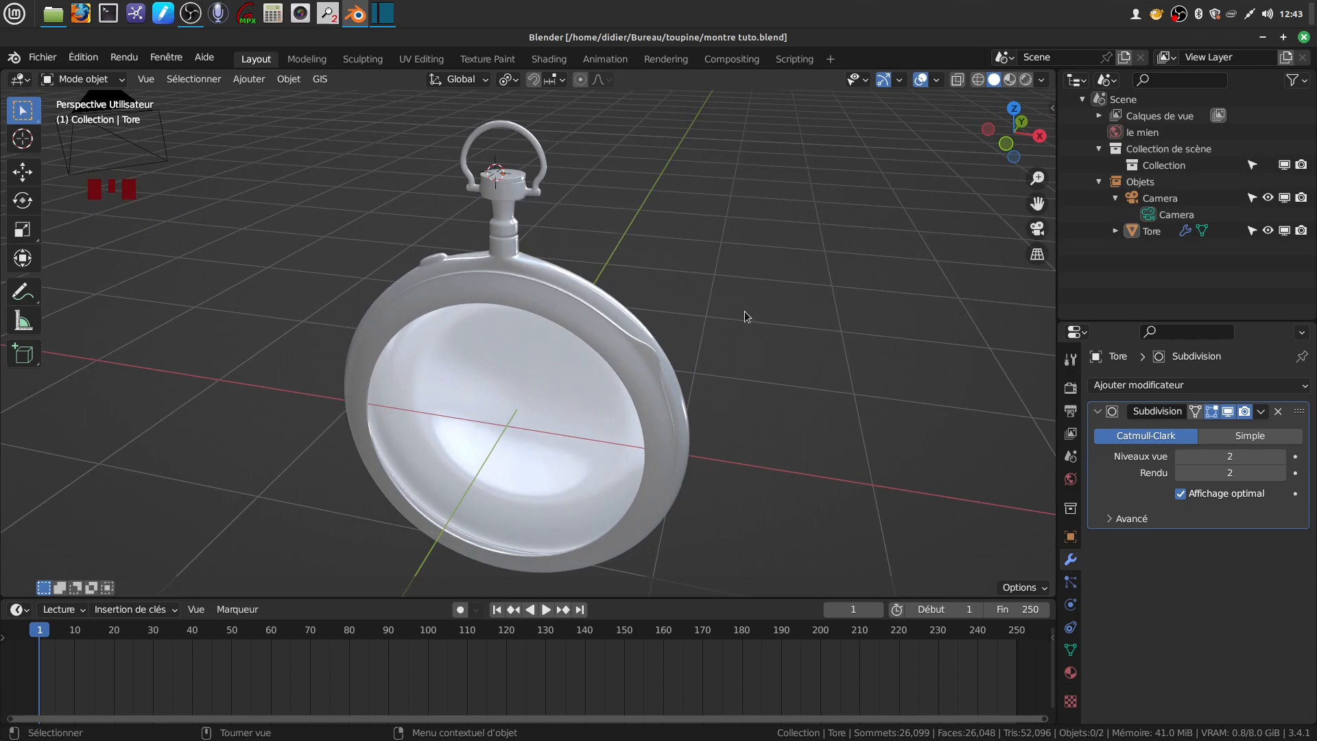
- Apply the Subdivision modifier to the pocket watch object
click(660, 400)
scroll(660, 401, down, 2)
middle_drag(668, 384, 676, 356)
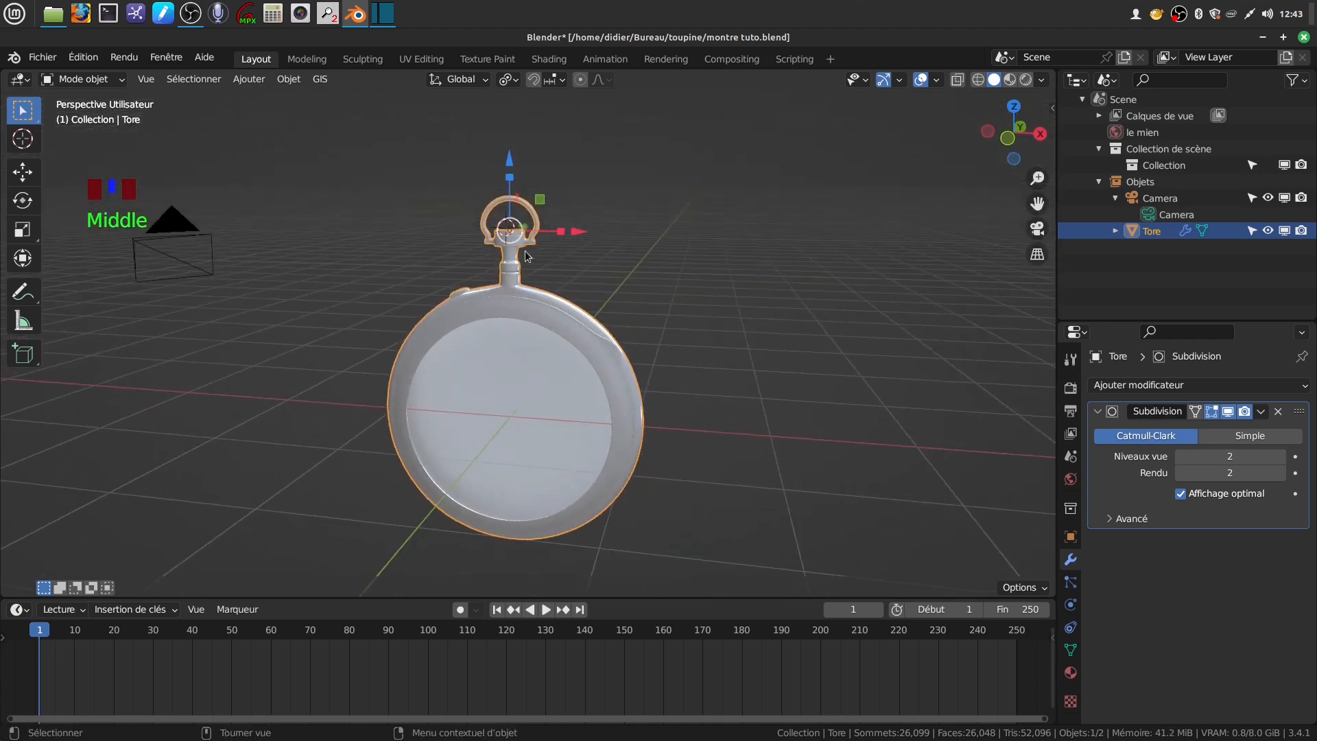
click(1261, 411)
click(1187, 430)
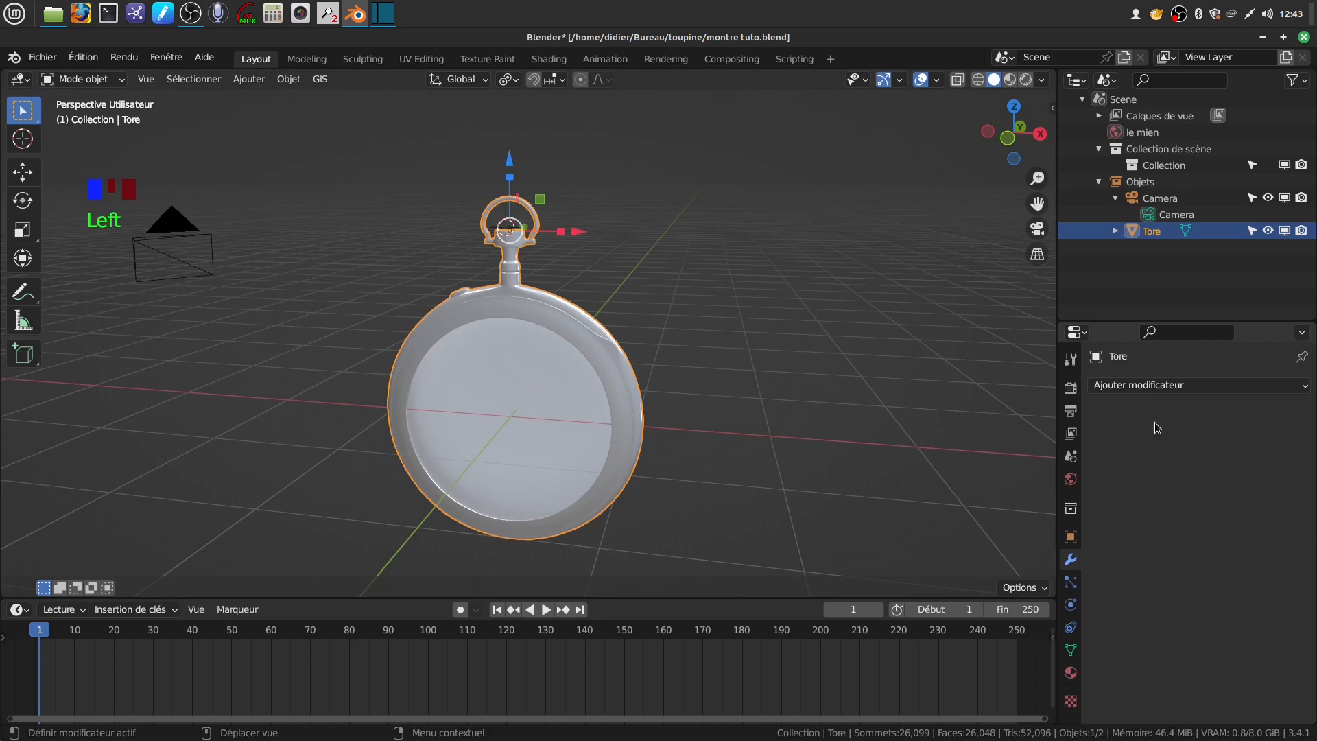
- In Edit Mode, select the seven horizontal edge loops around the crown cap's side wall and dissolve the edges
scroll(644, 233, up, 4)
shift+middle_drag(644, 229, 644, 480)
scroll(591, 368, up, 3)
key(Tab)
scroll(581, 402, up, 9)
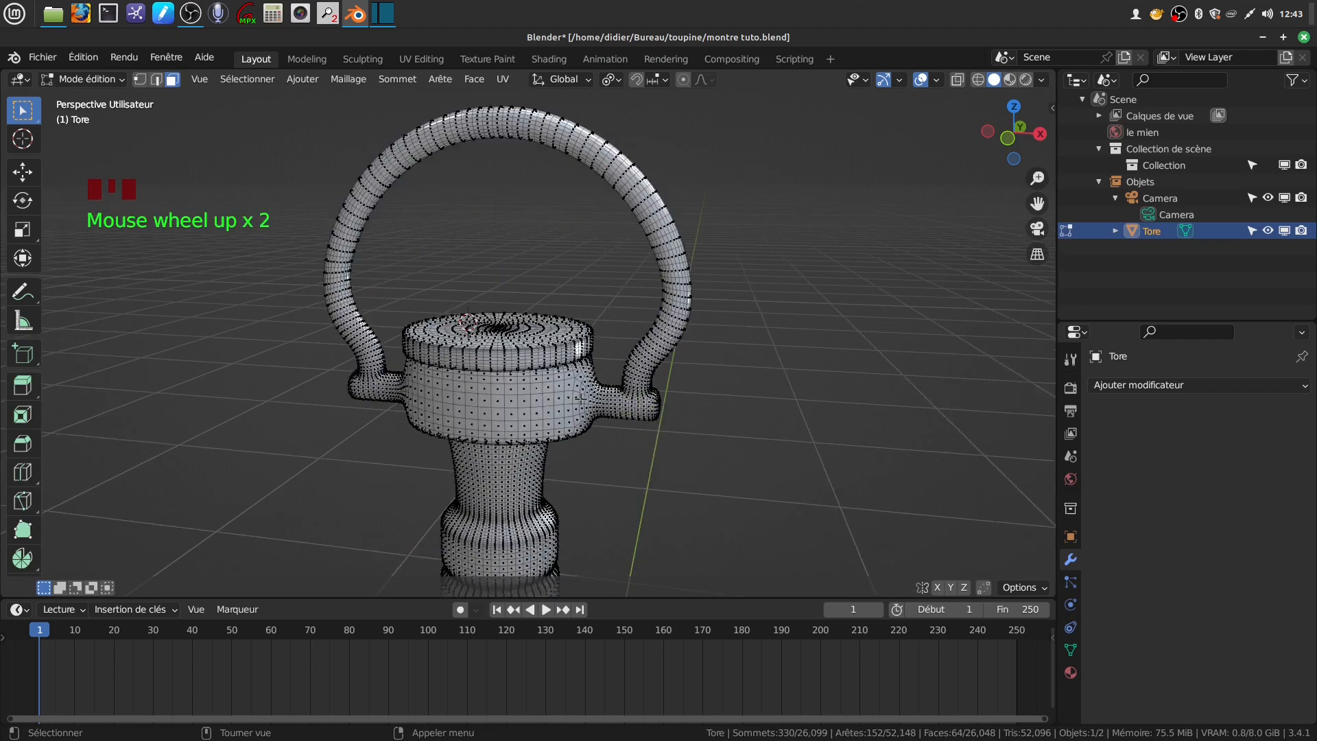
shift+middle_drag(581, 405, 561, 353)
scroll(559, 351, up, 1)
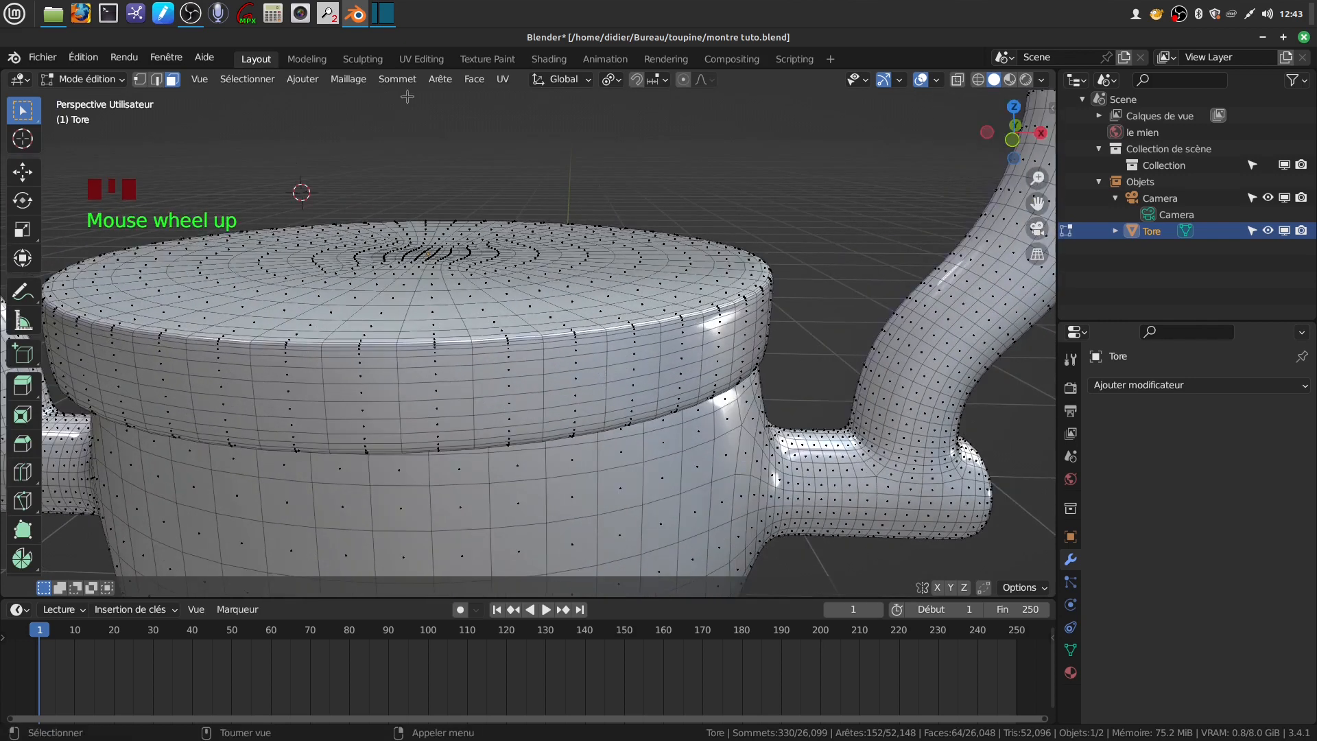
click(156, 80)
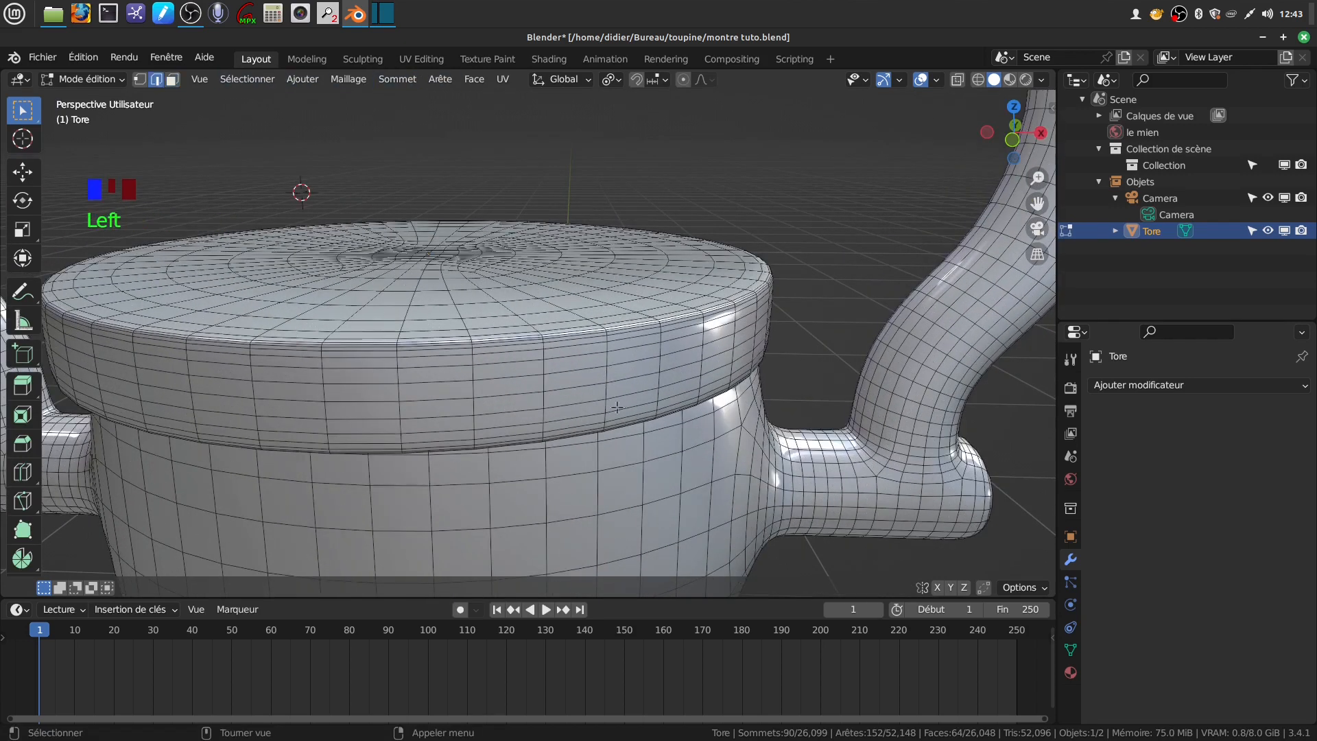
alt+click(556, 357)
alt+shift+click(563, 376)
alt+shift+click(566, 385)
alt+shift+click(571, 406)
alt+shift+click(571, 420)
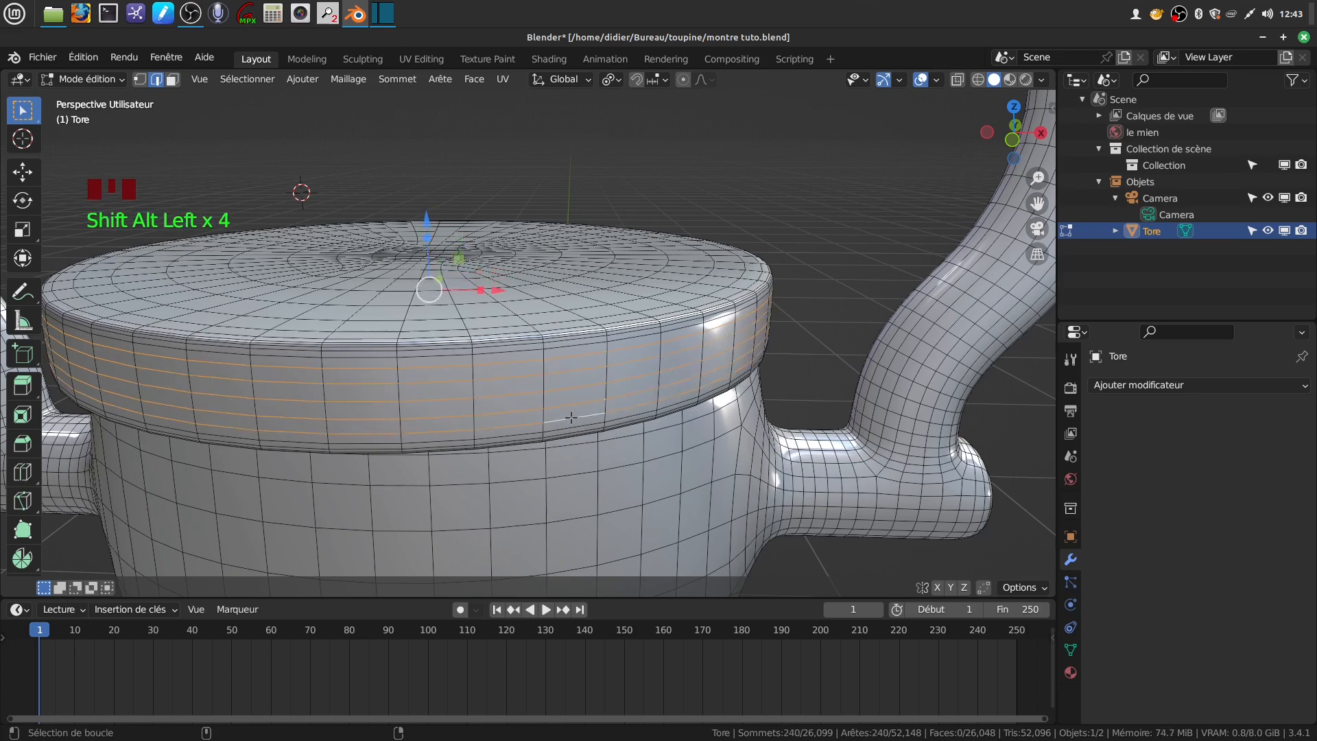
alt+shift+click(573, 424)
middle_drag(574, 424, 609, 354)
scroll(600, 349, up, 2)
alt+shift+click(599, 341)
scroll(608, 354, down, 2)
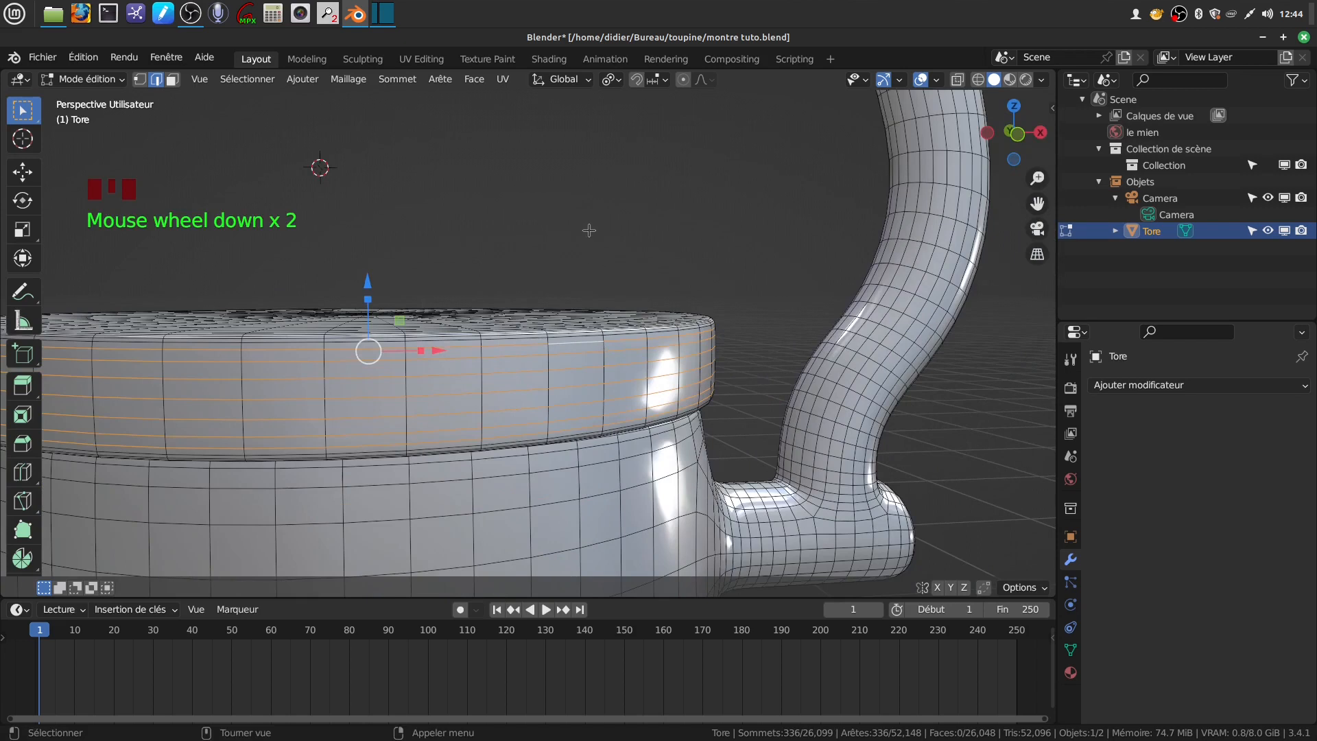
key(x)
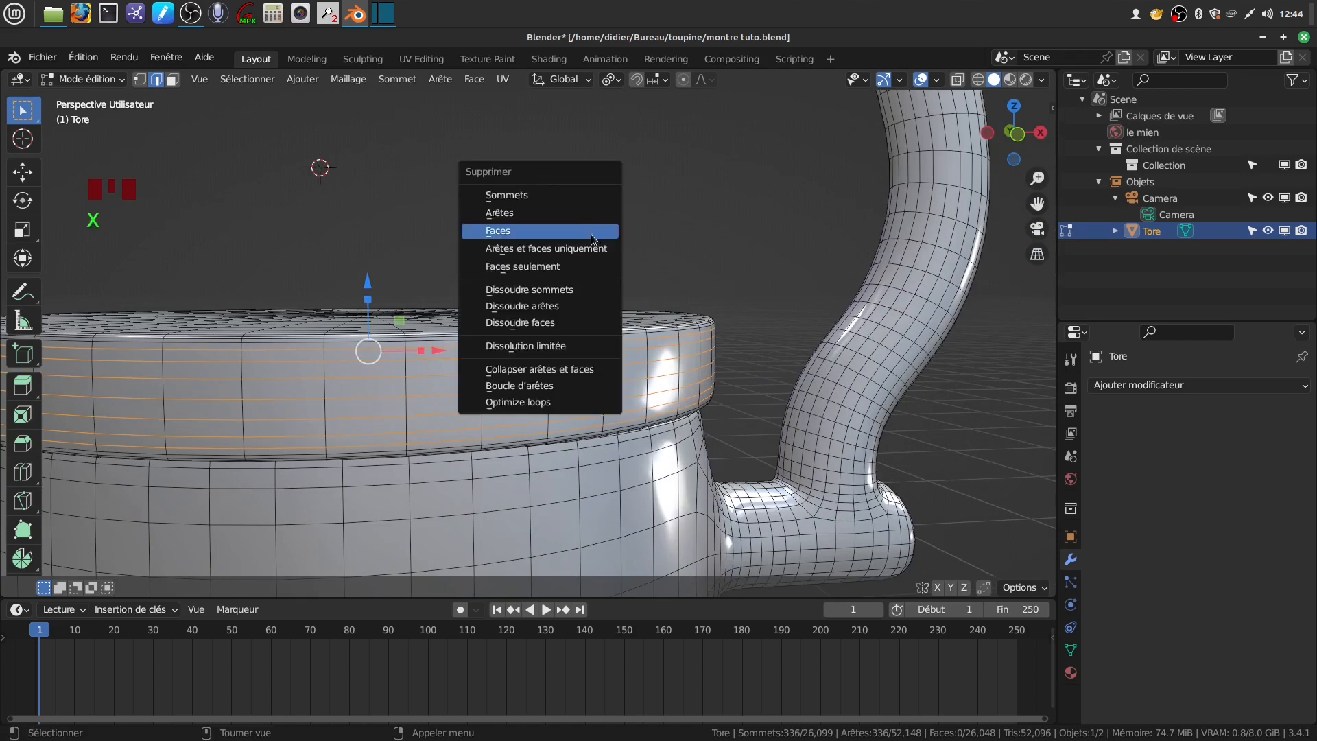
click(581, 306)
scroll(542, 382, down, 2)
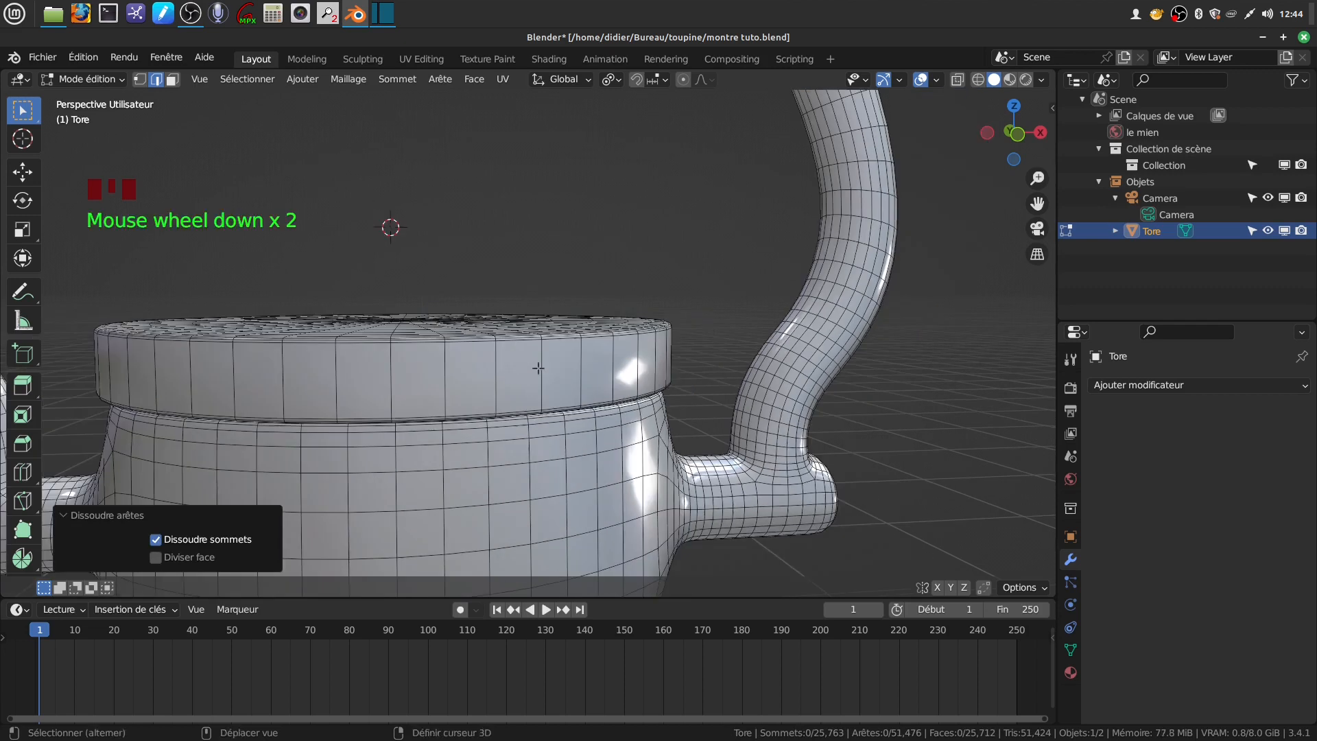
- Select the face loop around the crown cap's side and subdivide it twice with 1 cut
shift+middle_drag(388, 246, 443, 240)
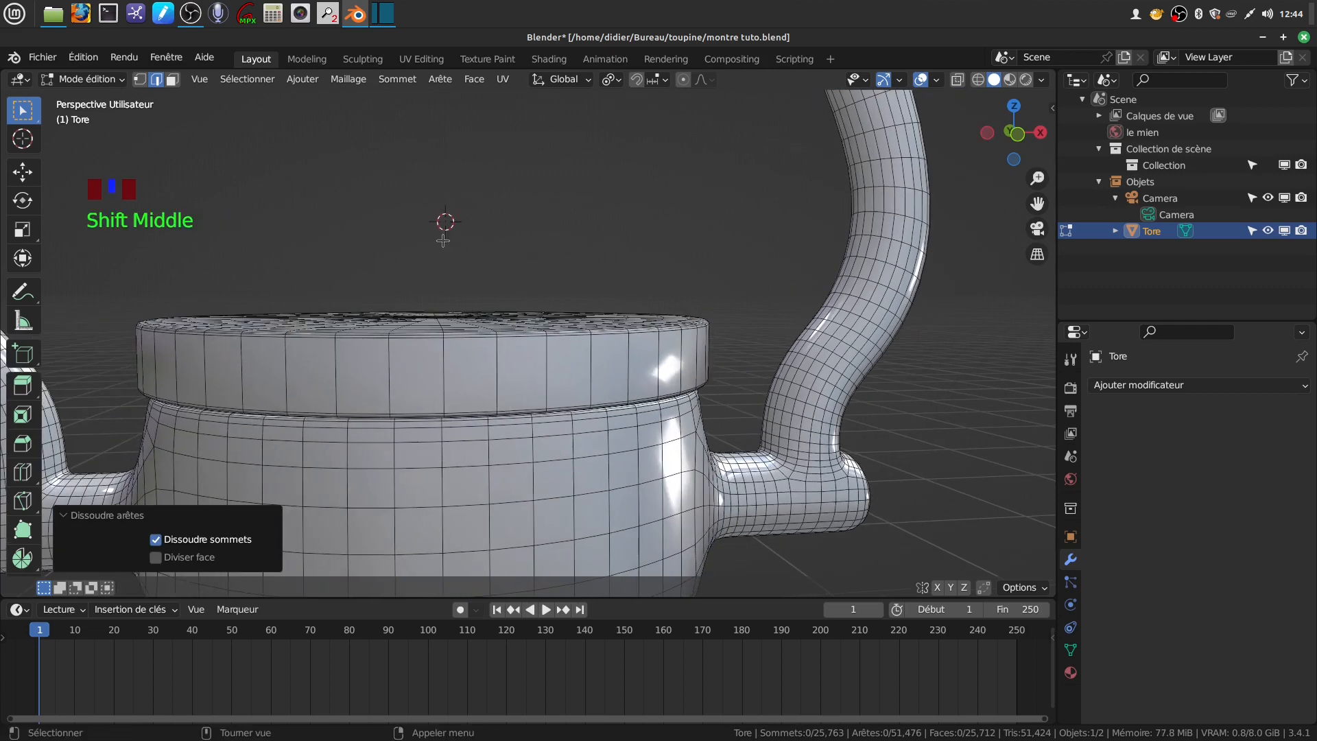
click(170, 80)
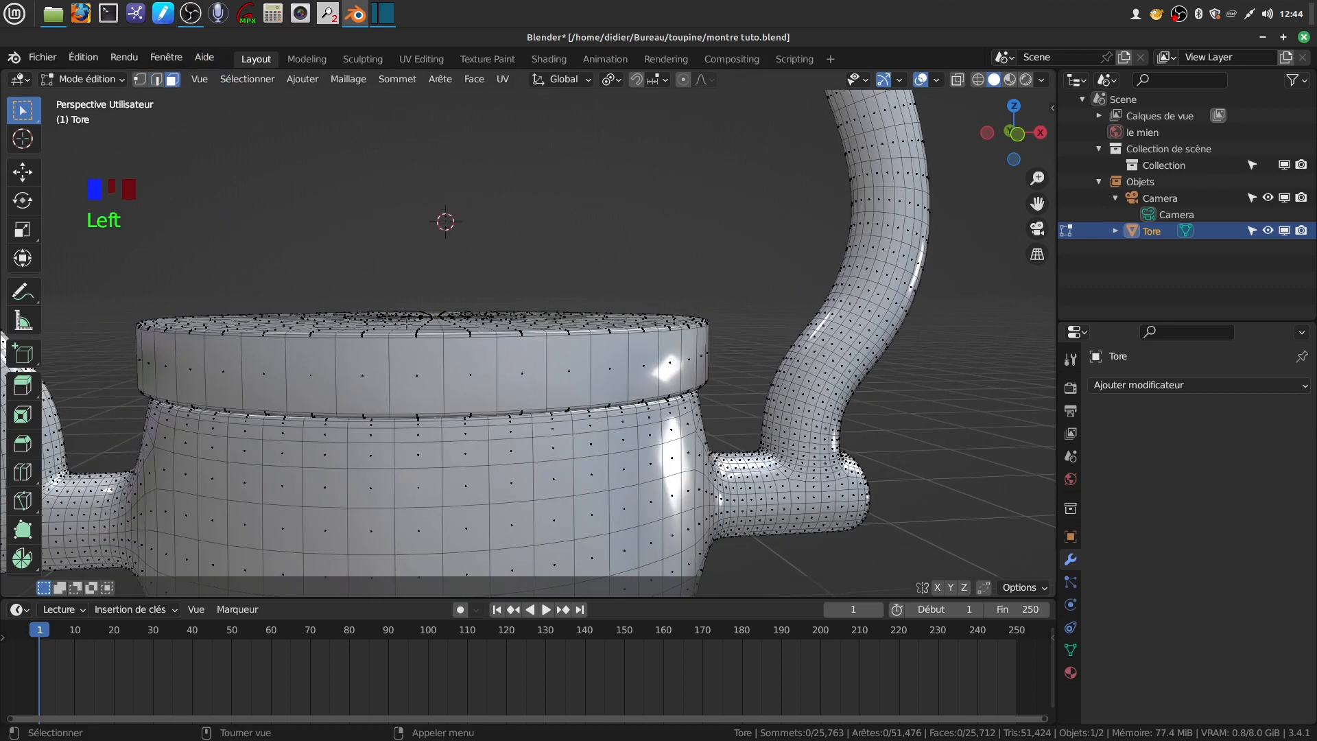
alt+click(391, 375)
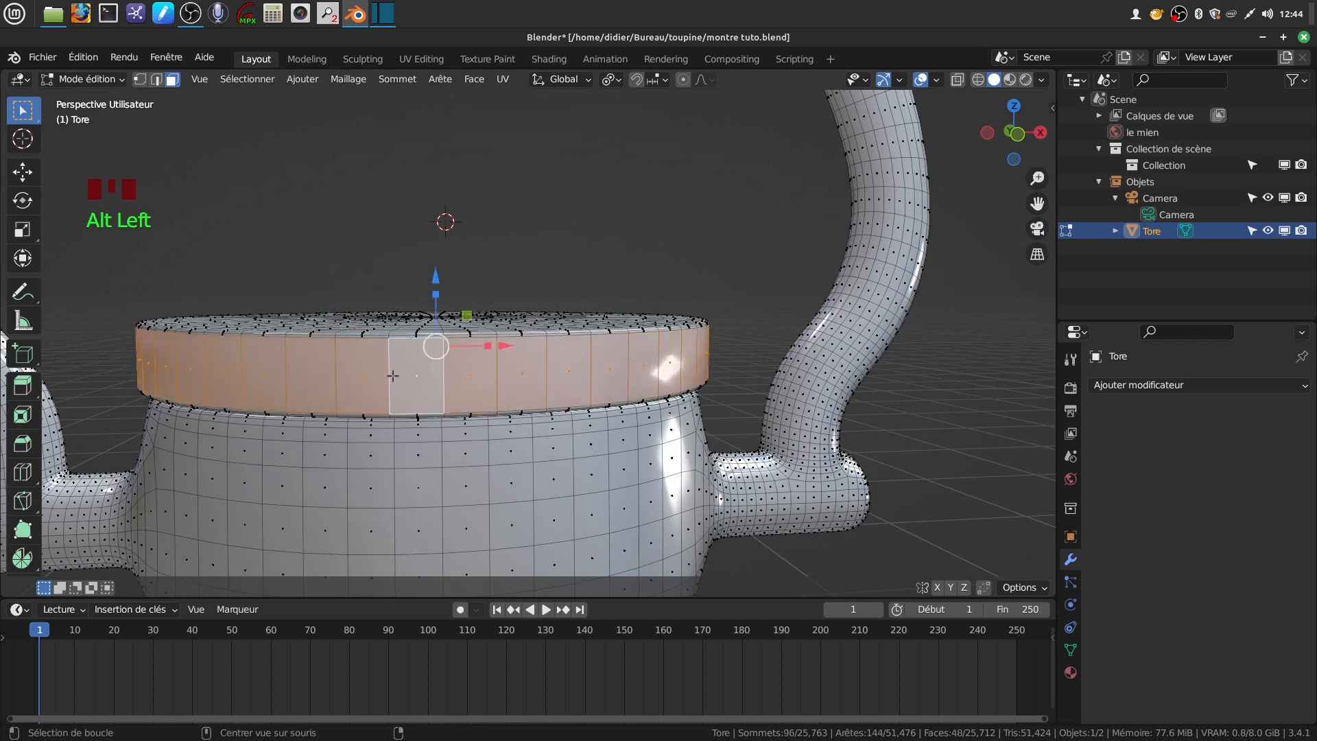
right_click(606, 195)
click(579, 256)
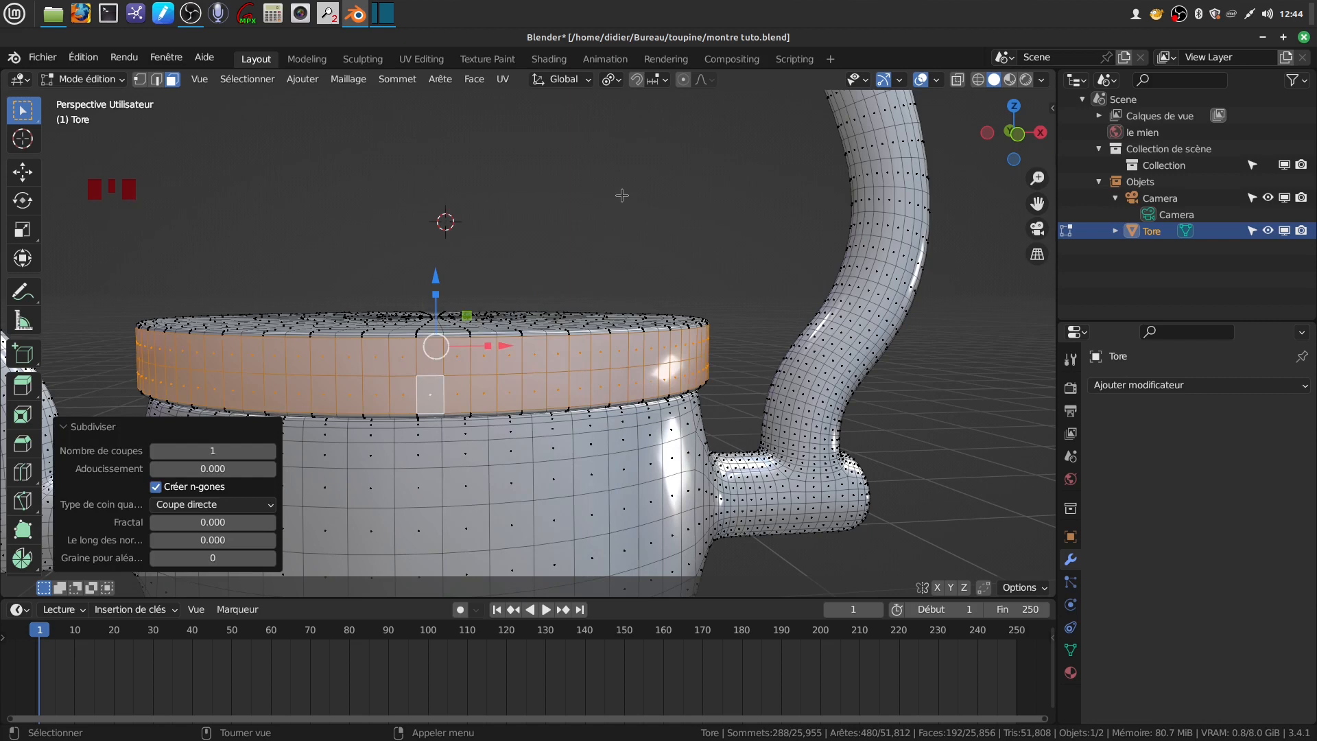
right_click(622, 191)
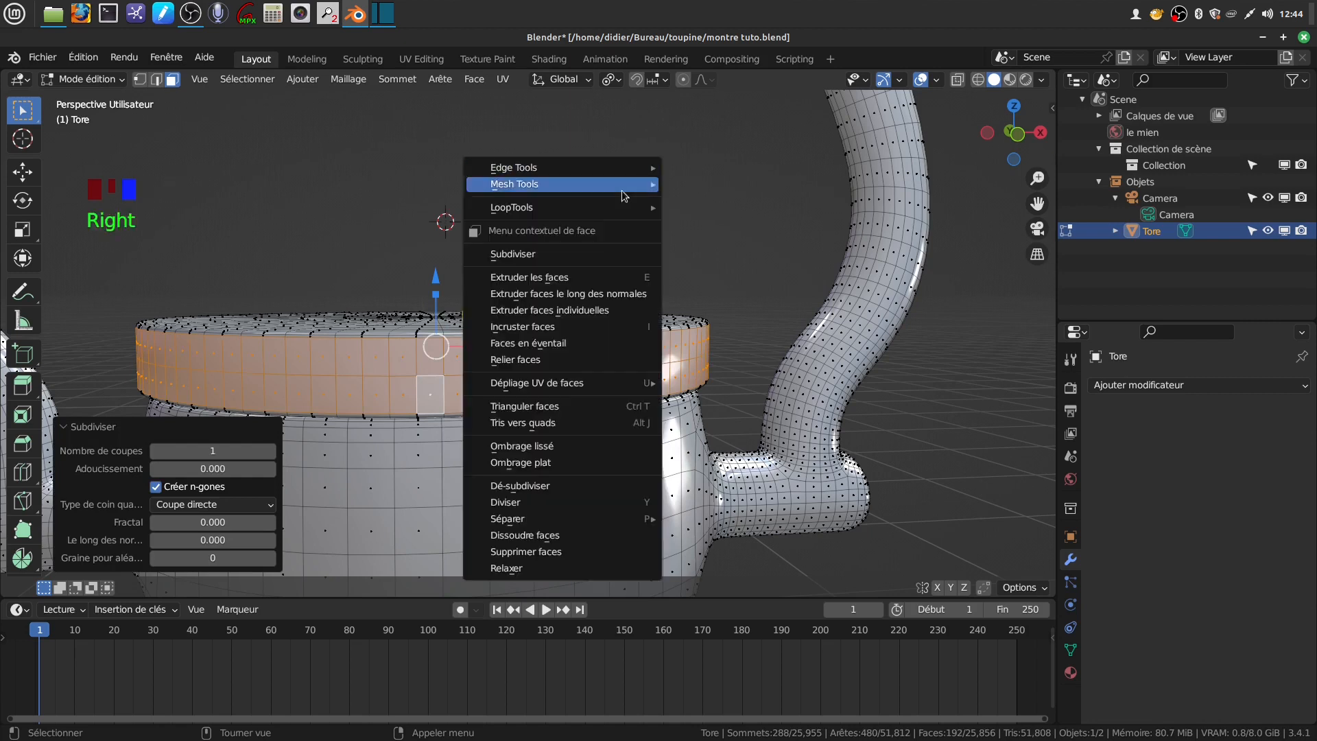
right_click(594, 256)
middle_drag(594, 255, 607, 342)
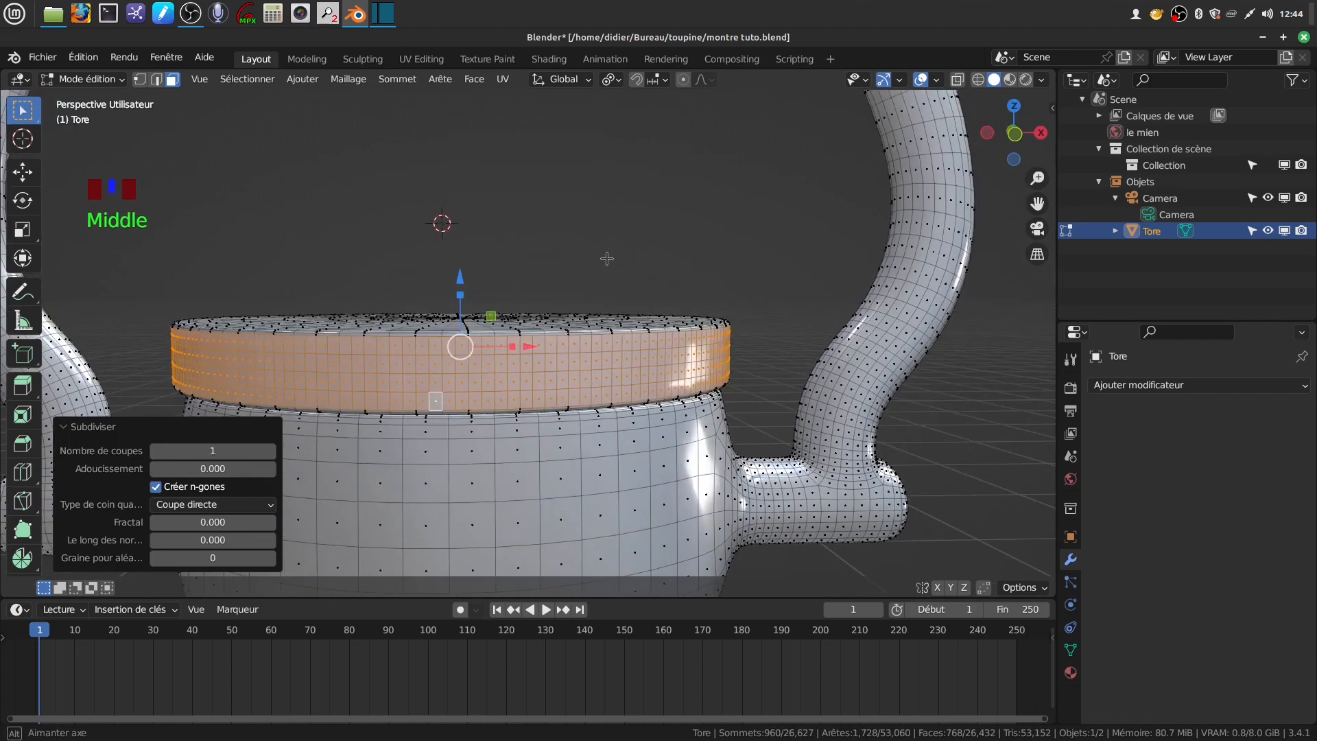
scroll(607, 342, up, 2)
scroll(602, 385, up, 1)
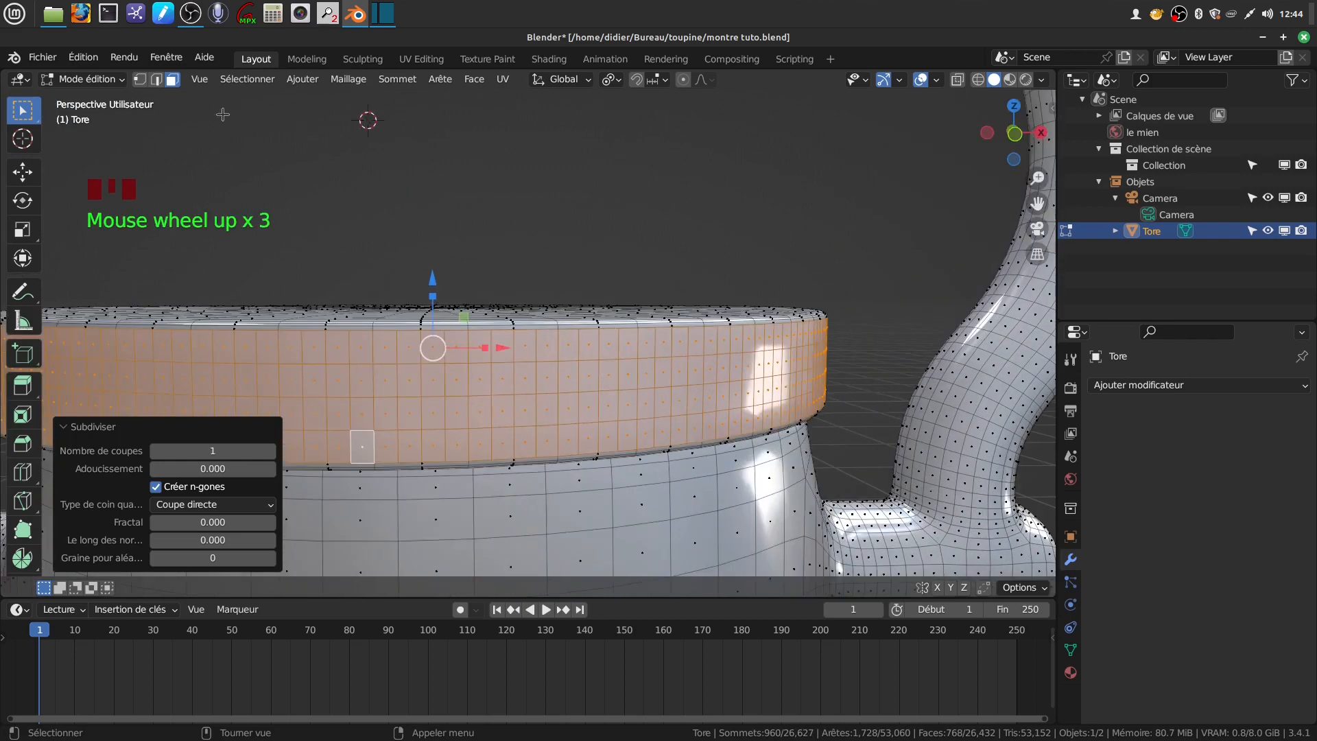
- Select the three horizontal edge loops across the crown cap's subdivided side and dissolve the edges
click(156, 80)
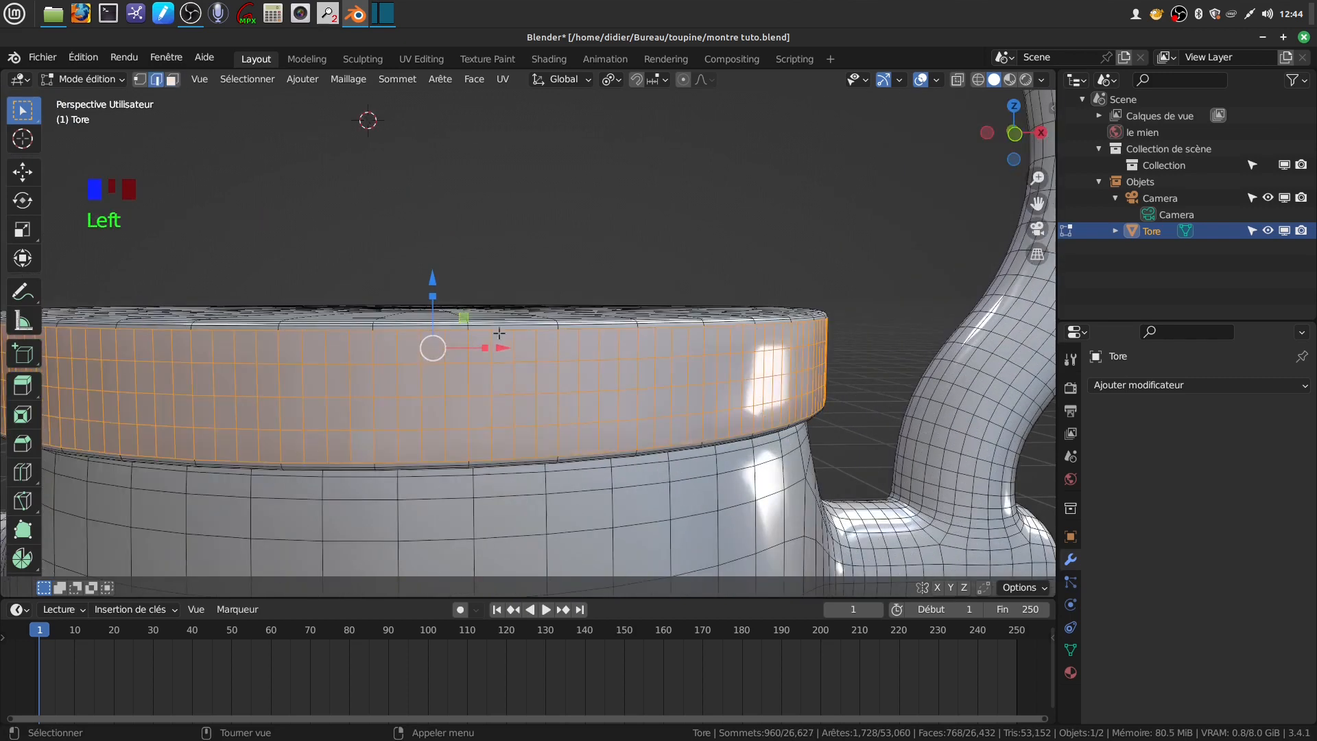
alt+click(545, 360)
alt+shift+click(548, 393)
alt+shift+click(547, 425)
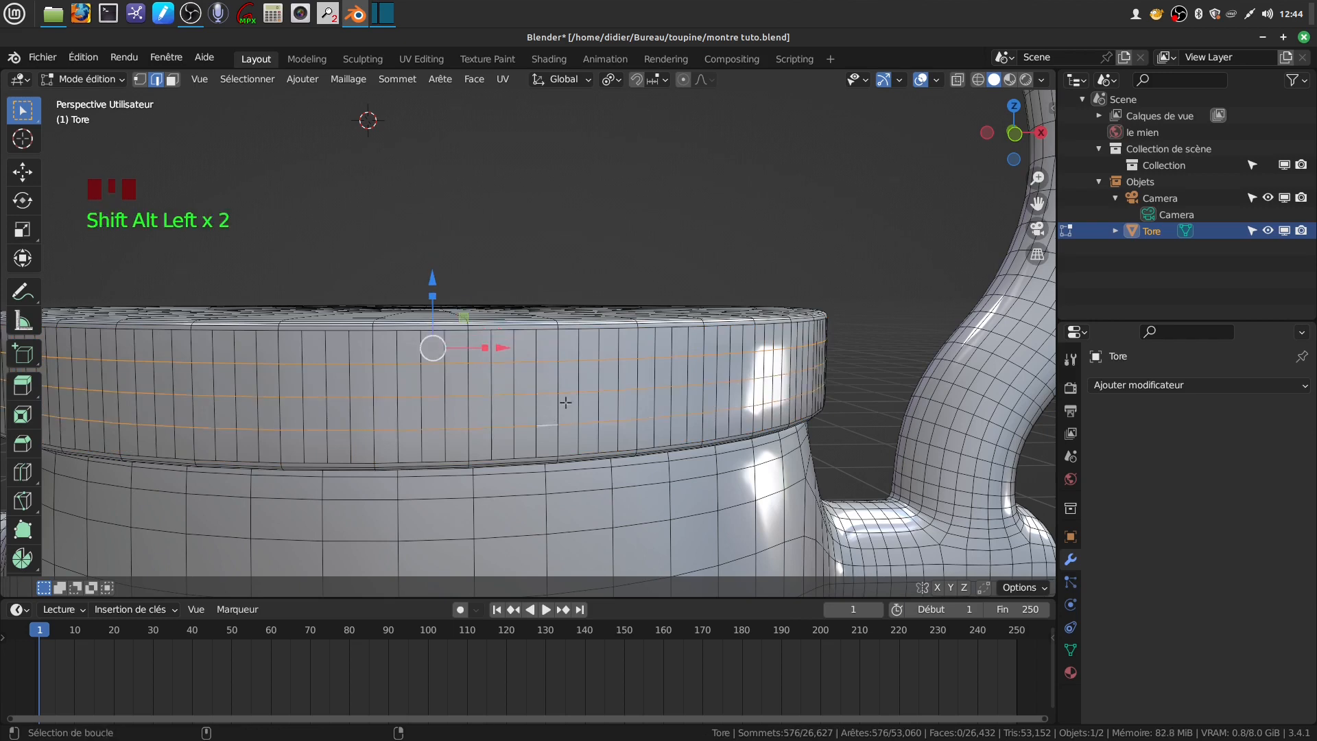
key(x)
click(668, 215)
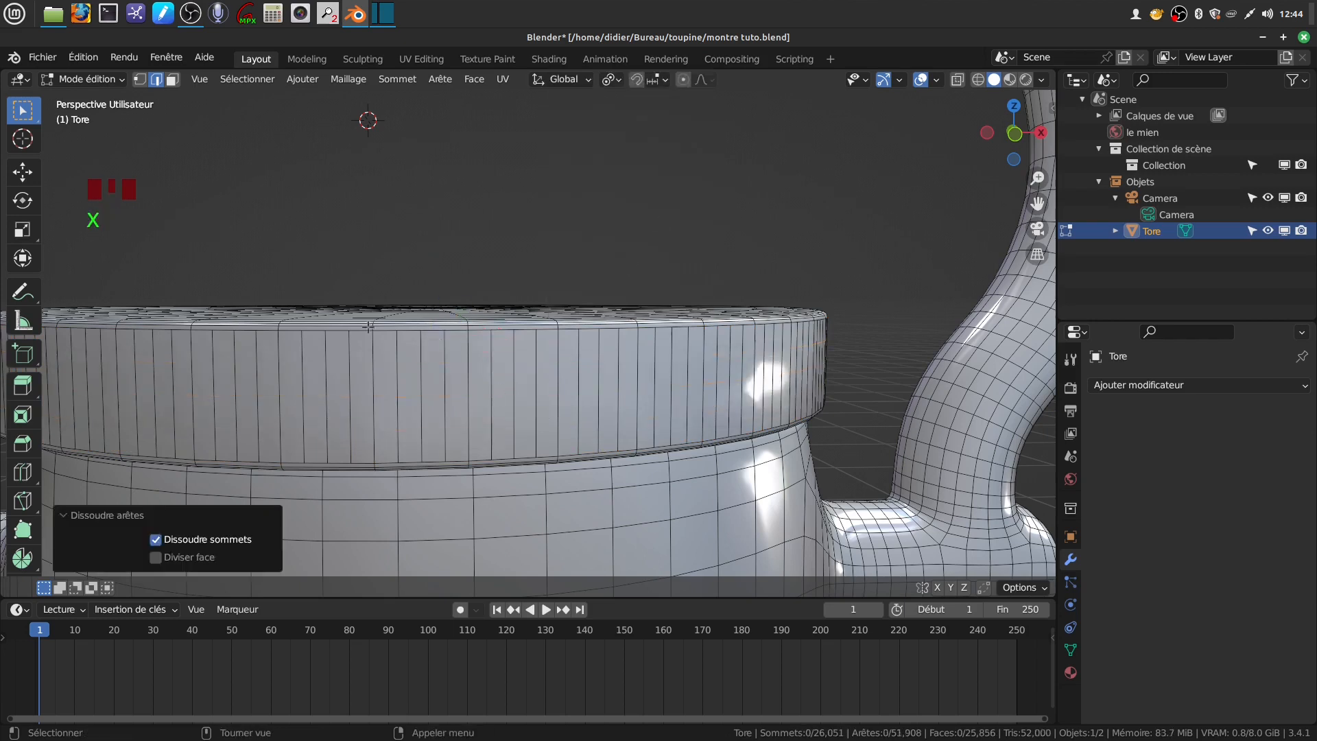
- Select the crown cap's ring of narrow side faces and inset them individually with a thickness of about 0.000815 m
click(172, 80)
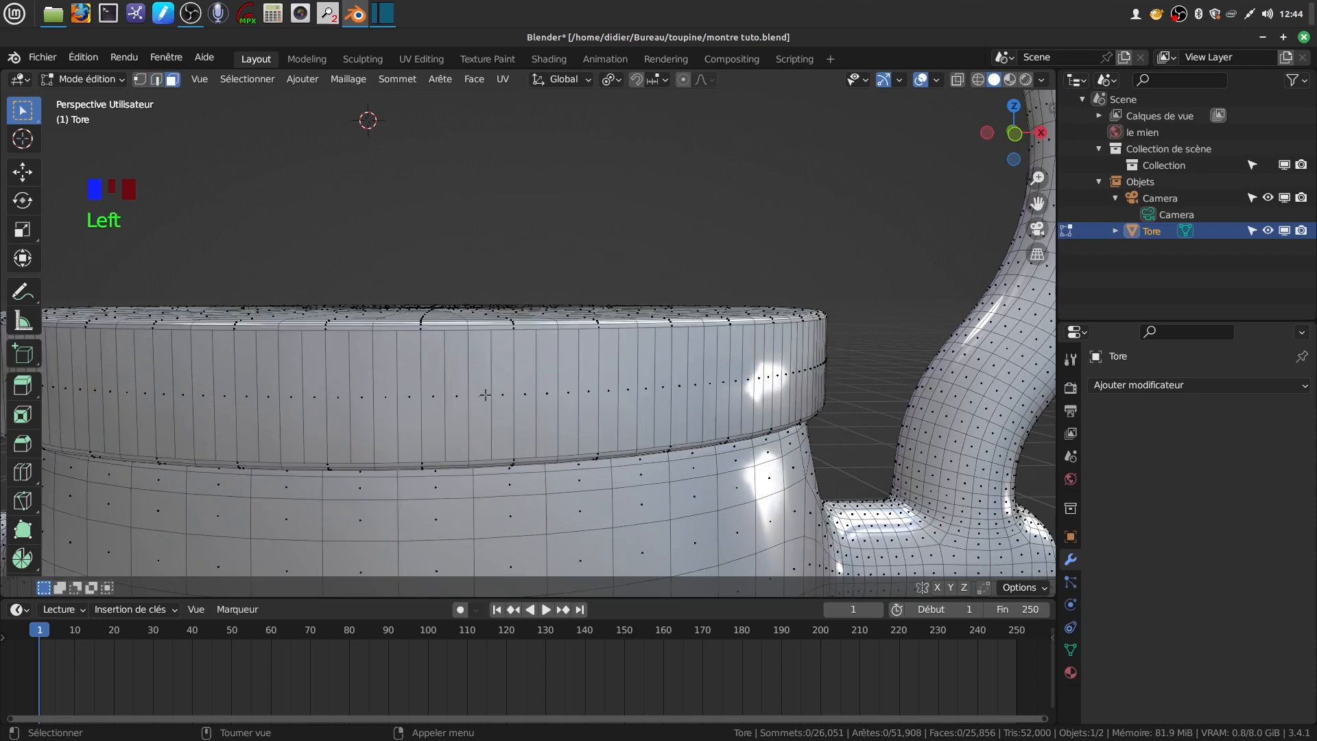
alt+click(488, 401)
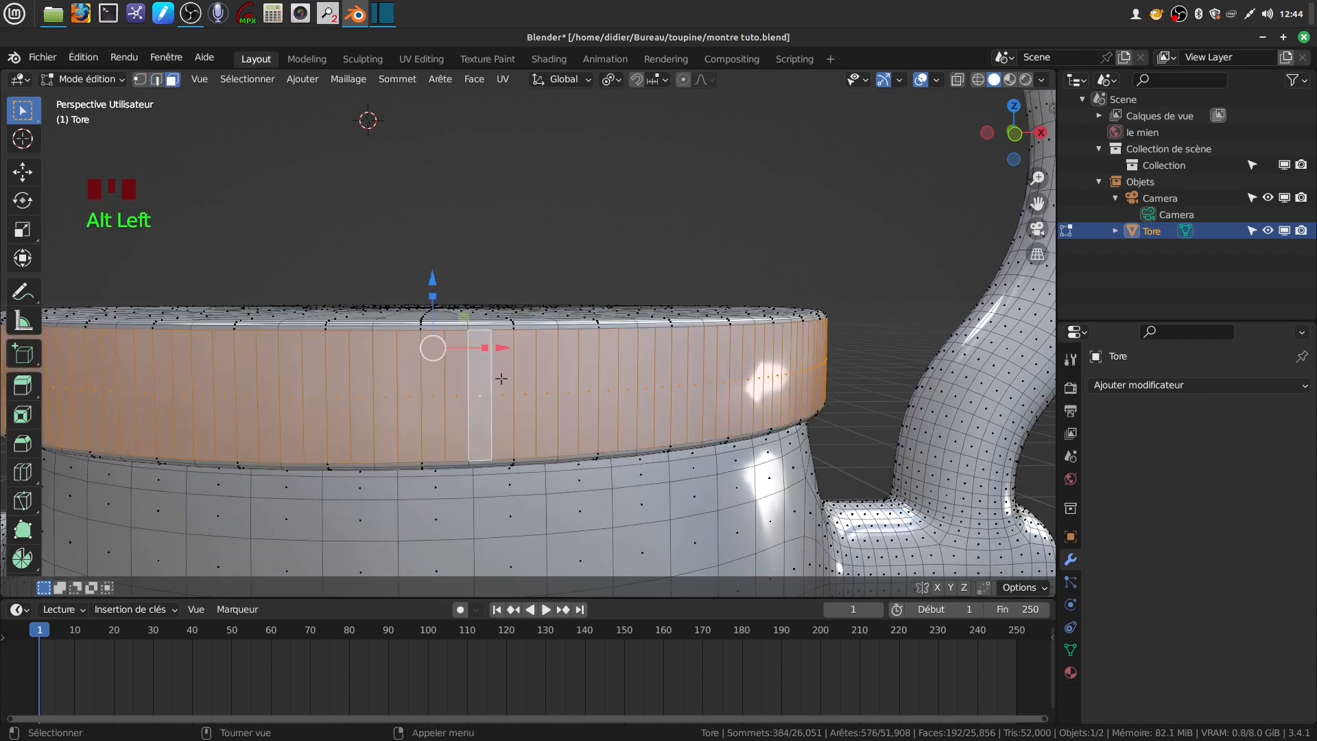
scroll(567, 343, down, 2)
middle_drag(567, 343, 570, 344)
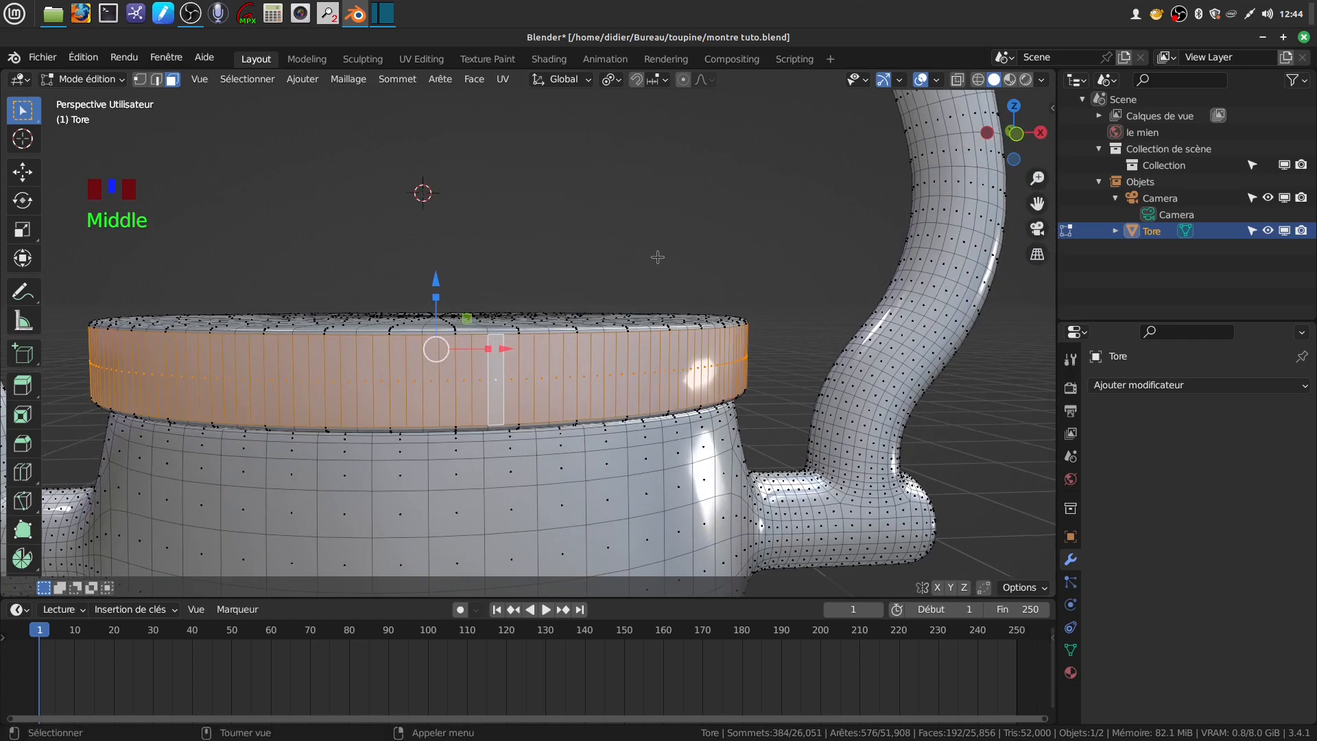
scroll(658, 317, up, 1)
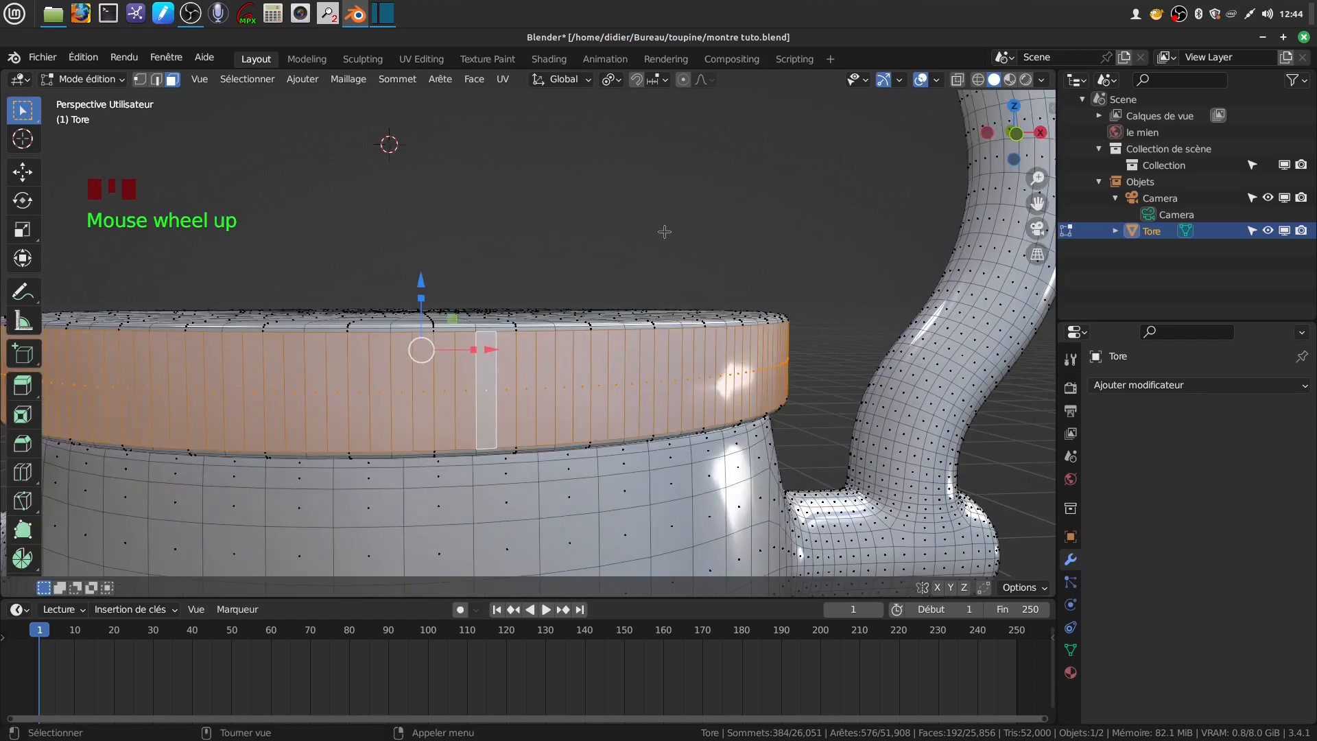
key(i)
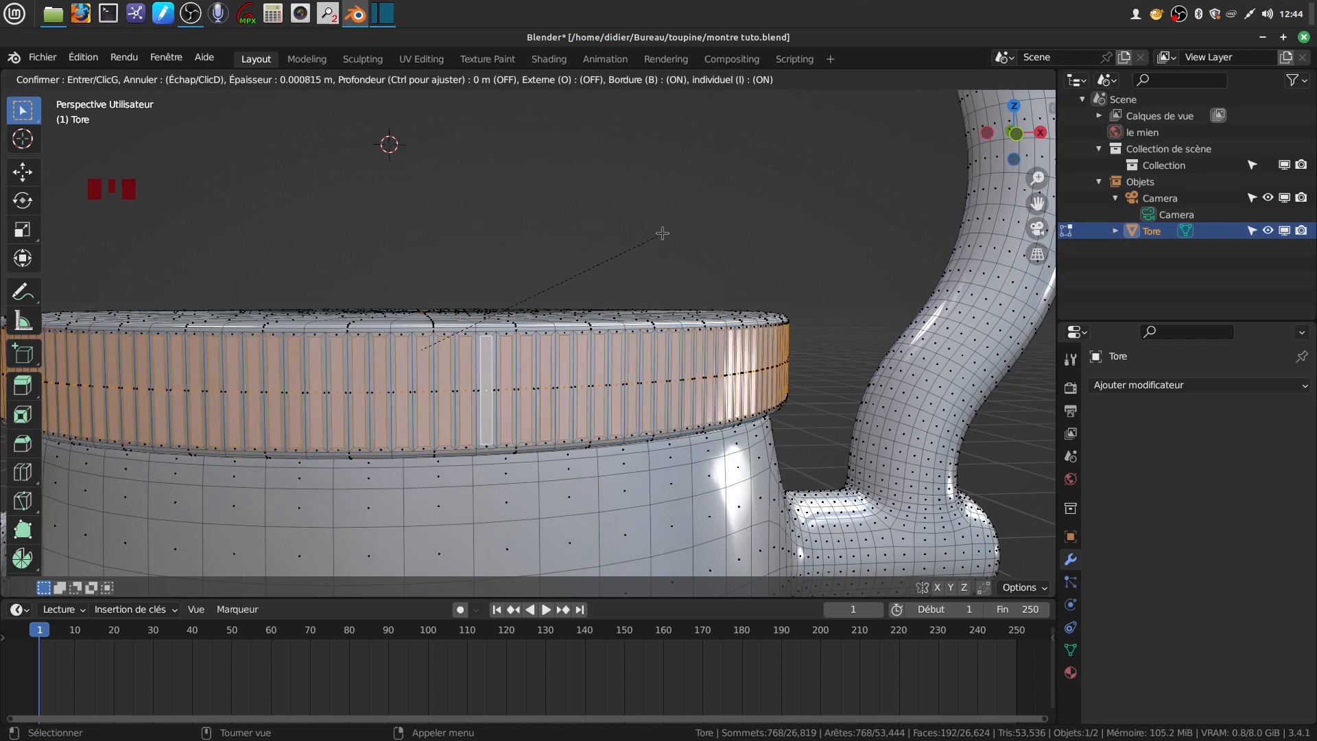
click(662, 233)
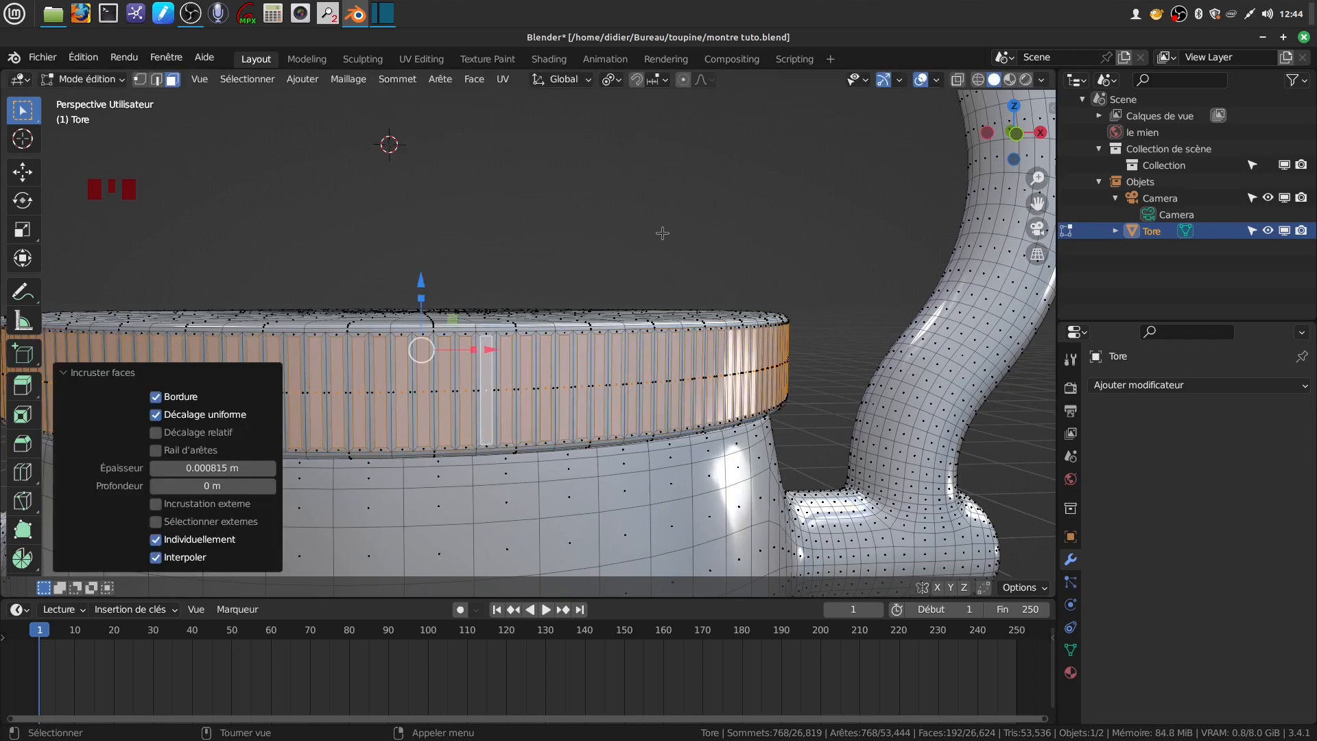
- Scale the inset faces of the crown cap along Z by about 1.044
drag(421, 297, 539, 340)
scroll(565, 333, down, 3)
shift+middle_drag(565, 333, 556, 377)
scroll(565, 370, up, 3)
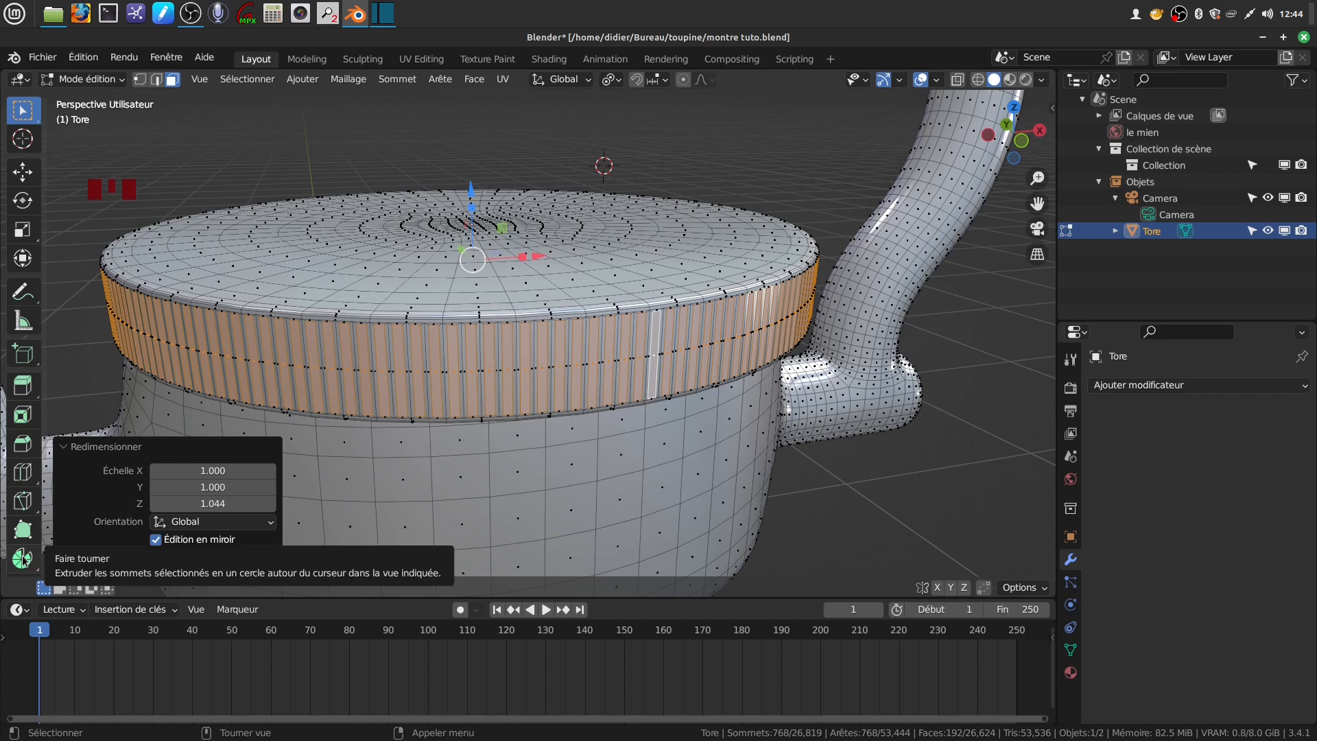
- Extrude the inset faces outward along their normals by about 0.00118 m to form ridges around the crown cap
click(21, 393)
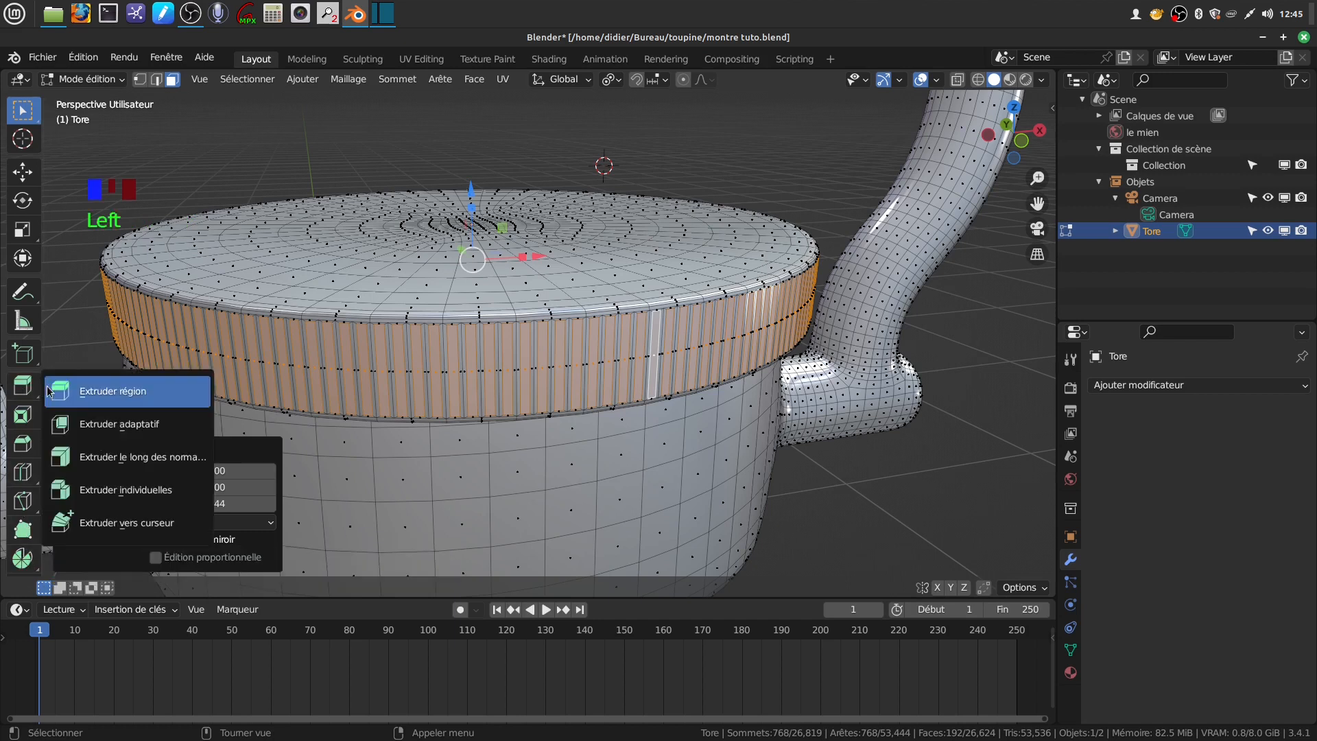
click(120, 452)
drag(436, 259, 435, 245)
middle_drag(435, 245, 549, 312)
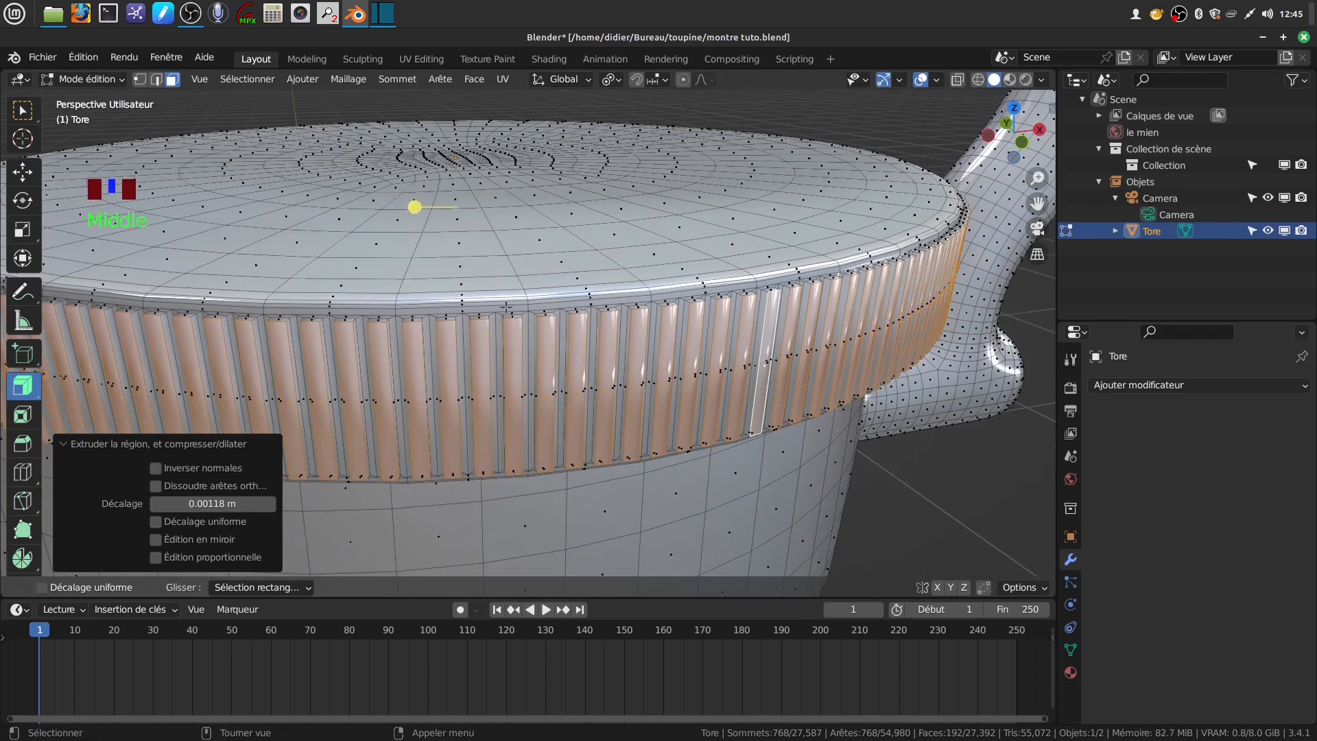
- In edge selection mode, grow the selection around the crown ridges and bevel their edges about 0.000196 m with 2 segments
click(157, 81)
scroll(617, 357, up, 2)
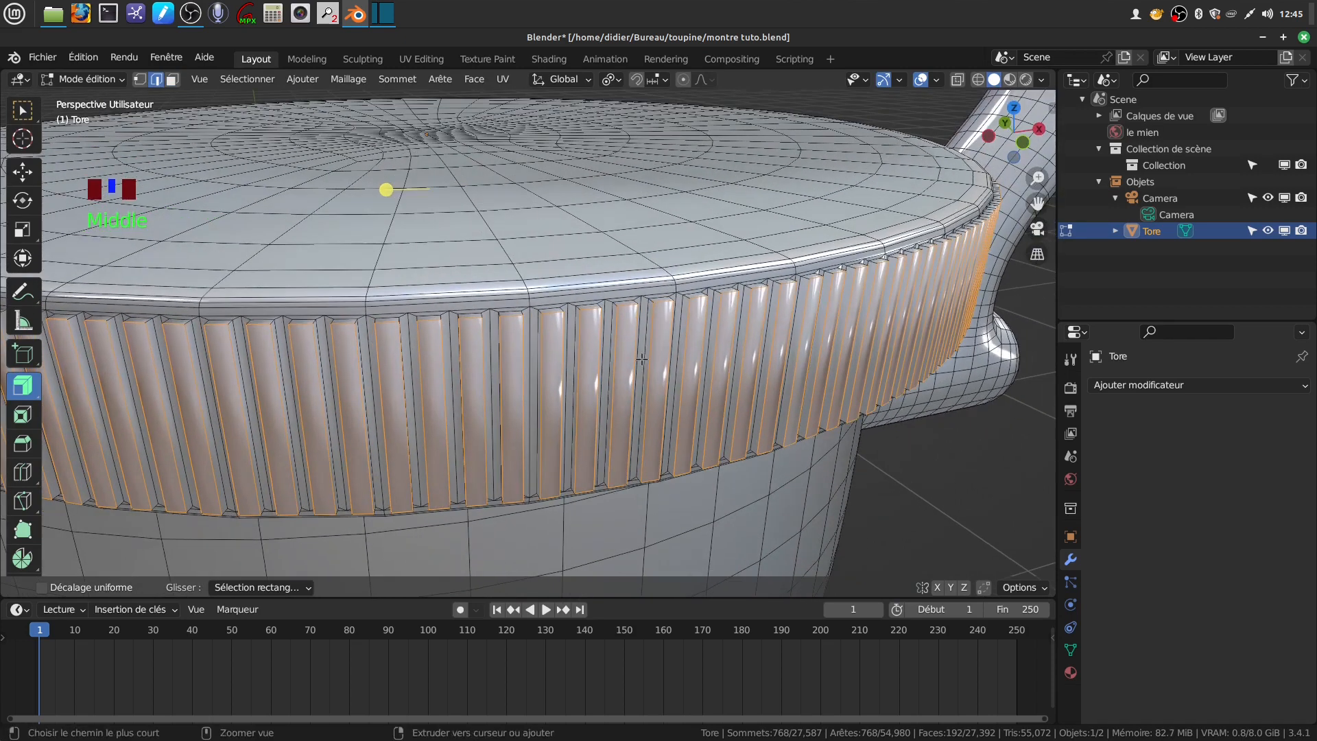
key(ctrl+KP_Add)
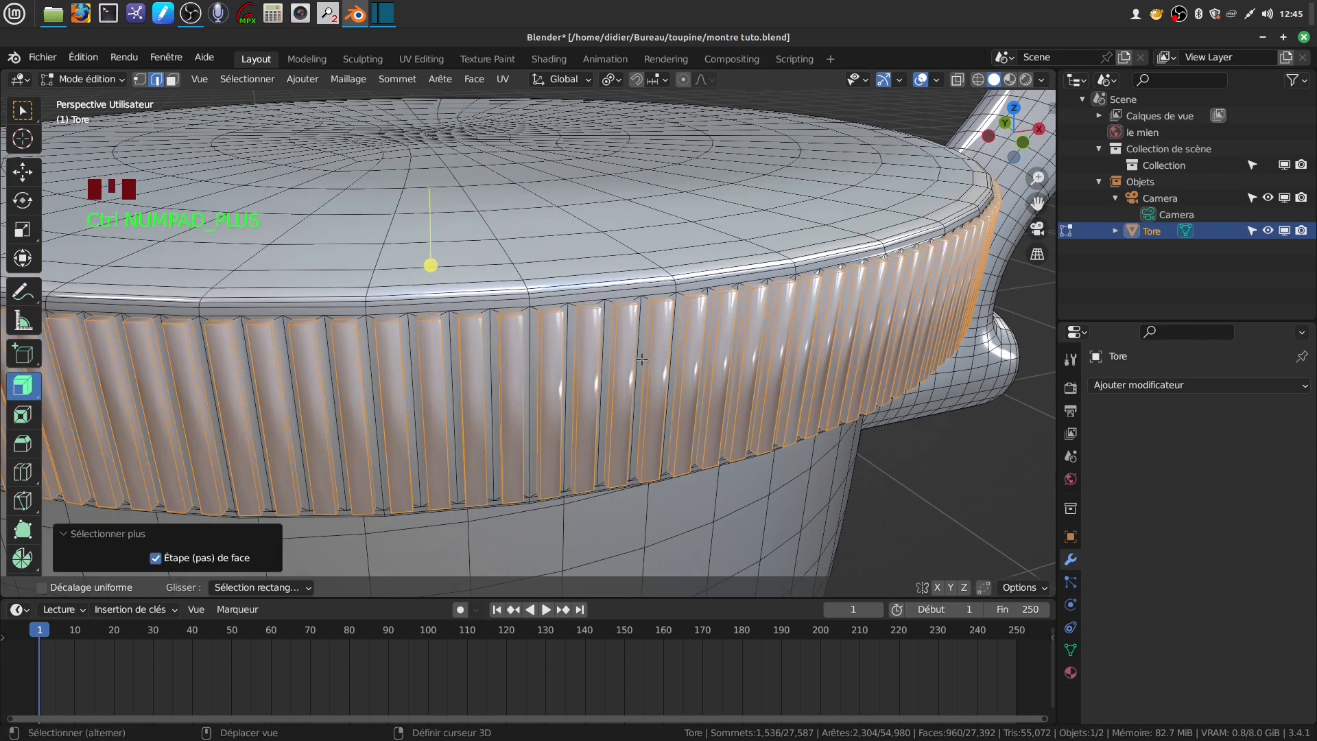
scroll(642, 360, up, 2)
middle_drag(670, 371, 715, 365)
key(ctrl+b)
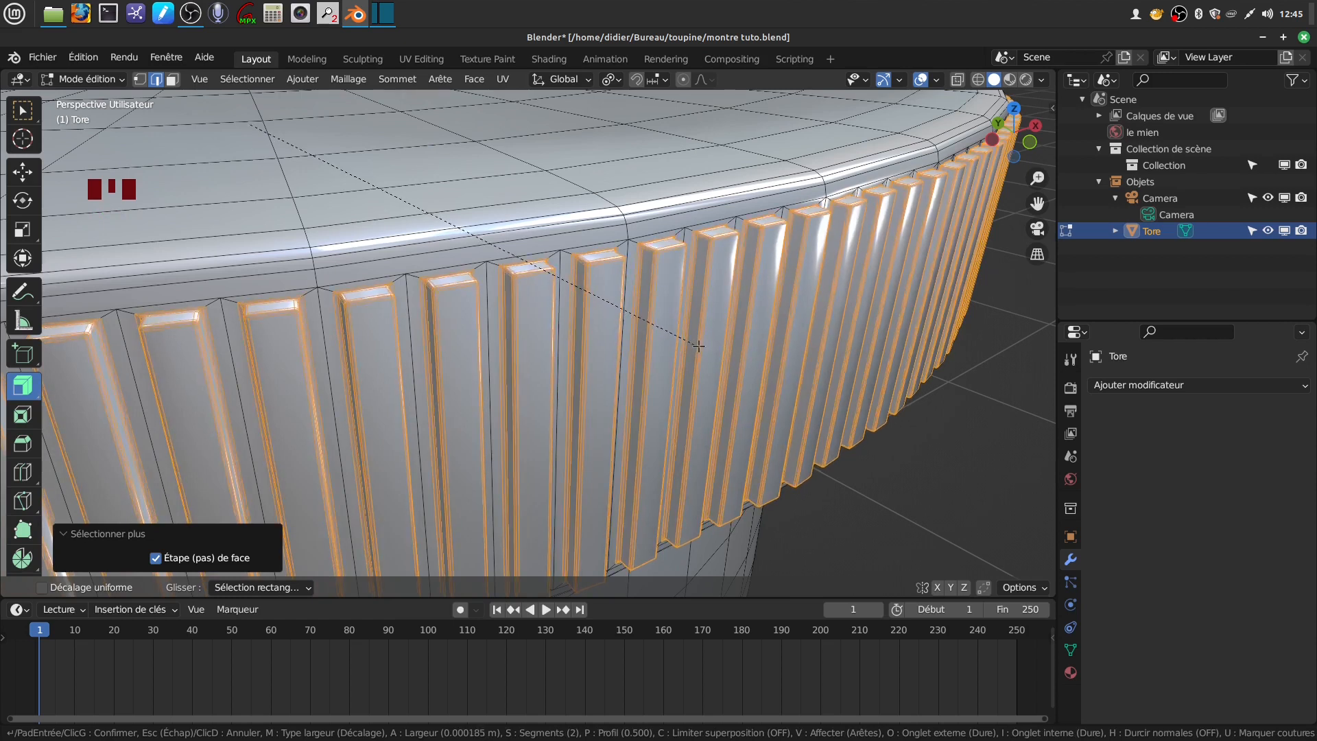
click(698, 346)
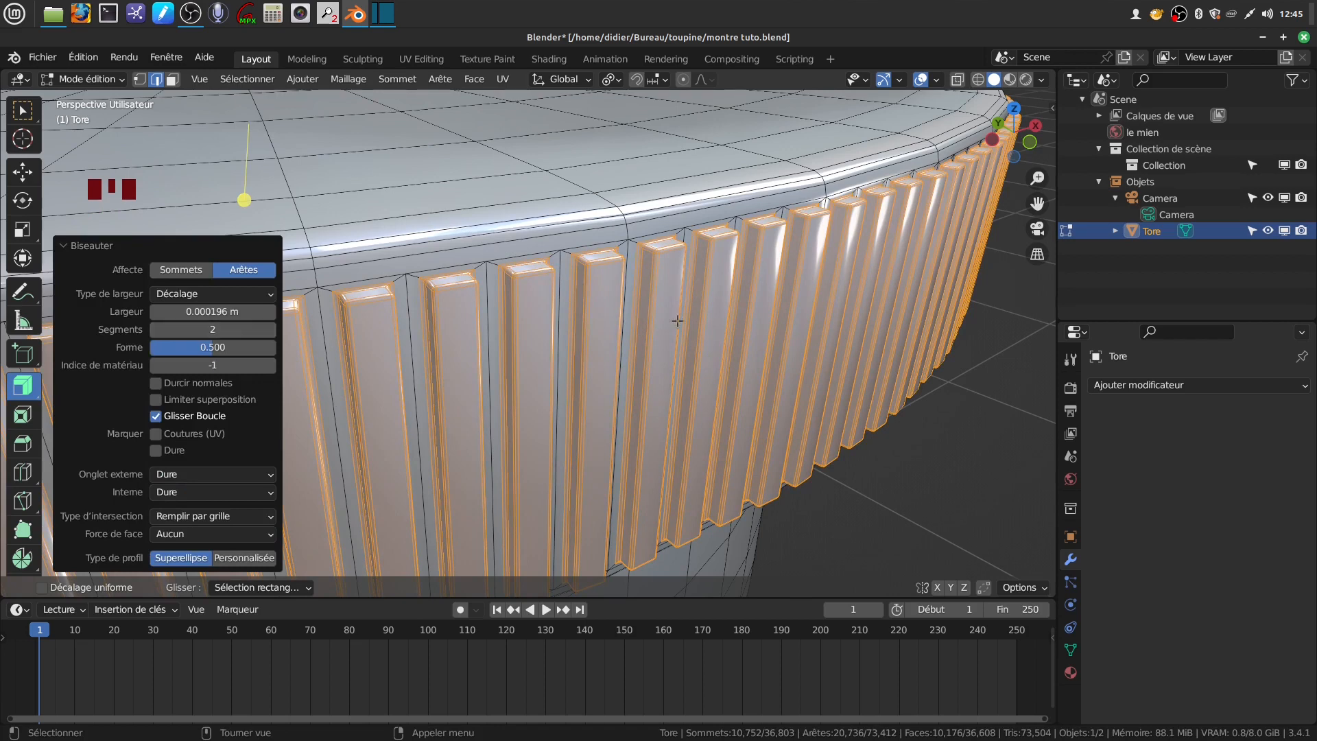
- Return to Object Mode, deselect the watch and look over the ridged crown and the case
scroll(723, 357, down, 4)
middle_drag(738, 372, 669, 344)
key(Tab)
scroll(718, 357, down, 4)
scroll(700, 351, down, 3)
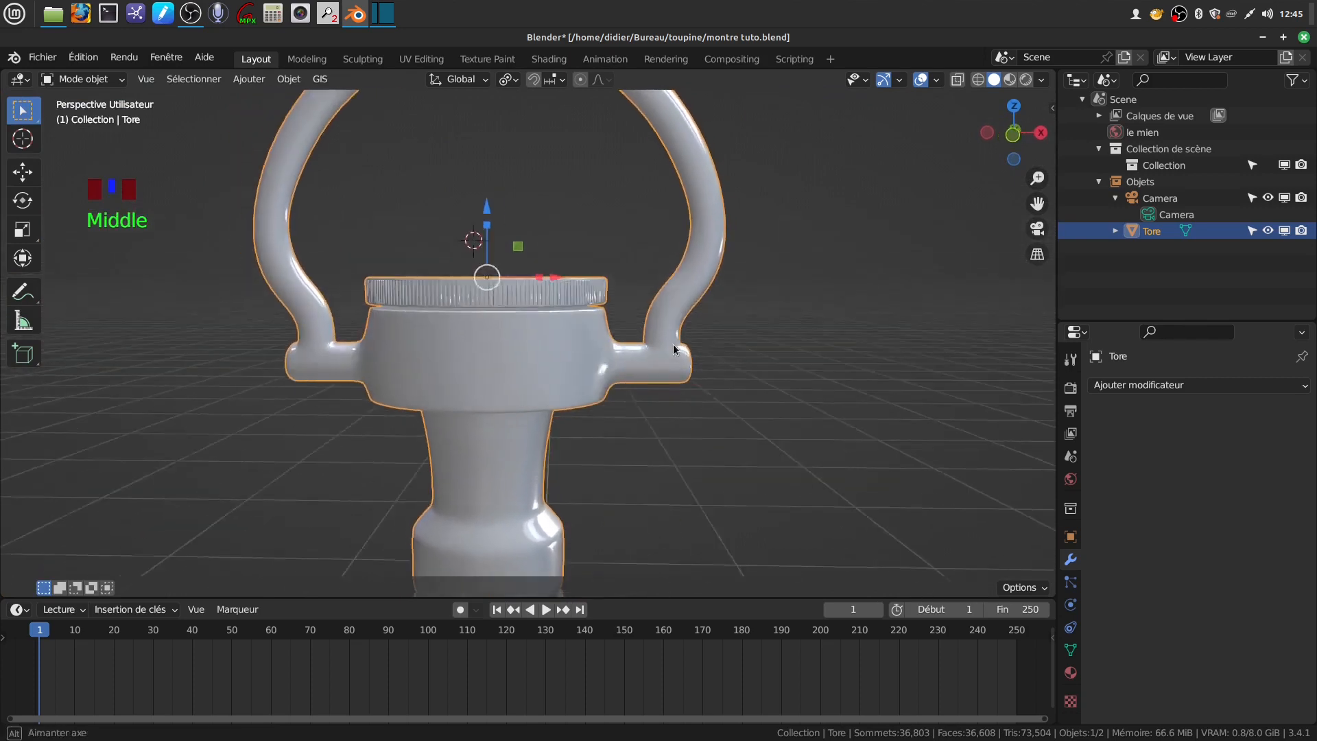
scroll(657, 404, down, 3)
shift+middle_drag(657, 405, 669, 344)
click(652, 357)
scroll(673, 288, down, 5)
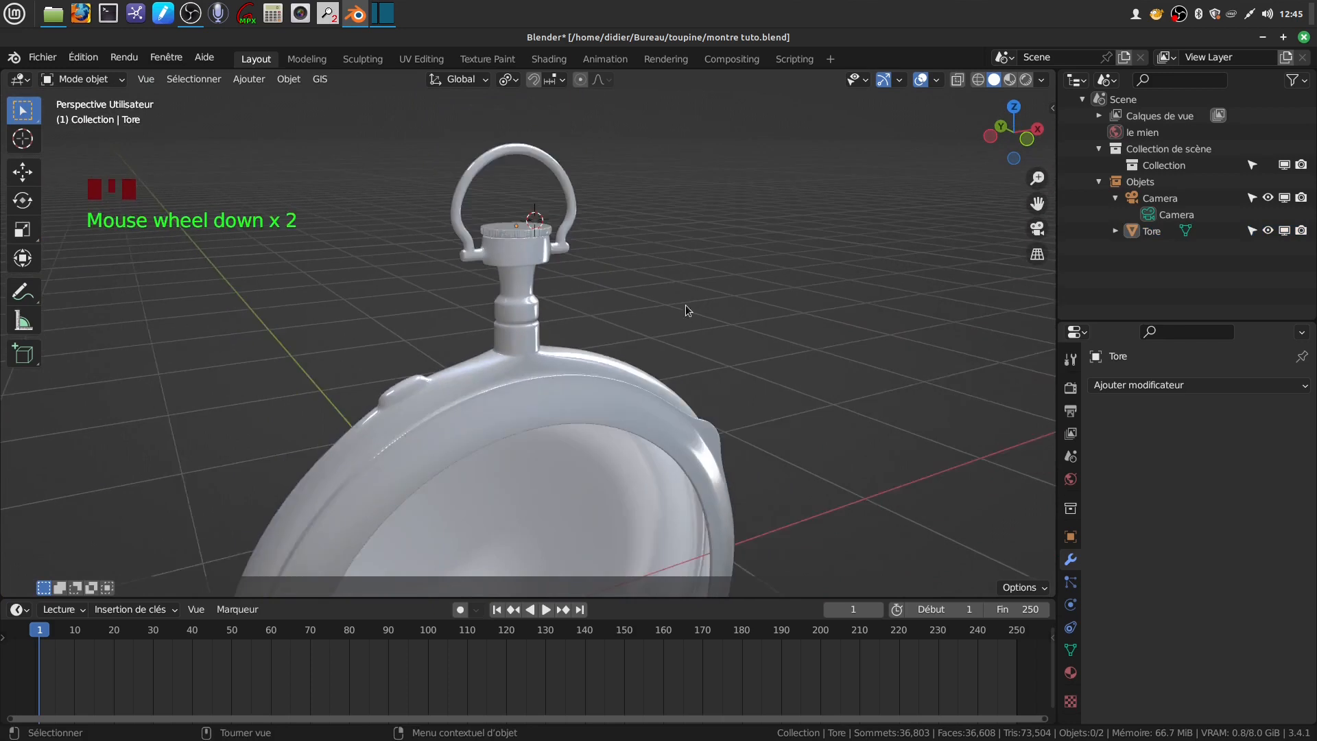
shift+middle_drag(665, 455, 617, 352)
scroll(485, 448, down, 2)
middle_drag(485, 445, 535, 526)
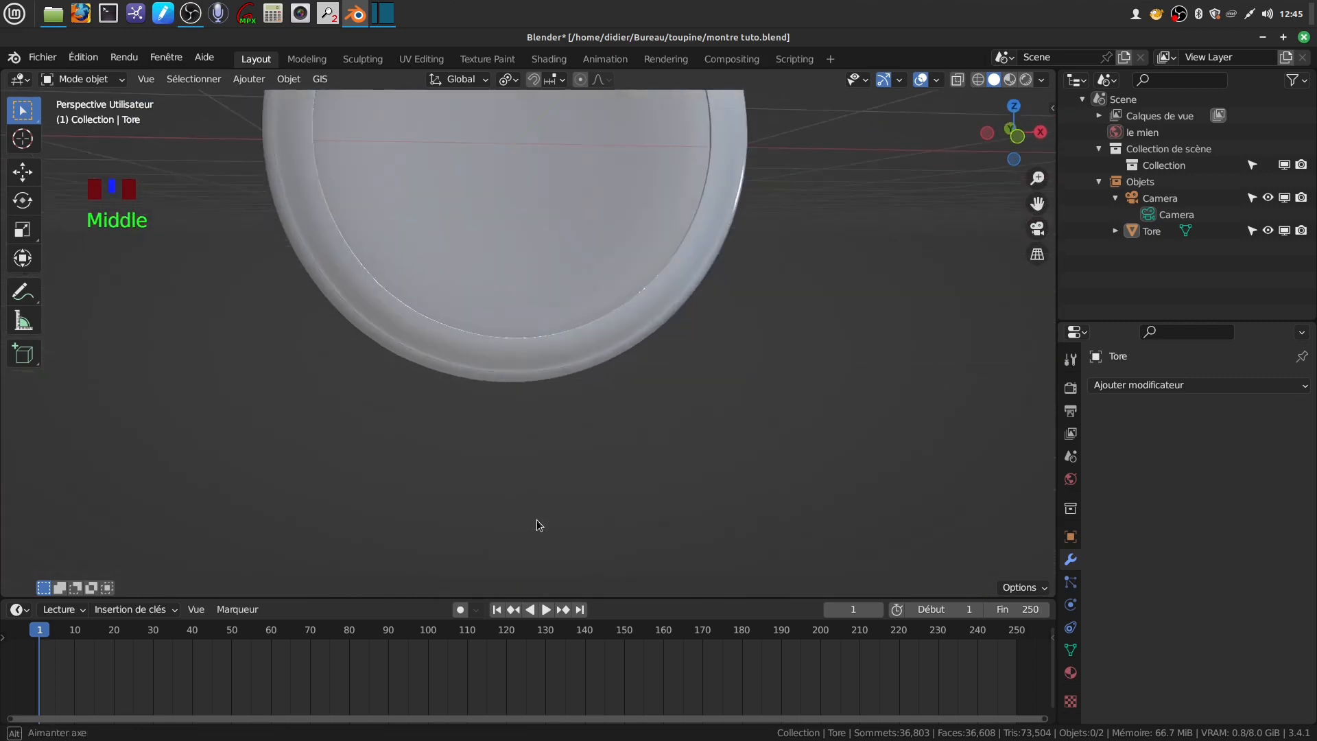
click(245, 78)
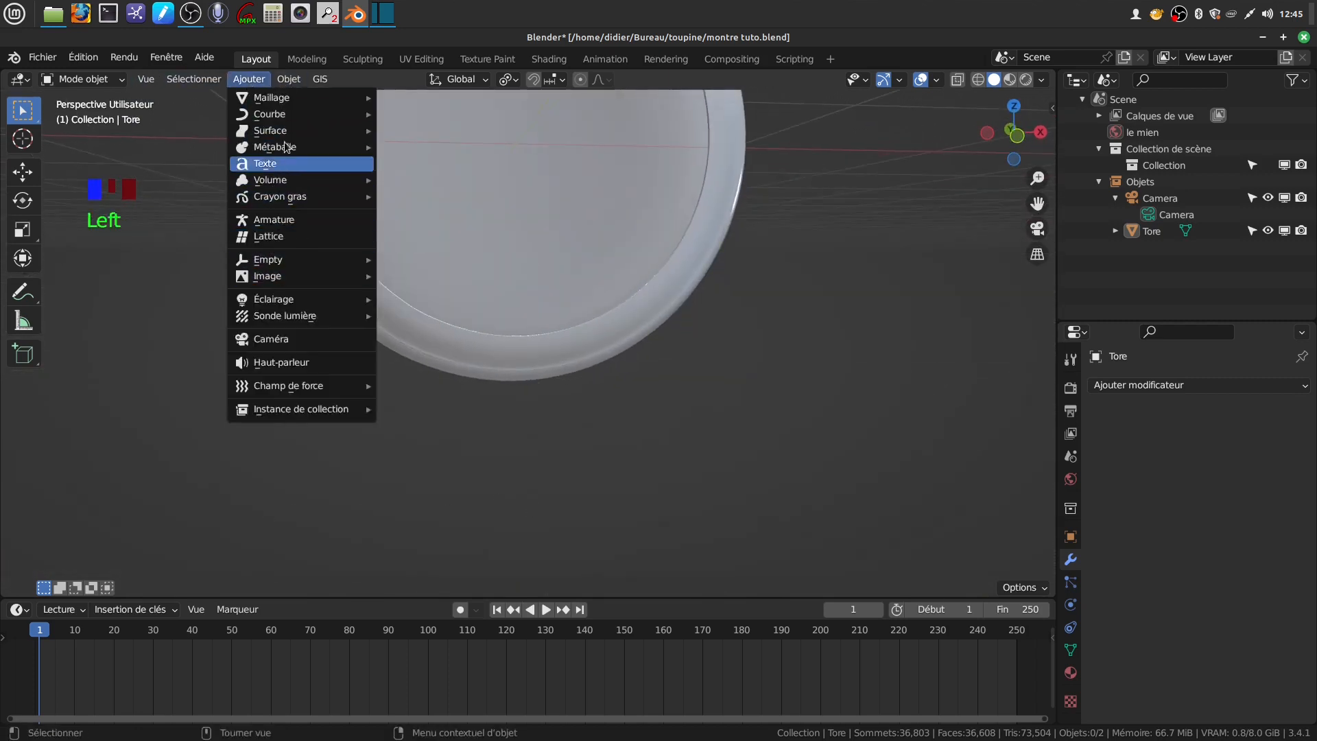
mouse_move(303, 126)
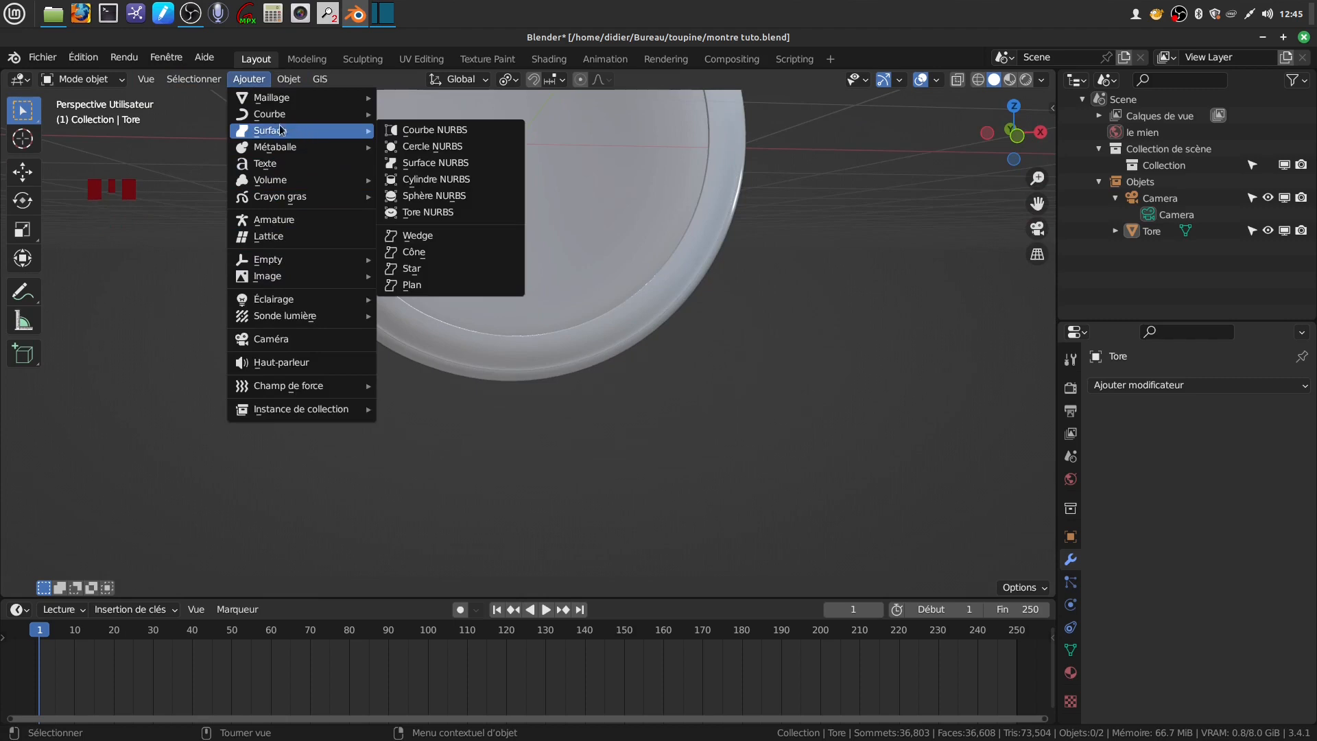
mouse_move(280, 99)
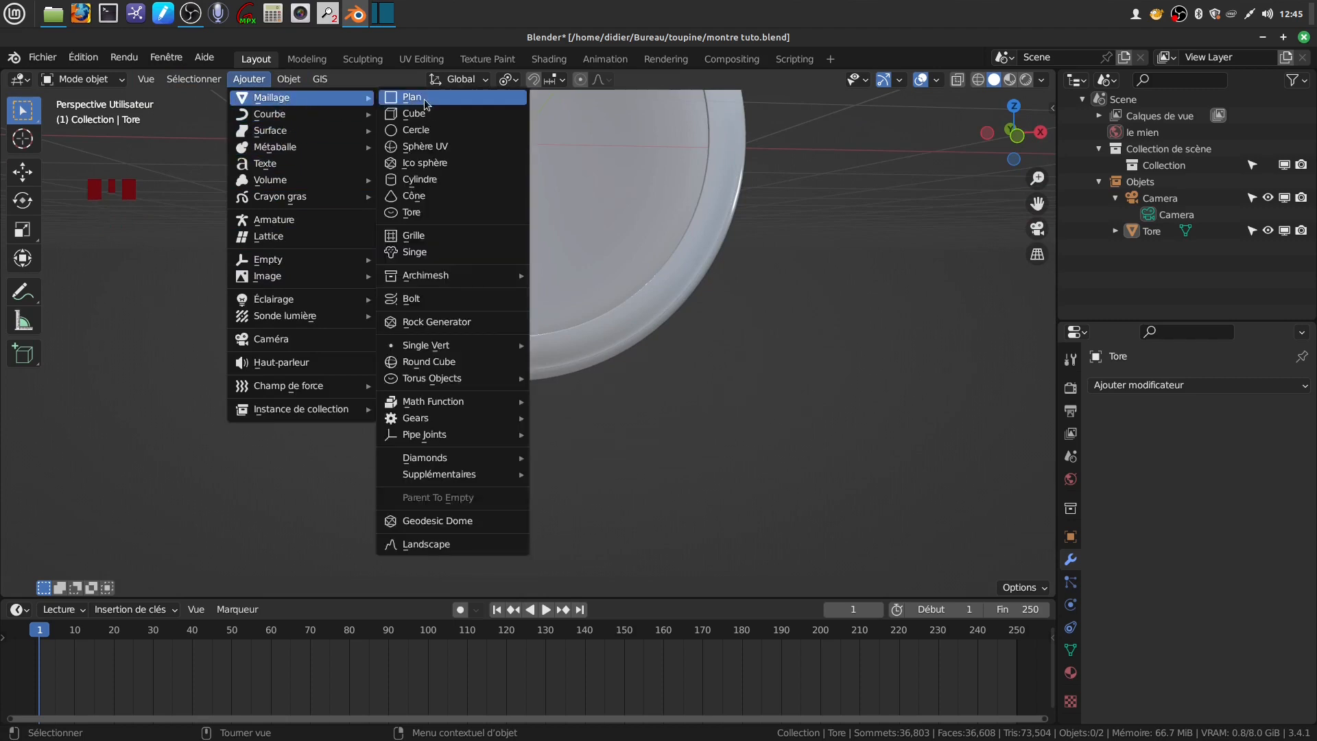
click(420, 179)
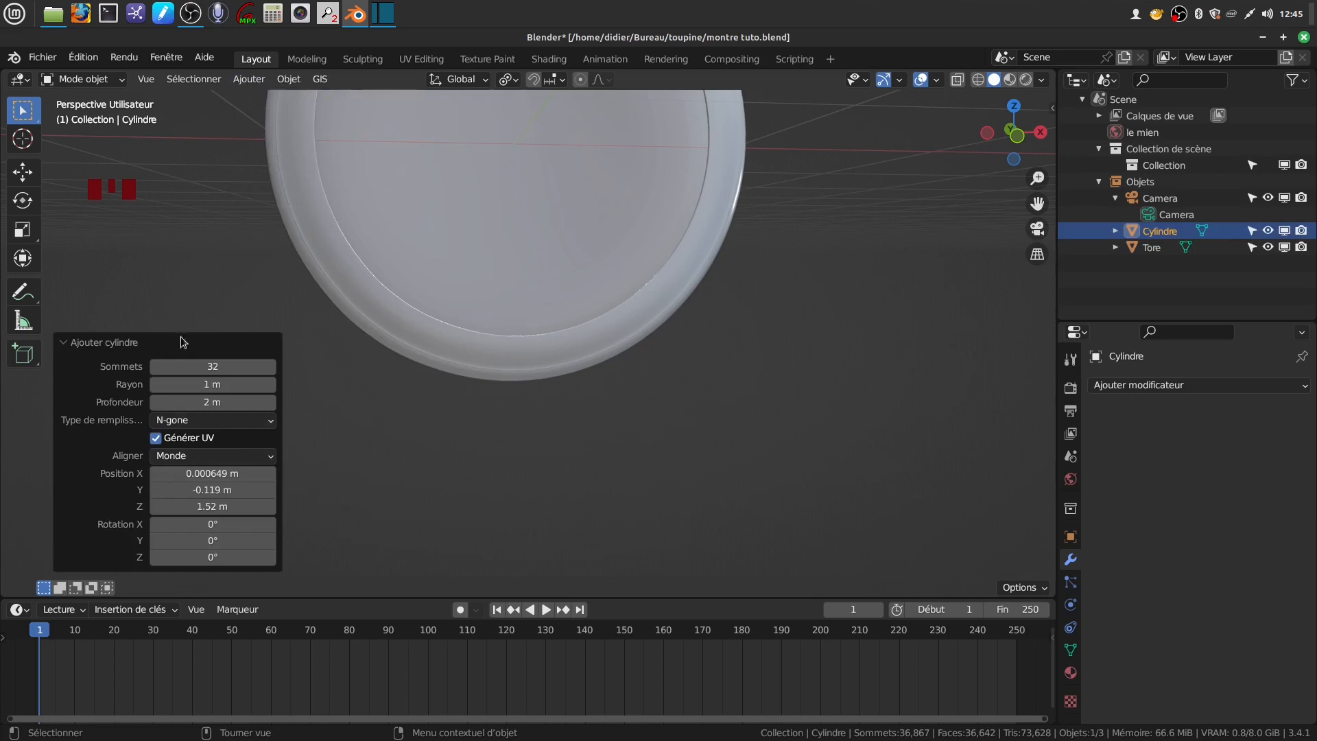
click(220, 366)
key(BackSpace)
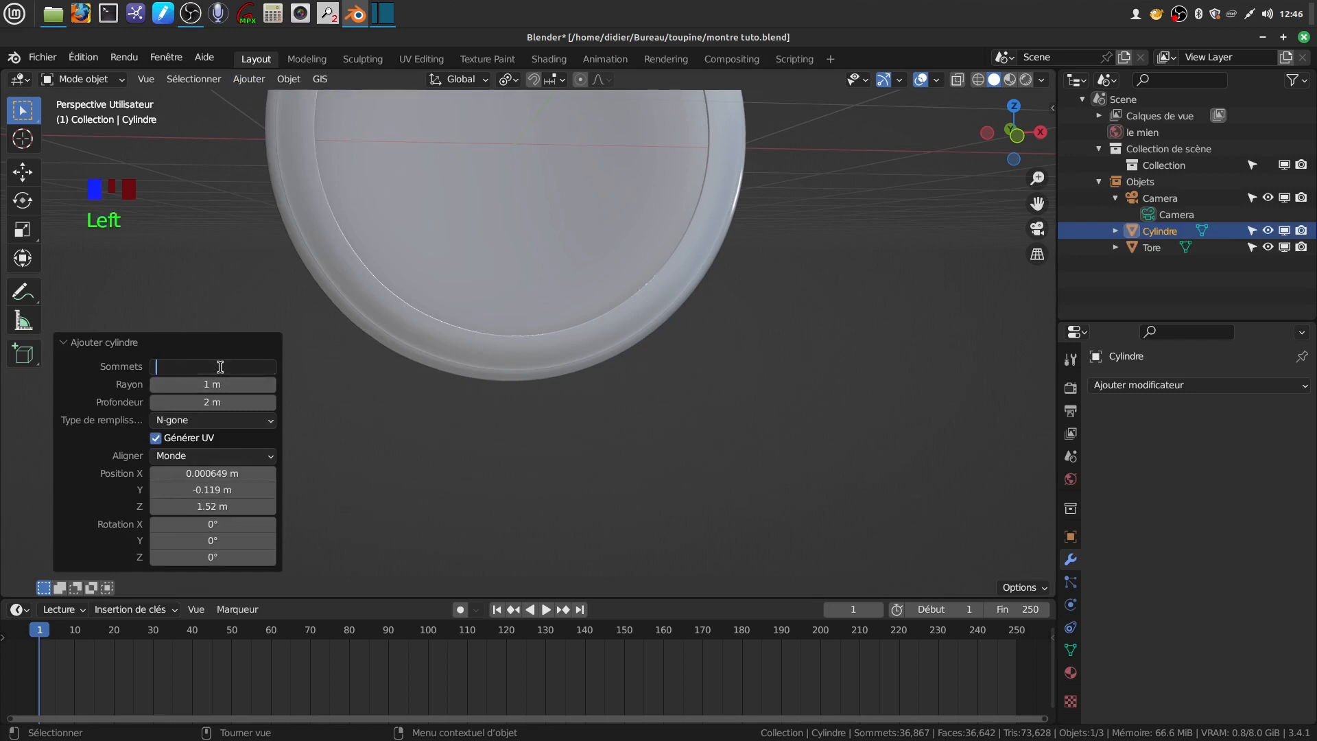
text(12)
key(Return)
scroll(471, 413, down, 2)
scroll(471, 413, down, 4)
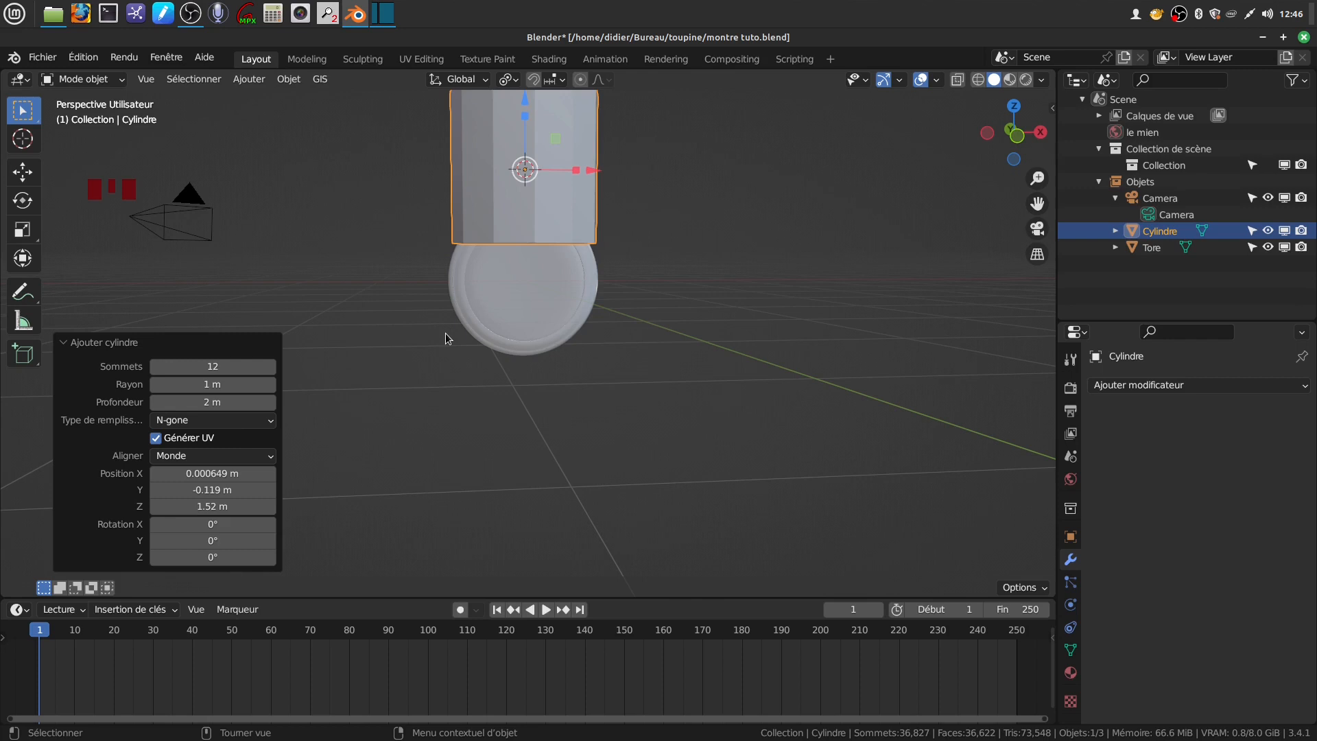
key(ctrl+z)
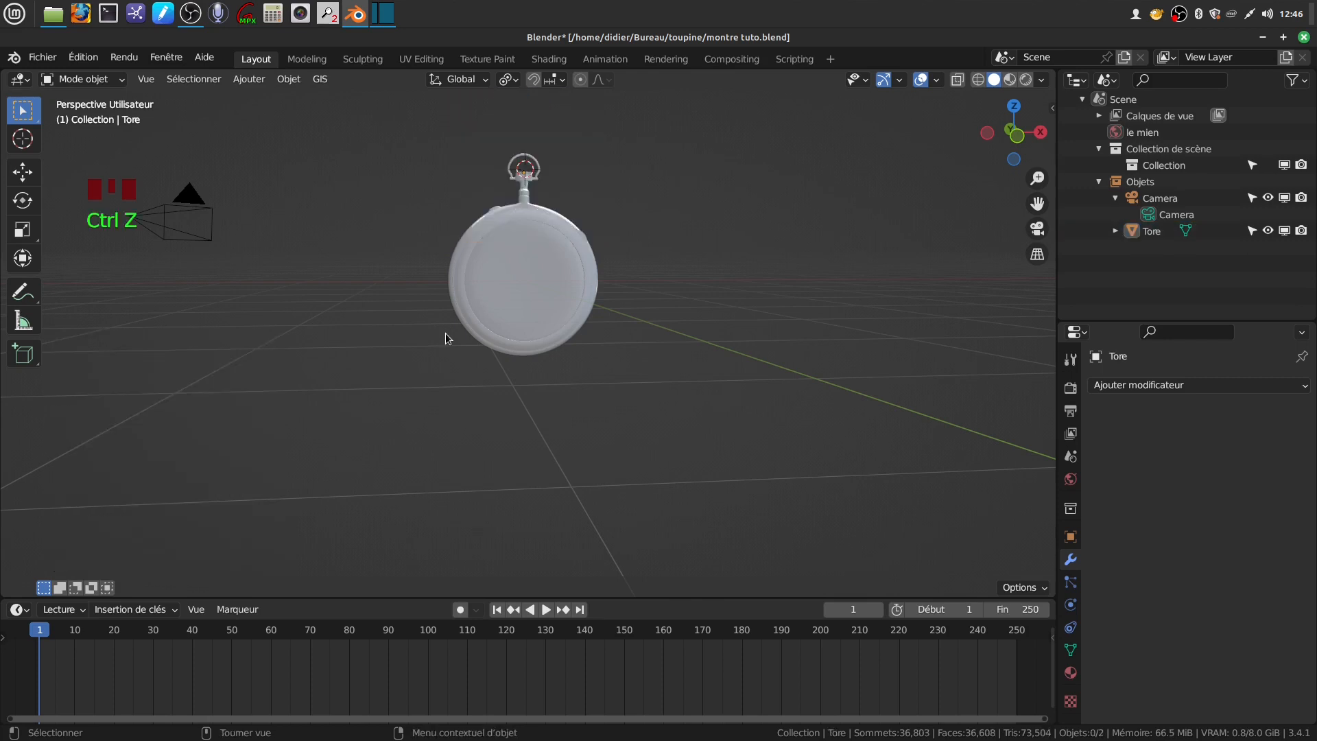
click(335, 286)
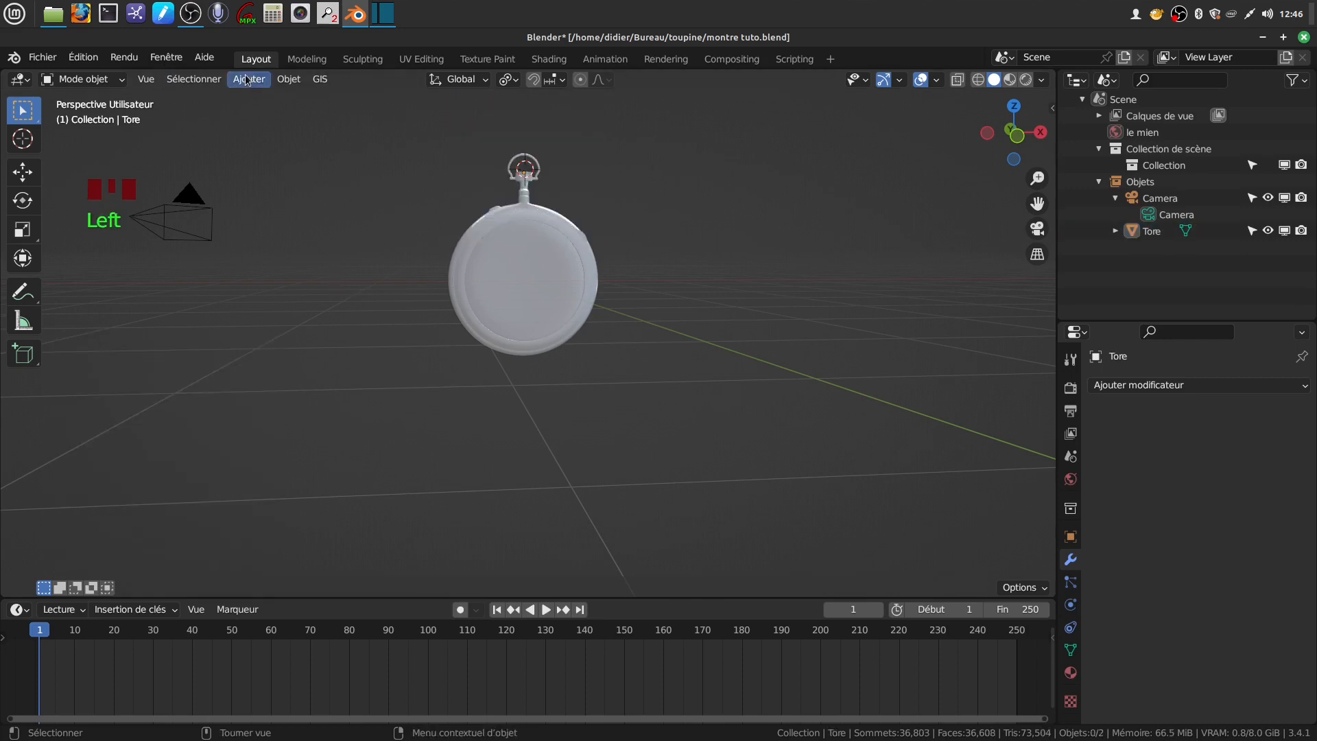
- Add a mesh cylinder with 32 vertices at the 3D cursor
click(249, 79)
mouse_move(267, 100)
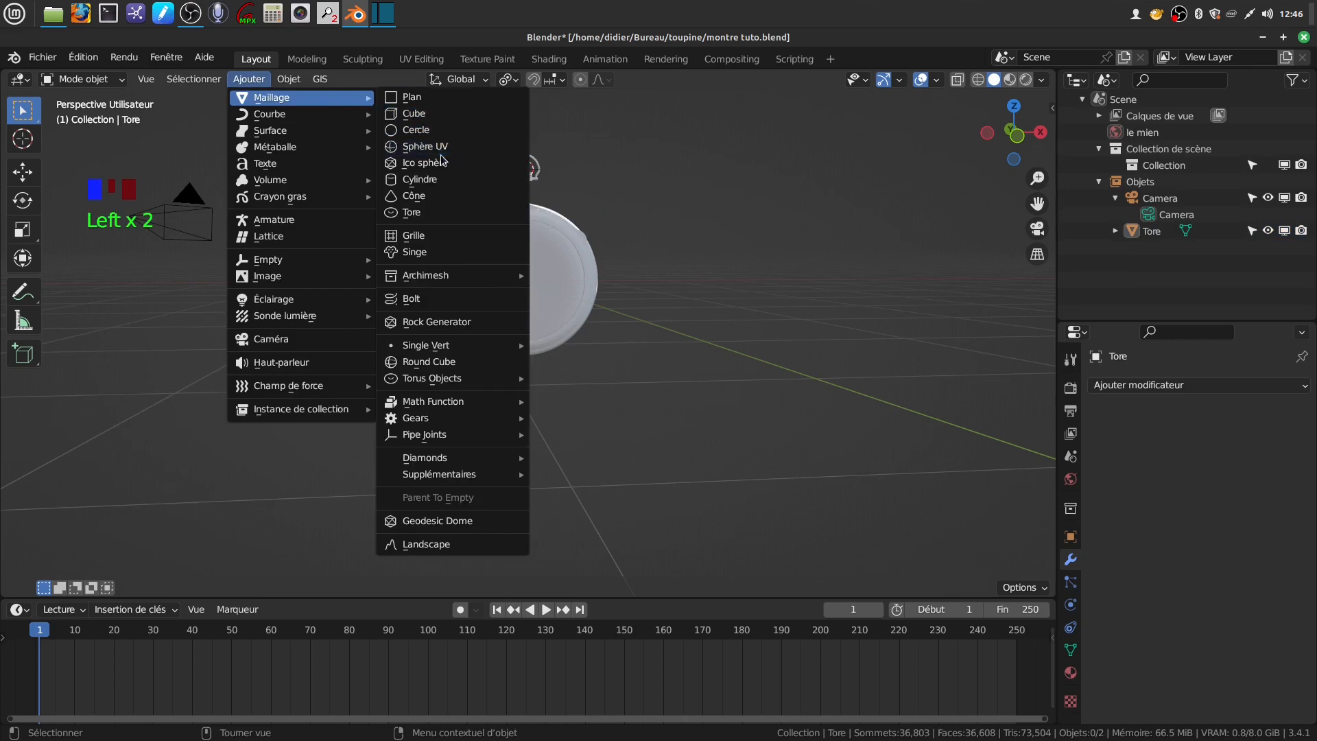
click(443, 179)
click(227, 366)
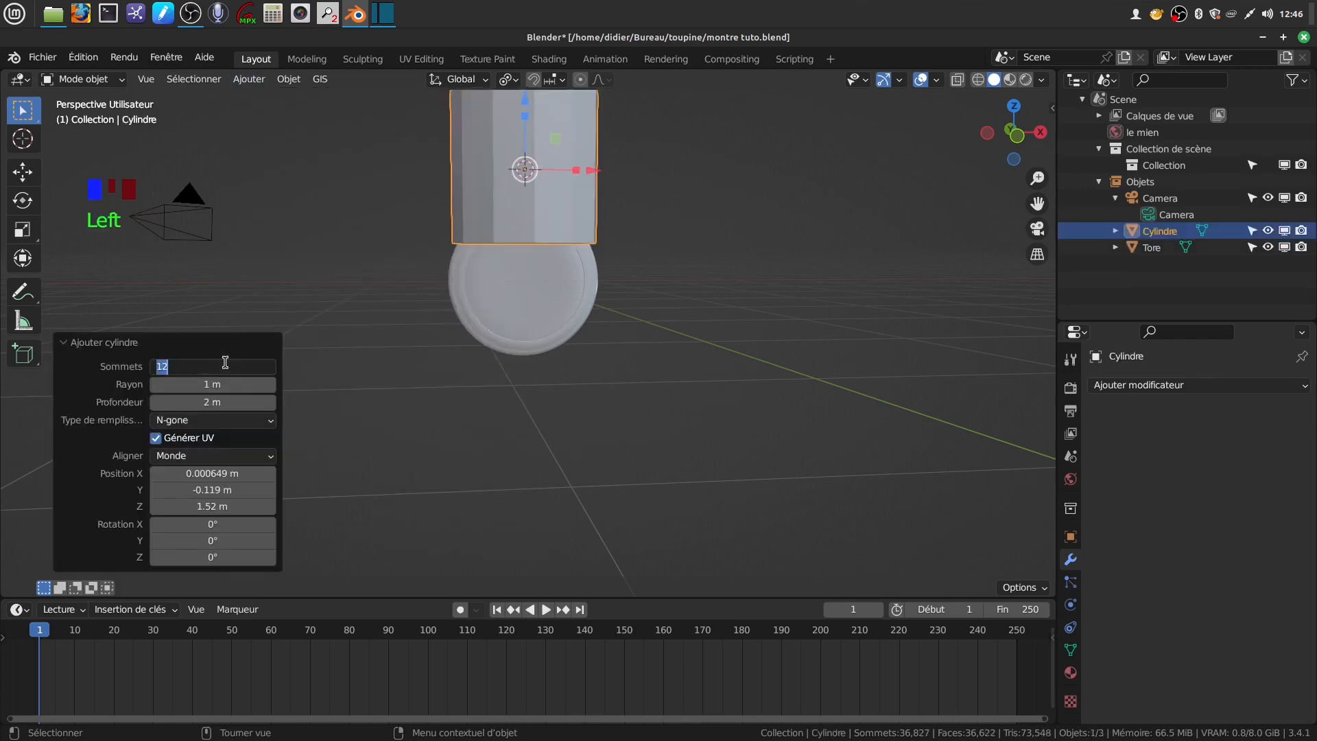
key(BackSpace)
text(32)
key(Return)
- In Edit Mode, stretch the whole cylinder along Z by about 3.567
scroll(542, 283, down, 3)
shift+middle_drag(574, 252, 569, 381)
middle_drag(548, 299, 563, 358)
middle_drag(537, 299, 513, 271)
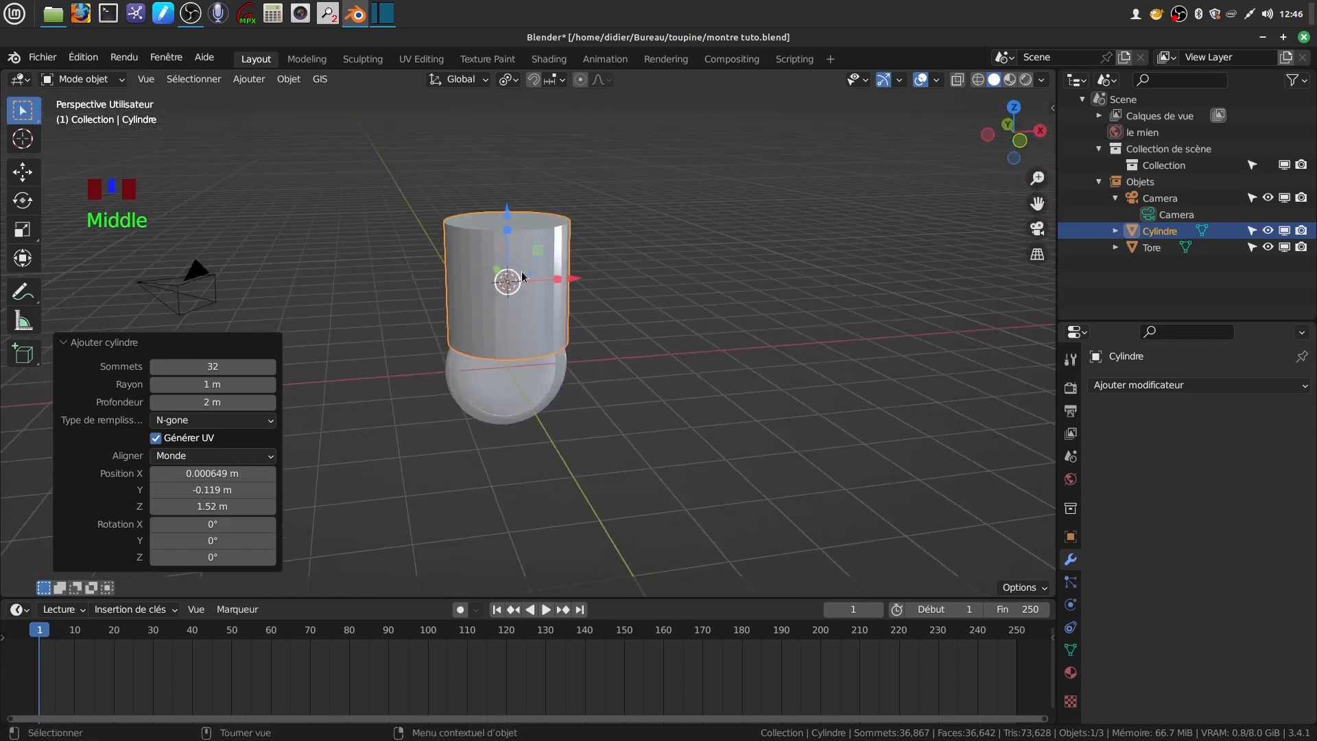
key(Tab)
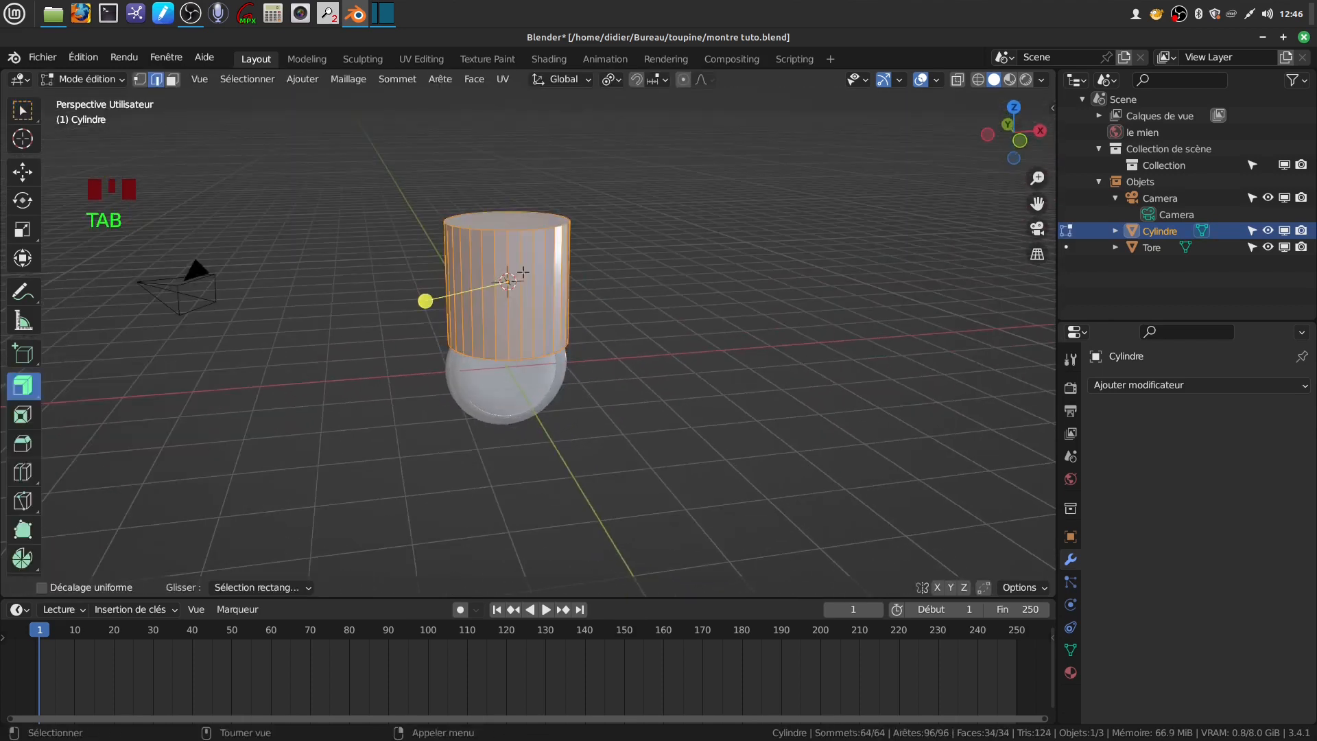
click(23, 112)
drag(506, 231, 502, 103)
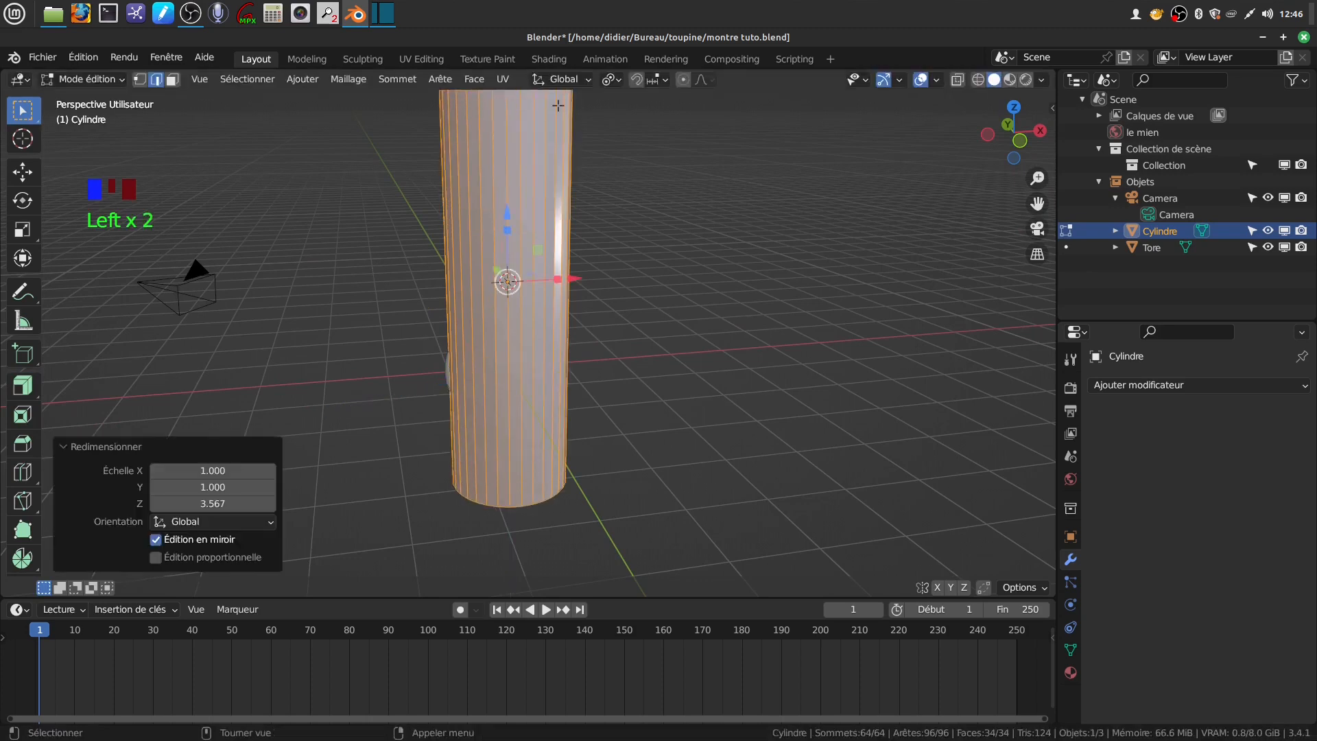
- Rotate the cylinder 90° around the global Y axis so it lies horizontally
scroll(583, 111, down, 3)
middle_drag(652, 157, 615, 168)
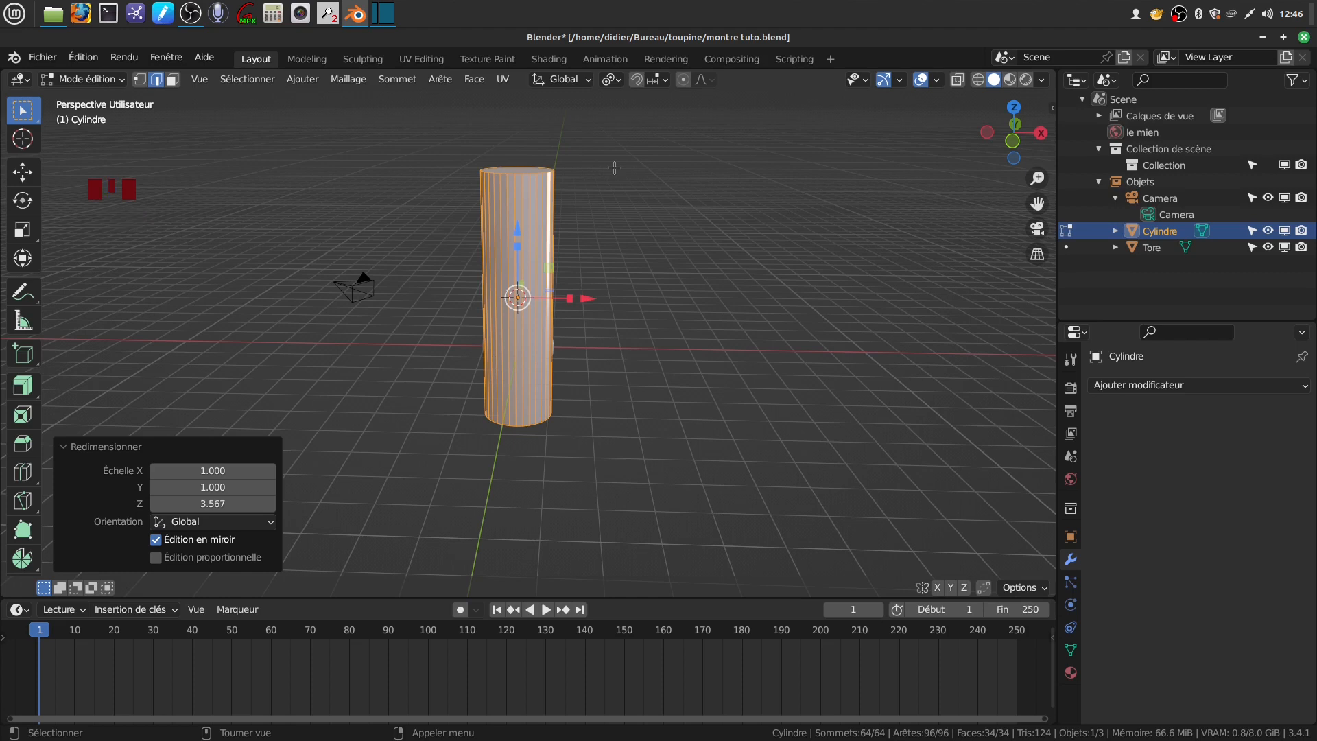
key(r)
text(y)
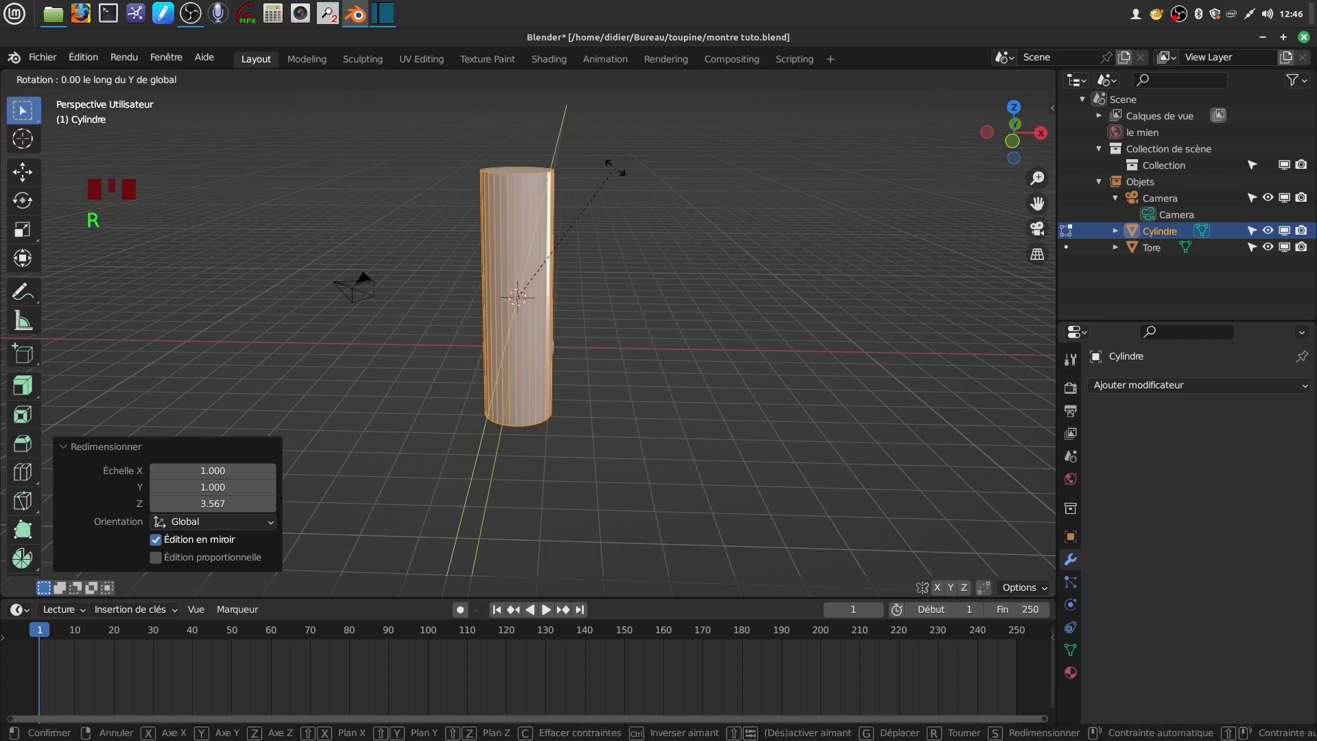
text(90)
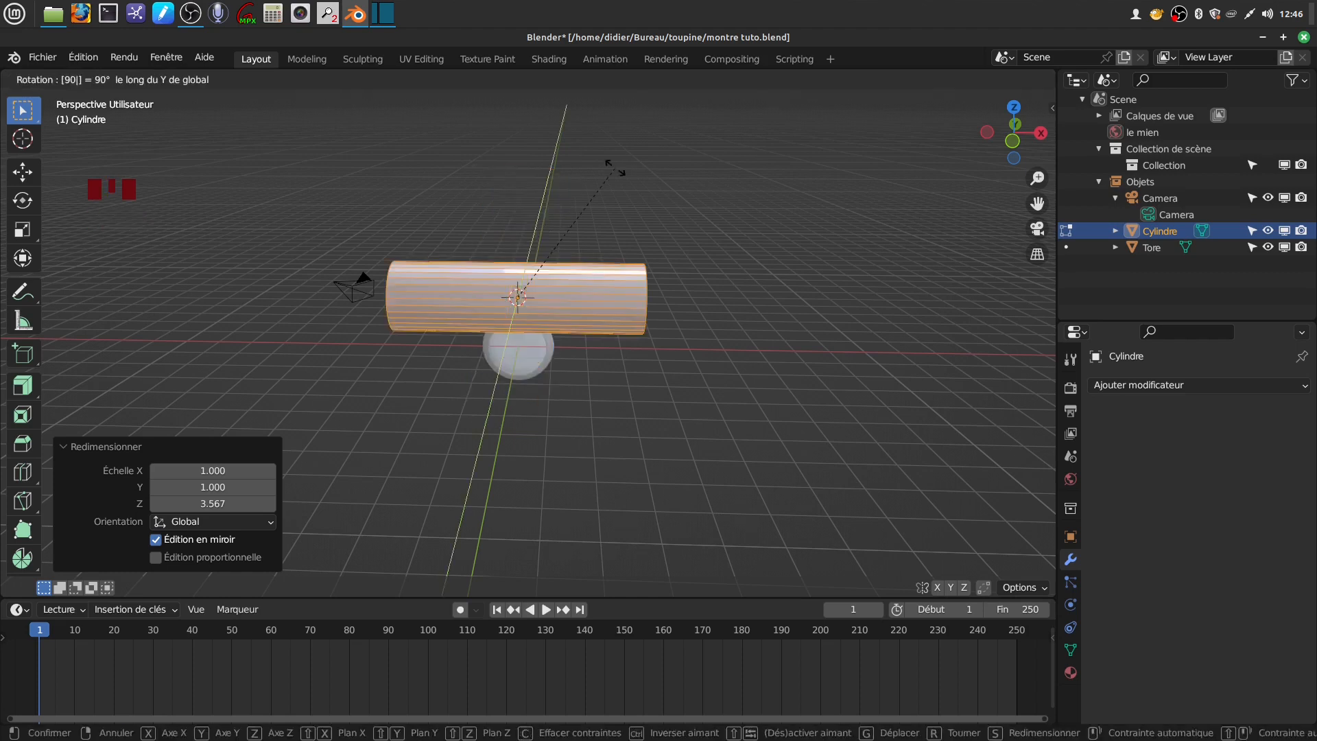
key(Return)
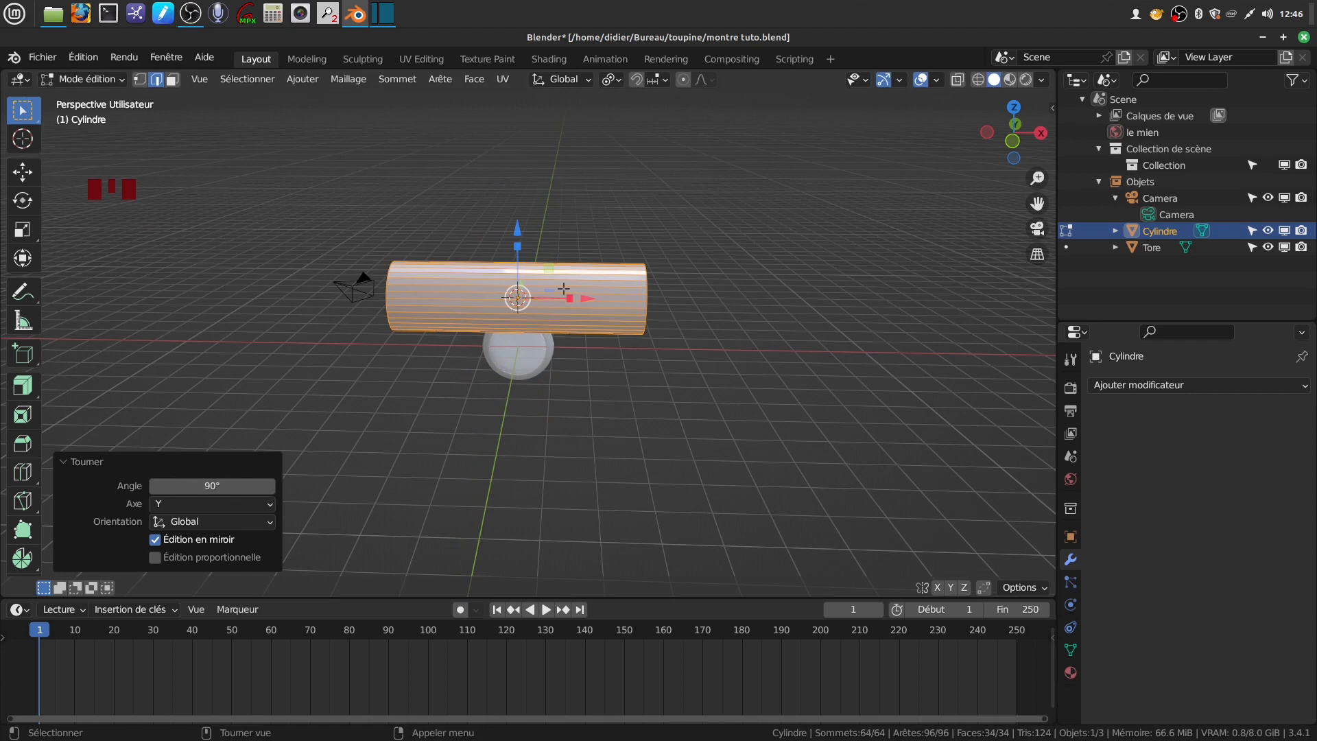
- Stretch the cylinder along X by about 2.373 and shrink it uniformly into a thin rod
mouse_move(574, 297)
mouse_down()
mouse_move(619, 298)
mouse_move(542, 299)
mouse_move(570, 302)
mouse_up()
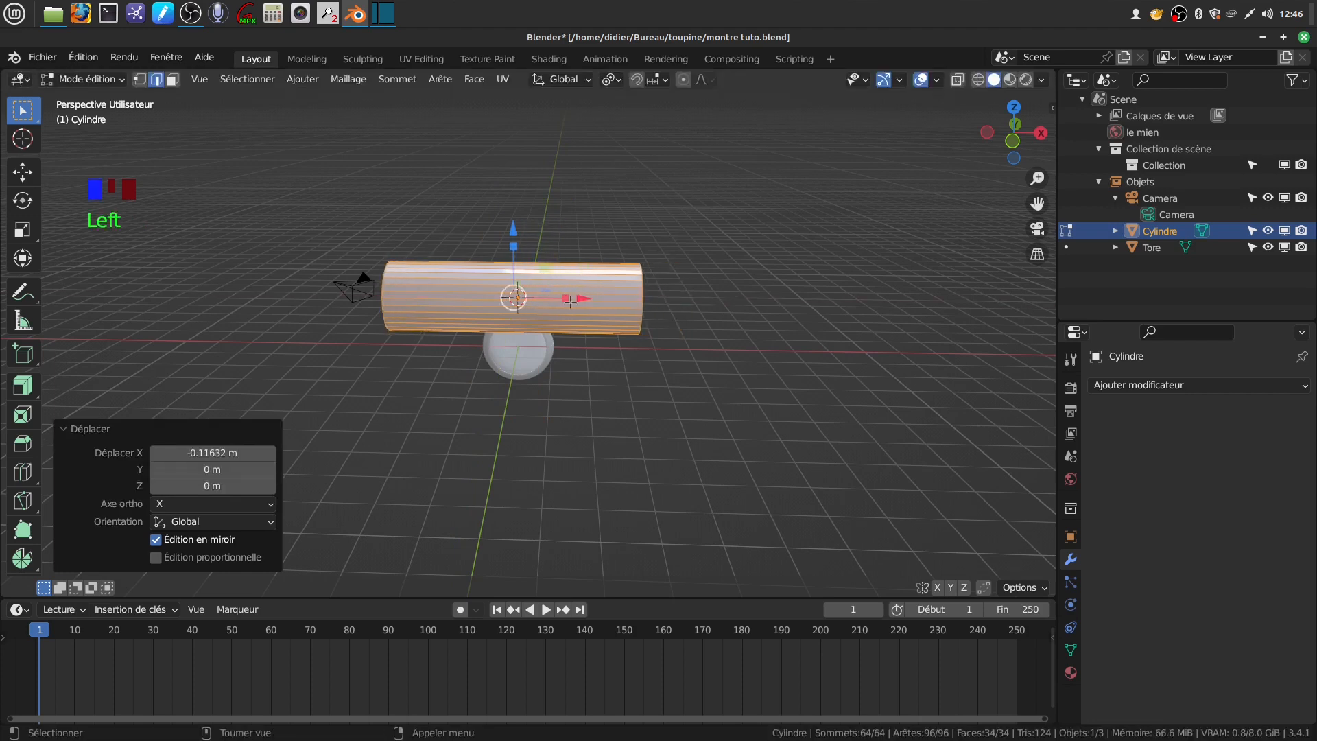
key(ctrl+z)
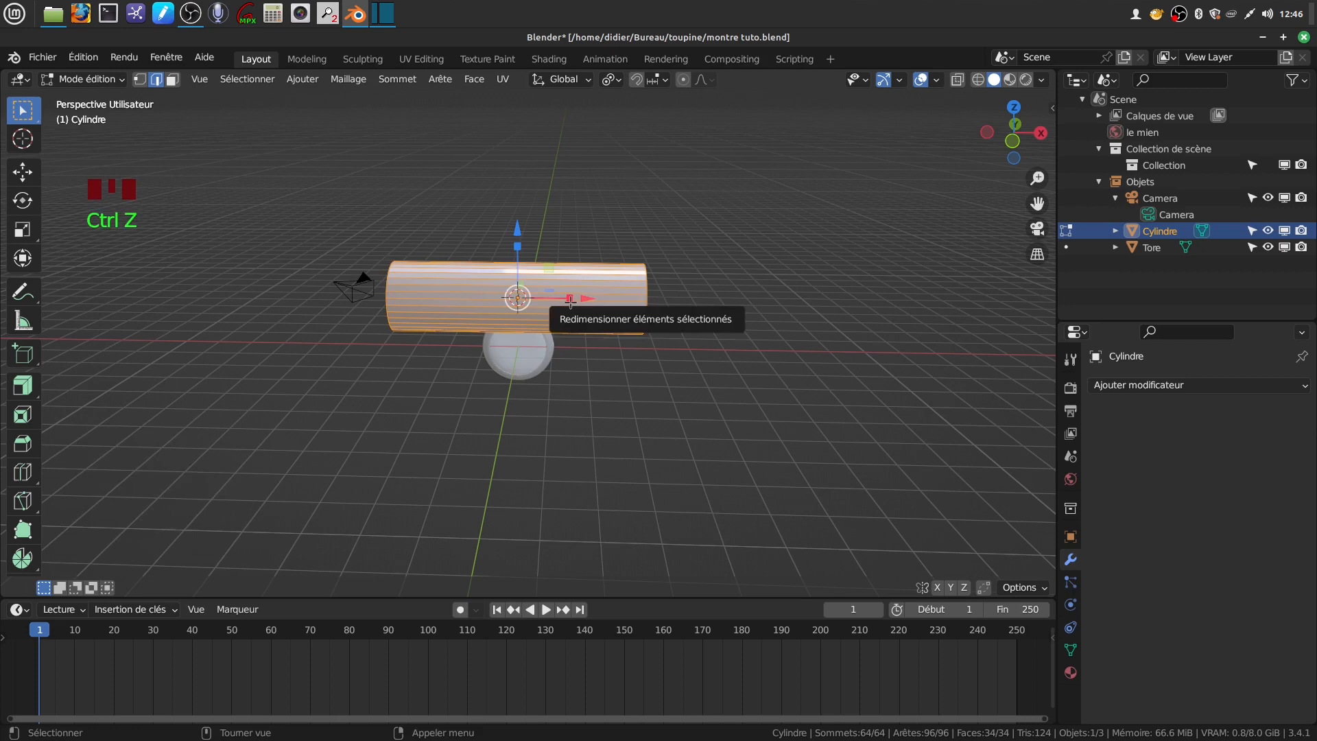
drag(570, 302, 619, 308)
key(s)
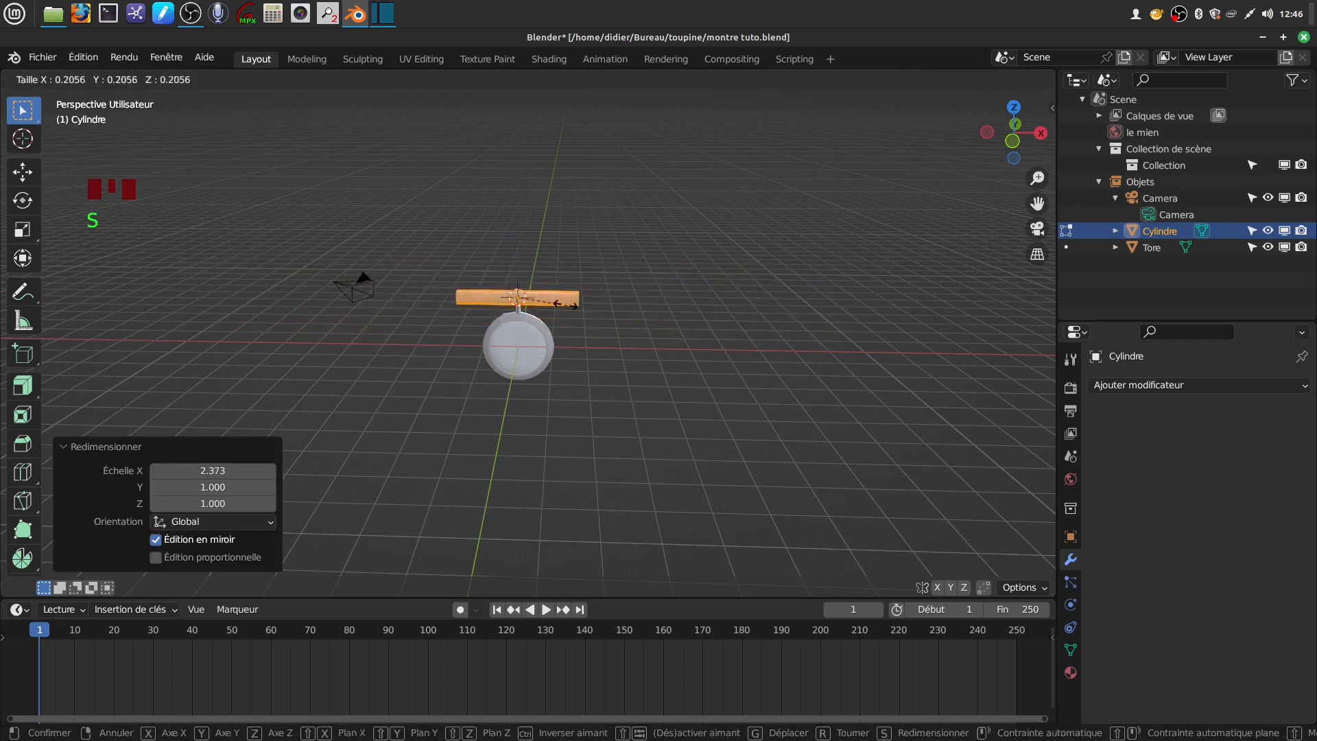
click(546, 294)
- Move the rod about 3.0318 m down along Z below the watch case and scale it uniformly by about 0.457
drag(516, 223, 516, 320)
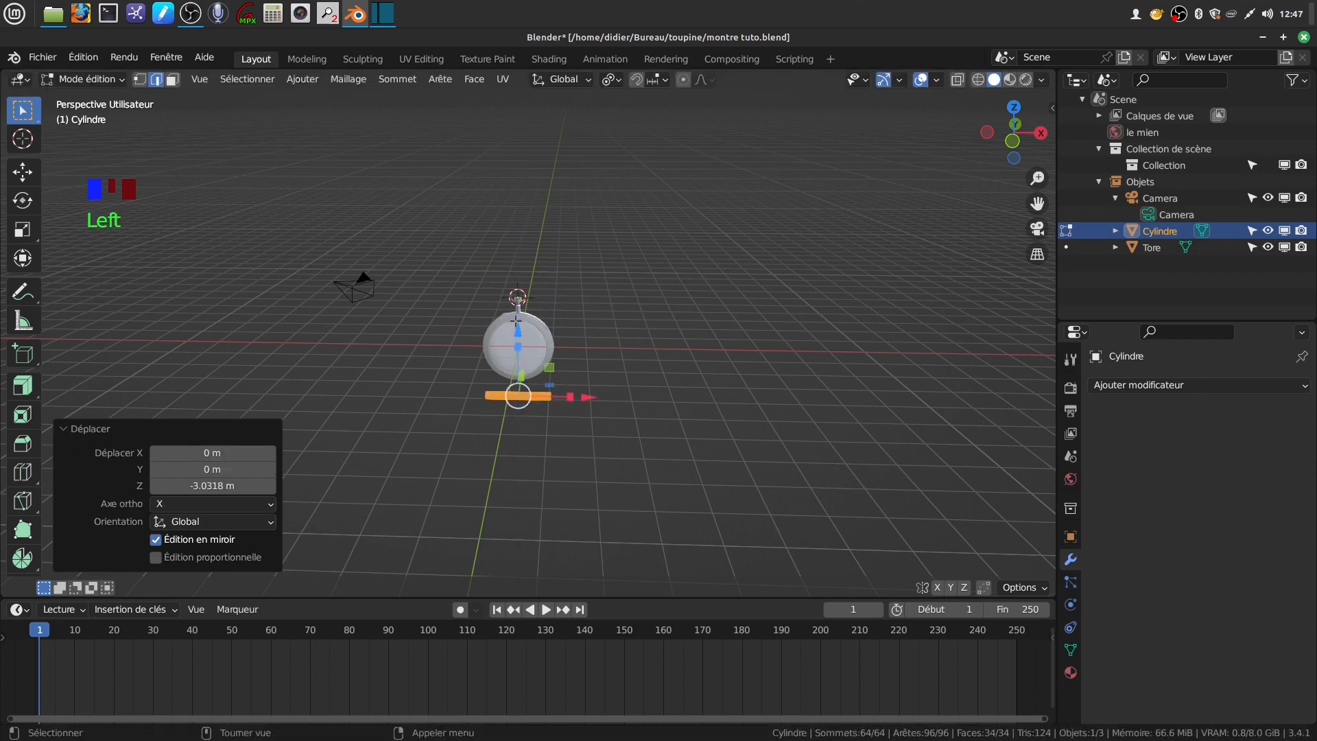
key(KP_1)
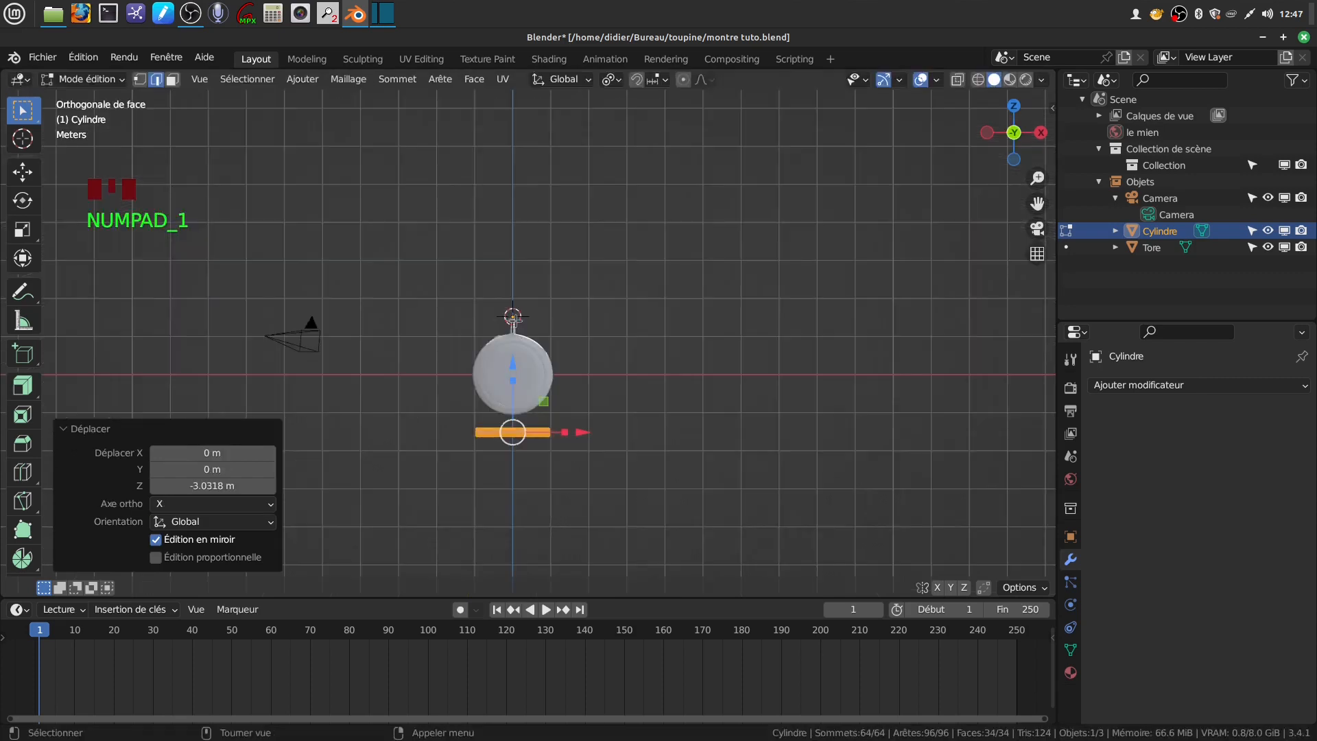
scroll(513, 318, up, 6)
shift+middle_drag(513, 317, 617, 240)
scroll(617, 277, up, 2)
key(s)
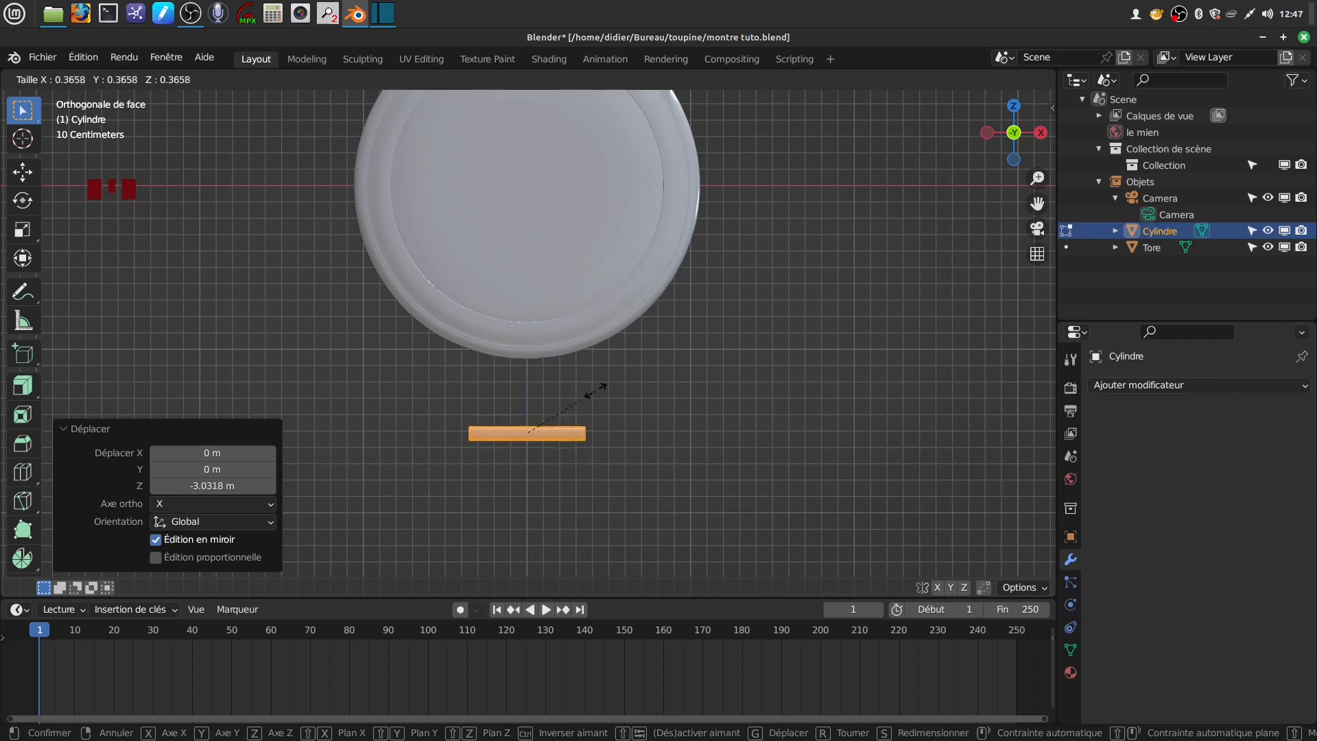
click(607, 386)
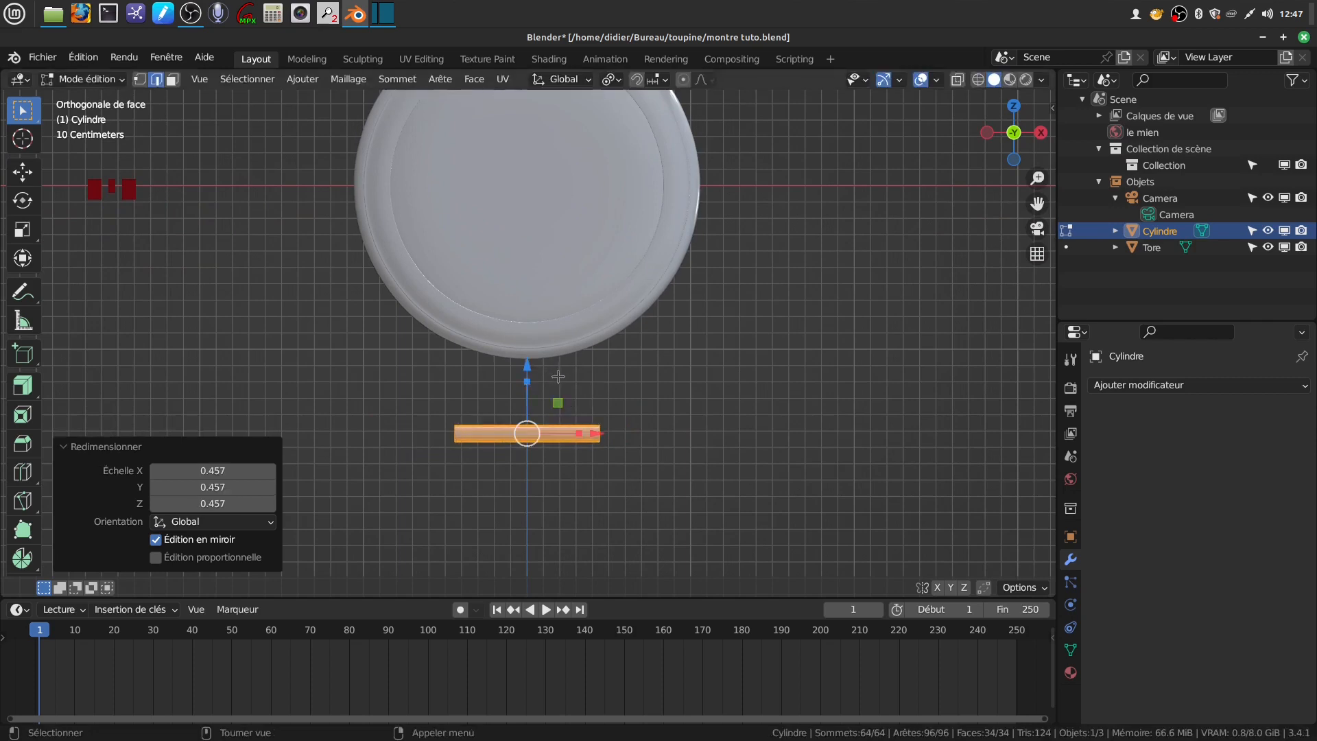
- Shrink the rod further and raise it about 0.41927 m along Z to just beneath the watch case
key(s)
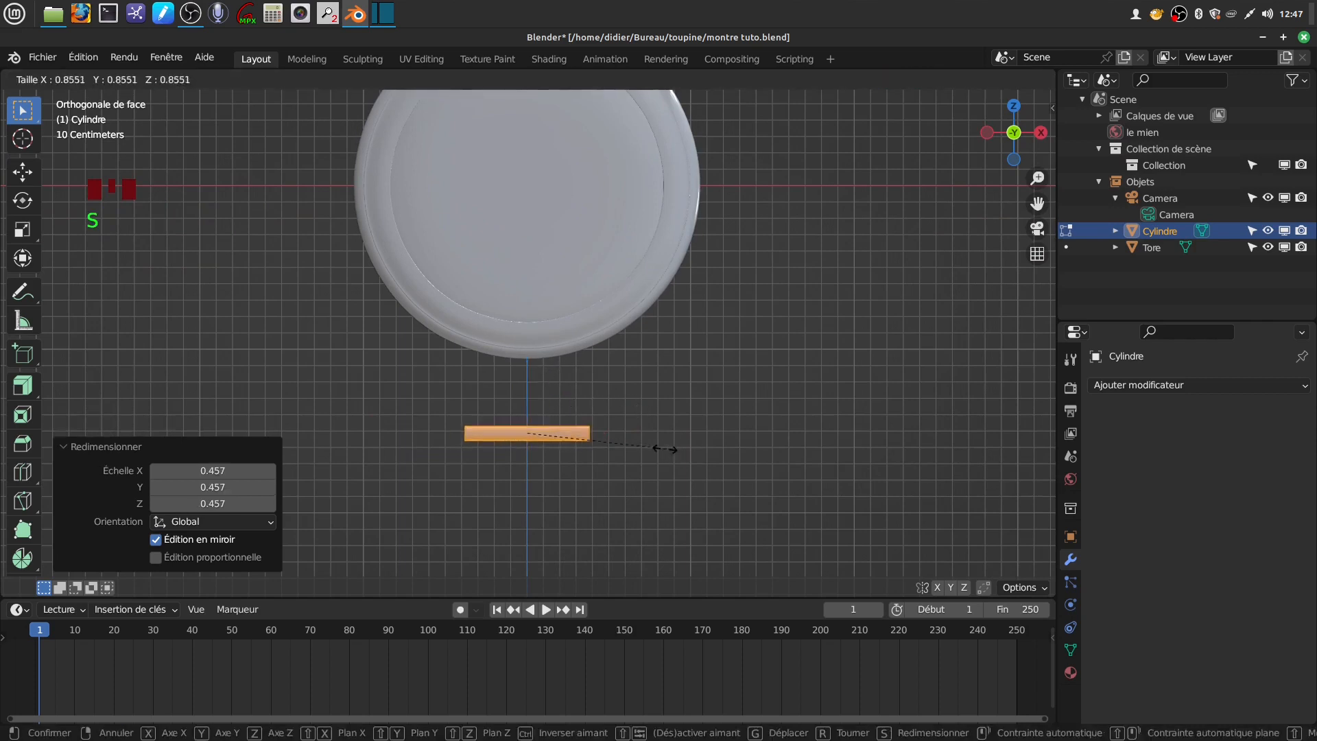
click(619, 449)
drag(527, 365, 528, 296)
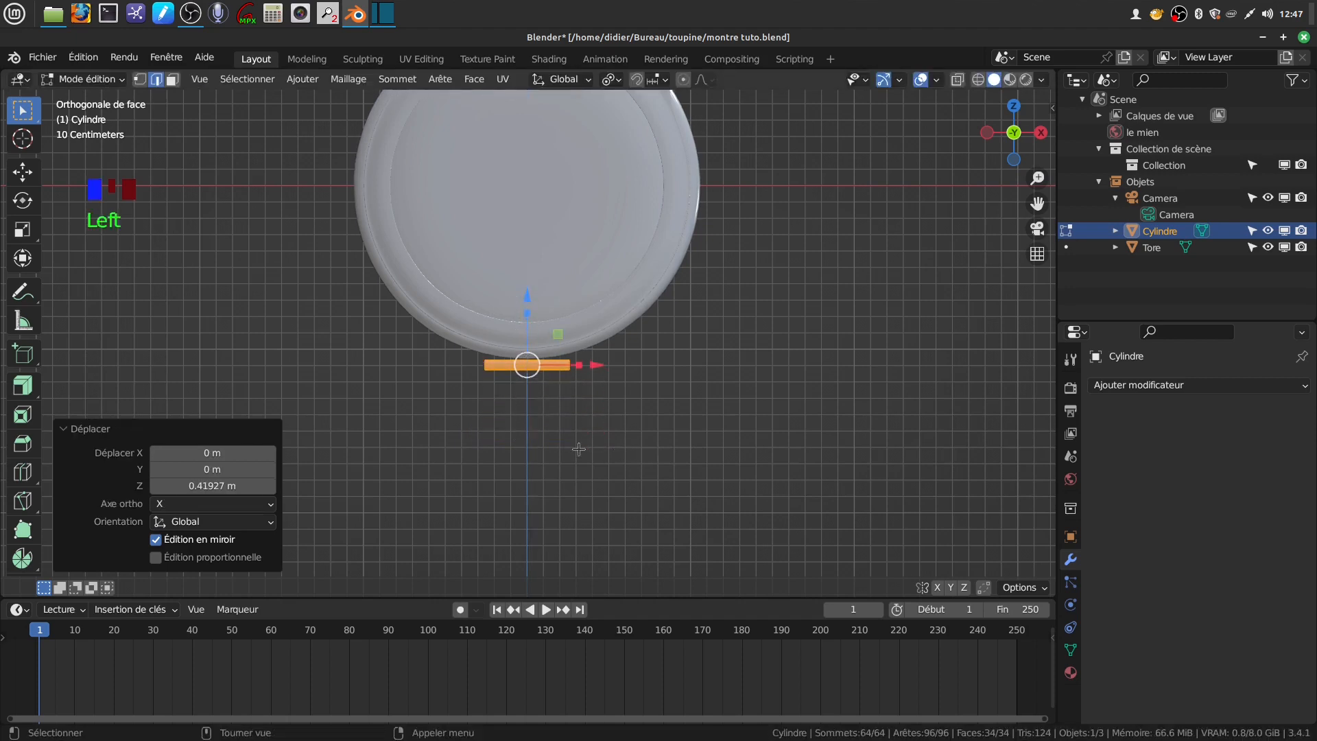
- Slim the rod slightly, nudge it up against the case's lower edge and stretch it along X by about 1.528
scroll(602, 462, up, 1)
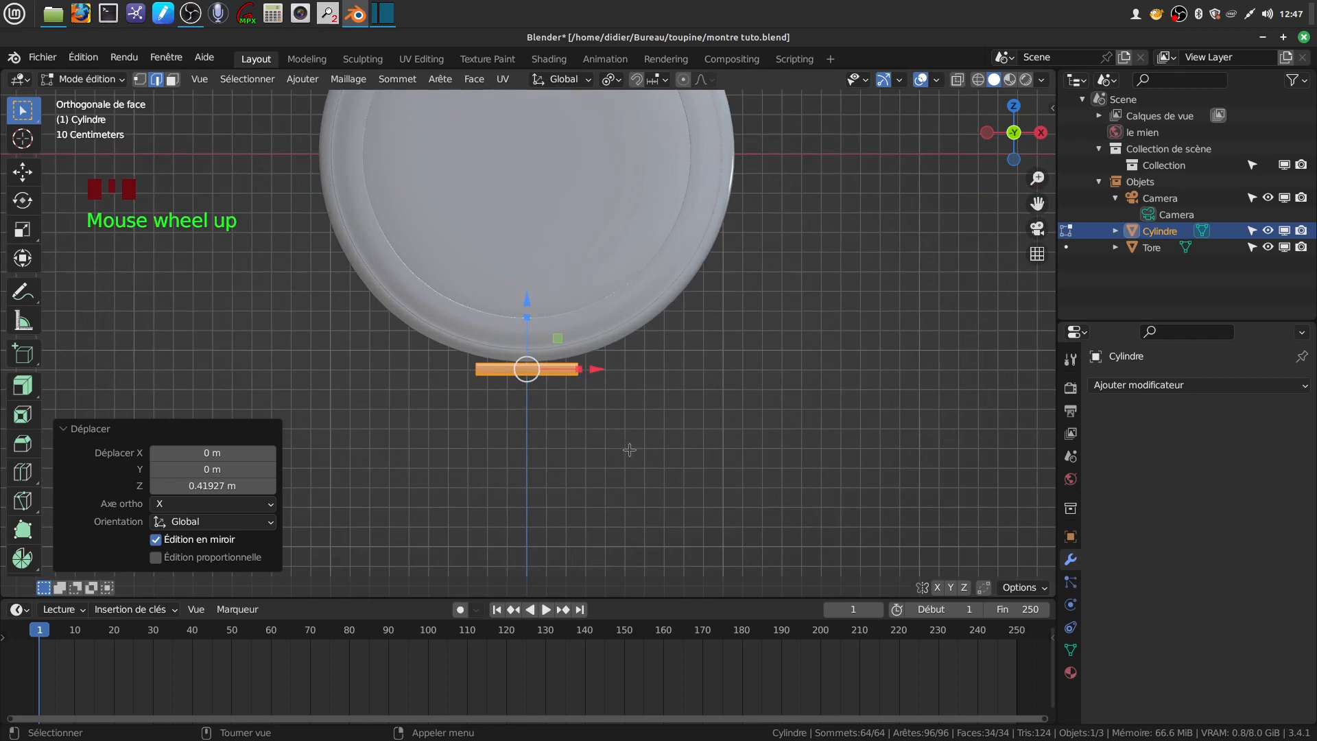
key(s)
click(612, 438)
drag(529, 301, 530, 298)
drag(580, 368, 611, 358)
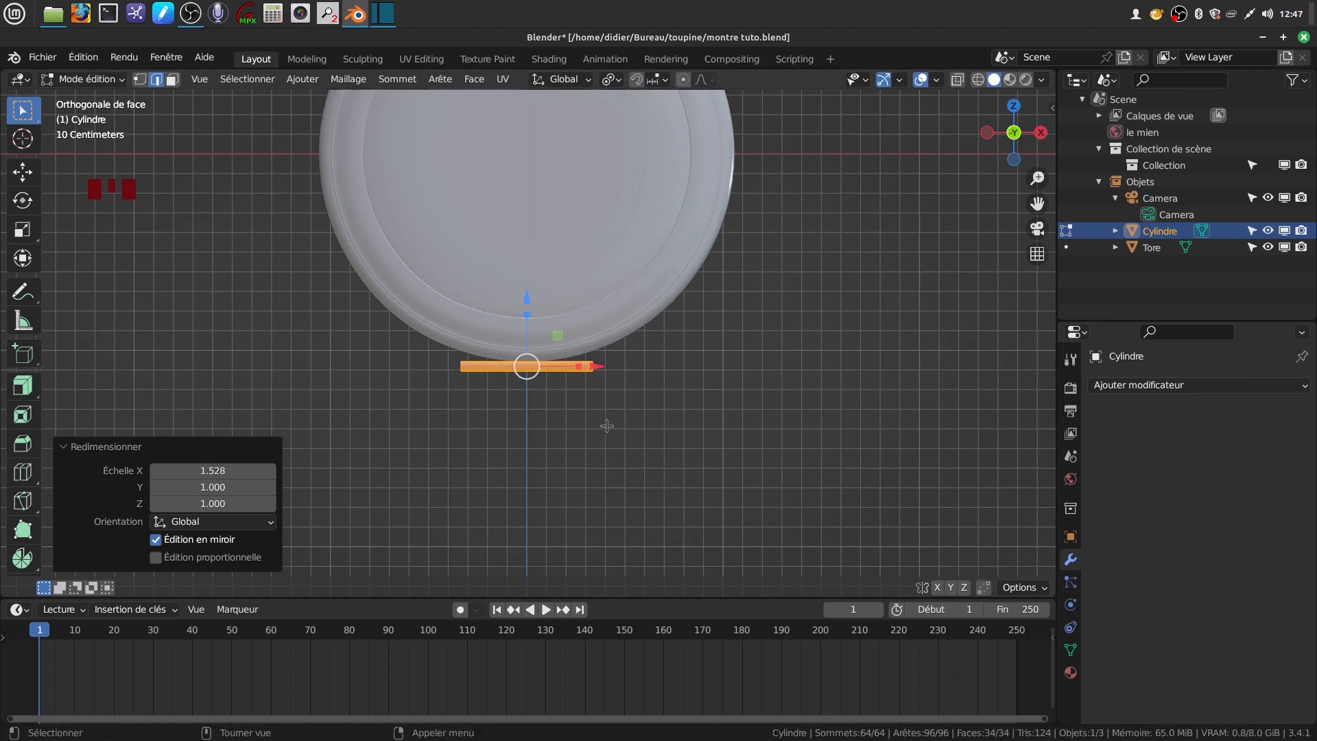
- Add two evenly spaced loop cuts across the rod's length
scroll(605, 427, up, 3)
shift+middle_drag(542, 450, 582, 417)
scroll(604, 439, up, 3)
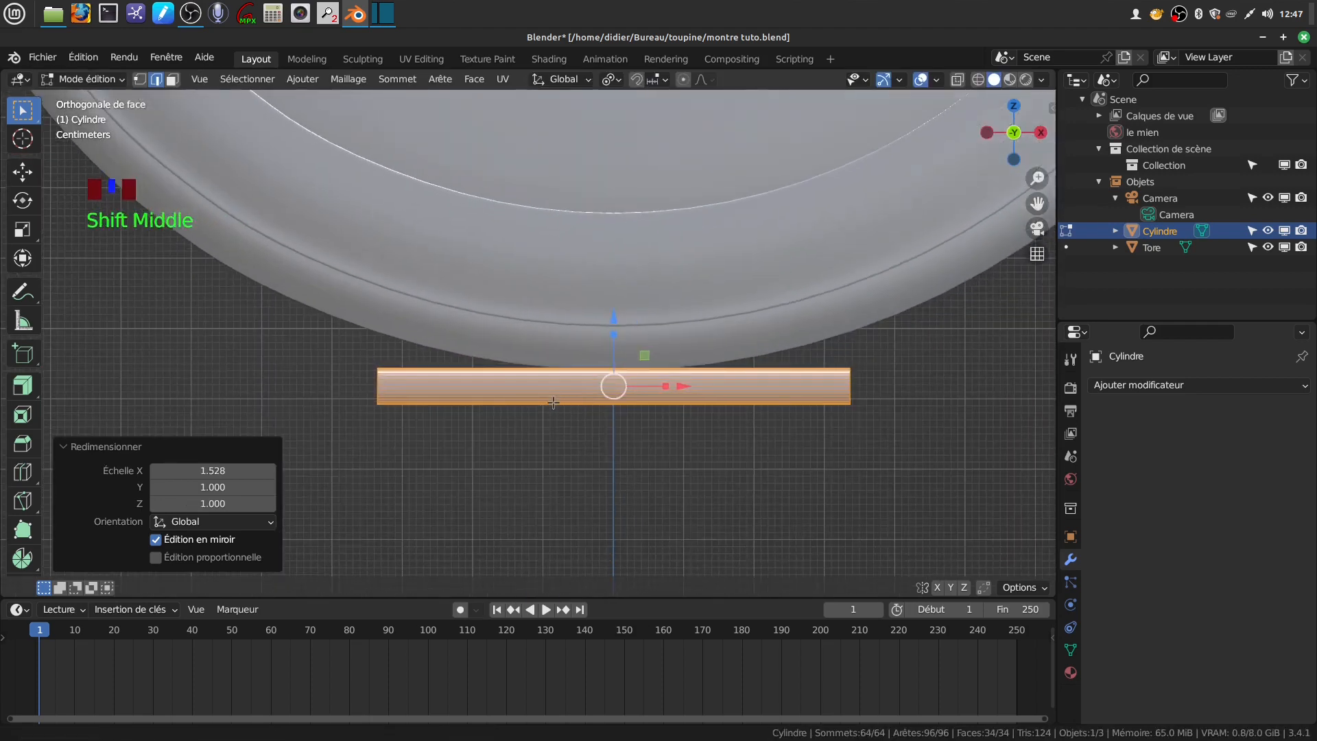
key(Tab)
key(Tab)
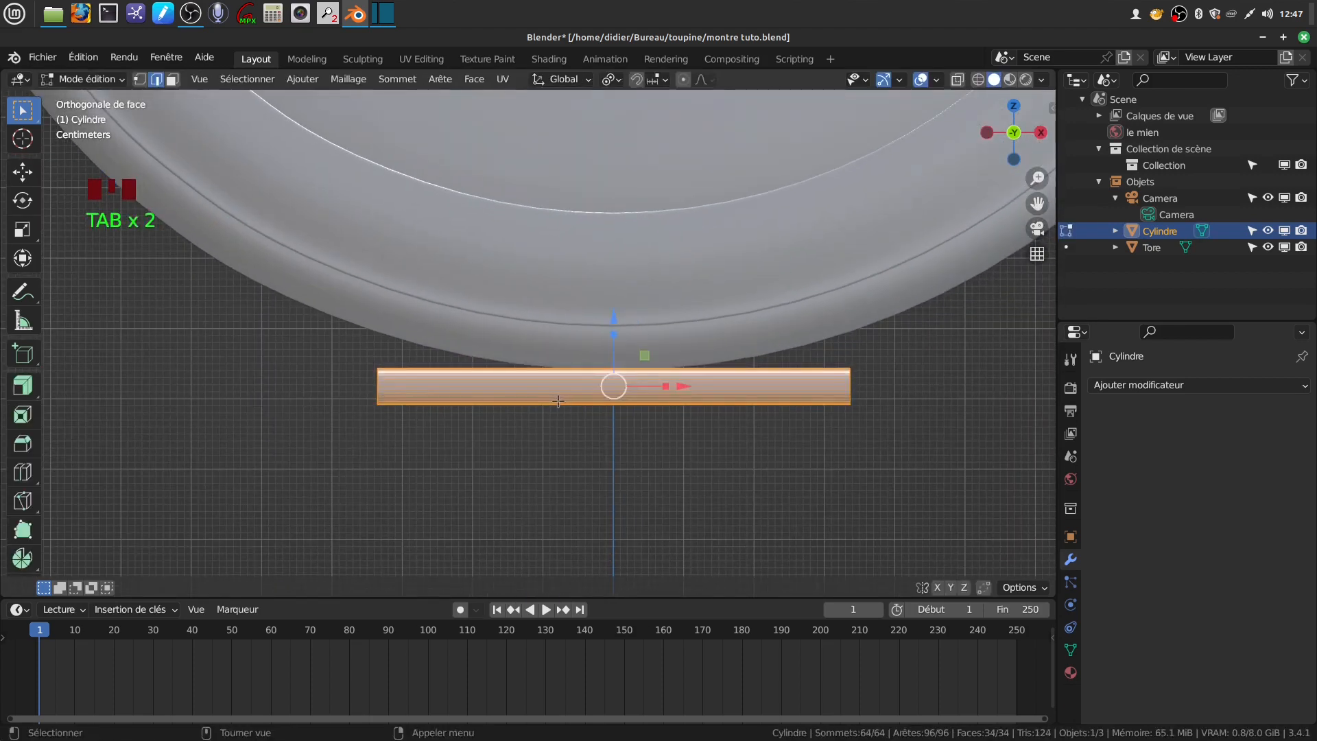
key(ctrl)
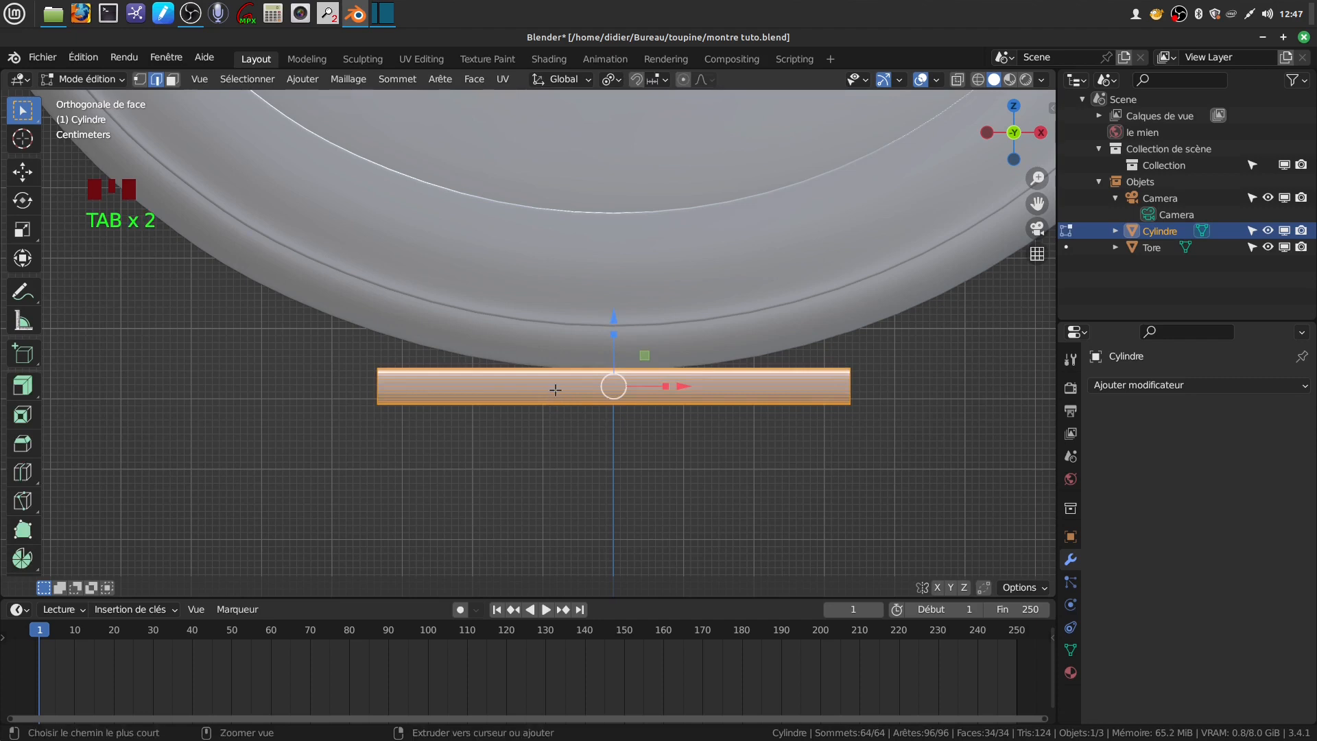
key(ctrl+r)
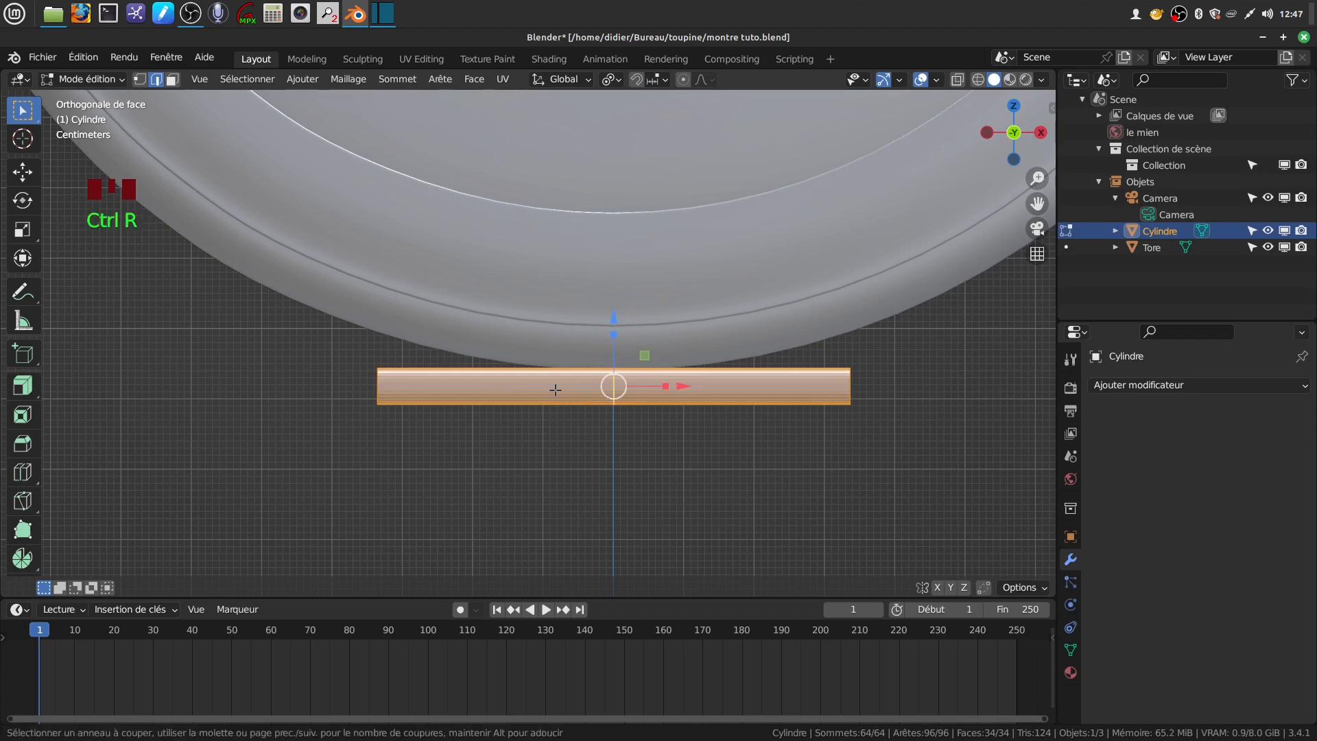
scroll(555, 388, up, 1)
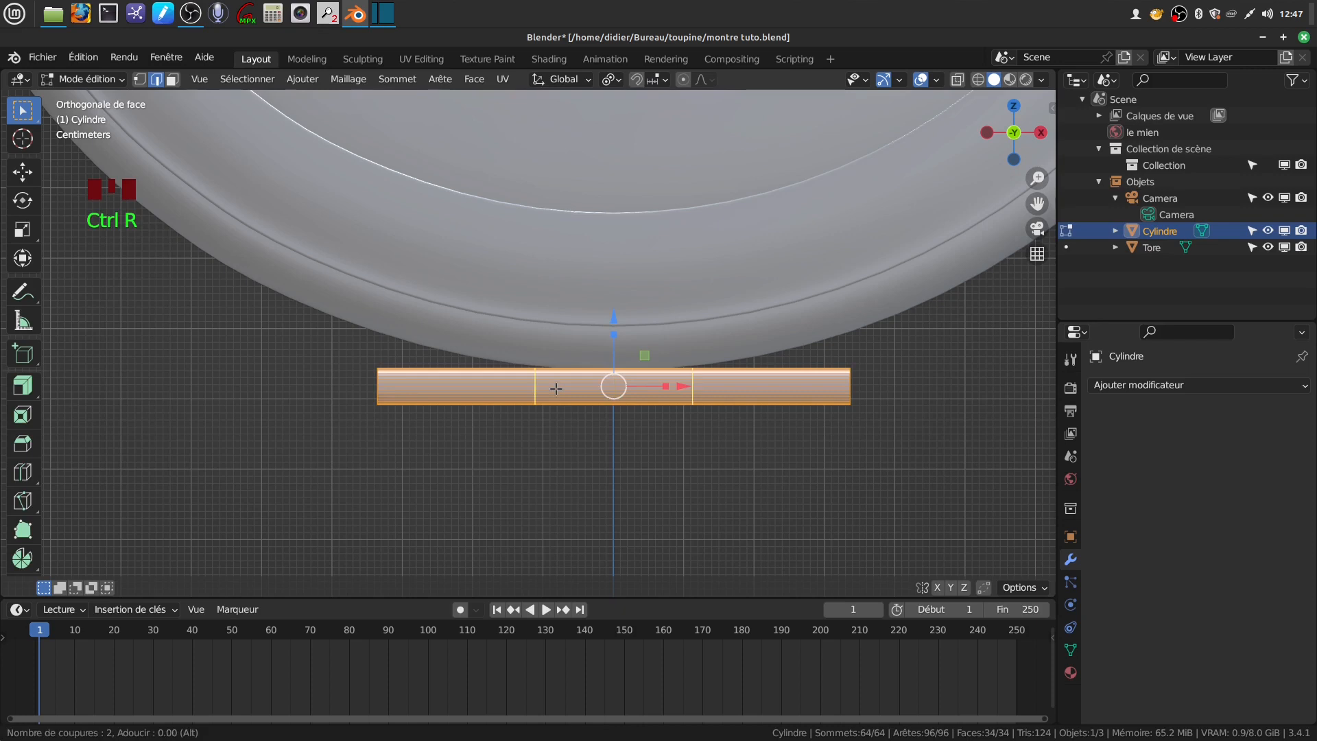
click(554, 397)
right_click(554, 397)
- Set the pivot point to Barycentre and spread the rod's two loop cuts apart along X by about 1.214
drag(667, 386, 682, 381)
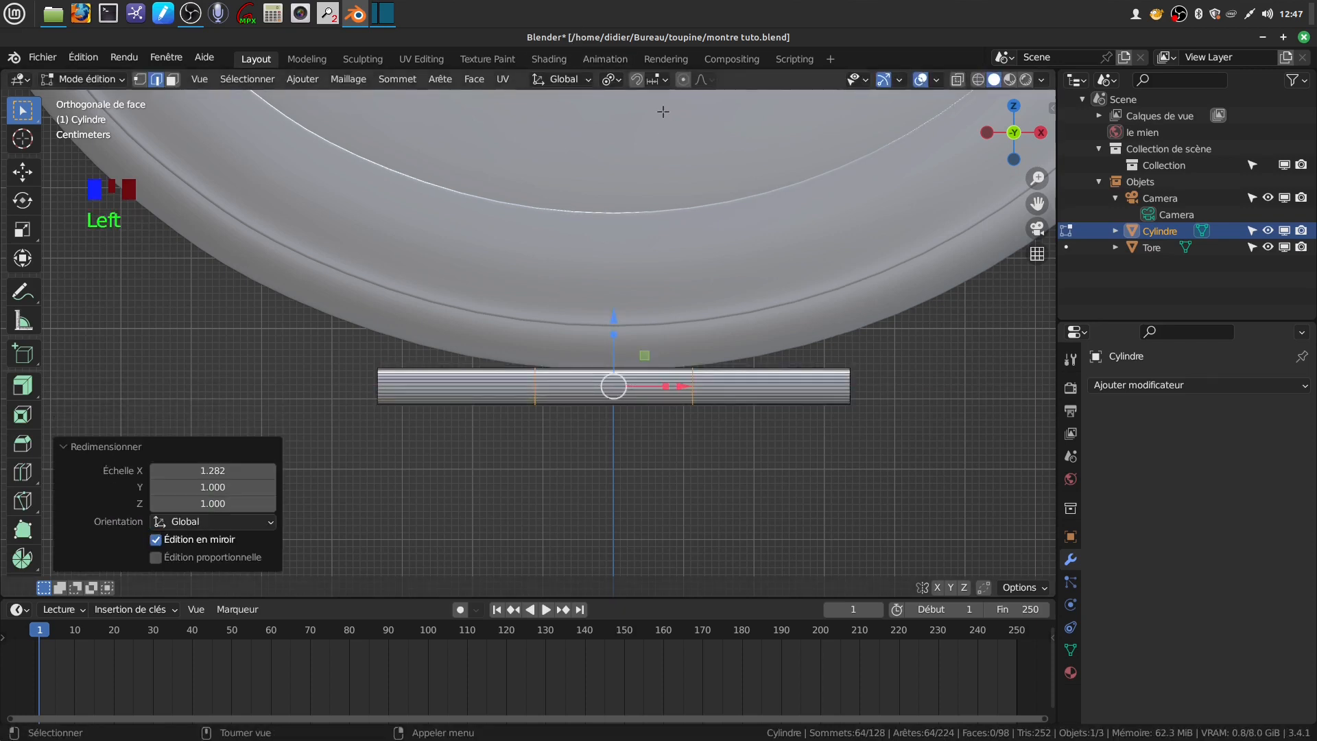
click(615, 82)
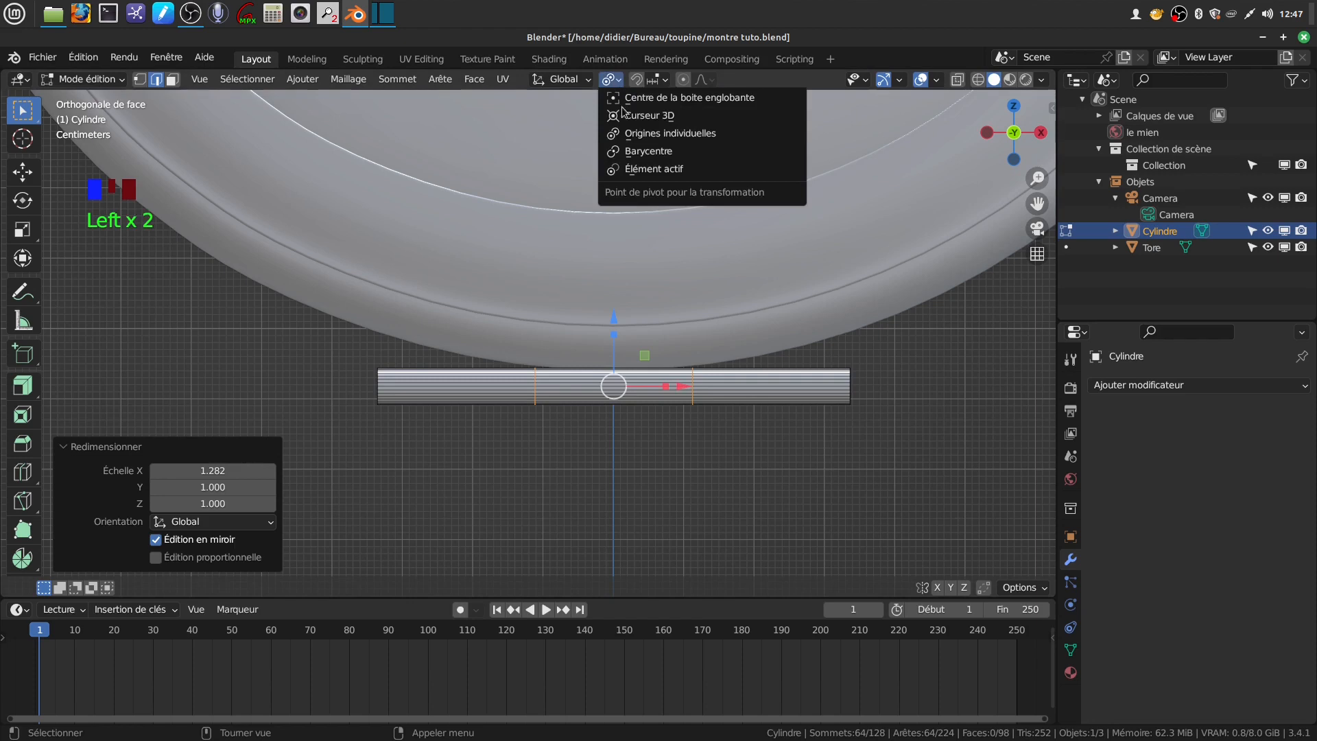
click(669, 148)
drag(661, 391, 677, 384)
- Bevel the two edge loops on the rod with 2 segments and a width of about 0.00285 m
scroll(670, 471, up, 1)
middle_drag(670, 470, 654, 447)
scroll(689, 489, up, 1)
key(ctrl)
key(ctrl+b)
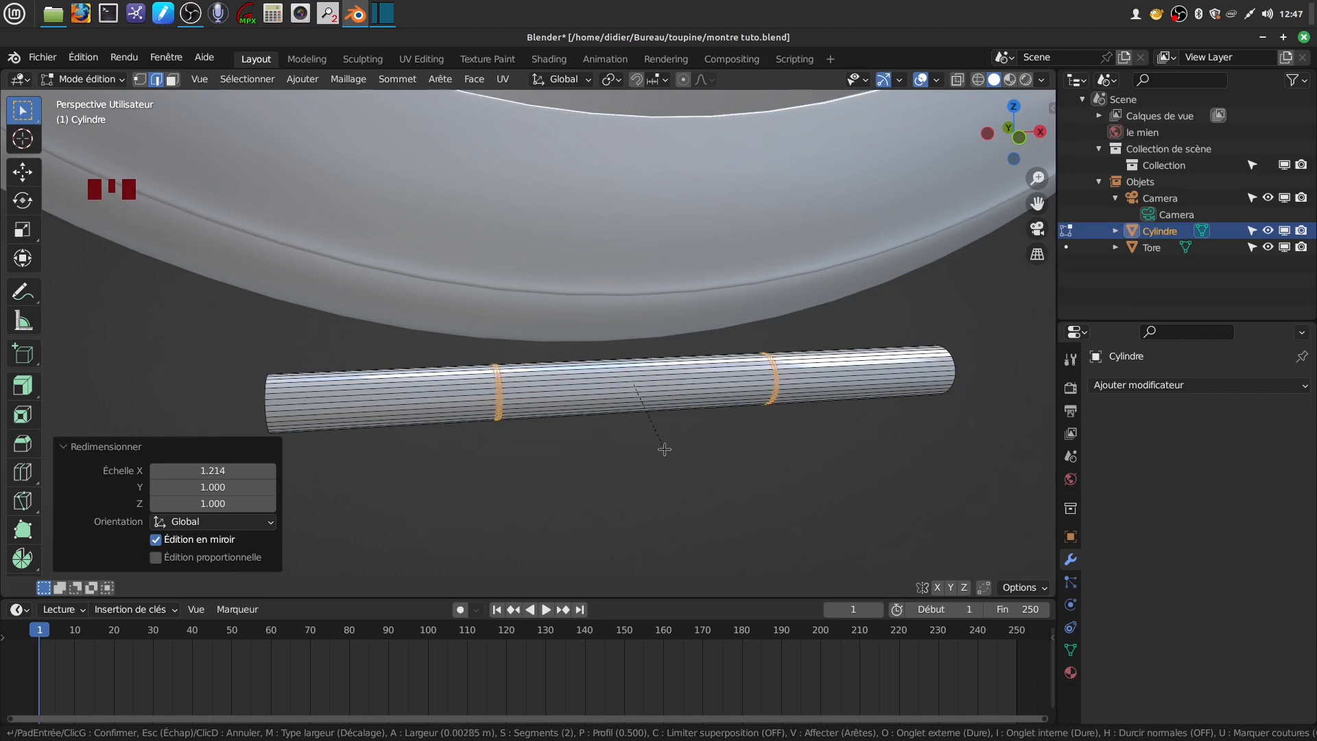
click(664, 449)
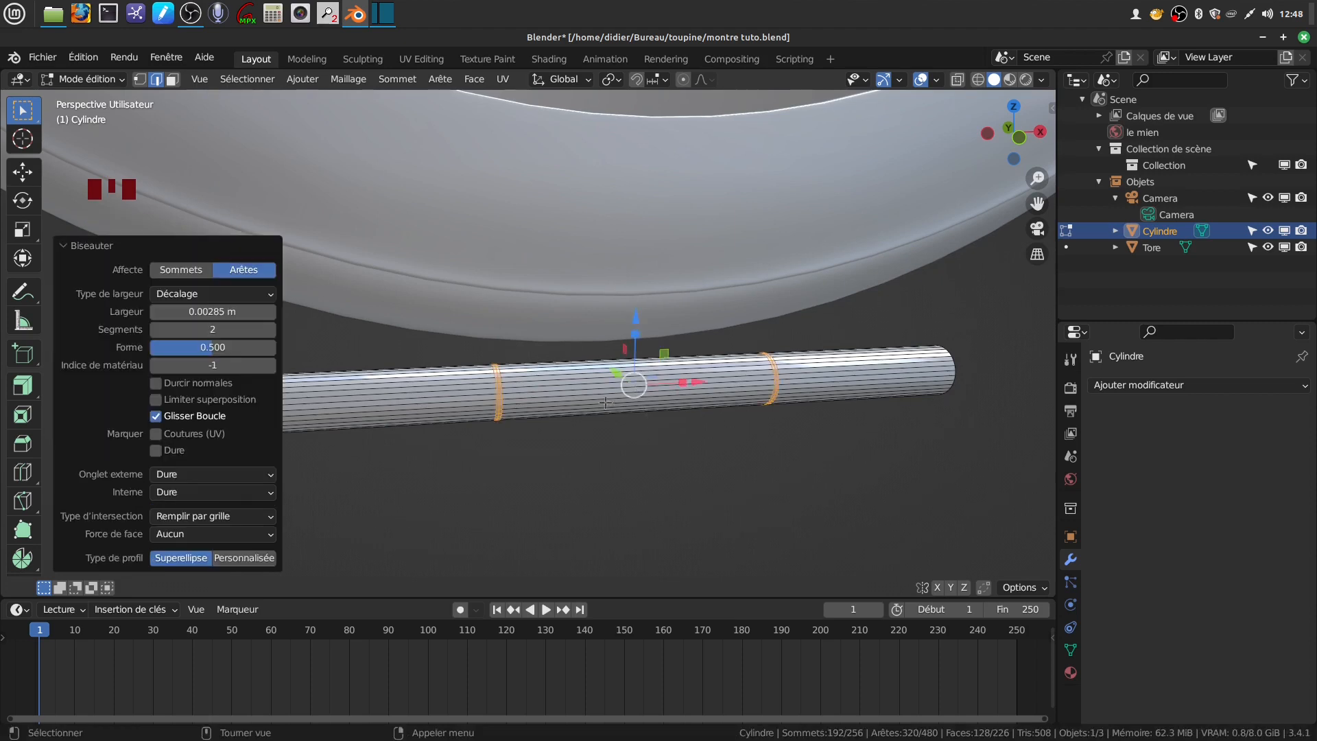
- Reduce the selection to the middle loop of each bevel and scale them about individual origins by about 0.894 to form grooves
scroll(709, 469, up, 1)
middle_drag(696, 455, 484, 445)
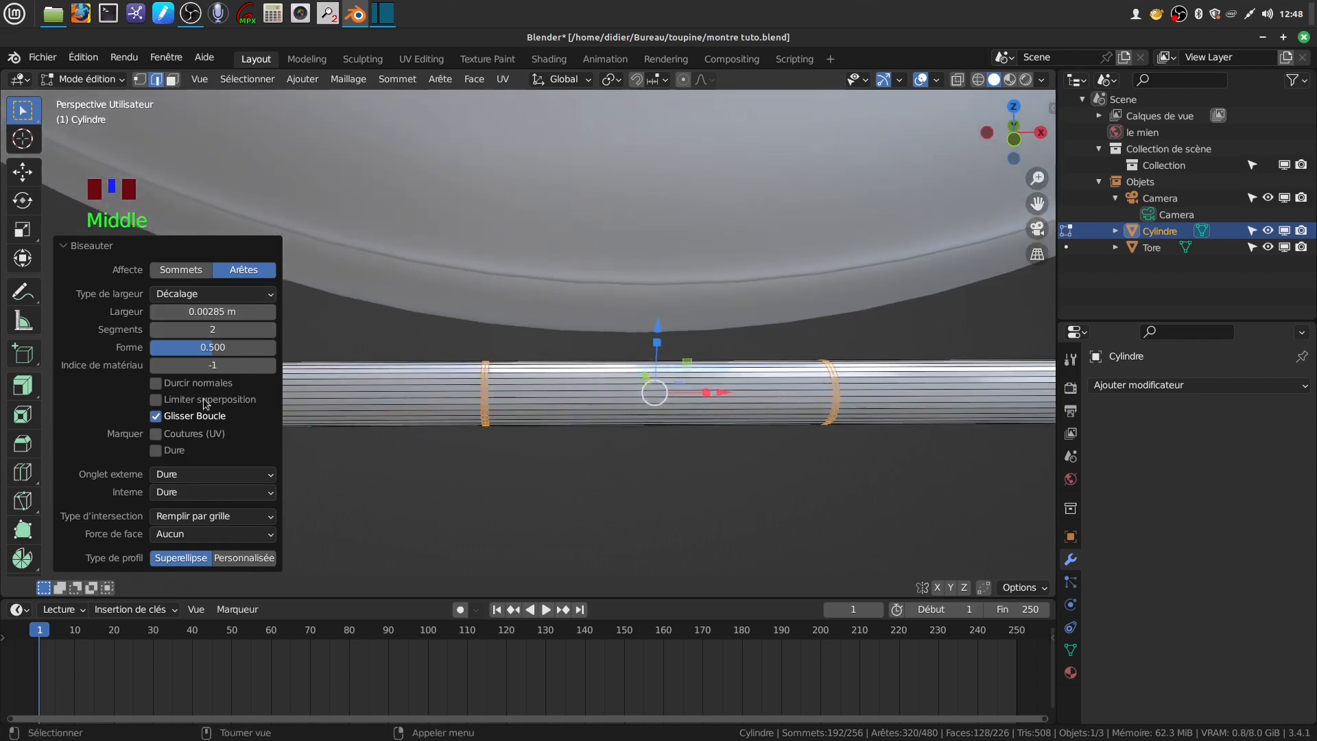
scroll(653, 516, up, 1)
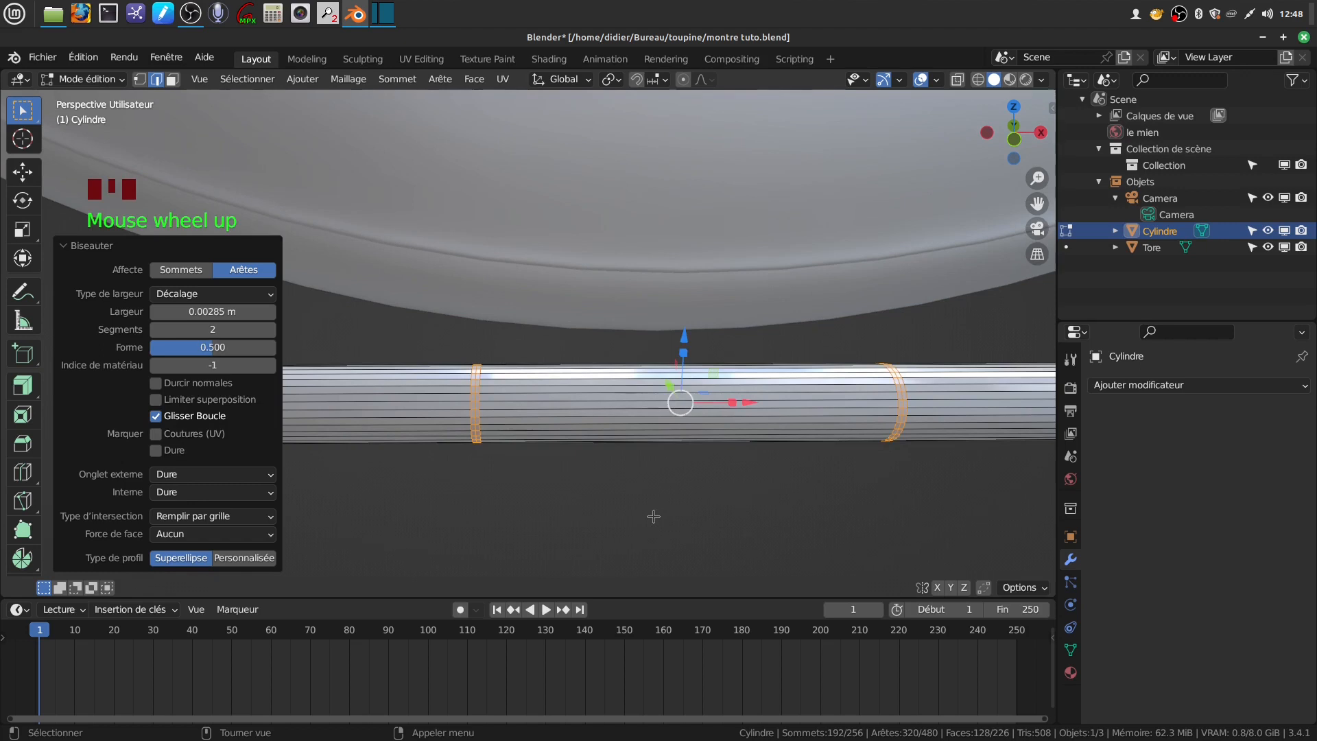
key(ctrl)
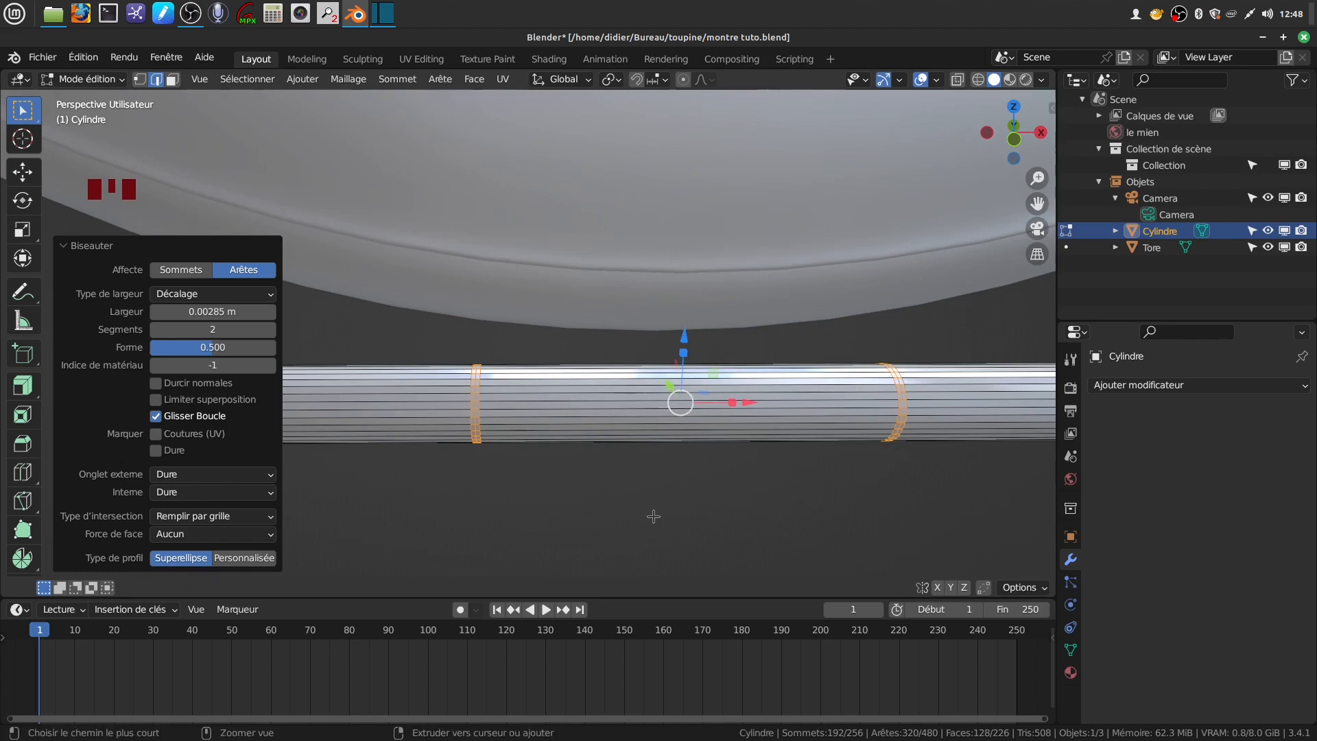
key(ctrl+KP_Subtract)
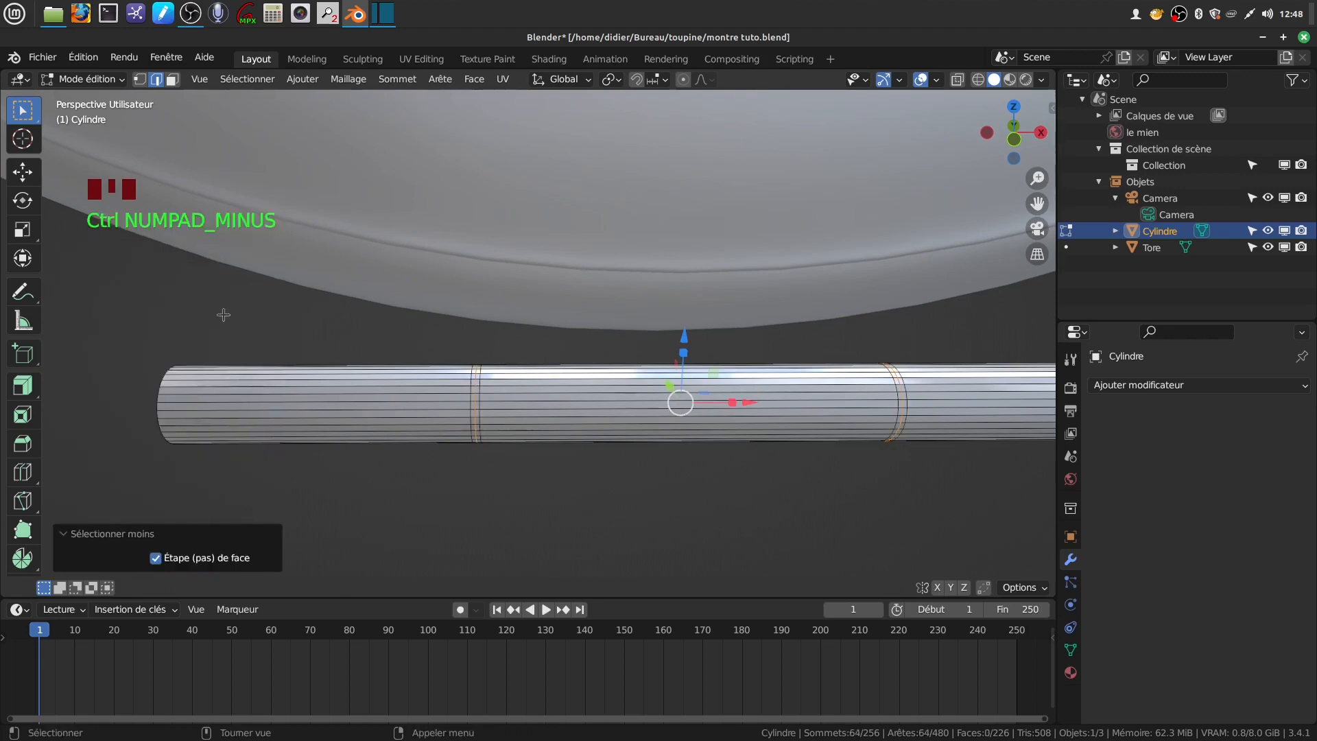
click(620, 81)
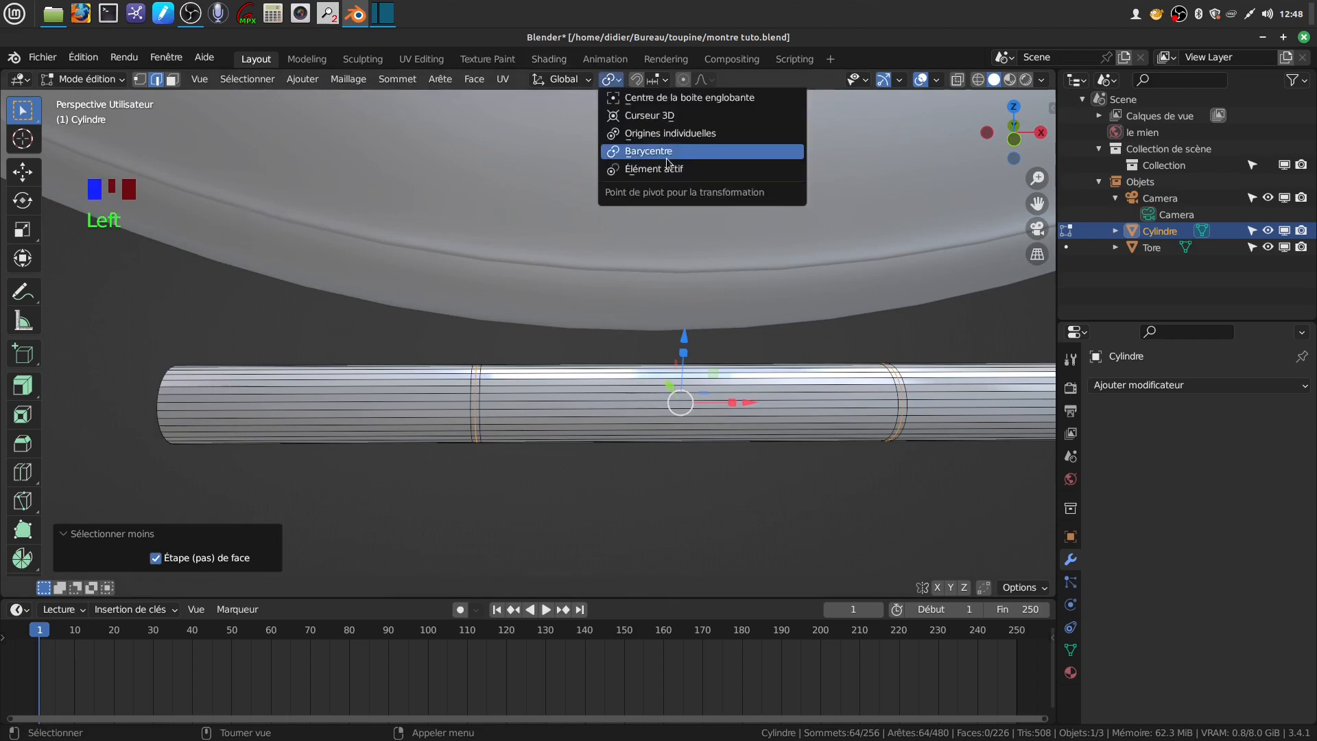
click(690, 133)
middle_drag(534, 474, 565, 470)
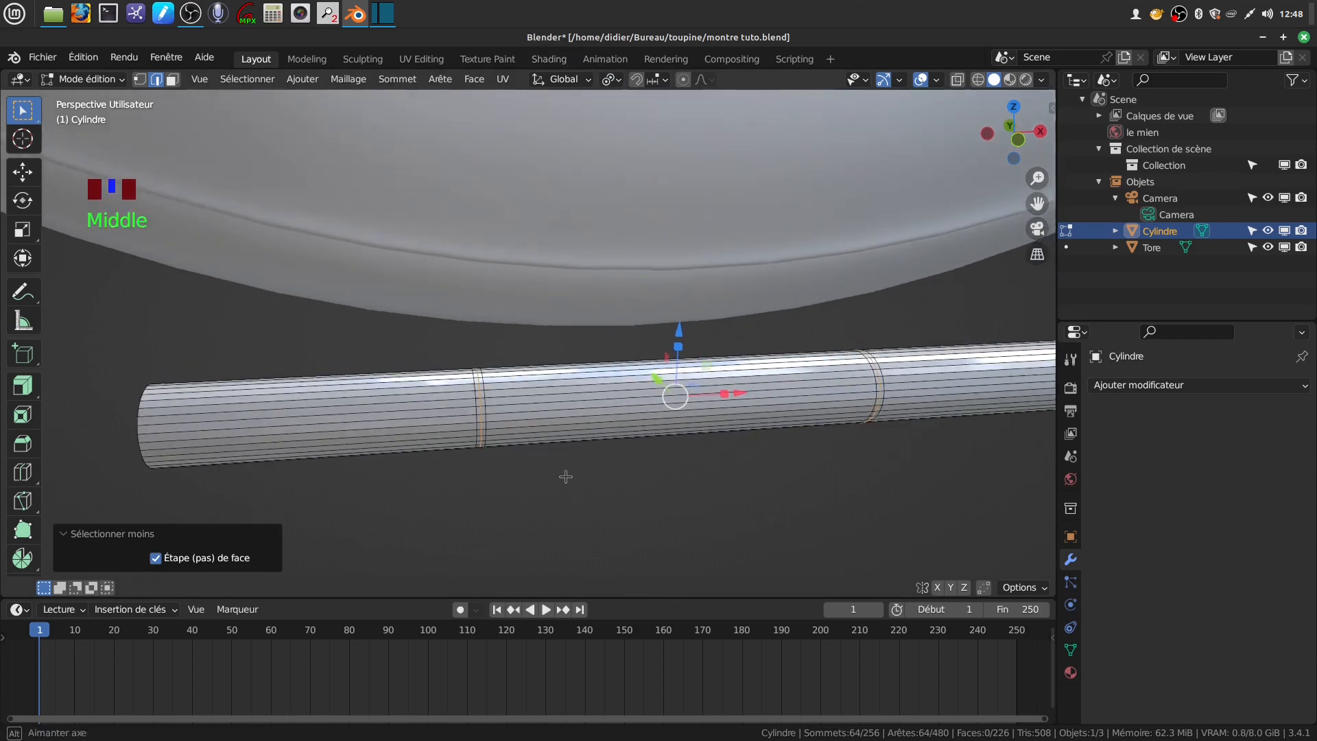
scroll(561, 492, up, 2)
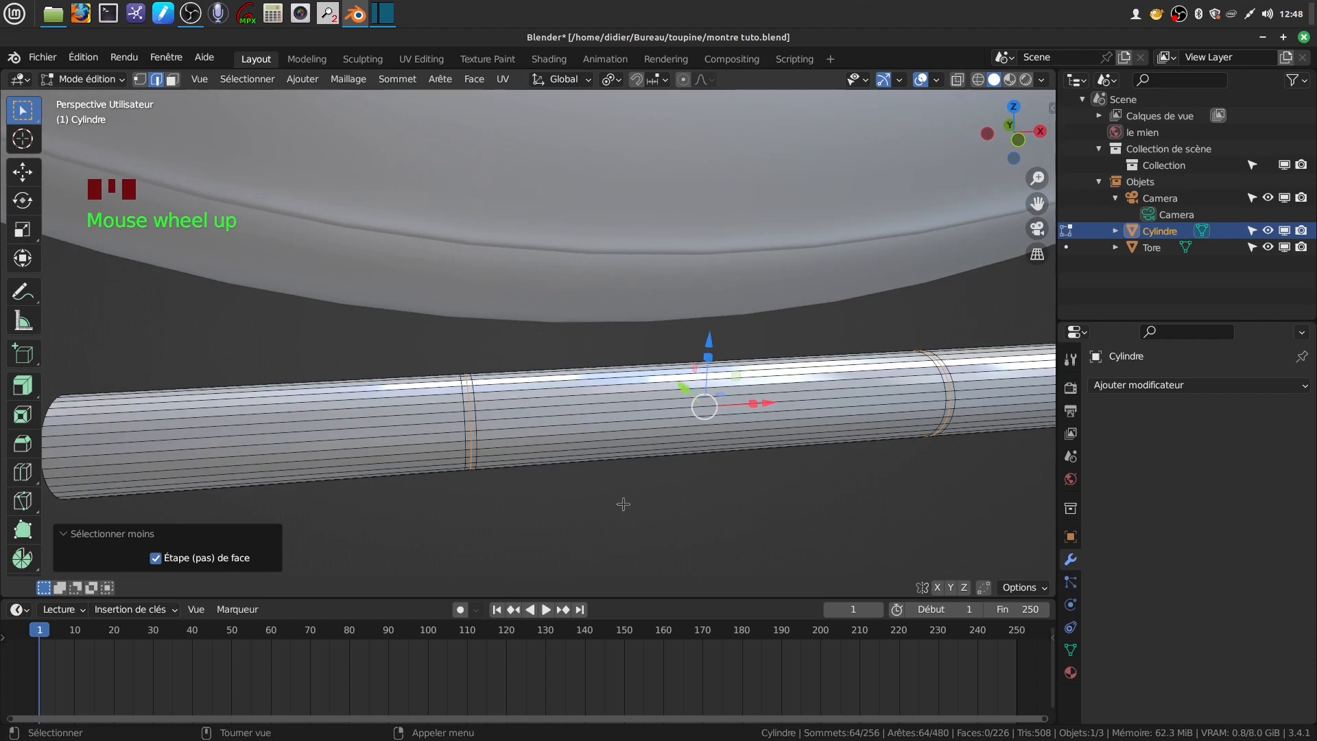
key(s)
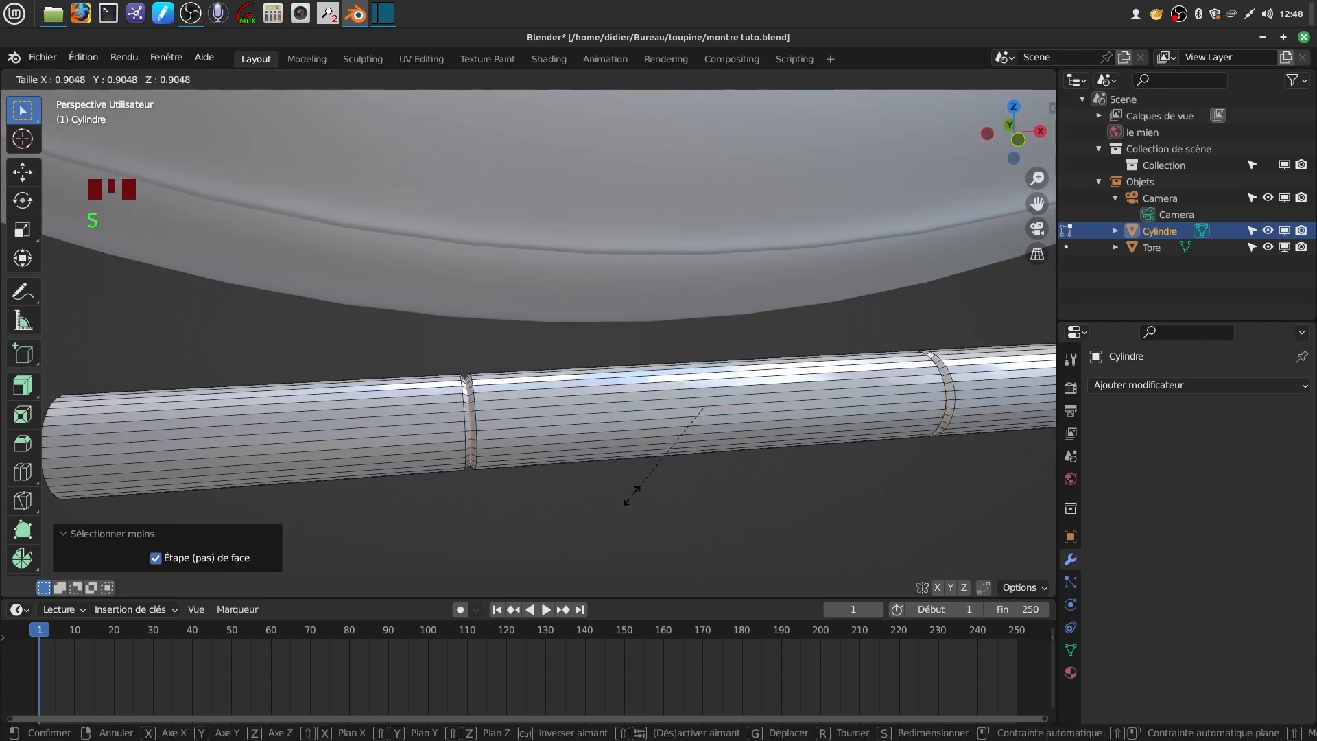
click(632, 494)
- Add both rim loops of each groove to the selection and bevel them with 2 segments, about 0.000571 m wide
ctrl+middle_drag(633, 494, 524, 425)
scroll(524, 426, up, 2)
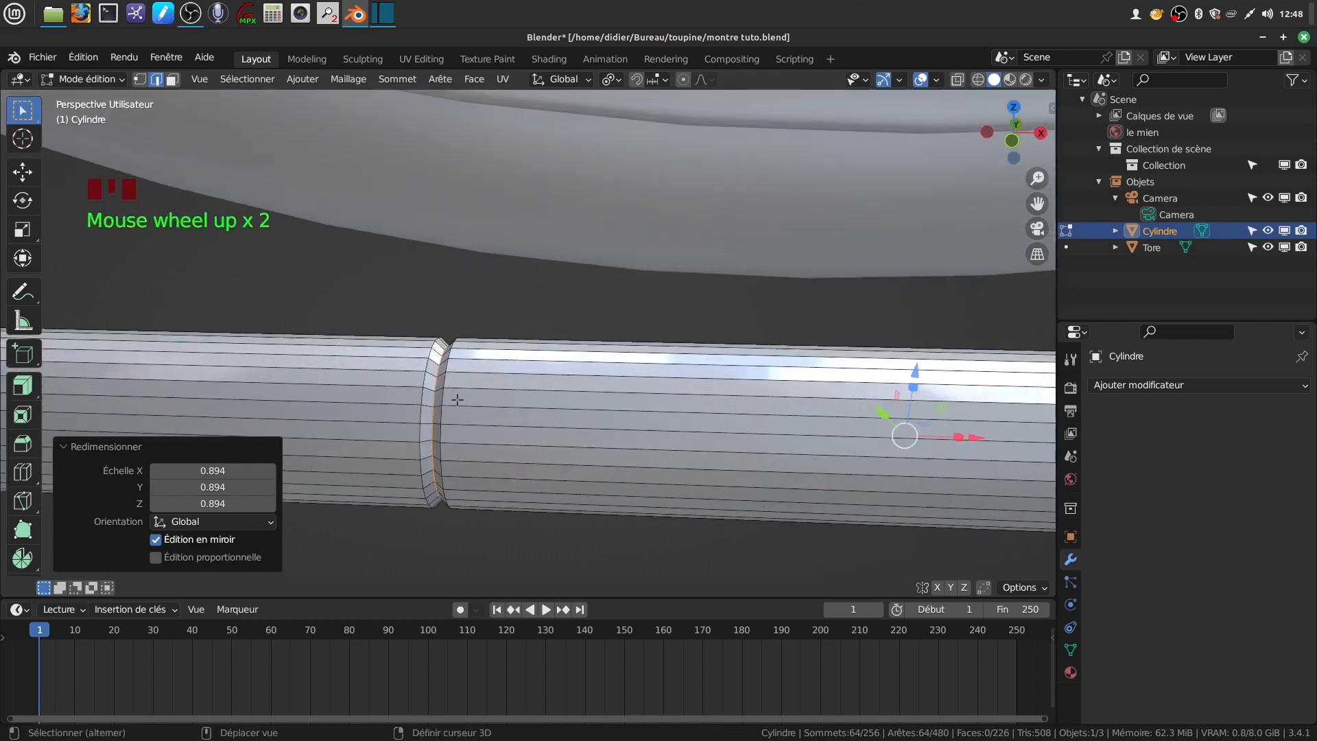
alt+shift+click(420, 417)
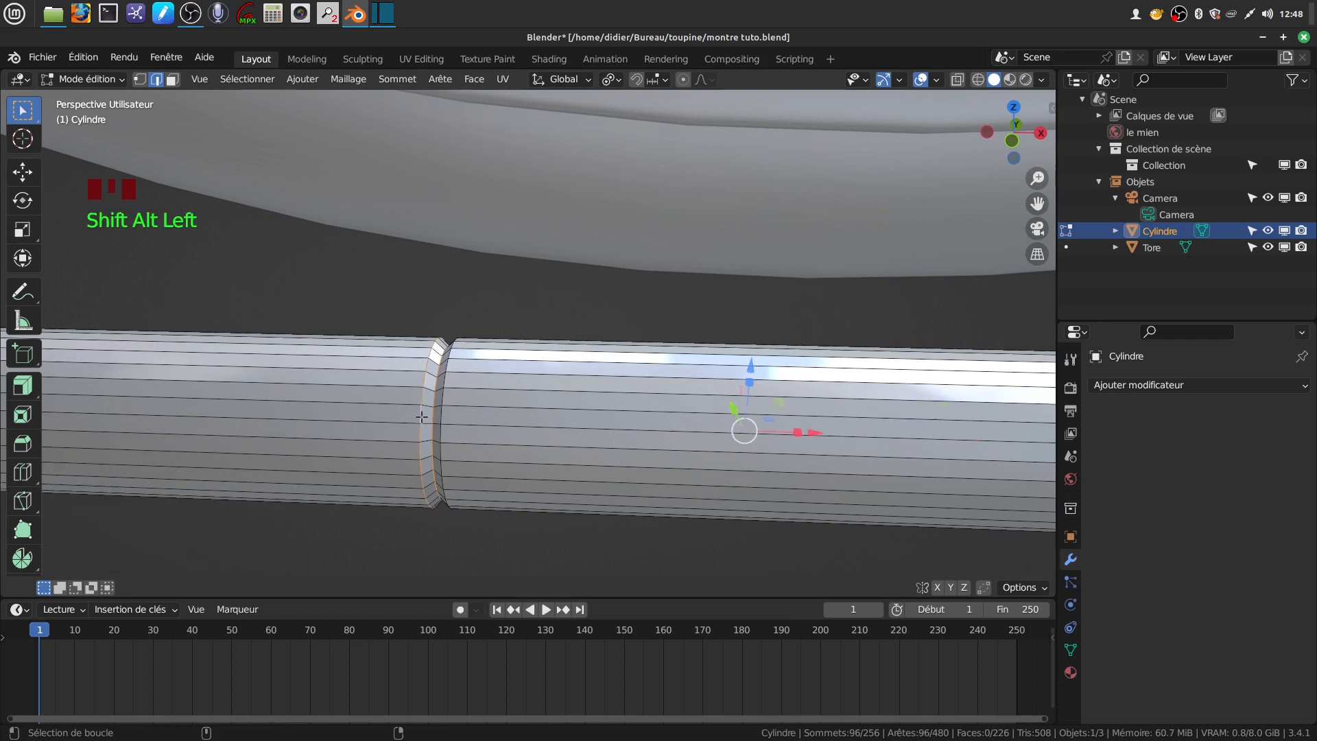
alt+shift+click(443, 418)
scroll(726, 459, down, 4)
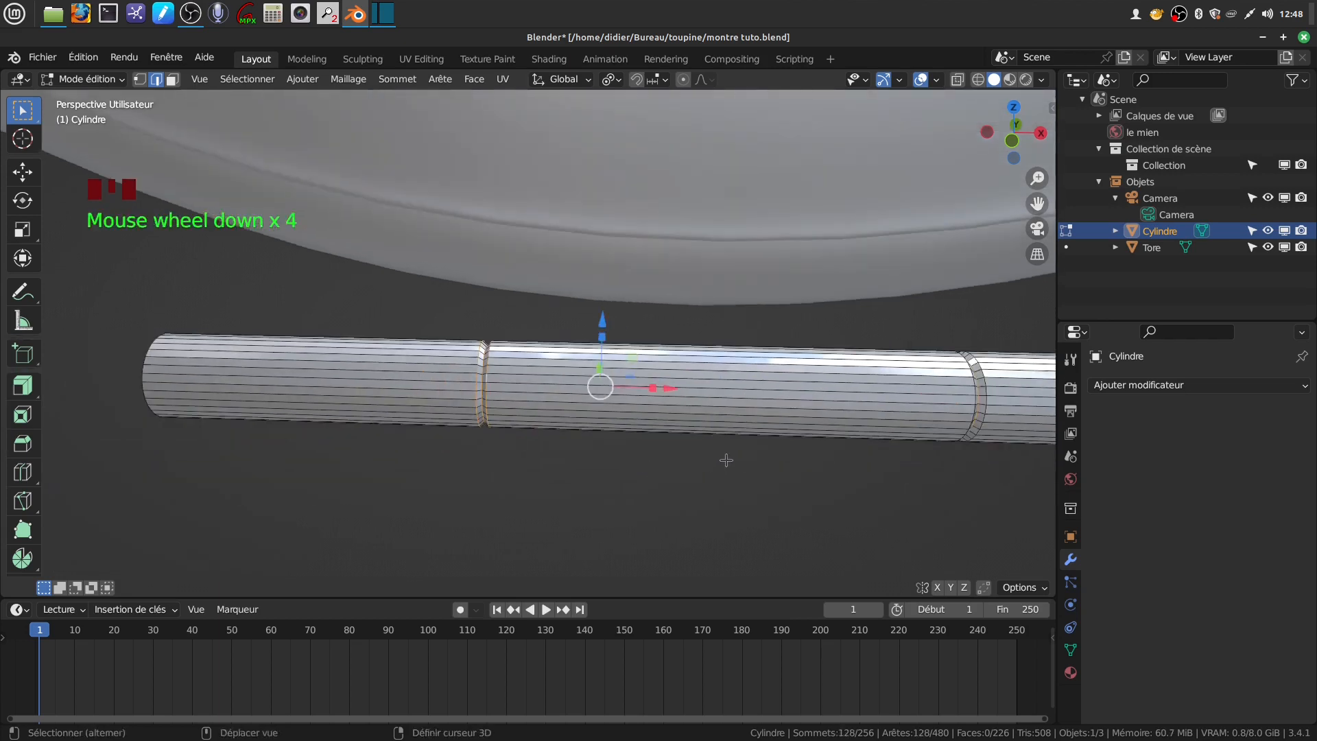
shift+middle_drag(726, 459, 299, 459)
scroll(507, 424, up, 3)
alt+shift+click(546, 433)
alt+shift+click(542, 434)
scroll(558, 476, up, 2)
mouse_move(559, 476)
middle_down()
mouse_move(585, 484)
mouse_move(570, 487)
middle_up()
key(ctrl+b)
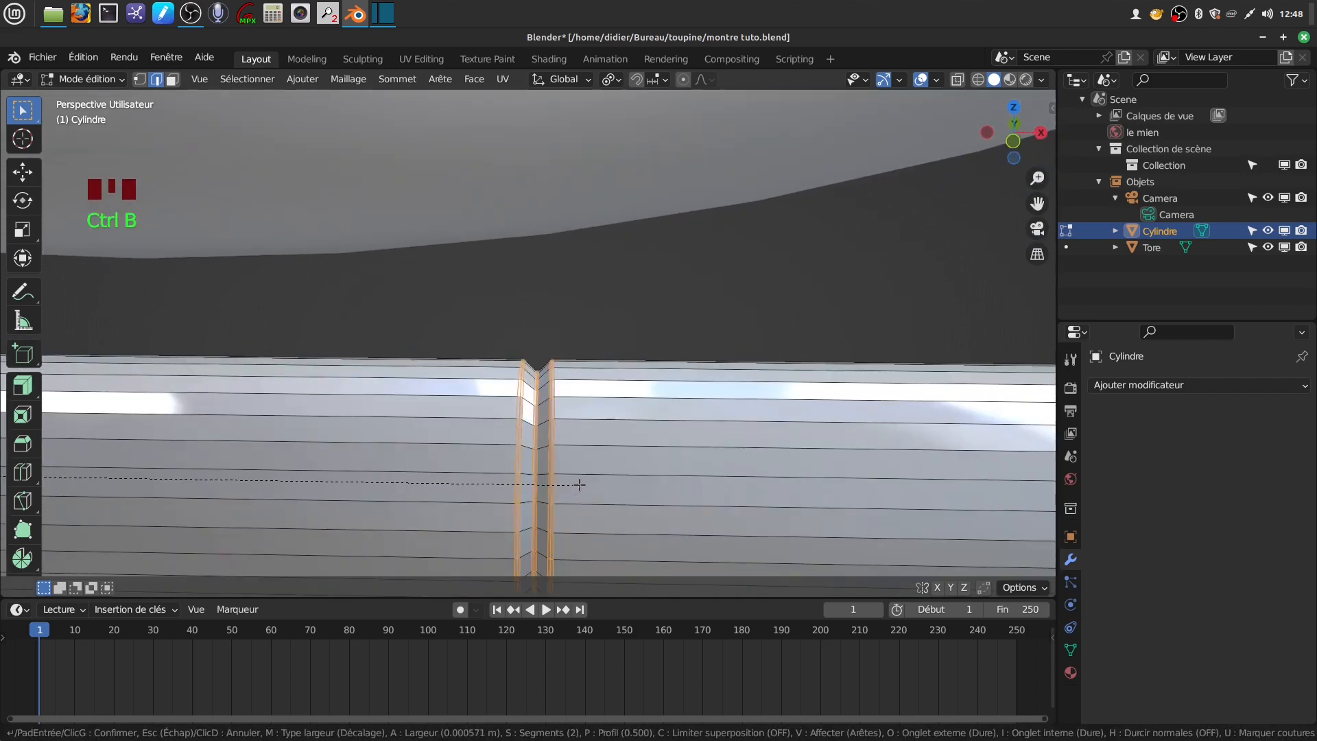
click(580, 485)
- Return the rod to Object Mode and apply its rotation and scale
scroll(617, 420, down, 6)
middle_drag(623, 411, 651, 424)
key(Tab)
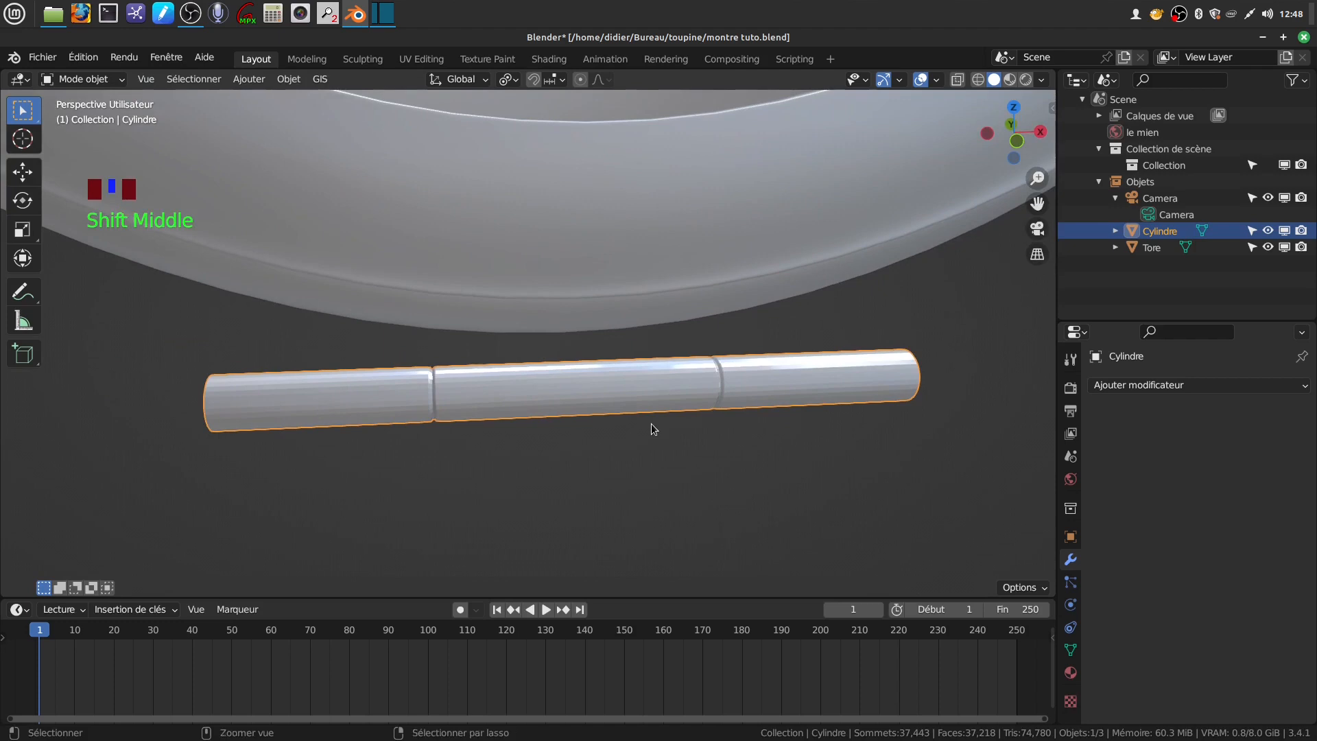
key(ctrl+a)
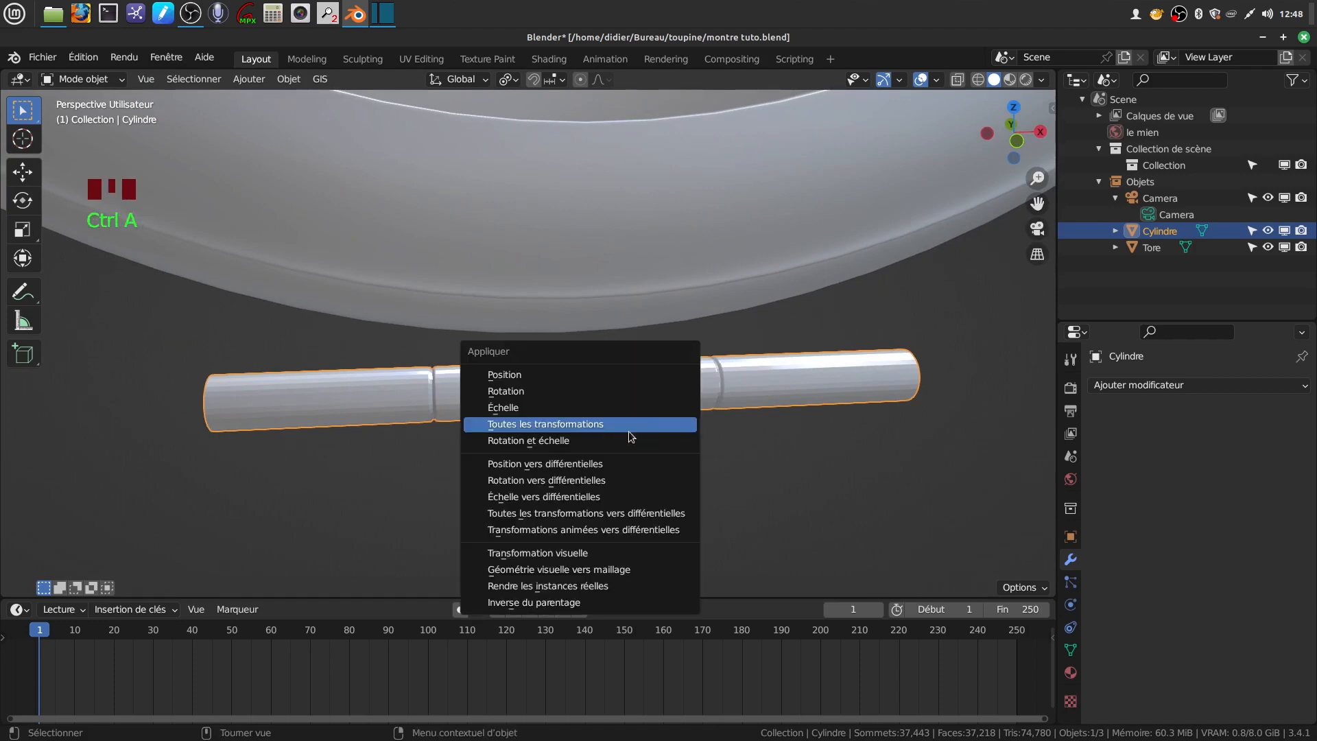
click(630, 441)
- Round both ends of the rod by bevelling their edge loops with 8 segments, about 0.0146 m wide
middle_drag(416, 514, 532, 430)
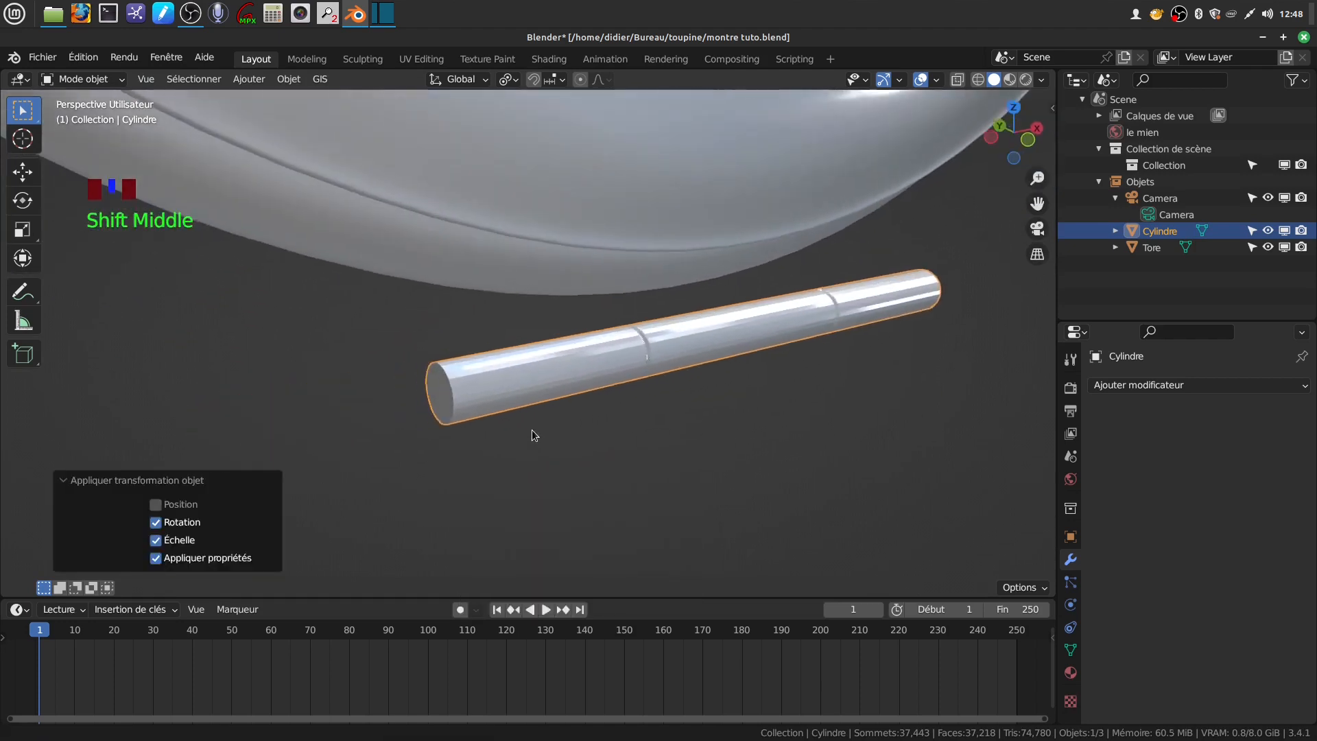
scroll(504, 502, up, 2)
key(Tab)
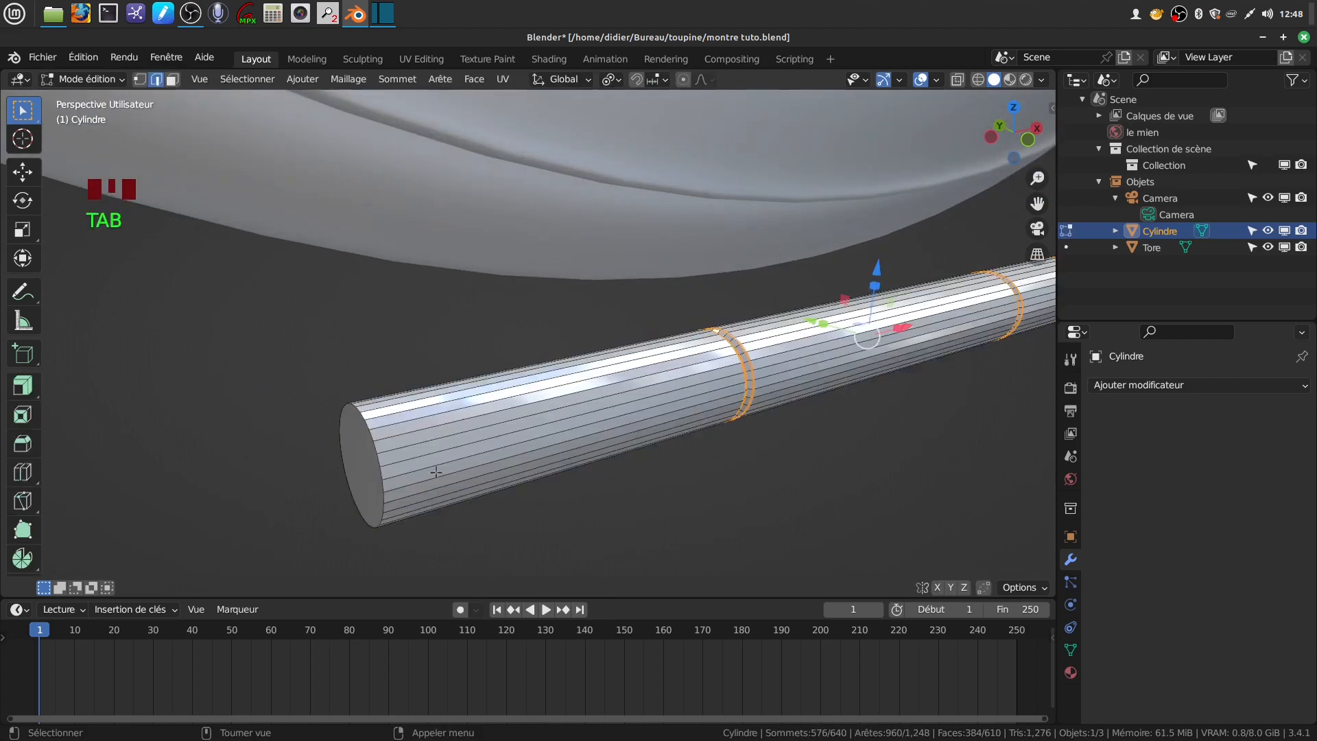
alt+click(381, 462)
scroll(765, 430, down, 4)
shift+middle_drag(766, 430, 286, 396)
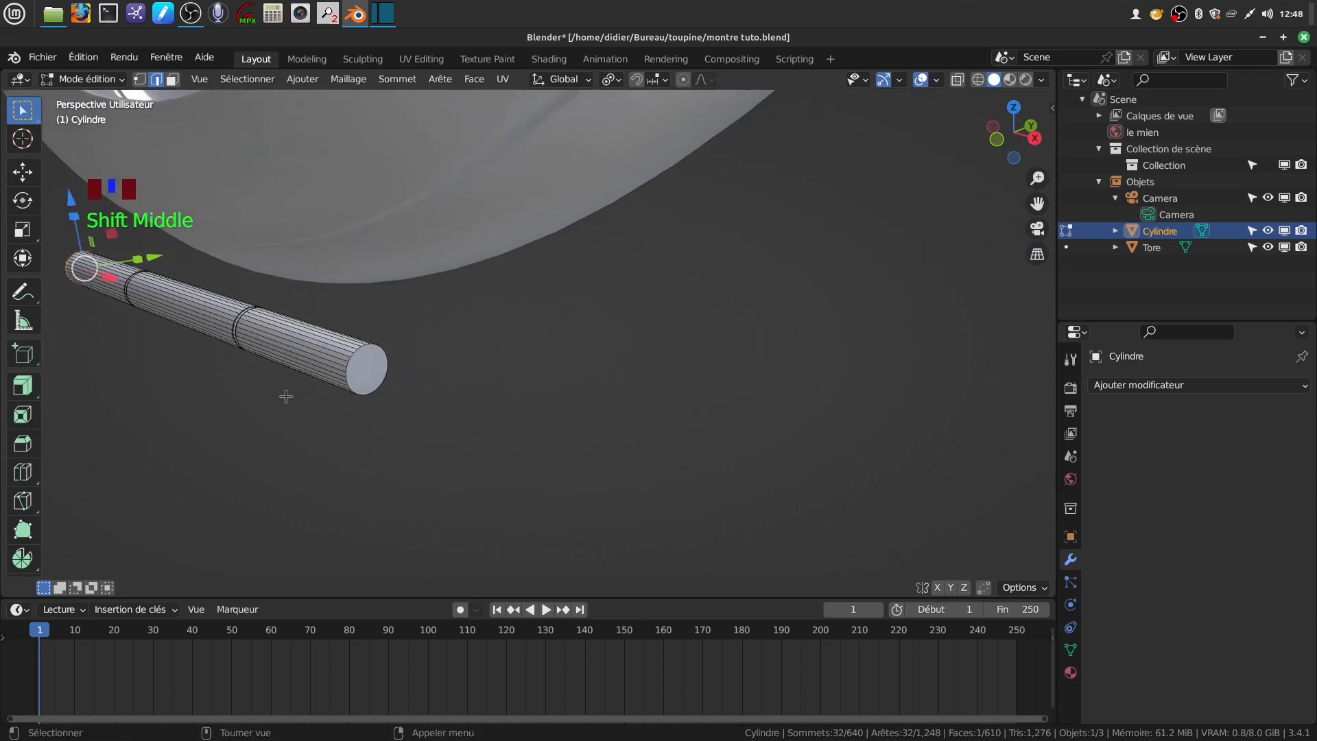
scroll(371, 459, up, 3)
alt+shift+click(188, 377)
shift+middle_drag(188, 377, 555, 394)
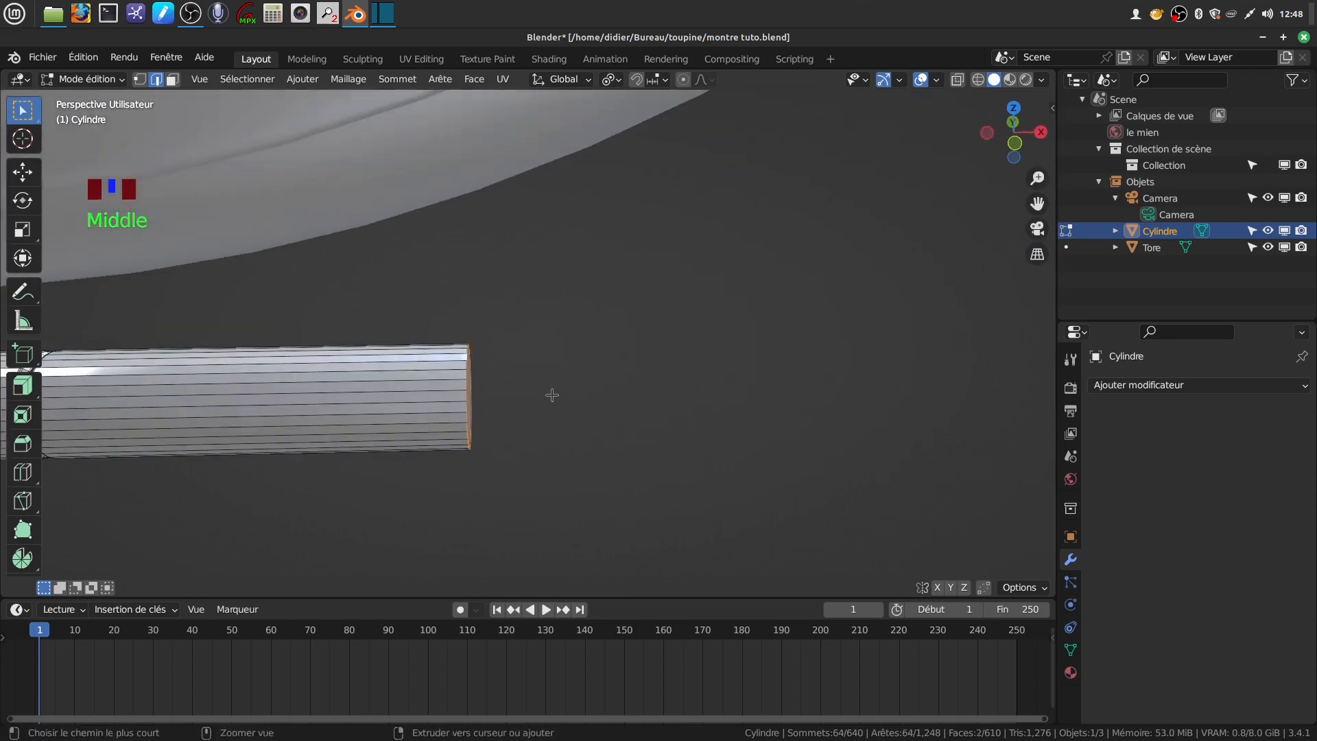
key(ctrl+b)
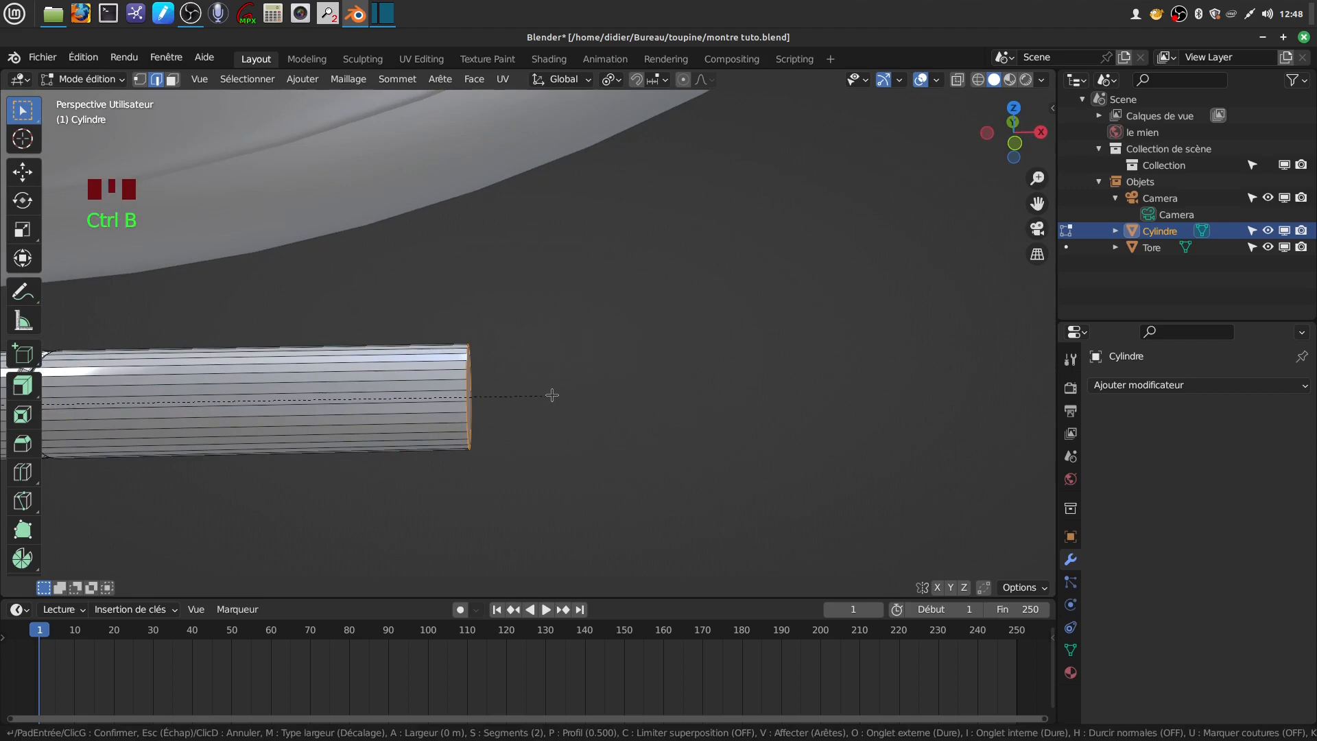
scroll(586, 401, up, 4)
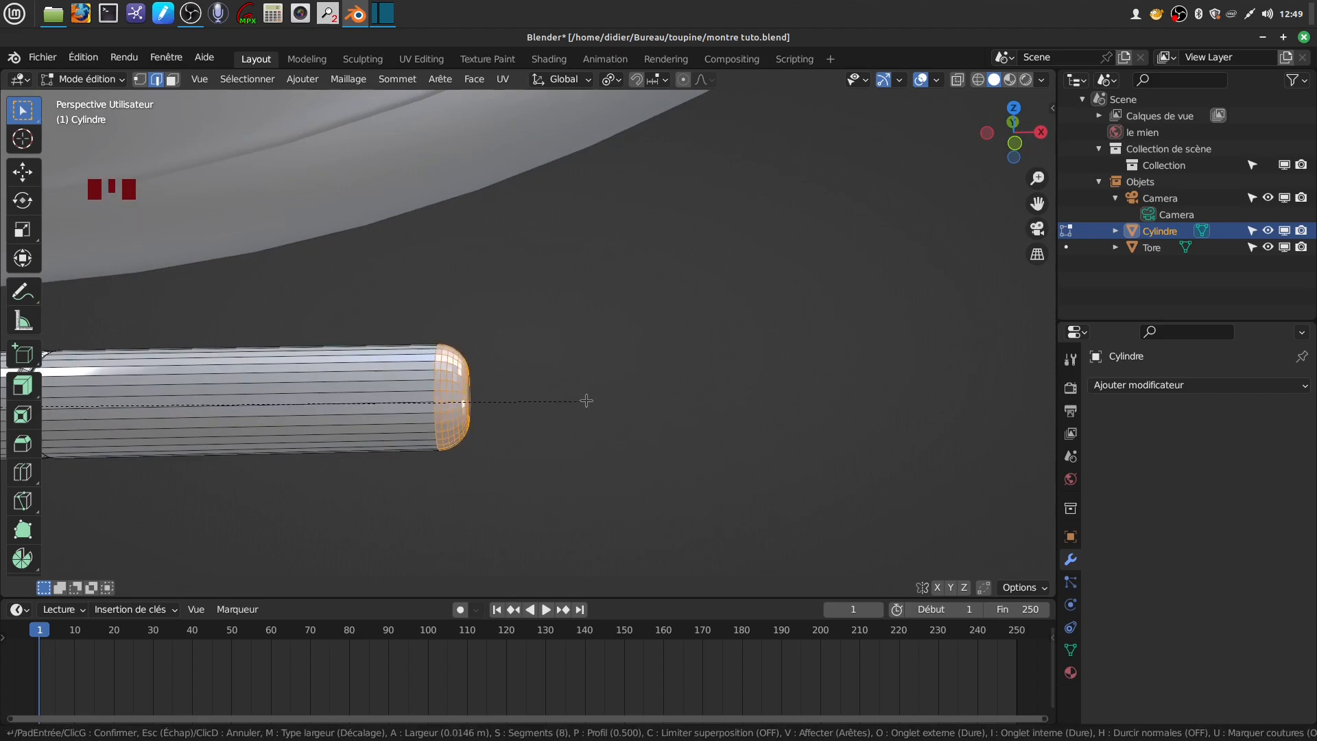
click(587, 400)
- Return to Object Mode and set the rod's origin to its geometry, viewing it from the right side
middle_drag(586, 401, 837, 339)
scroll(508, 388, down, 9)
key(Tab)
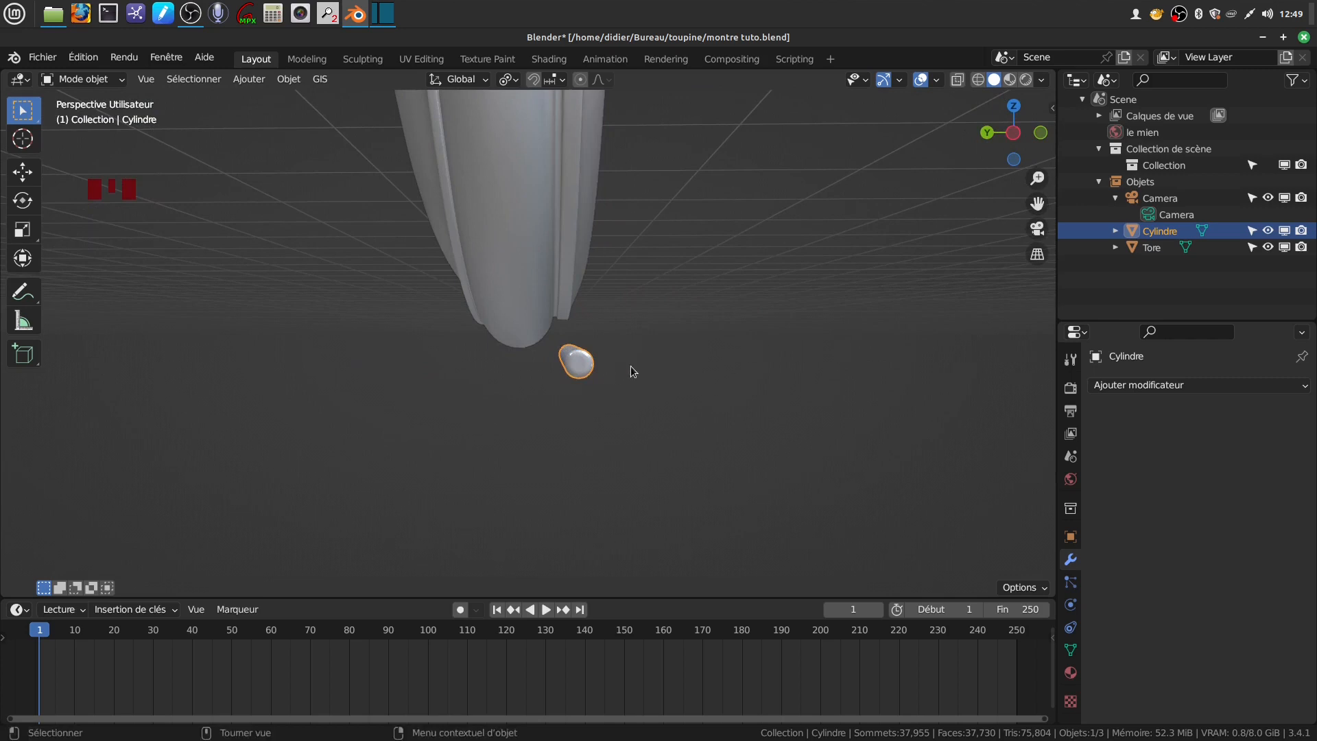
key(KP_3)
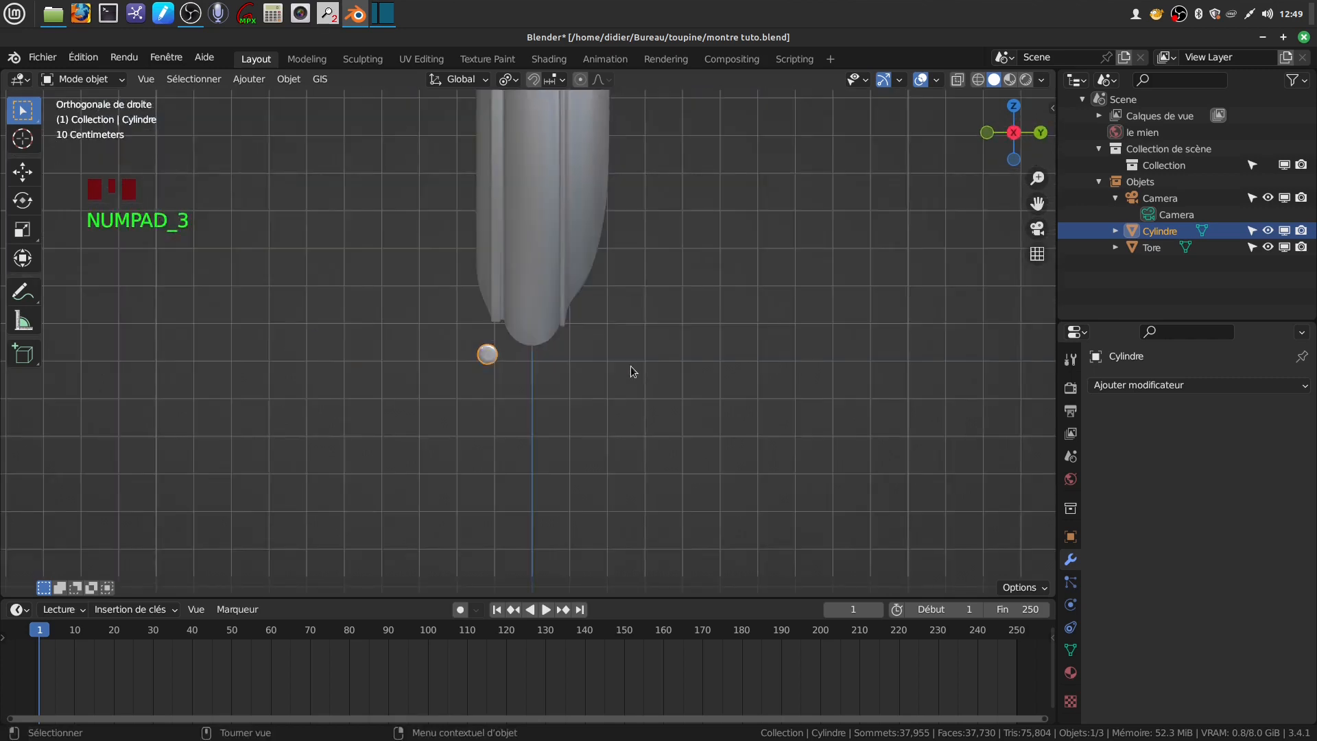
scroll(631, 365, up, 2)
scroll(628, 364, up, 2)
shift+middle_drag(608, 405, 576, 380)
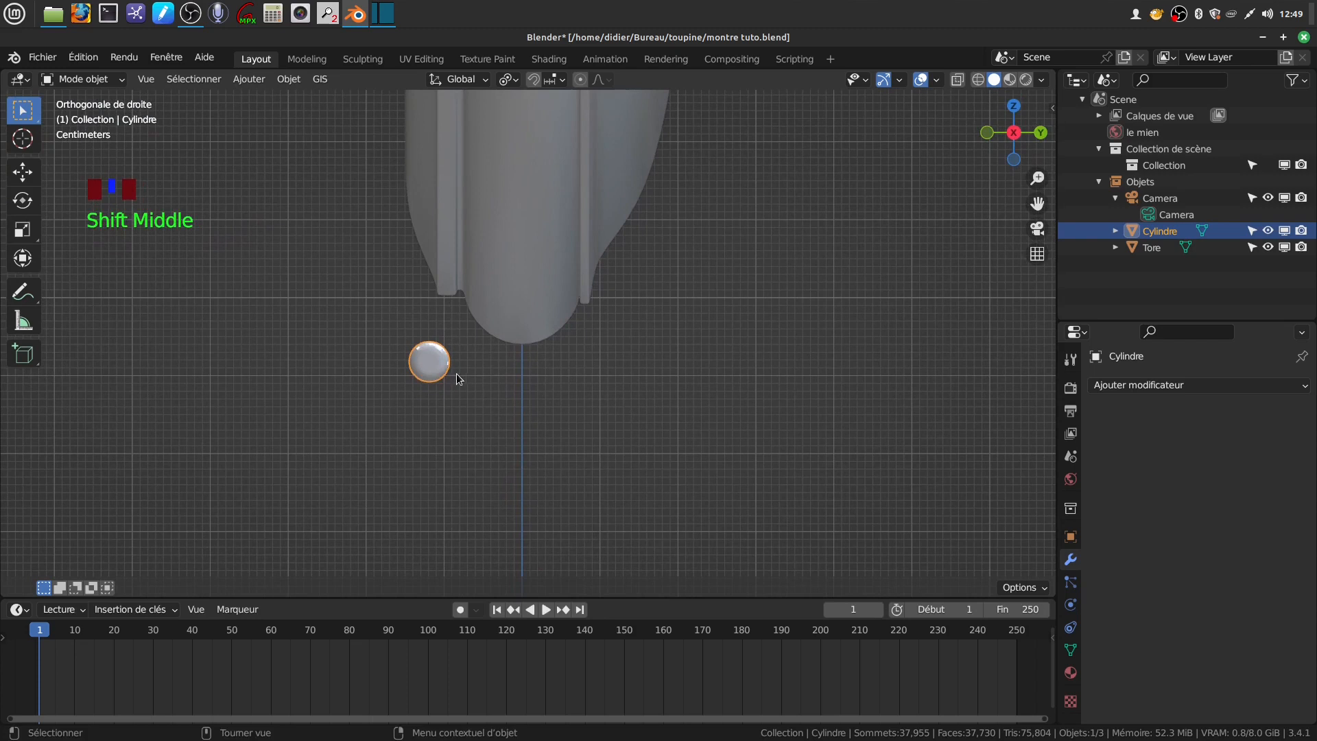
click(289, 79)
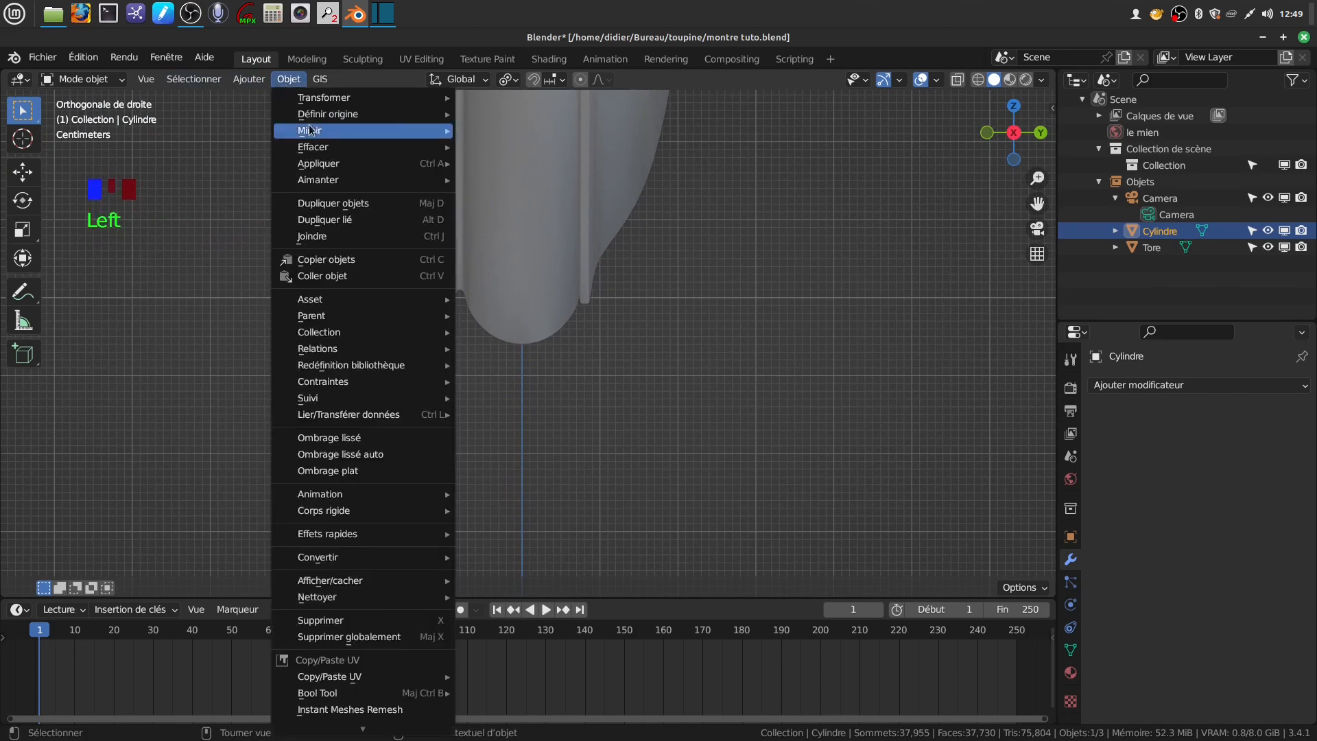
mouse_move(315, 116)
click(532, 131)
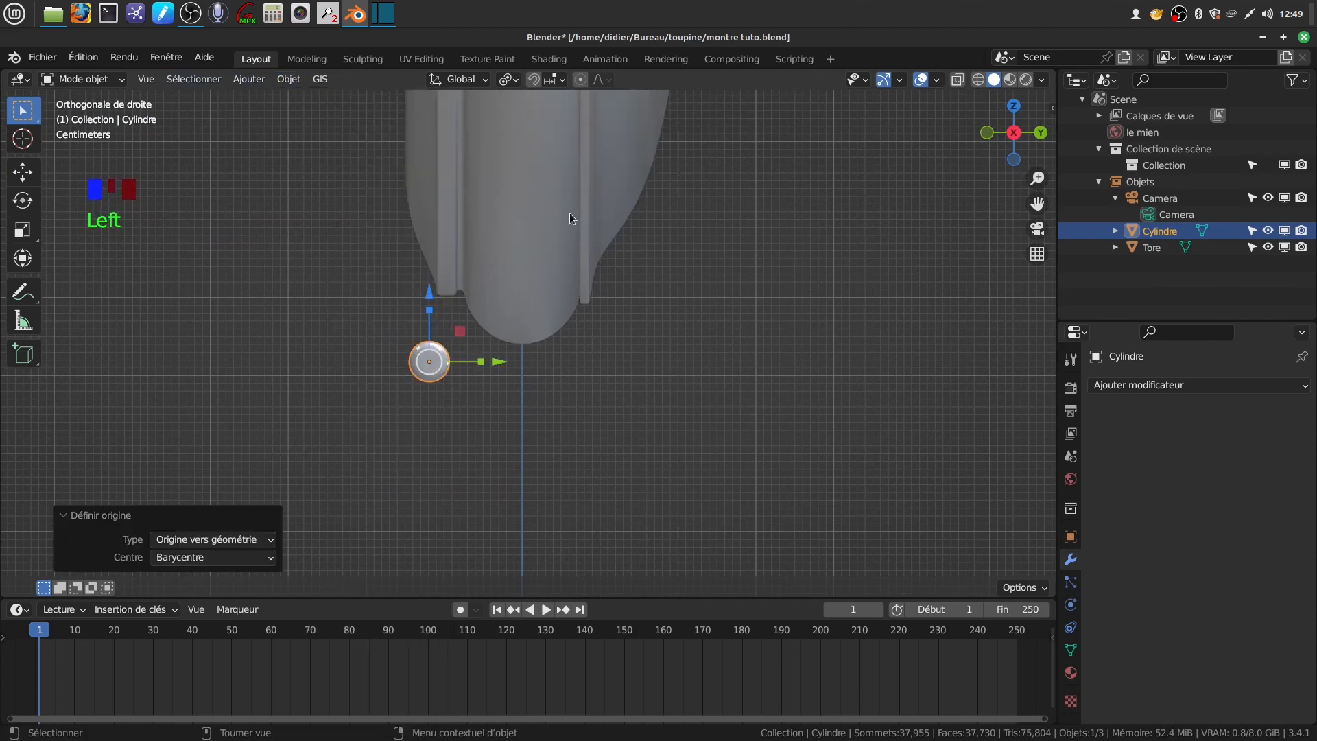
- Move the rod about 0.038719 m along Y and raise it along Z against the lower edge of the case
drag(499, 367, 529, 340)
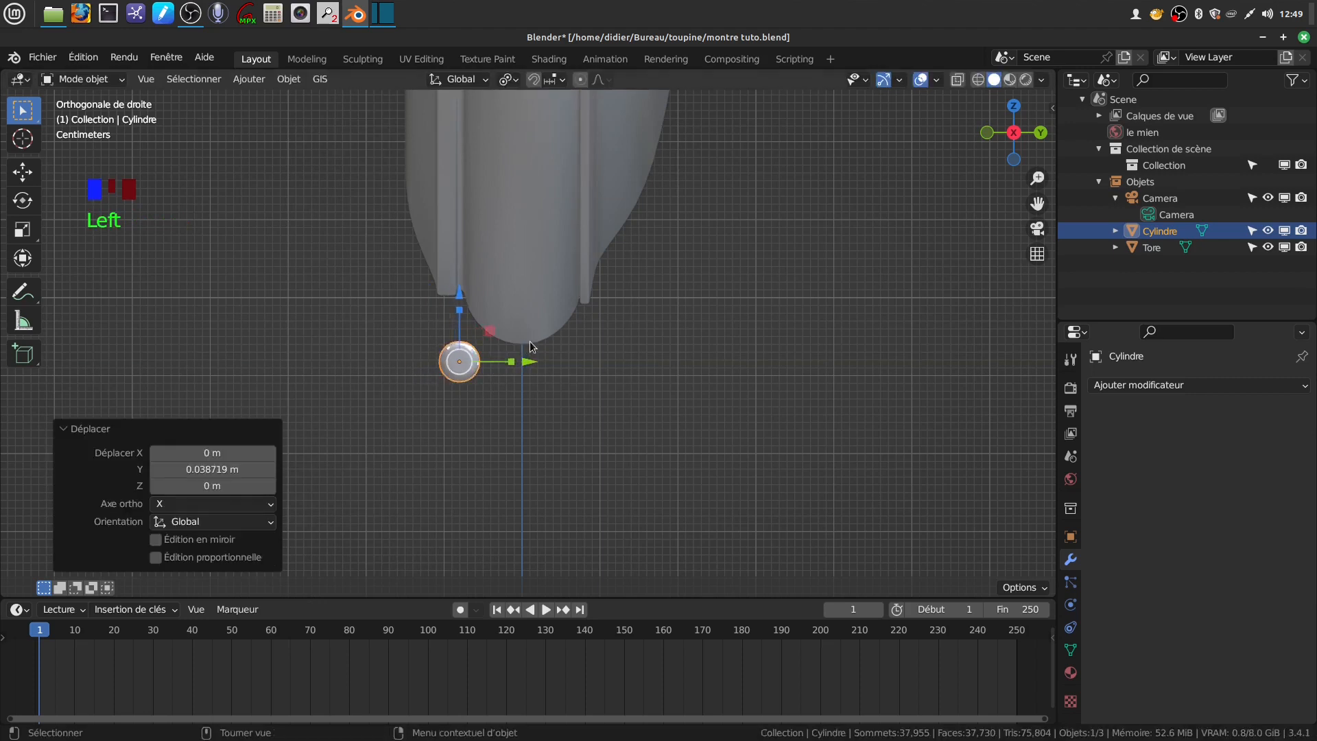
drag(460, 298, 462, 246)
middle_drag(497, 326, 411, 301)
drag(341, 273, 344, 267)
click(550, 431)
- Apply smooth shading to the rod with auto smooth at 30°
middle_drag(550, 431, 415, 344)
scroll(478, 412, down, 2)
click(526, 345)
right_click(526, 345)
click(525, 361)
- Nudge the rod slightly upward along Z so it sits tighter against the case
scroll(626, 403, down, 8)
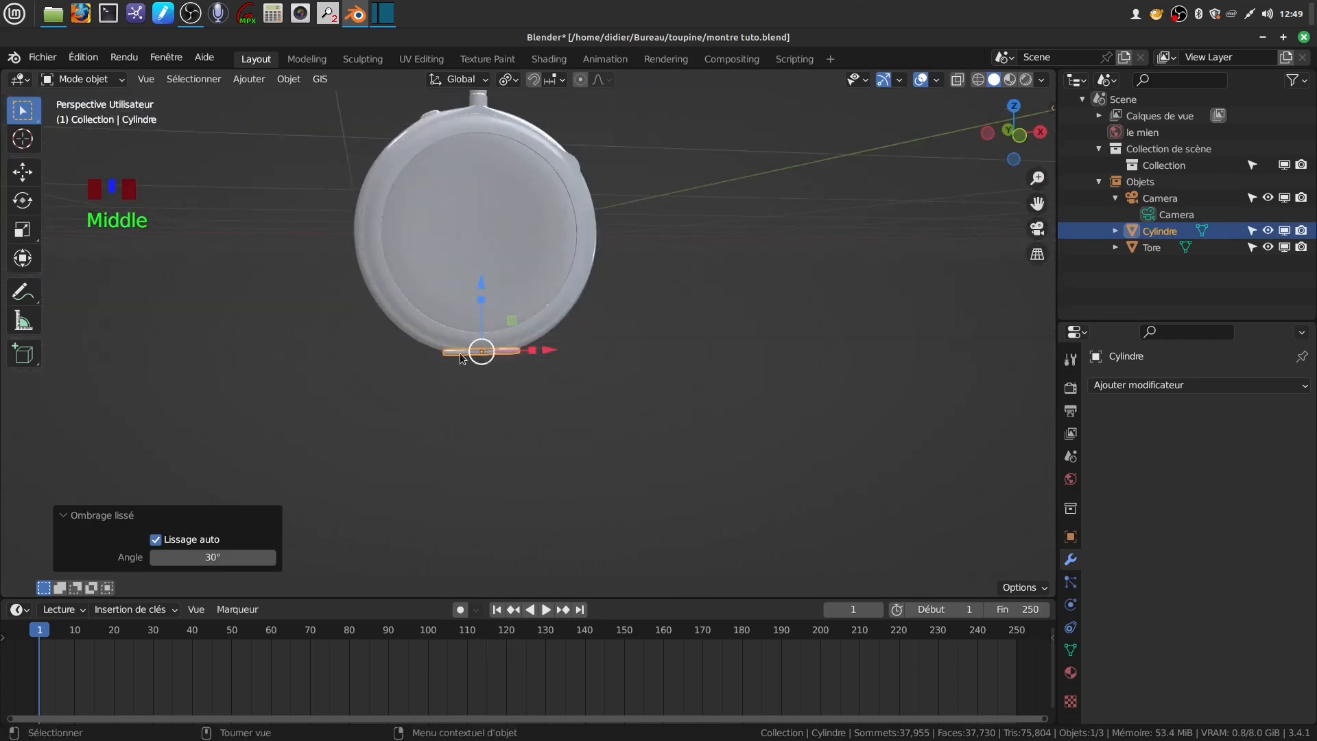
middle_drag(558, 433, 537, 397)
scroll(560, 406, up, 5)
scroll(532, 453, up, 2)
middle_drag(532, 452, 550, 420)
drag(504, 323, 506, 318)
click(548, 447)
- Duplicate the rod and move the copy along Y to the opposite side of the case's lower edge
middle_drag(549, 447, 518, 455)
scroll(546, 420, down, 2)
click(422, 411)
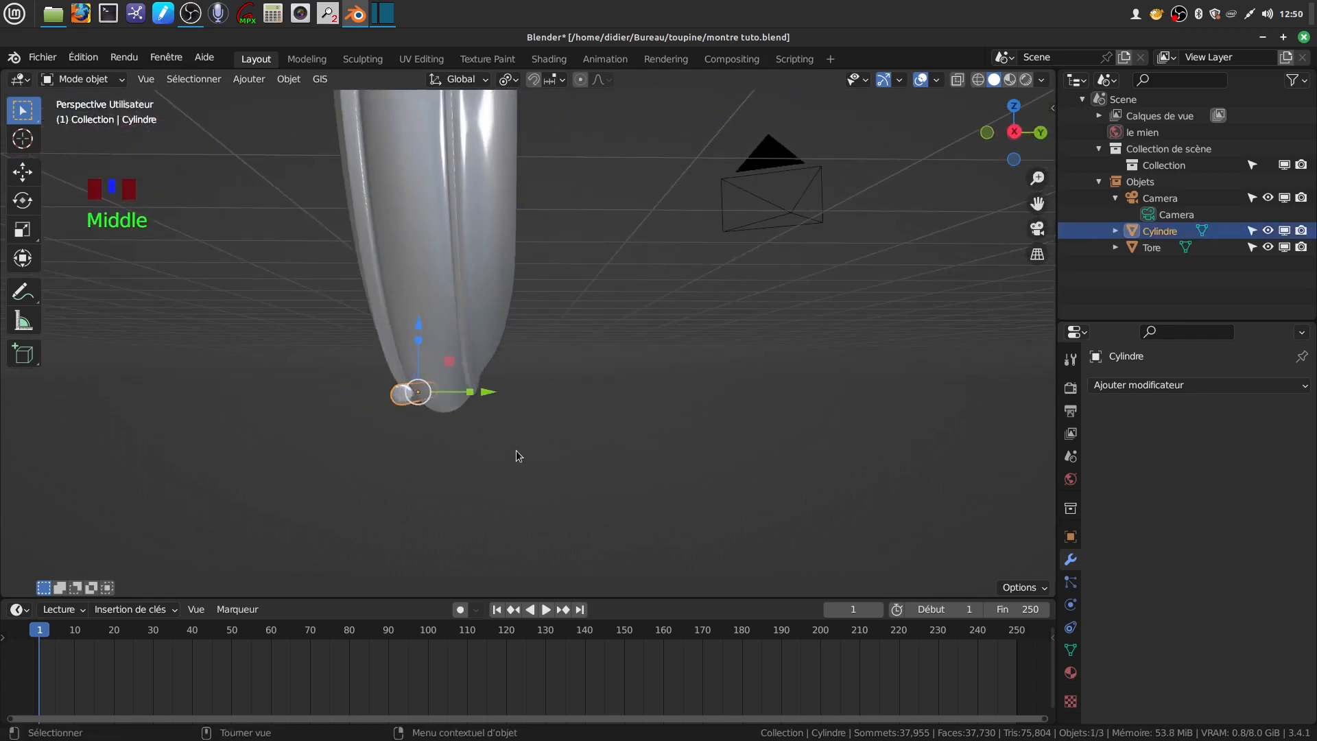
key(KP_3)
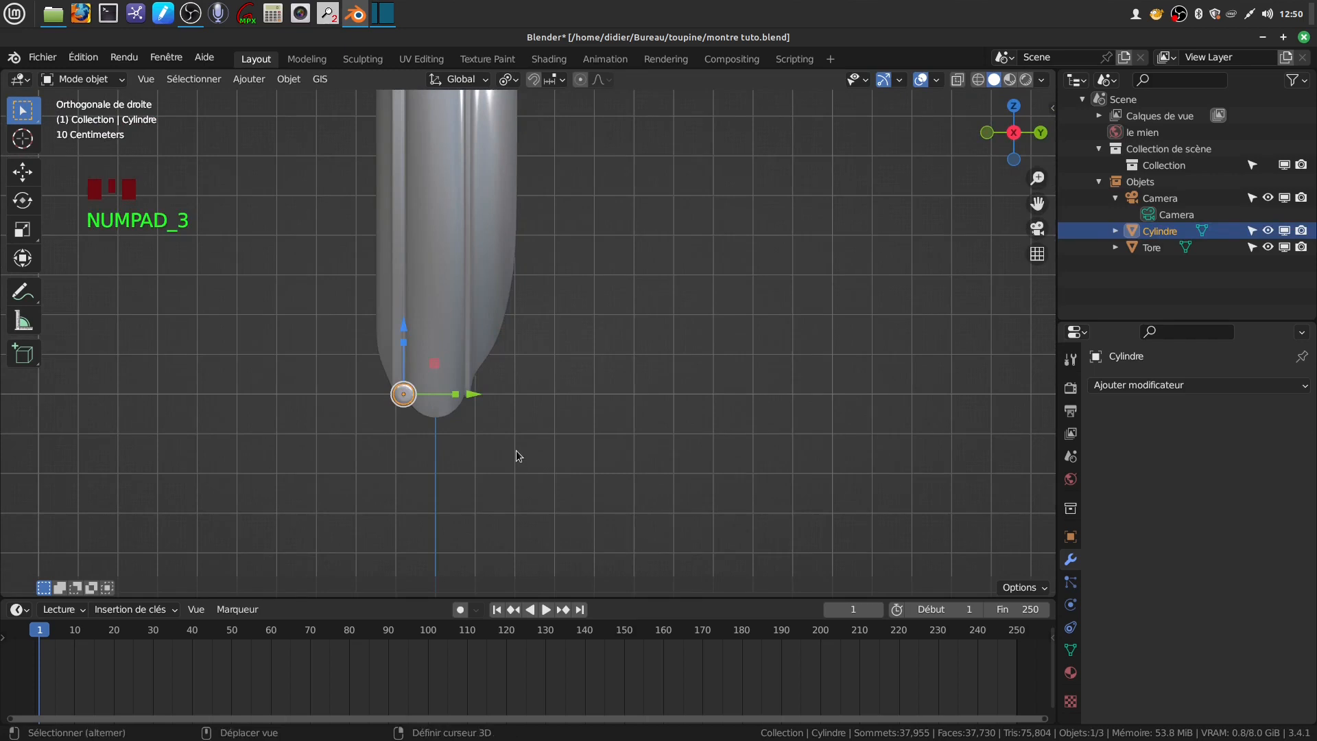
key(shift+d)
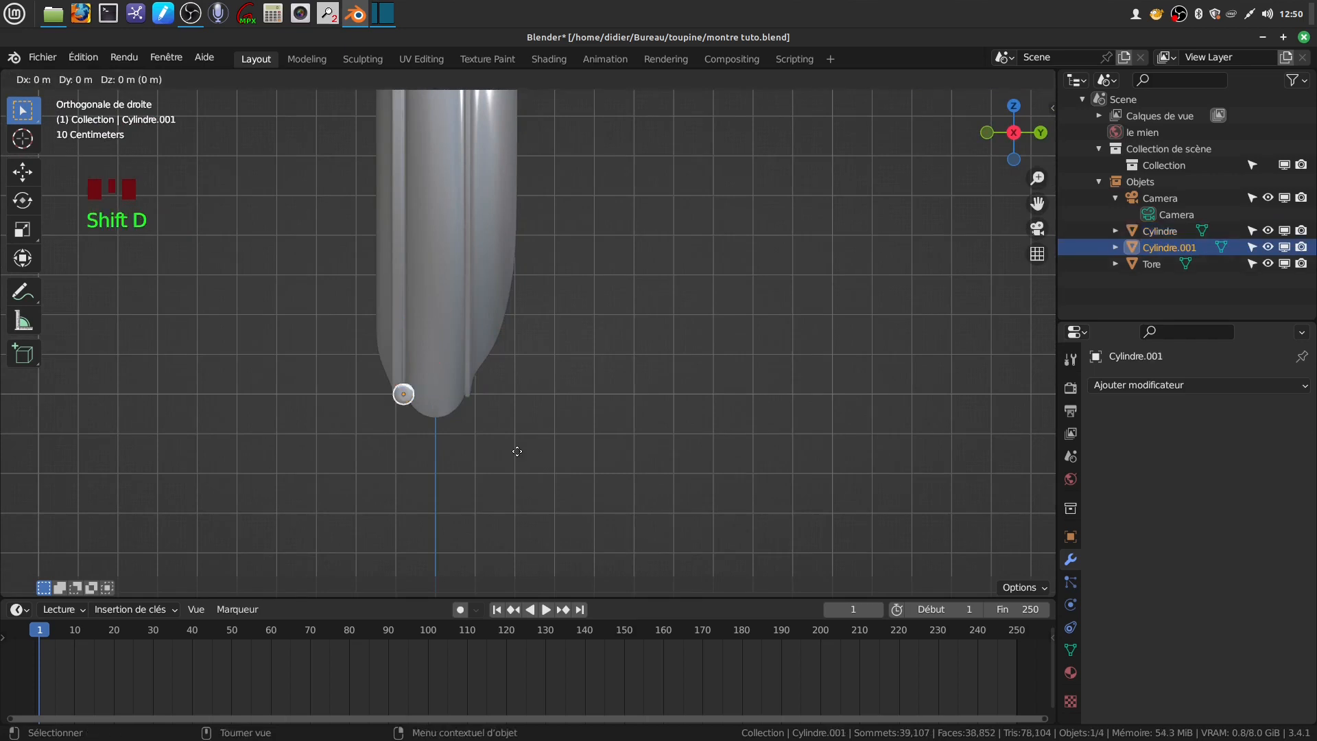
right_click(517, 451)
drag(471, 397, 533, 393)
middle_drag(550, 427, 500, 456)
scroll(524, 458, up, 3)
click(527, 475)
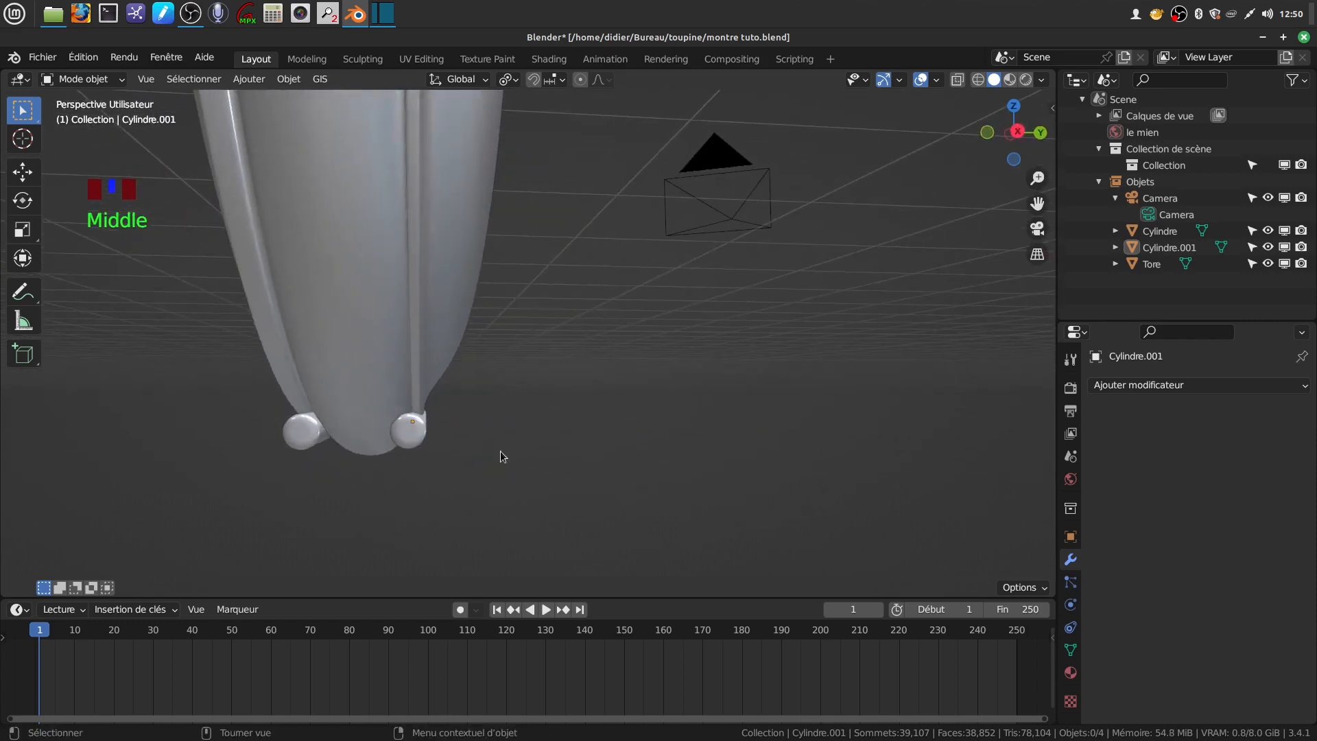
- Fine-tune the position of the copied rod along Y so it sits against the case's lower edge
click(410, 431)
drag(485, 426, 484, 459)
click(484, 459)
middle_drag(484, 459, 516, 455)
click(466, 448)
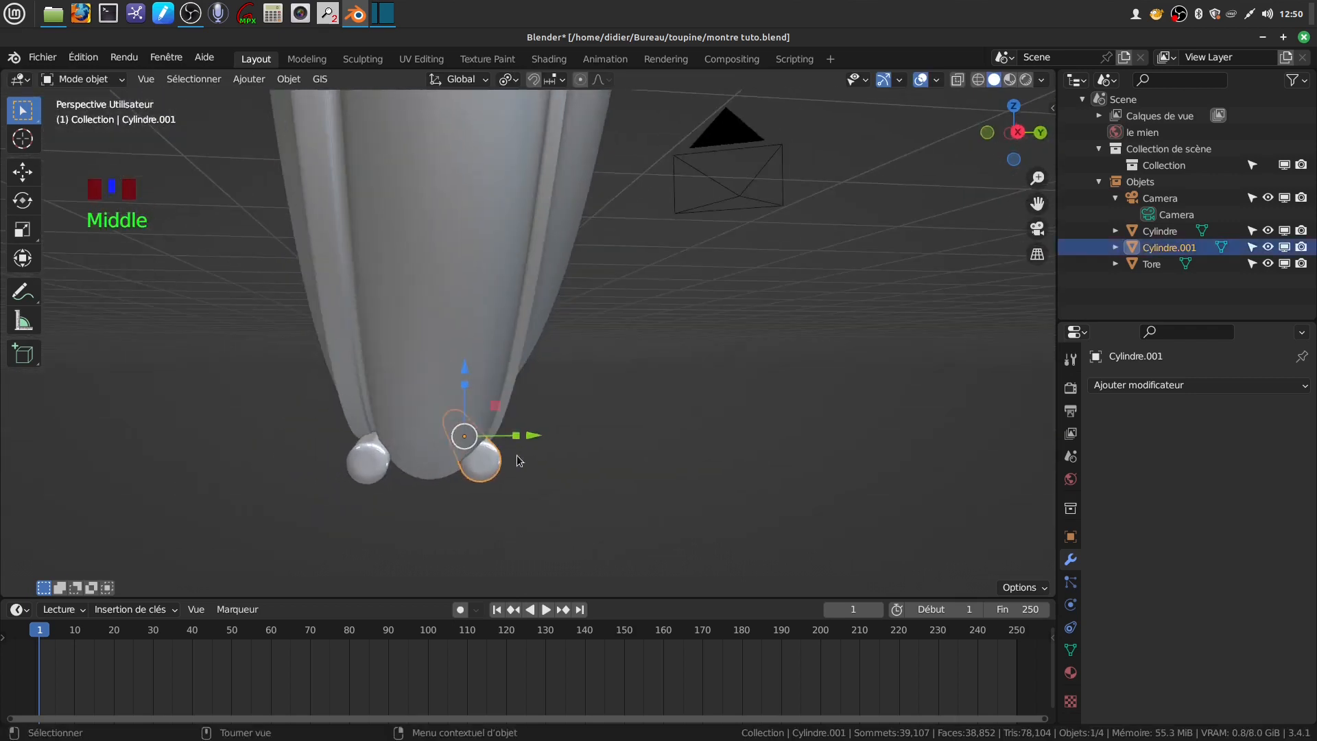
drag(534, 437, 538, 442)
middle_drag(538, 442, 536, 351)
click(542, 501)
- Join the two lower rods together and join them with the watch case into a single object
scroll(492, 454, down, 1)
scroll(500, 484, up, 2)
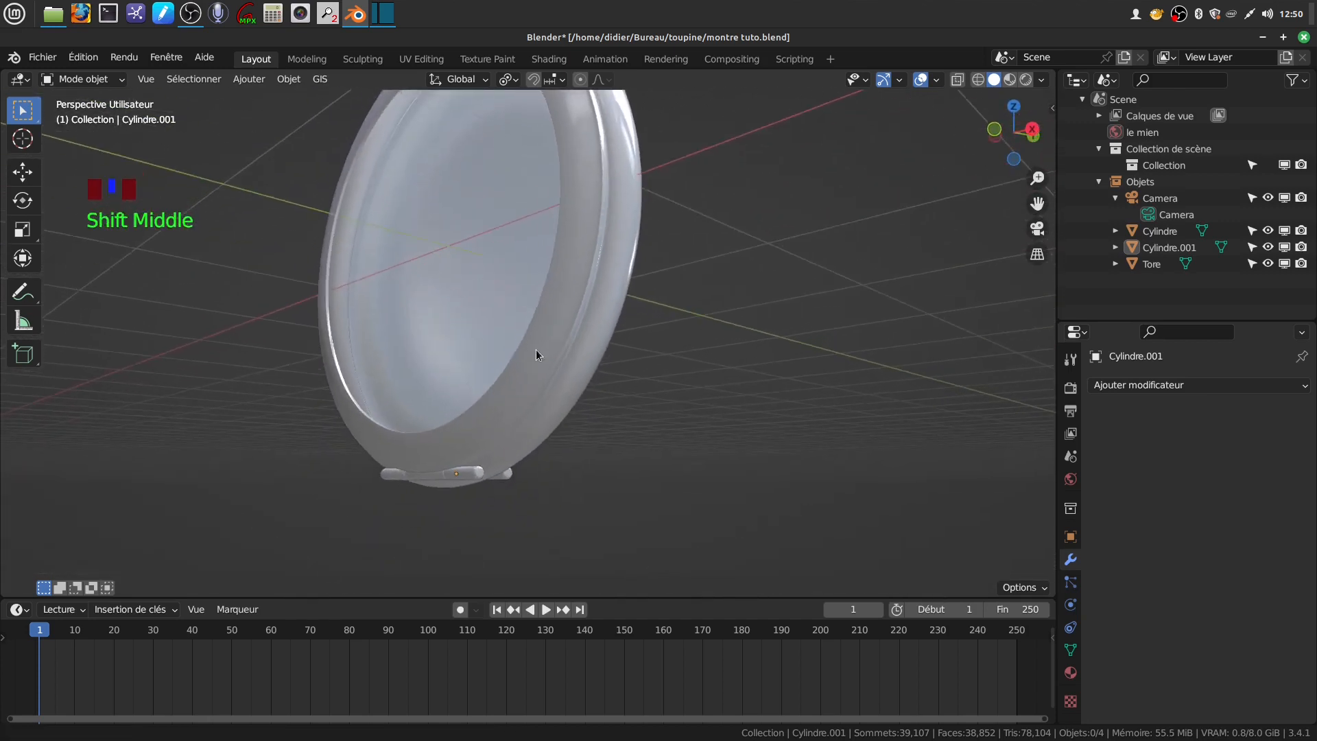
click(481, 471)
shift+click(507, 484)
right_click(639, 452)
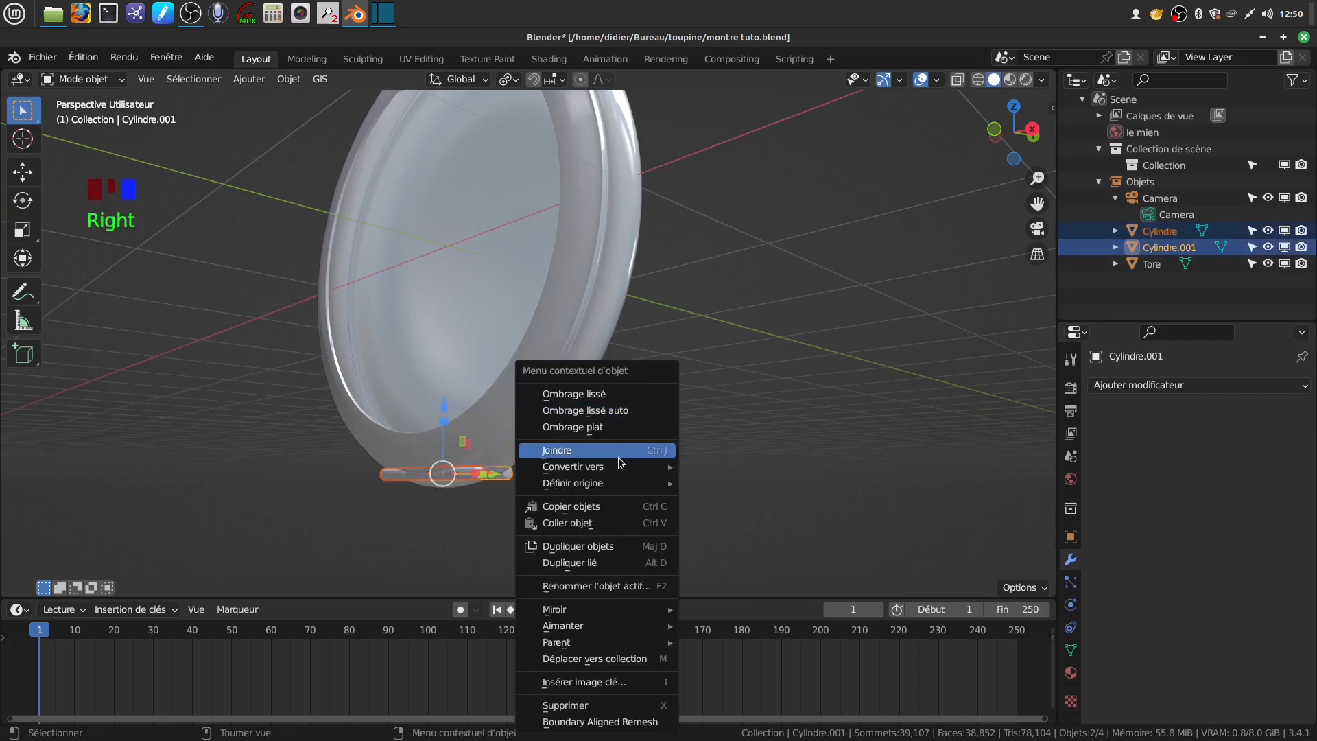
click(620, 449)
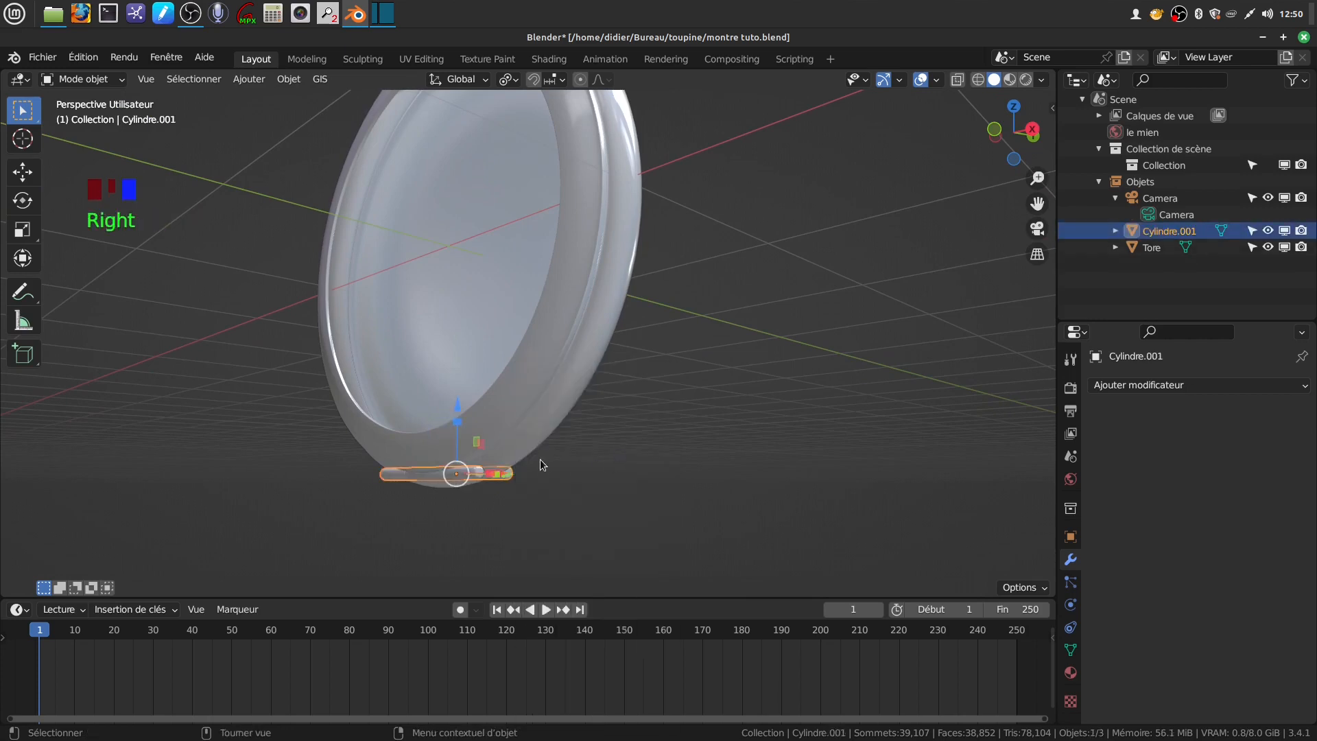
shift+click(513, 435)
right_click(602, 458)
click(598, 454)
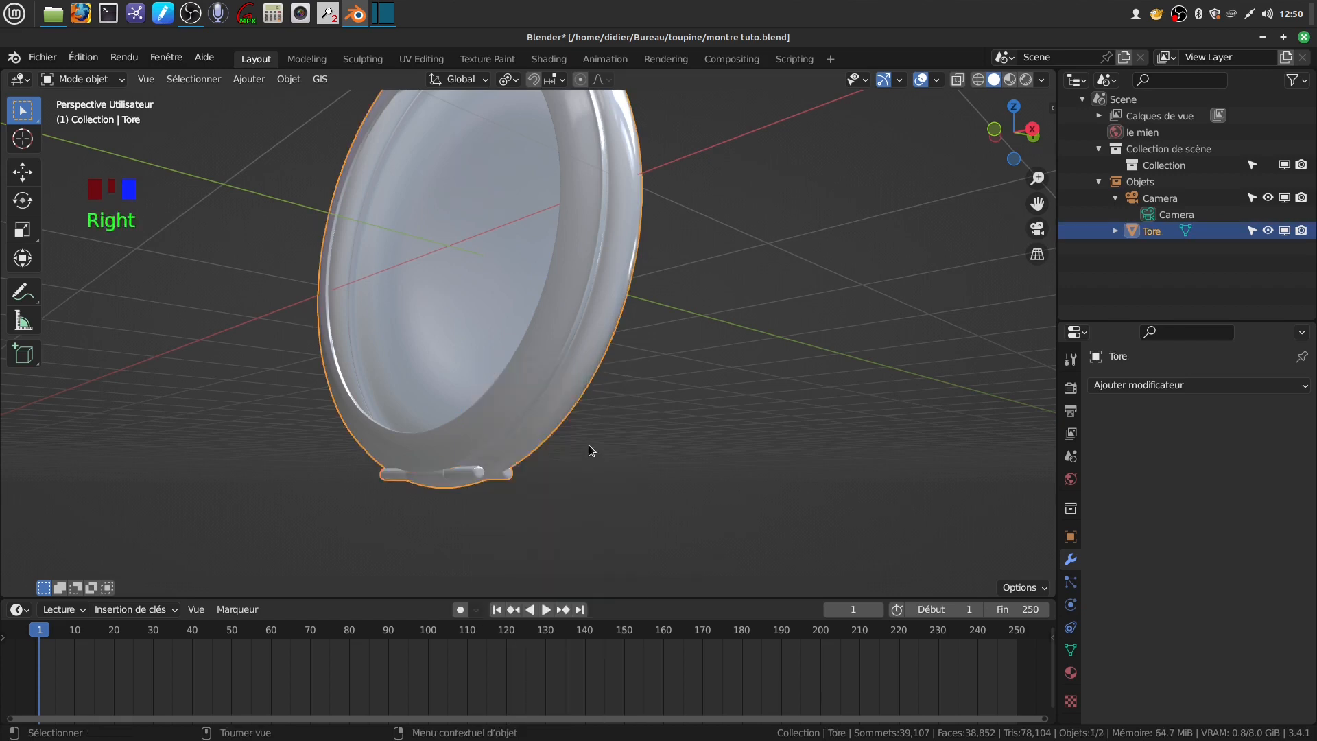
- Apply smooth shading with auto smooth at 30° to the joined watch and save the file
scroll(553, 335, down, 3)
right_click(553, 334)
click(558, 356)
middle_drag(598, 365, 707, 449)
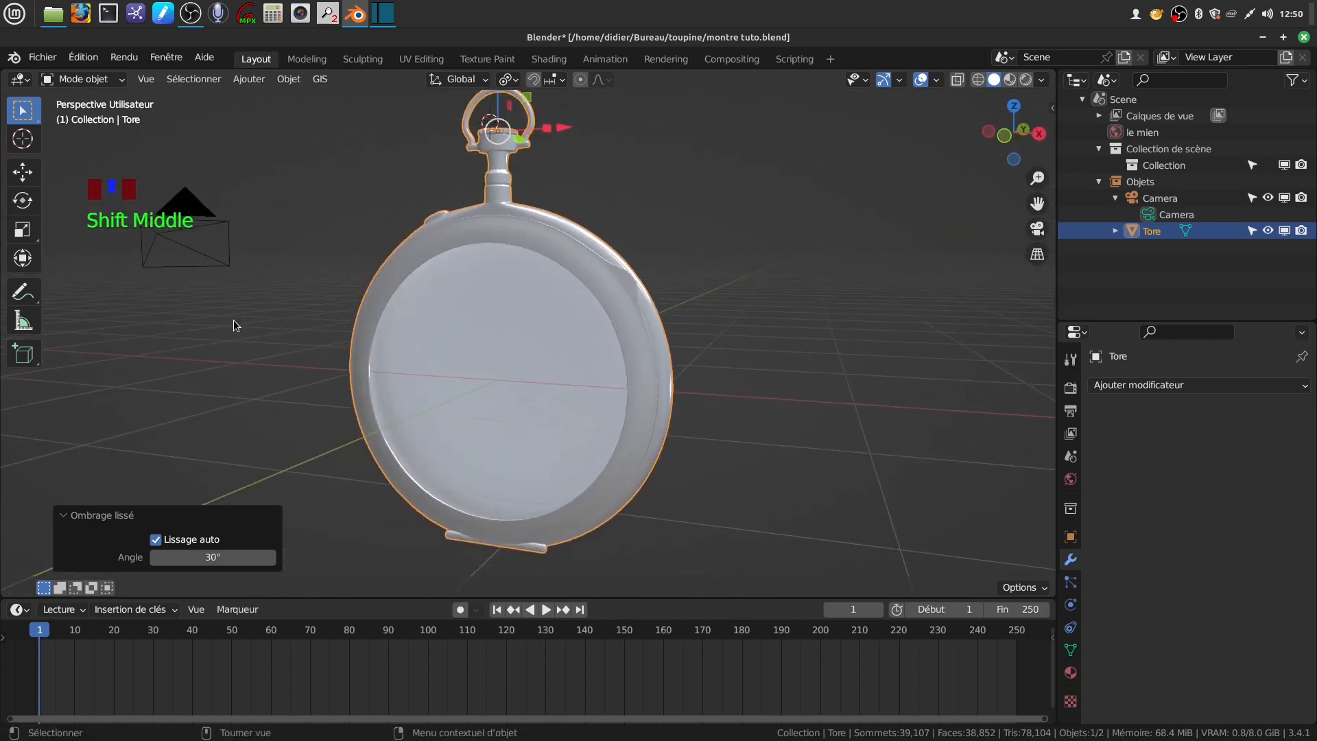
click(42, 57)
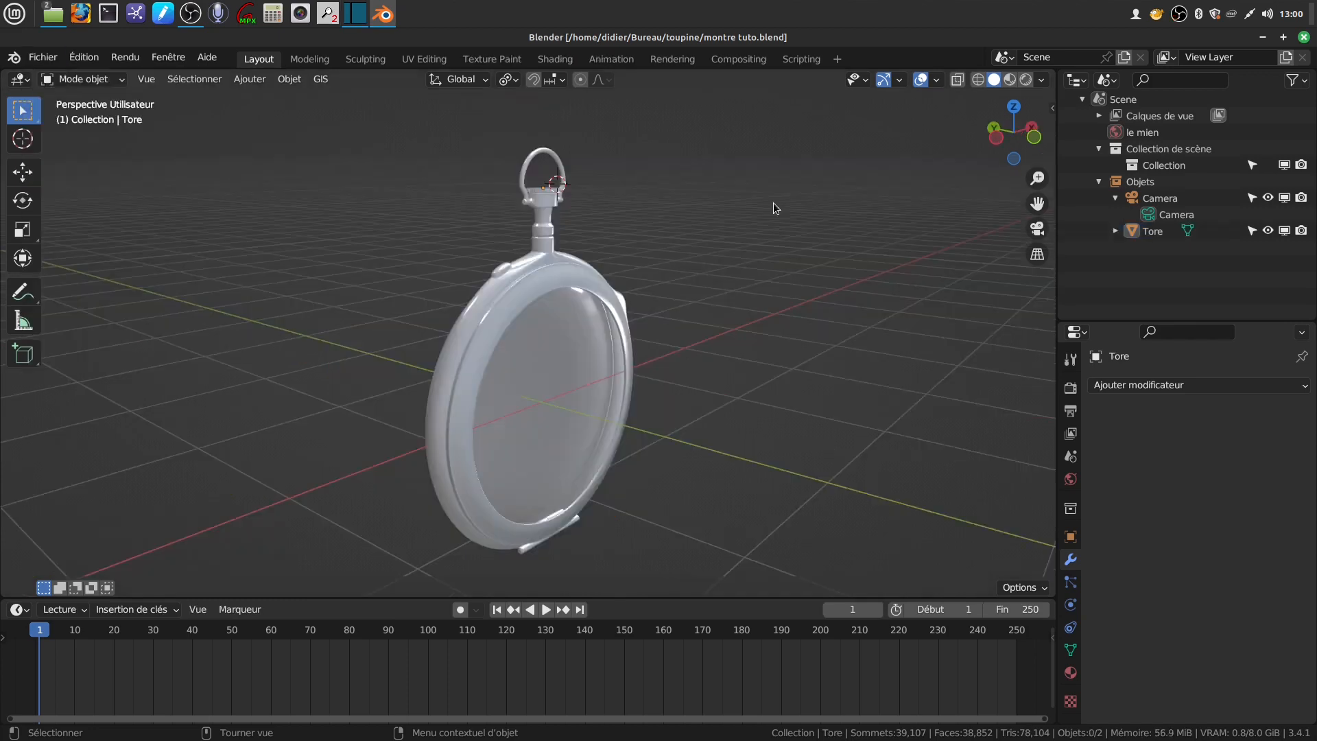
- Enter edit mode on the watch and clear the mesh selection
scroll(592, 309, up, 4)
middle_drag(591, 309, 515, 444)
scroll(516, 401, up, 3)
key(Tab)
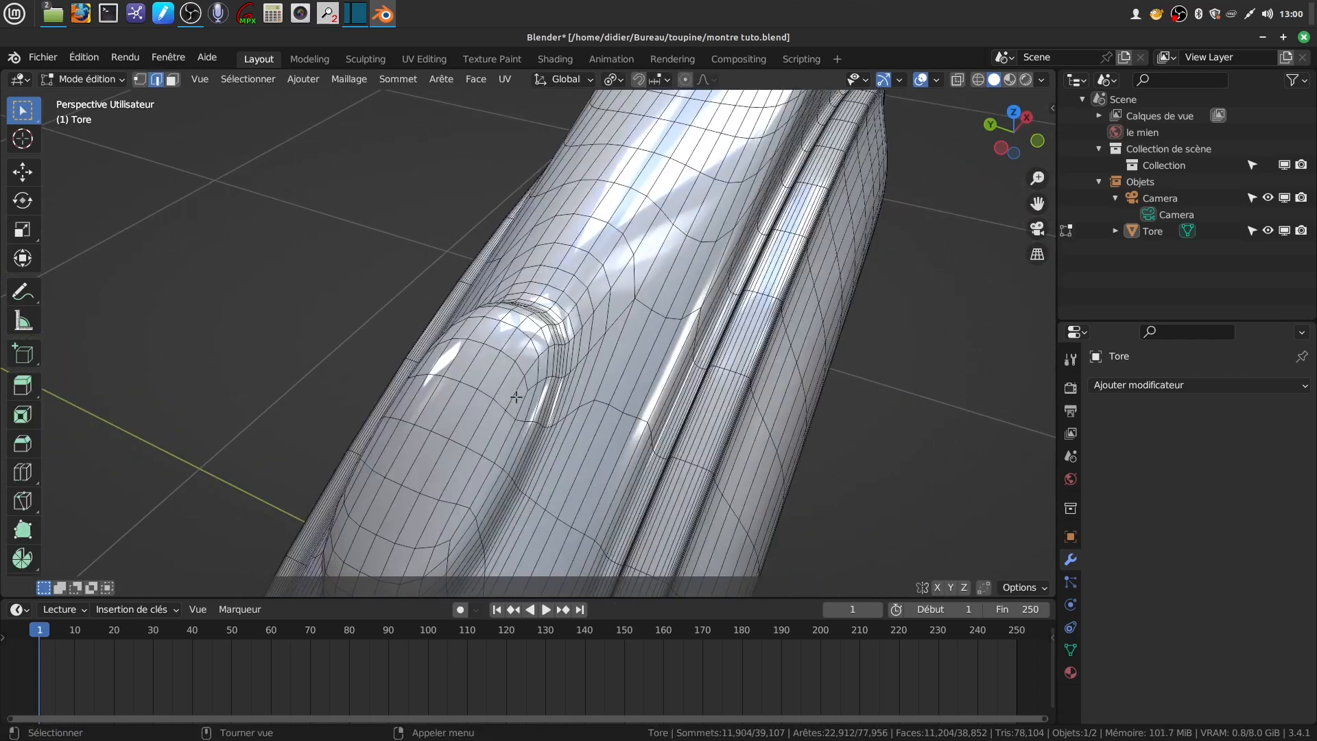
scroll(515, 400, down, 5)
scroll(531, 354, down, 3)
alt+click(594, 205)
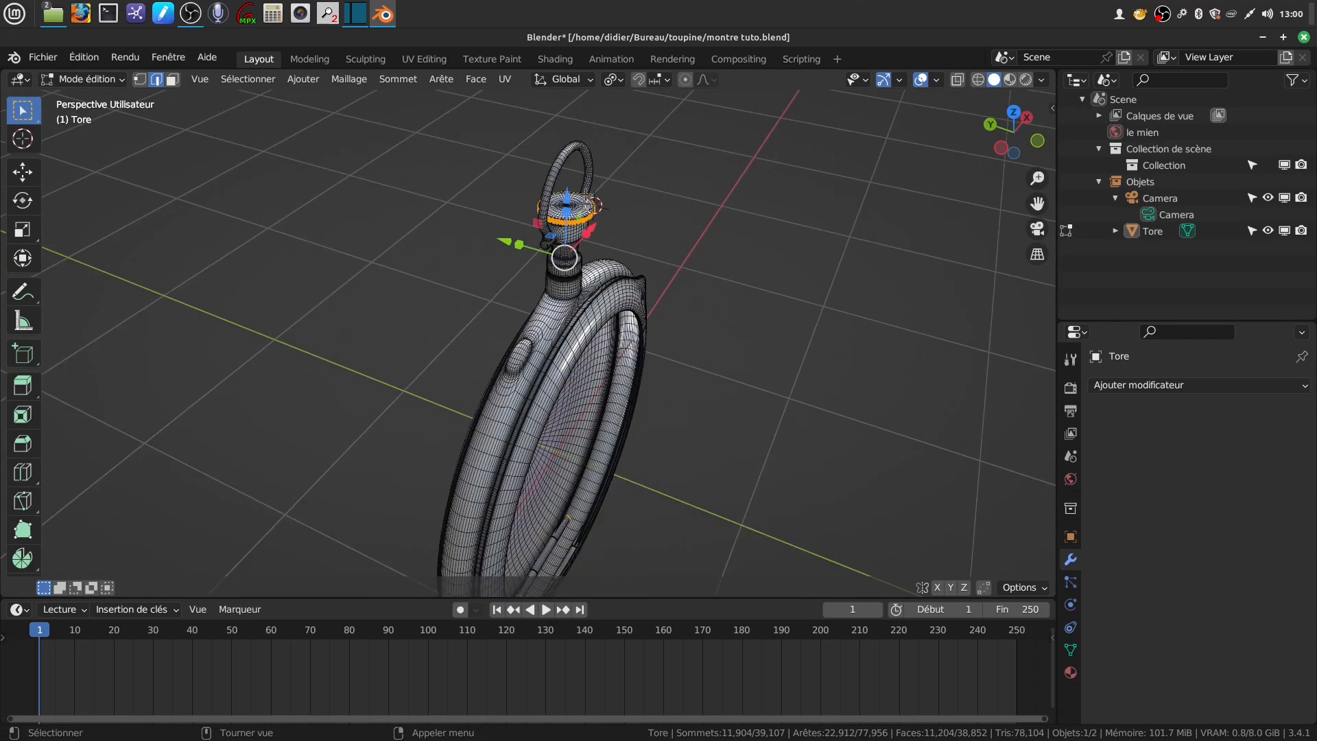
middle_drag(574, 275, 583, 267)
key(alt+a)
key(a)
key(alt+a)
- Select the faces in the middle of the raised bump on the case's side and reshape them into a circle with LoopTools
scroll(566, 350, up, 6)
middle_drag(576, 357, 593, 298)
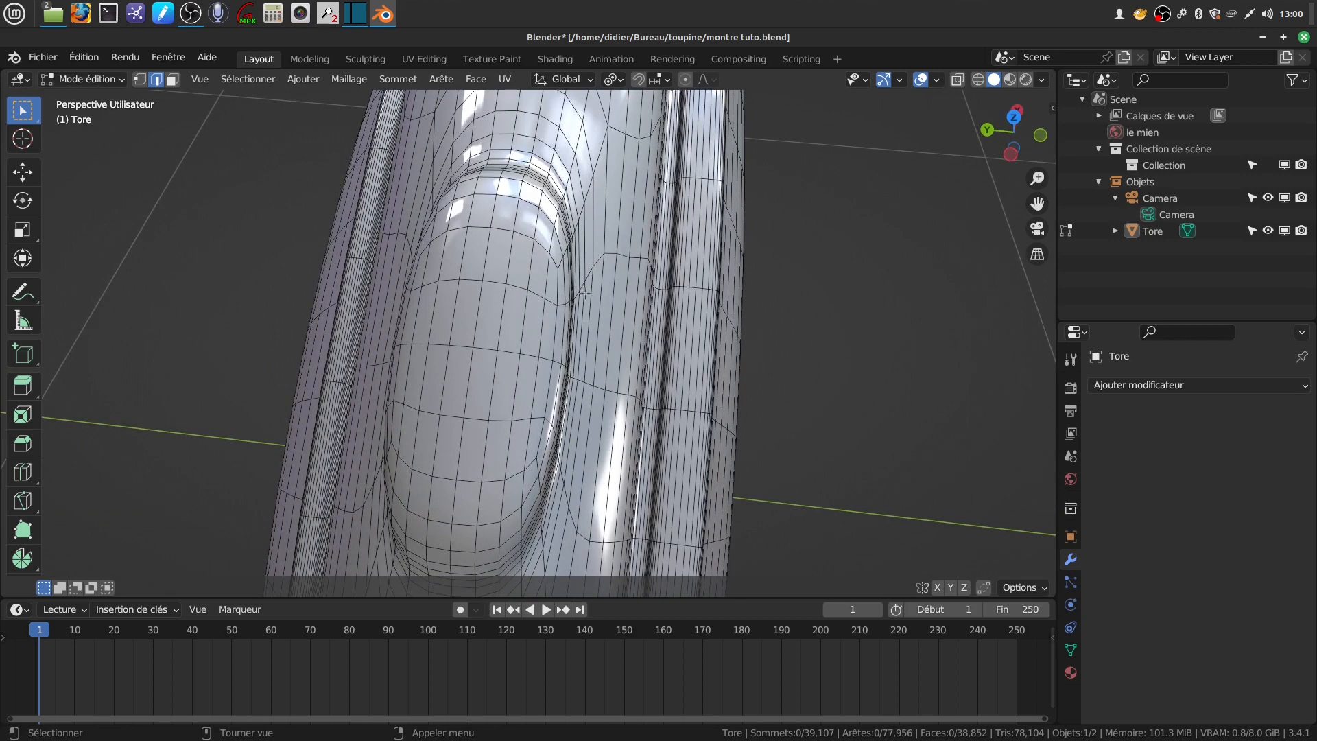
click(172, 80)
middle_drag(576, 357, 581, 375)
key(c)
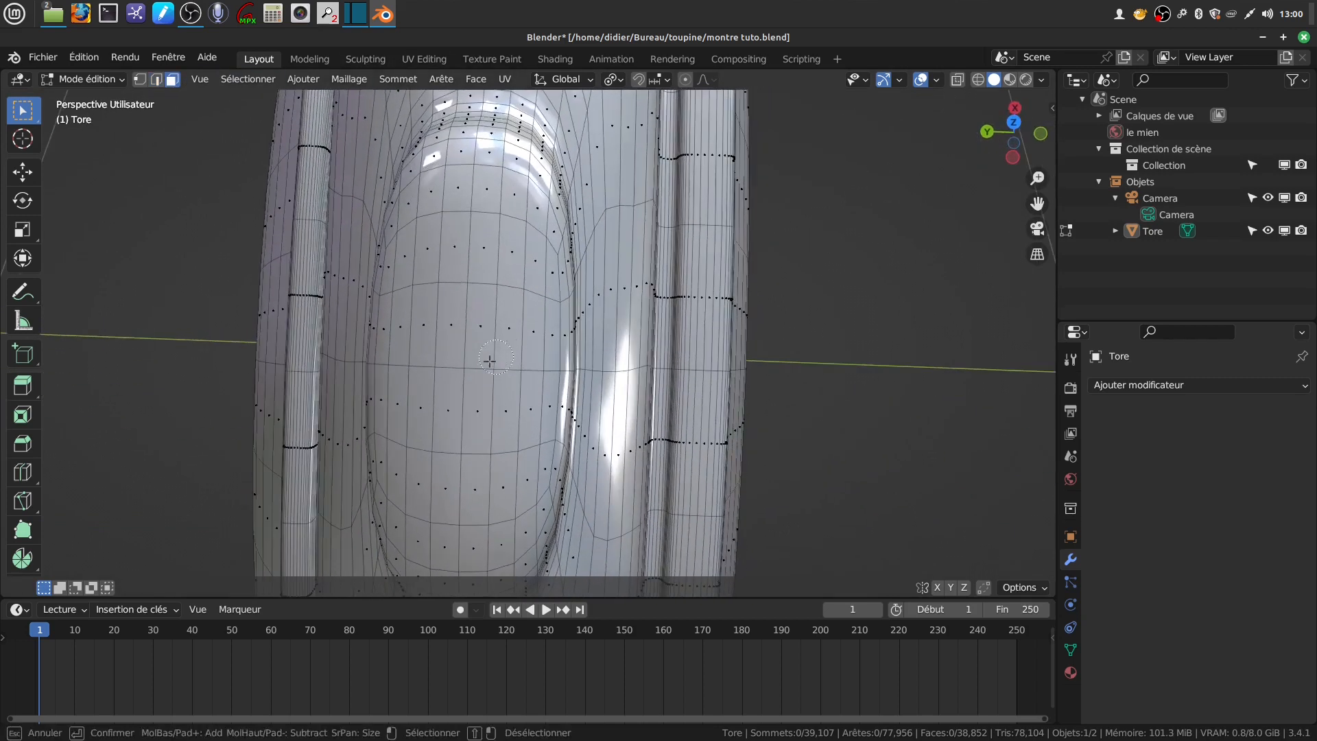
mouse_move(469, 377)
mouse_down()
mouse_move(437, 380)
mouse_move(507, 398)
mouse_move(520, 371)
mouse_up()
click(447, 352)
key(Escape)
right_click(871, 283)
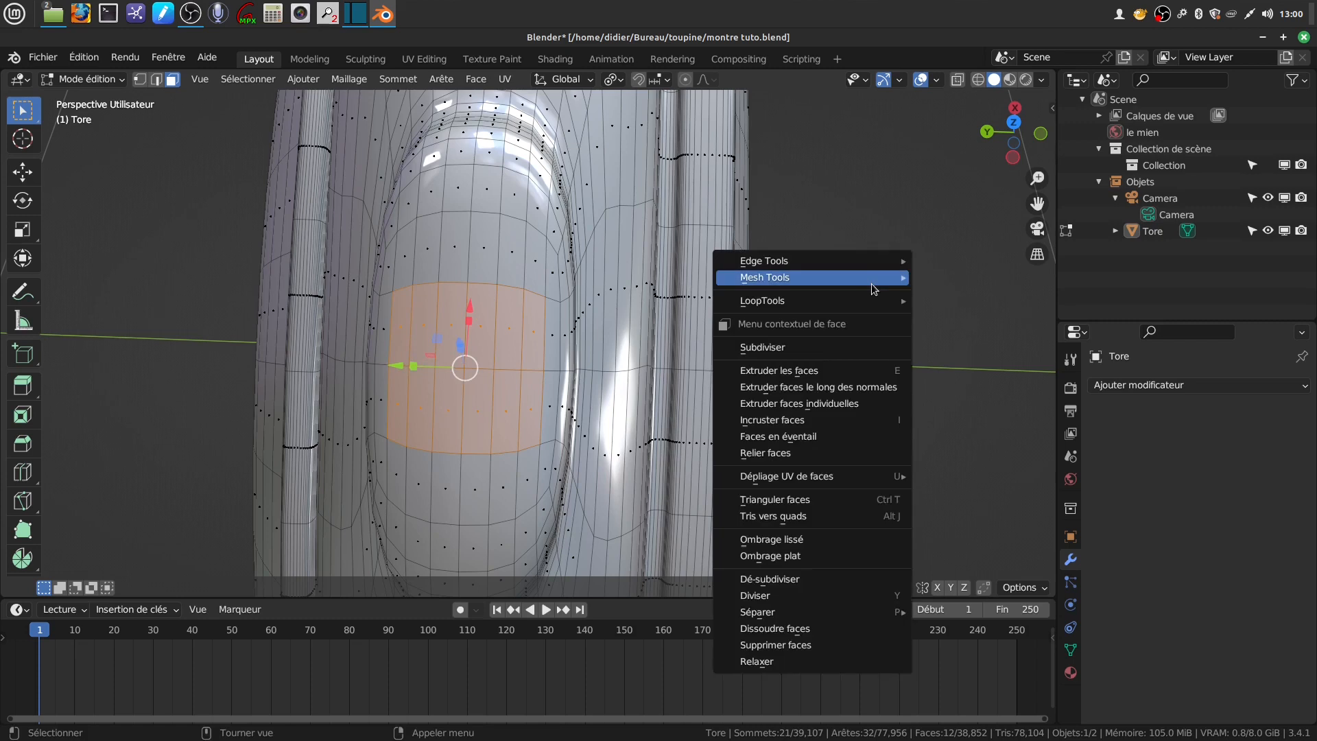
mouse_move(850, 307)
click(961, 317)
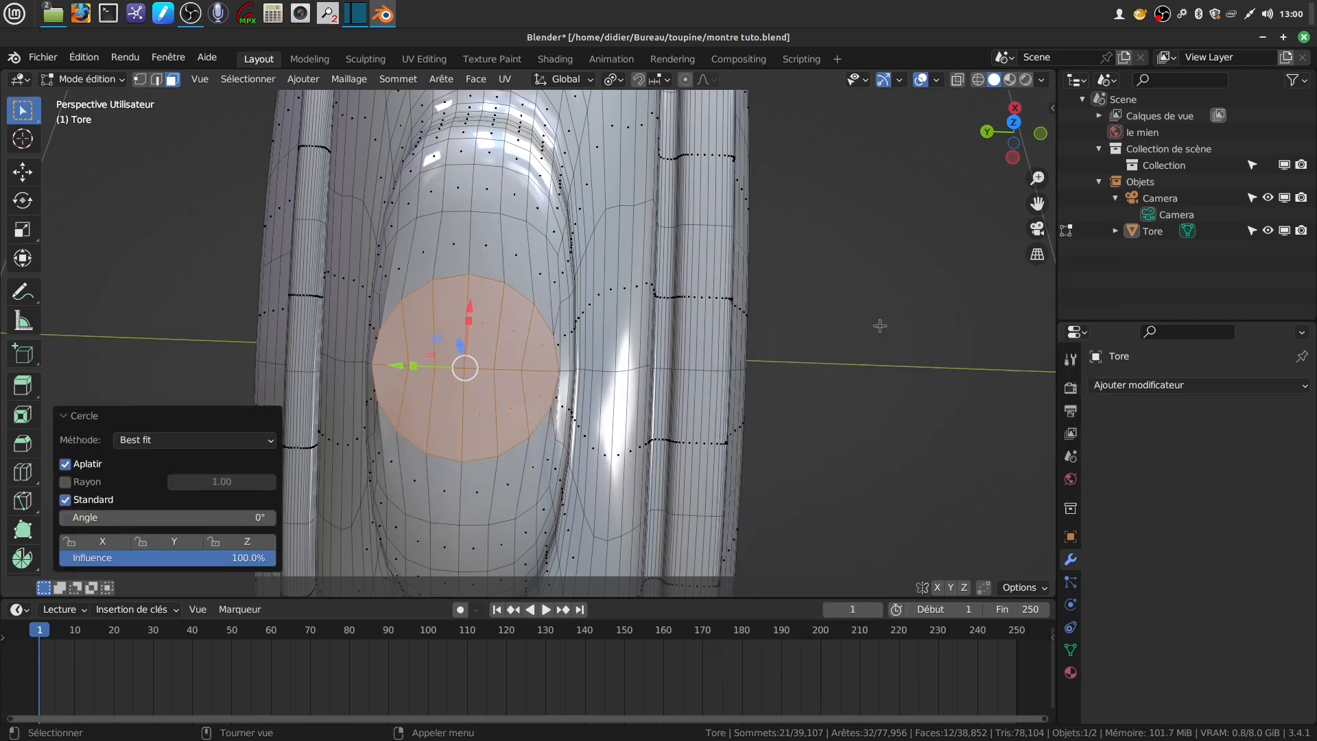
- Scale the circular face patch on the bump to 0.926 and inset it by 0.001948 m
key(s)
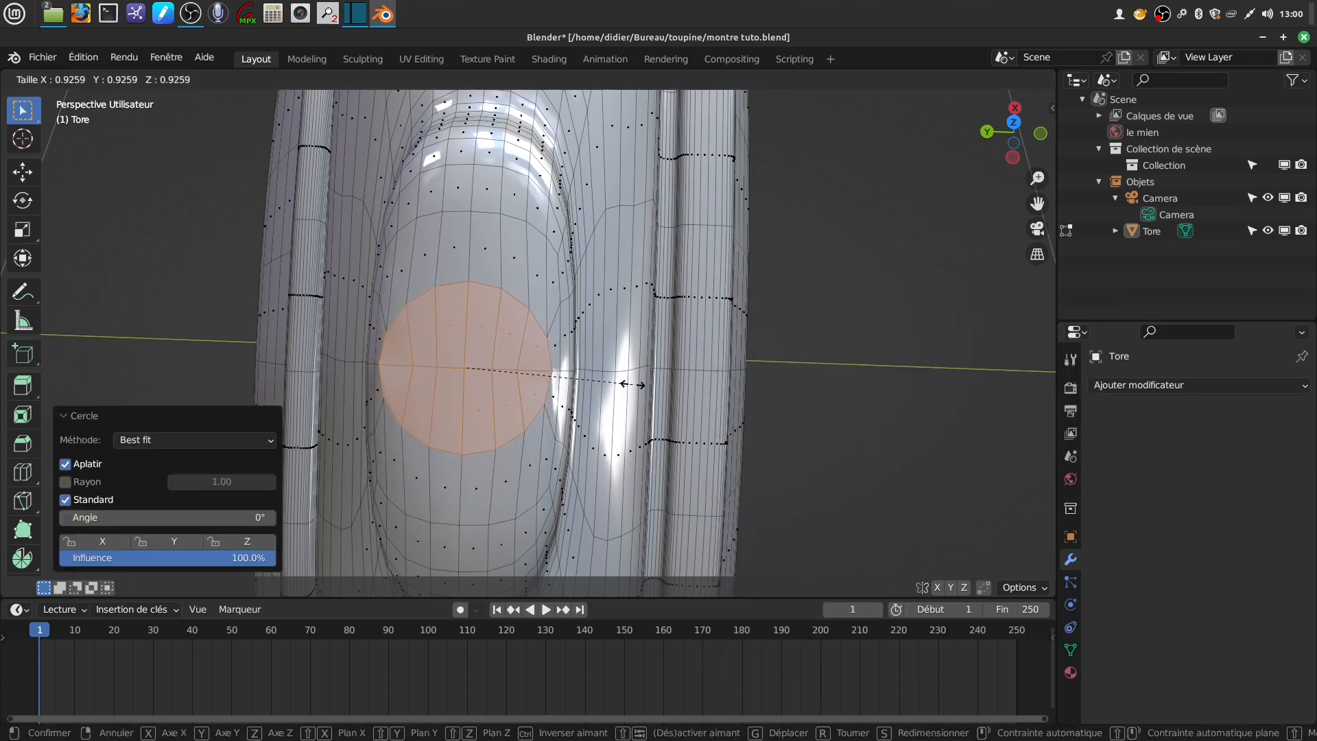
click(626, 379)
middle_drag(626, 379, 625, 378)
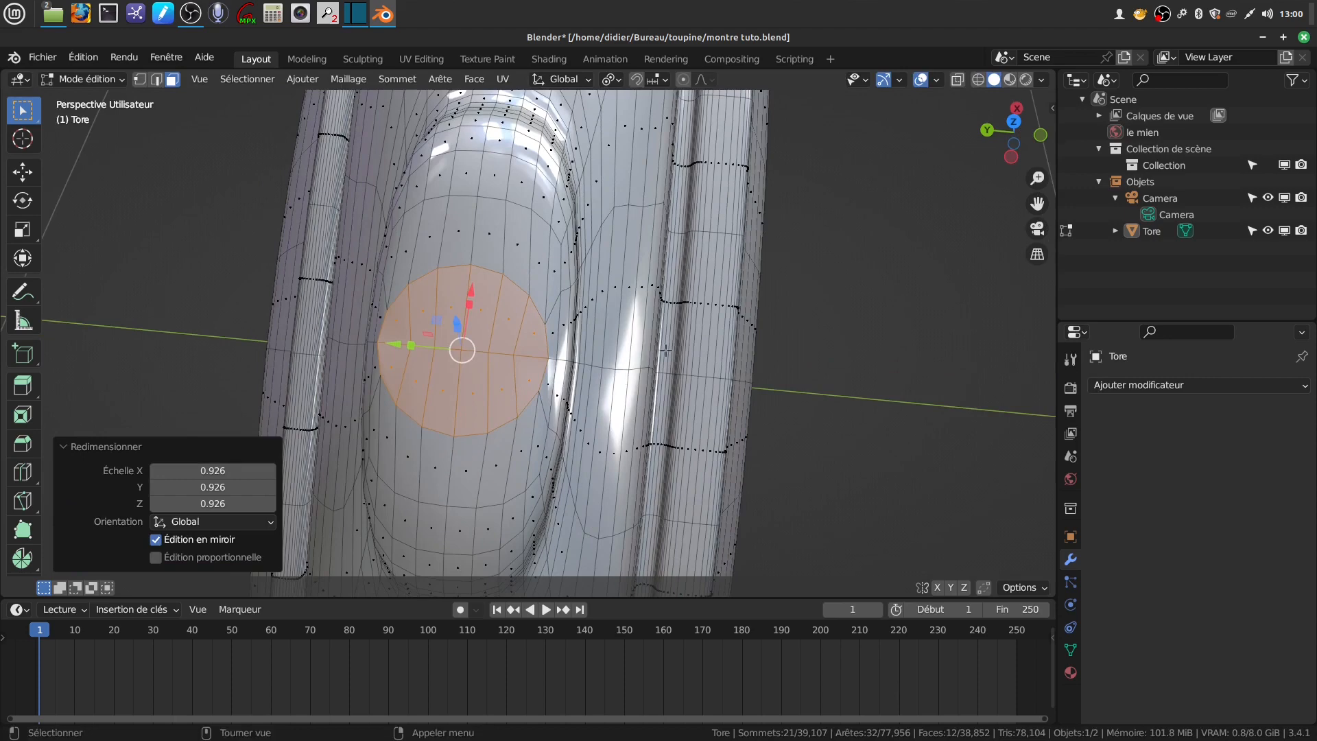
key(i)
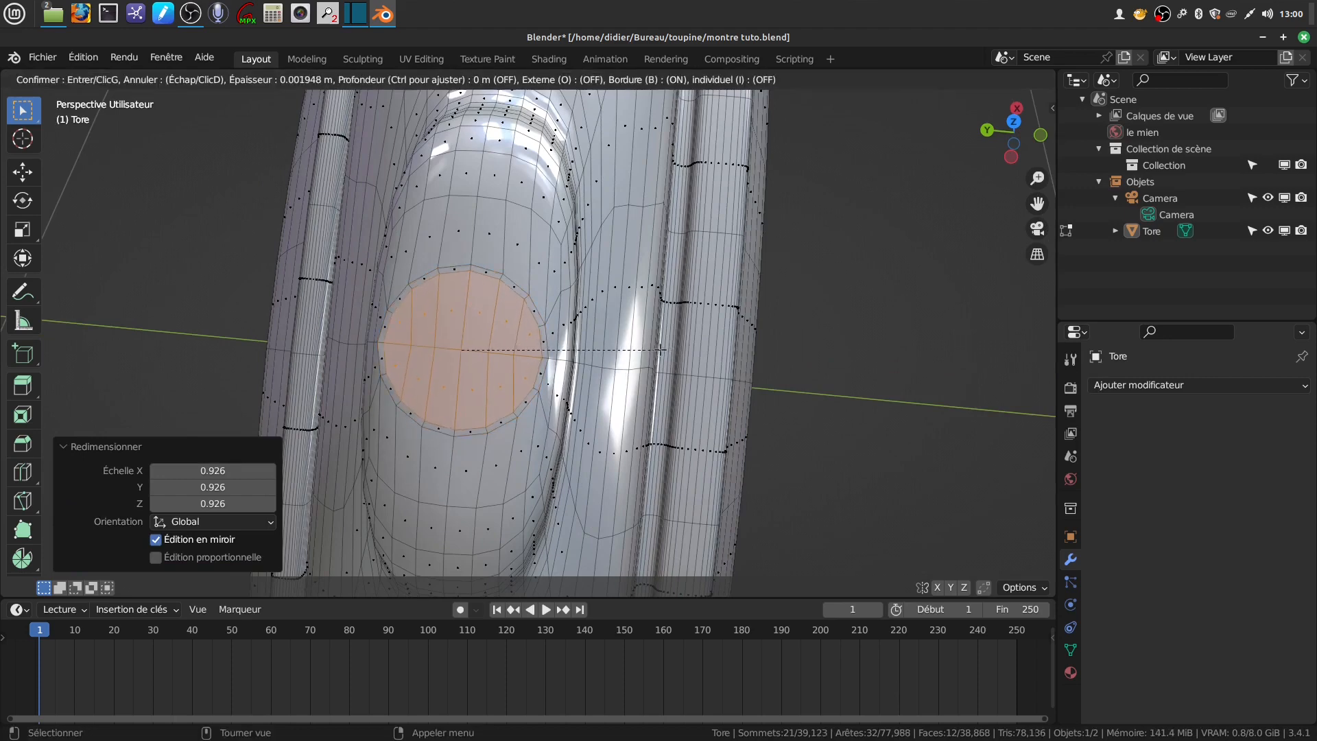
click(587, 350)
- Switch the transform orientation to Normal and extrude the circular patch 0.005324 m inward into the bump
middle_drag(588, 351, 615, 374)
click(588, 80)
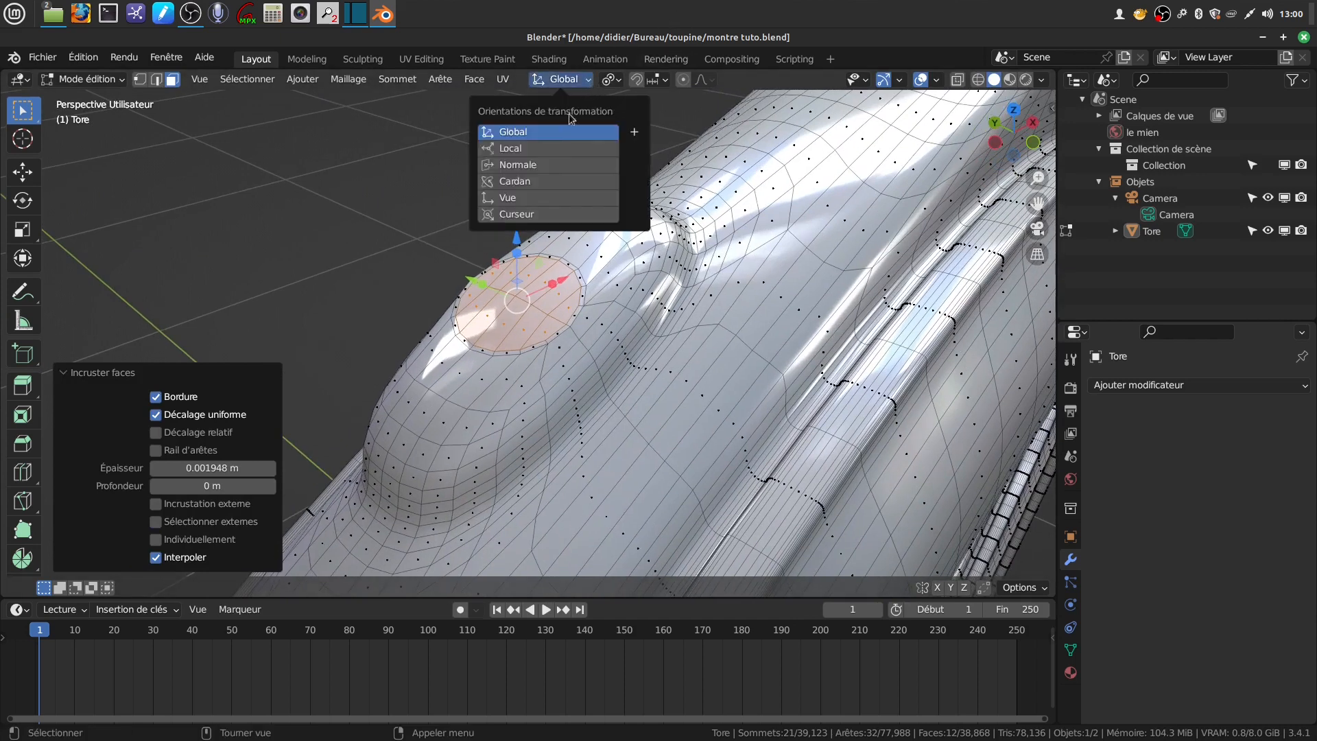
click(566, 164)
middle_drag(566, 164, 526, 230)
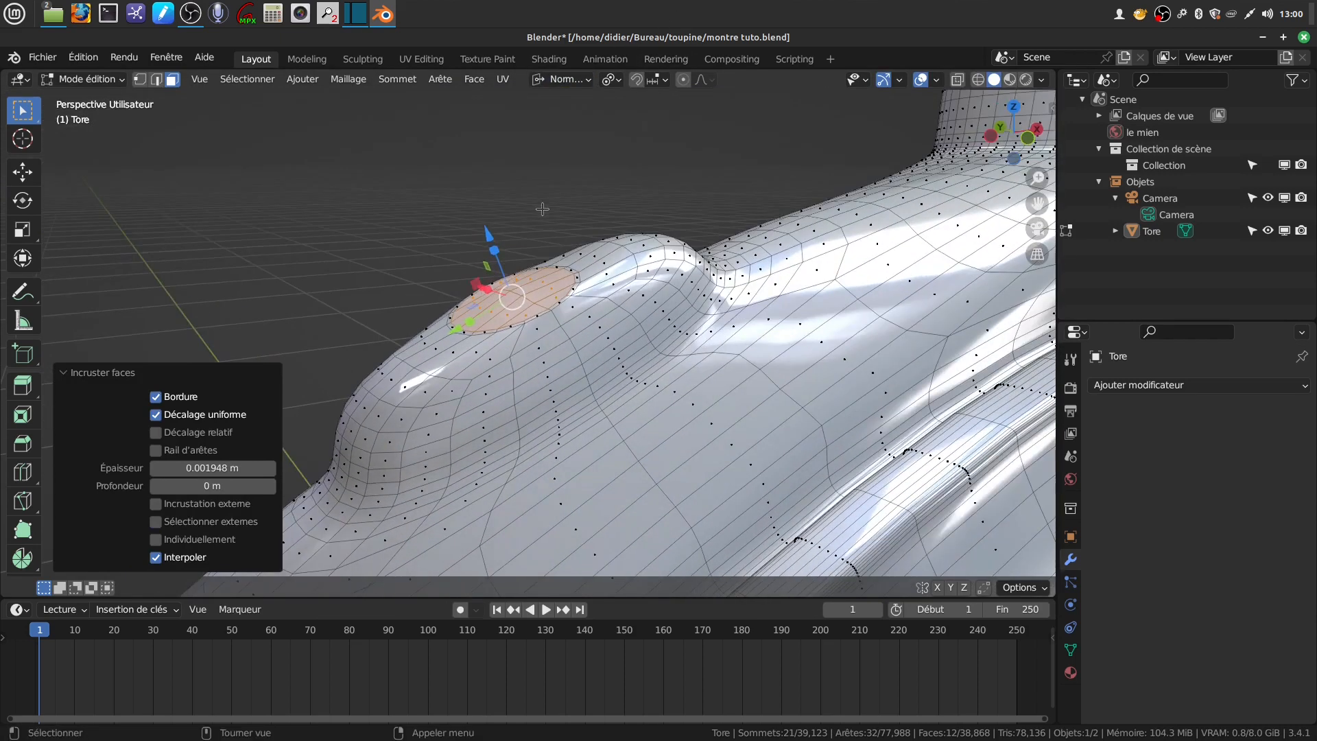
key(e)
key(Escape)
drag(497, 232, 493, 245)
- Inset the floor of the circular recess slightly and extrude it back outward 0.005884 m along its normal to form a button
scroll(567, 282, up, 3)
middle_drag(567, 282, 609, 298)
key(i)
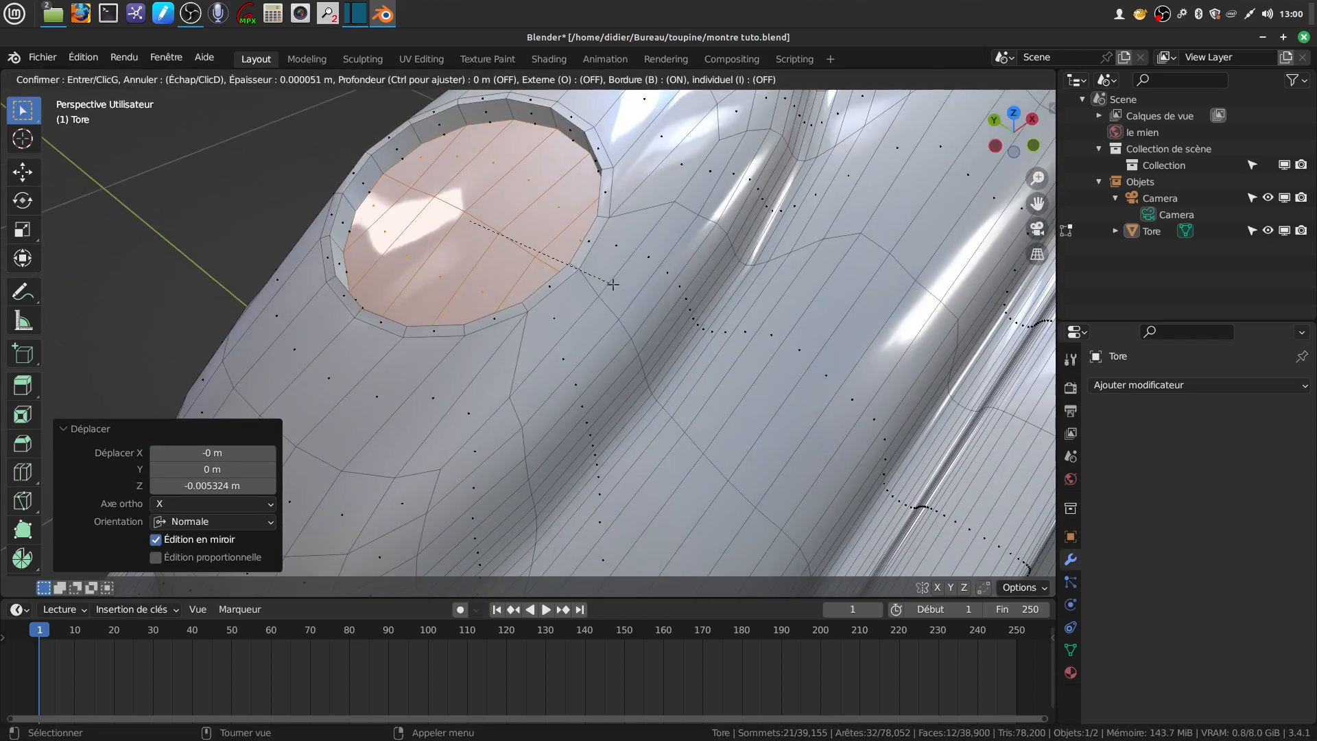
click(610, 283)
middle_drag(610, 284, 560, 185)
key(e)
right_click(492, 206)
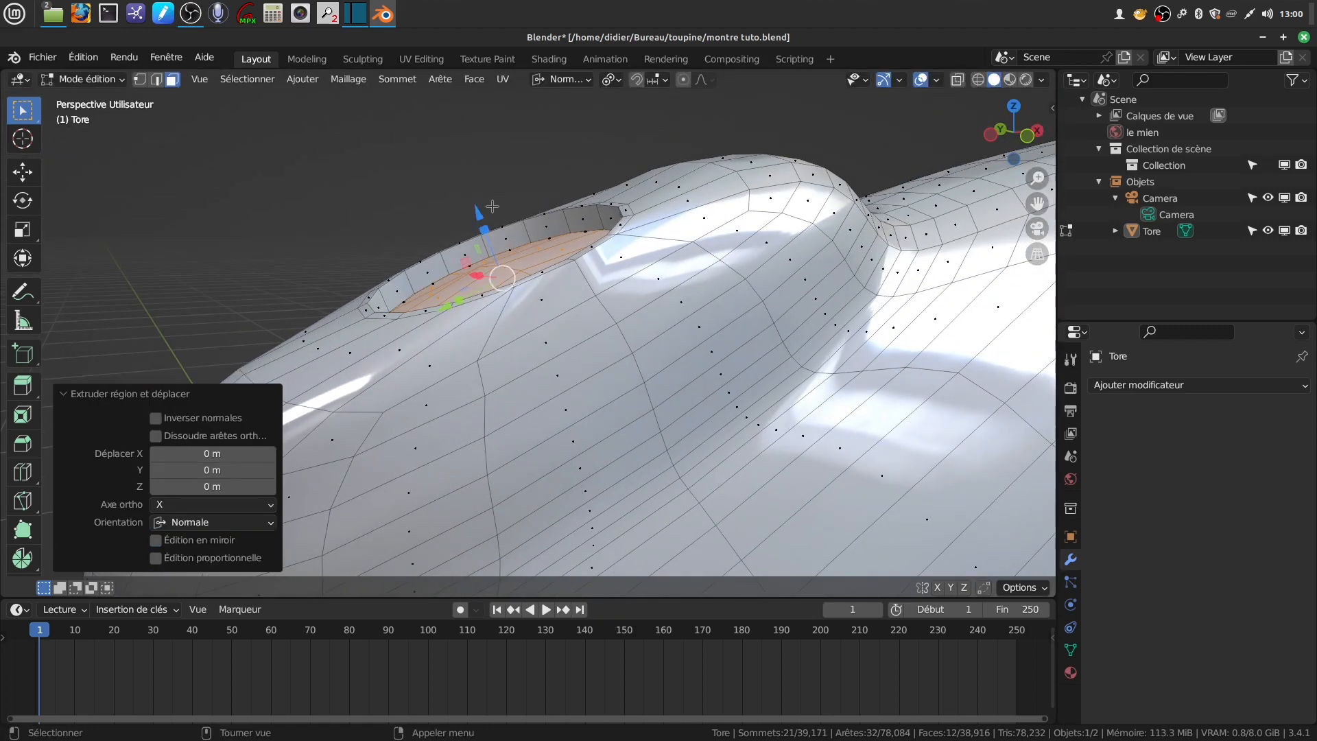
drag(475, 213, 485, 177)
- Dissolve the inner edges of the button's top face and bevel its border by 0.00106 m with 3 segments
scroll(583, 270, up, 2)
middle_drag(582, 269, 667, 379)
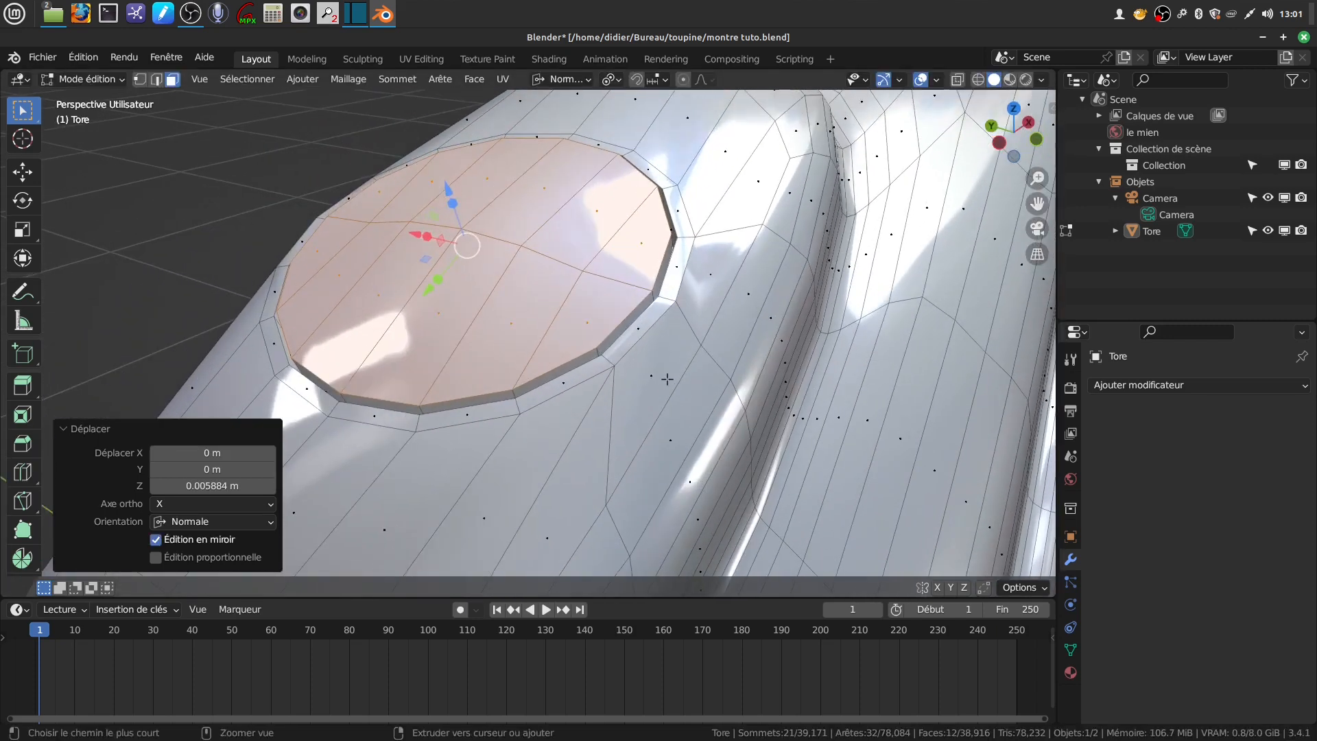
key(ctrl+x)
key(ctrl+b)
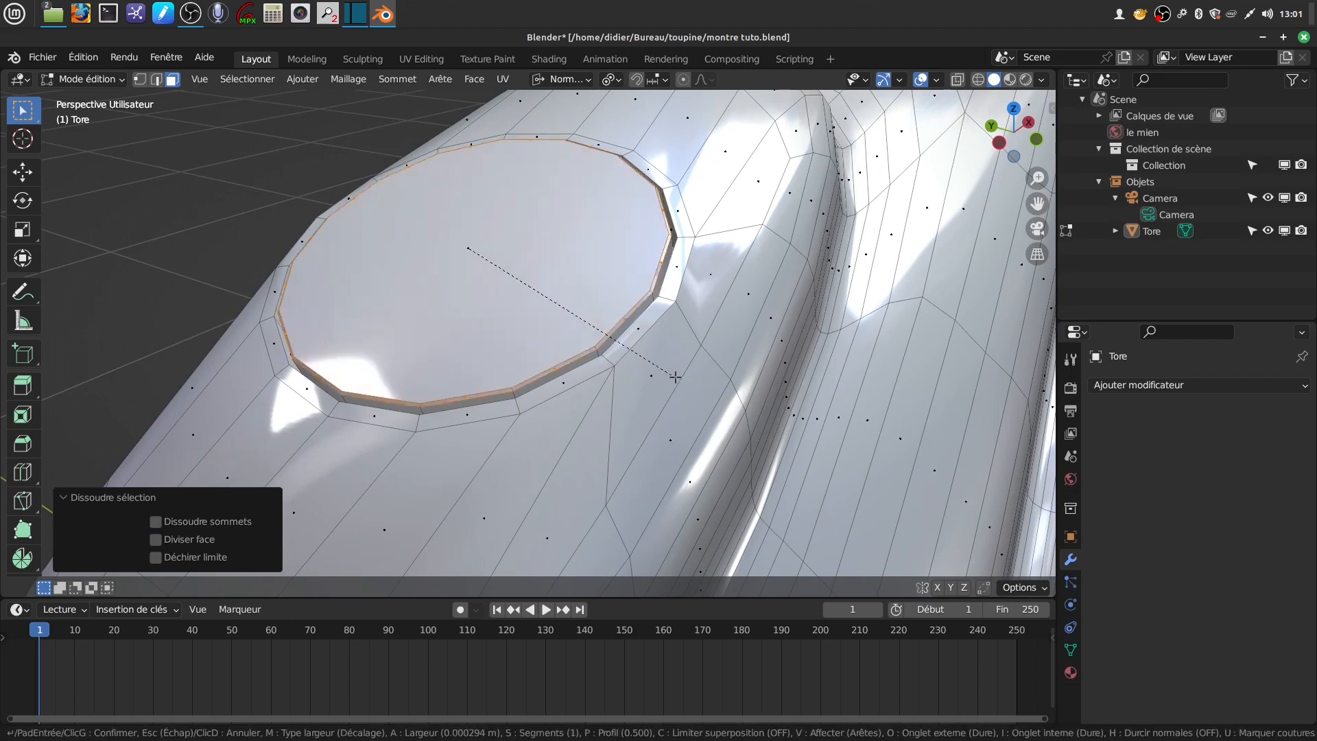
scroll(682, 375, up, 2)
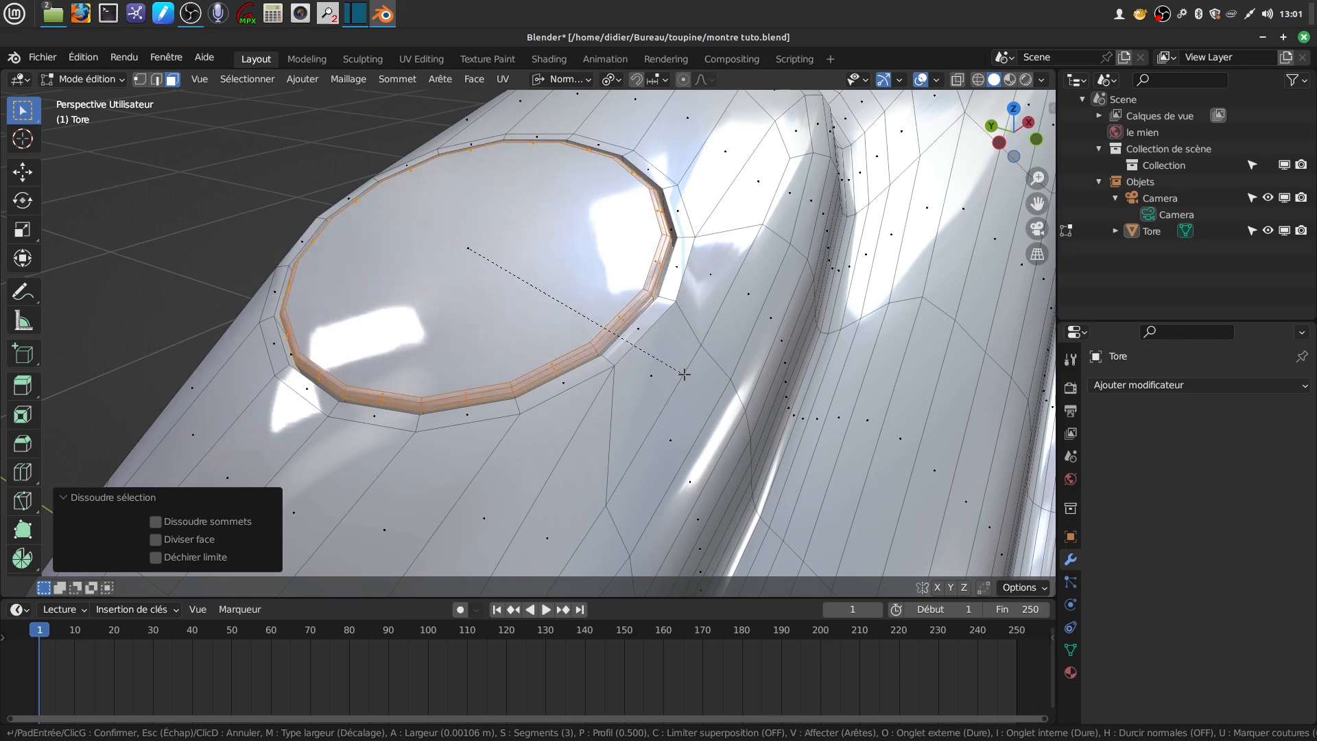
click(683, 374)
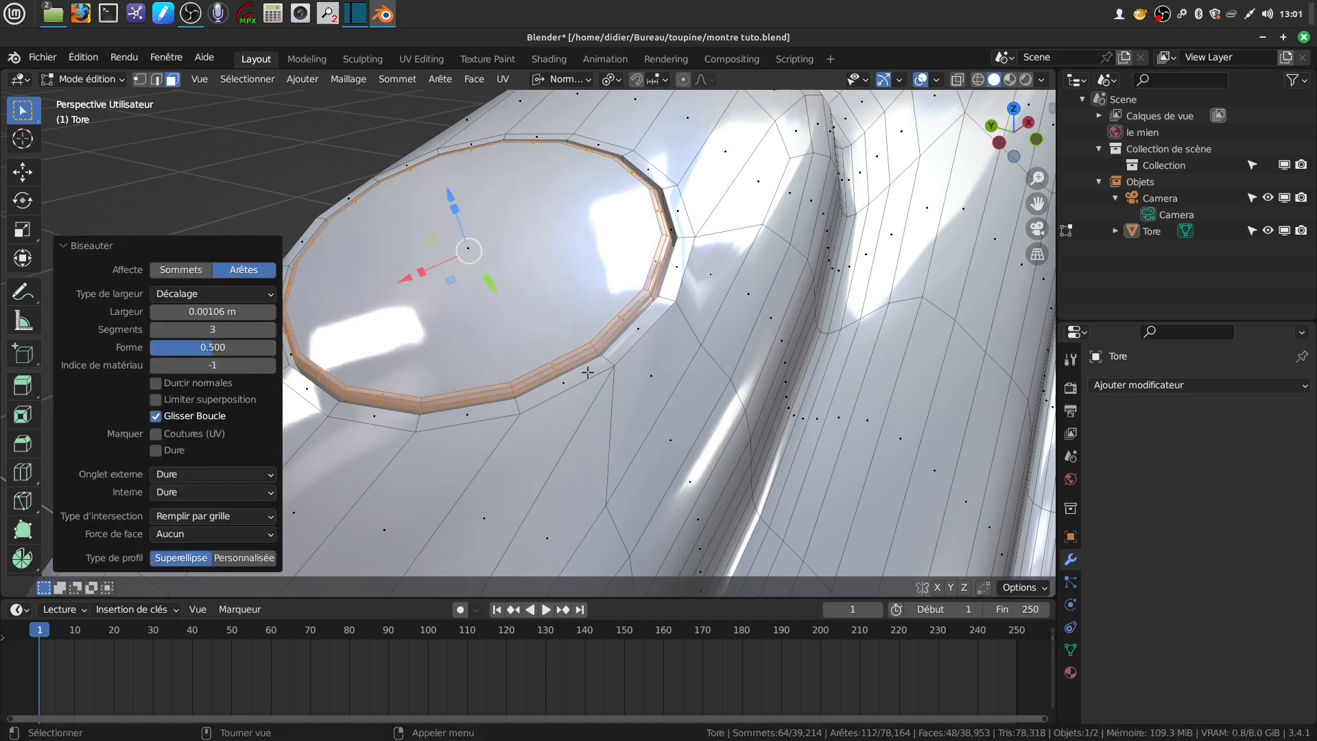
- Bevel the rim edge loop of the recess around the button by 0.000547 m with 3 segments and return to object mode
click(158, 80)
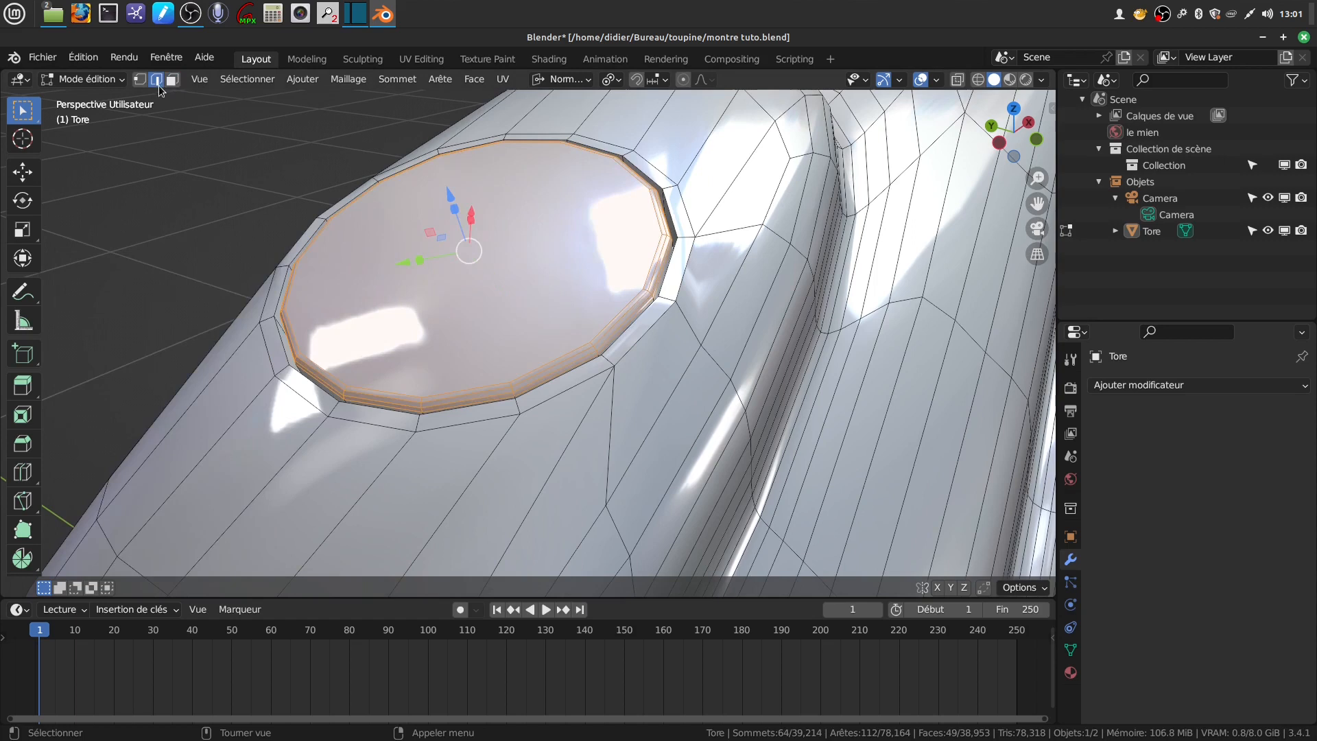
key(alt)
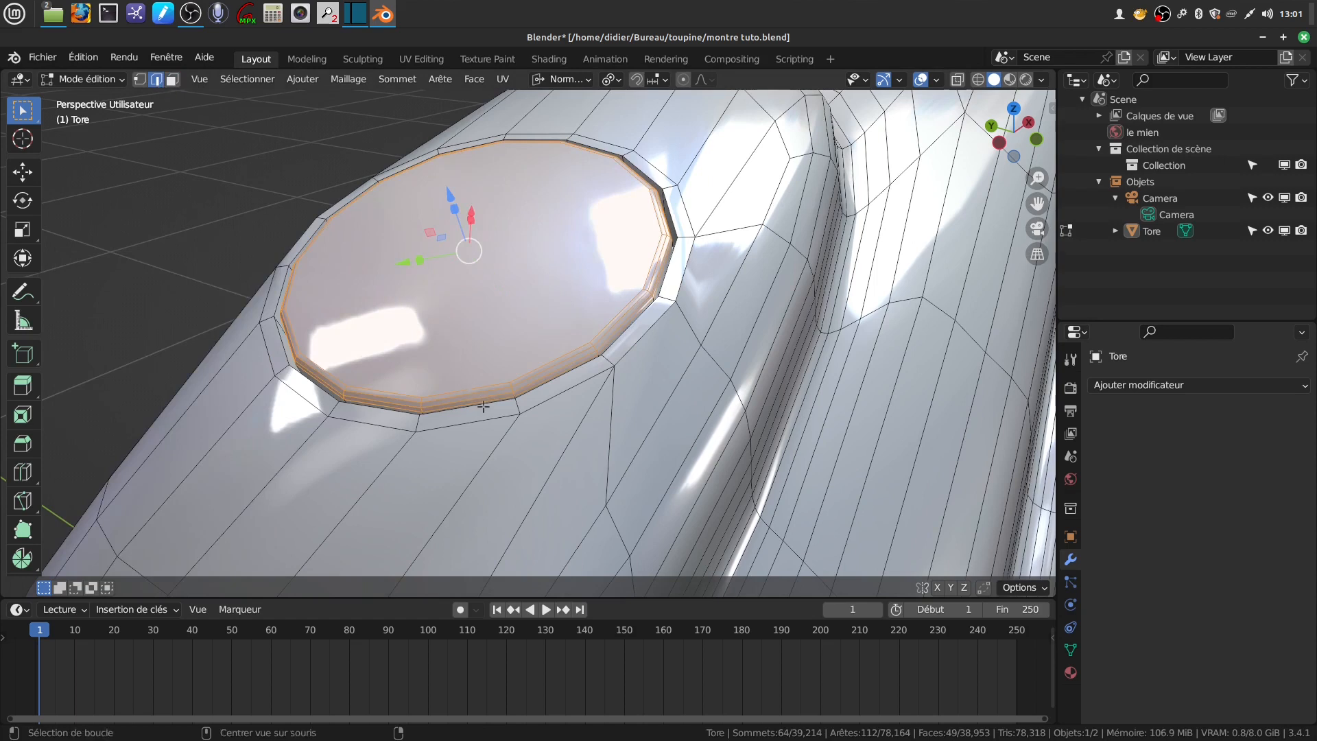
alt+click(542, 387)
key(ctrl)
key(ctrl+b)
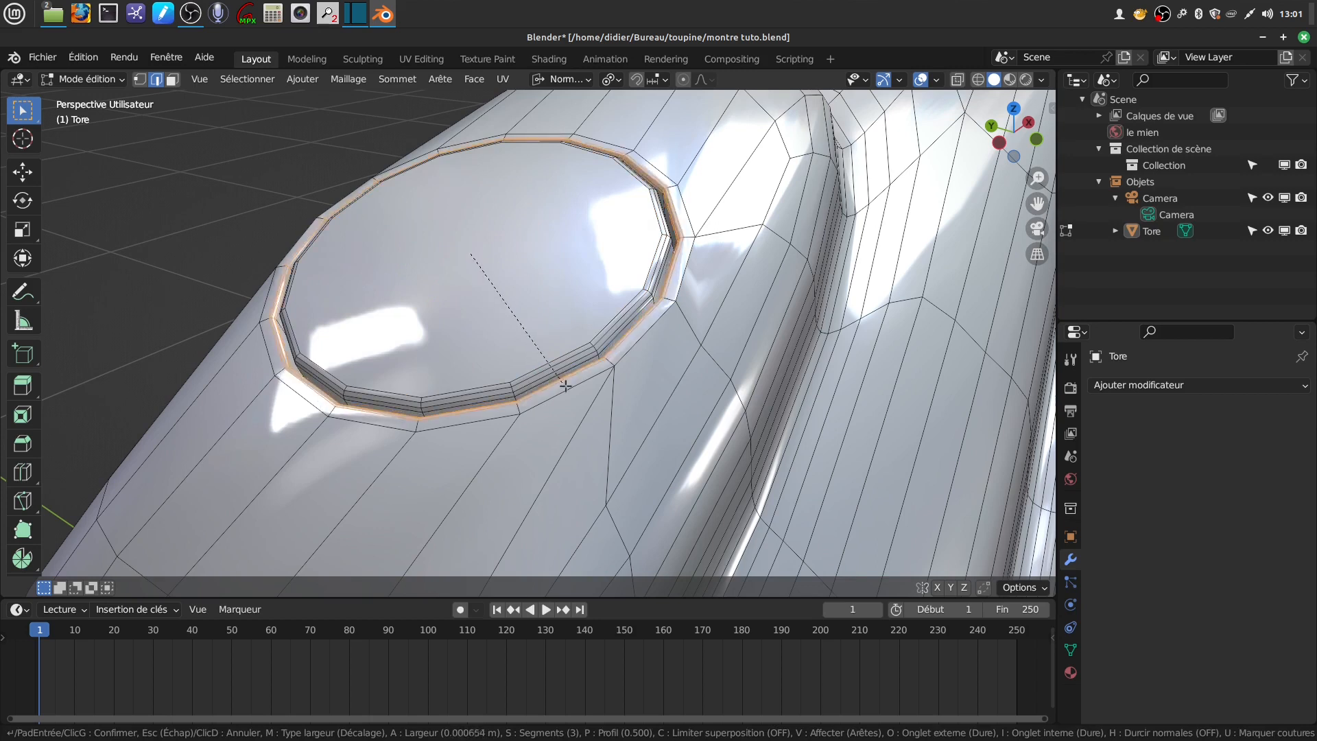
click(566, 384)
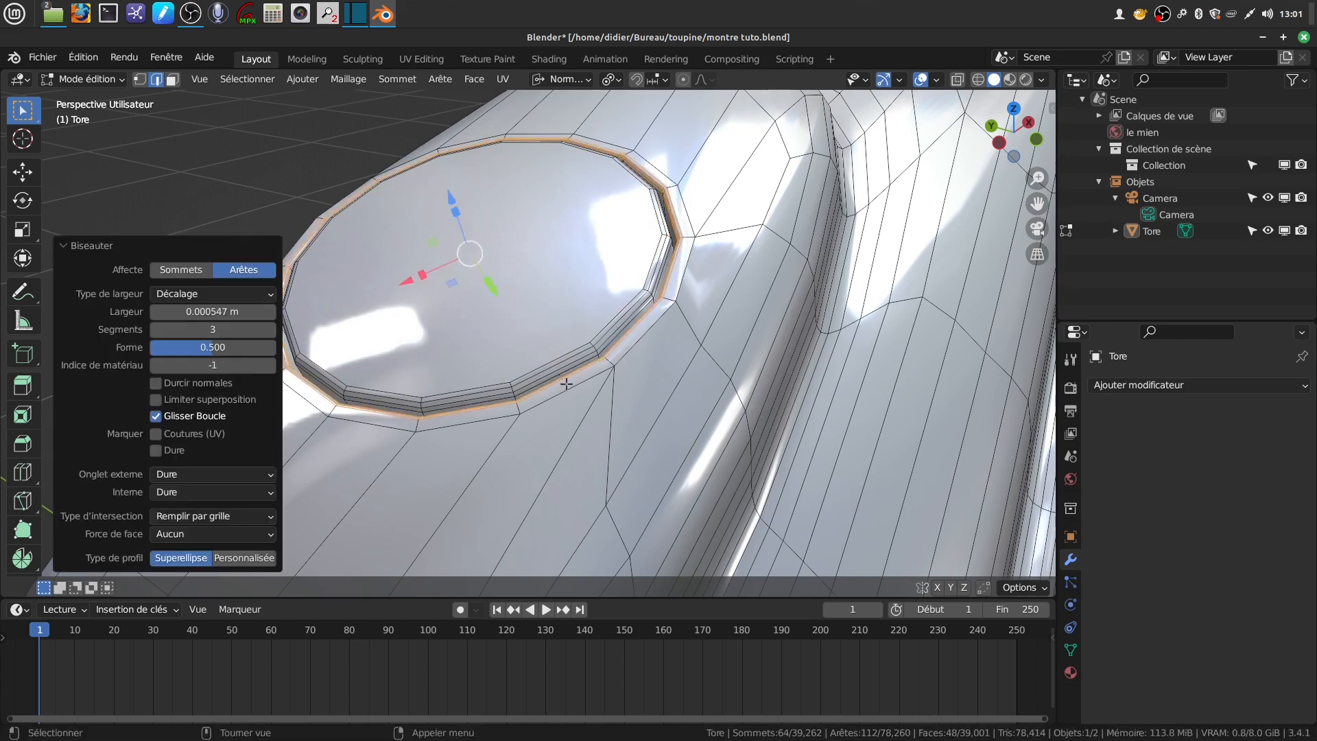
scroll(569, 374, down, 3)
middle_drag(569, 374, 587, 348)
key(Tab)
scroll(587, 345, down, 12)
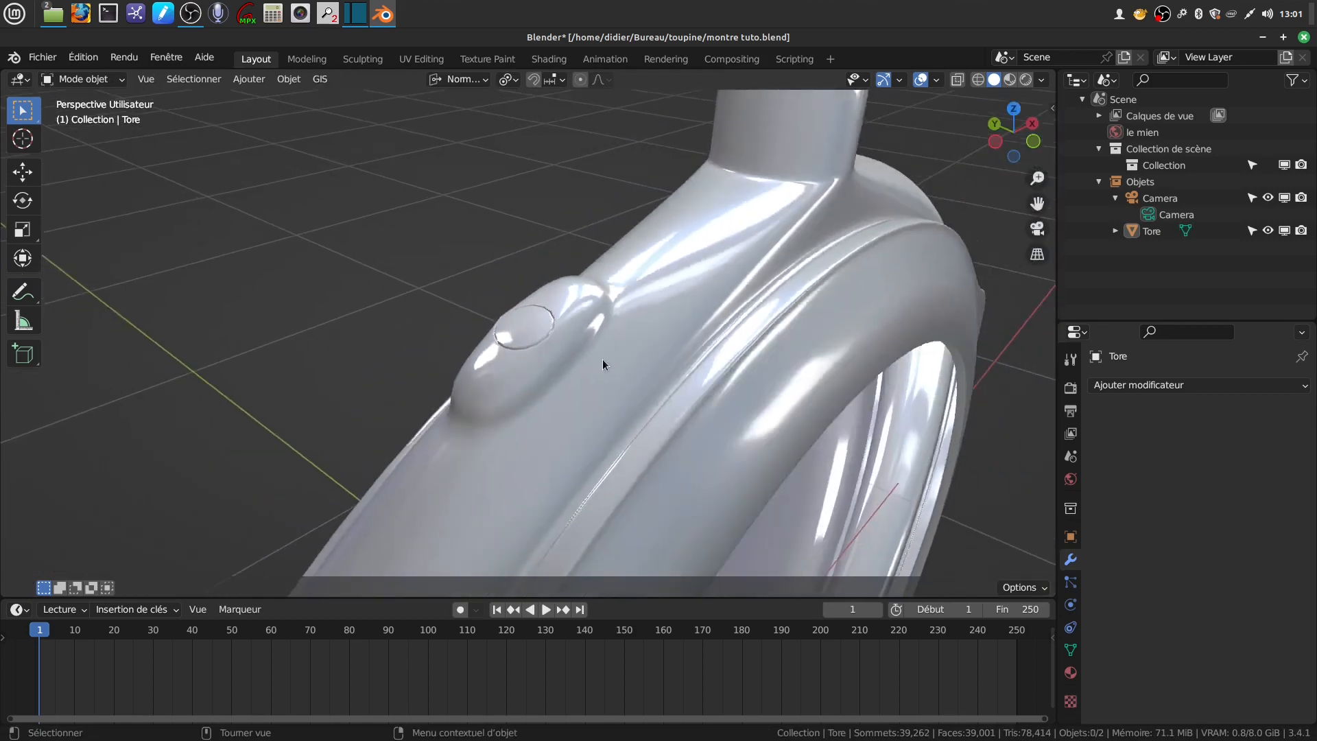
- In edit mode, scale the edge loop where the ring's side lug meets the housing below the crown to 0.984
middle_drag(663, 371, 615, 370)
shift+middle_drag(616, 371, 599, 475)
scroll(612, 417, up, 5)
shift+middle_drag(640, 277, 660, 521)
scroll(633, 447, up, 4)
middle_drag(634, 447, 640, 358)
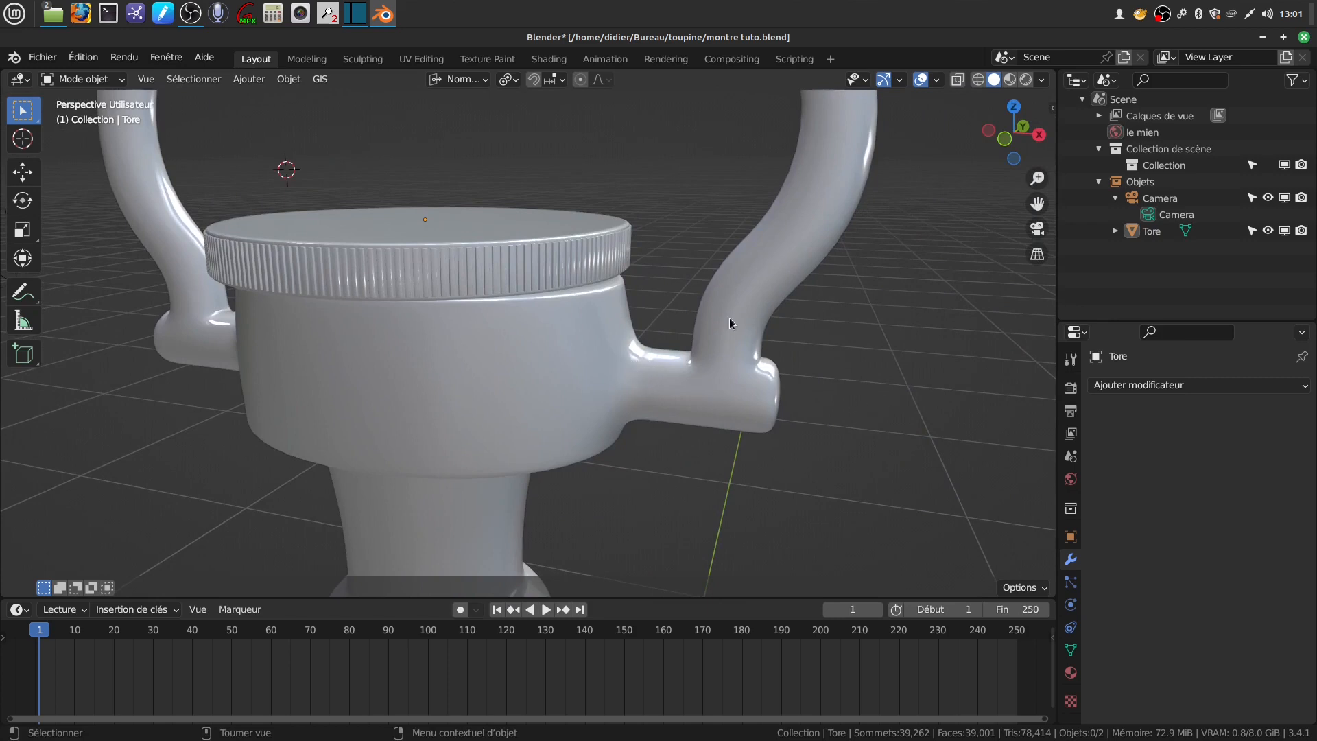
scroll(662, 379, up, 4)
middle_drag(661, 380, 513, 299)
key(Tab)
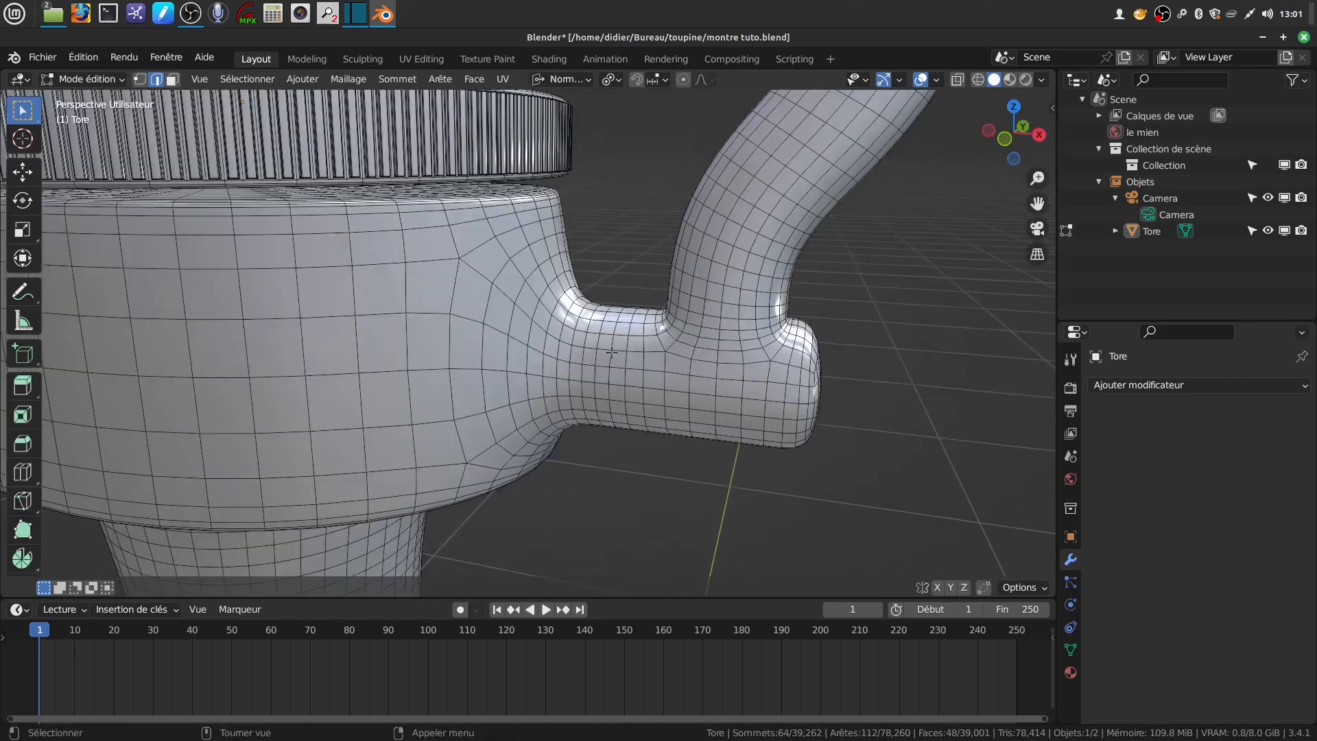
scroll(600, 346, up, 2)
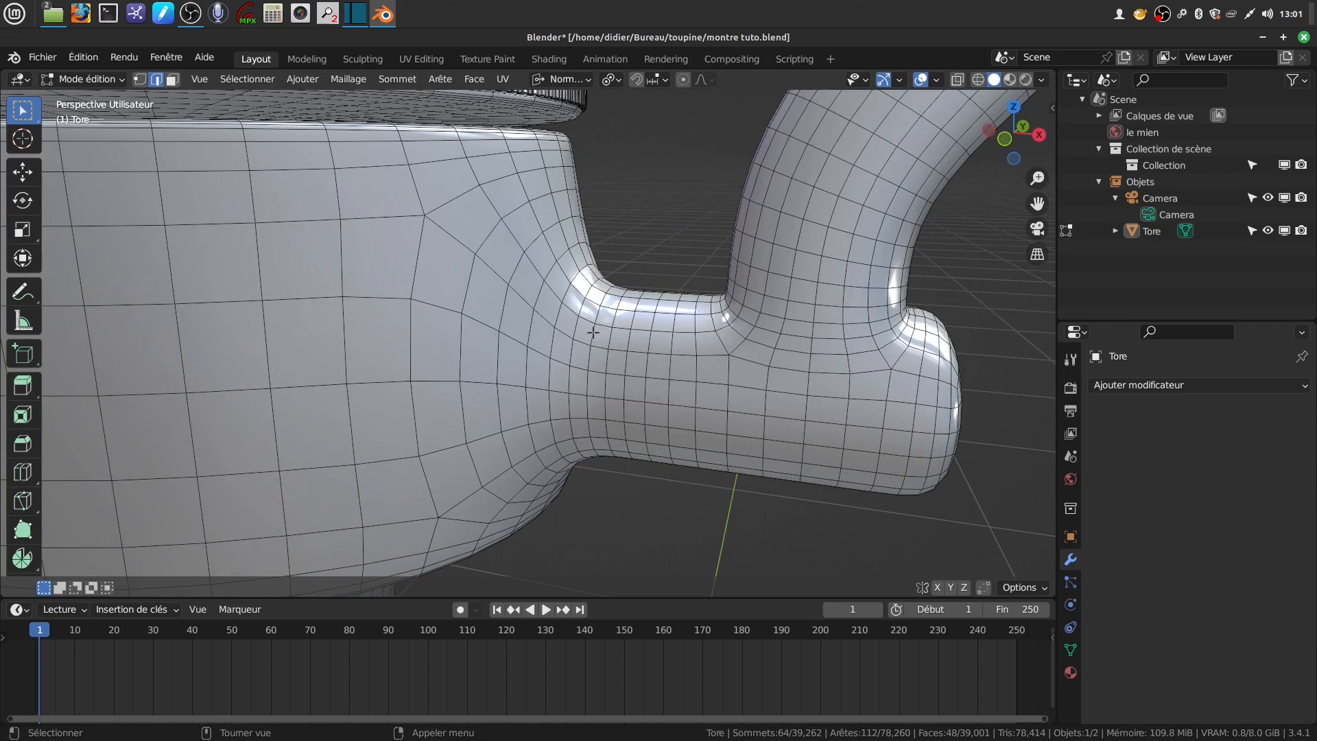
alt+click(596, 330)
middle_drag(671, 380, 643, 332)
middle_drag(756, 386, 731, 417)
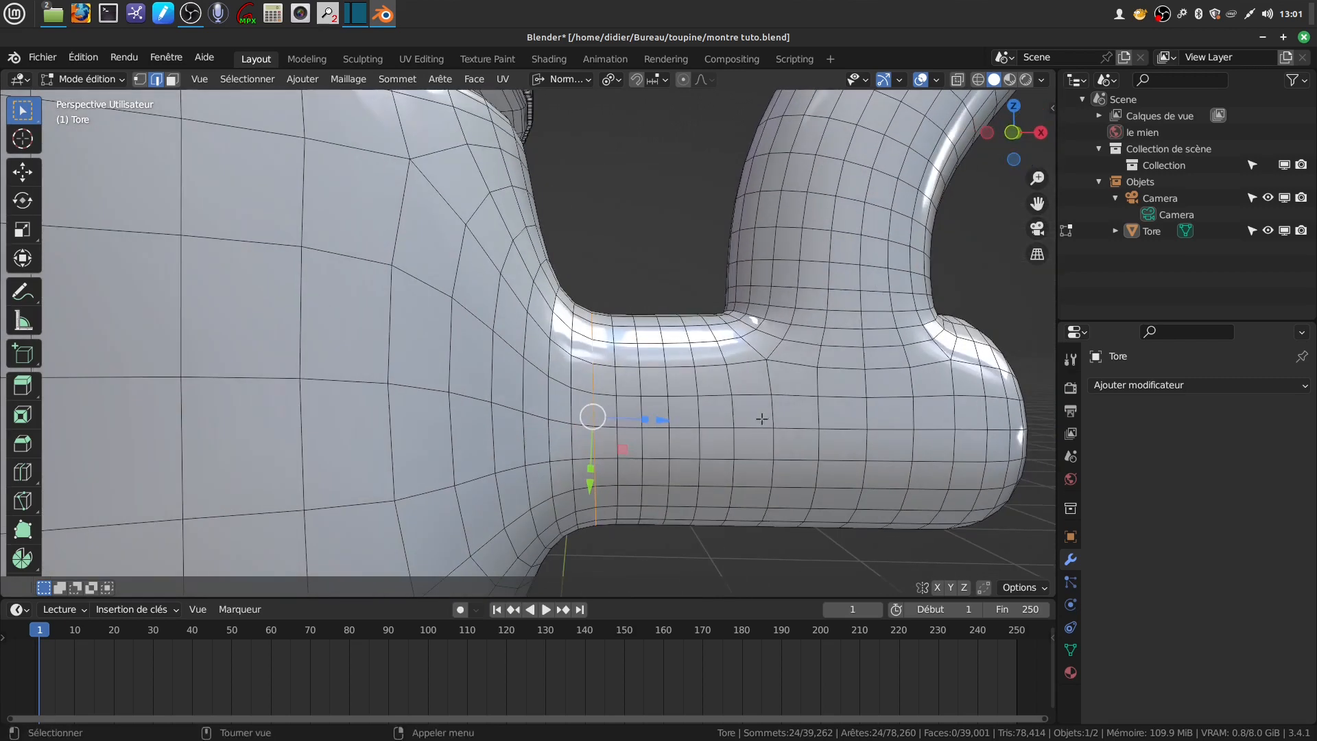
key(s)
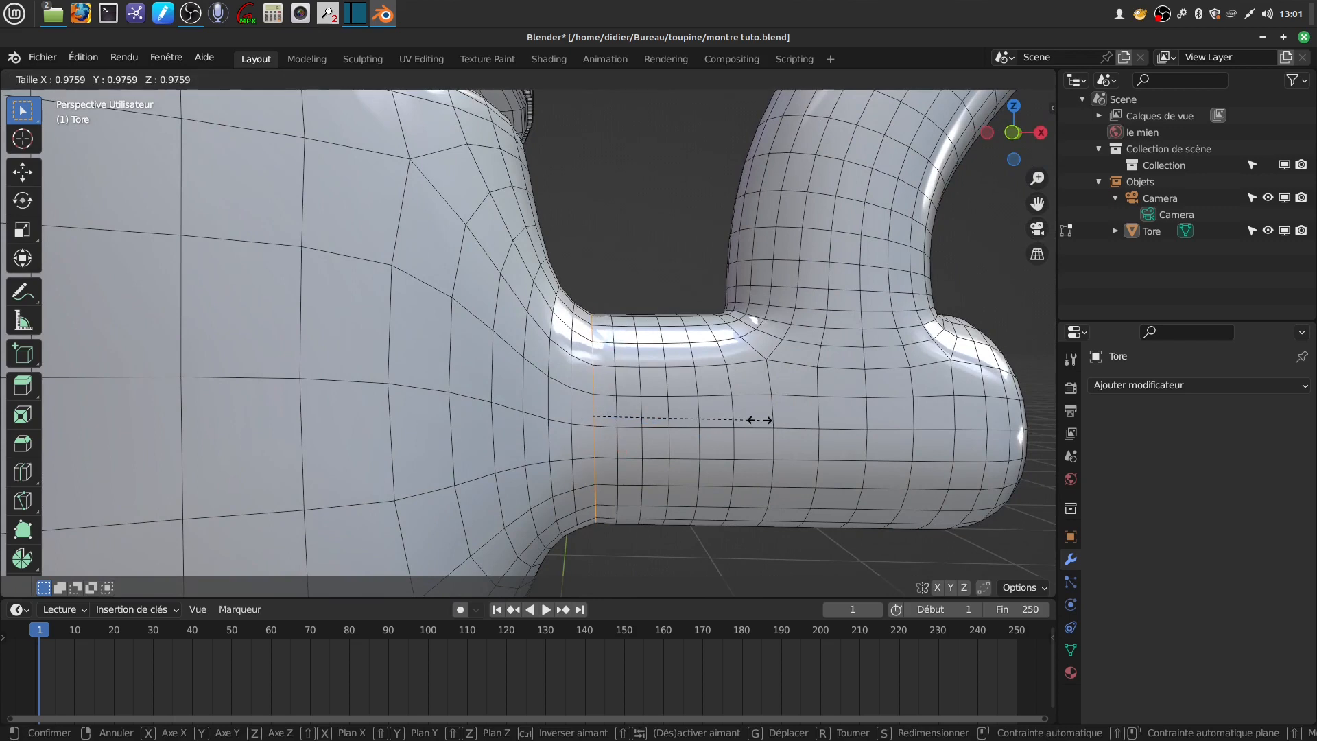
click(761, 420)
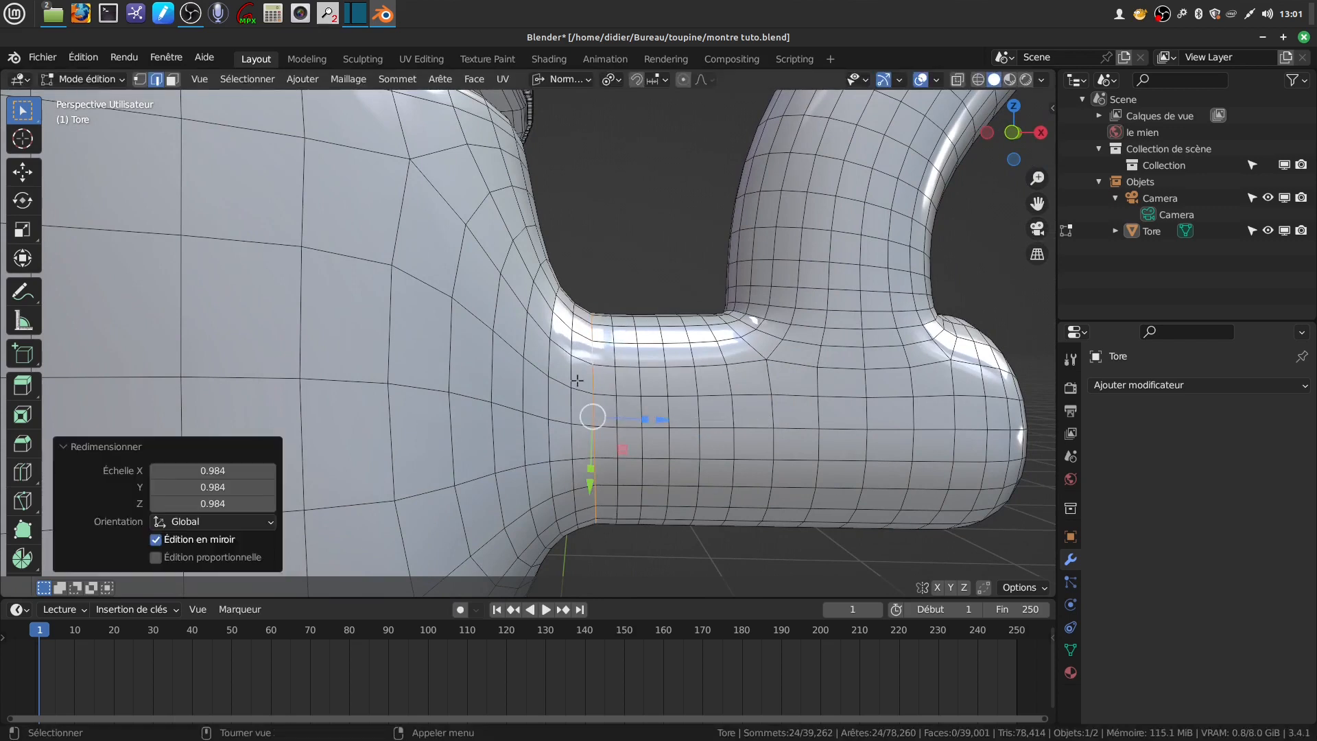
- Scale the neighbouring edge loop, one step closer to the housing at the lug's base, to 0.929
key(ctrl+z)
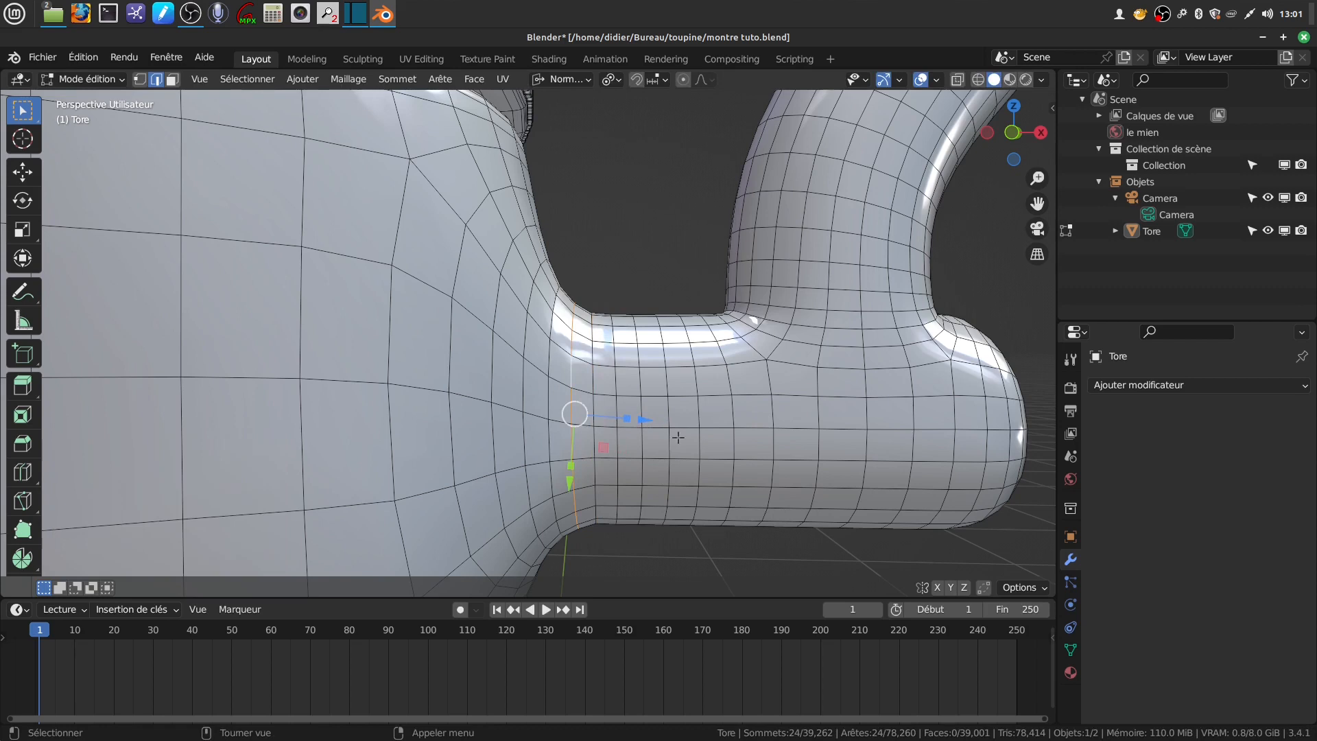
key(s)
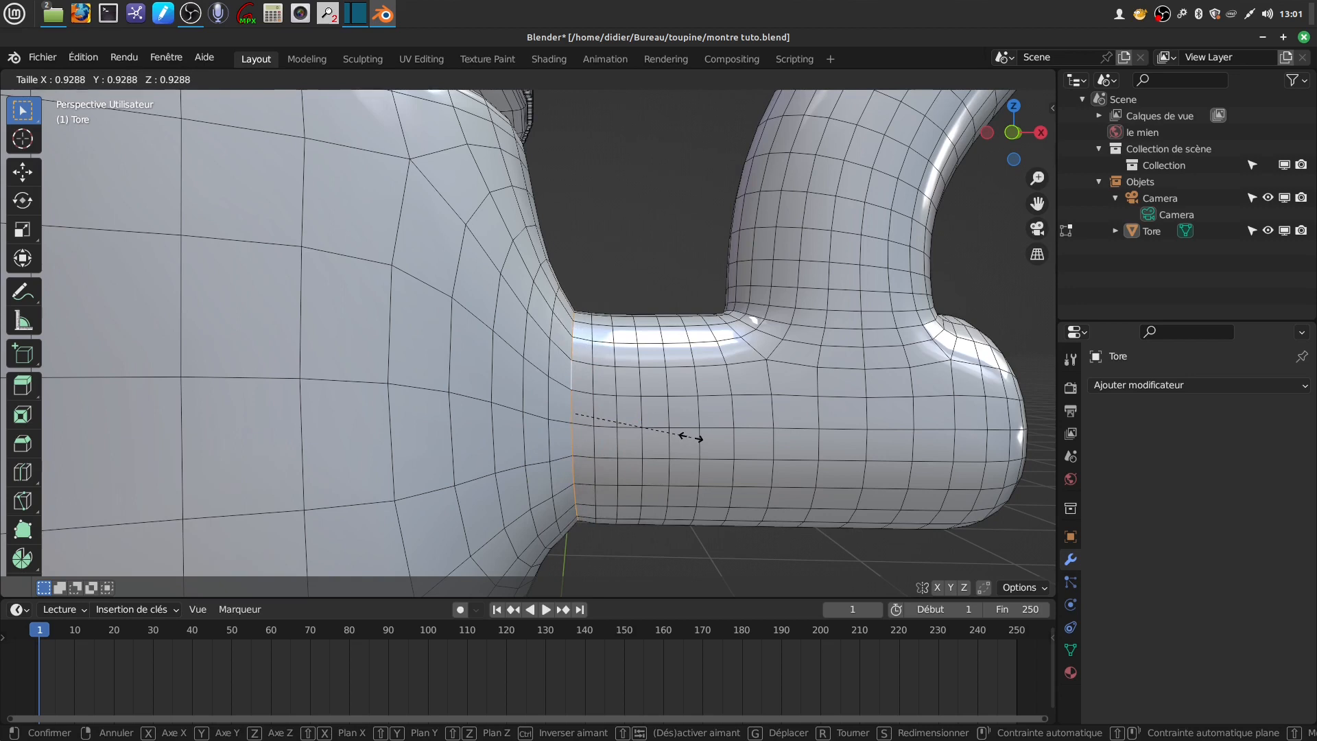
click(691, 437)
key(g)
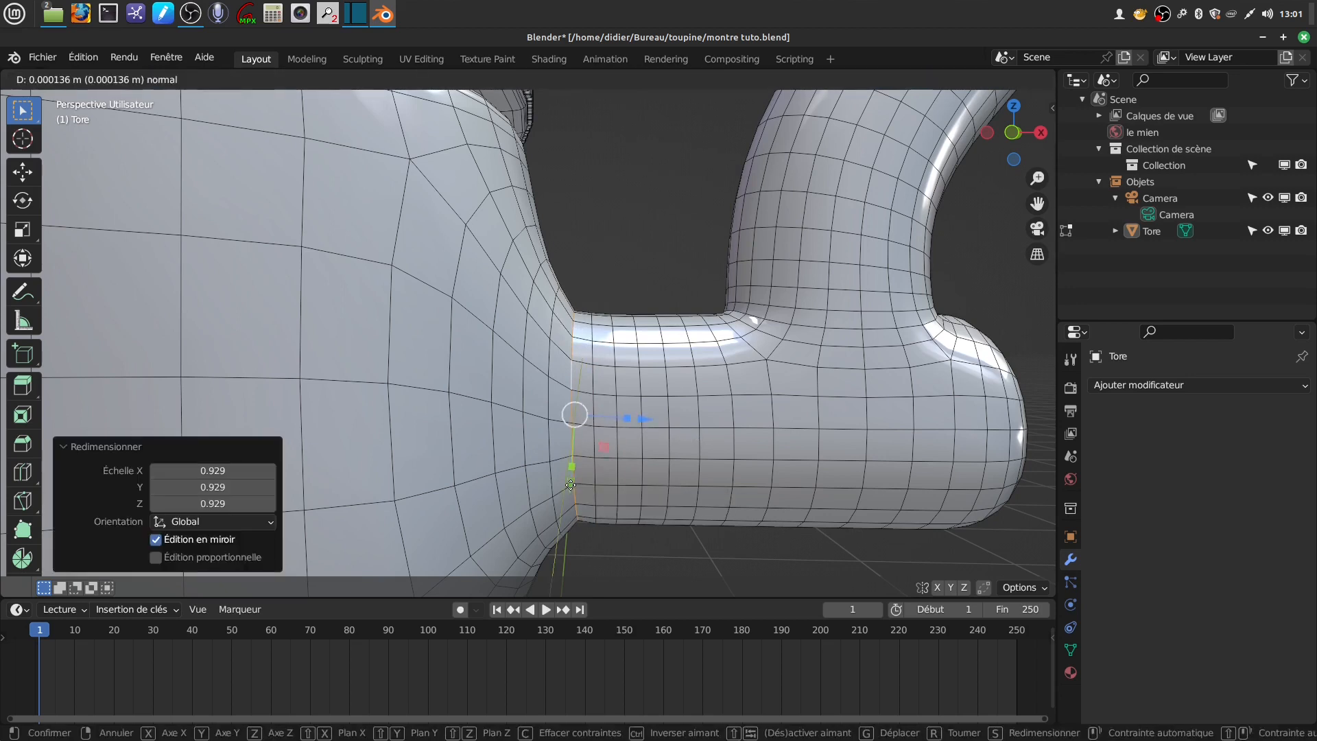
drag(569, 488, 570, 486)
key(ctrl+z)
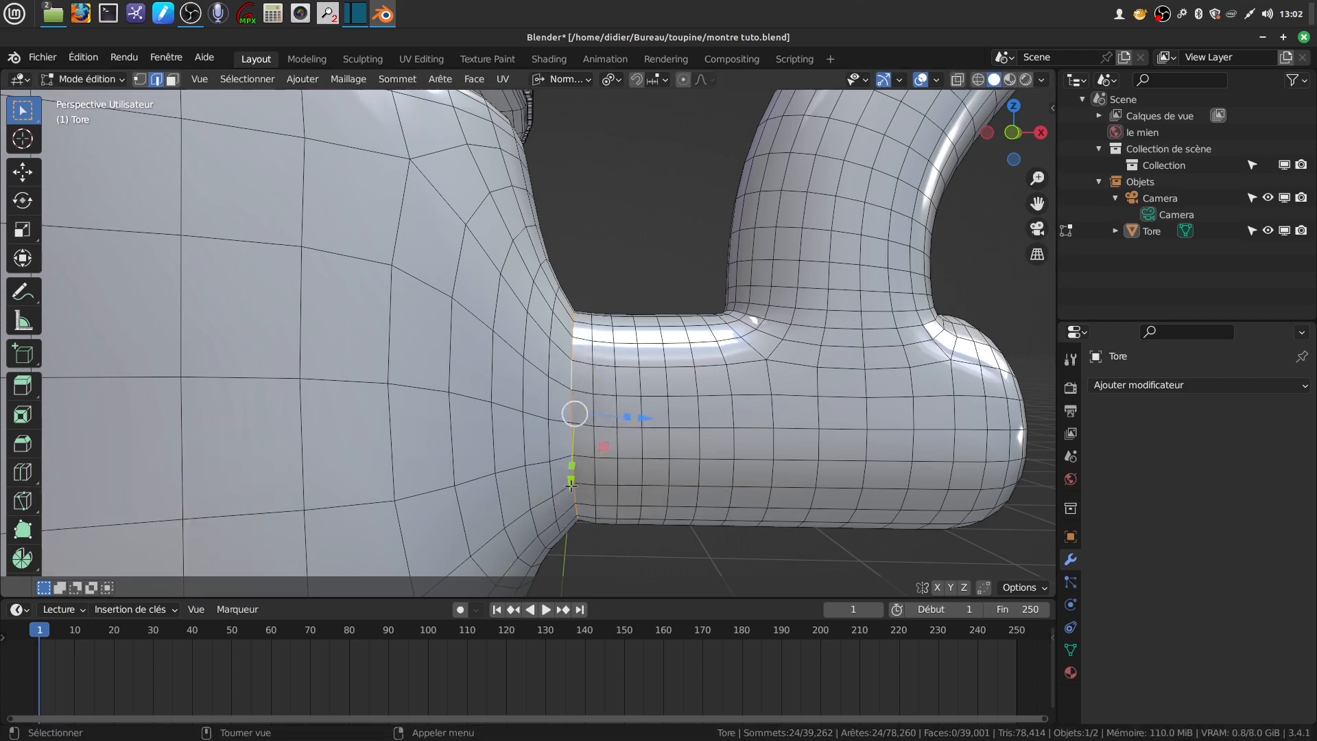
- Switch the transform orientation to Global, move the edge loop at the lug's base -0.000388 m along Z and scale it to 1.013
click(586, 81)
click(591, 84)
click(569, 127)
drag(574, 347, 571, 352)
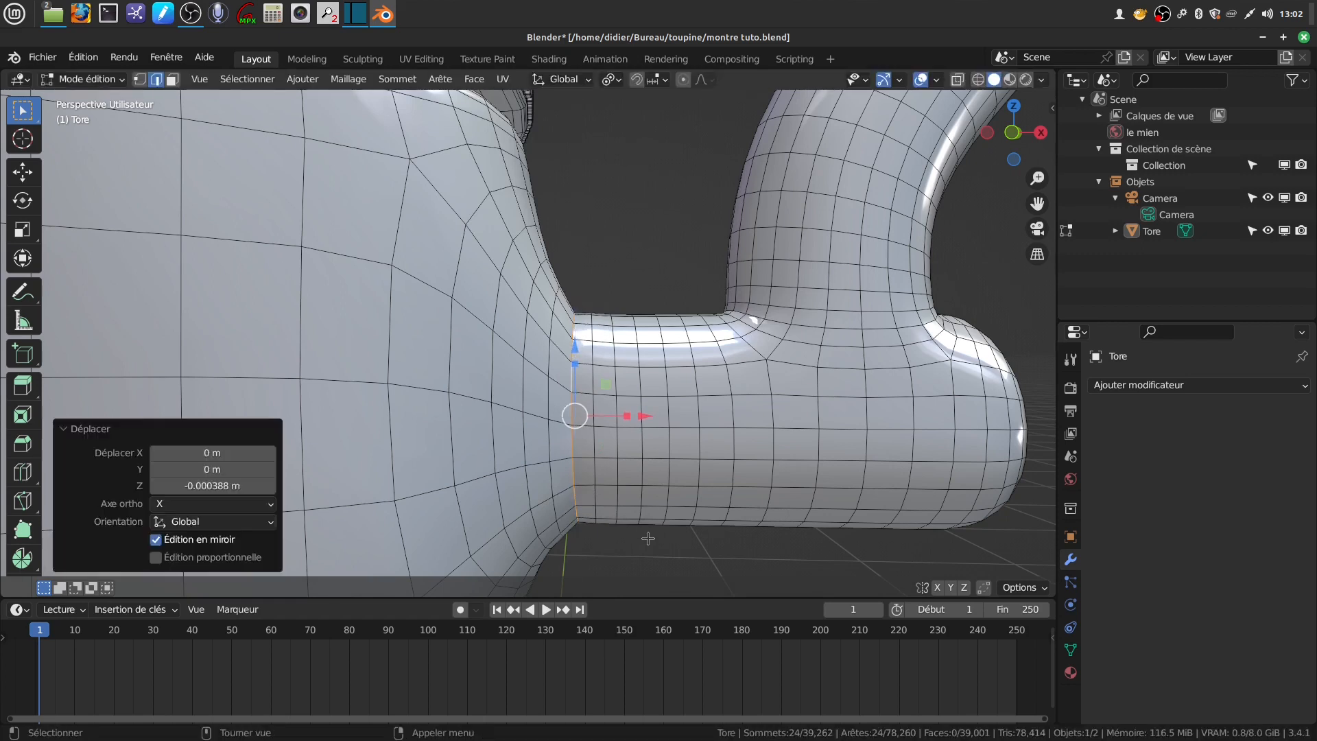
key(s)
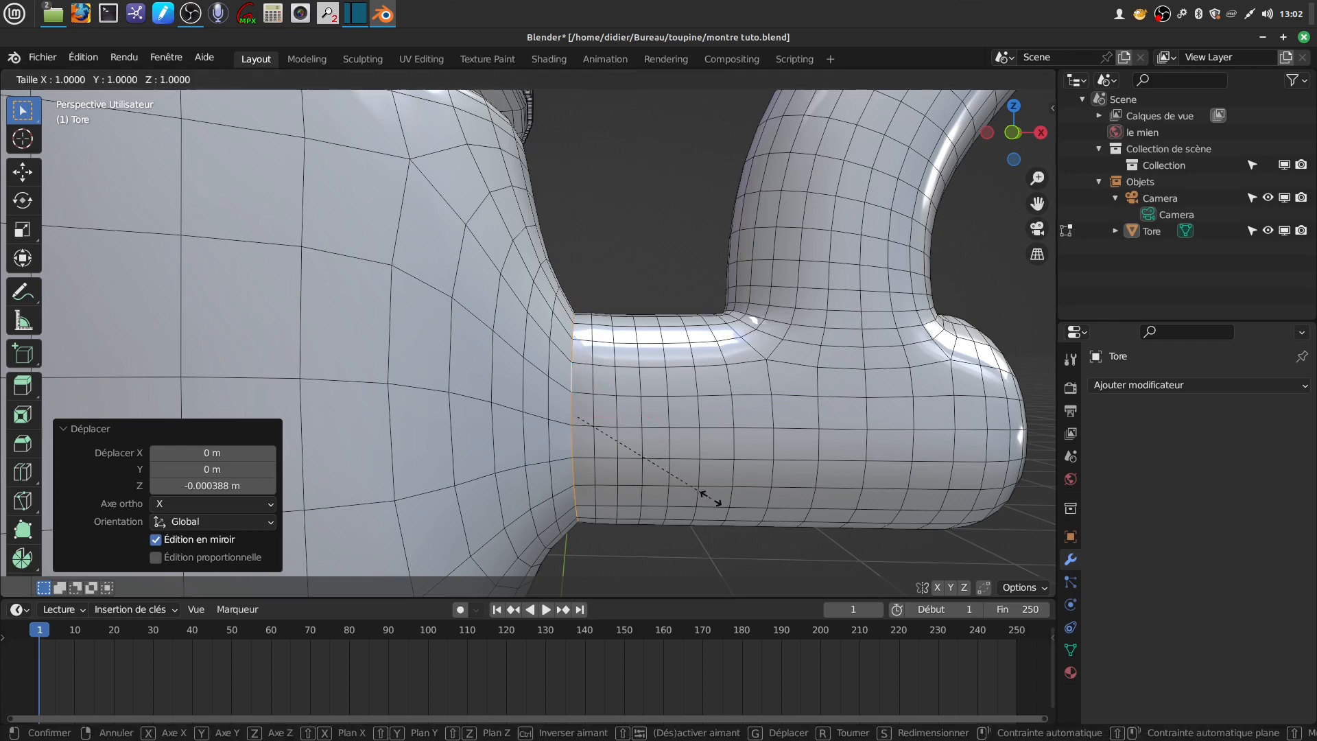
click(713, 499)
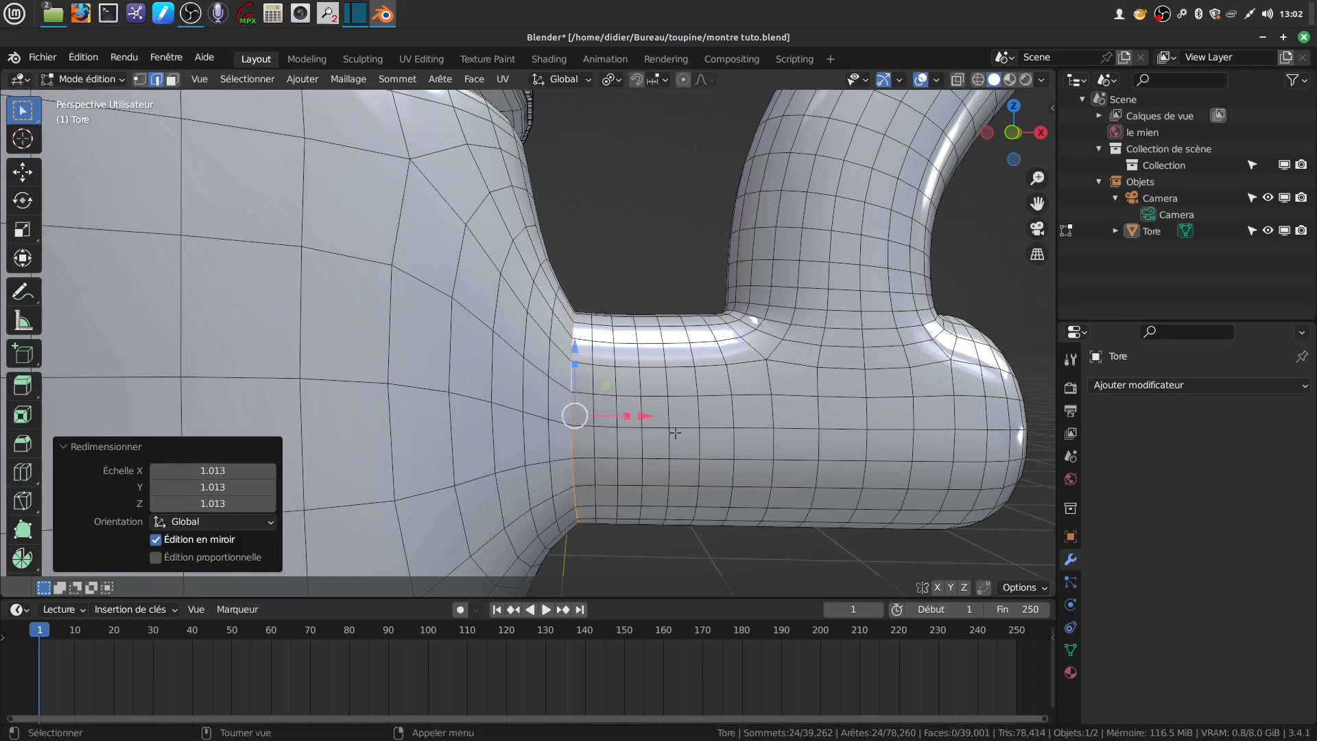
- Bevel the edge loop between the lug and the housing by 0.000432 m with 3 segments
middle_drag(713, 498, 636, 447)
scroll(637, 447, up, 2)
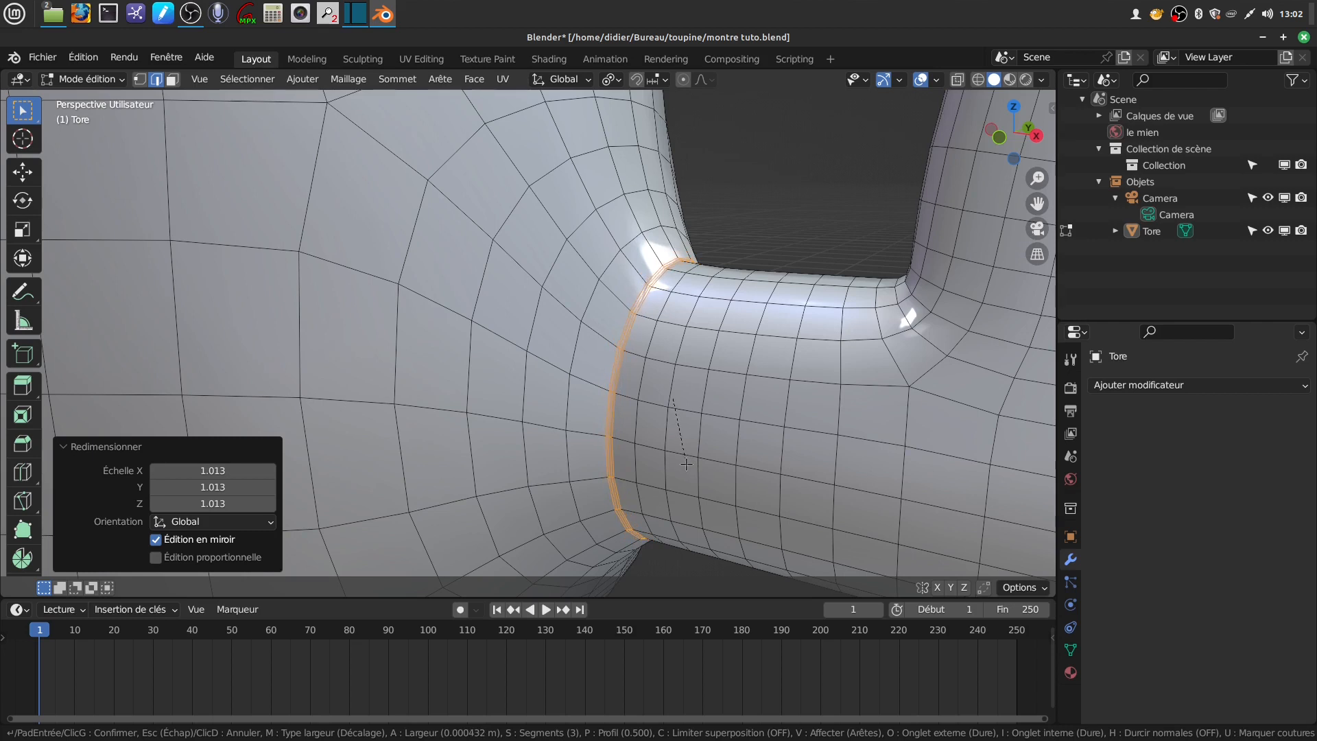
click(686, 465)
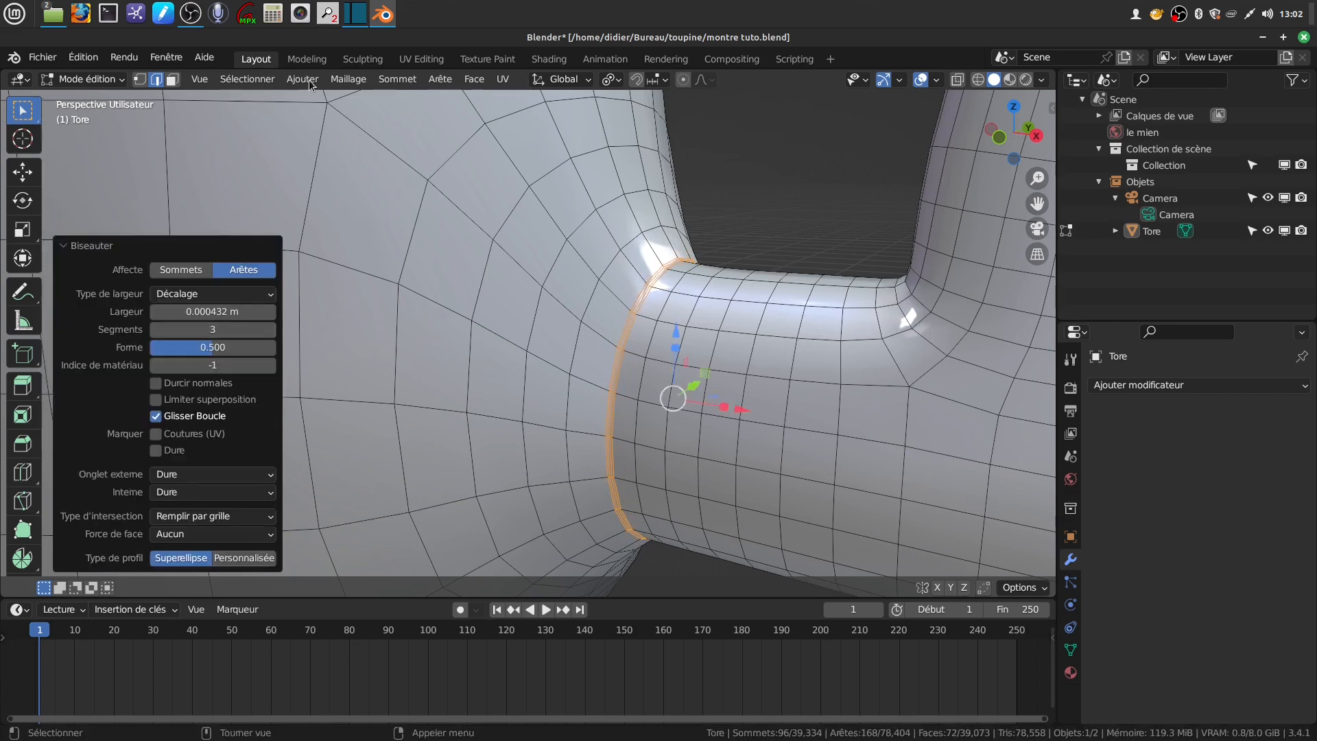
- Reduce the face selection to the middle ring of the bevel, extrude it in place and move it -0.001976 m along X to form a groove
click(172, 80)
scroll(655, 374, up, 1)
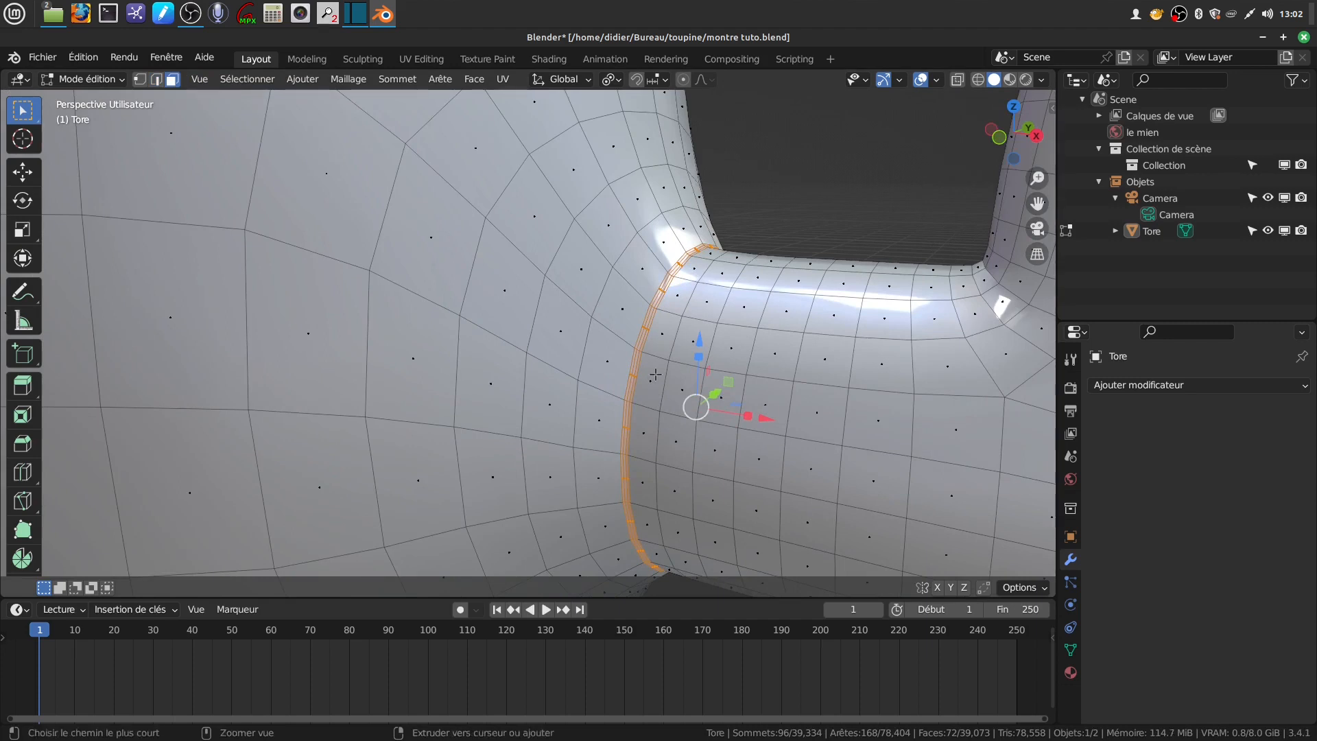
key(ctrl+KP_Subtract)
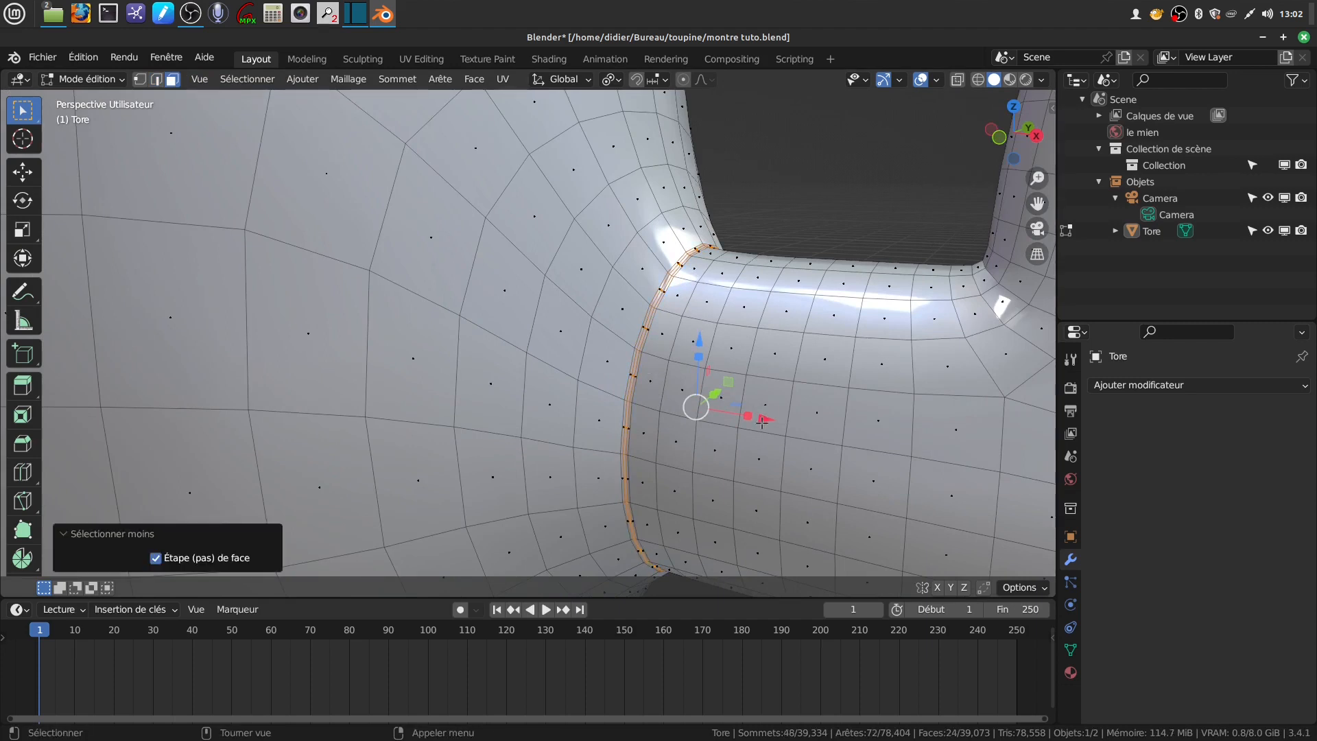
key(e)
key(Escape)
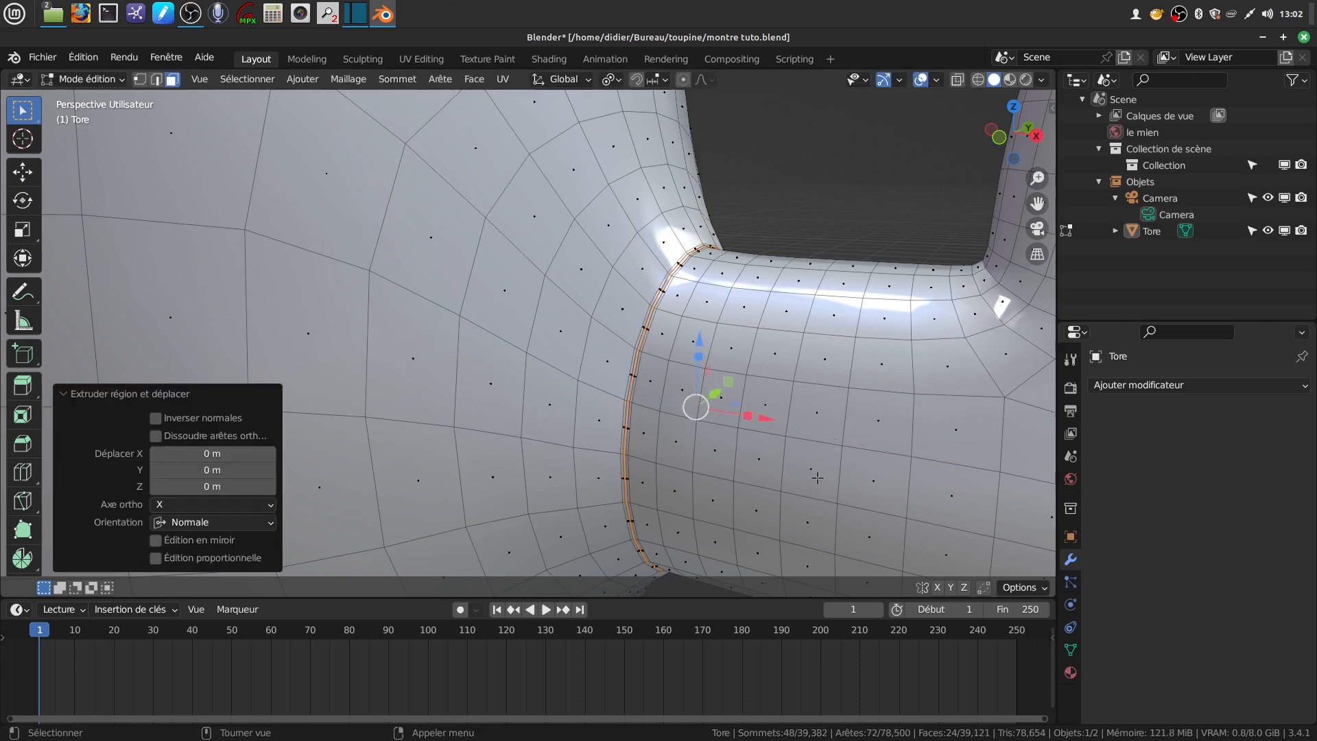
key(g)
key(x)
click(720, 391)
- Bevel the groove's edge loop on the housing side by 0.000176 m with 3 segments and return to object mode
scroll(720, 390, up, 4)
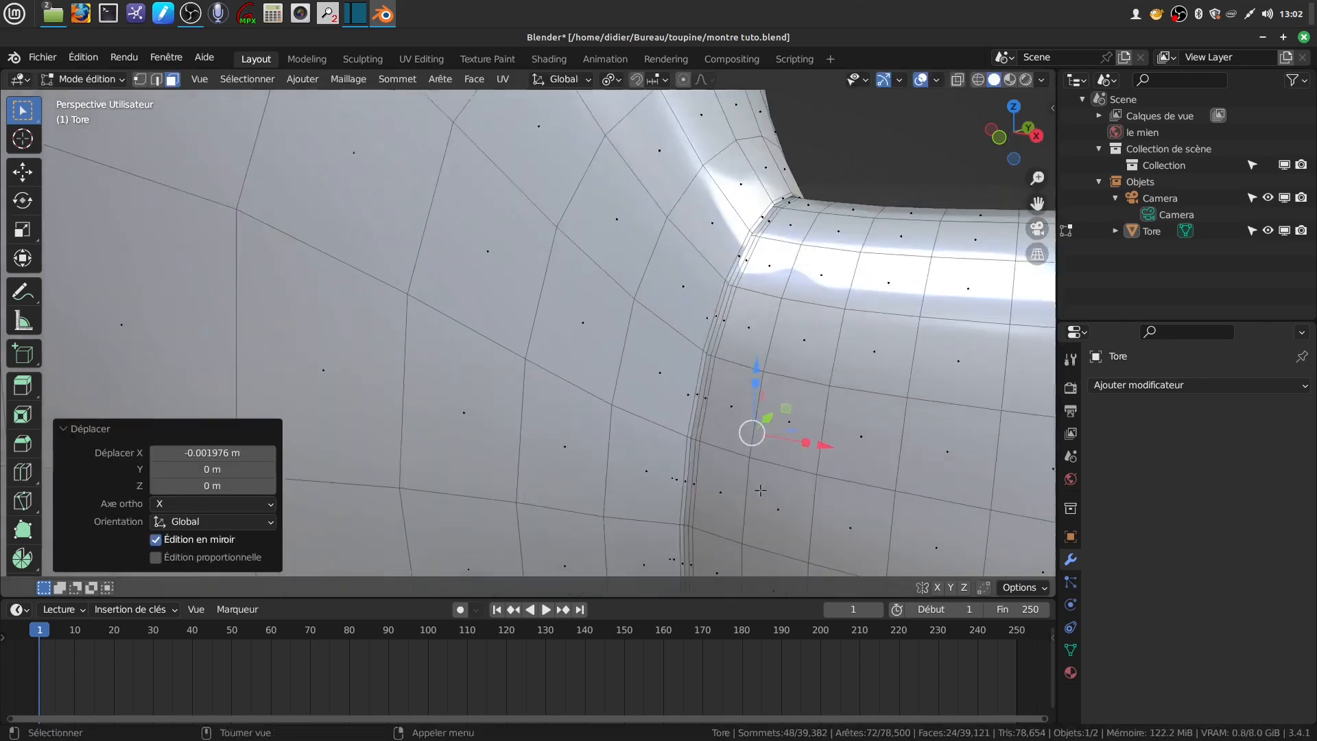
middle_drag(720, 391, 607, 426)
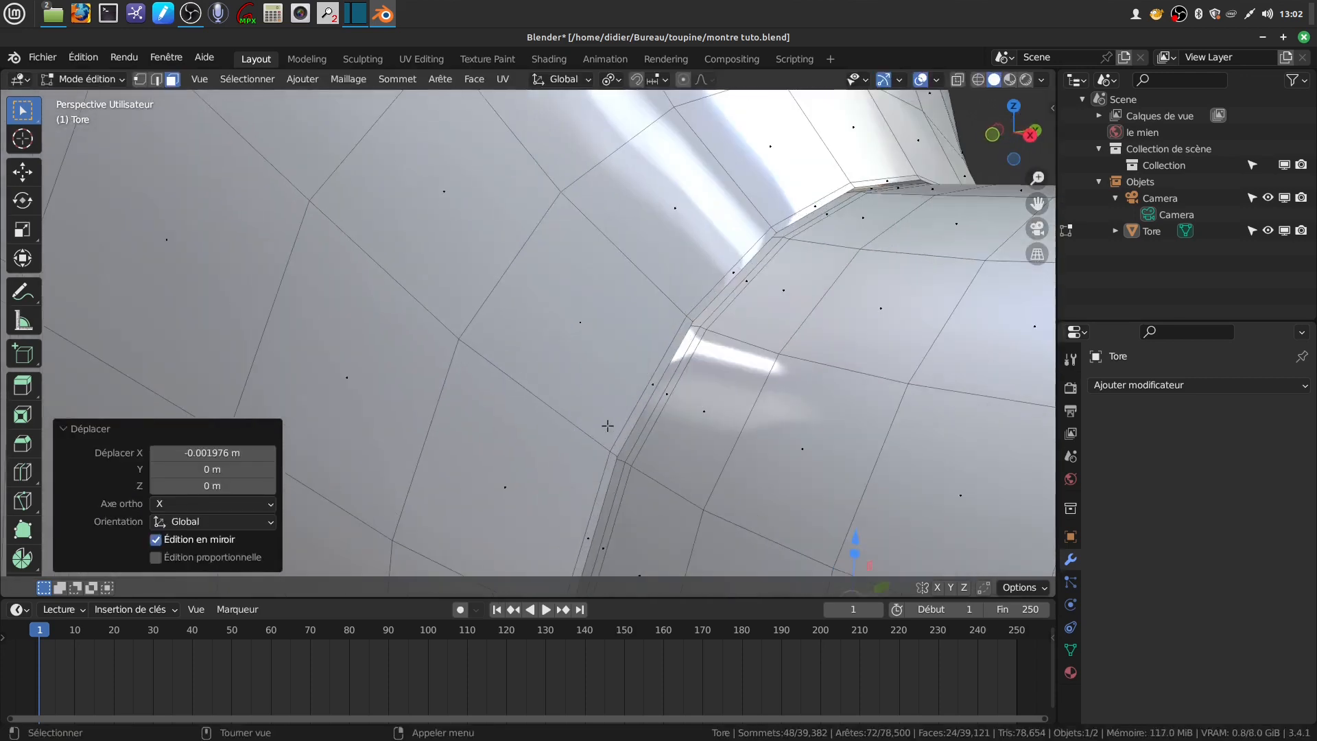
click(156, 79)
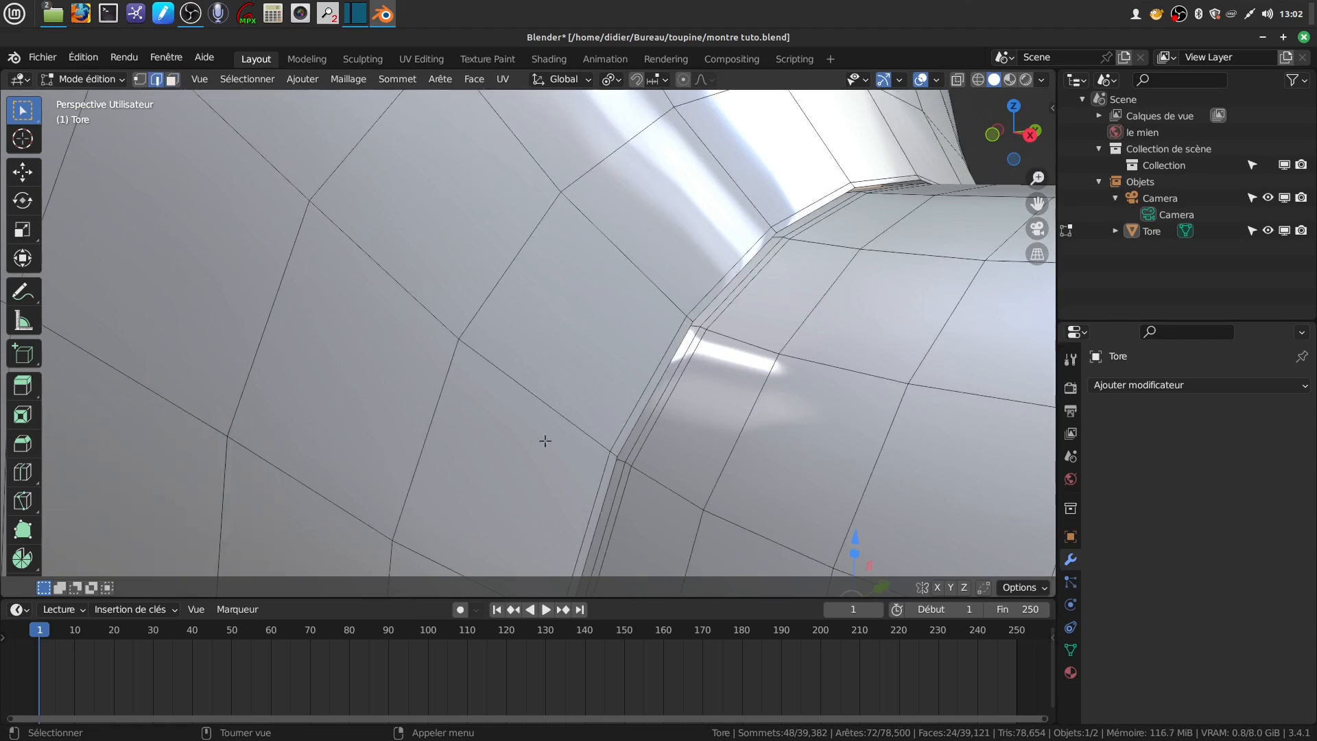
alt+click(625, 438)
key(ctrl+b)
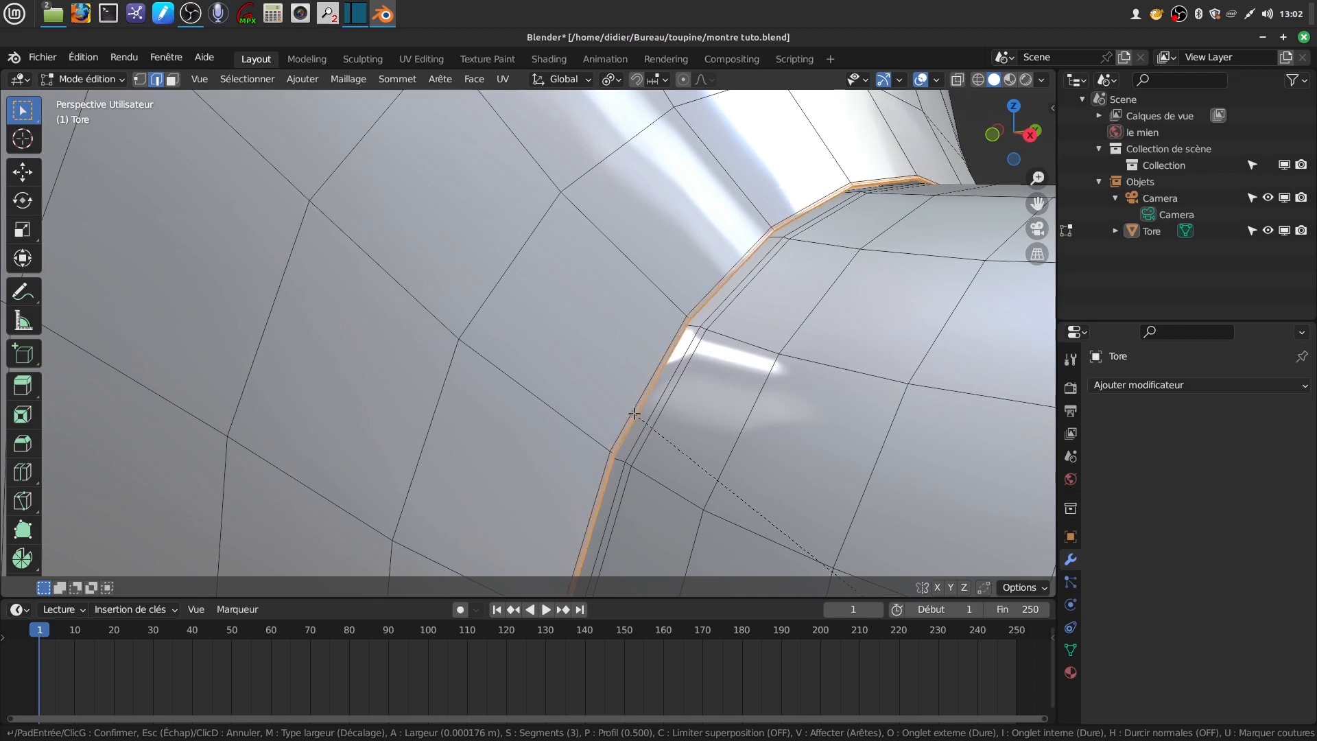
click(633, 413)
scroll(638, 419, down, 8)
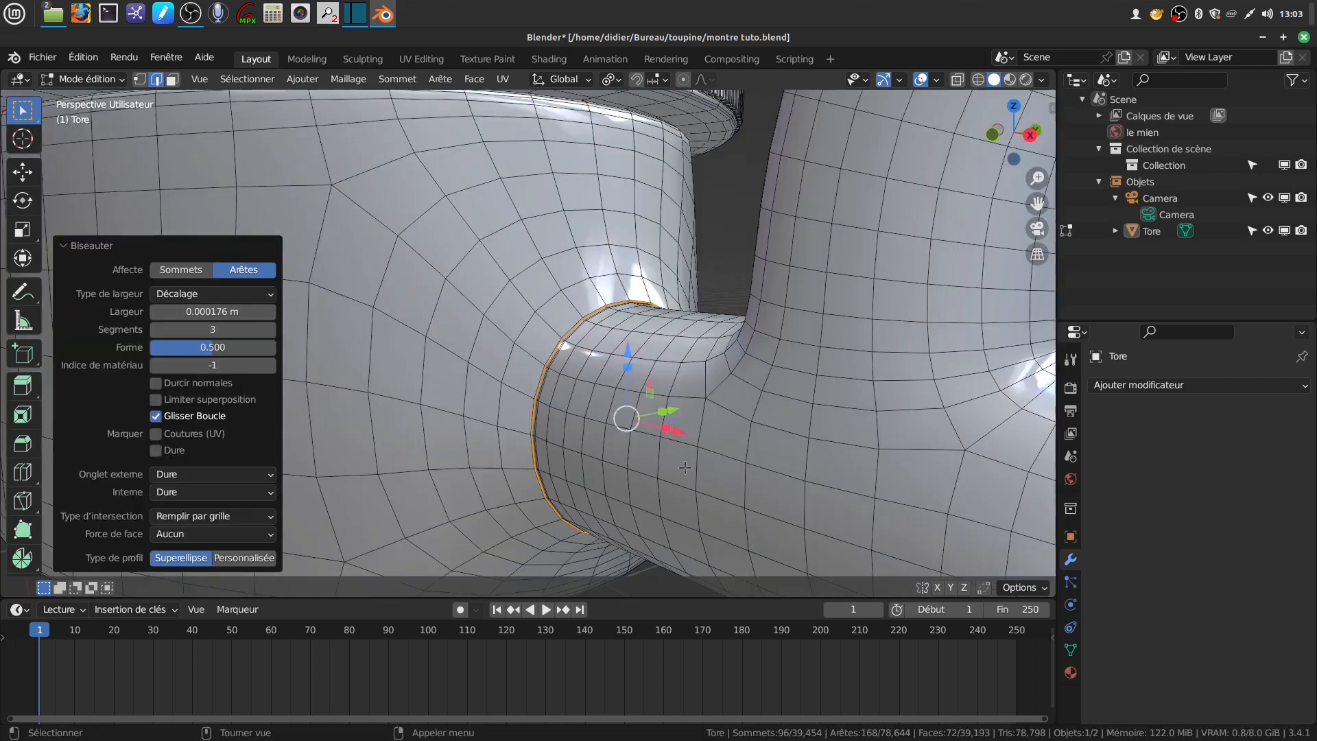
key(Tab)
- In edit mode, scale the edge loop near the base of the opposite lug to 0.973
scroll(717, 423, down, 4)
middle_drag(717, 422, 619, 337)
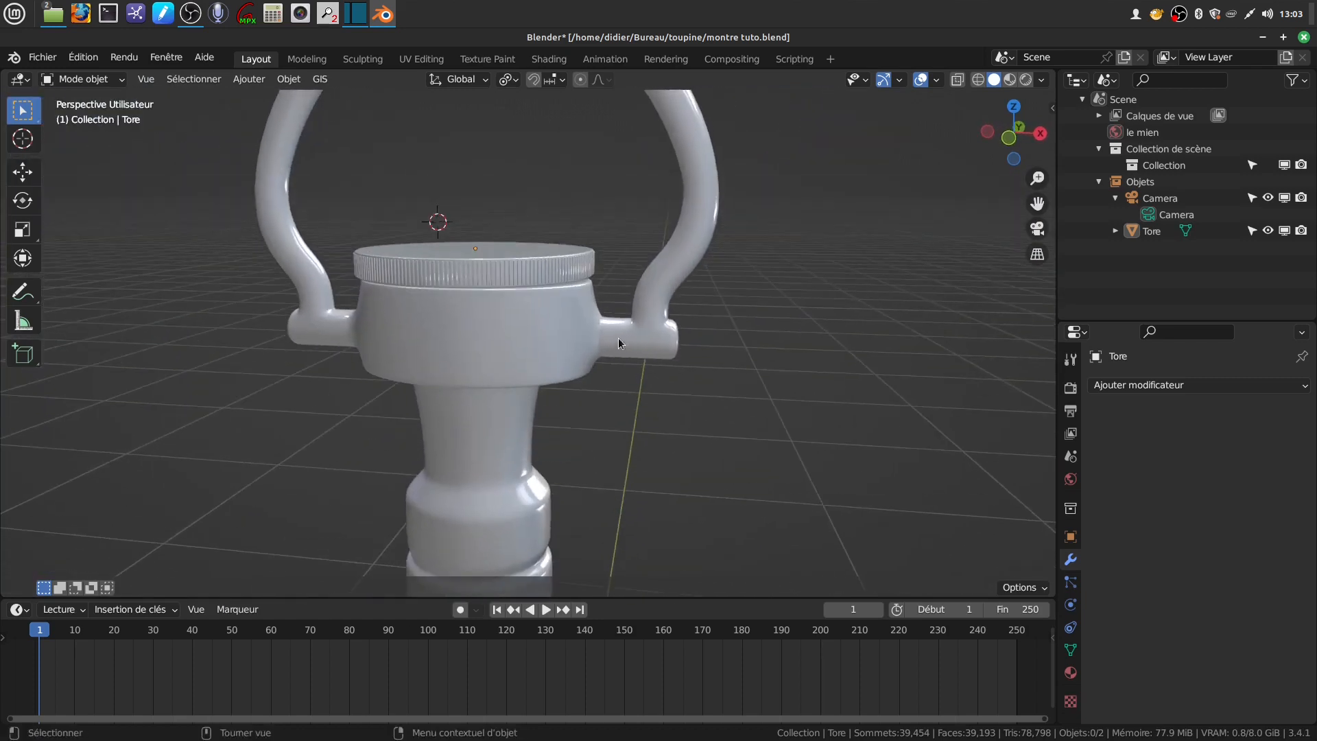
scroll(534, 378, up, 2)
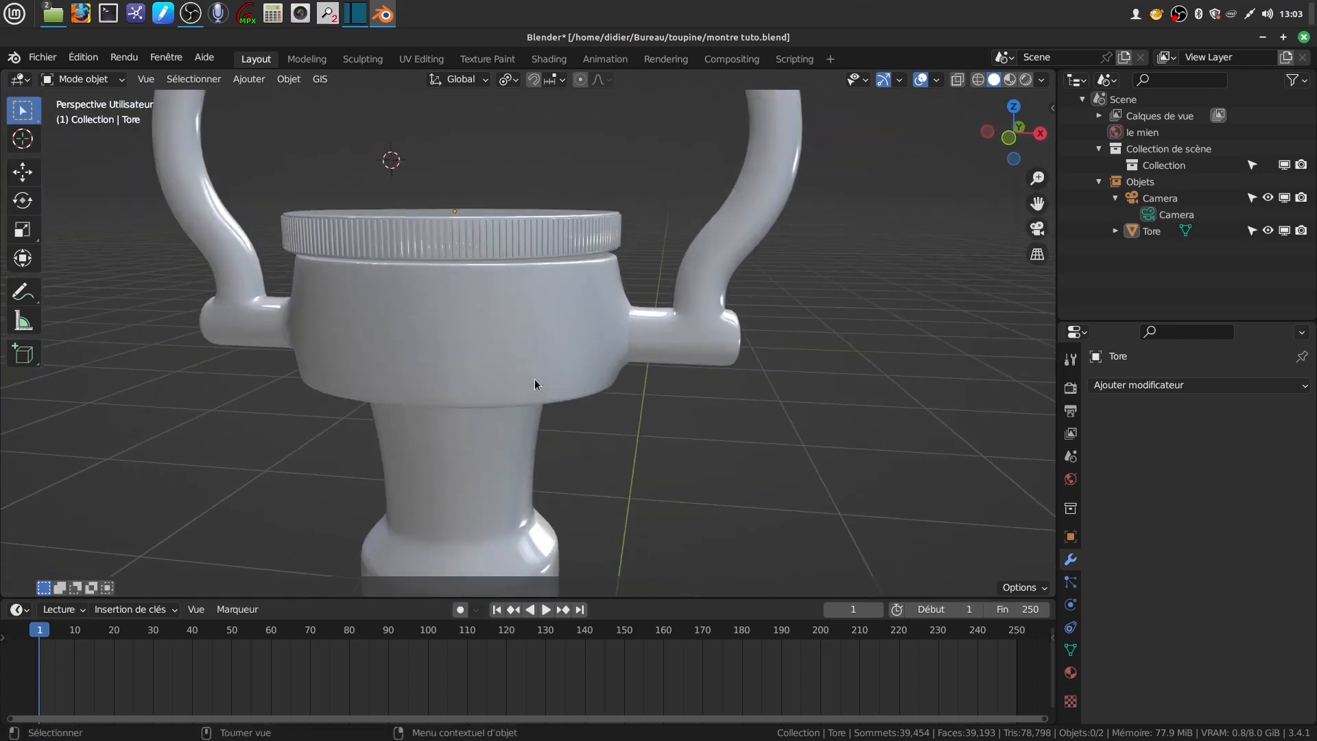
middle_drag(533, 378, 612, 380)
shift+middle_drag(391, 398, 666, 417)
scroll(508, 495, up, 1)
scroll(509, 490, up, 3)
shift+middle_drag(511, 470, 531, 424)
key(Tab)
scroll(518, 439, up, 4)
middle_drag(489, 462, 440, 421)
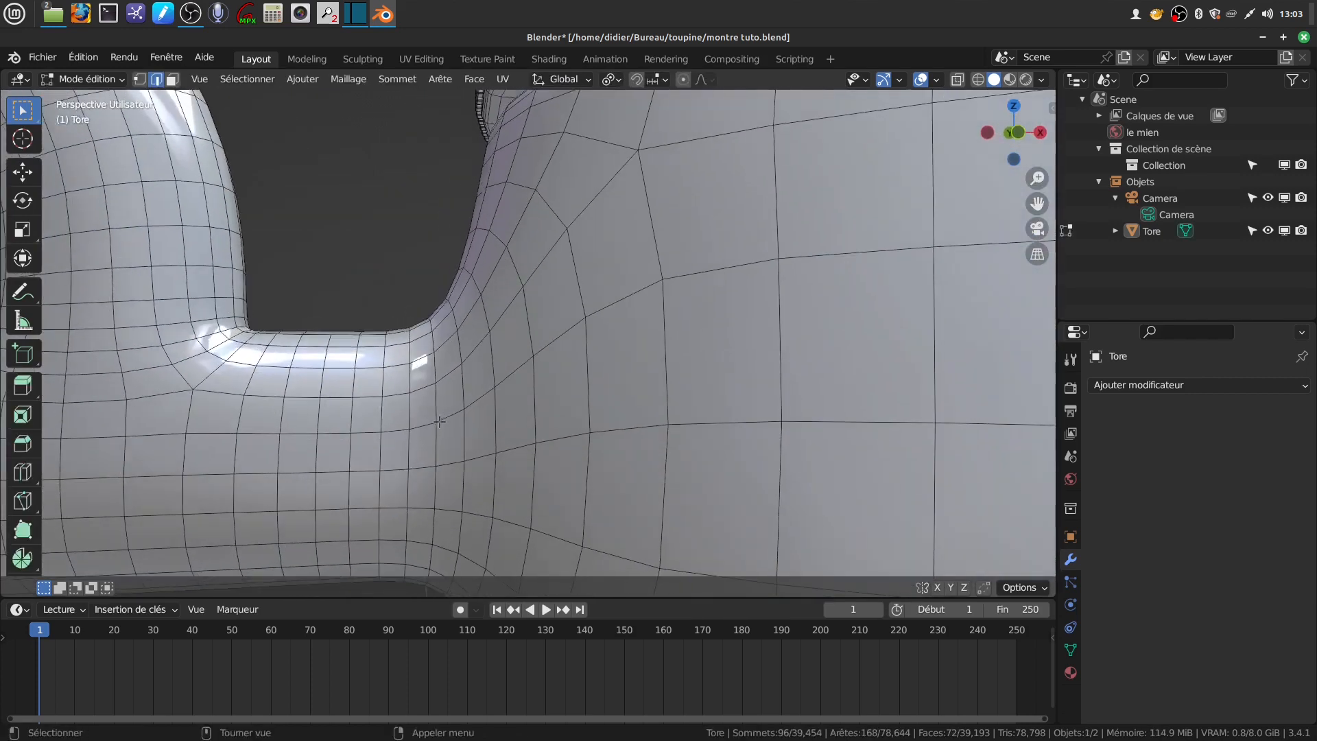
alt+click(408, 450)
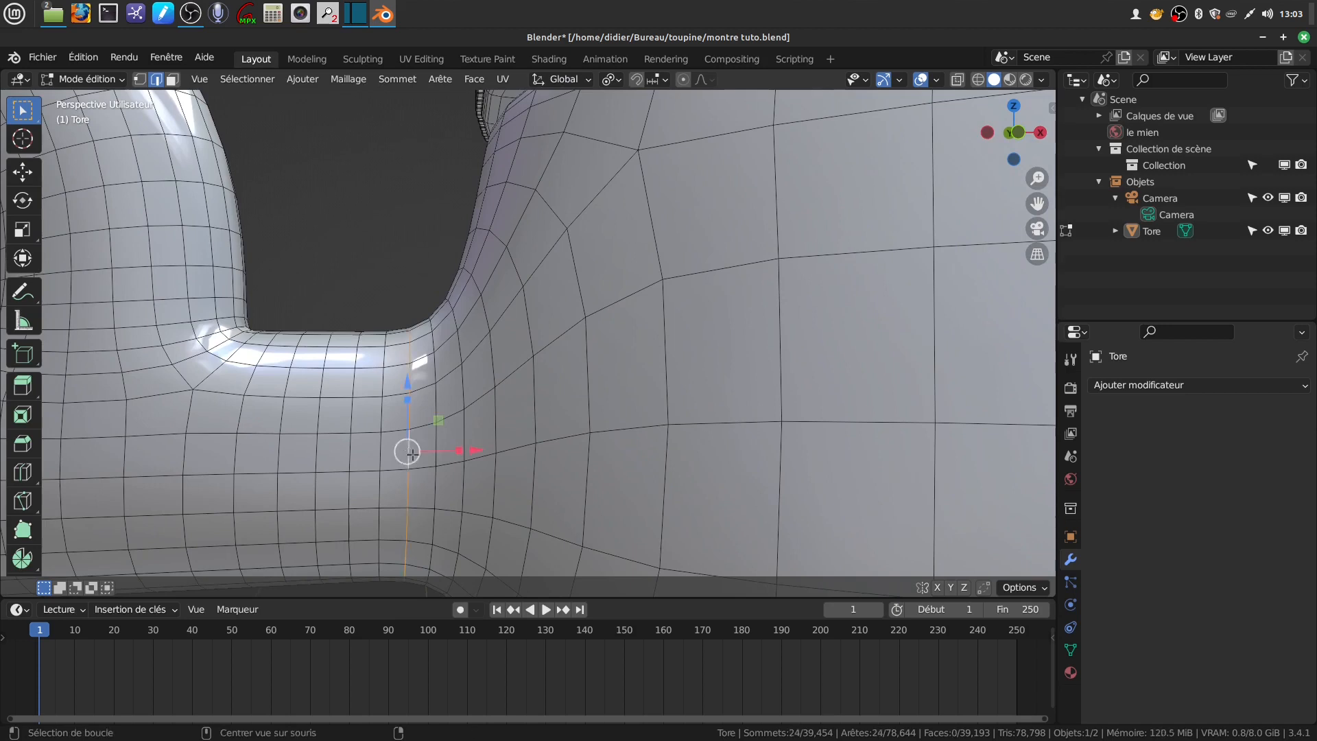
key(s)
click(508, 498)
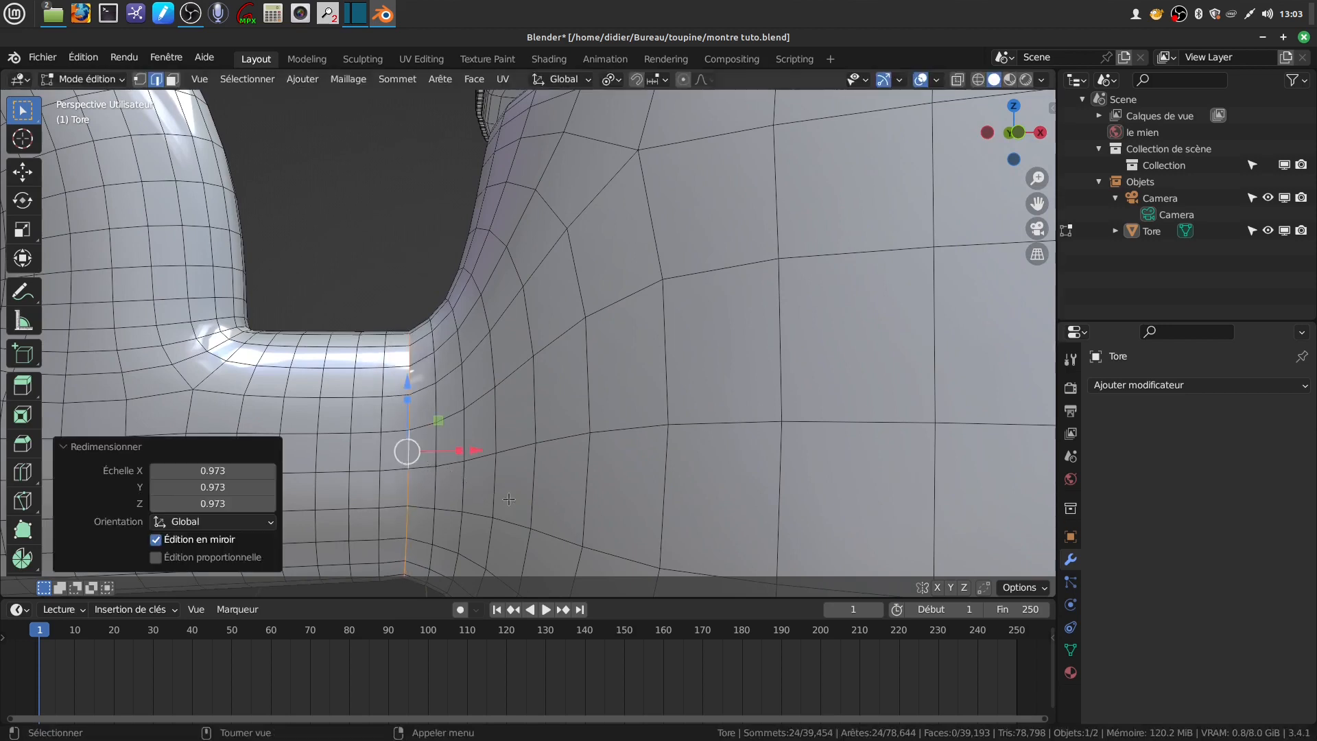
- Scale the adjacent edge loop, where the opposite lug meets the housing, to 0.909
alt+click(436, 496)
key(s)
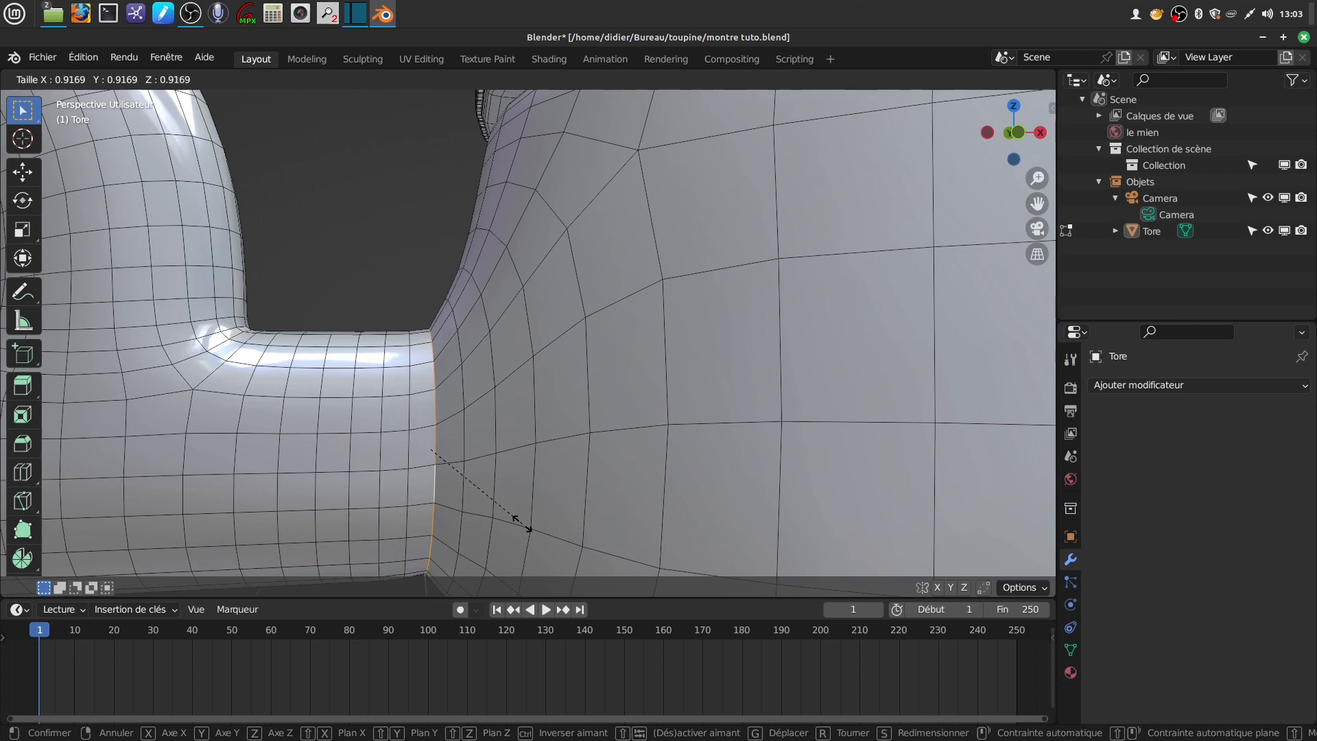
click(514, 524)
- Move the junction edge loop of the opposite lug -0.00044 m along Z and scale it to 1.025
shift+middle_drag(514, 524, 528, 436)
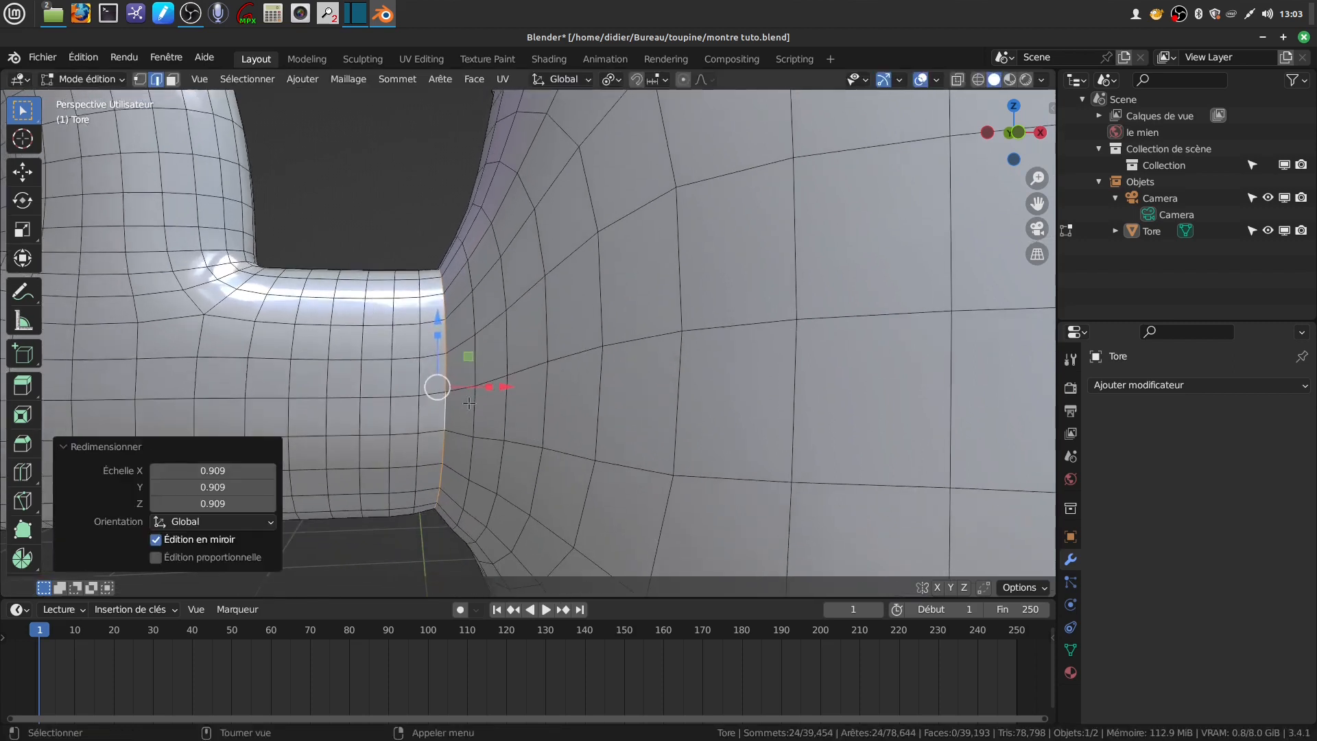
drag(437, 314, 437, 315)
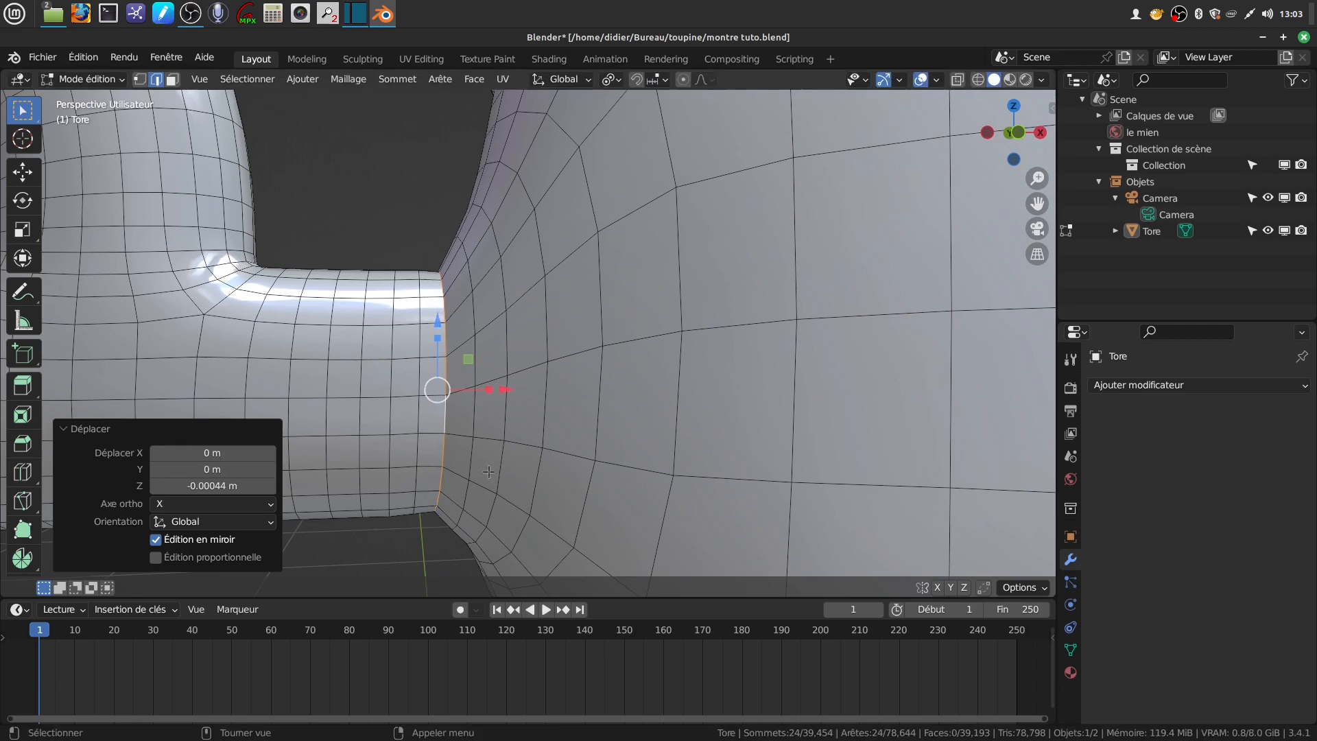
key(s)
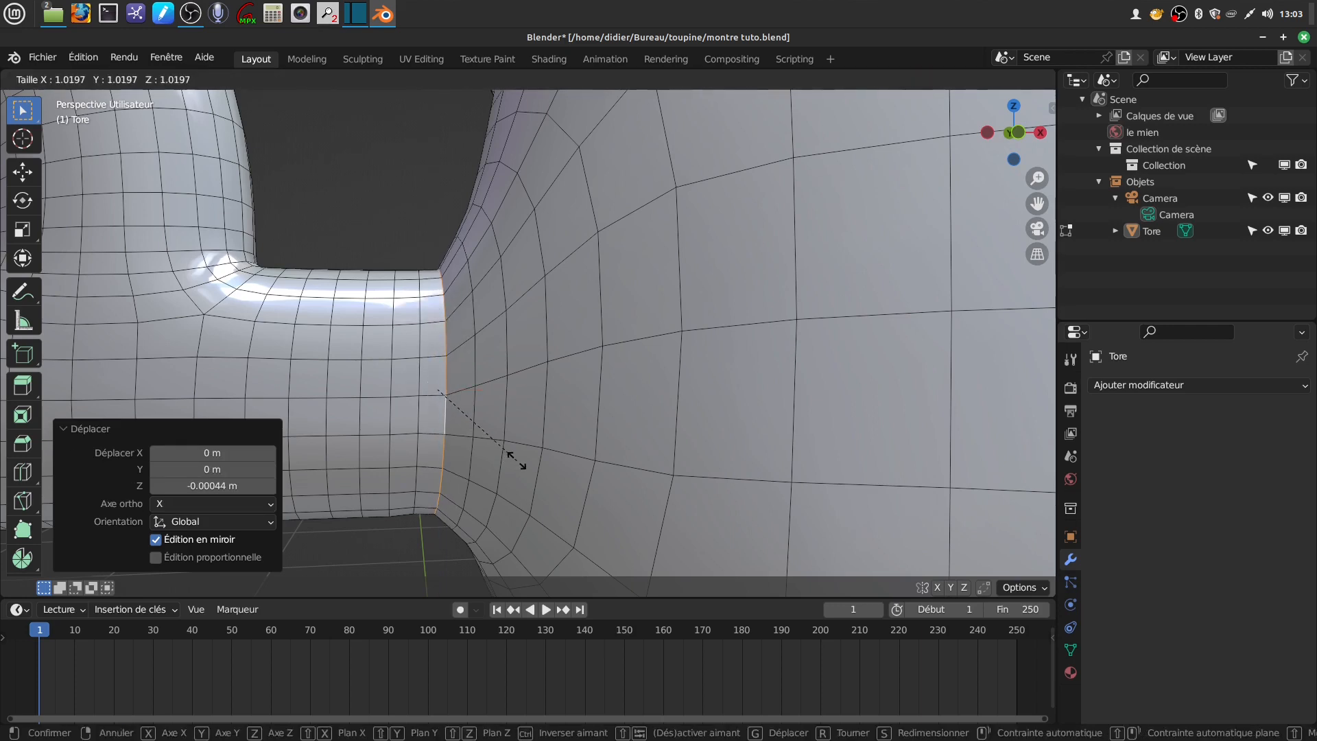
click(517, 460)
- Bevel the edge loop between the opposite lug and the housing by 0.000416 m with 3 segments
middle_drag(462, 456, 520, 378)
key(ctrl+b)
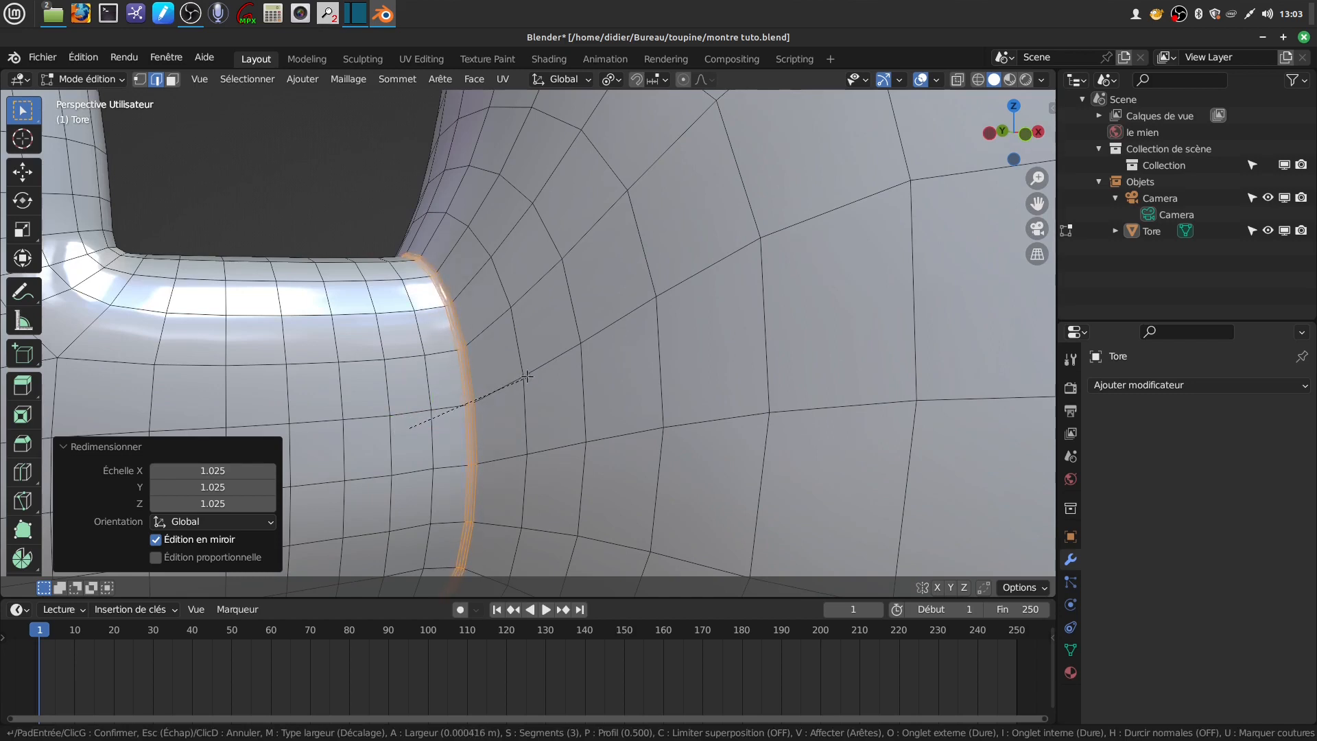
click(527, 377)
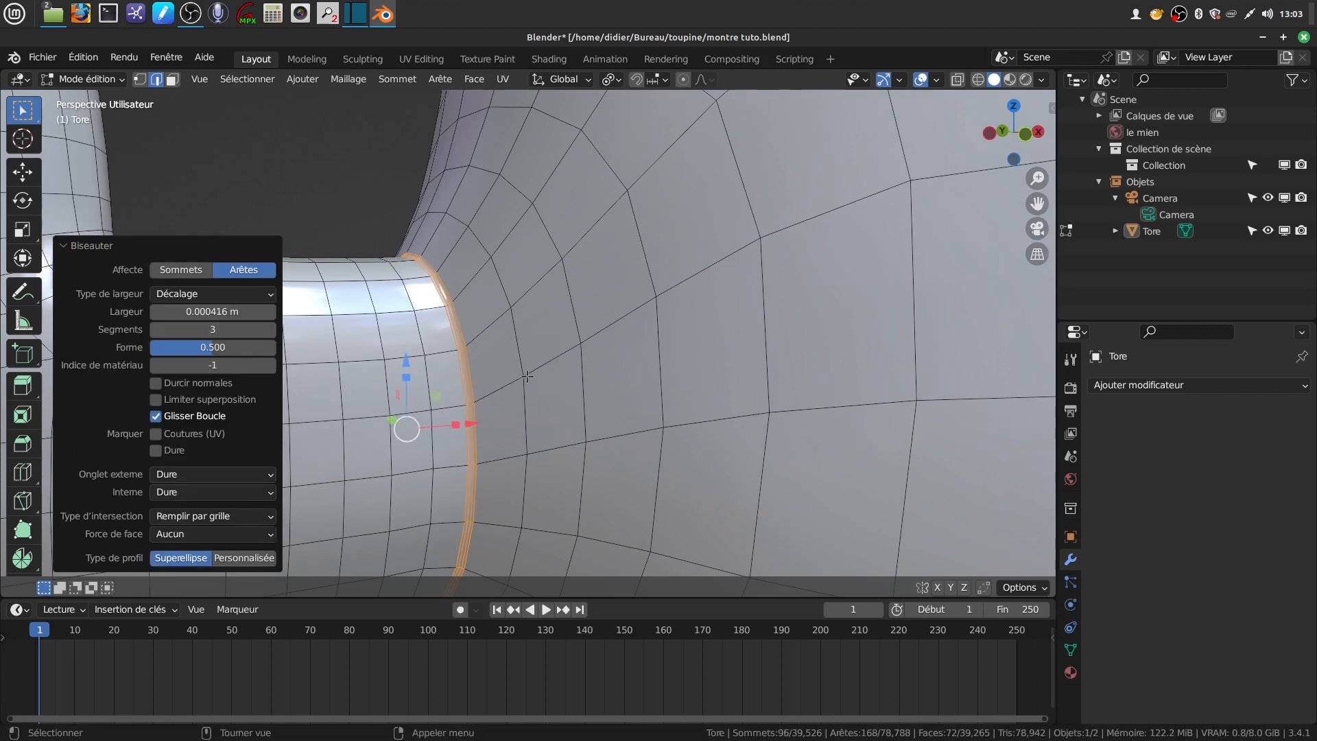
- Reduce the face selection to the middle ring of this bevel, extrude it in place and move it 0.00307 m along X into the housing
click(168, 81)
scroll(592, 409, up, 1)
key(ctrl+KP_Add)
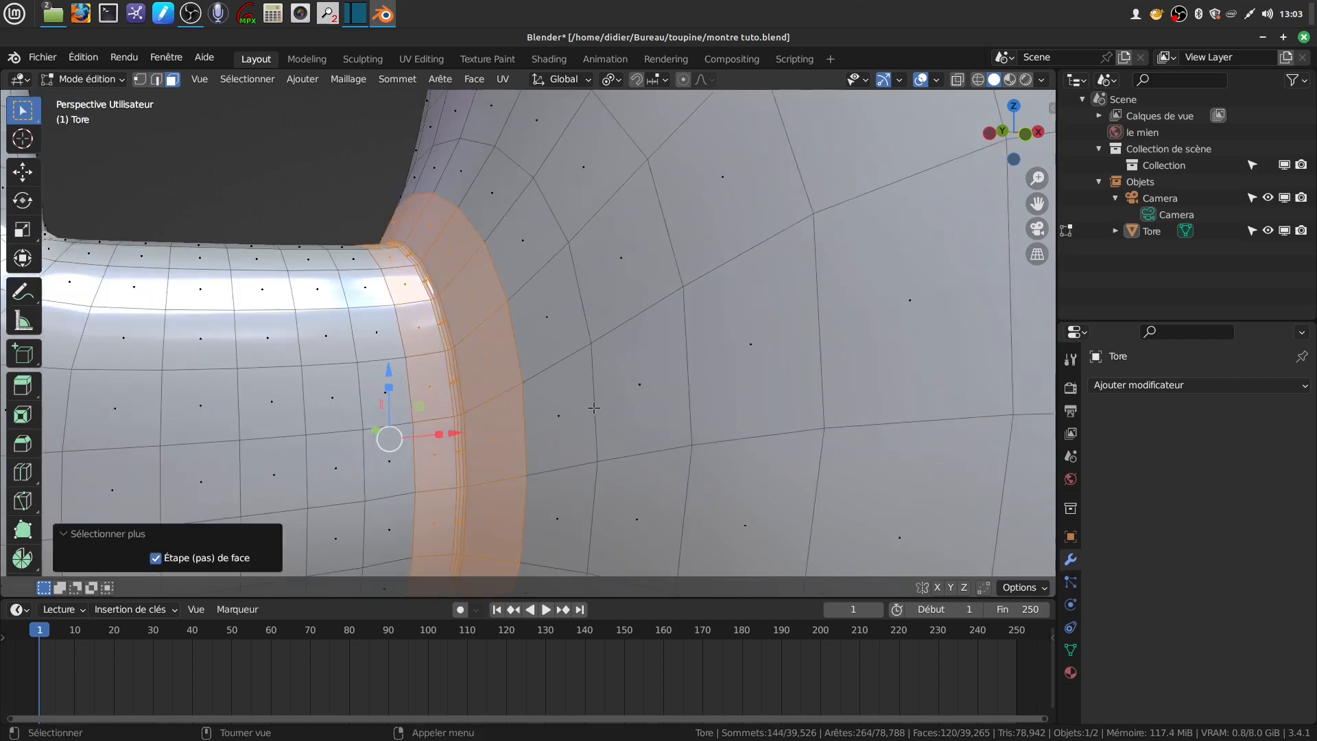
key(ctrl)
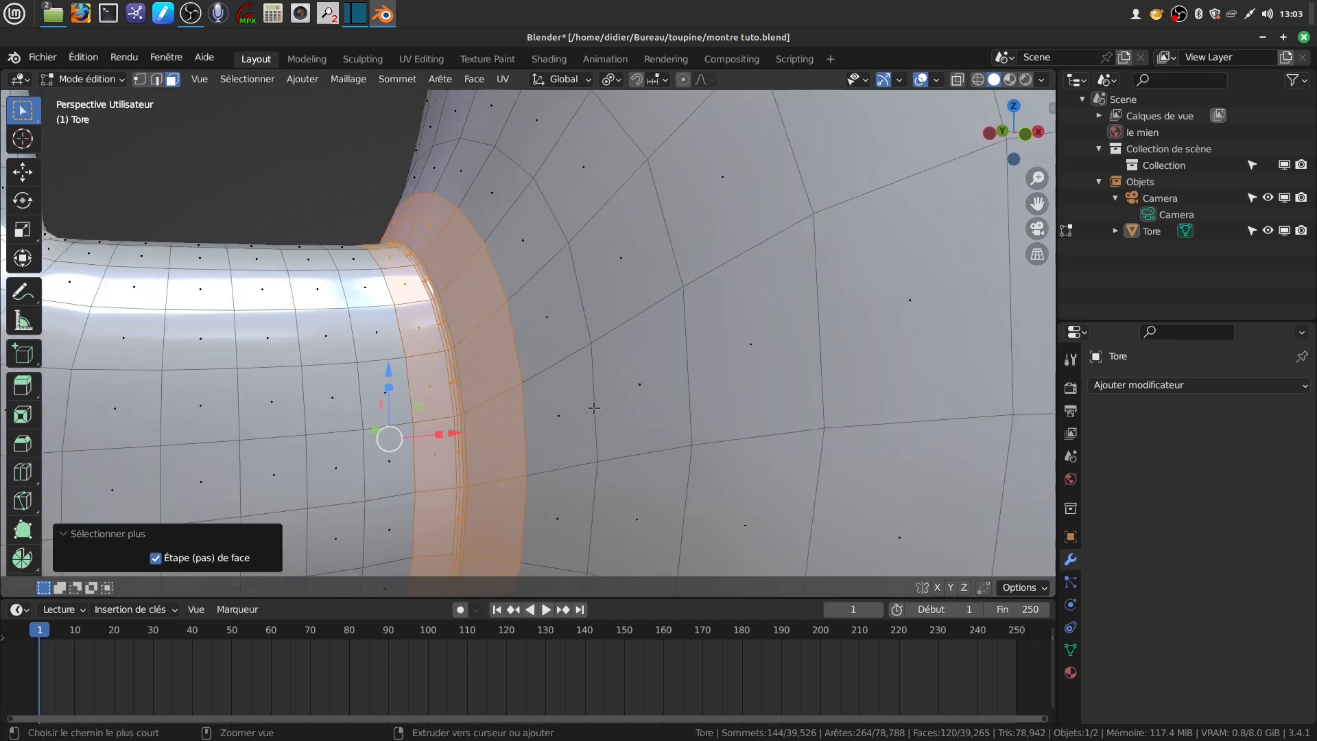
key(ctrl+KP_Subtract)
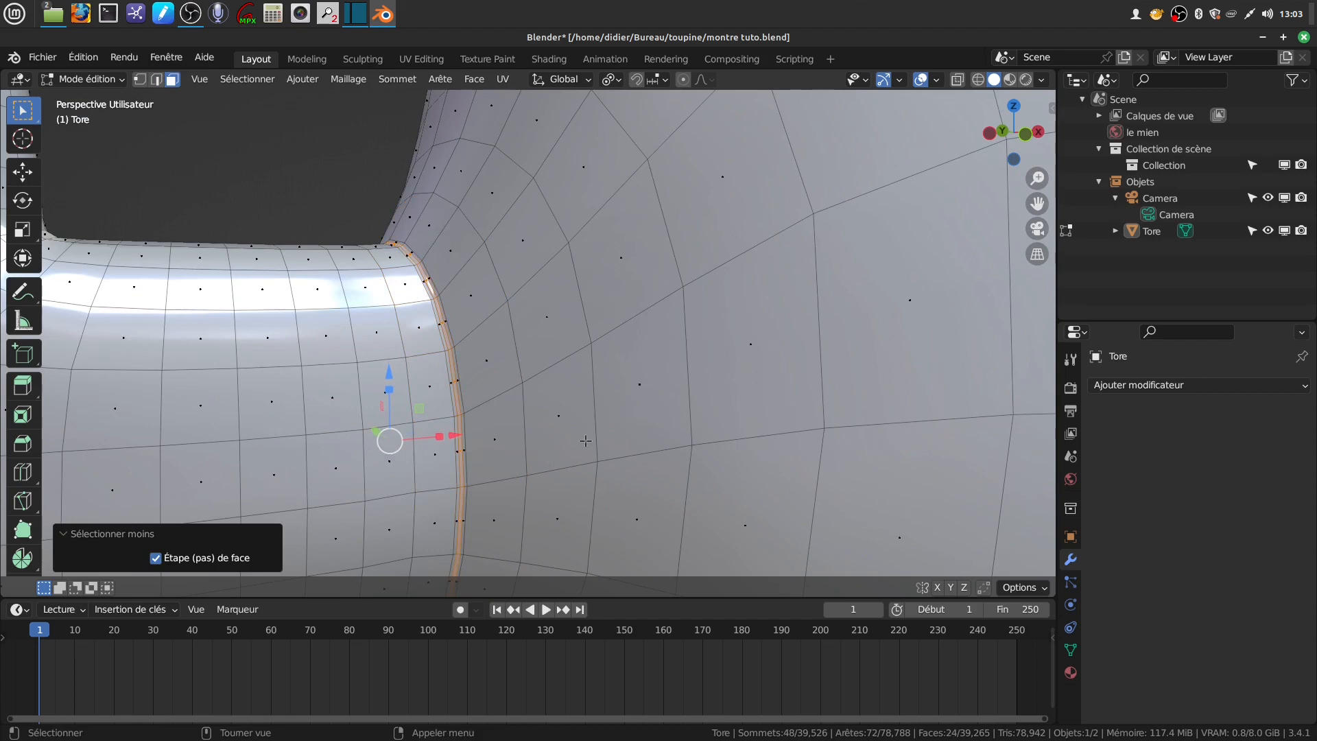
middle_drag(585, 441, 537, 451)
key(e)
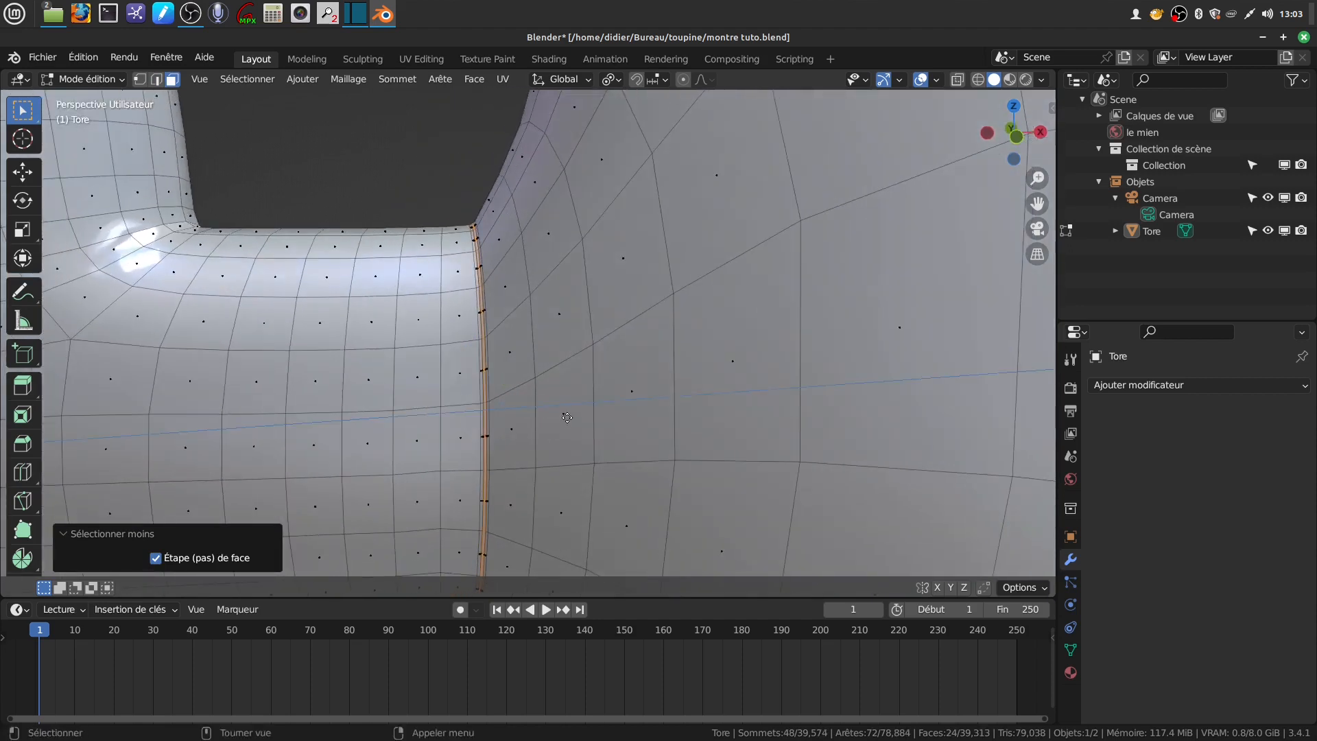
right_click(524, 423)
drag(545, 410, 574, 403)
scroll(548, 418, up, 4)
middle_drag(423, 463, 502, 433)
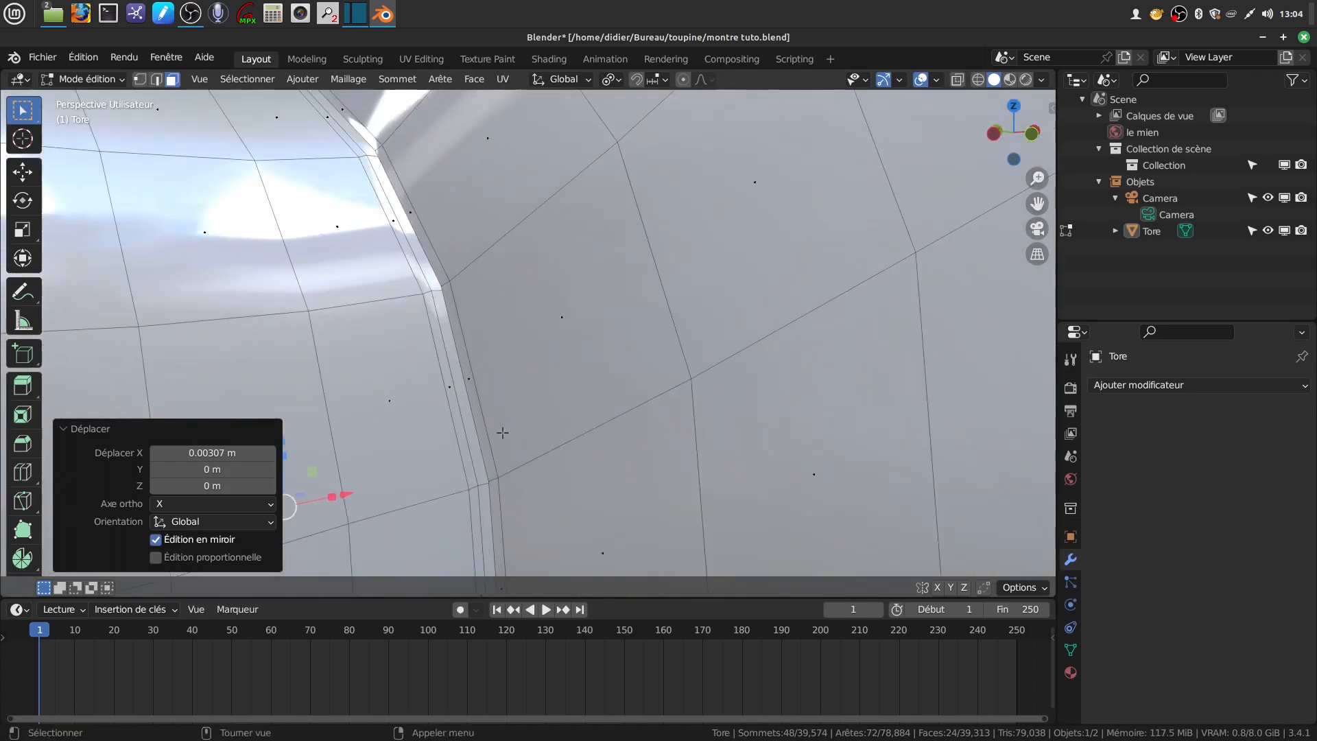
- Bevel the edge loop bordering the new groove at the housing by 0.000182 m with 3 segments, finishing in Object Mode with nothing selected
click(156, 81)
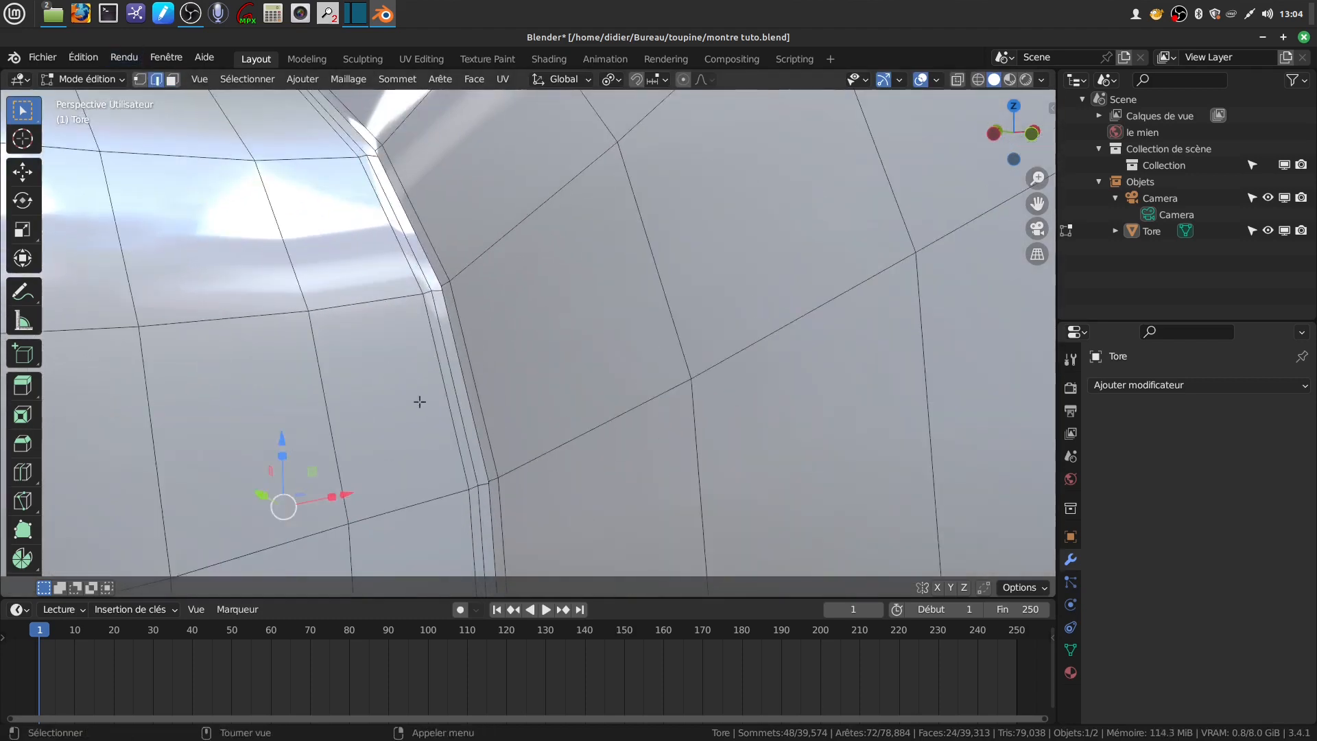
alt+click(482, 411)
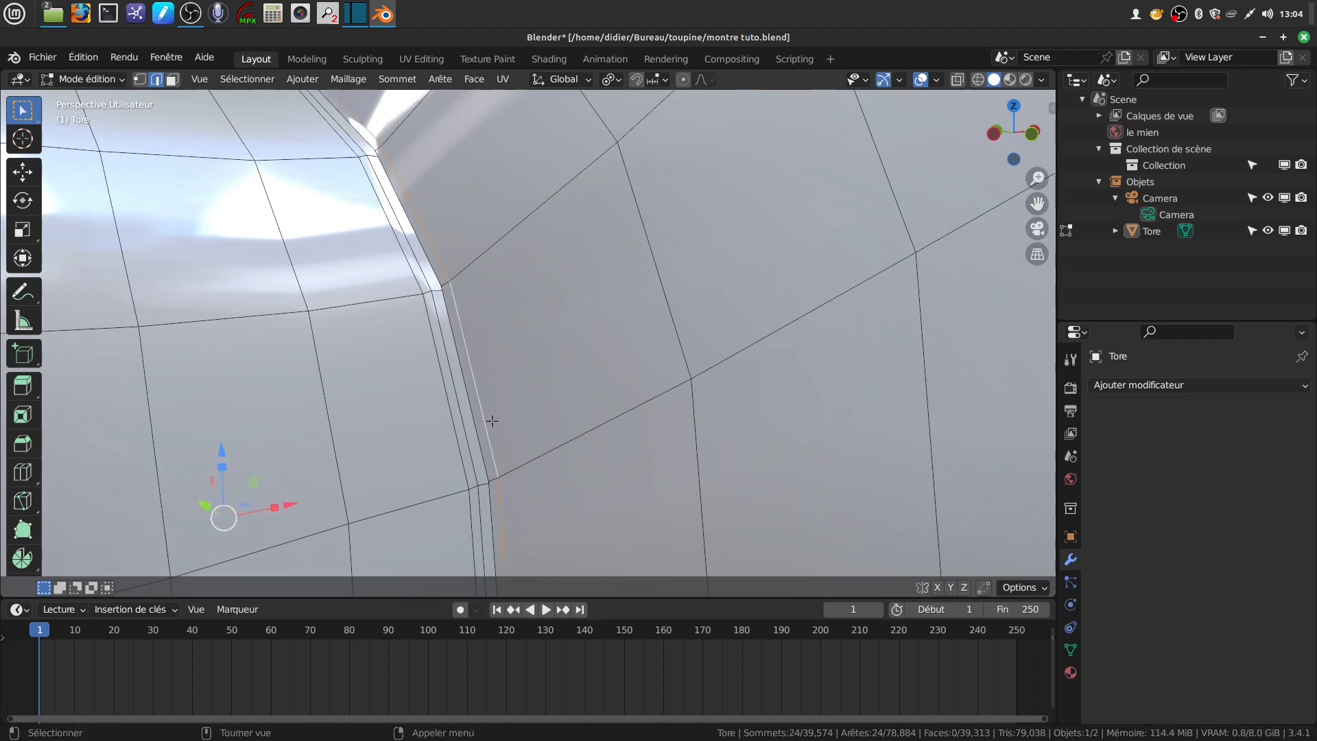
alt+click(471, 396)
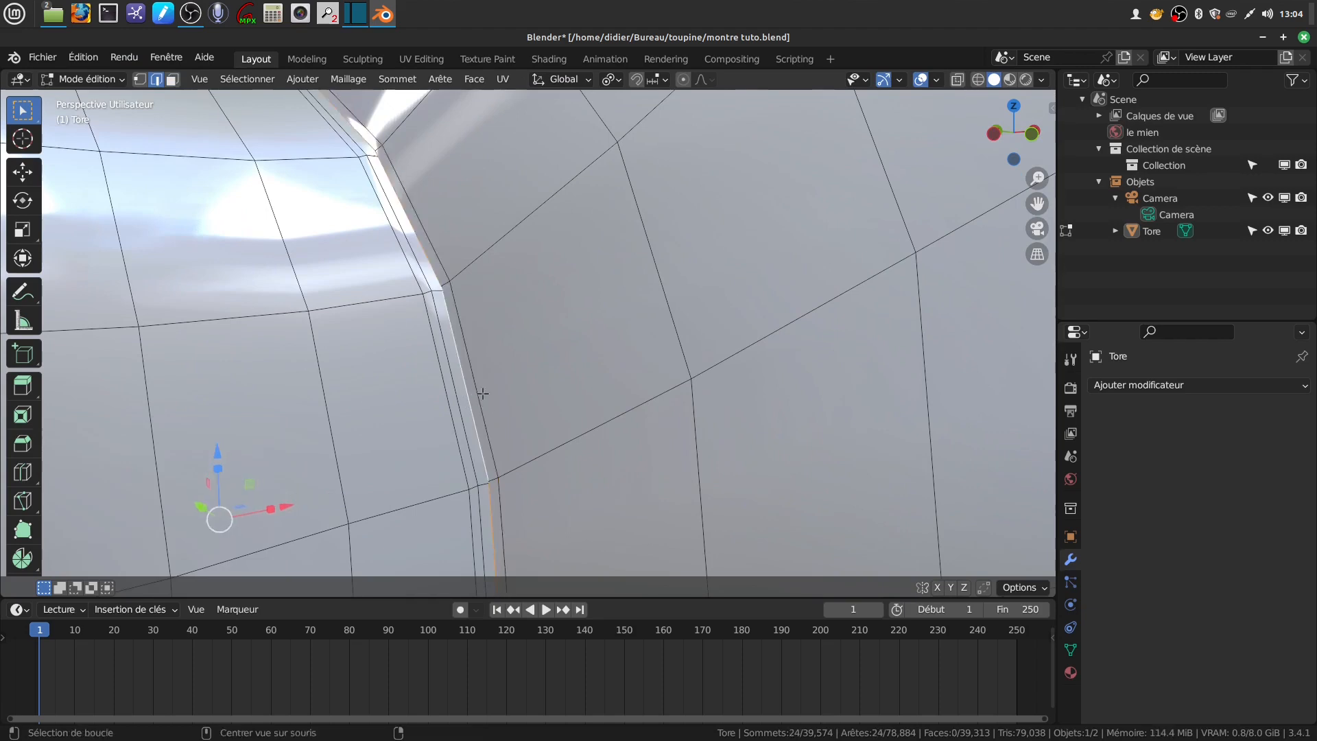
key(ctrl+b)
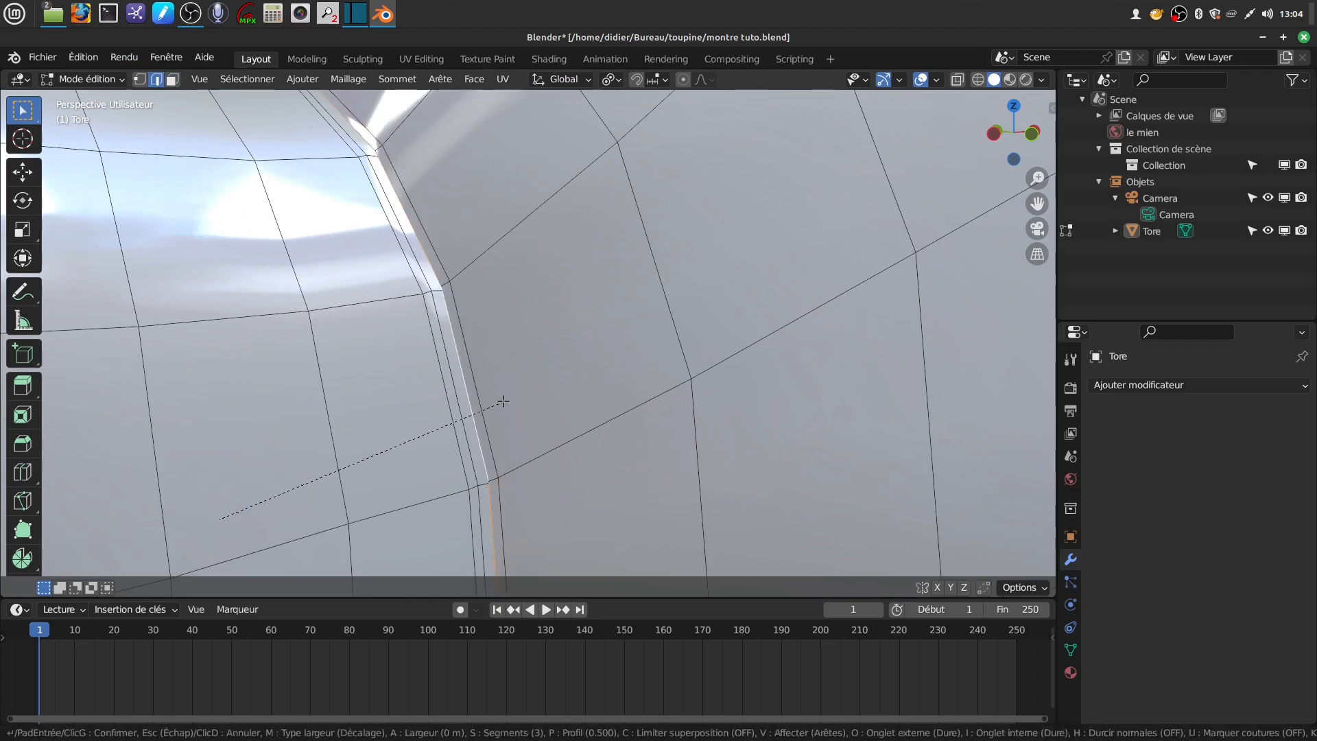
click(510, 399)
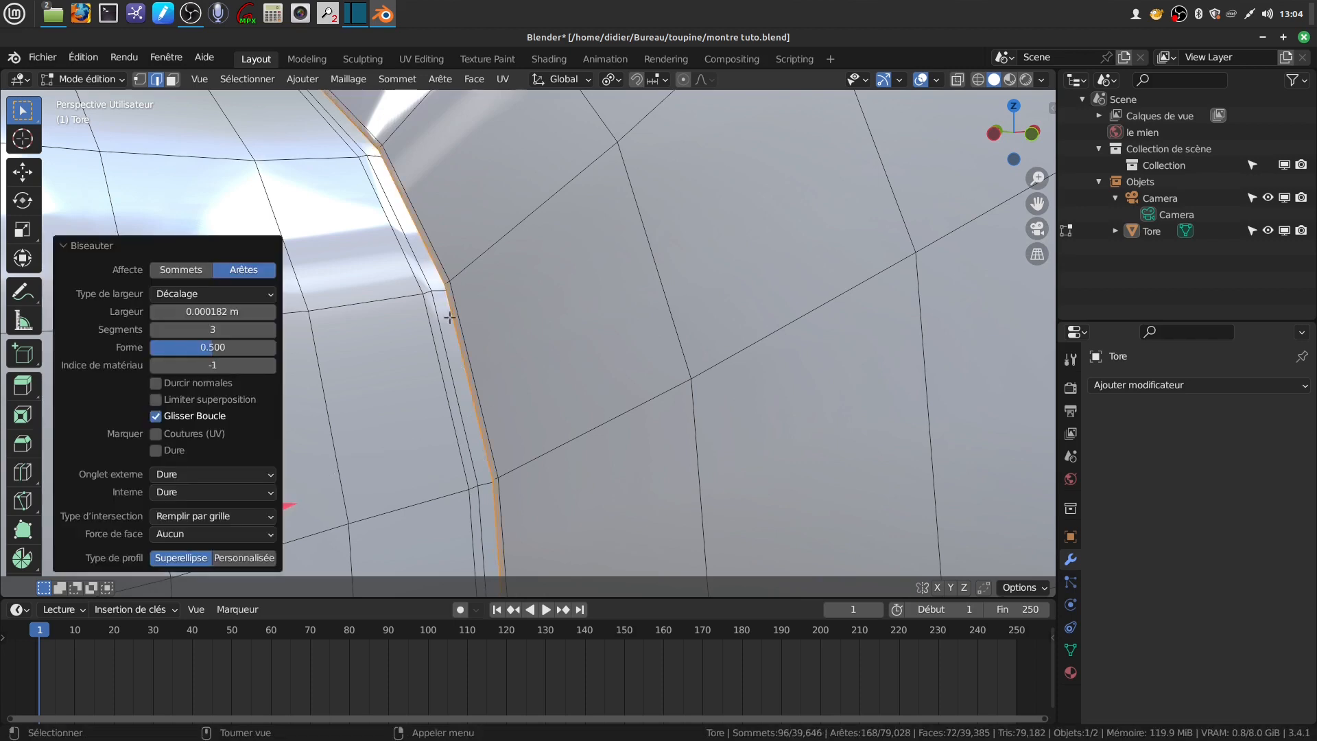
scroll(582, 379, down, 6)
key(Tab)
key(alt+a)
scroll(610, 347, down, 13)
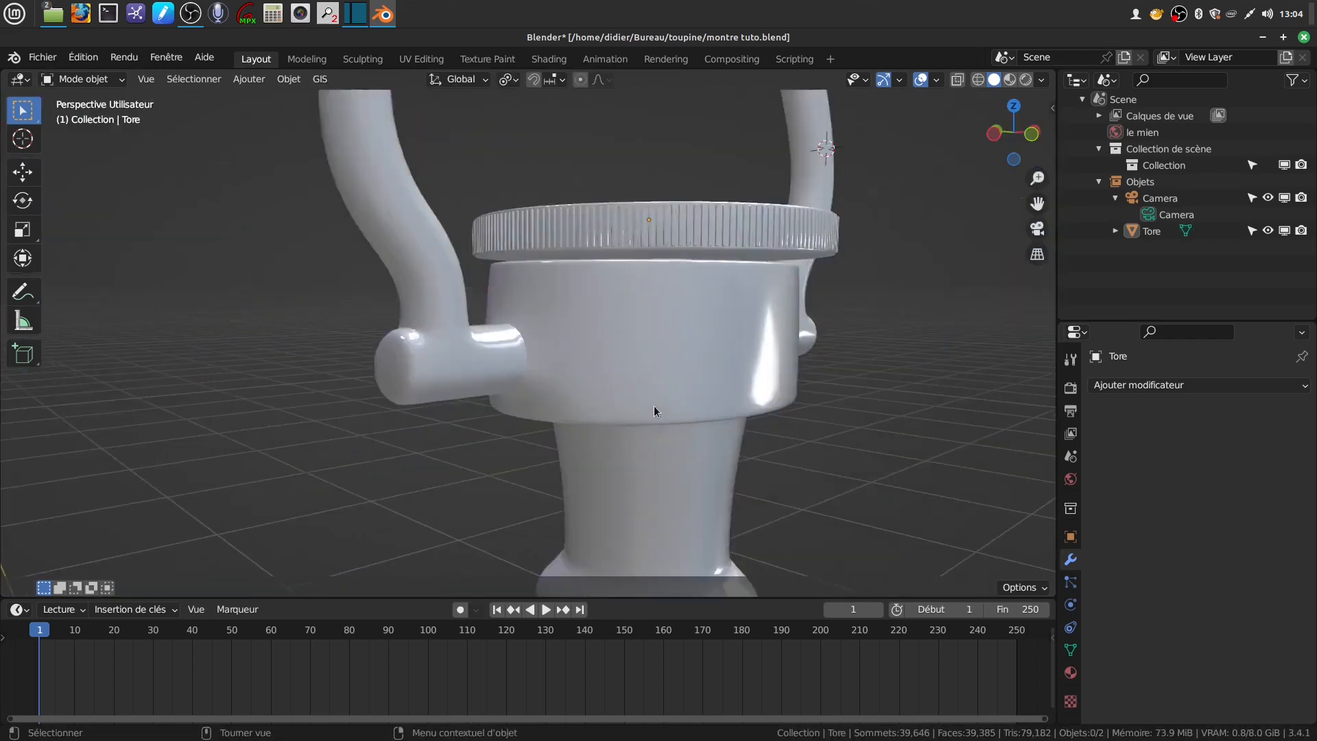
- Bring the upper part of the pocket watch into view and save the file as montre tuto.blend
scroll(663, 379, down, 2)
middle_drag(662, 379, 552, 376)
scroll(553, 376, down, 3)
shift+middle_drag(635, 380, 567, 309)
scroll(566, 309, down, 2)
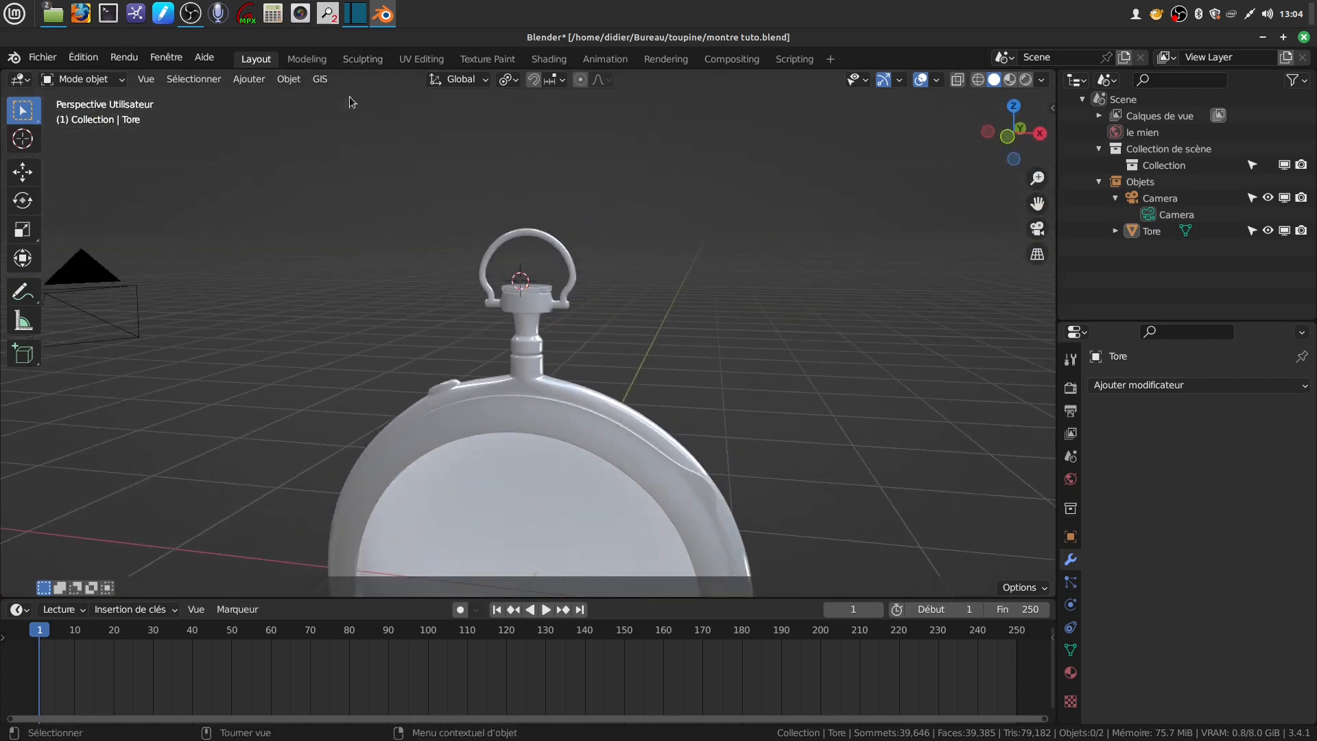
click(43, 57)
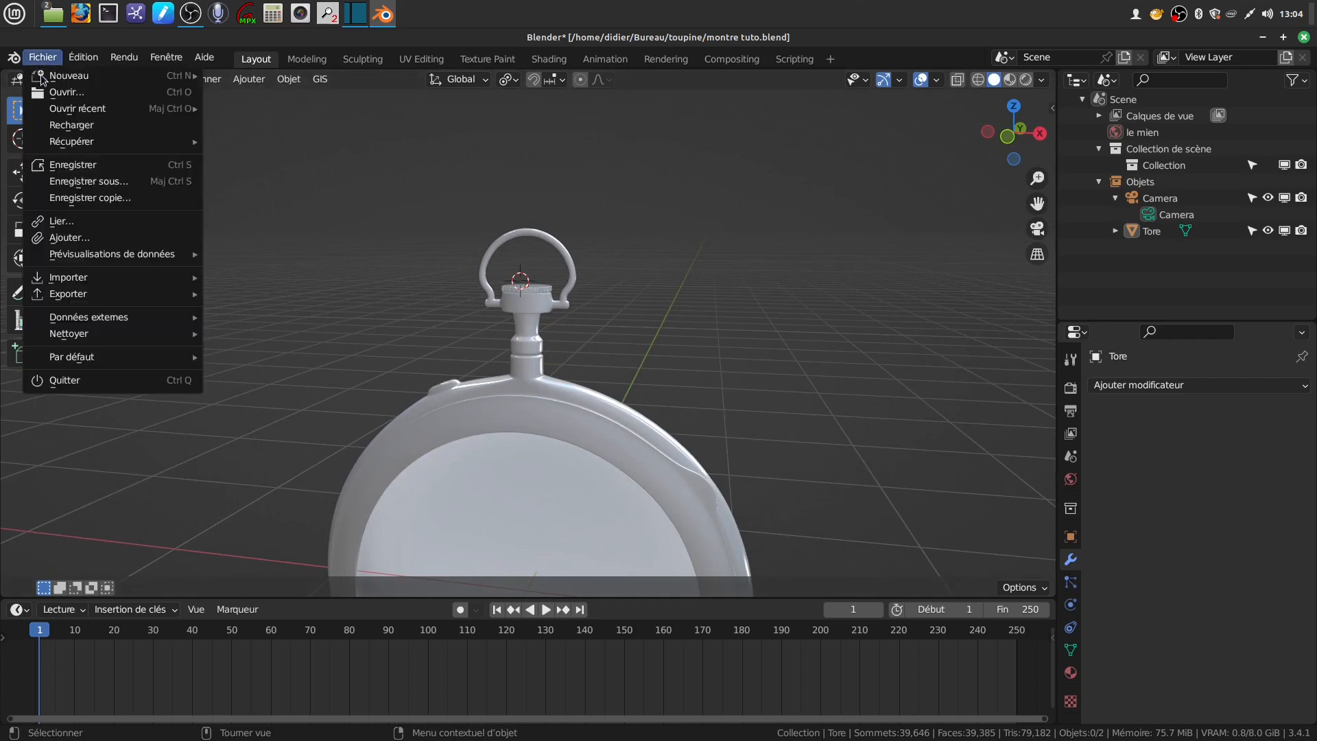
click(155, 183)
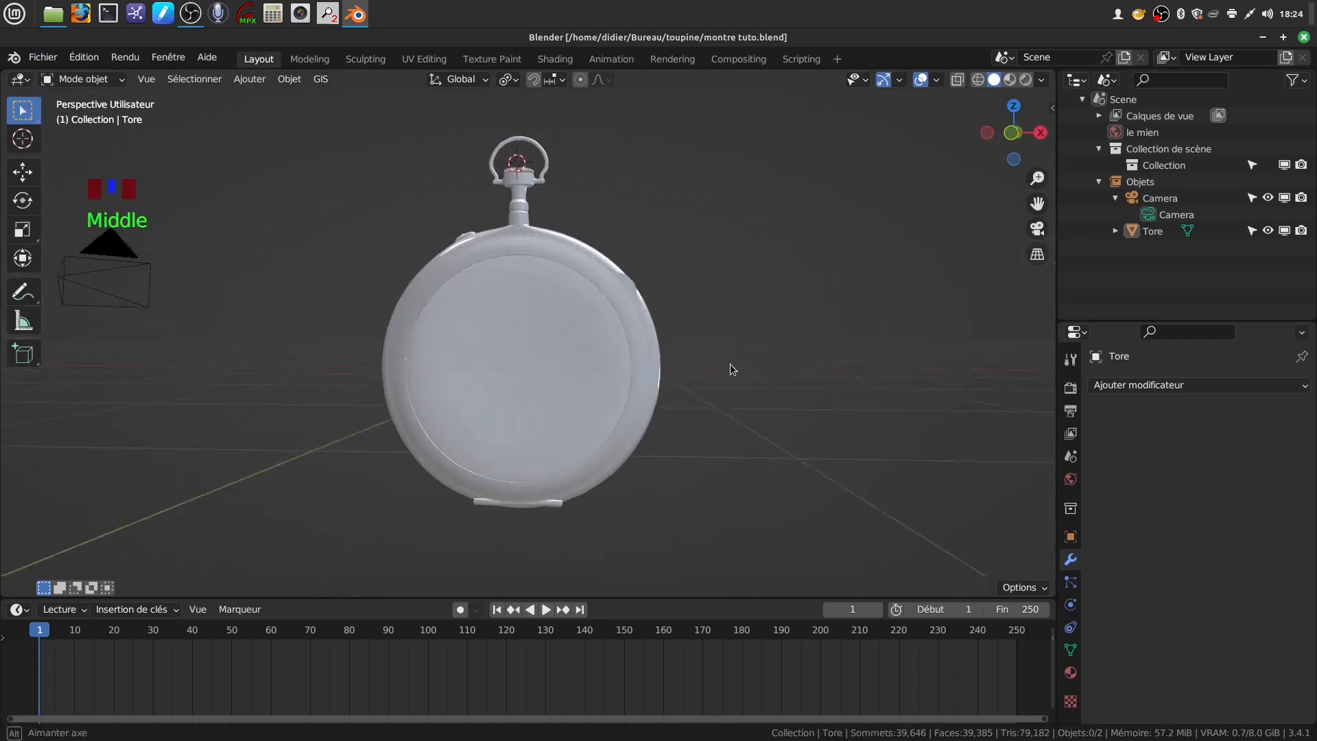
shift+middle_drag(729, 363, 569, 341)
scroll(644, 398, up, 2)
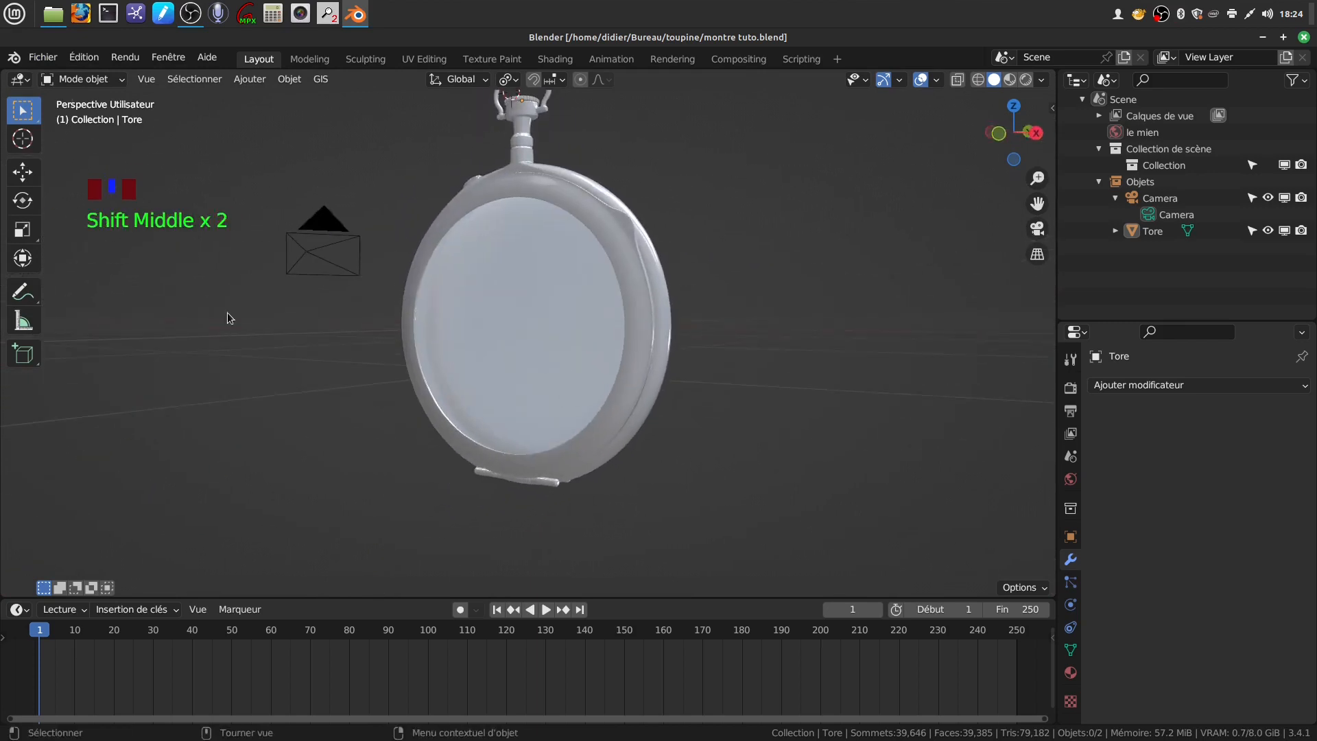
click(250, 79)
mouse_move(289, 134)
middle_click(620, 323)
scroll(638, 325, down, 2)
mouse_move(660, 325)
middle_down()
mouse_move(691, 333)
mouse_move(668, 327)
middle_up()
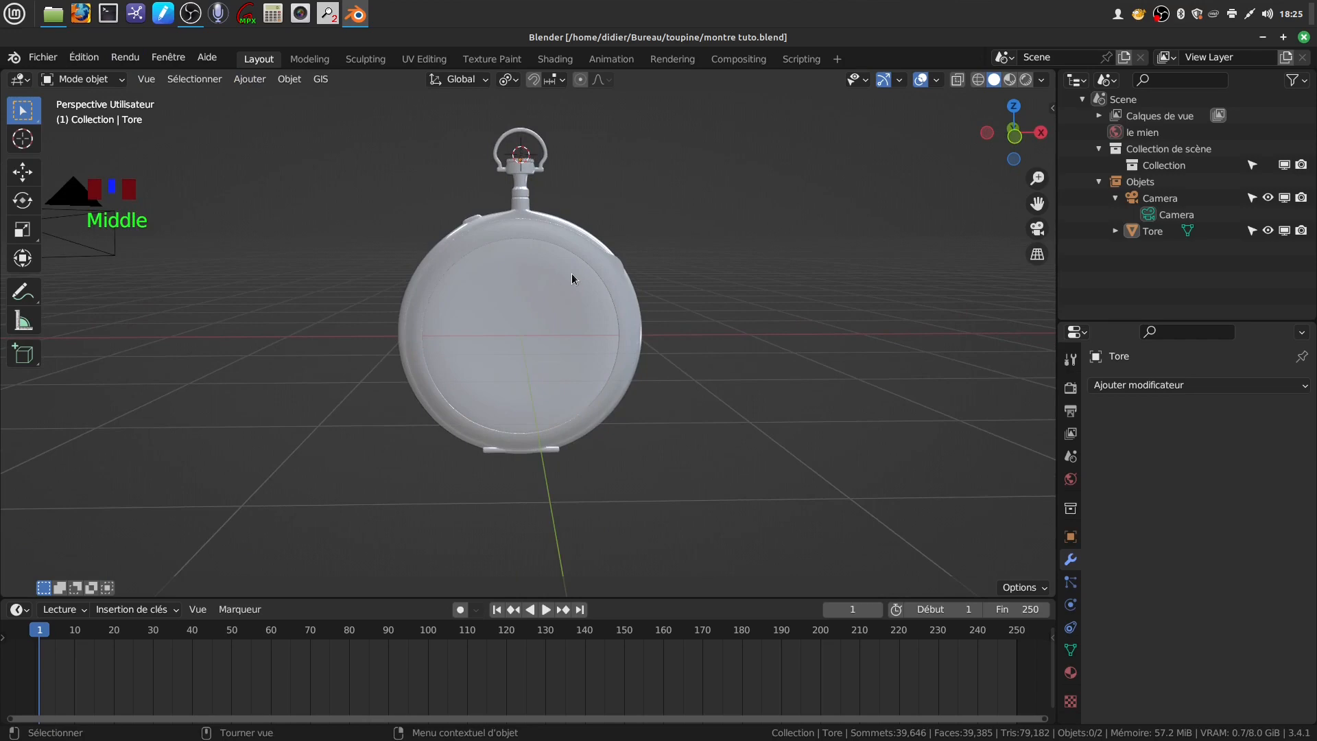
- Select a concentric edge loop on the watch's dial surface in Edit Mode and snap the 3D cursor to that selection
scroll(580, 280, up, 2)
middle_drag(583, 282, 498, 300)
key(Tab)
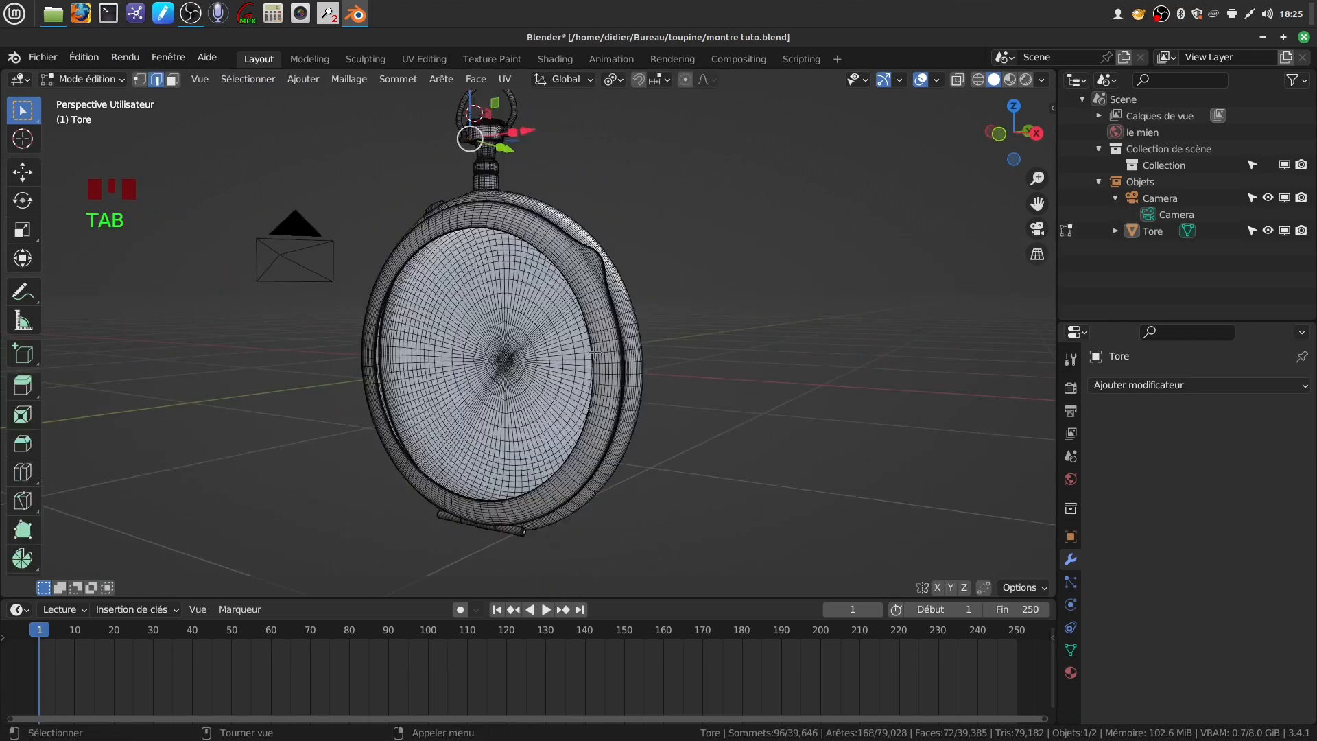
scroll(497, 300, up, 4)
middle_drag(618, 302, 658, 268)
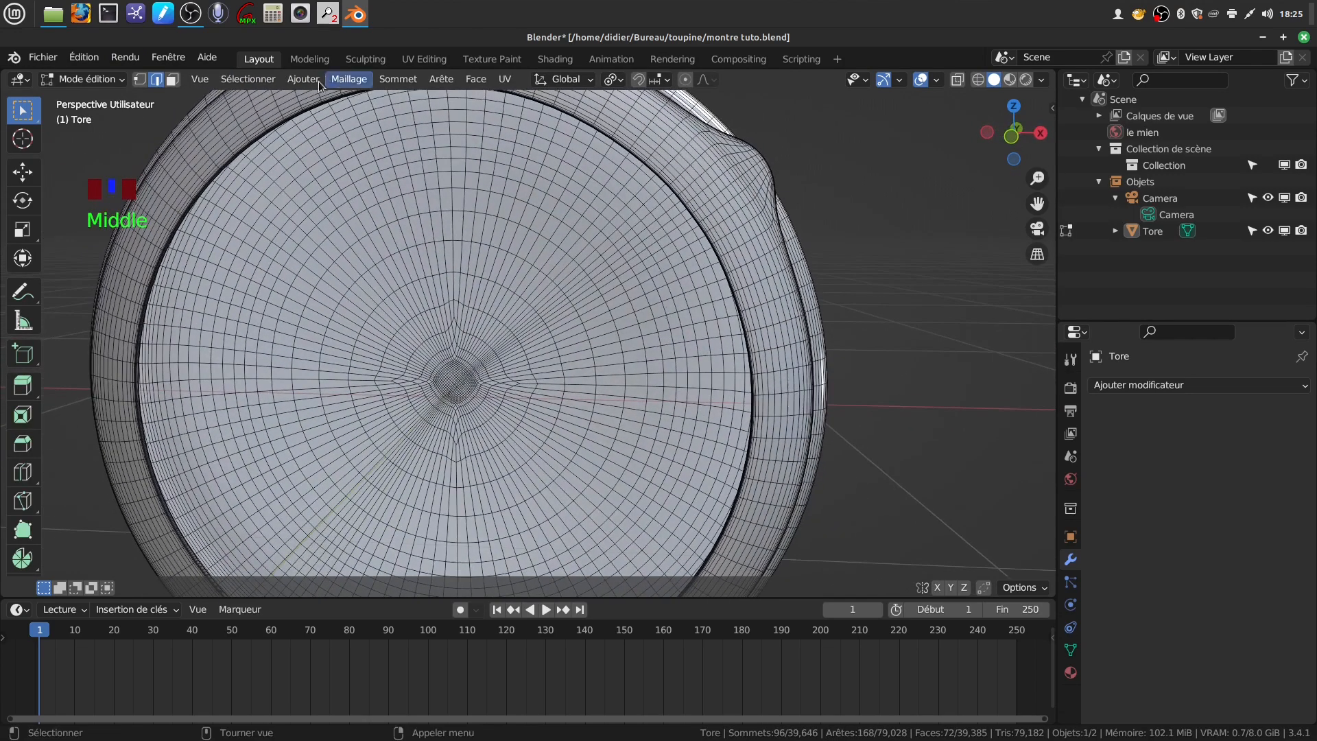
click(329, 283)
scroll(332, 289, down, 3)
scroll(410, 296, up, 4)
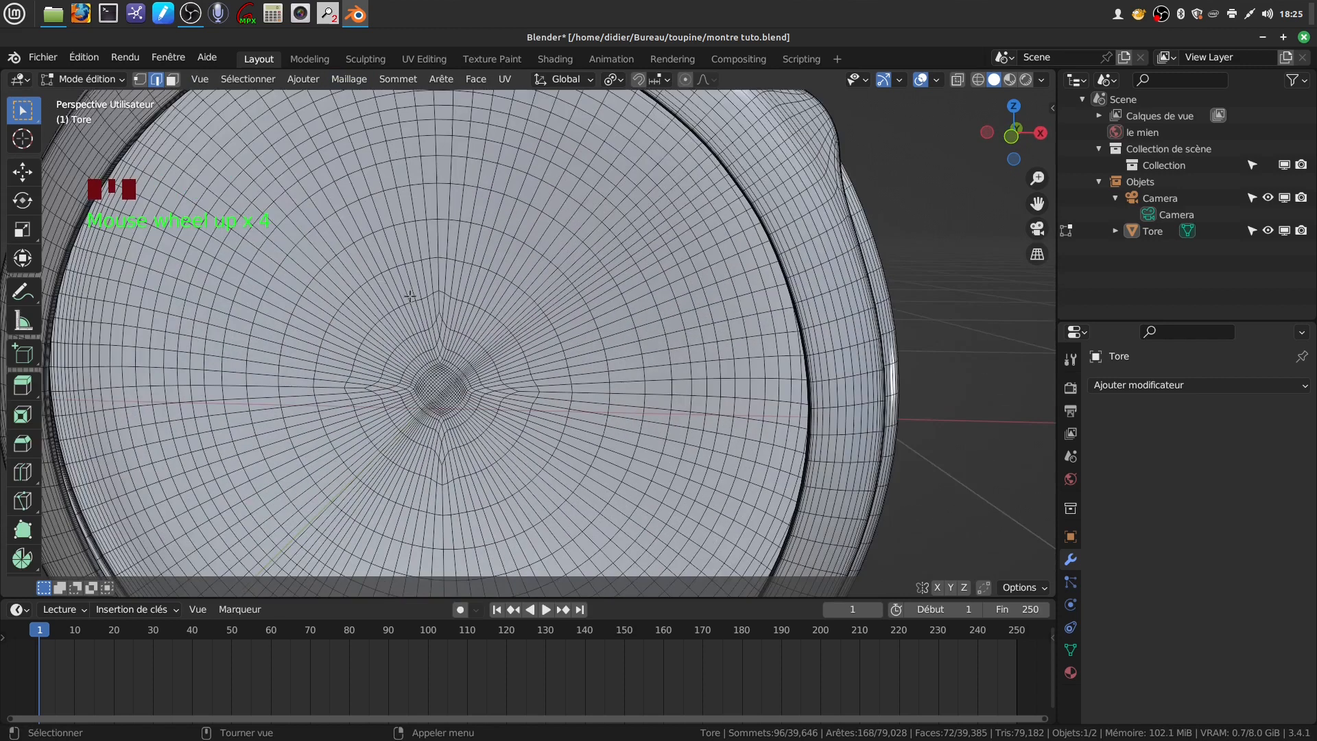
alt+click(210, 269)
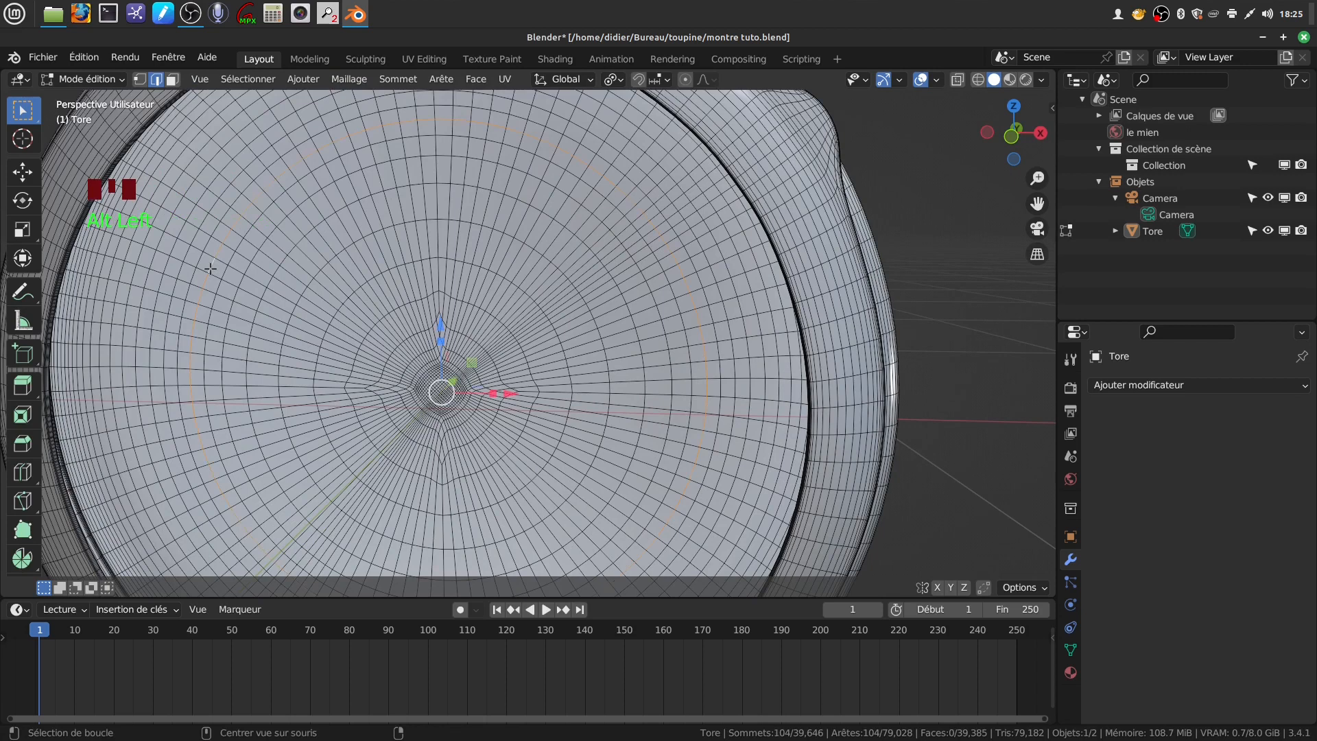
scroll(210, 268, down, 3)
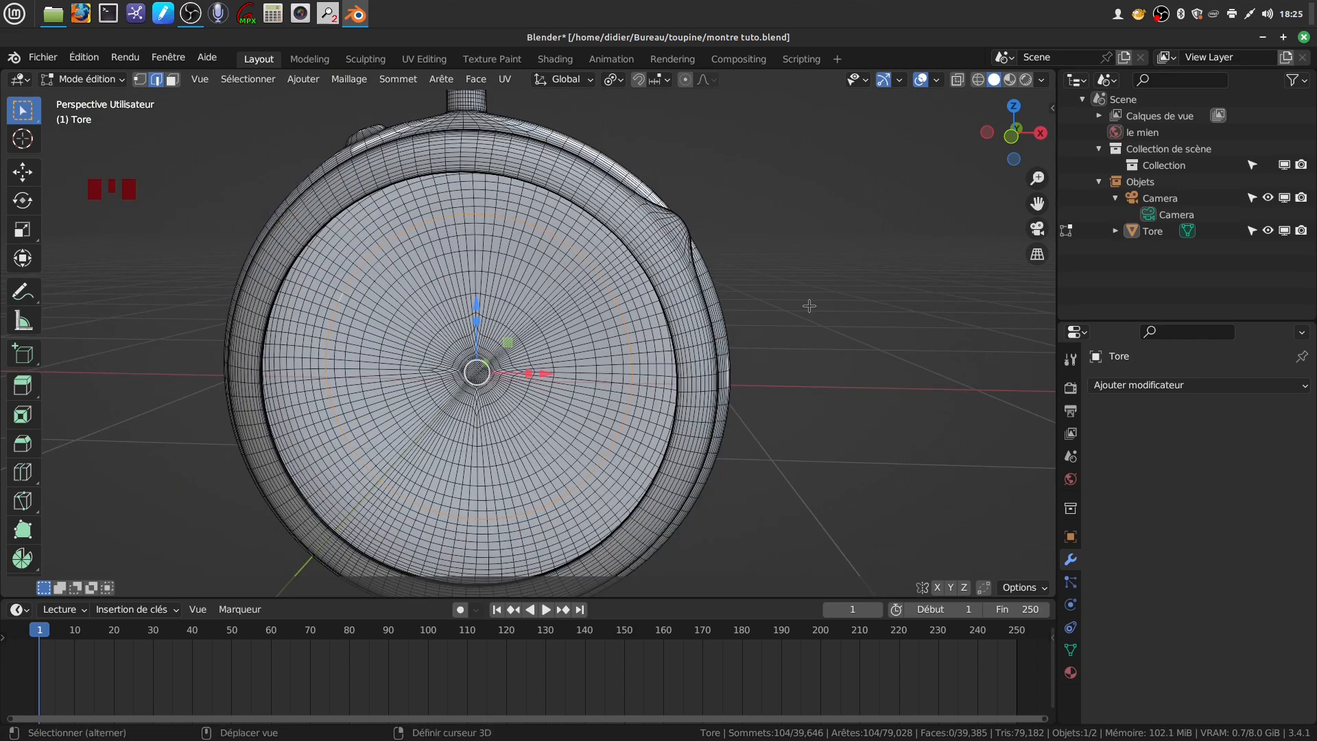
key(shift+s)
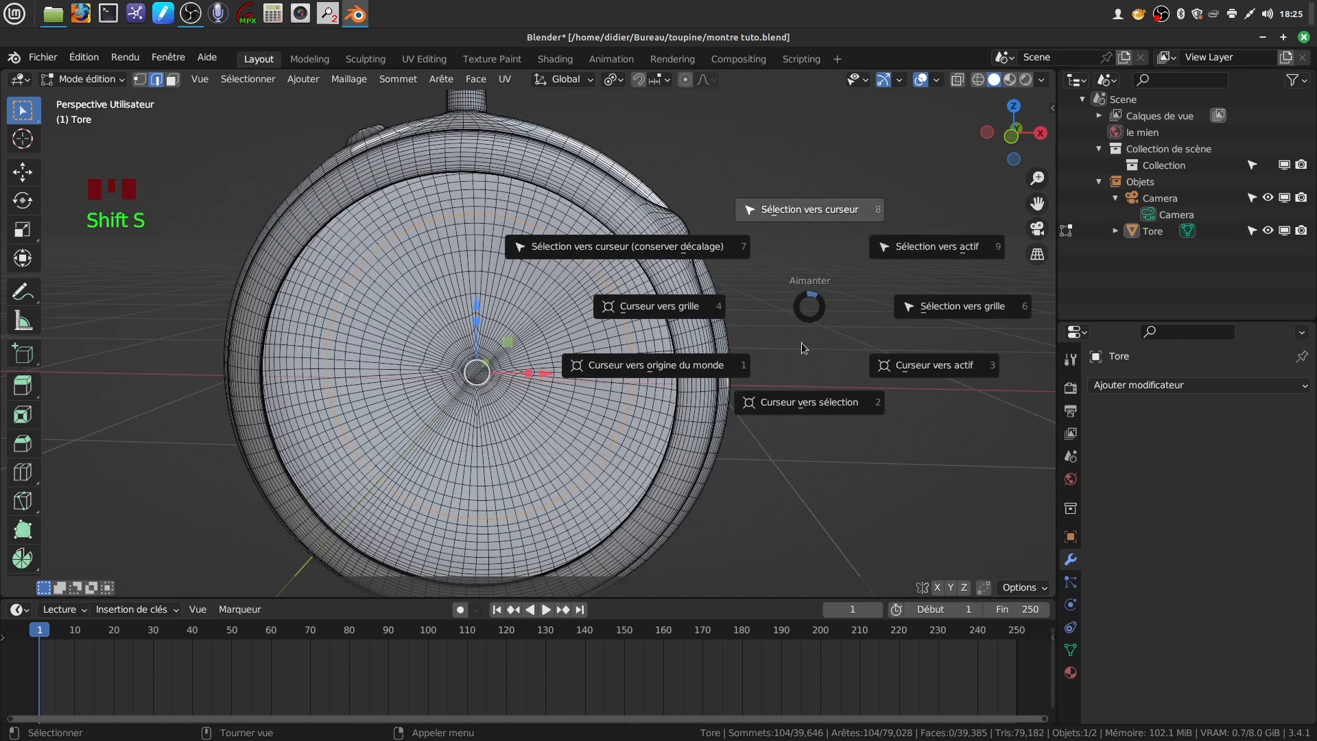
click(806, 405)
- Add a 32-vertex mesh circle with 1 m radius at the 3D cursor in Object Mode and rotate it 90° about X
middle_drag(801, 405, 750, 396)
key(Tab)
scroll(754, 395, down, 2)
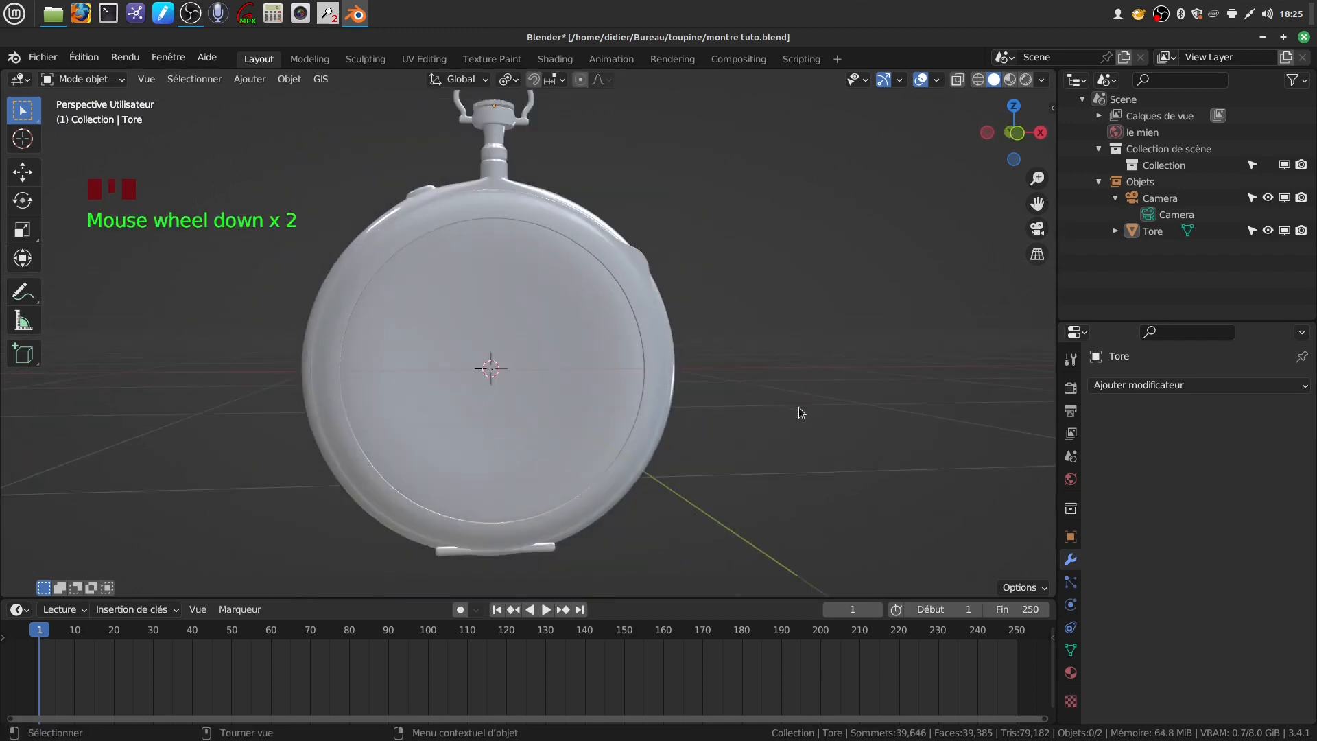
click(799, 406)
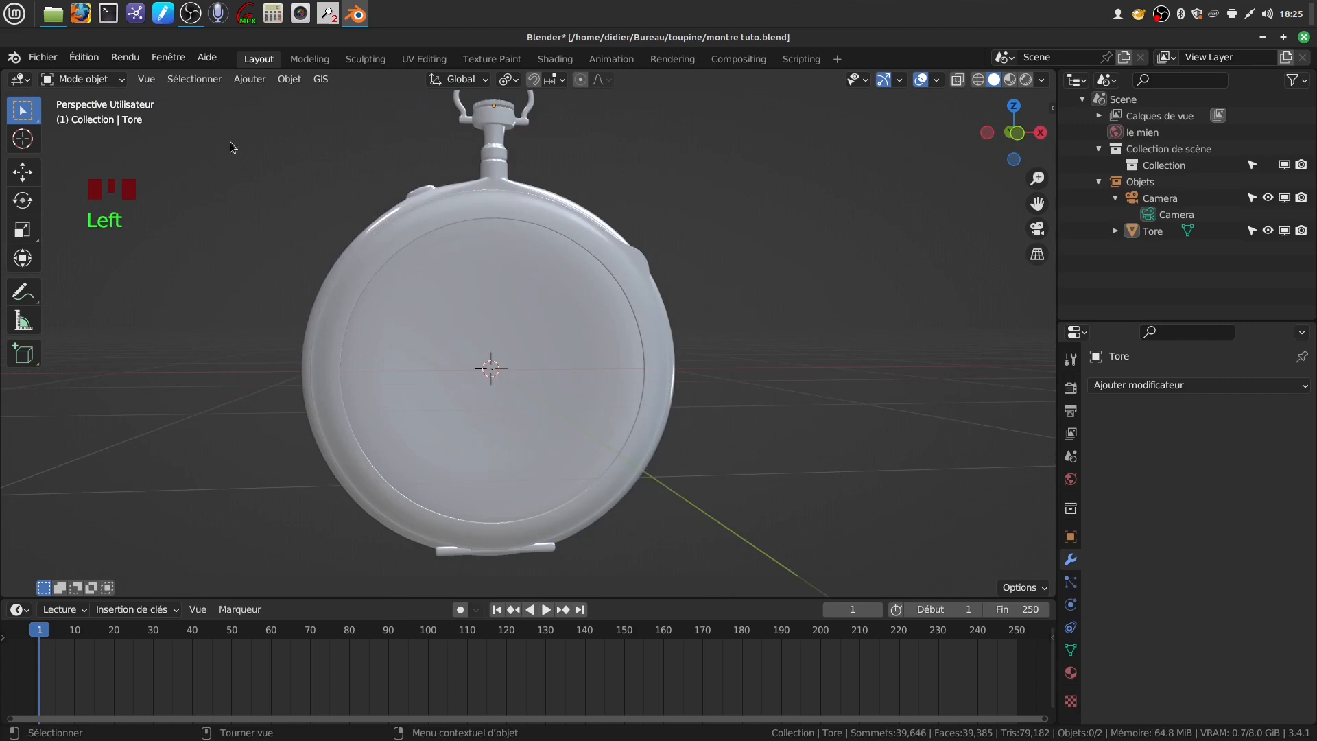
click(254, 81)
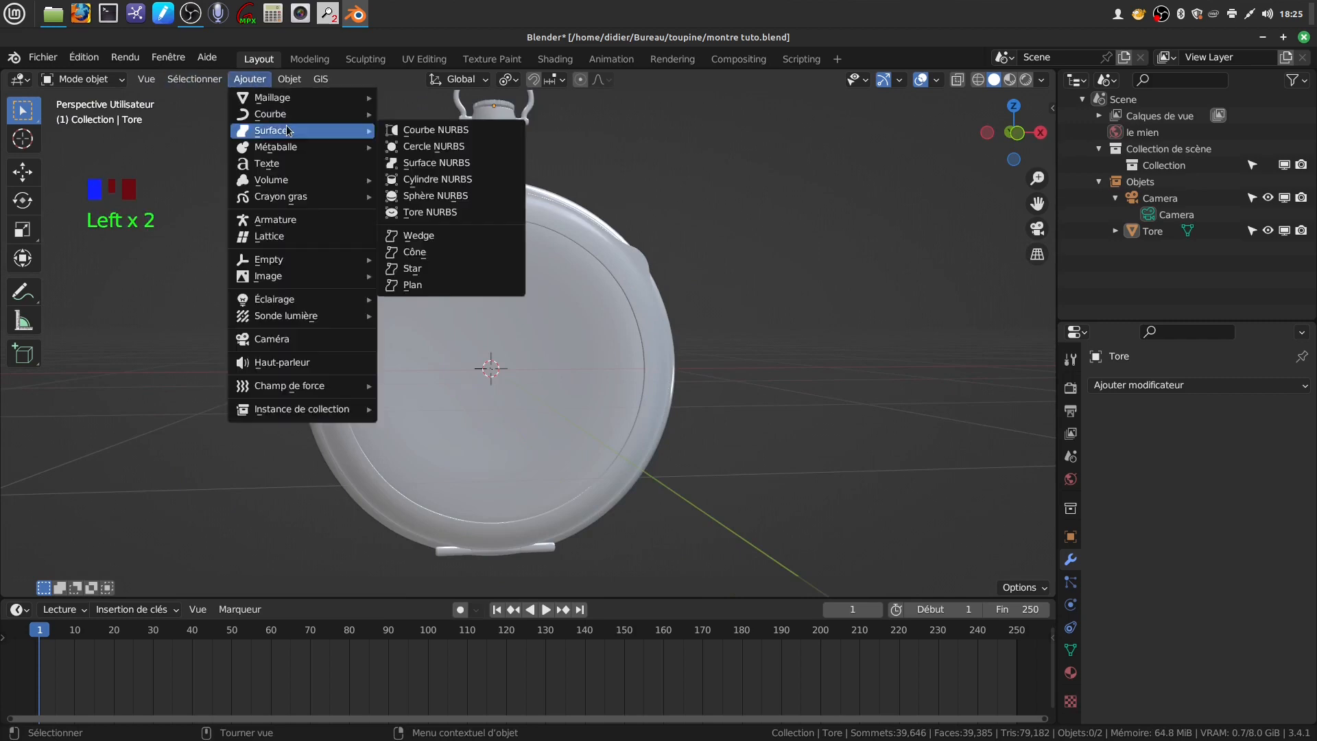
mouse_move(285, 102)
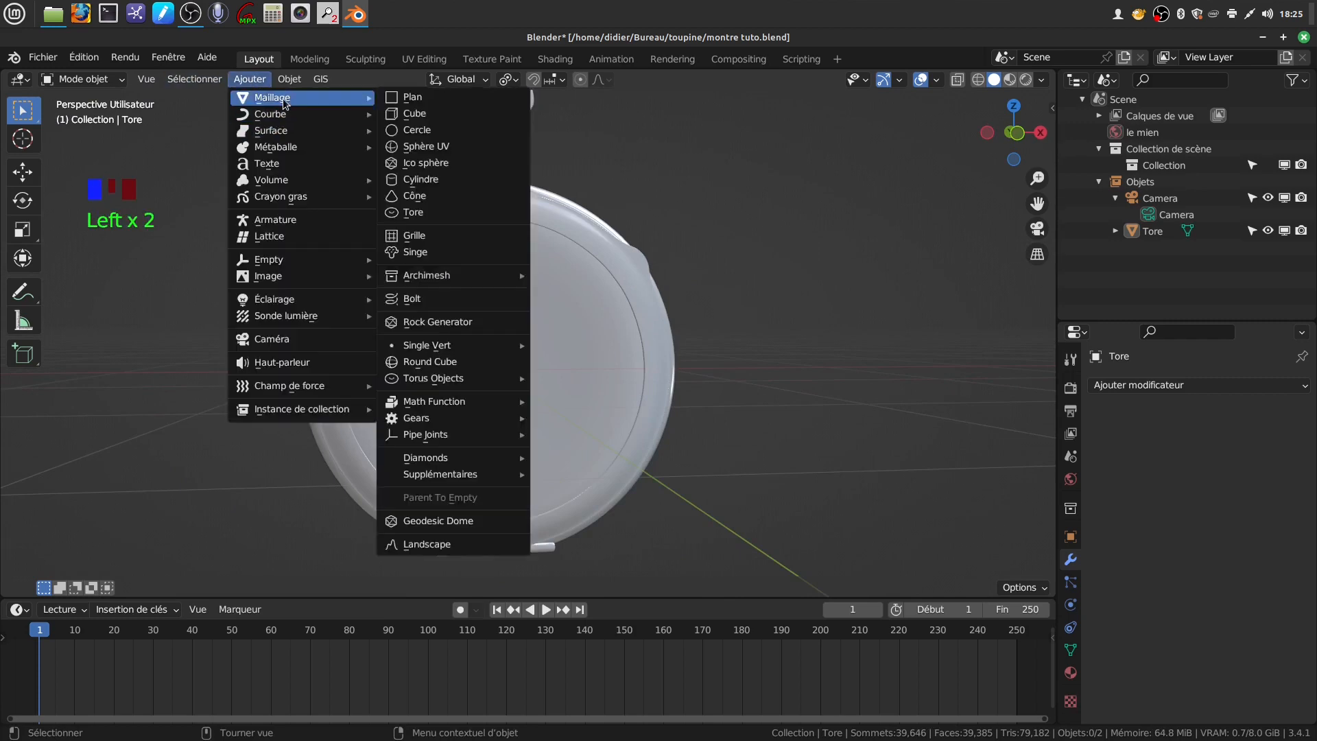
click(432, 132)
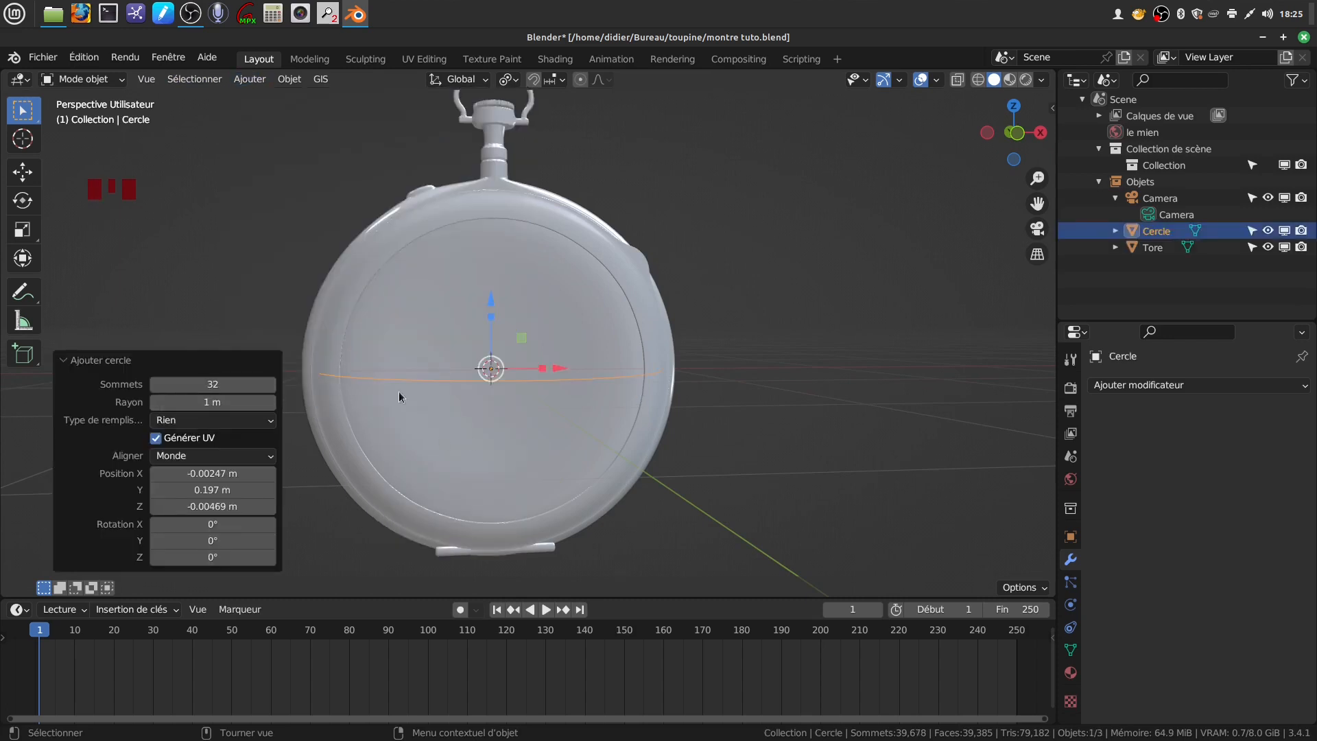
text(rx90)
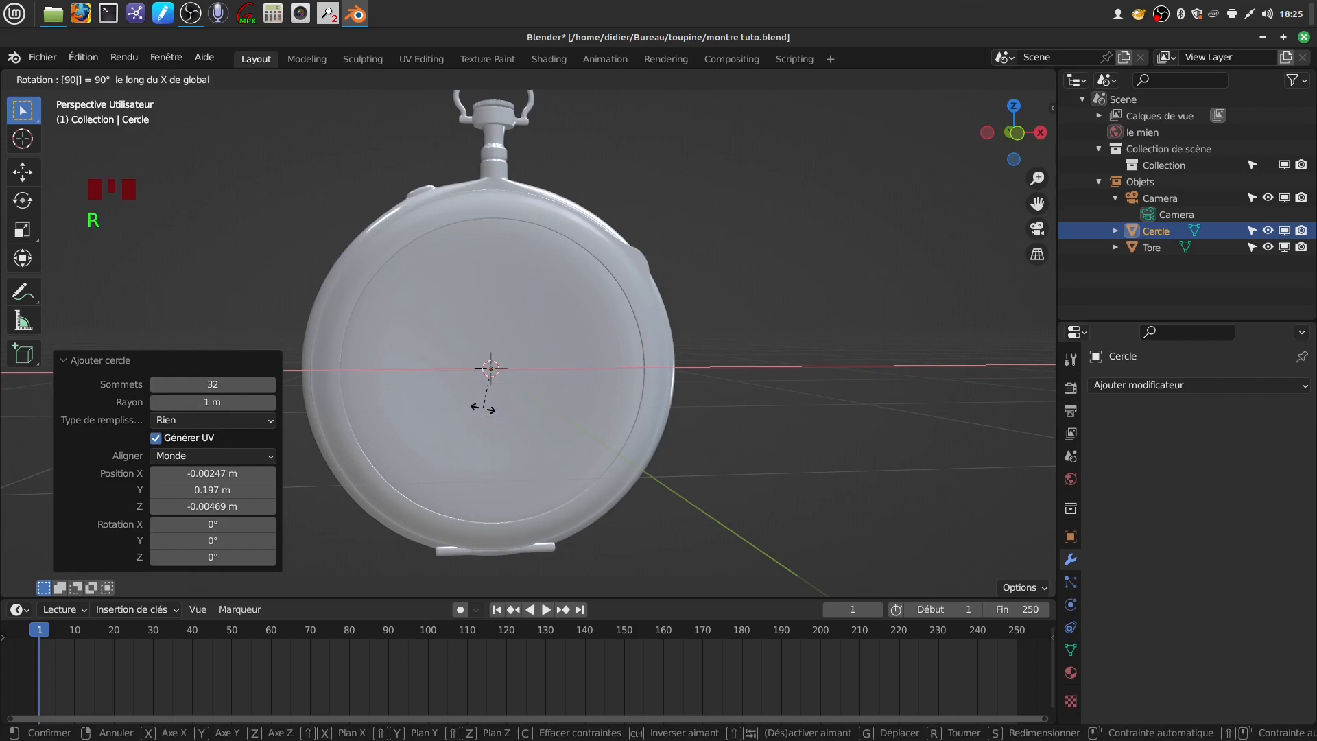
key(Return)
- Move the circle -0.30818 m along Y towards the watch's front and scale it to 0.972
middle_drag(573, 403, 629, 357)
drag(617, 336, 575, 338)
middle_drag(575, 338, 754, 312)
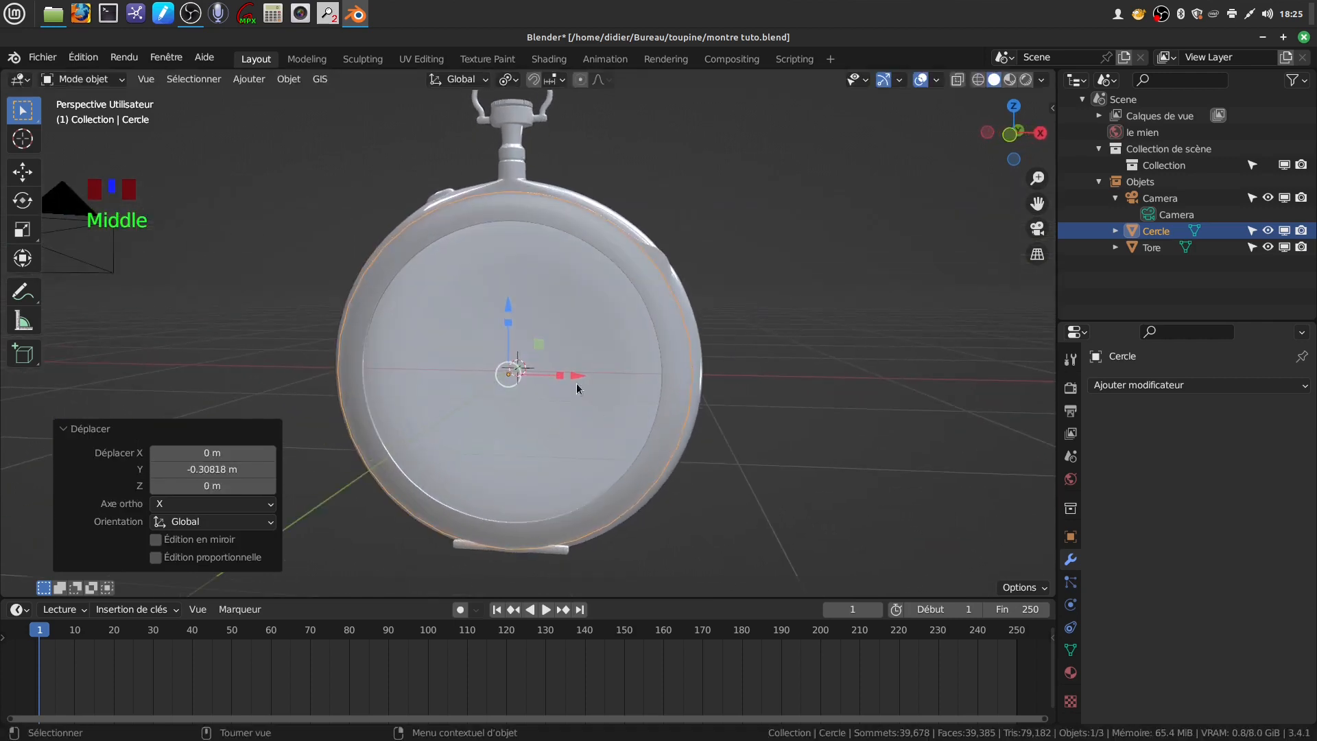
scroll(584, 354, down, 2)
middle_drag(587, 350, 607, 371)
key(s)
click(648, 357)
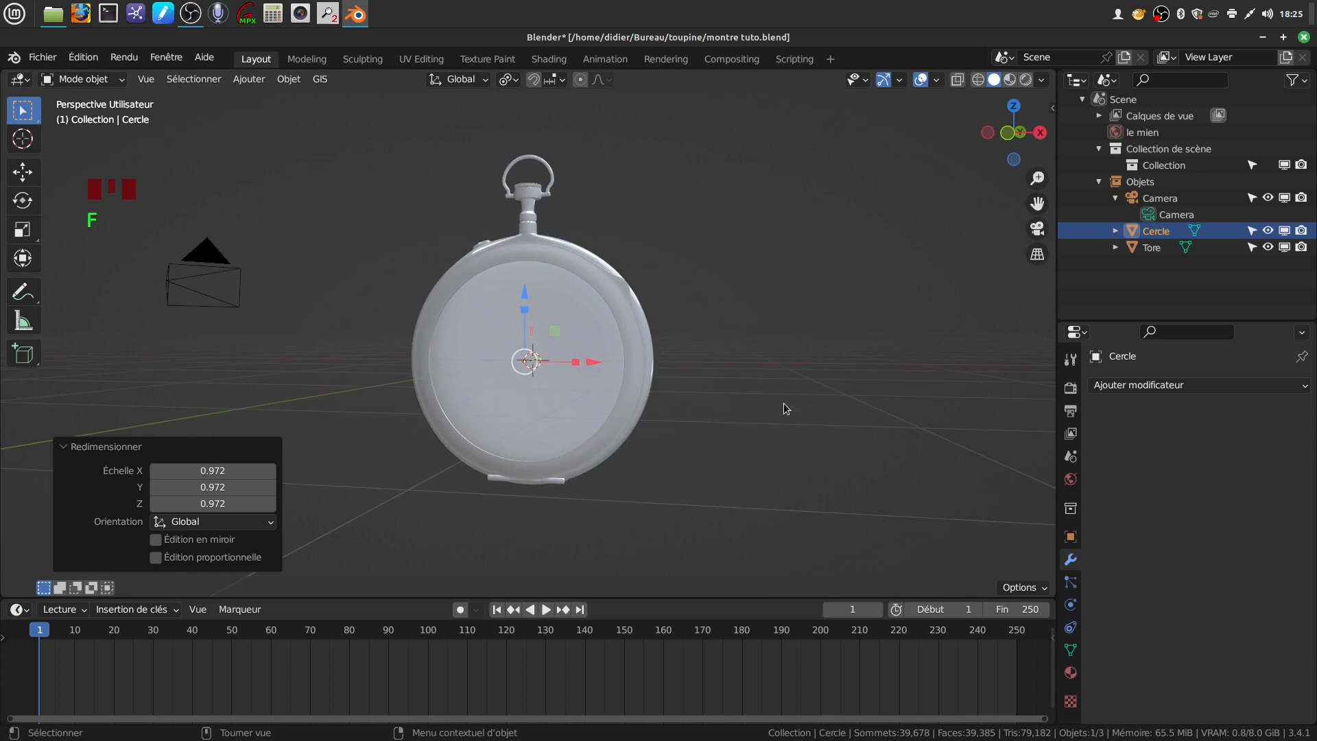
- Fill the circle with a face in Edit Mode to make a disc for the dial
right_click(742, 388)
key(Tab)
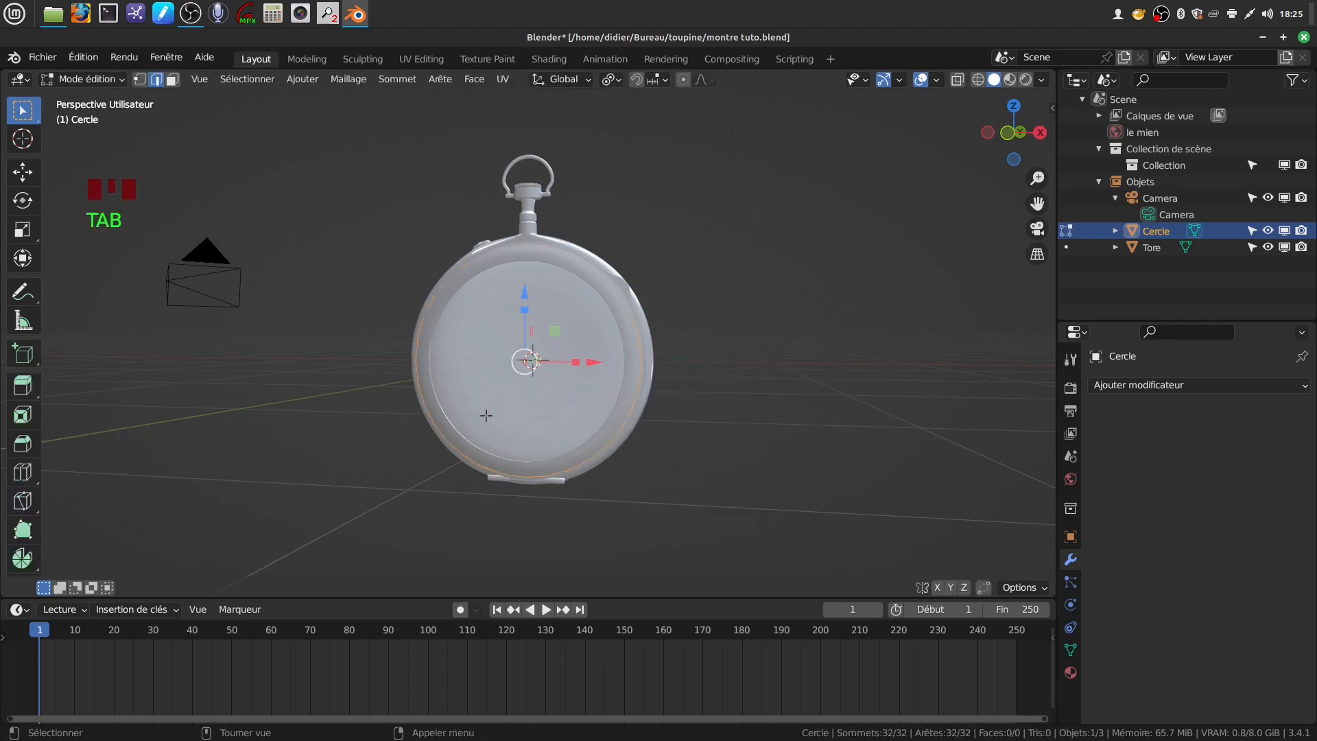
key(f)
click(690, 403)
- Fit the disc into the watch's front opening by moving it along Y, including -0.031737 m and a final -0.004703 m
middle_drag(690, 403, 583, 407)
drag(649, 348, 659, 347)
middle_drag(659, 348, 601, 357)
scroll(702, 397, up, 2)
middle_drag(587, 349, 591, 349)
scroll(811, 378, up, 2)
drag(782, 365, 761, 364)
middle_drag(718, 233, 767, 315)
scroll(723, 260, up, 3)
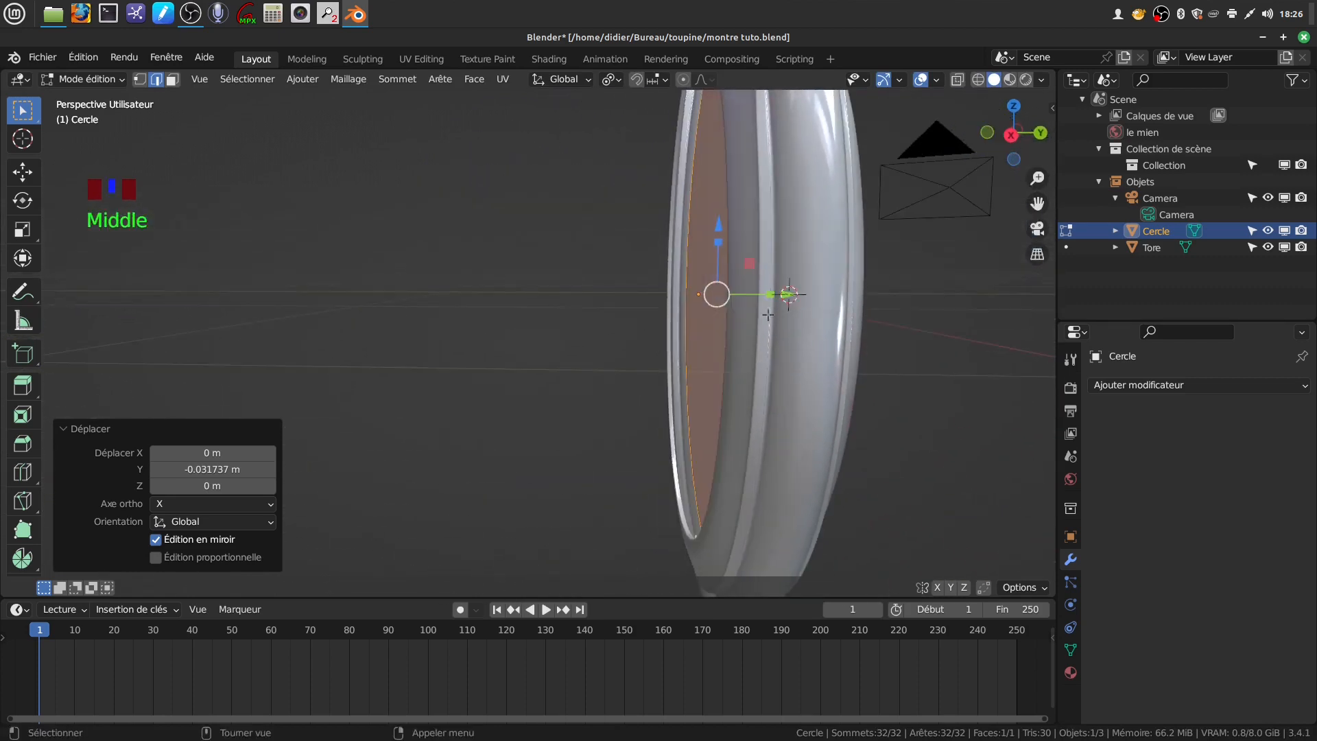
drag(789, 294, 760, 338)
scroll(685, 346, down, 4)
mouse_move(682, 348)
middle_down()
mouse_move(699, 361)
mouse_move(644, 360)
mouse_move(664, 351)
middle_up()
scroll(699, 362, down, 2)
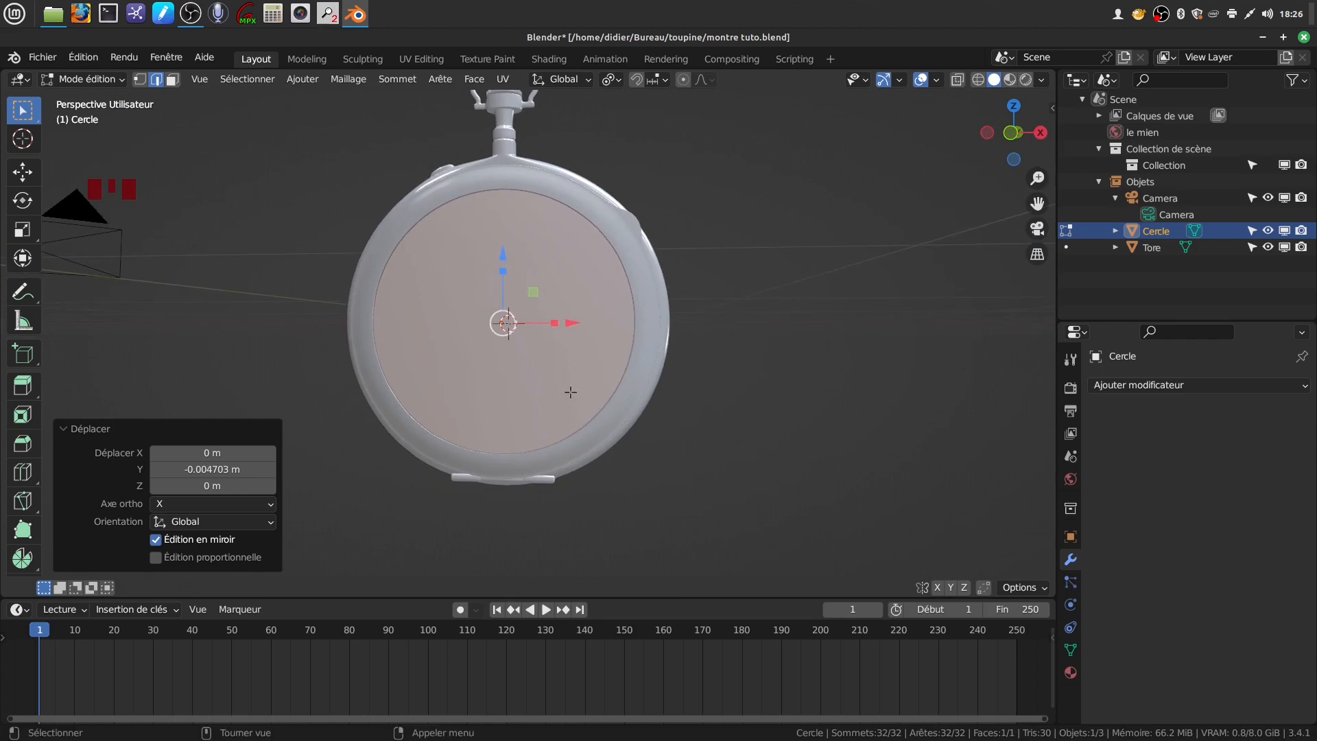
- Switch to the front orthographic view and create a new material for the dial disc
key(KP_1)
scroll(936, 365, down, 2)
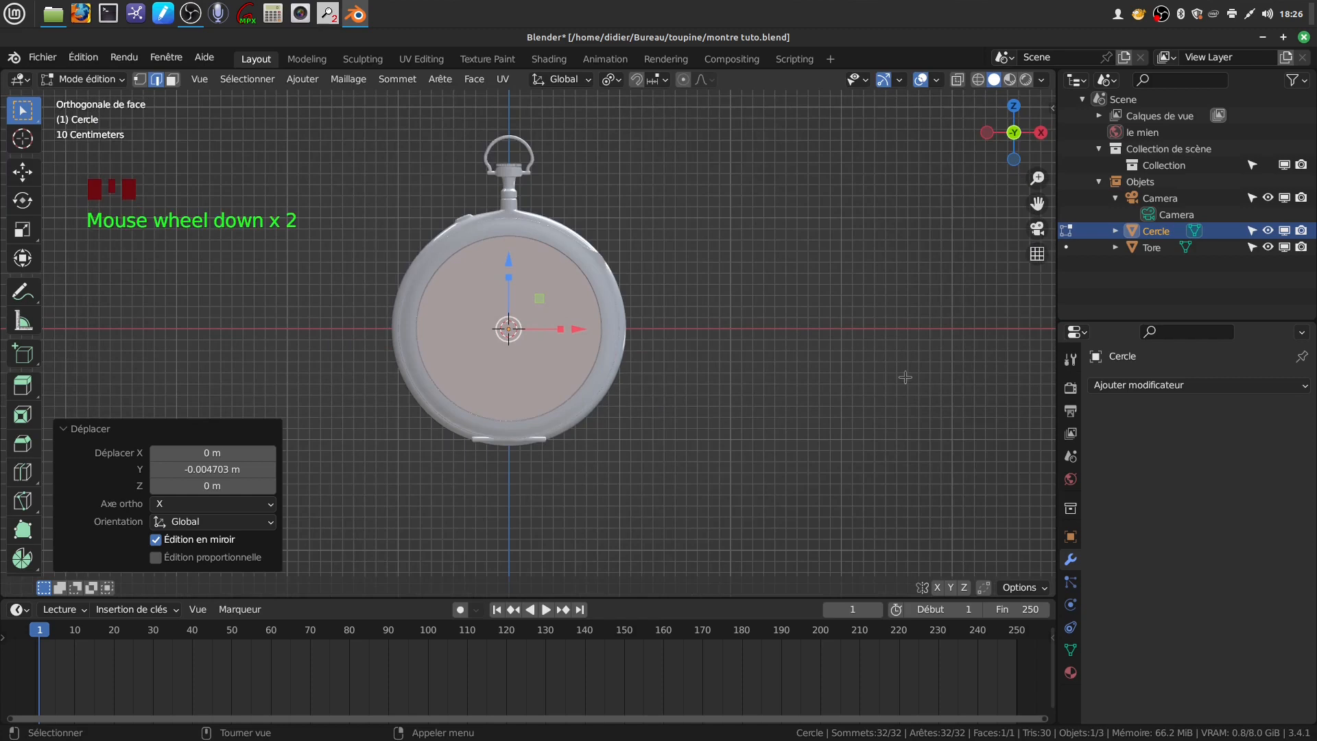
click(1071, 673)
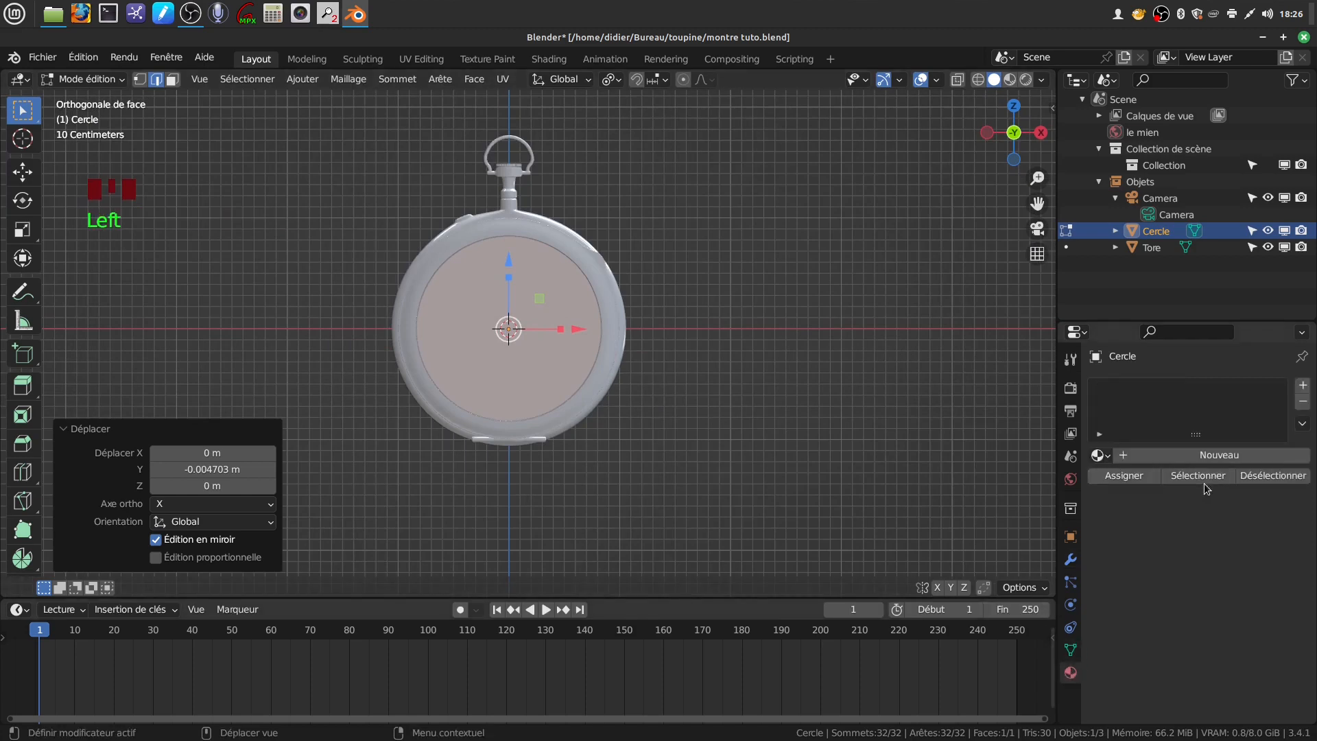
click(1202, 456)
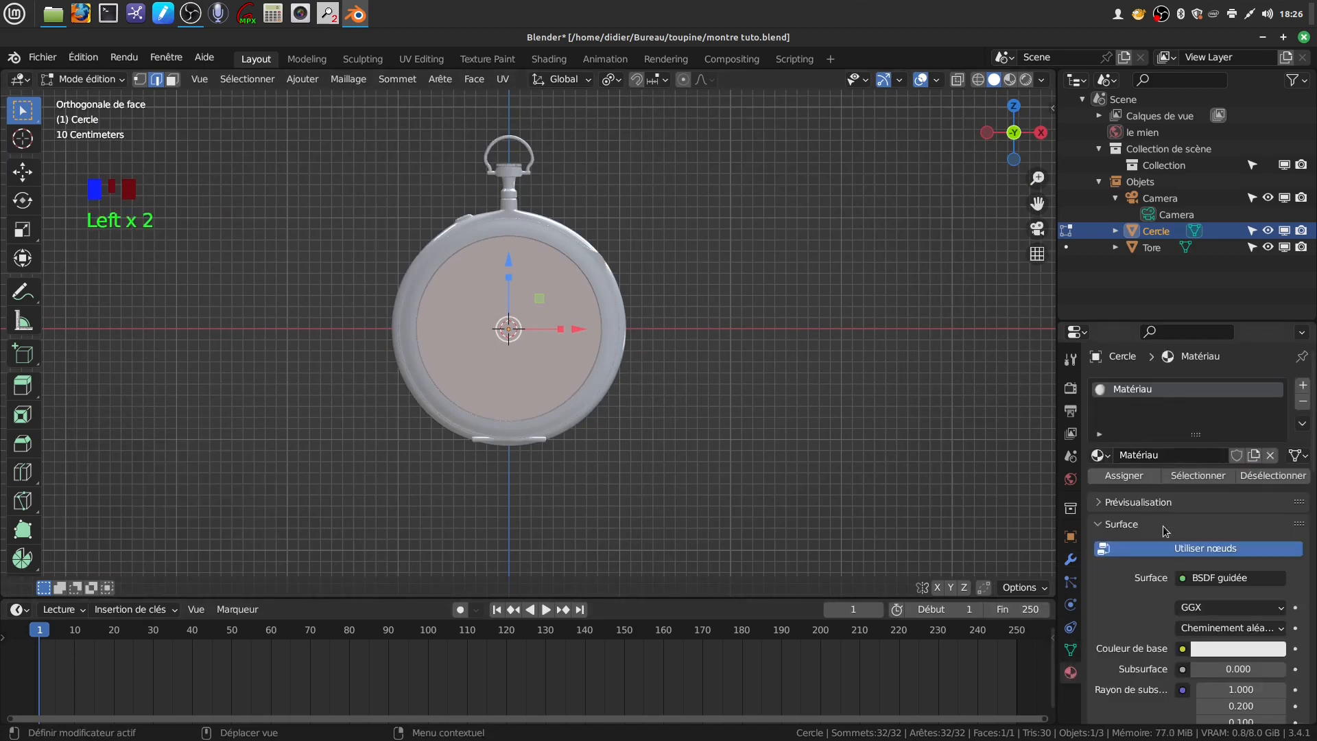
scroll(1203, 455, down, 2)
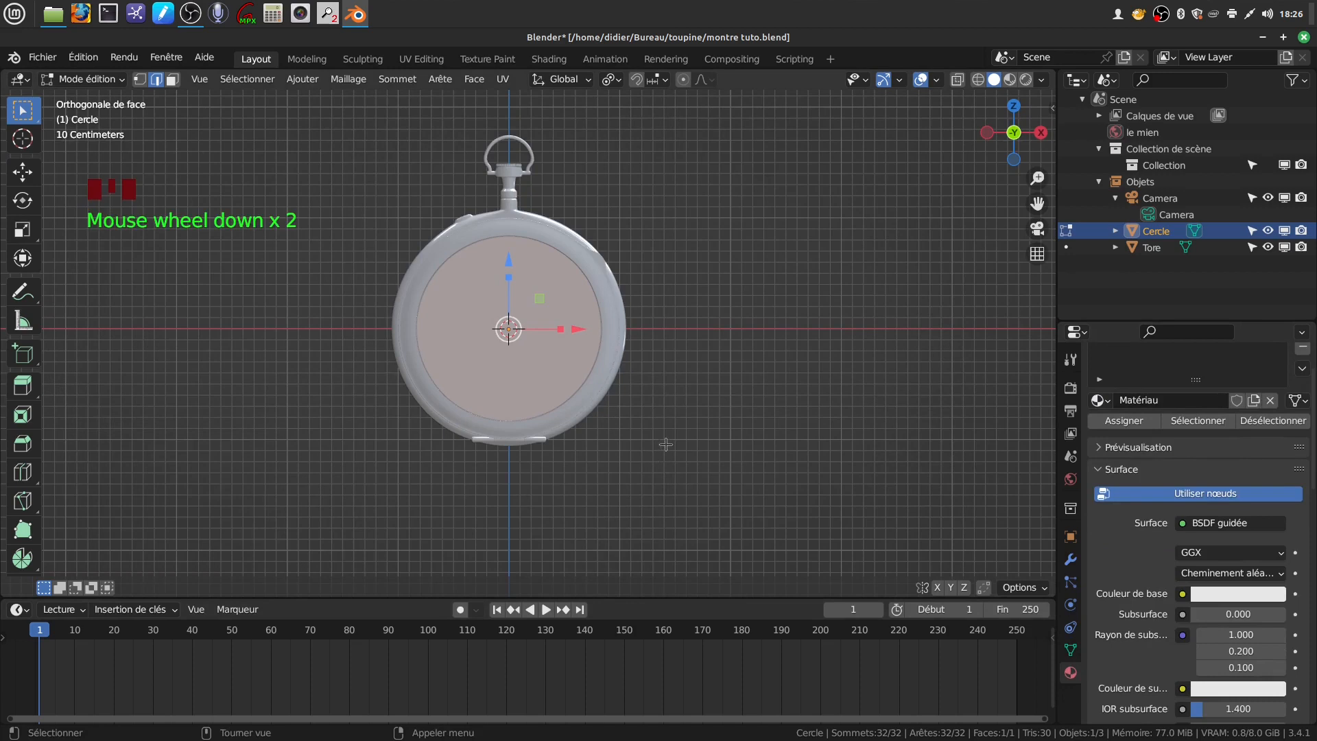
scroll(710, 504, up, 1)
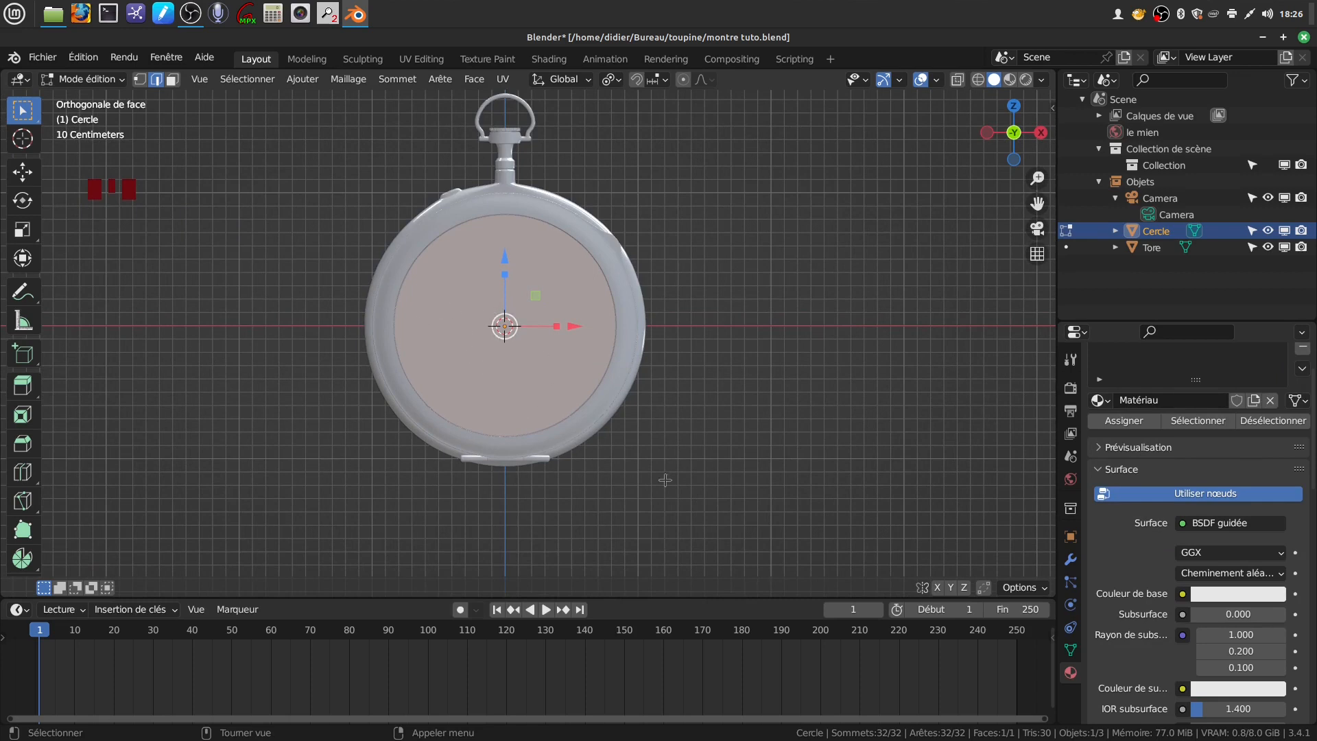
- Link an Image Texture to the base colour of the disc's material
click(1183, 593)
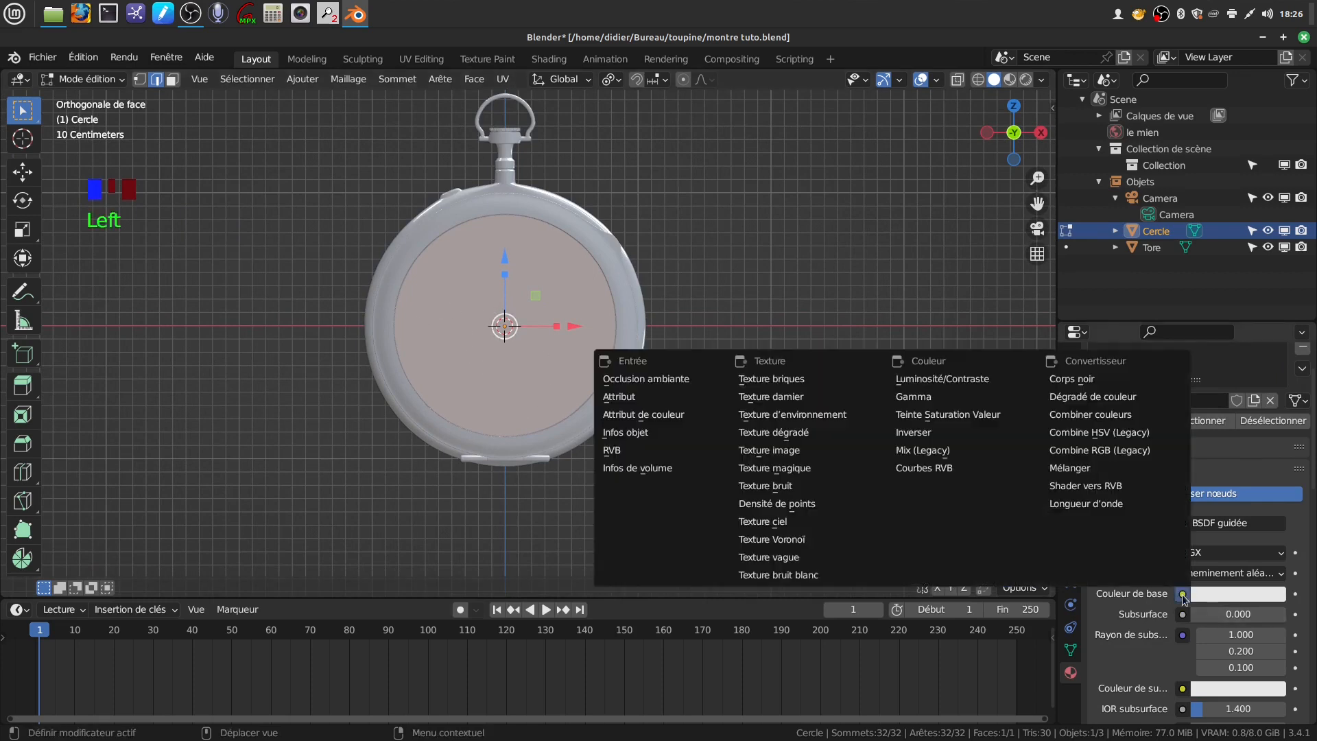
click(820, 451)
scroll(1164, 559, down, 5)
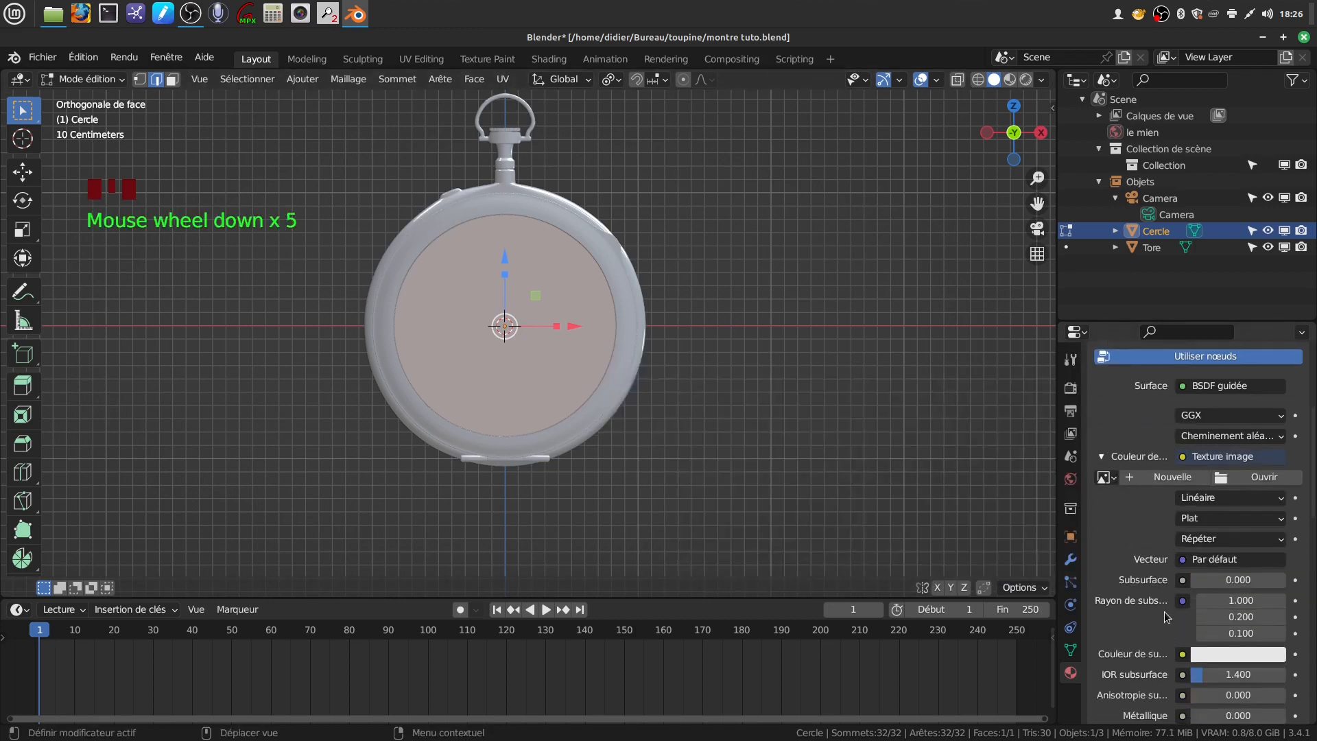
- Lower the dial material's specular to 0.043 and set the image texture's extension mode to Limiter
scroll(1162, 624, down, 4)
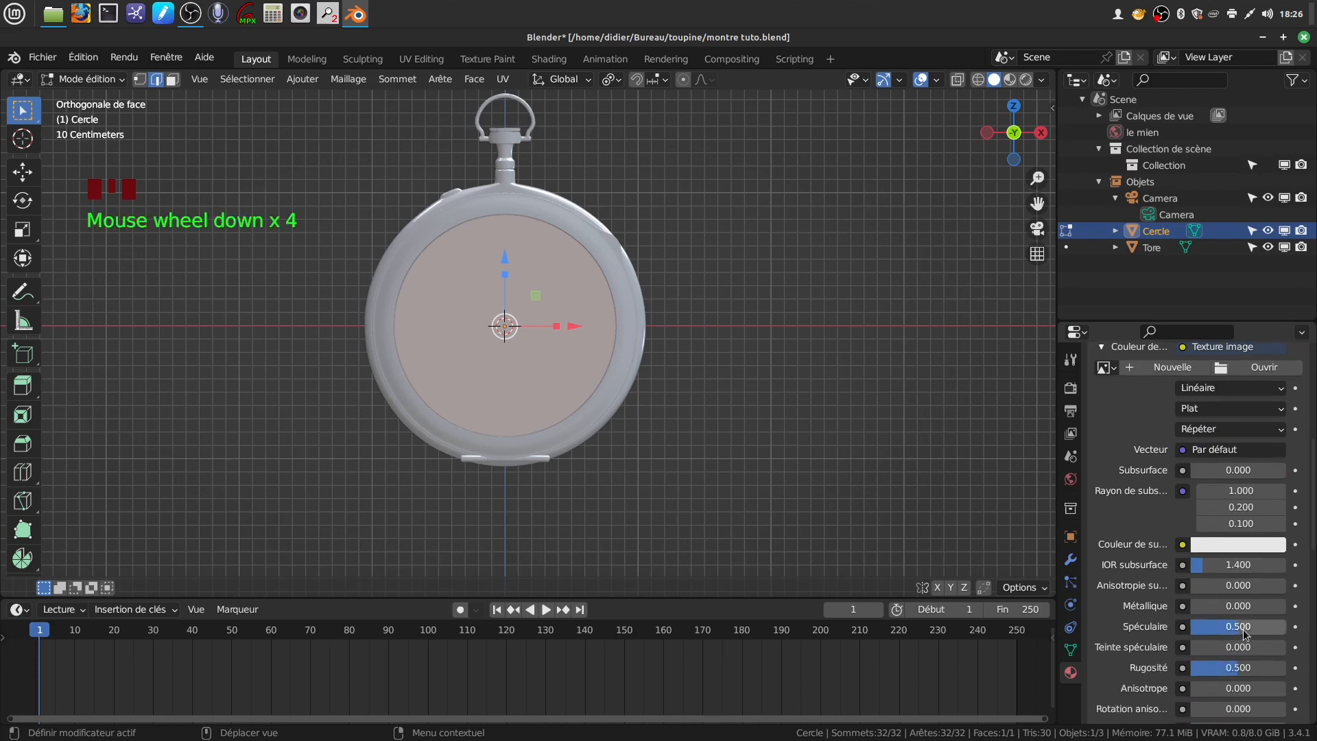
click(1243, 631)
drag(1243, 631, 1195, 627)
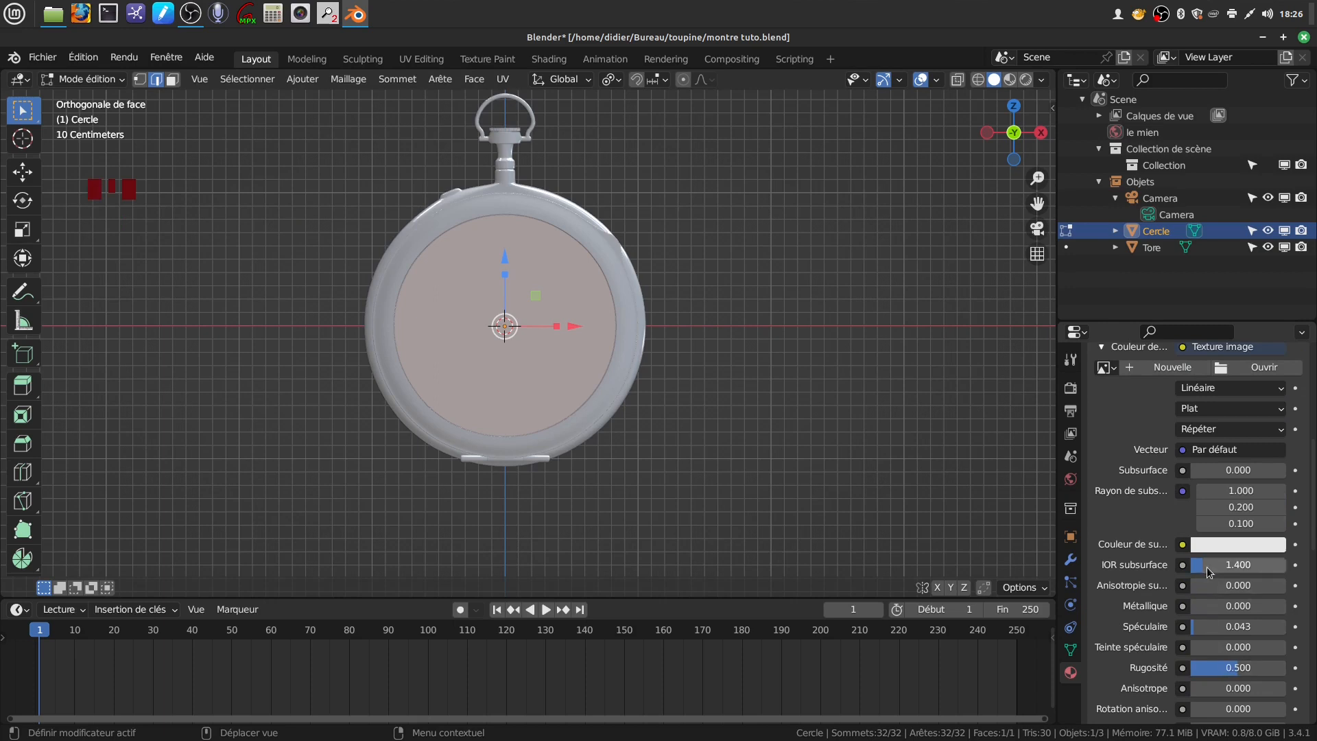
scroll(1208, 572, up, 3)
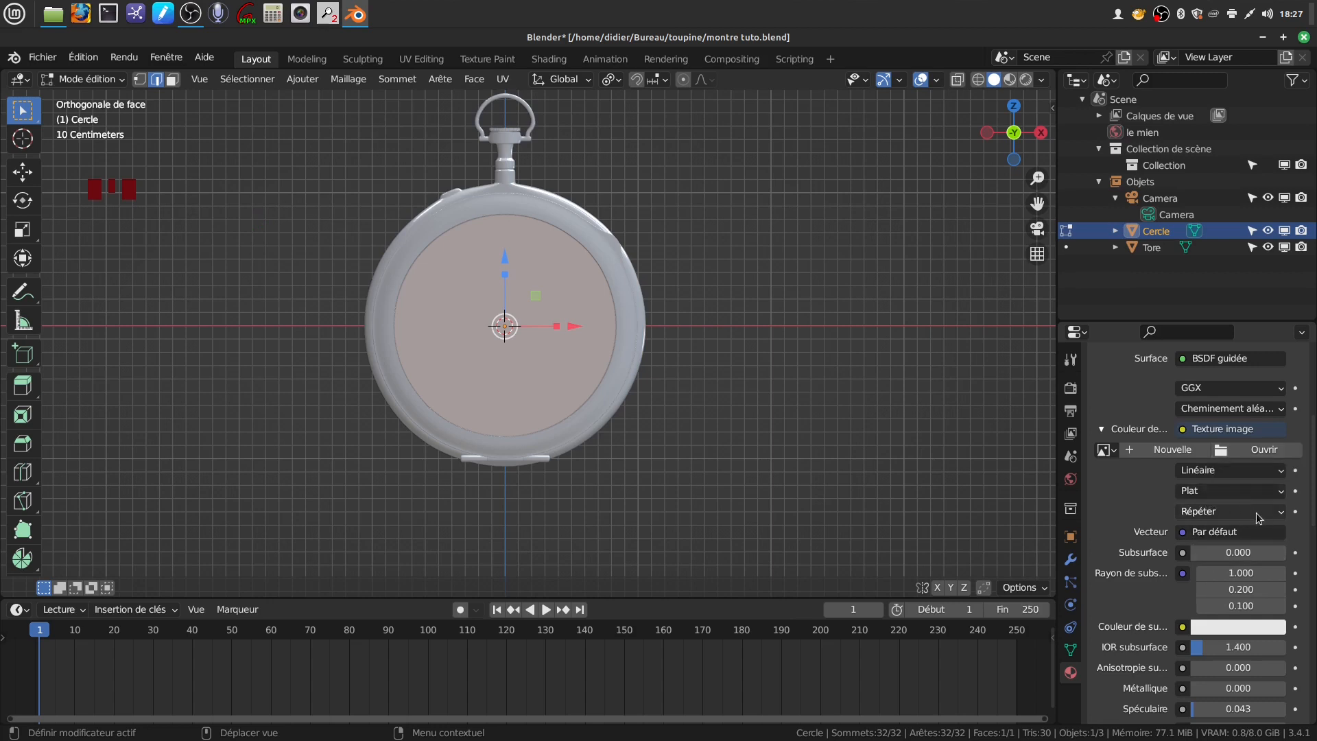
click(1282, 518)
click(1231, 561)
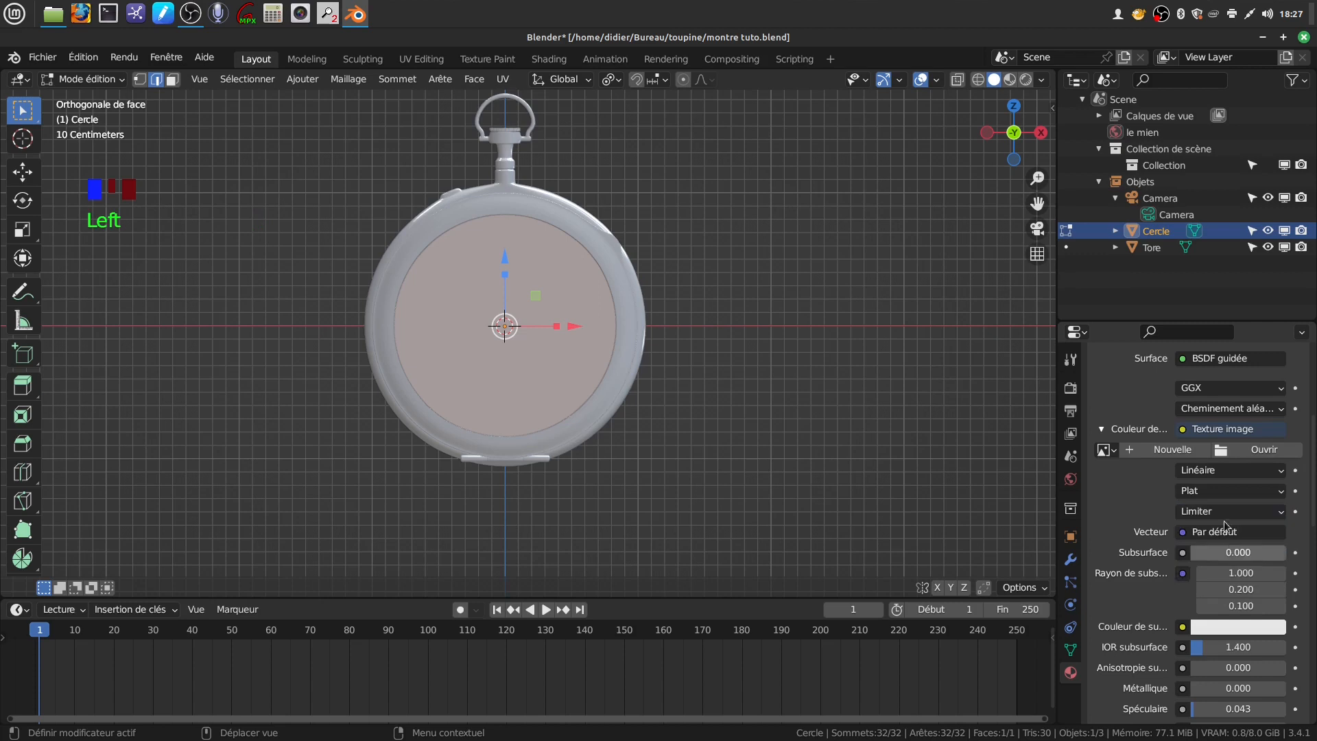
- Load the Roman numeral clock face image téléchargement (7).png into the dial's image texture
click(1221, 454)
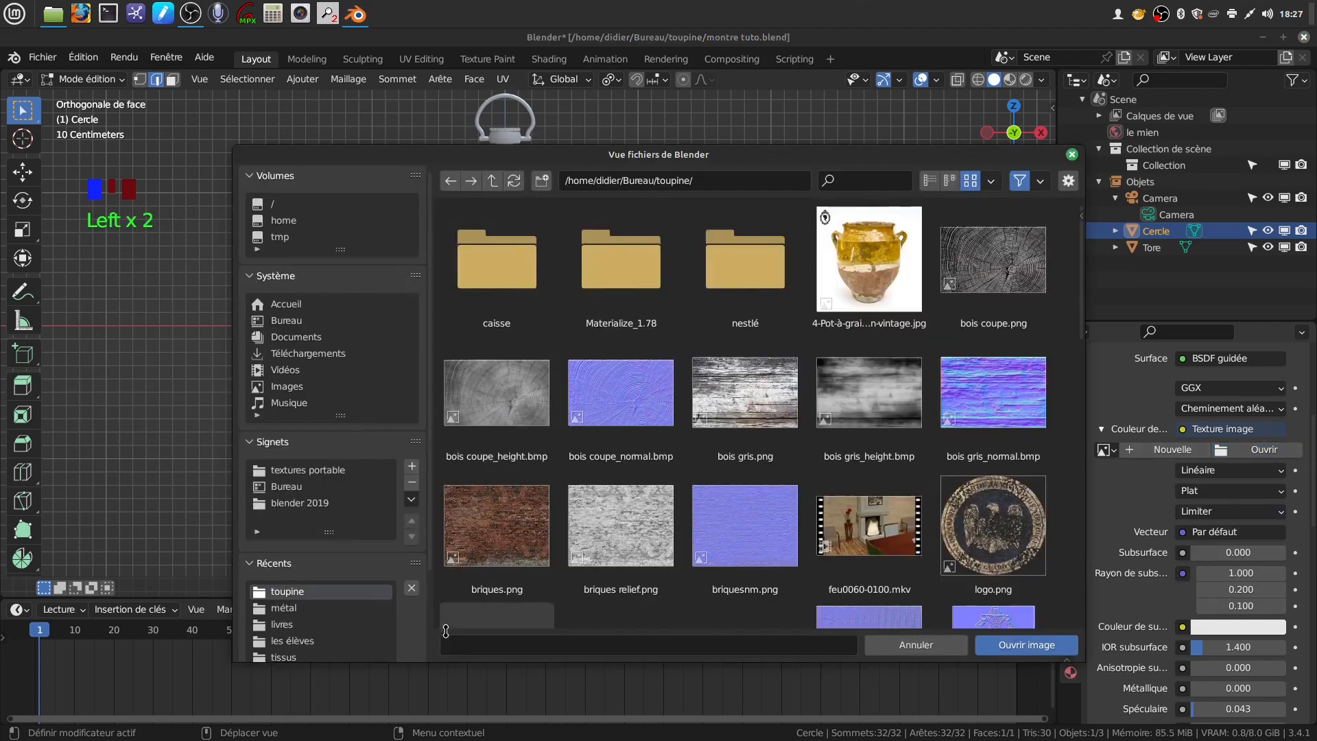
scroll(780, 519, down, 8)
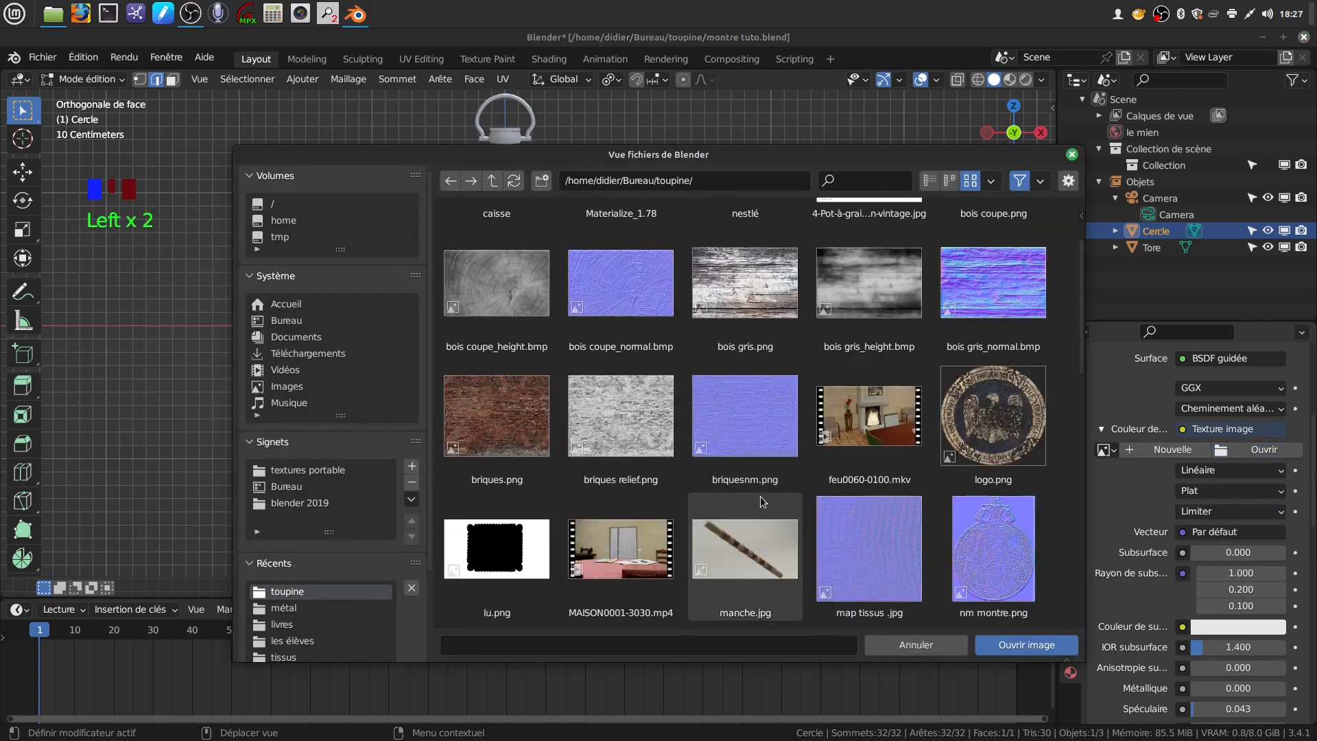
scroll(780, 519, down, 3)
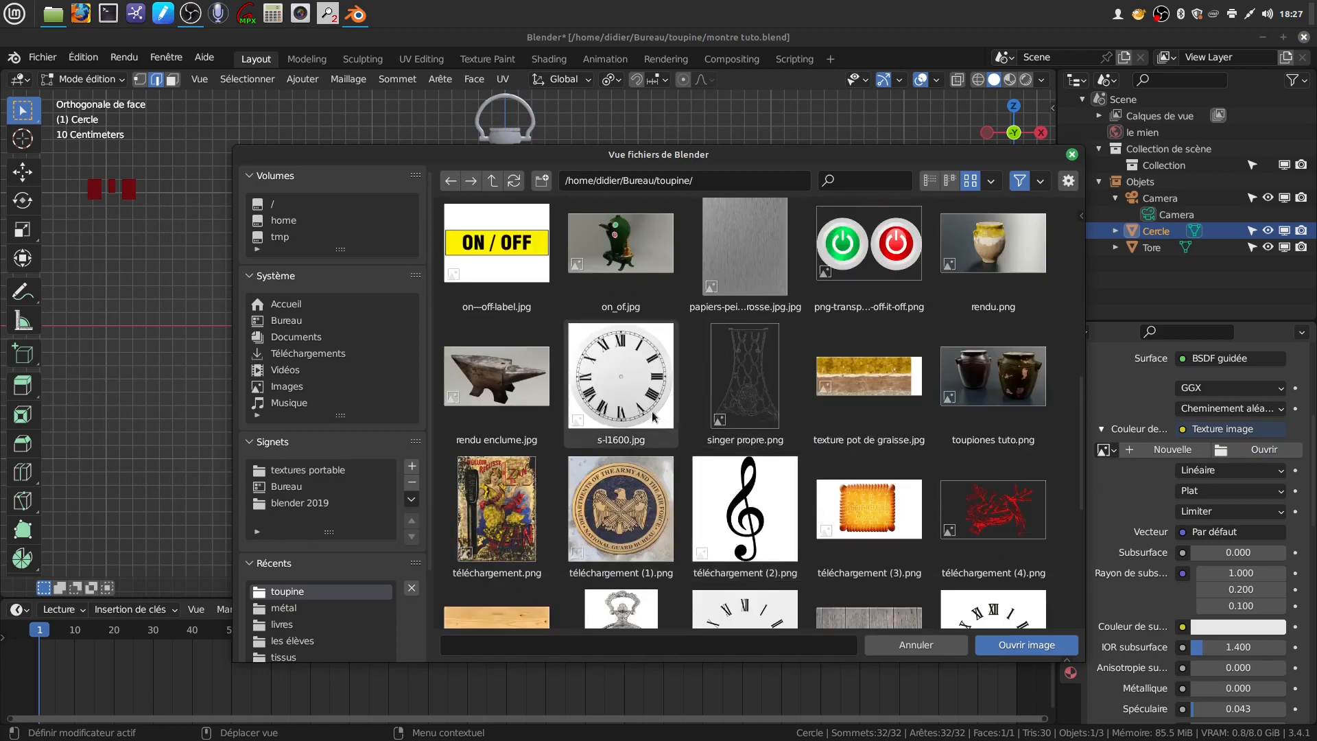
scroll(655, 418, down, 3)
scroll(655, 423, down, 3)
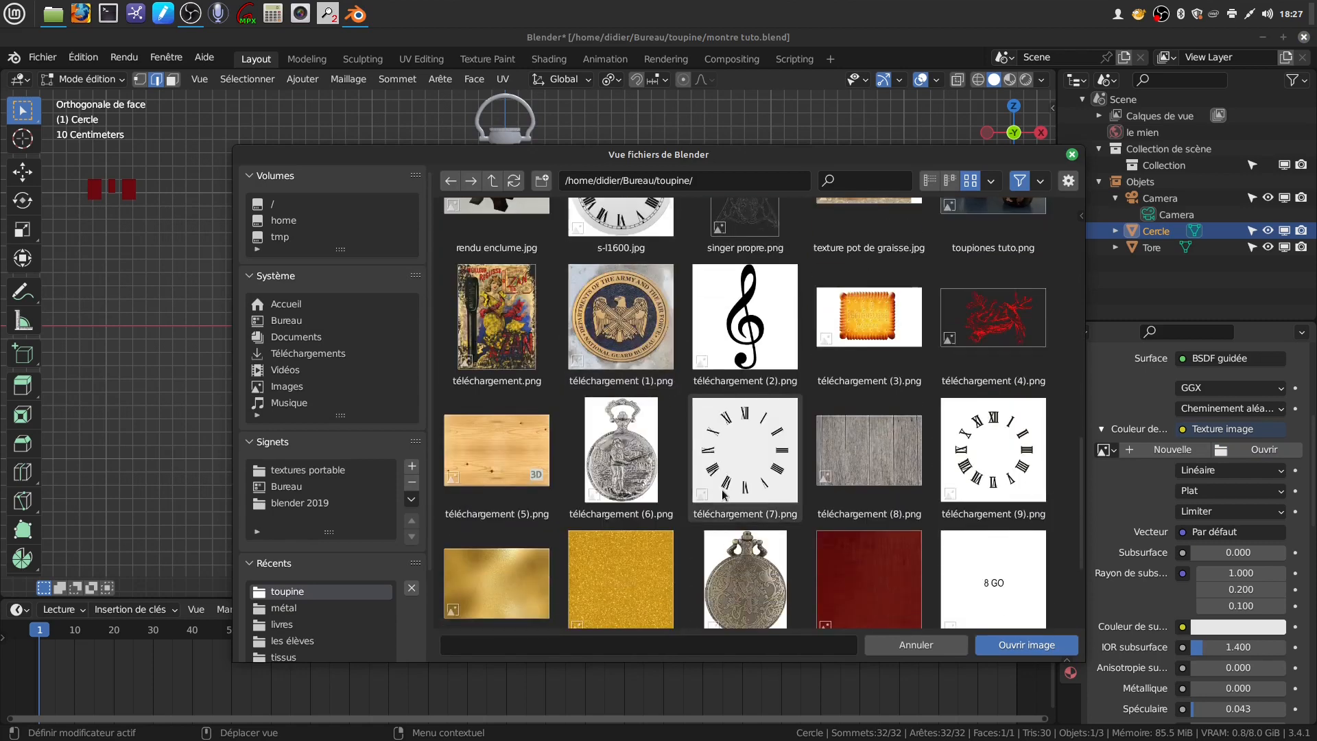
click(778, 473)
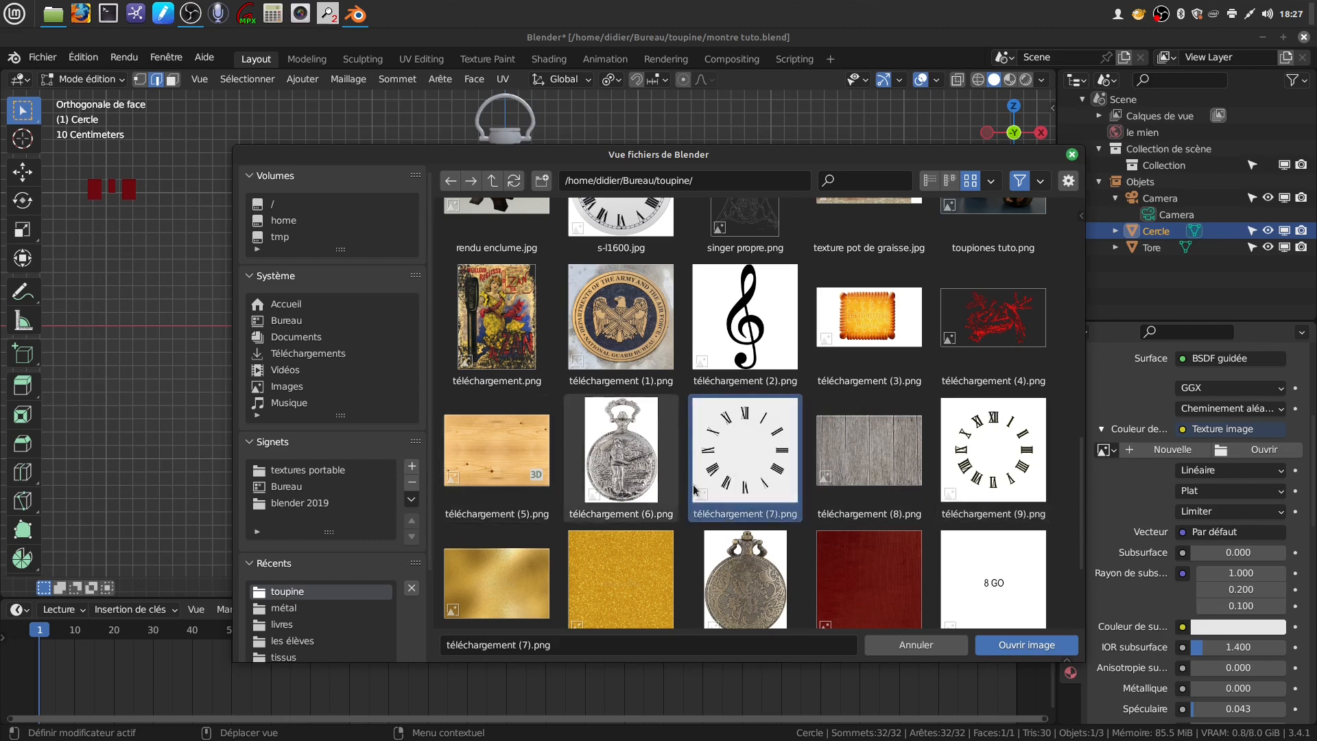
click(1004, 647)
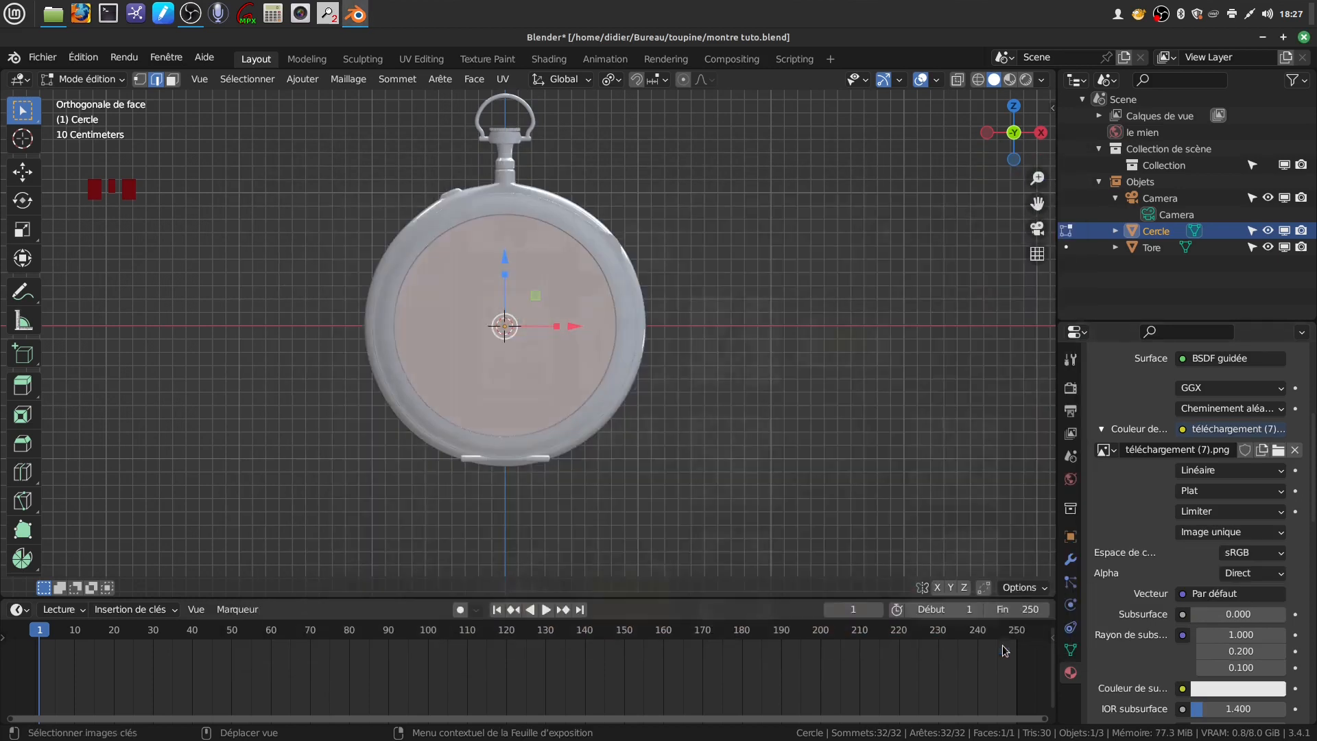
- Split the 3D viewport vertically and turn the new area into a UV Editor
drag(1051, 72, 517, 87)
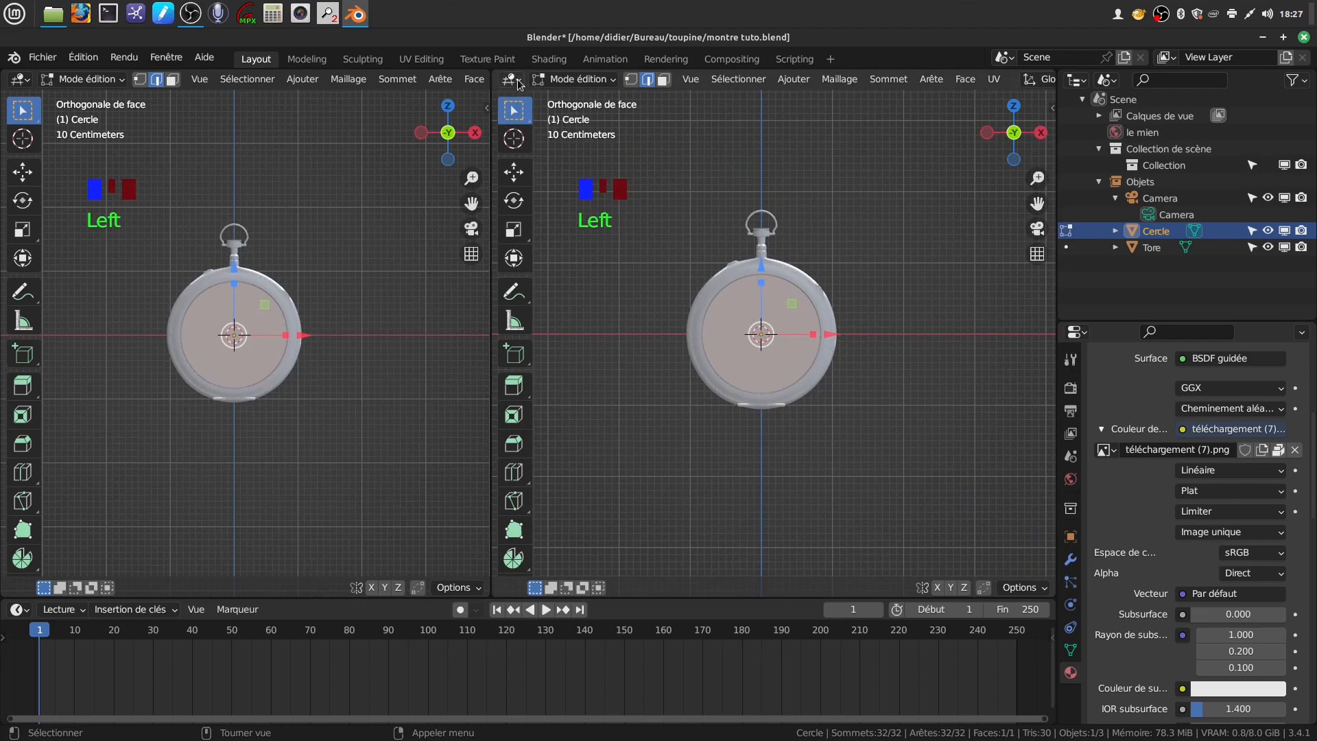
click(518, 84)
click(587, 163)
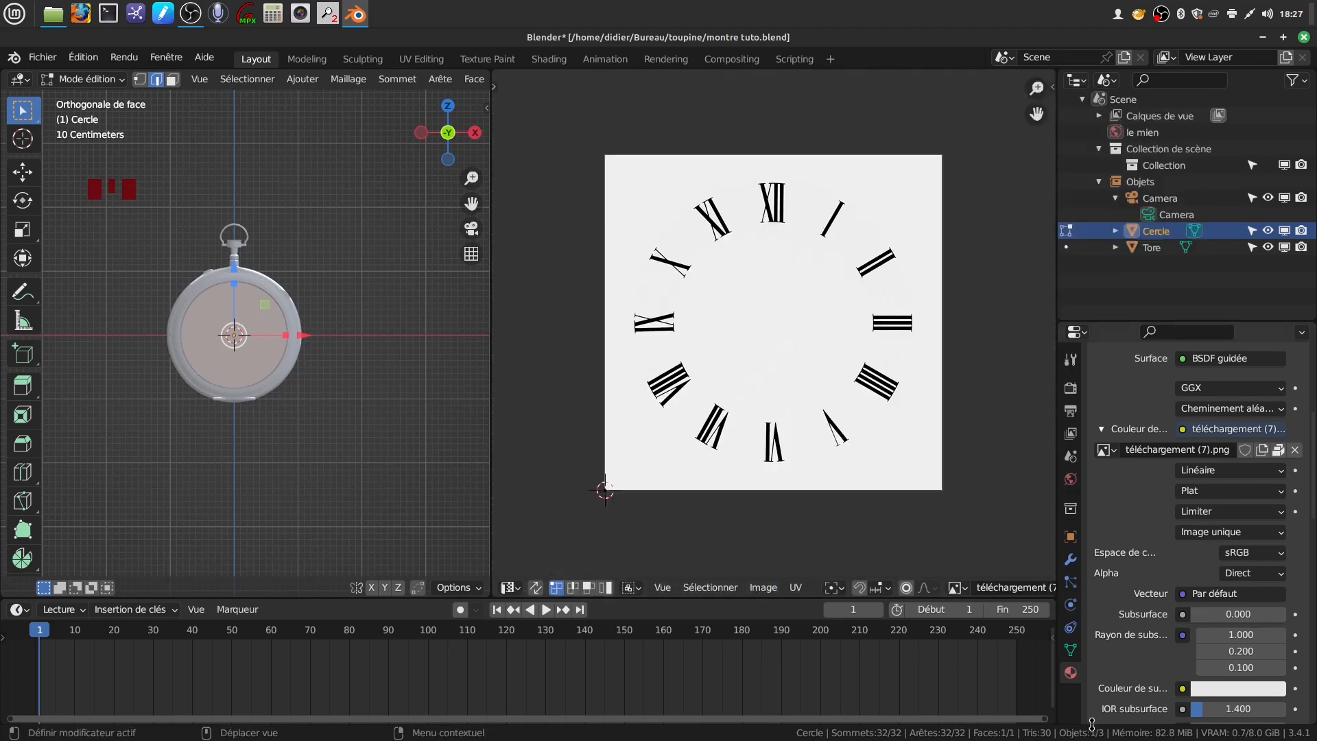
- Check the disc's UV maps in its mesh data properties
click(1072, 678)
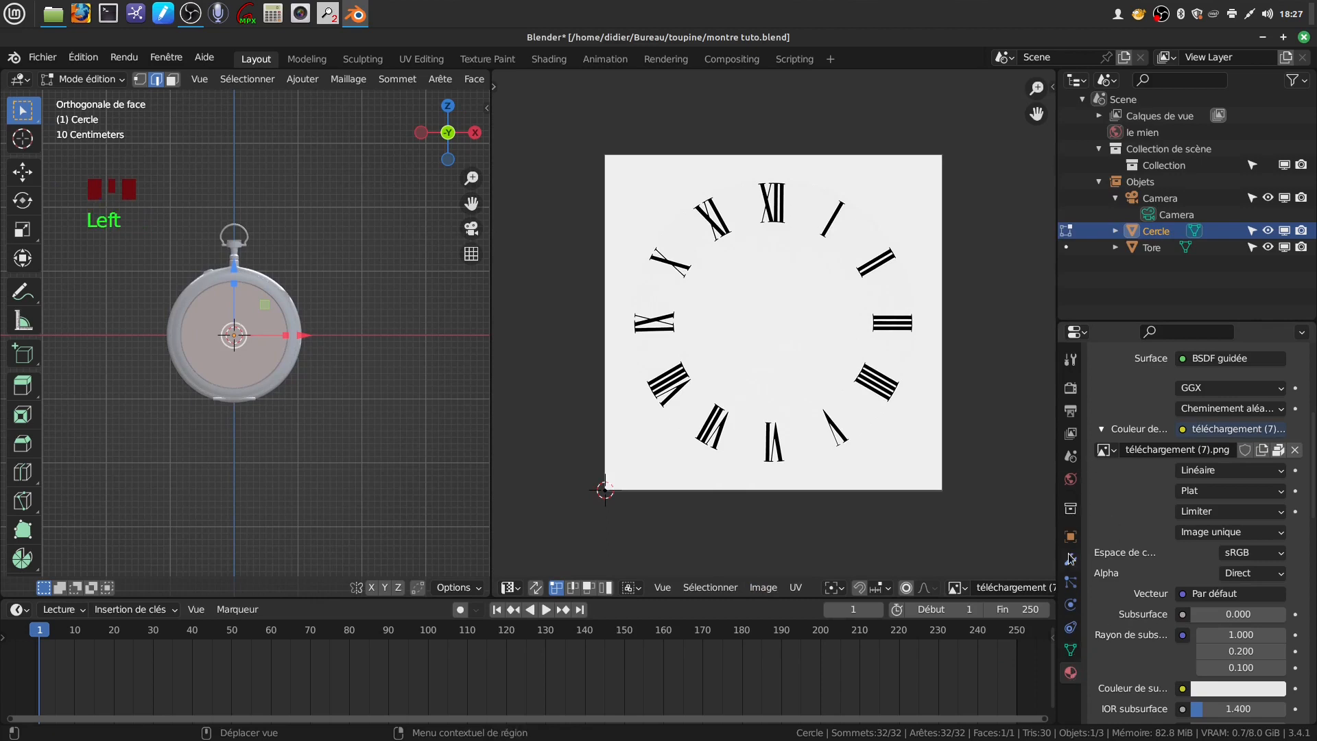
click(1070, 649)
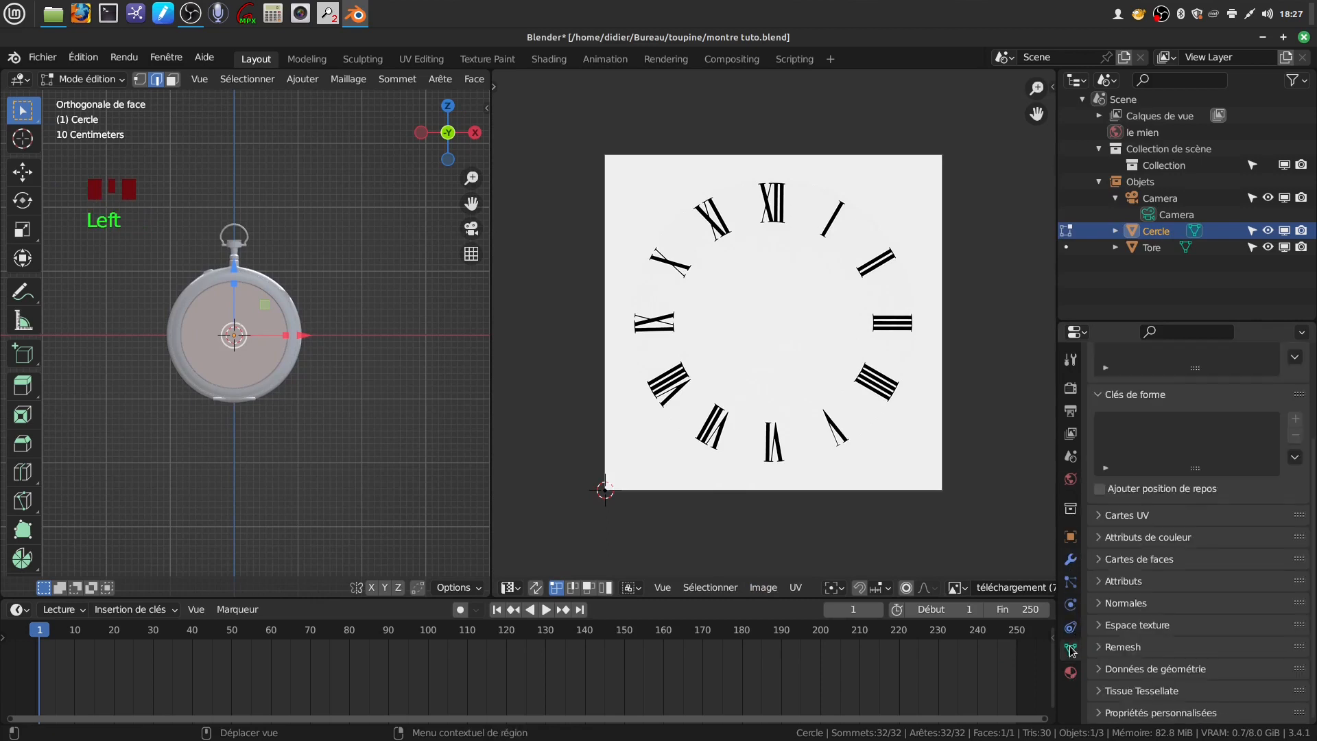
click(1123, 524)
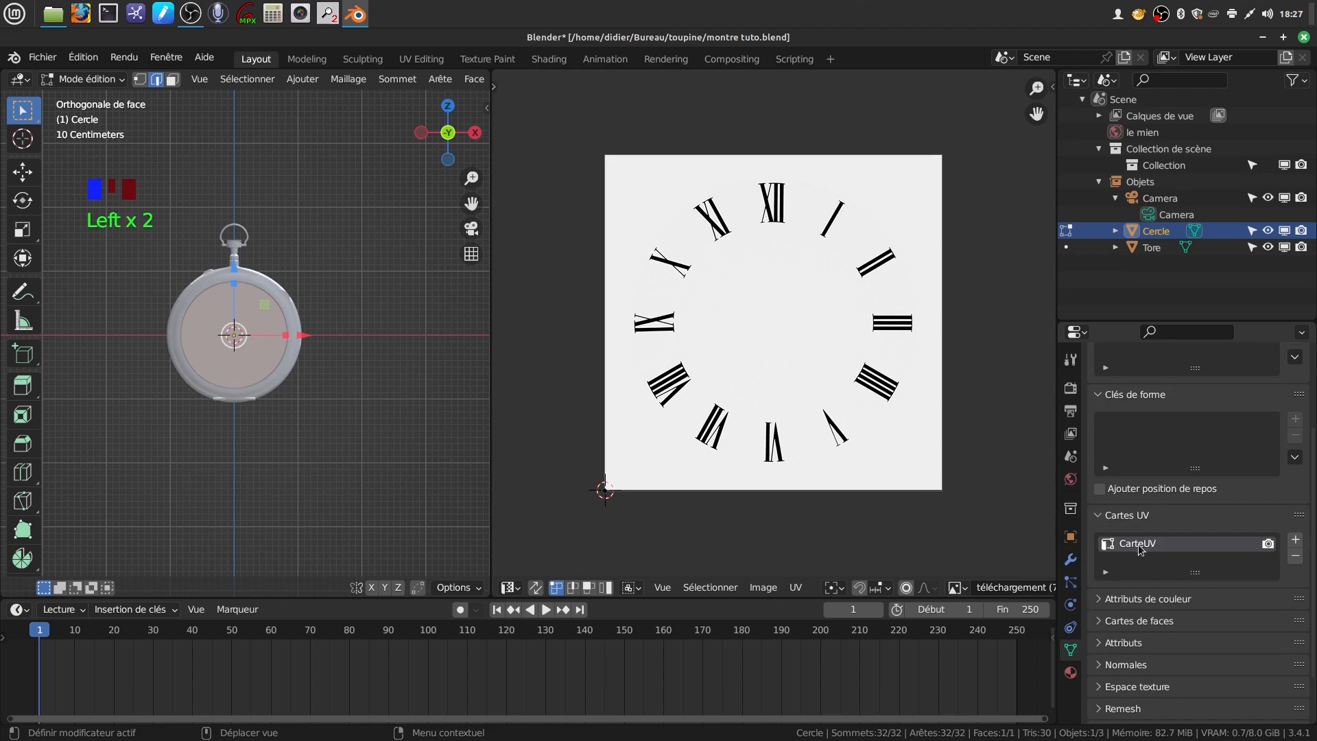
click(926, 535)
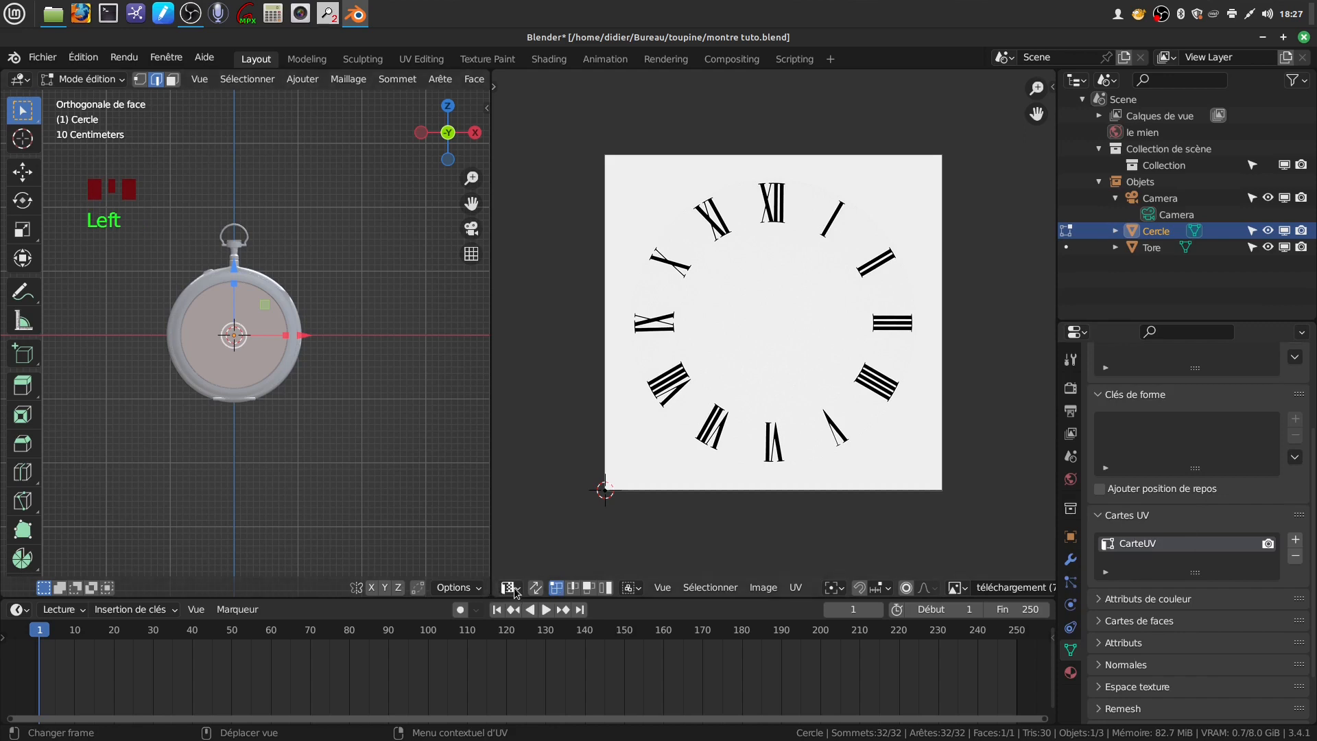
- Unwrap the dial face with Project from View in the front orthographic view
scroll(841, 469, down, 2)
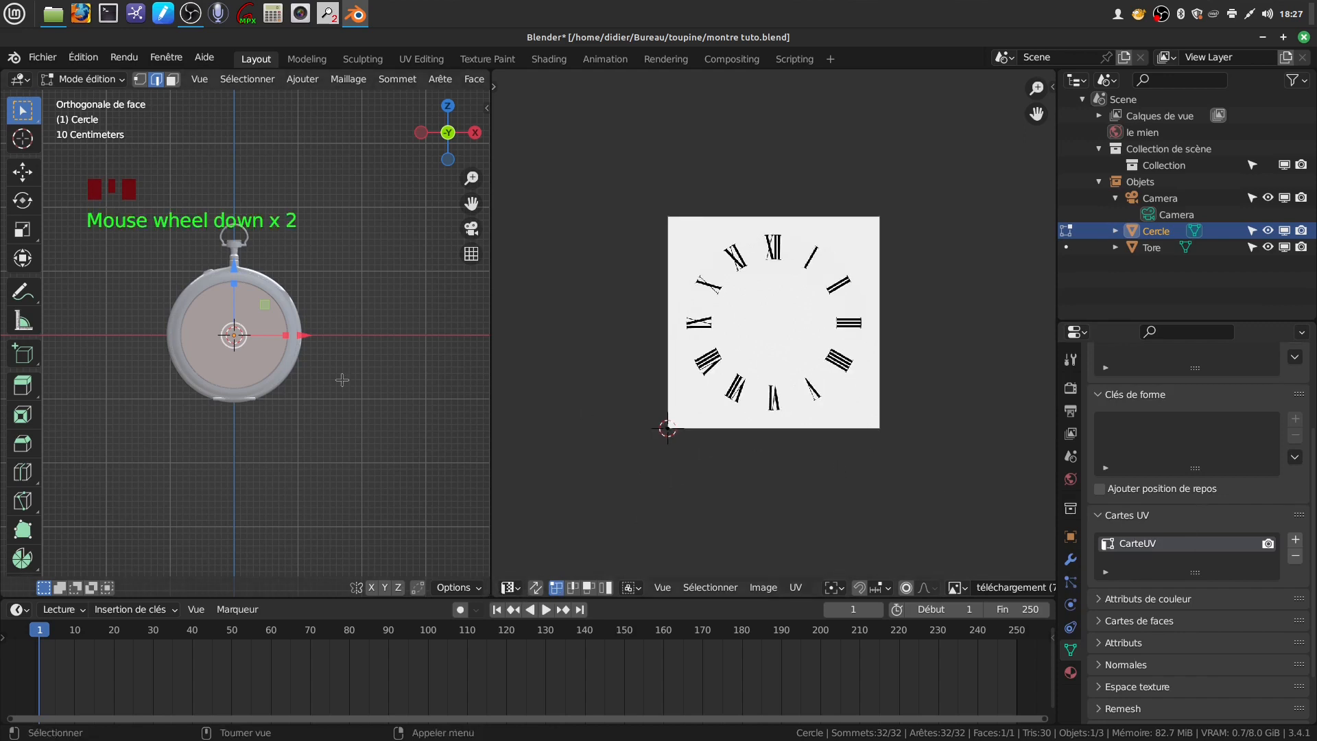
key(KP_1)
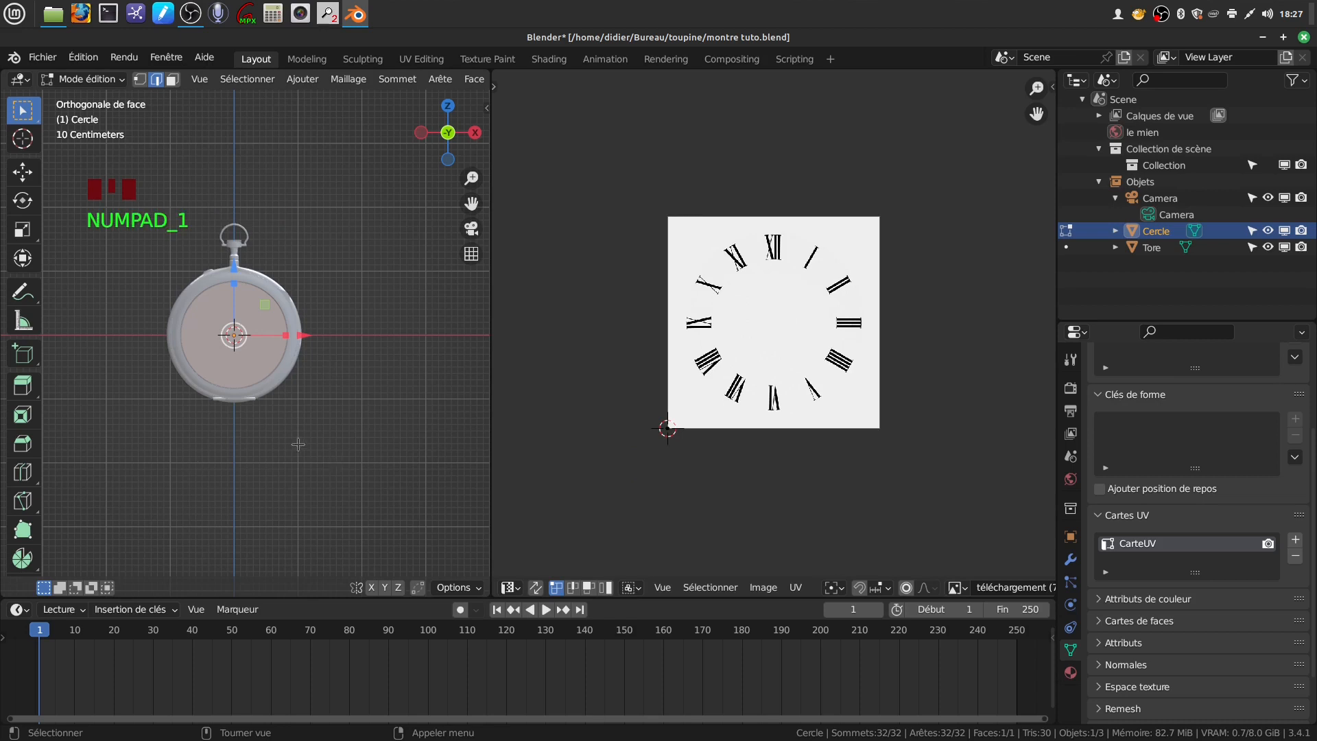
key(u)
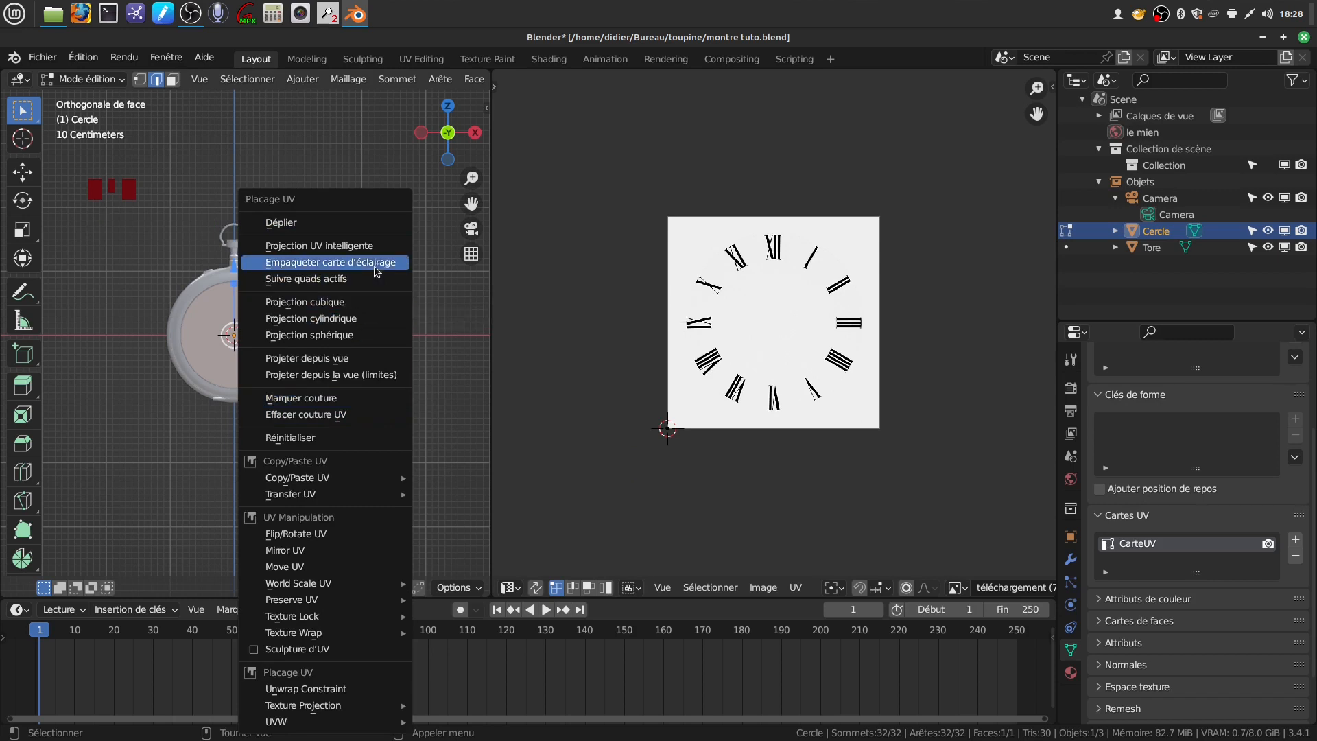
click(389, 359)
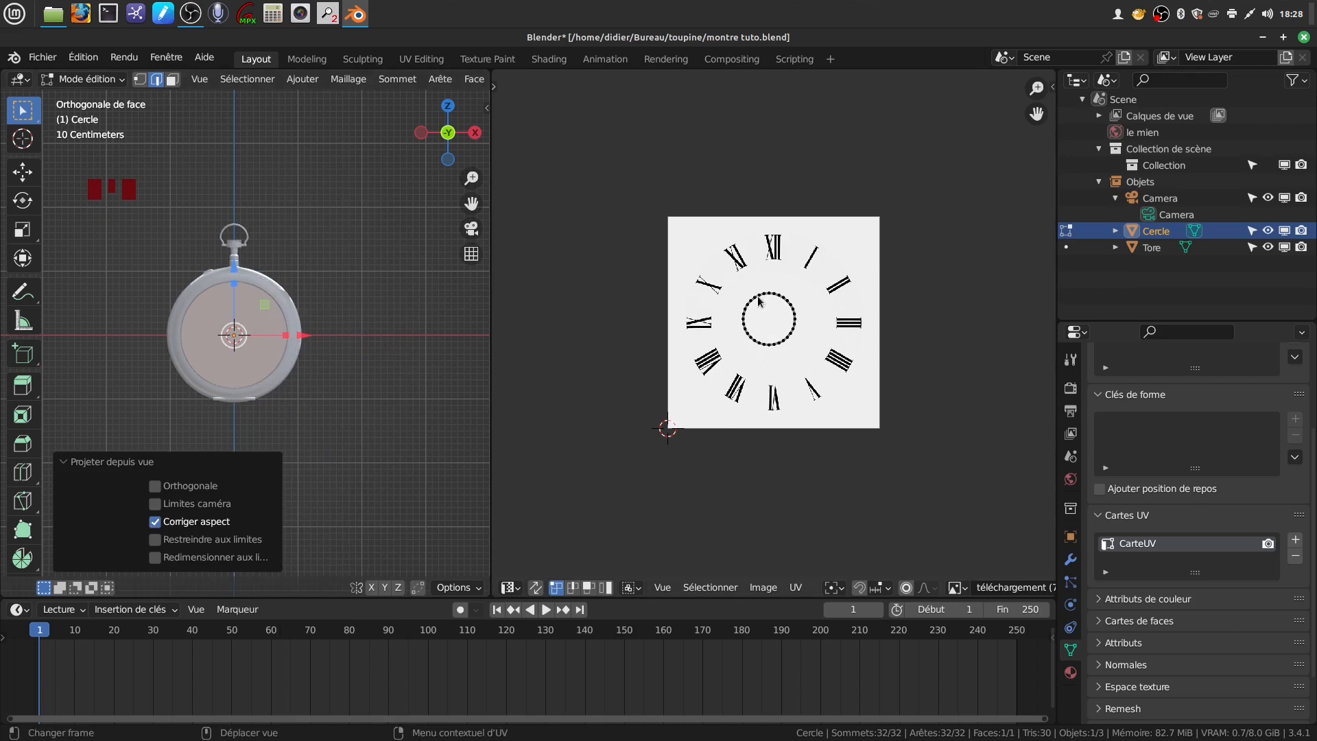
- Scale up and shift the dial's UV circle so it is centred on the clock face and encloses all the Roman numerals
key(a)
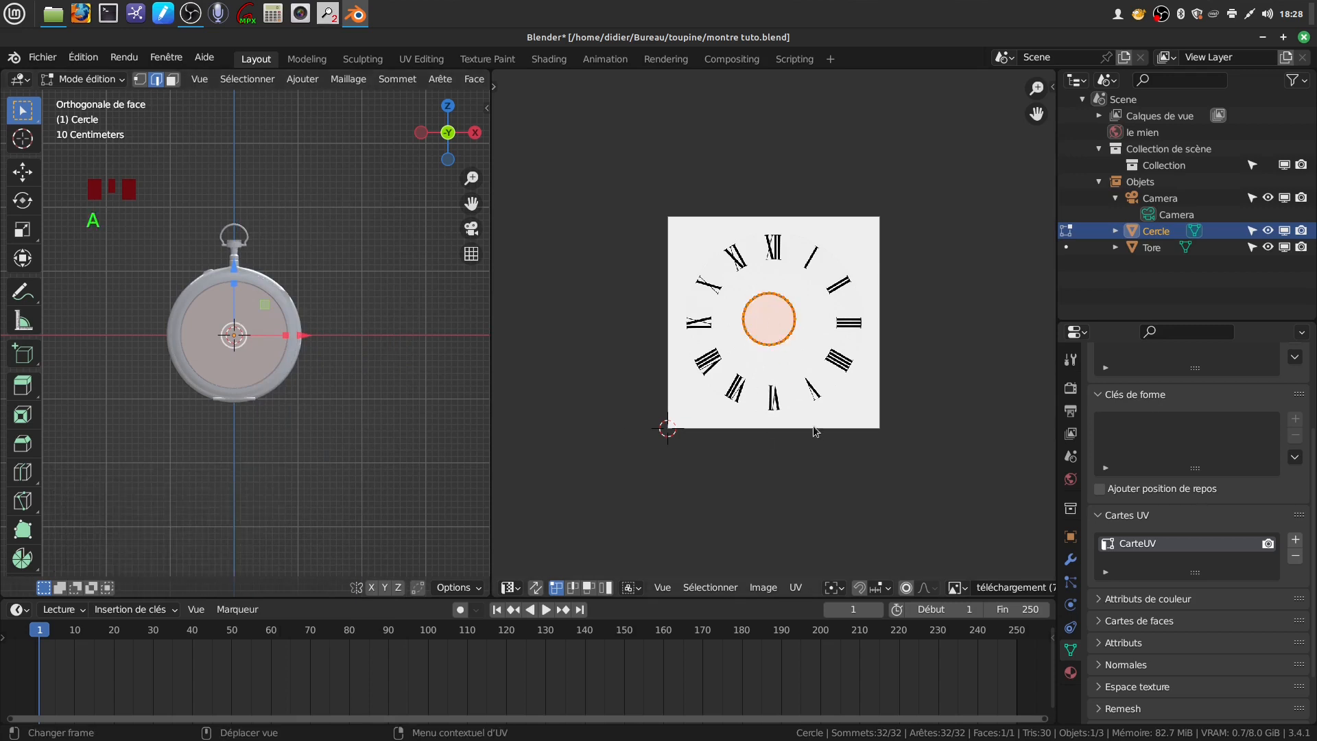
key(s)
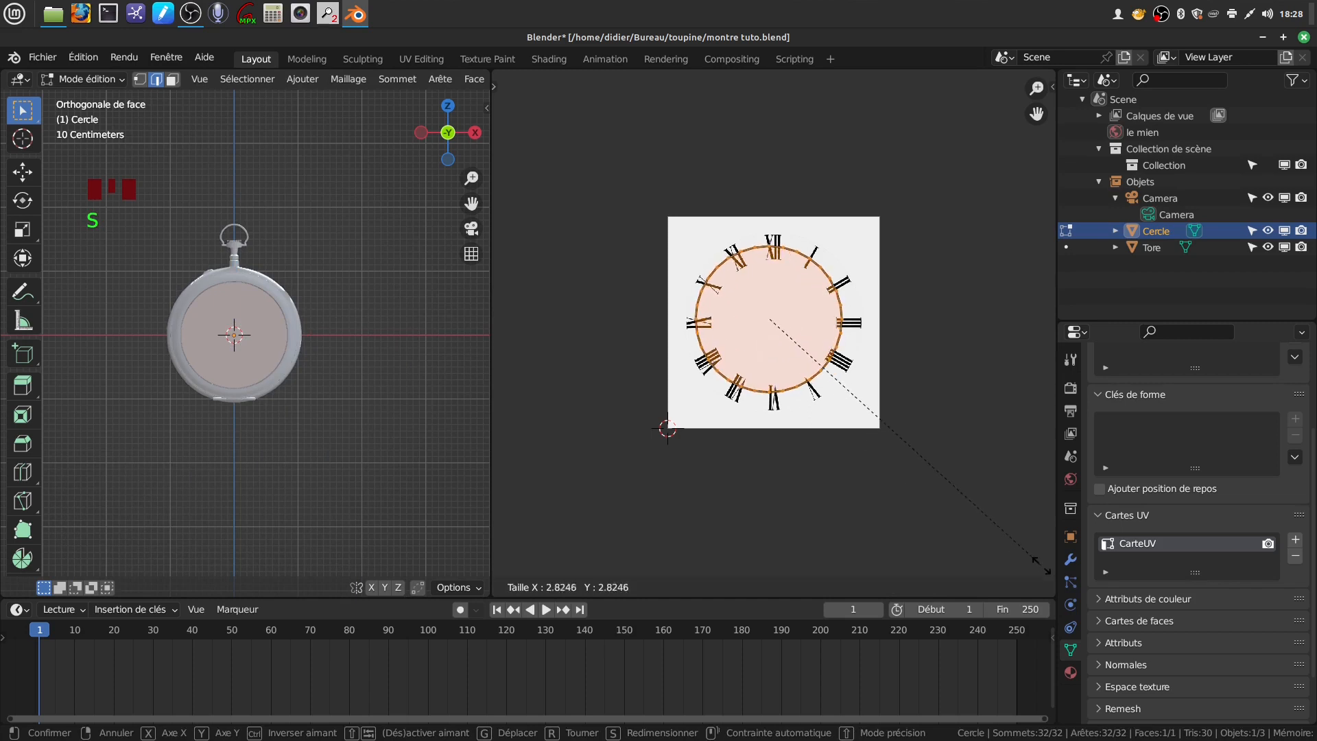
click(427, 39)
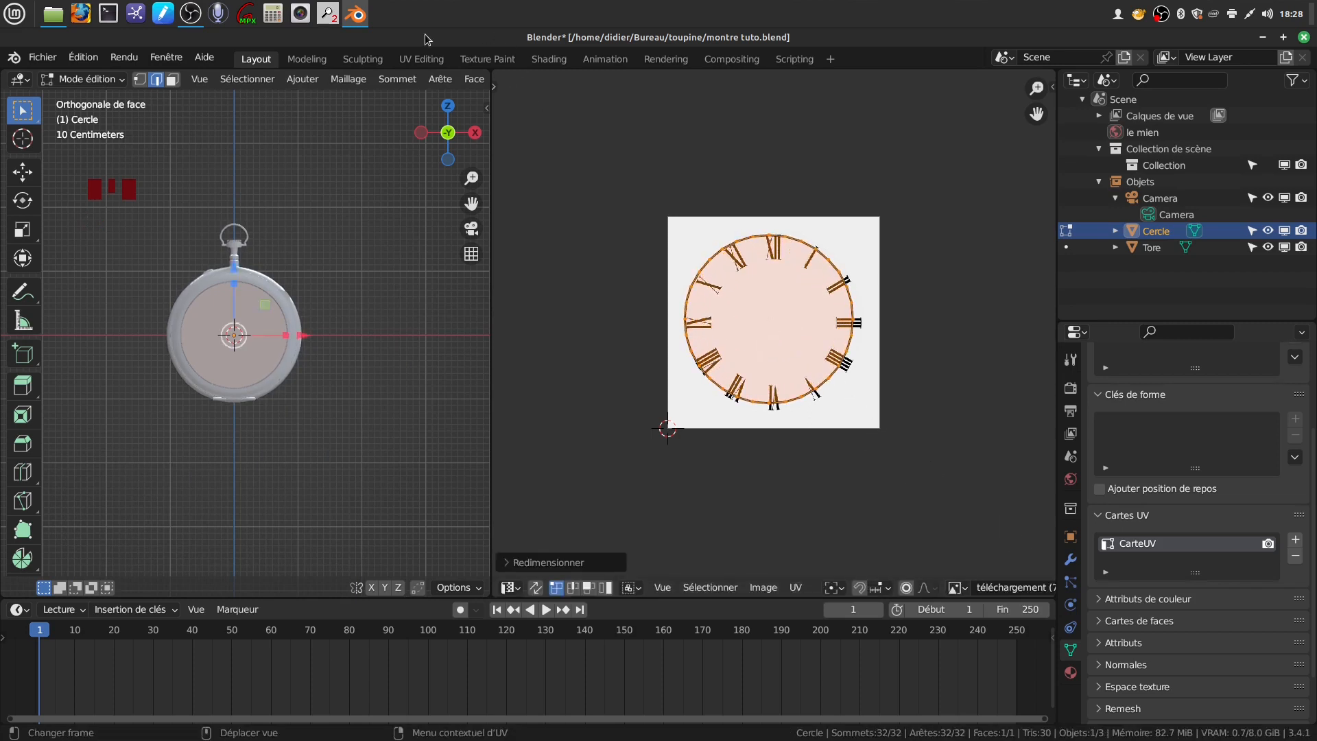
key(g)
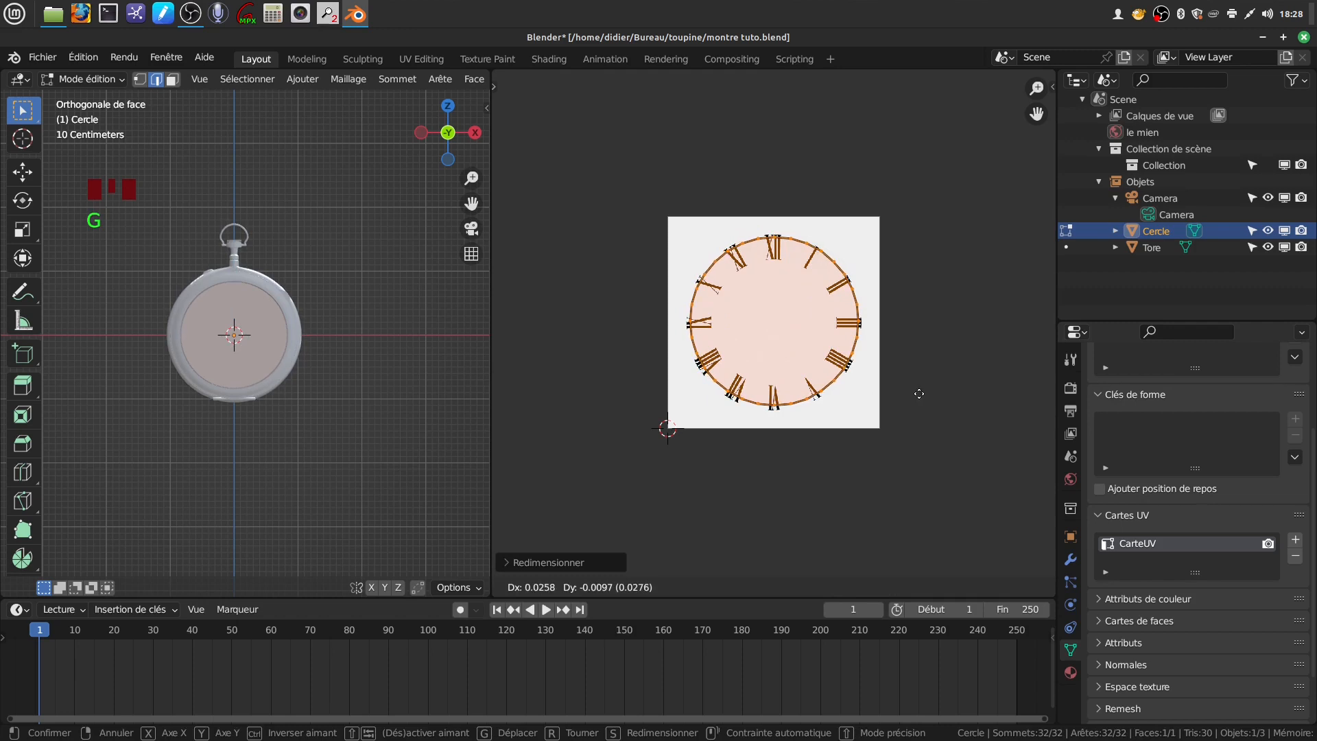
click(917, 393)
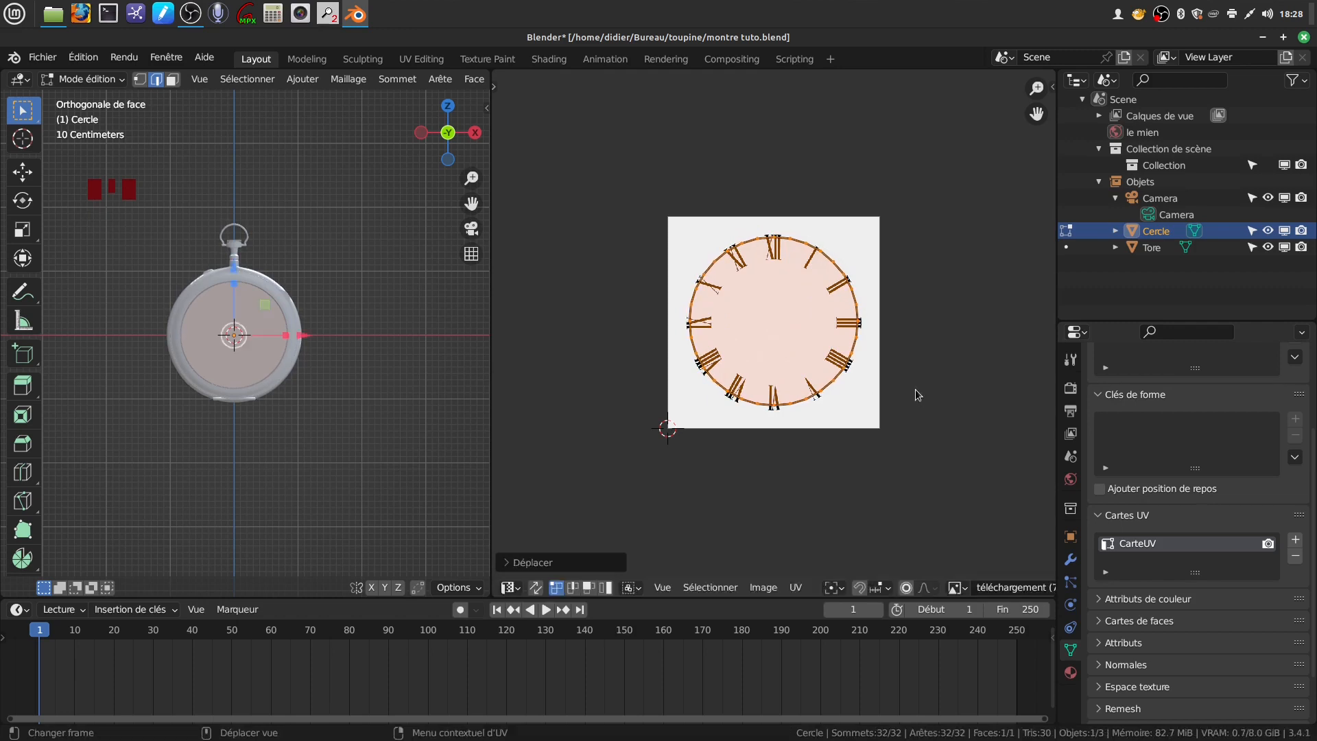
key(s)
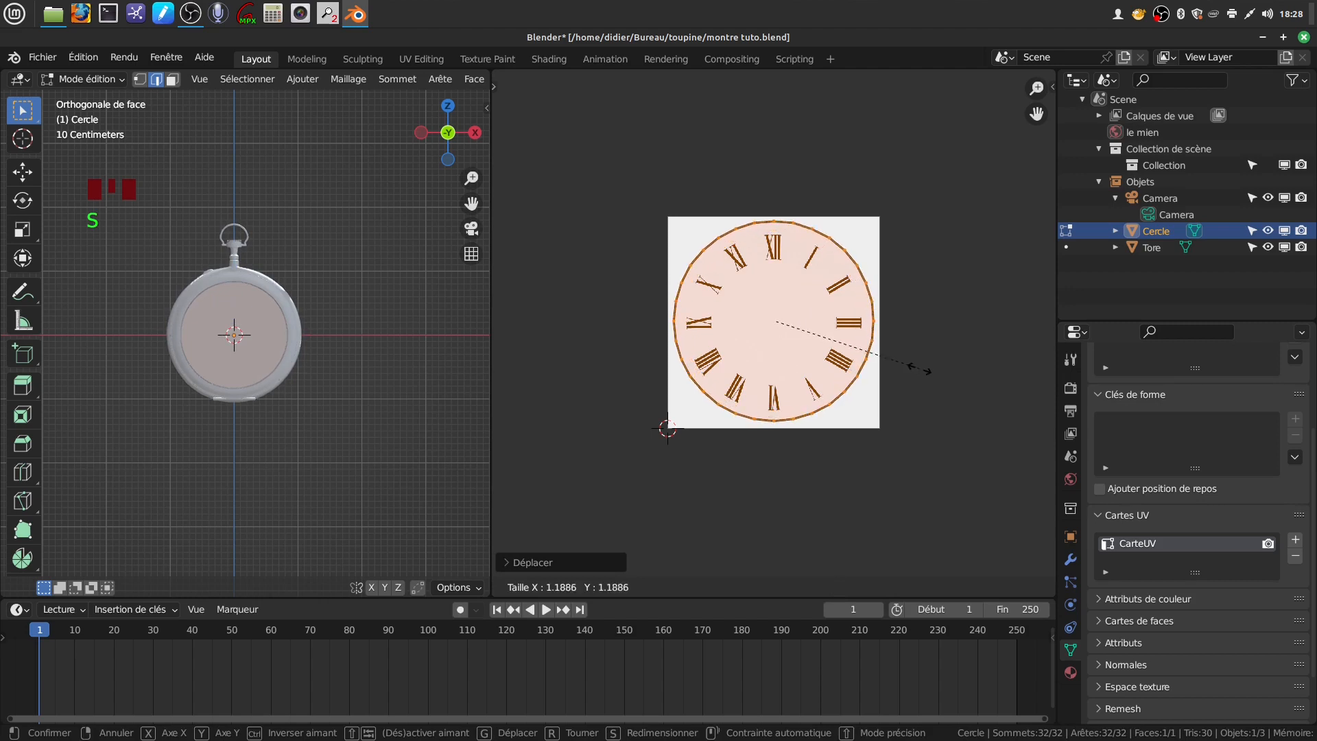
click(922, 368)
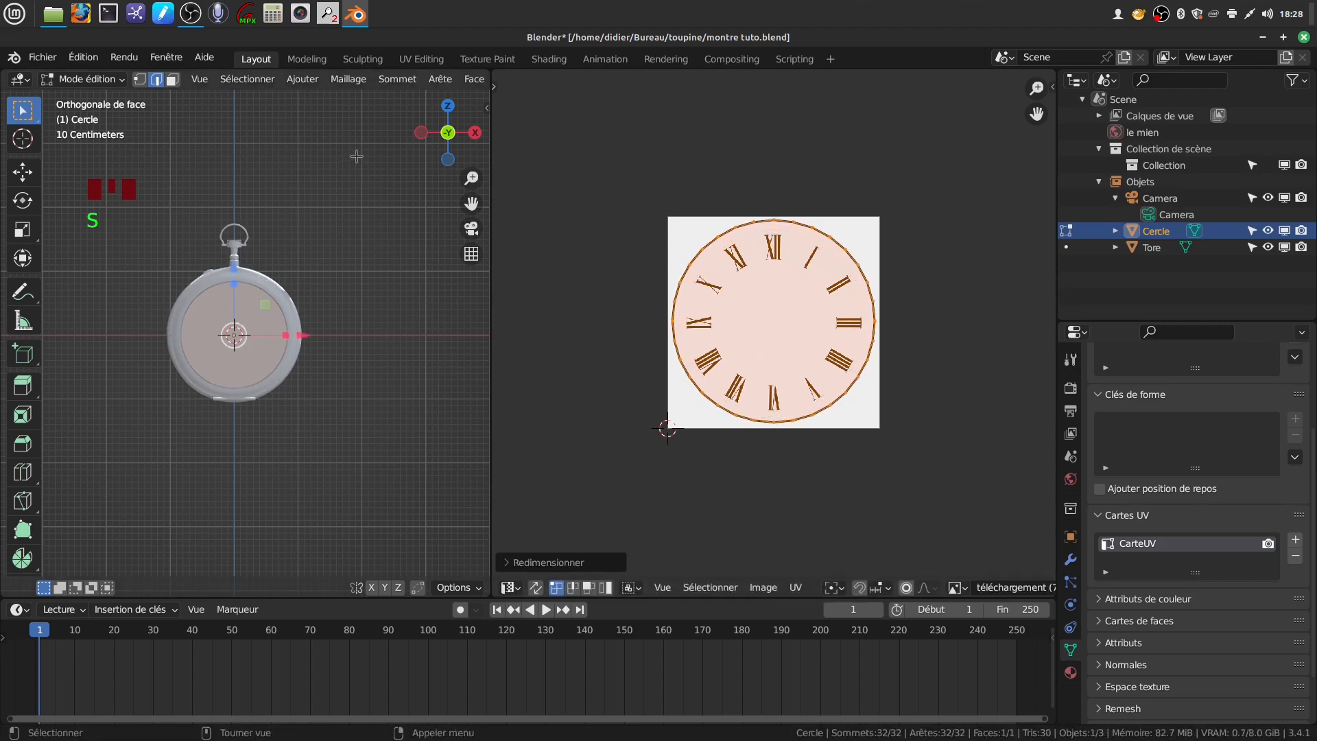
- Switch the 3D viewport to Rendered shading to preview the texture on the dial
scroll(445, 82, down, 20)
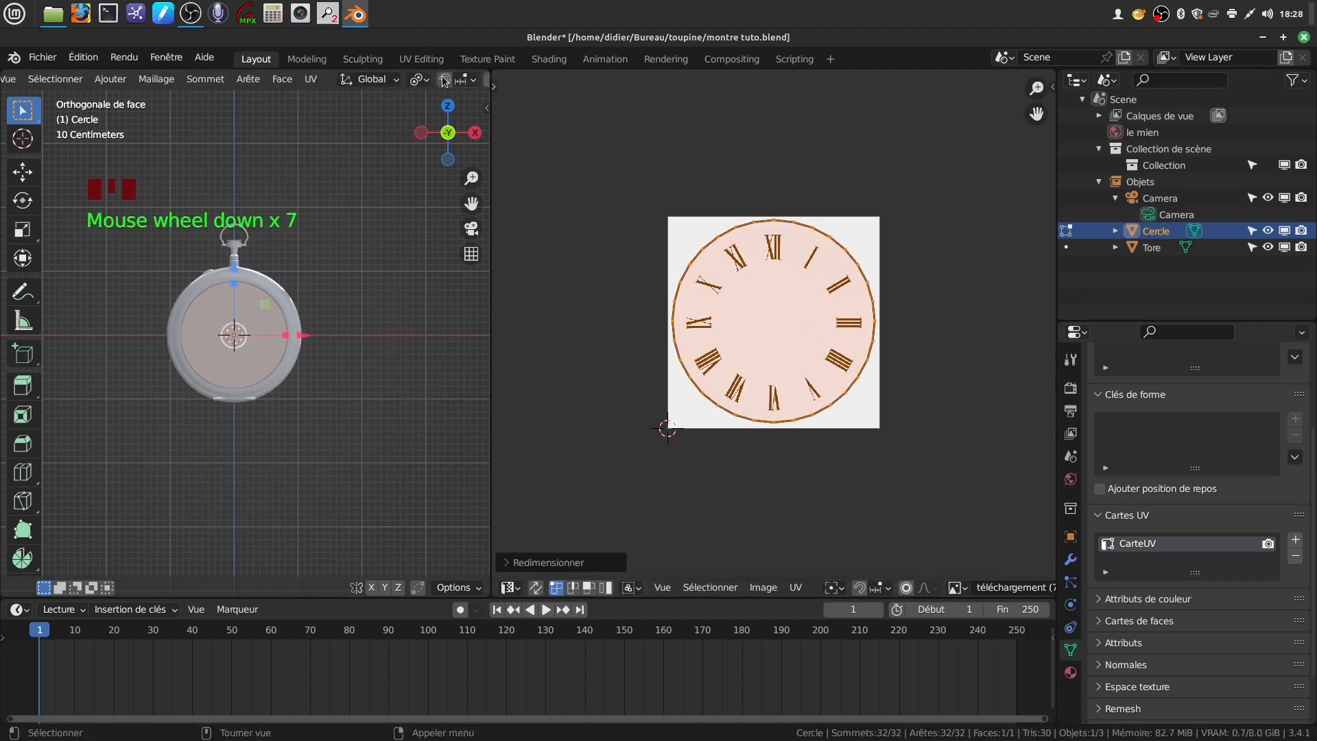
click(461, 79)
scroll(371, 323, up, 3)
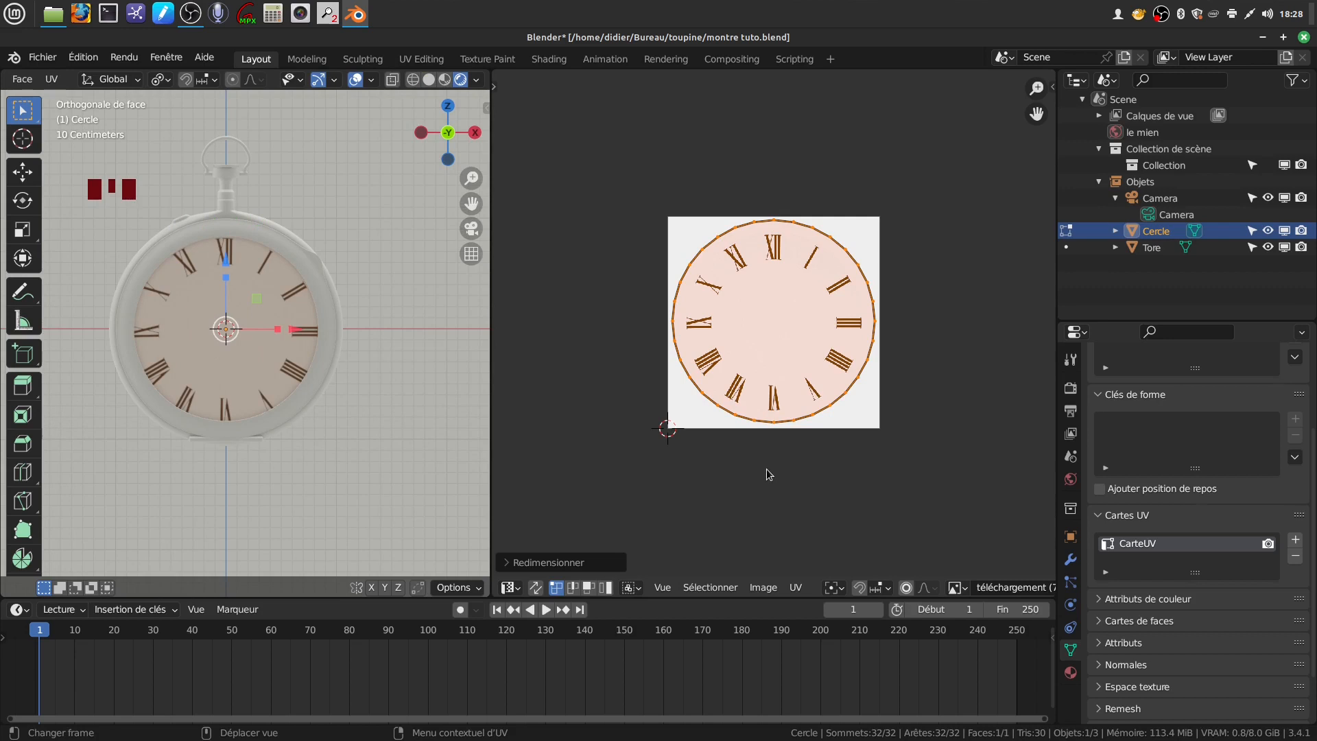
- Scale the dial's UV circle up by about 1.11 so the numerals sit further inside the watch rim
key(s)
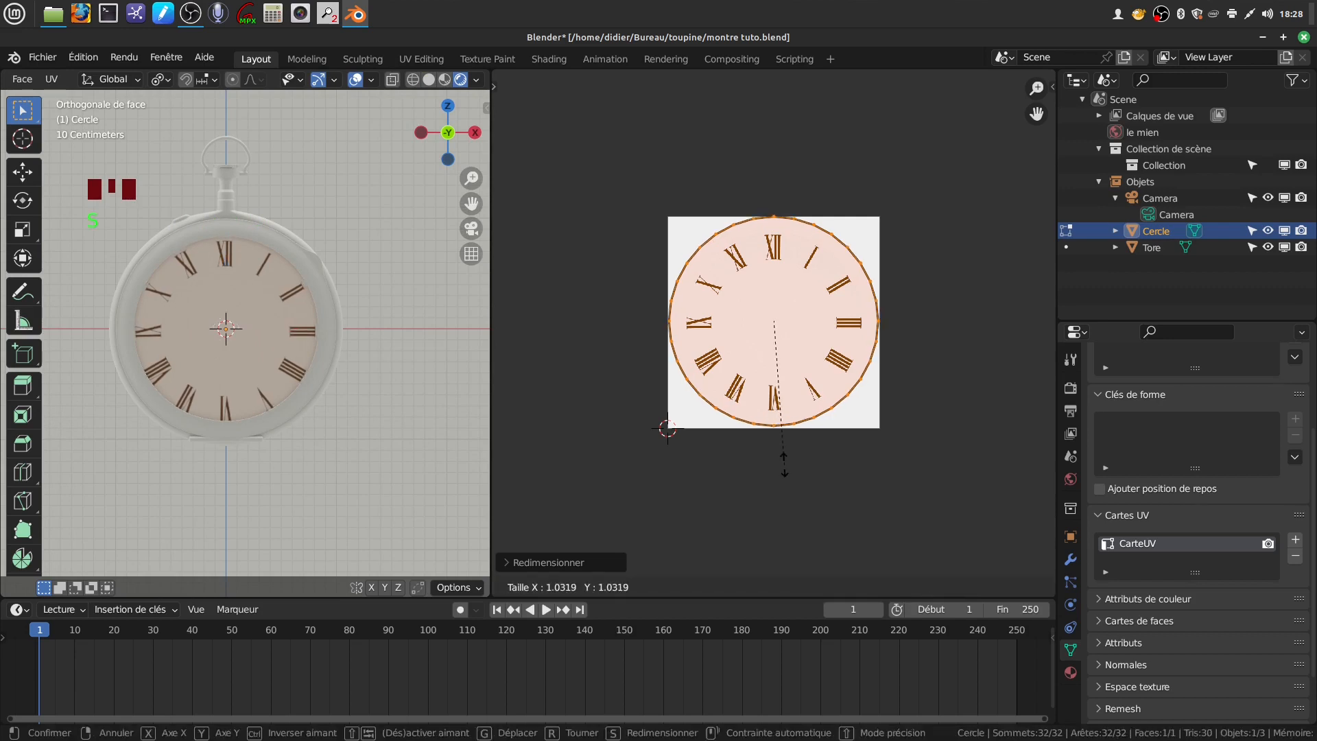
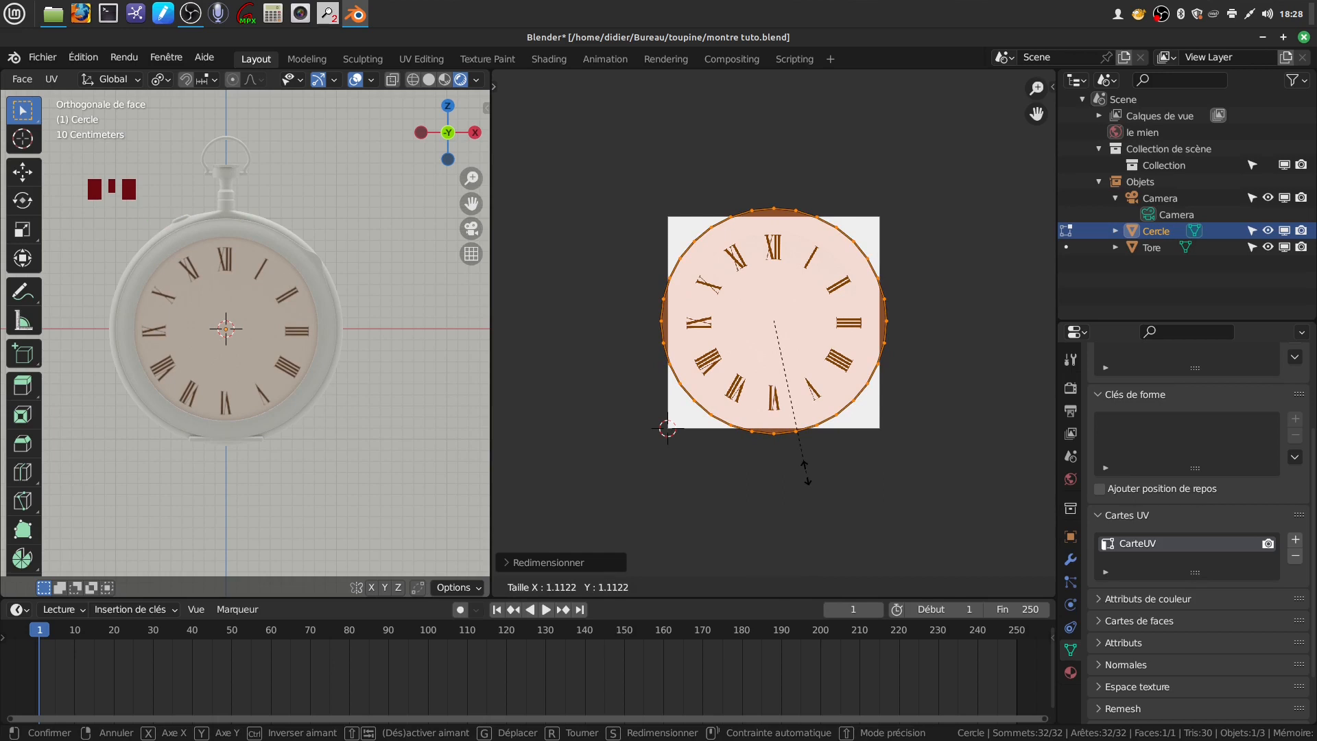
click(805, 472)
scroll(209, 220, up, 1)
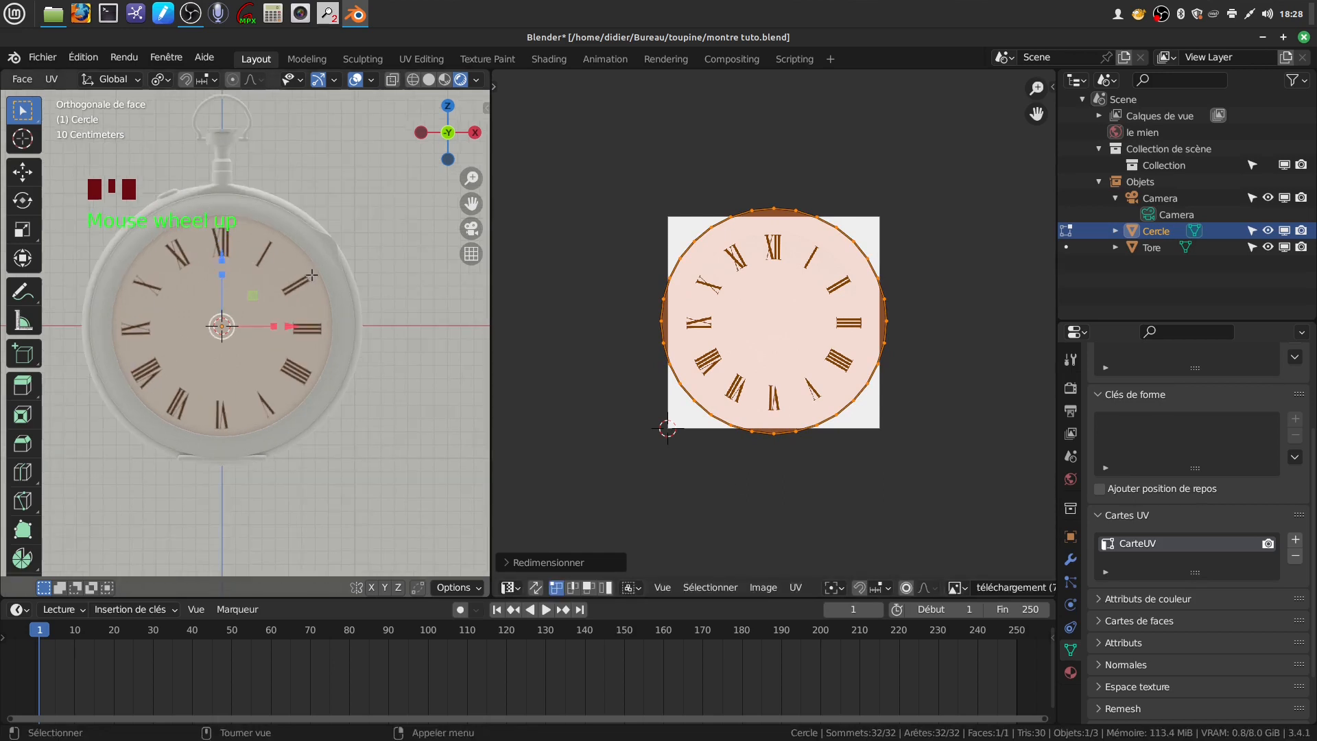
scroll(310, 317, down, 2)
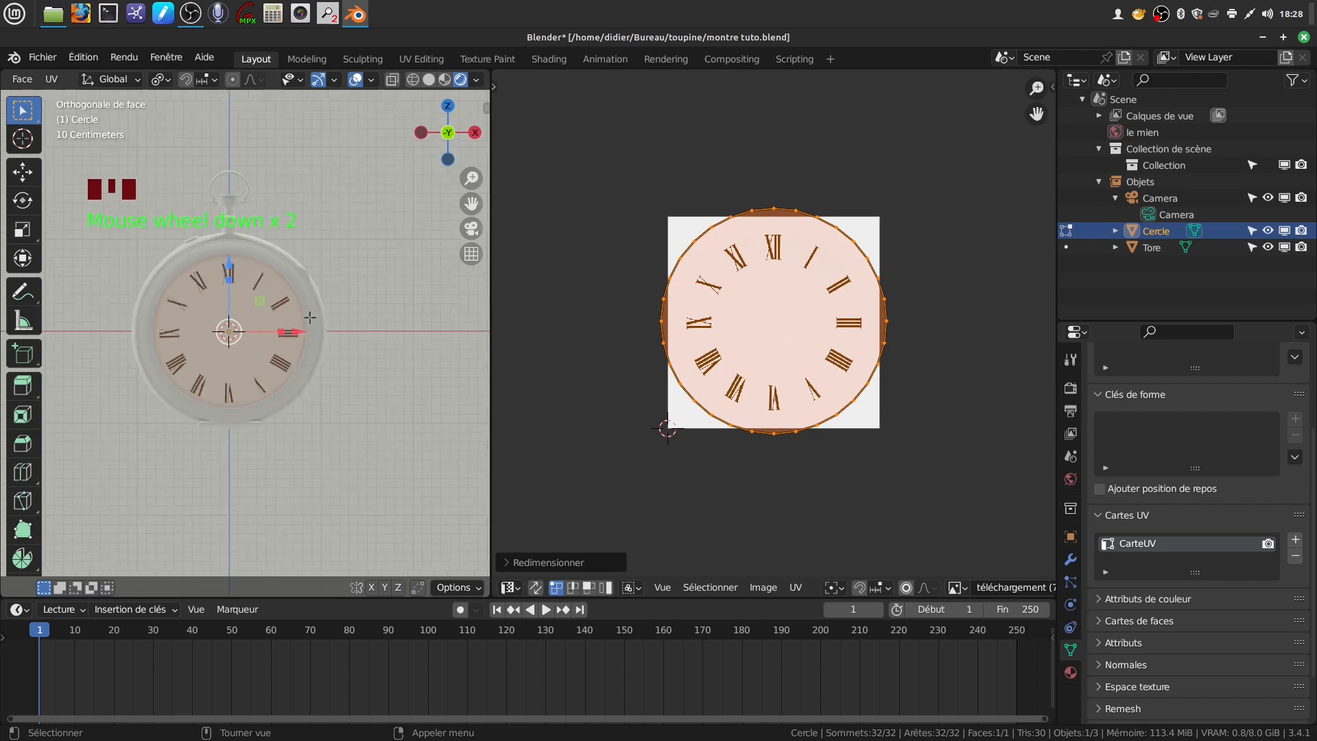
- Return to Object Mode, inspect the textured dial from several angles, and deselect the disc
key(Tab)
middle_drag(292, 321, 351, 307)
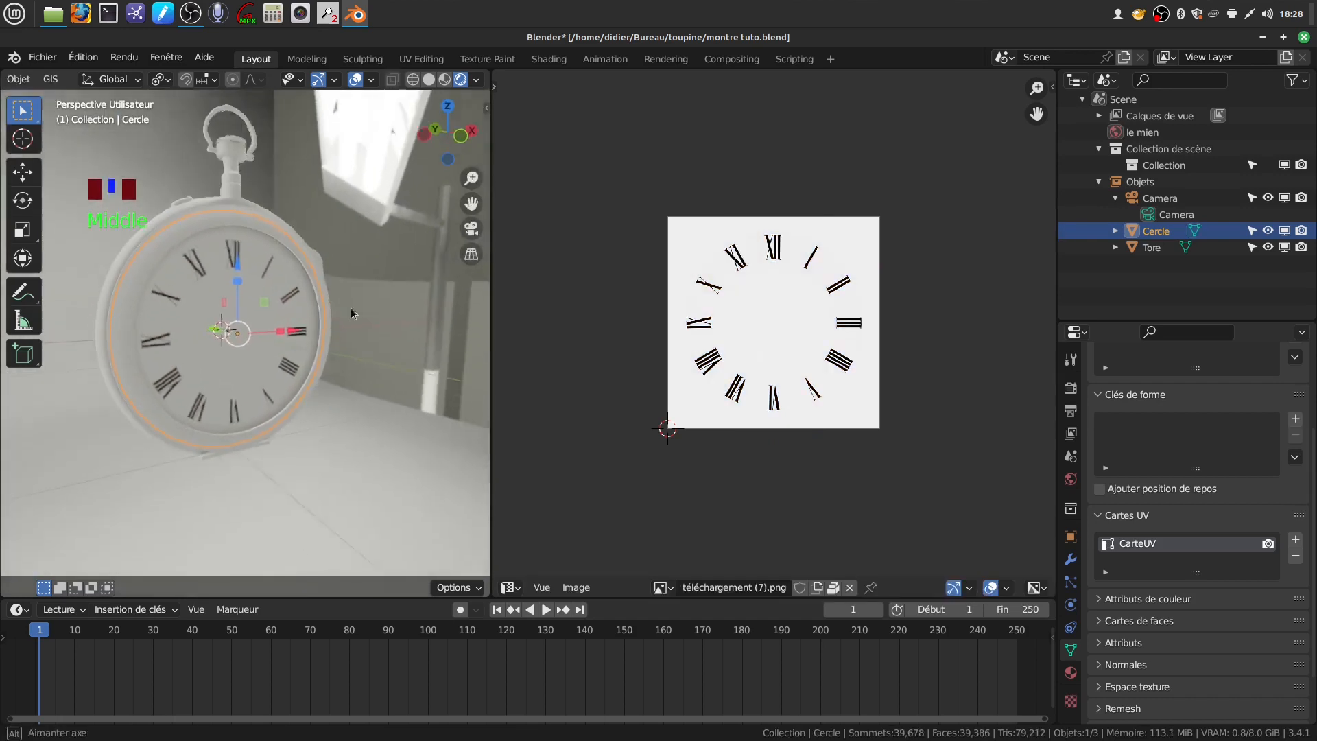
scroll(307, 344, up, 2)
middle_drag(308, 350, 226, 328)
click(312, 300)
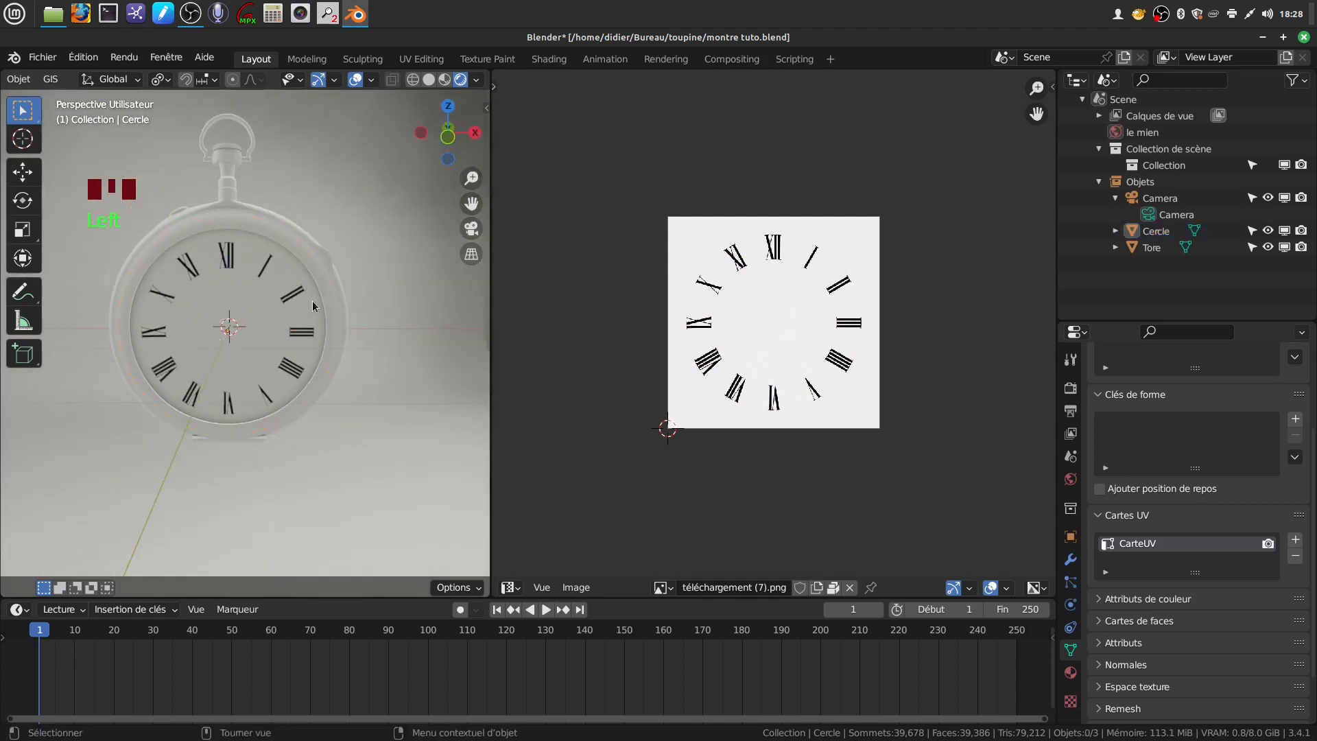
- Widen the 3D viewport beside the UV editor and examine the Roman numeral dial in the watch case
shift+middle_drag(362, 317, 397, 270)
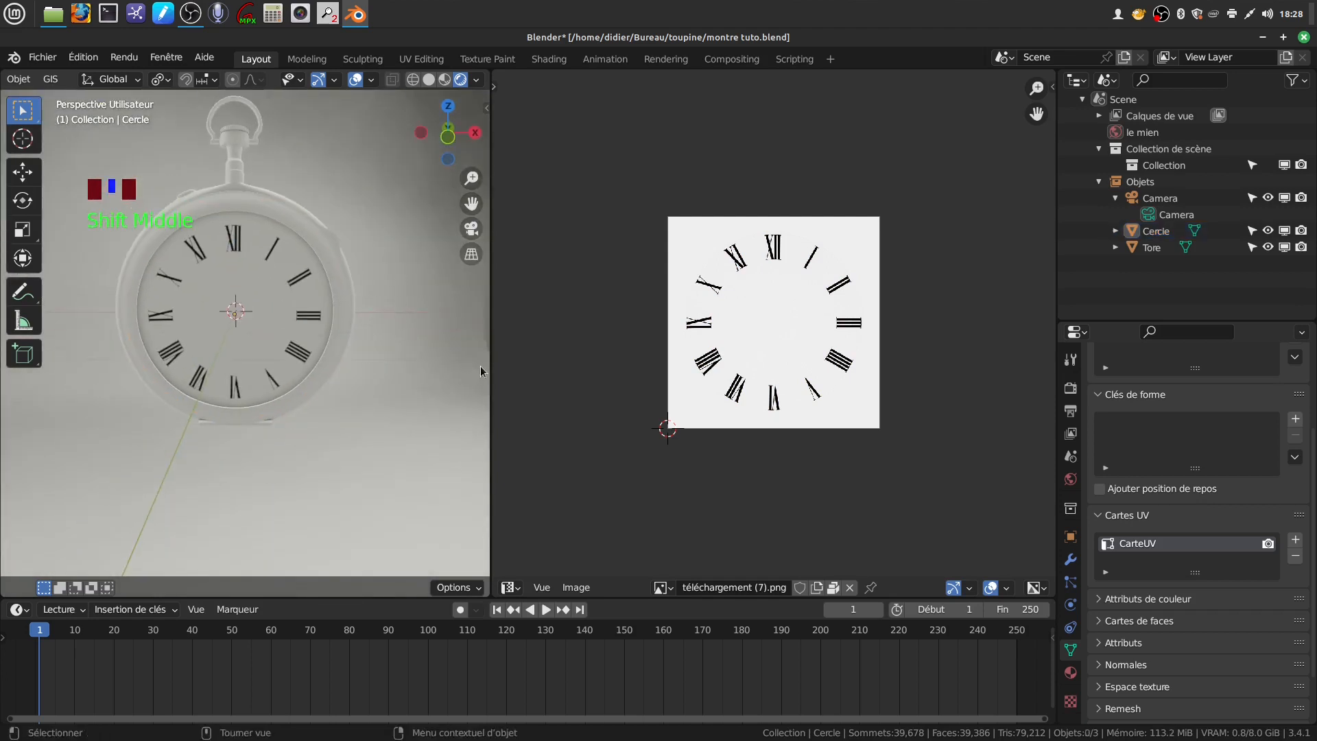
drag(491, 363, 538, 360)
shift+middle_drag(255, 206, 266, 227)
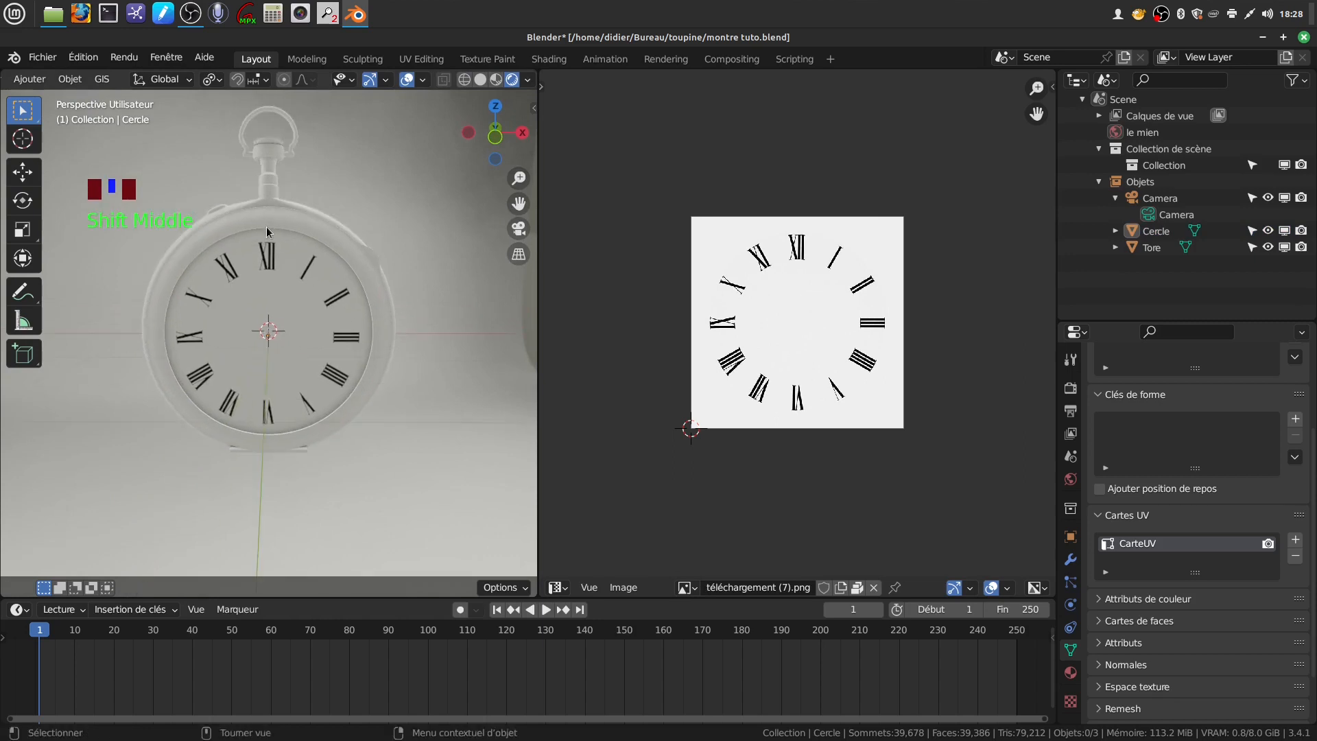
scroll(332, 352, up, 2)
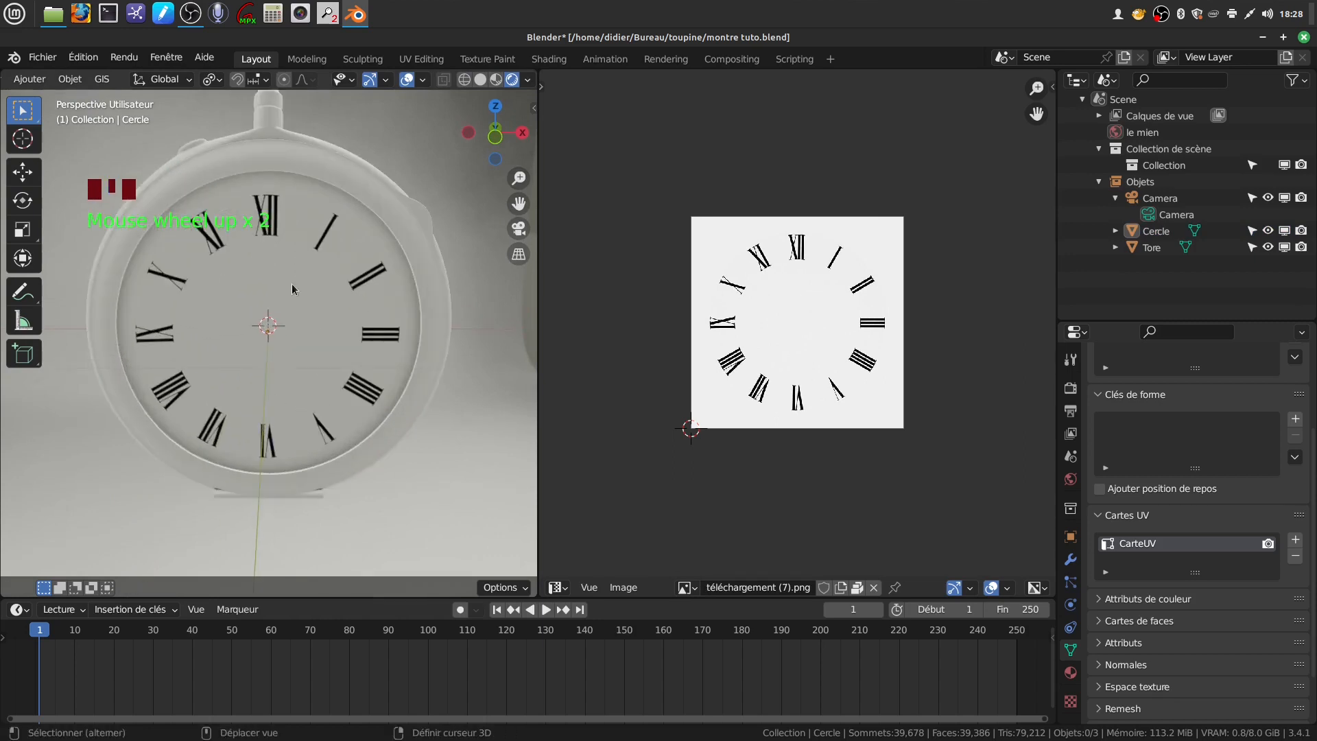
shift+middle_drag(293, 277, 302, 297)
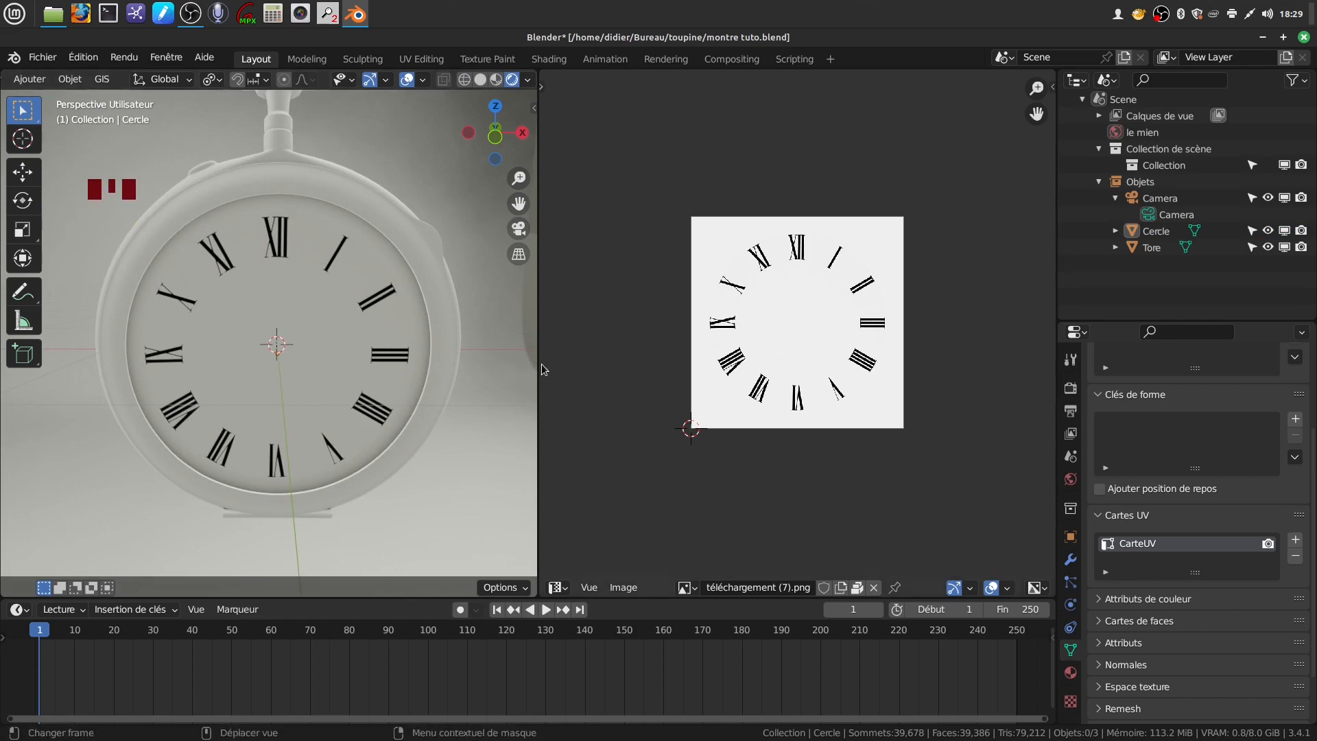
drag(534, 368, 587, 365)
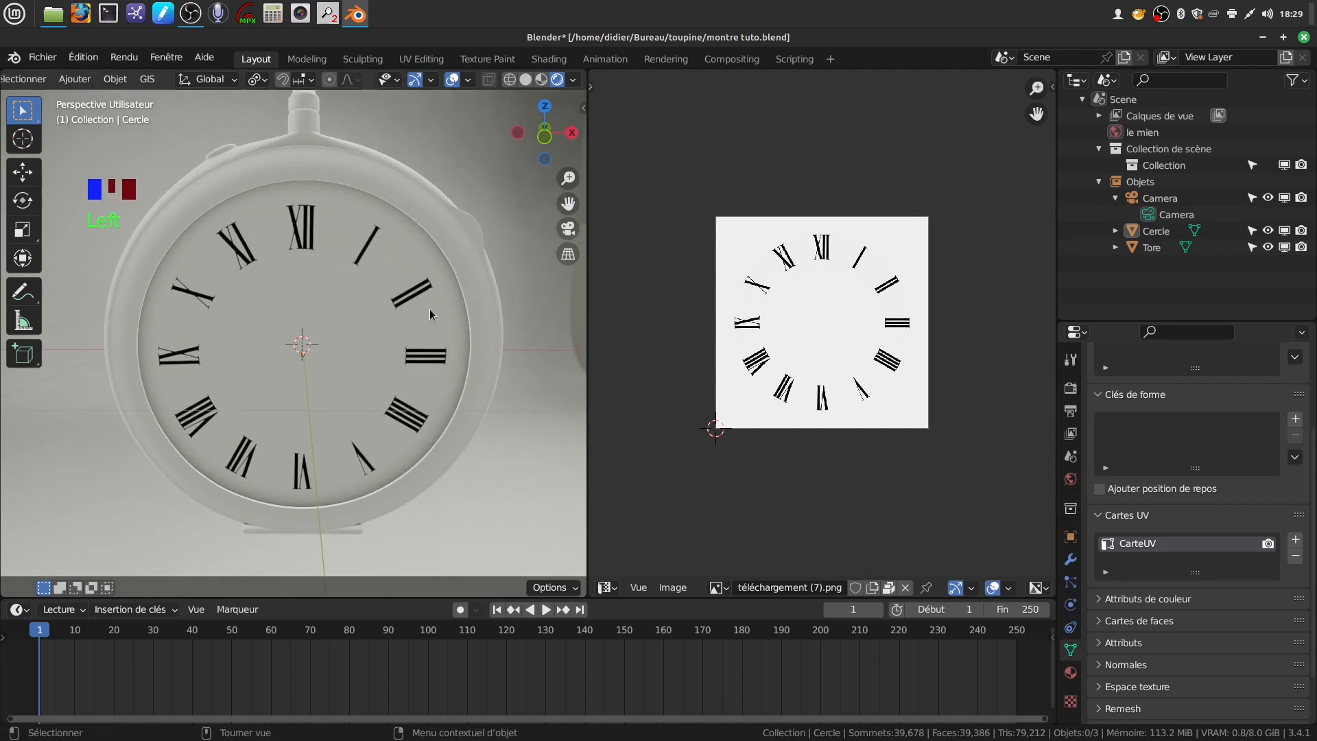
scroll(343, 303, down, 4)
shift+middle_drag(344, 302, 356, 292)
scroll(410, 388, up, 2)
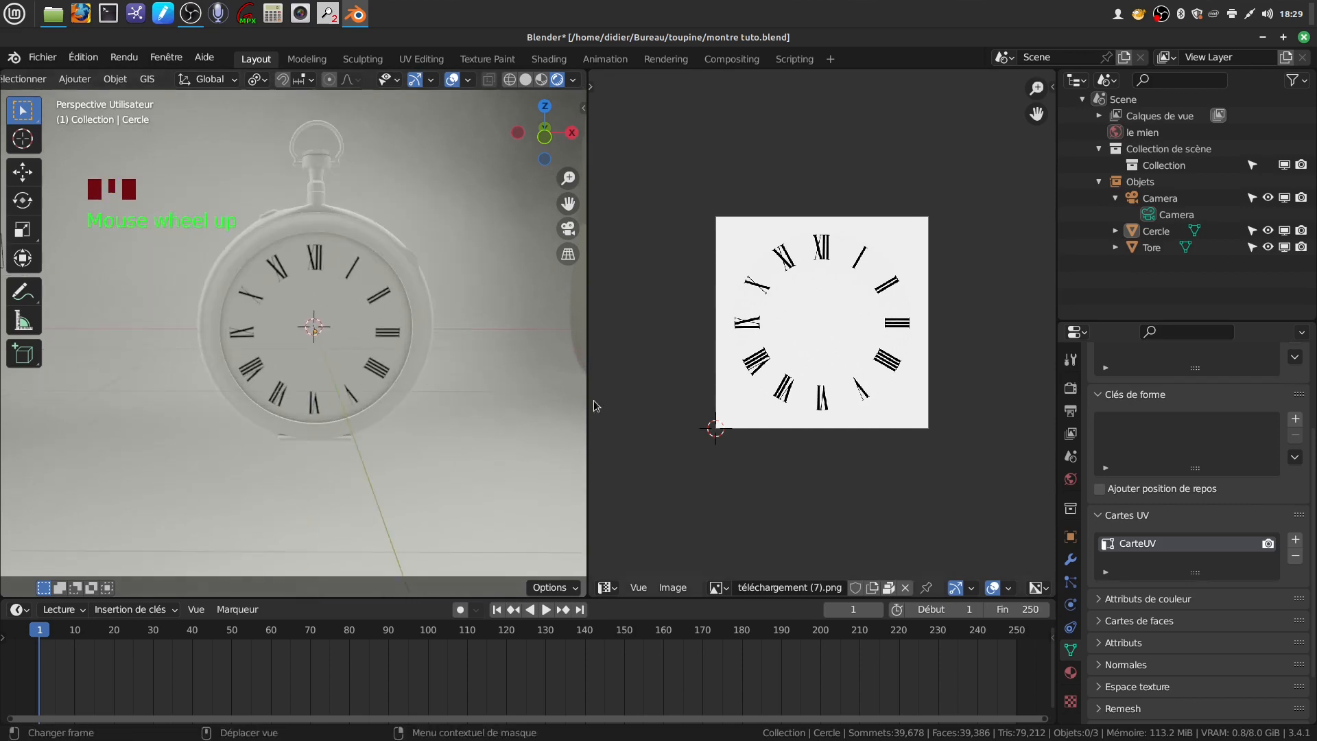
drag(585, 395, 705, 391)
- Switch the 3D viewport to Solid shading and align it to the orthographic front view
scroll(494, 366, down, 1)
middle_drag(417, 332, 419, 290)
scroll(442, 340, up, 2)
click(653, 81)
mouse_move(515, 237)
middle_down()
mouse_move(496, 241)
mouse_move(488, 284)
mouse_move(476, 236)
middle_up()
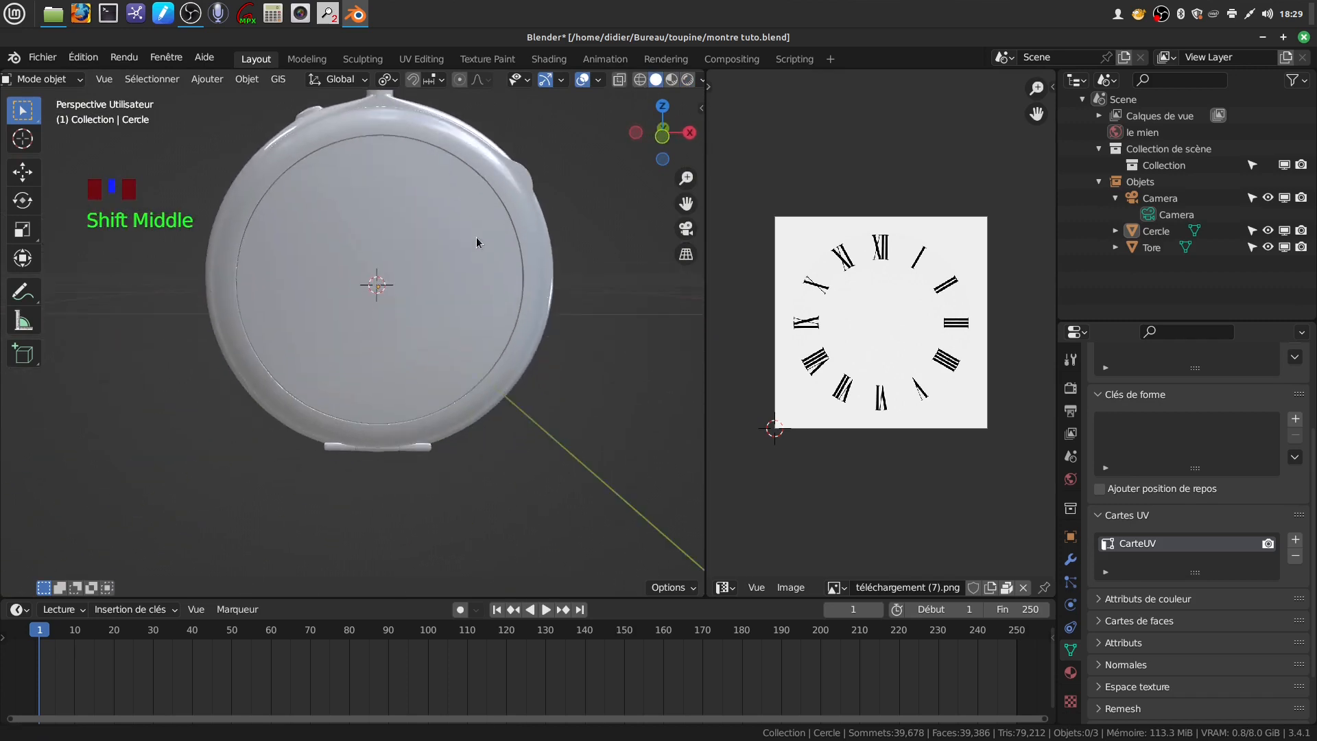
key(KP_1)
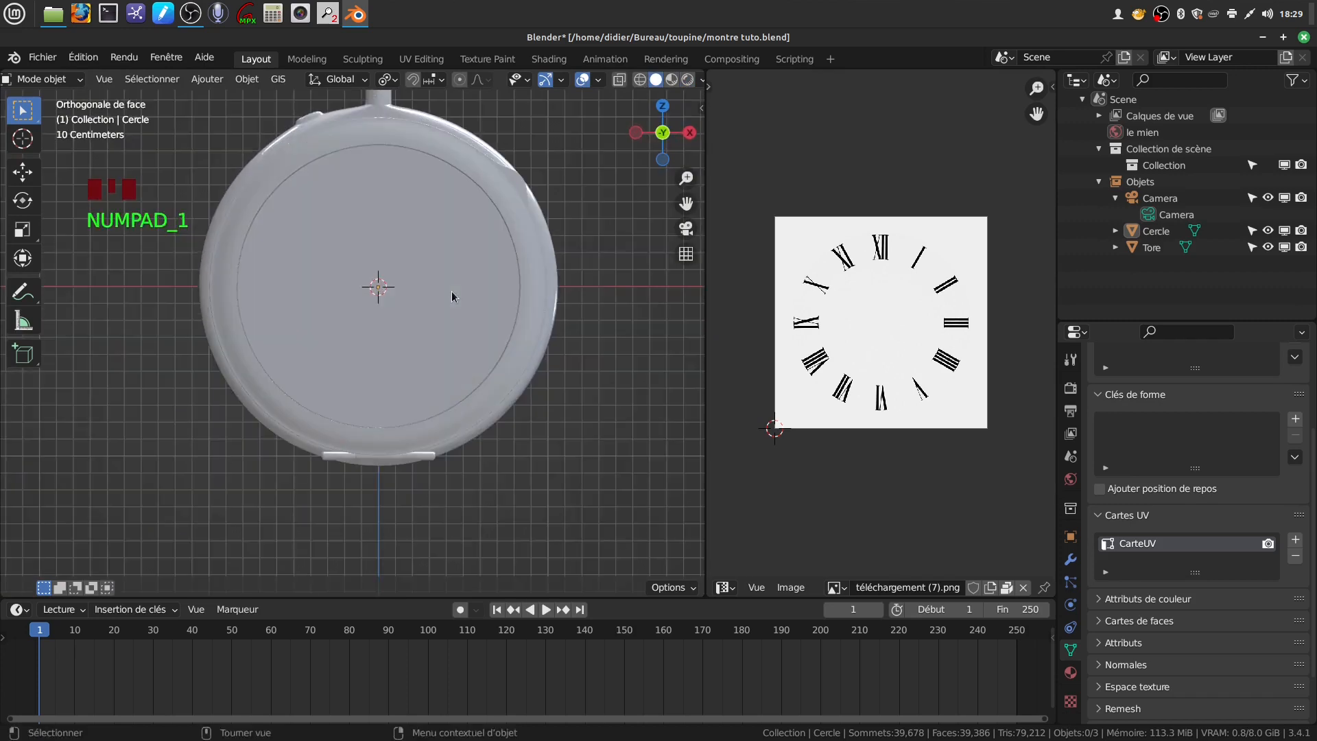
- Add a UV sphere with 32 segments and 16 rings at the watch's centre and rotate it 90° about X
click(247, 81)
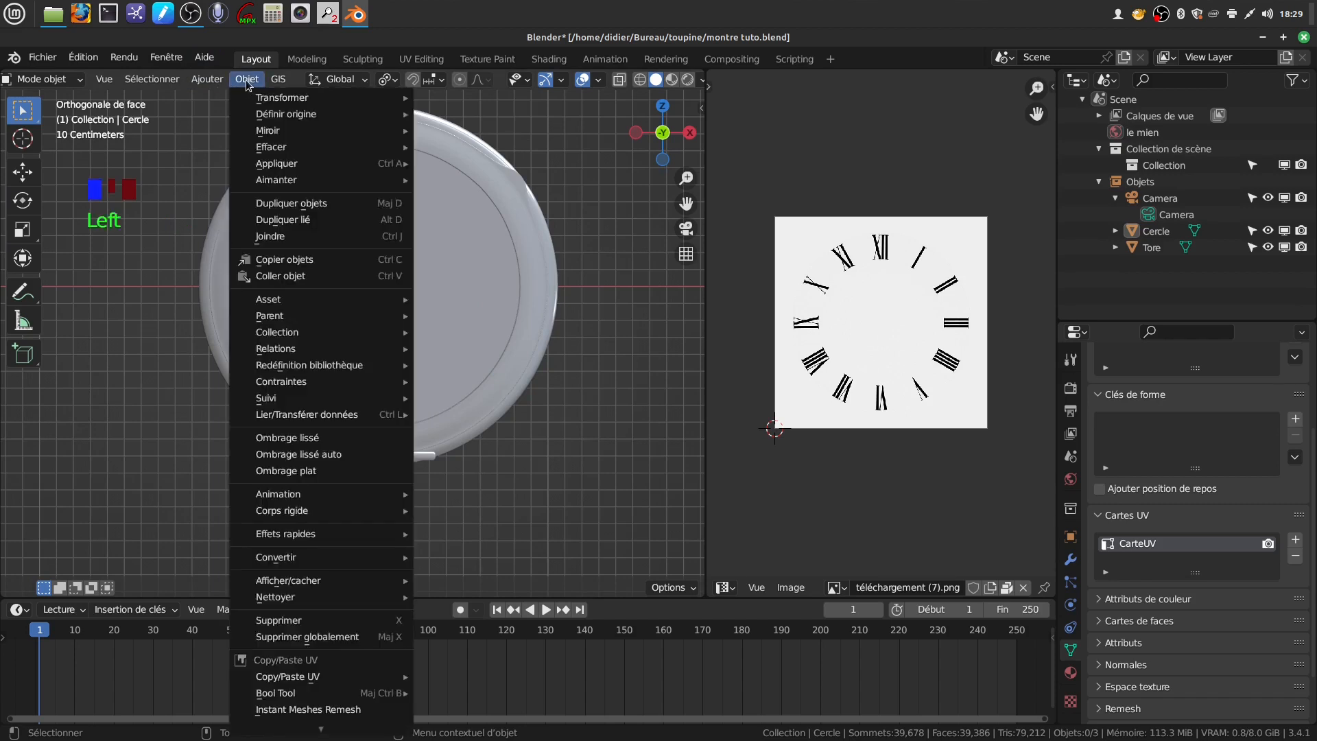
mouse_move(206, 79)
mouse_move(230, 98)
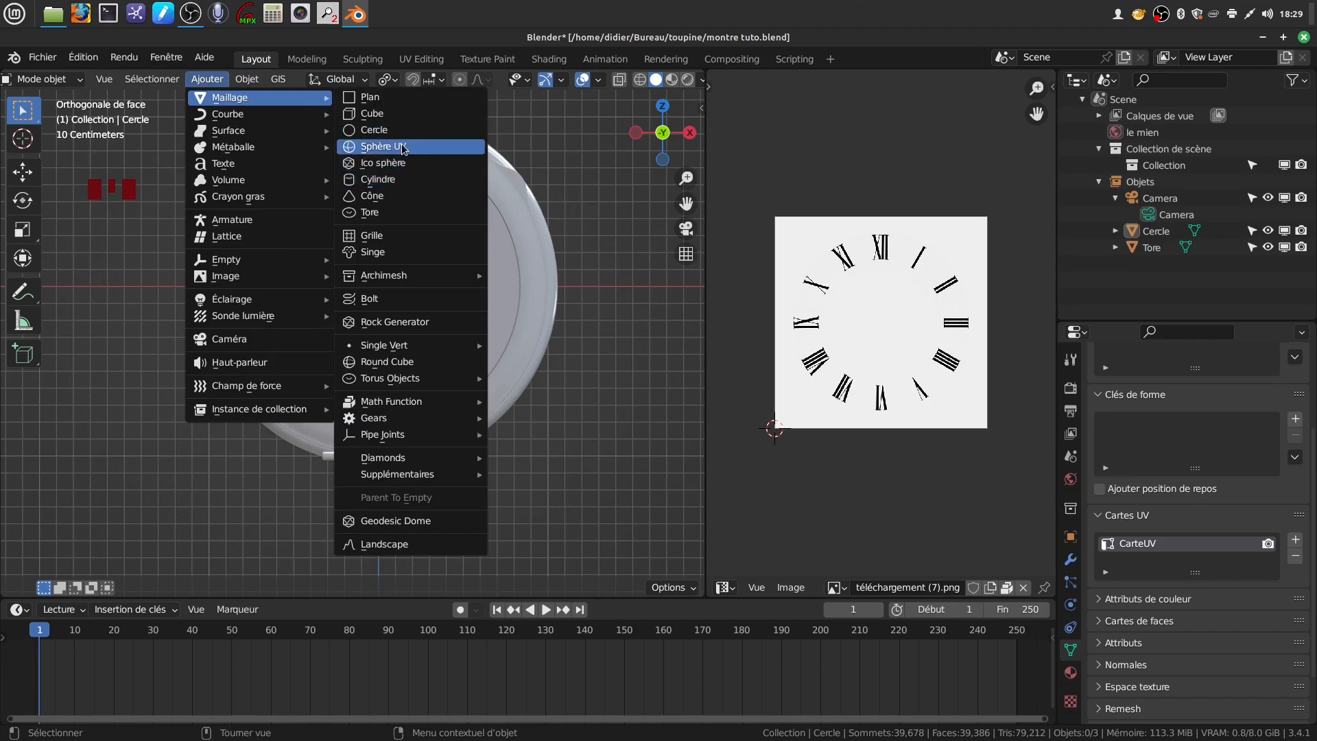
click(404, 149)
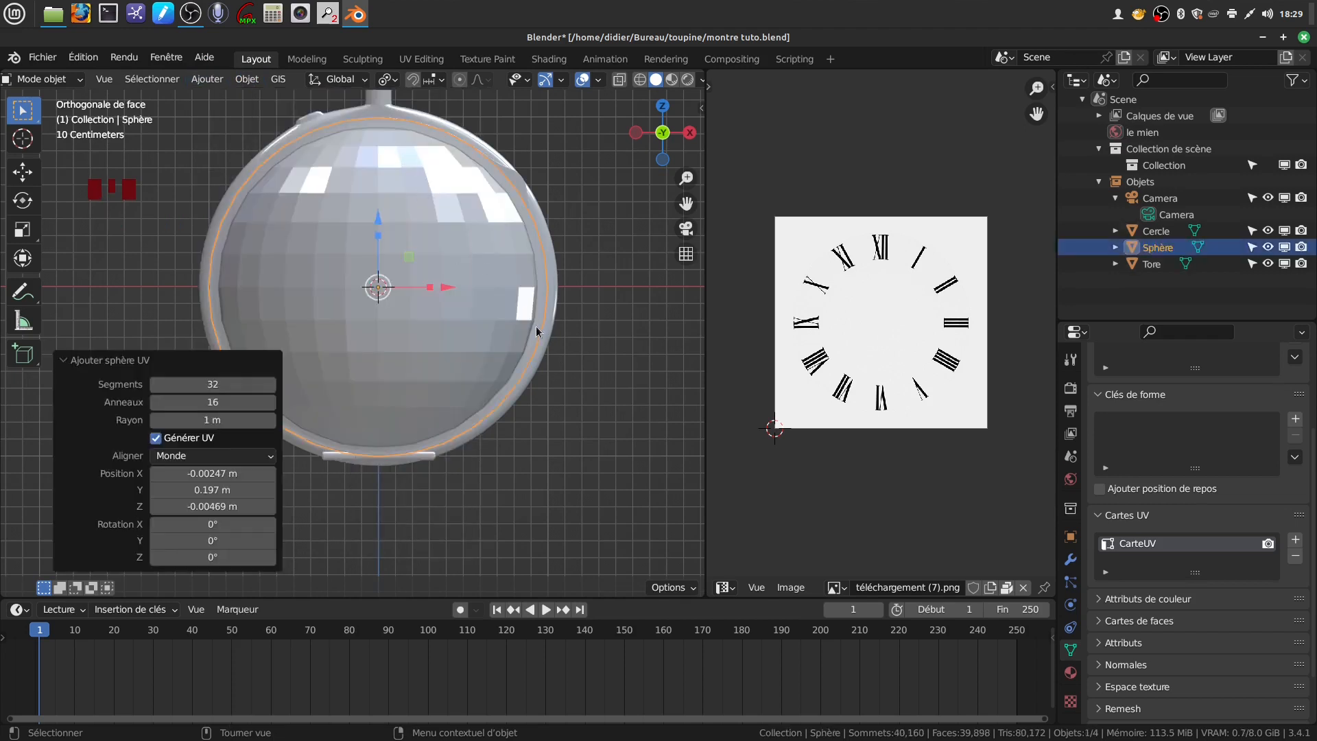
text(r)
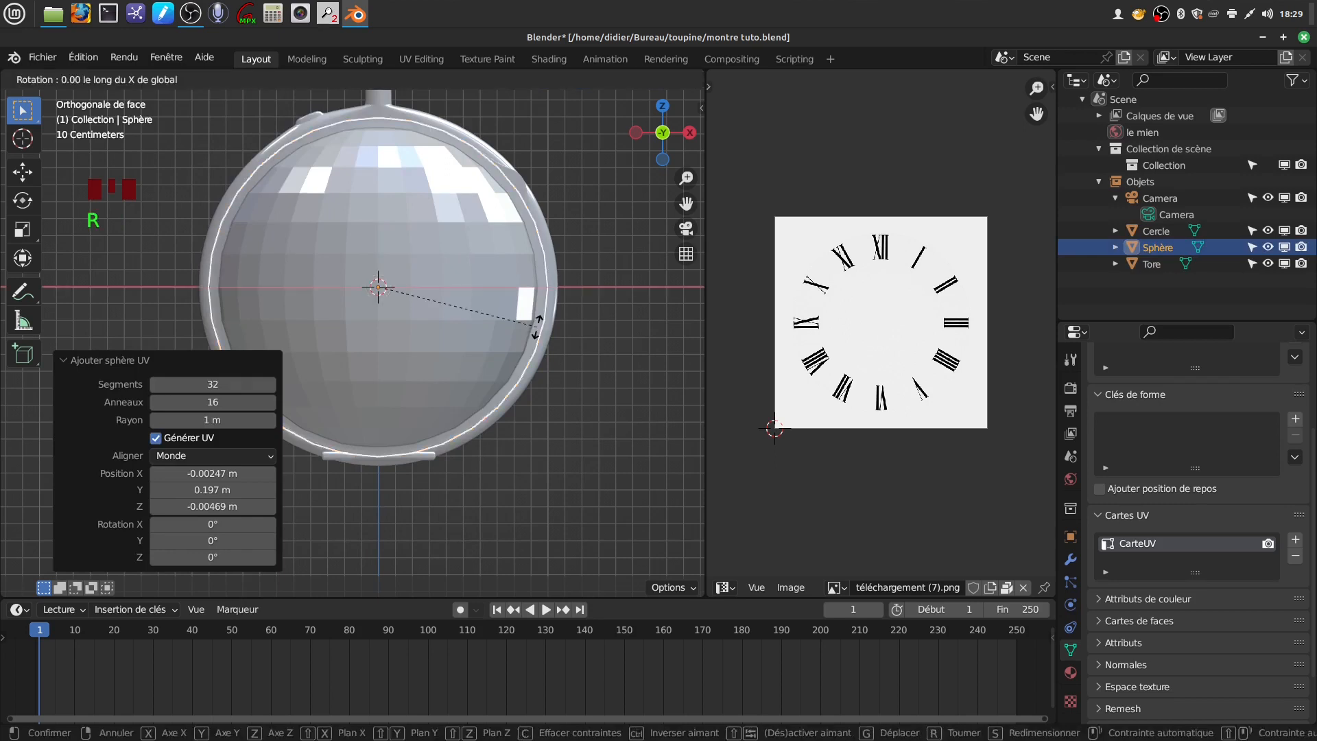
text(90)
key(Return)
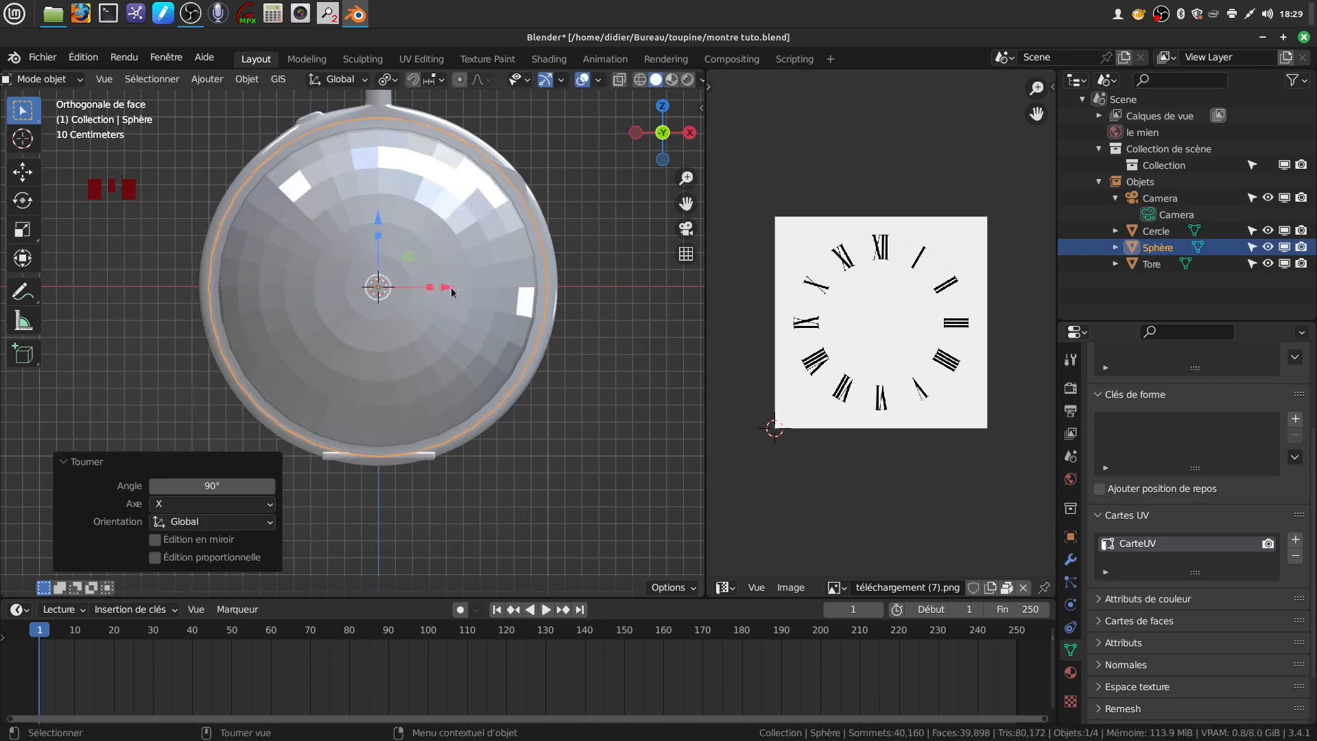
- Move the sphere about -3.12 m along Y, clear of the watch, and flatten it to about 0.506 along Y
scroll(500, 303, down, 4)
middle_drag(491, 294, 564, 336)
drag(561, 304, 345, 297)
scroll(333, 360, up, 1)
shift+middle_drag(333, 360, 405, 352)
scroll(390, 356, up, 2)
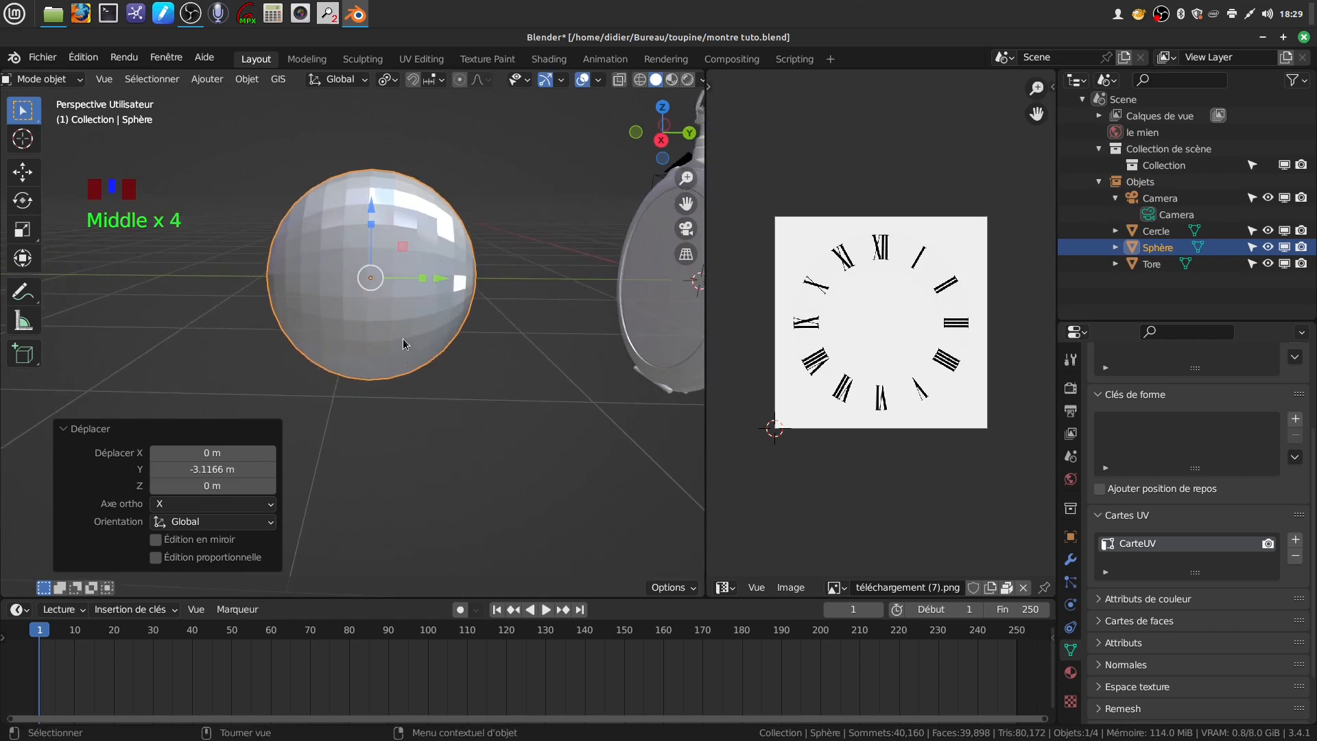
drag(421, 277, 397, 275)
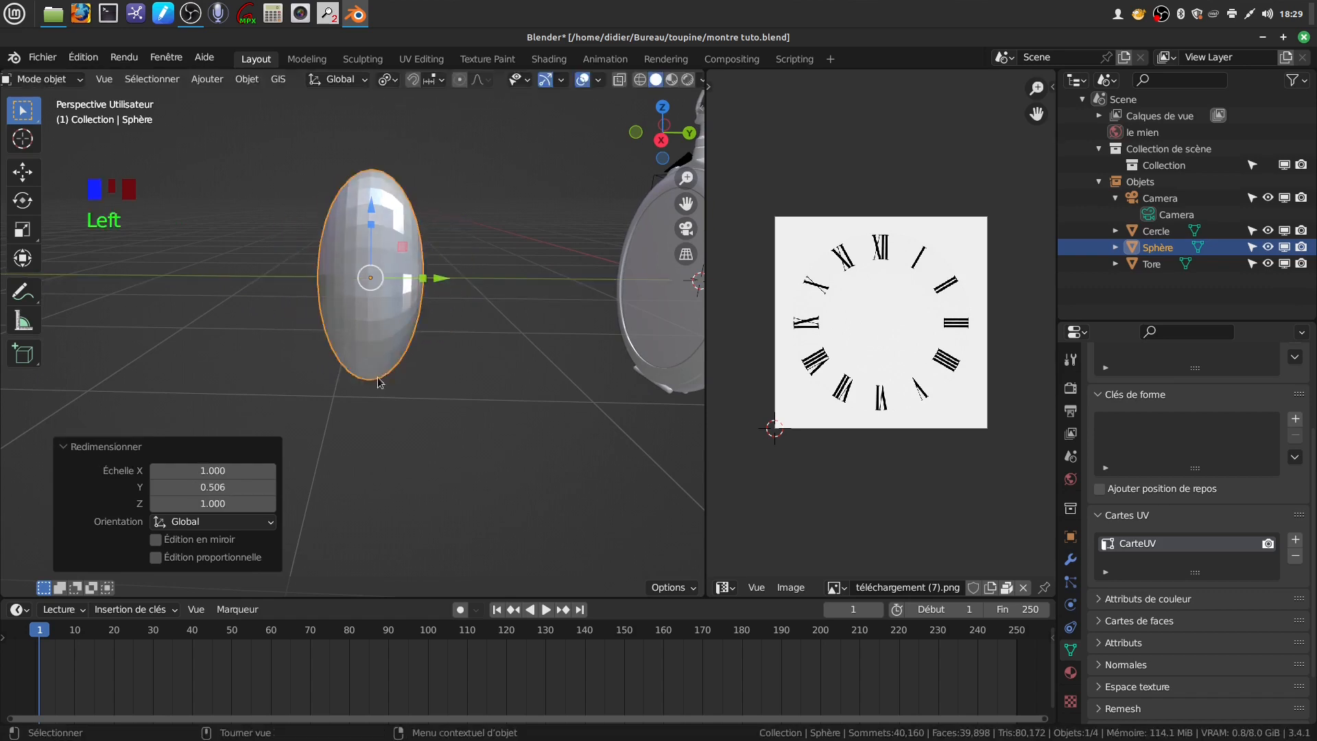
- Rip the flattened sphere along its middle edge loop in Edit Mode and delete the half facing the watch
scroll(380, 335, up, 2)
key(a)
key(a)
key(Tab)
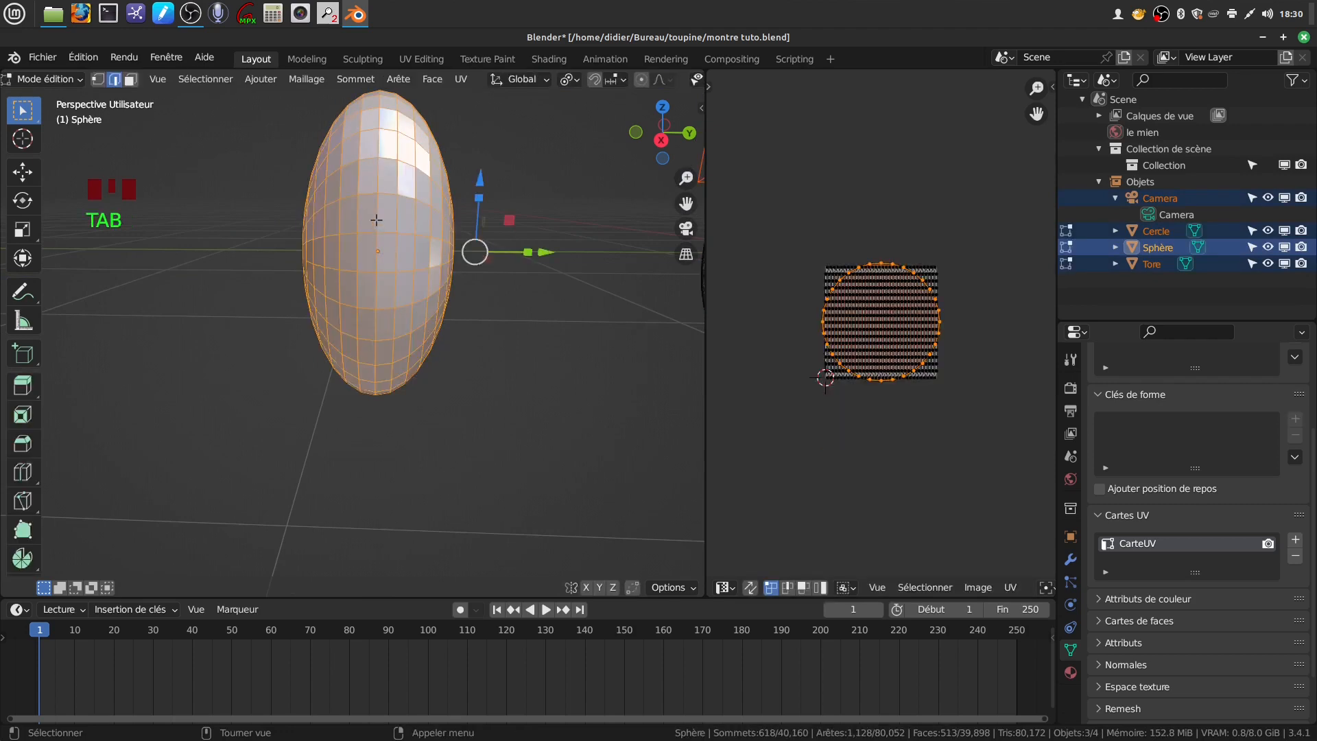
alt+click(376, 261)
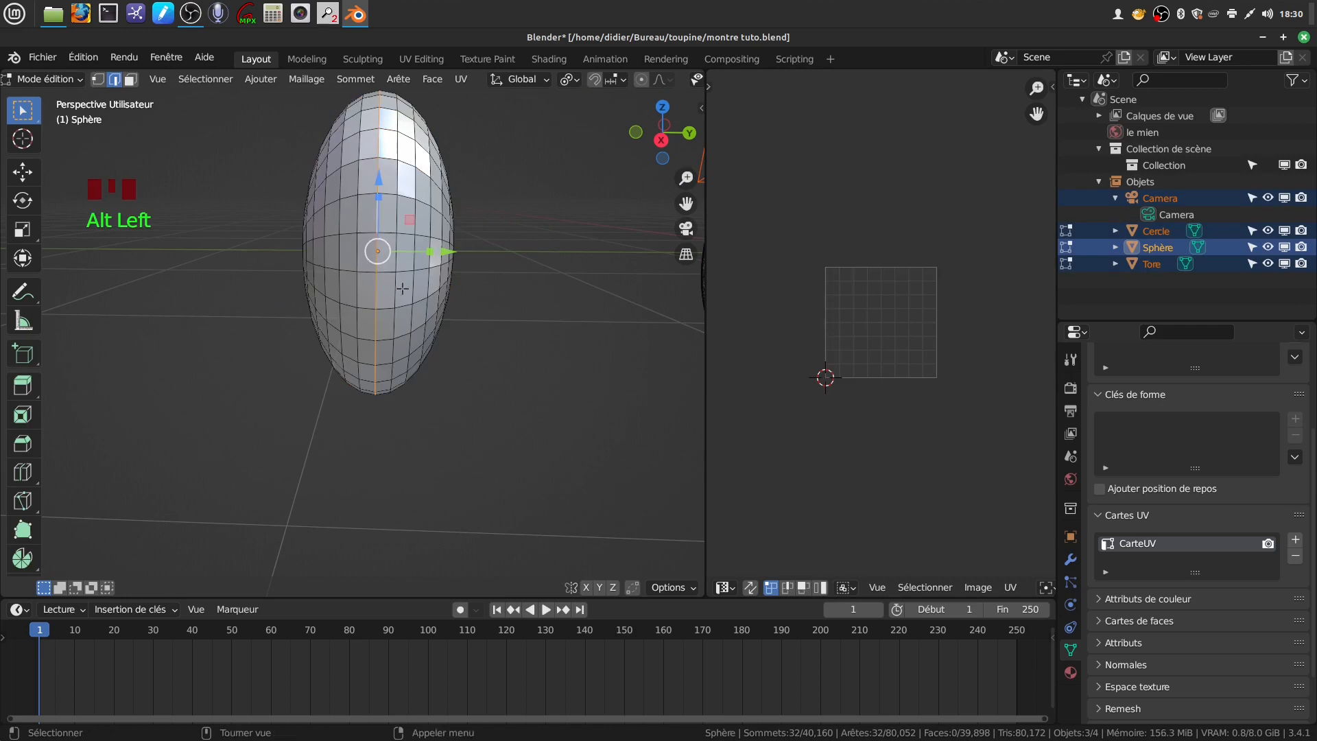
key(v)
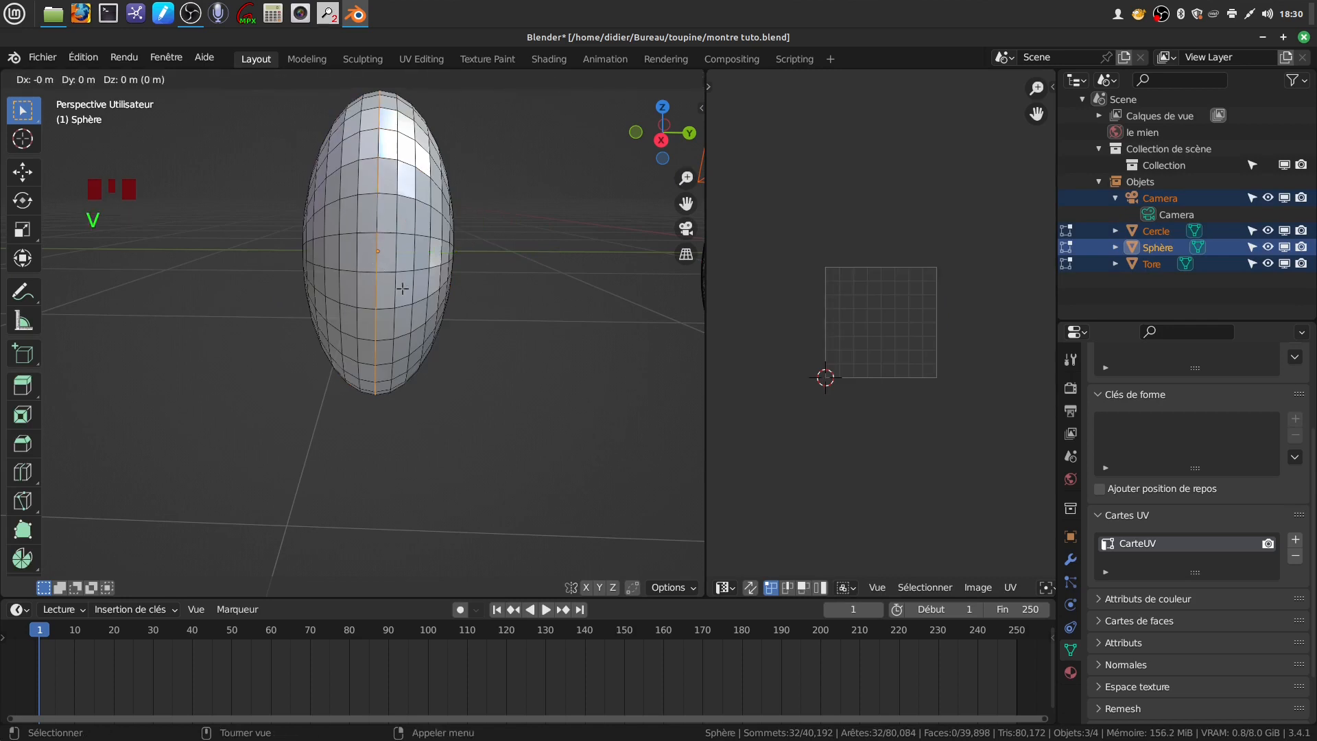
click(412, 266)
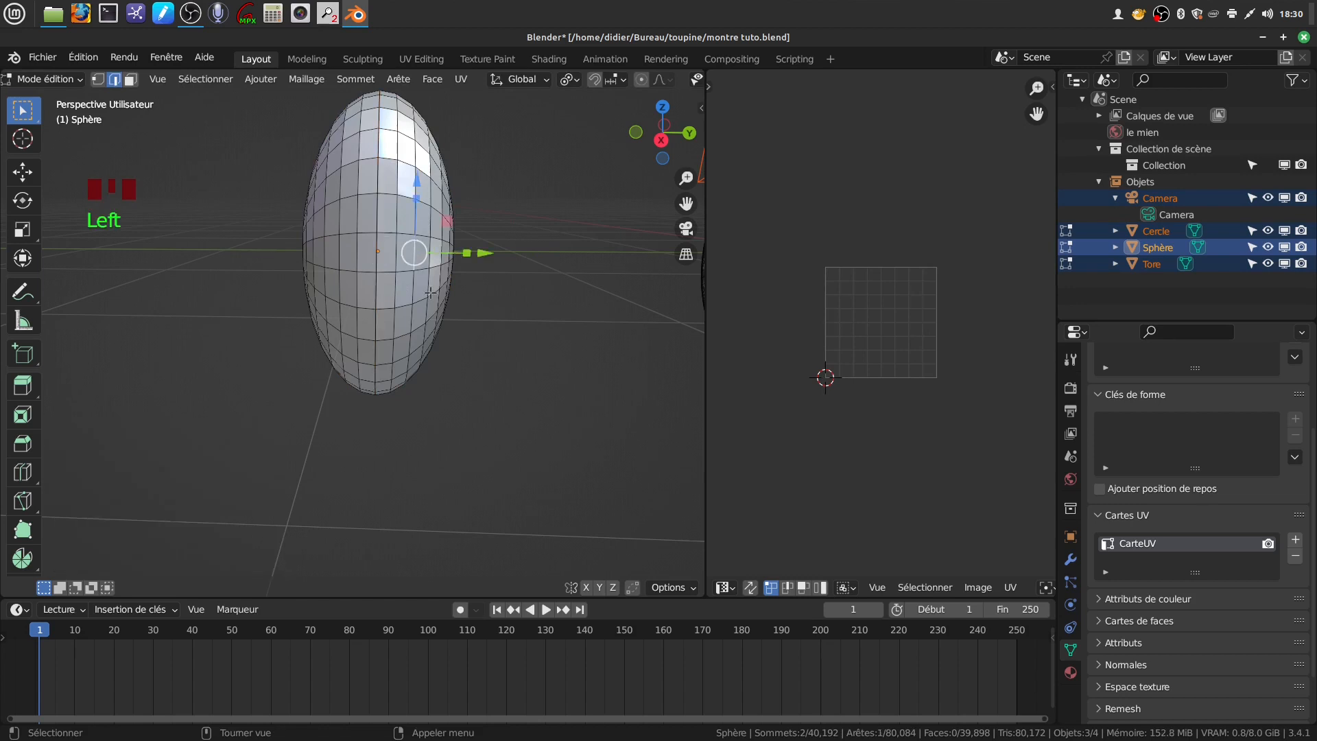
key(ctrl+l)
key(x)
click(395, 287)
- Extrude the half-sphere's open rim inward at a scale of about 0.841 to form a flat ring
middle_drag(422, 305, 351, 297)
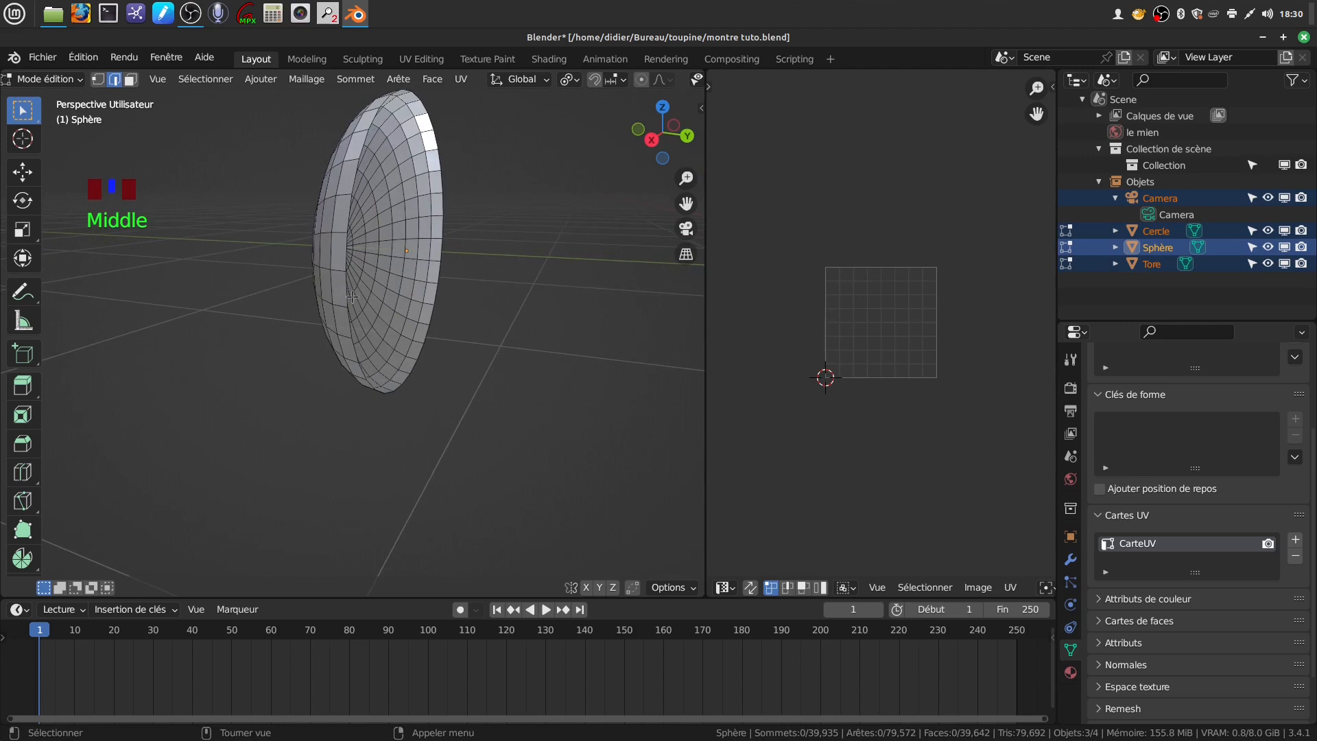
alt+click(347, 288)
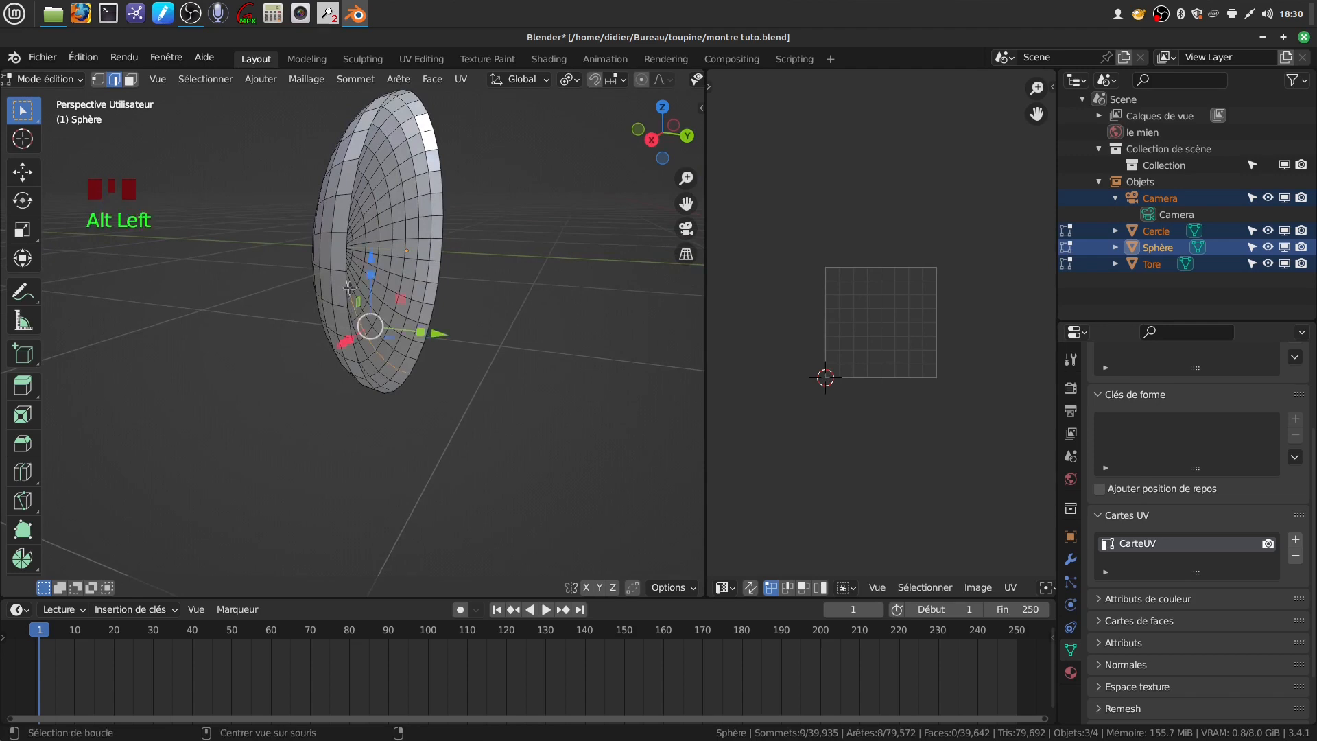
alt+click(443, 188)
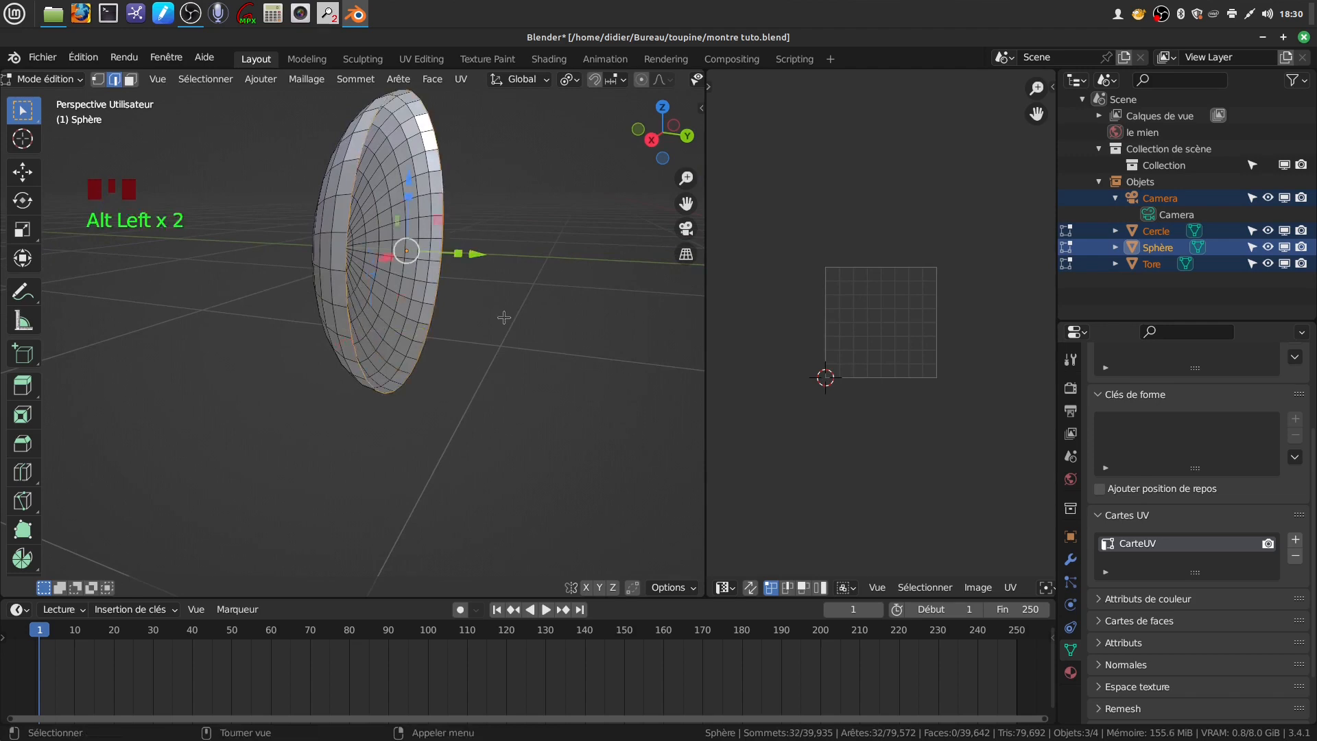
key(e)
key(s)
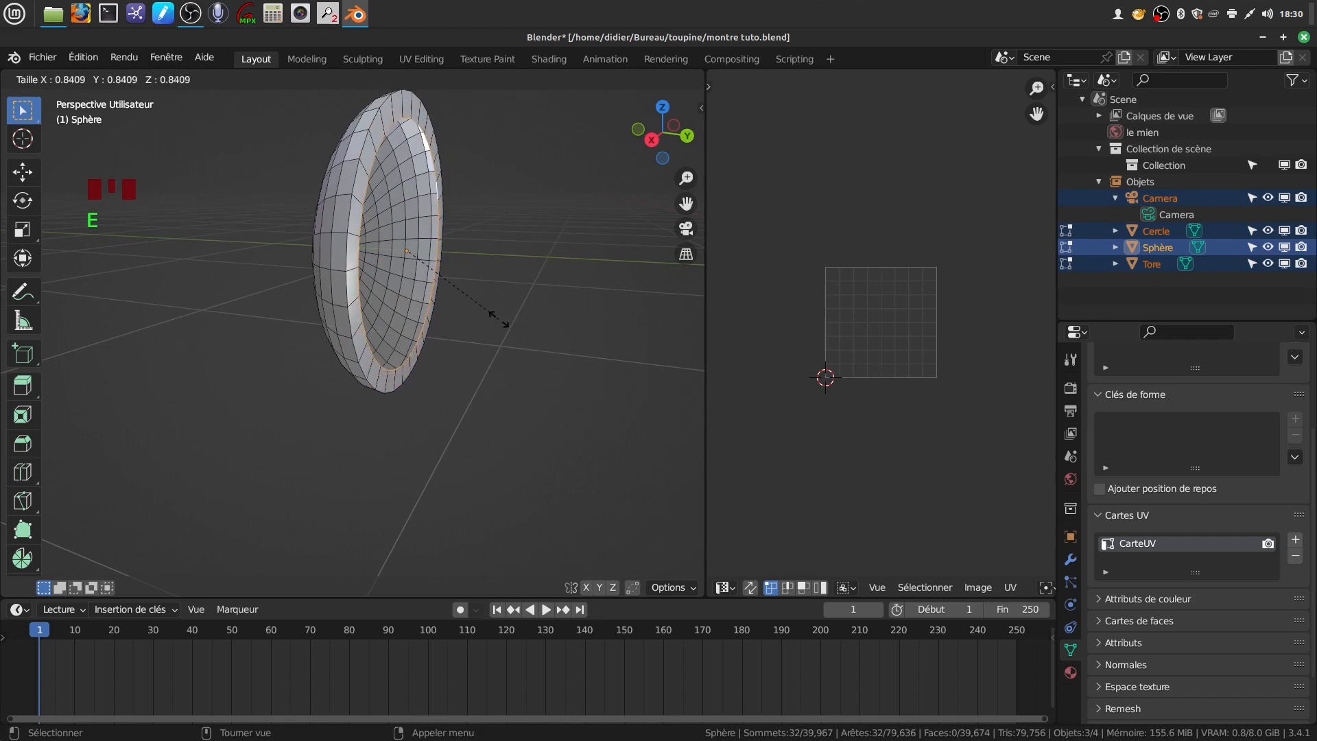
click(508, 324)
scroll(362, 286, up, 1)
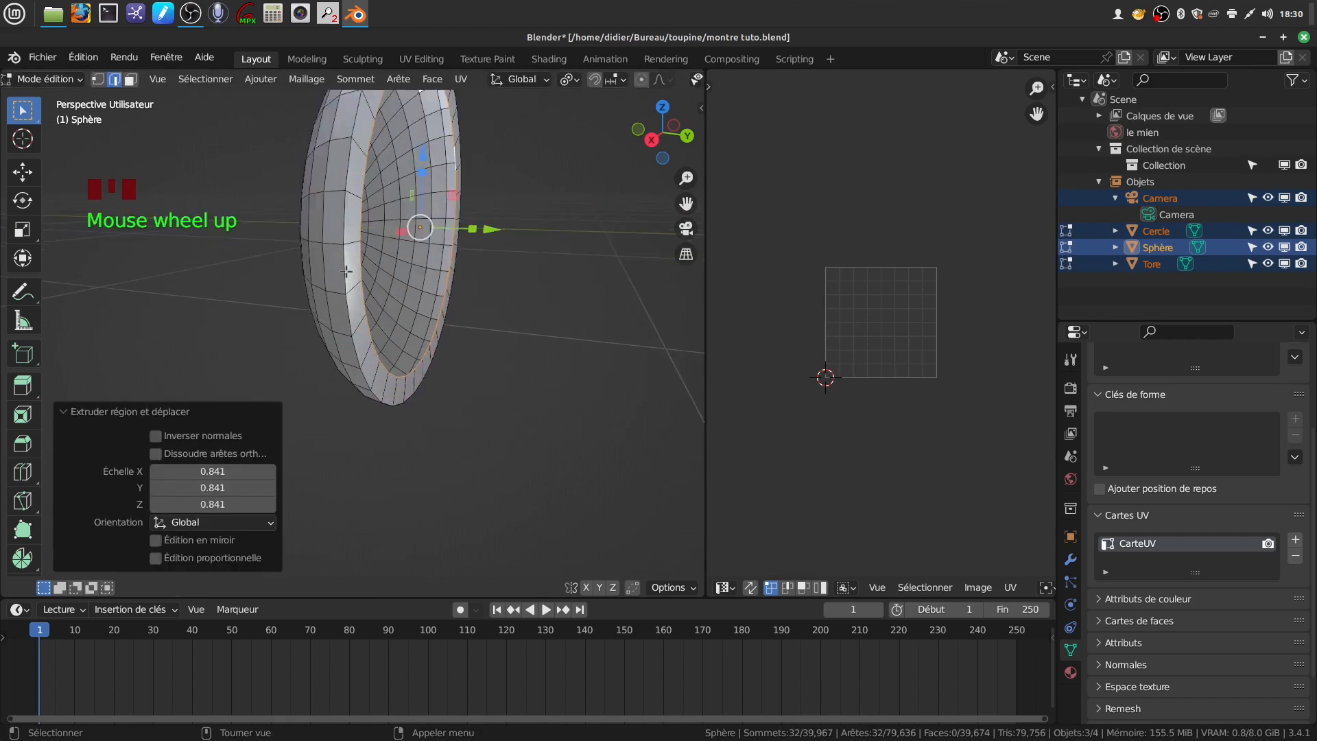
alt+click(411, 397)
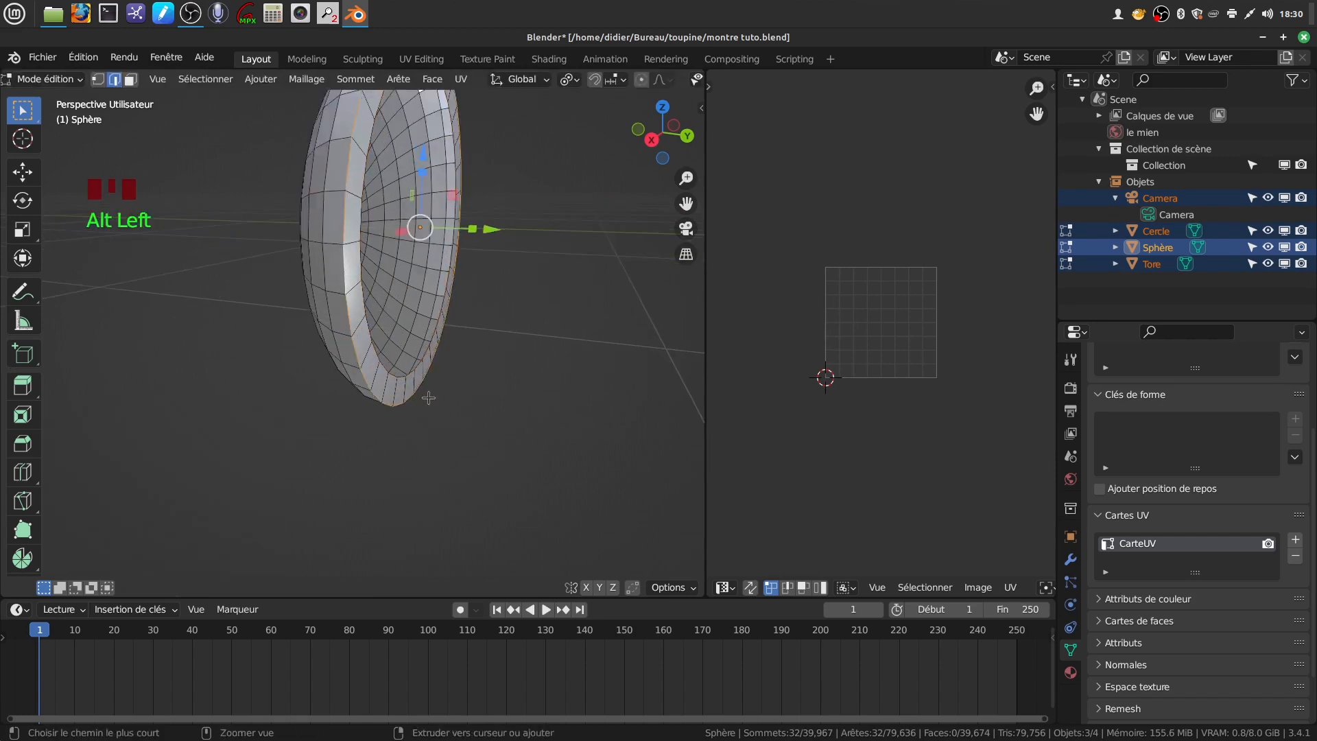
key(ctrl+b)
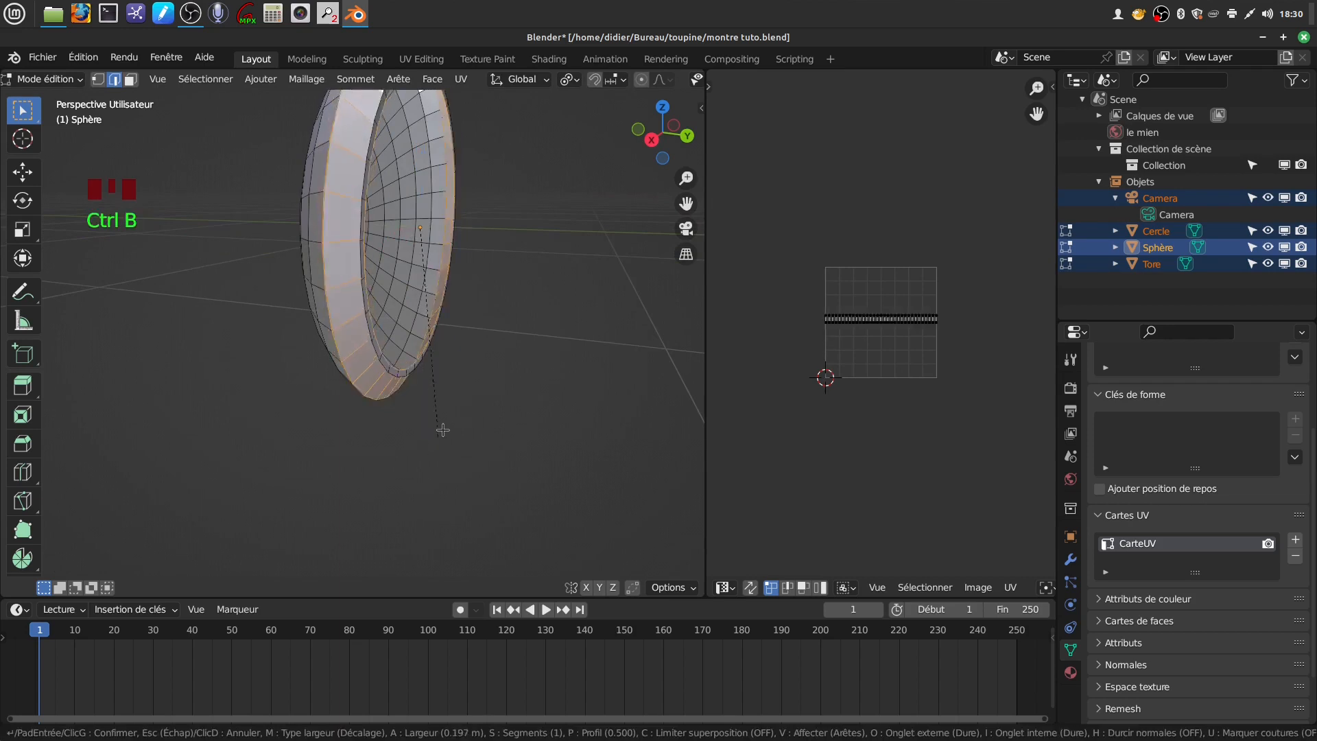
click(439, 404)
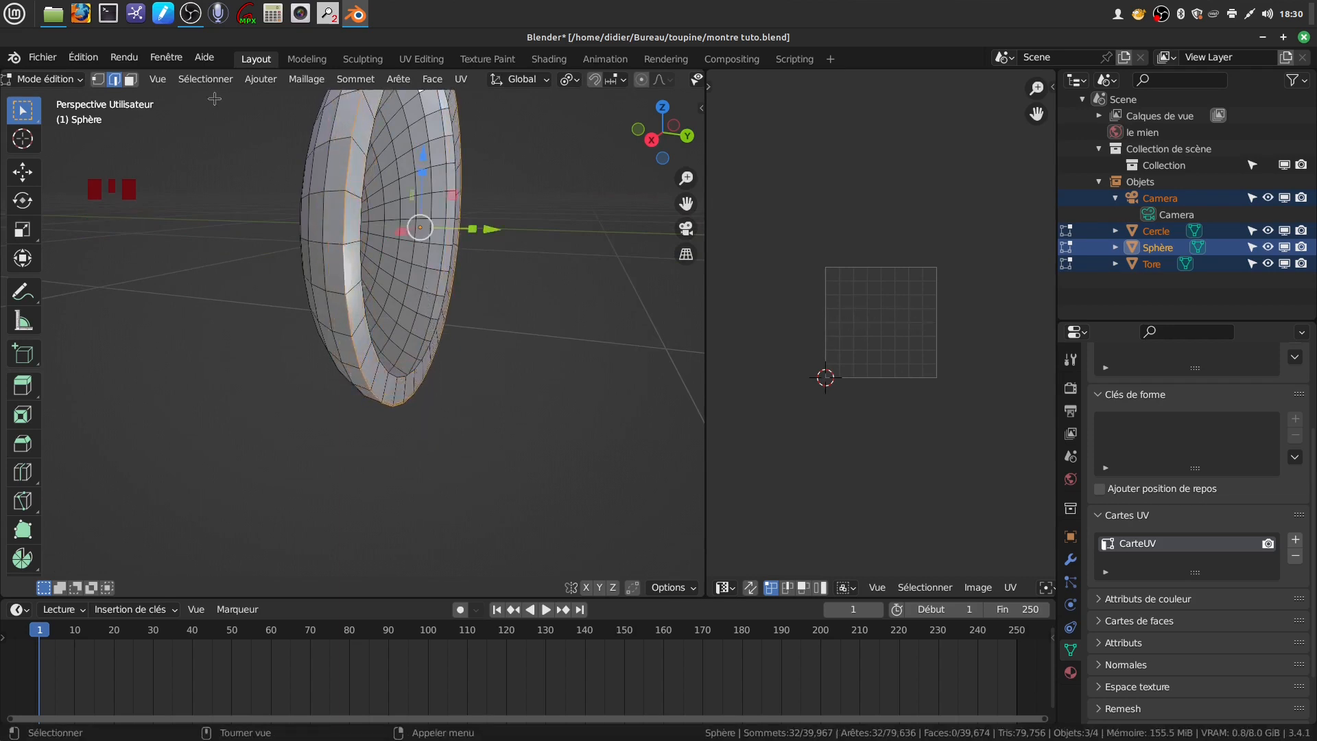
- Extrude the half-sphere's flat ring of rim faces about 0.097 m along Y towards the watch
click(130, 79)
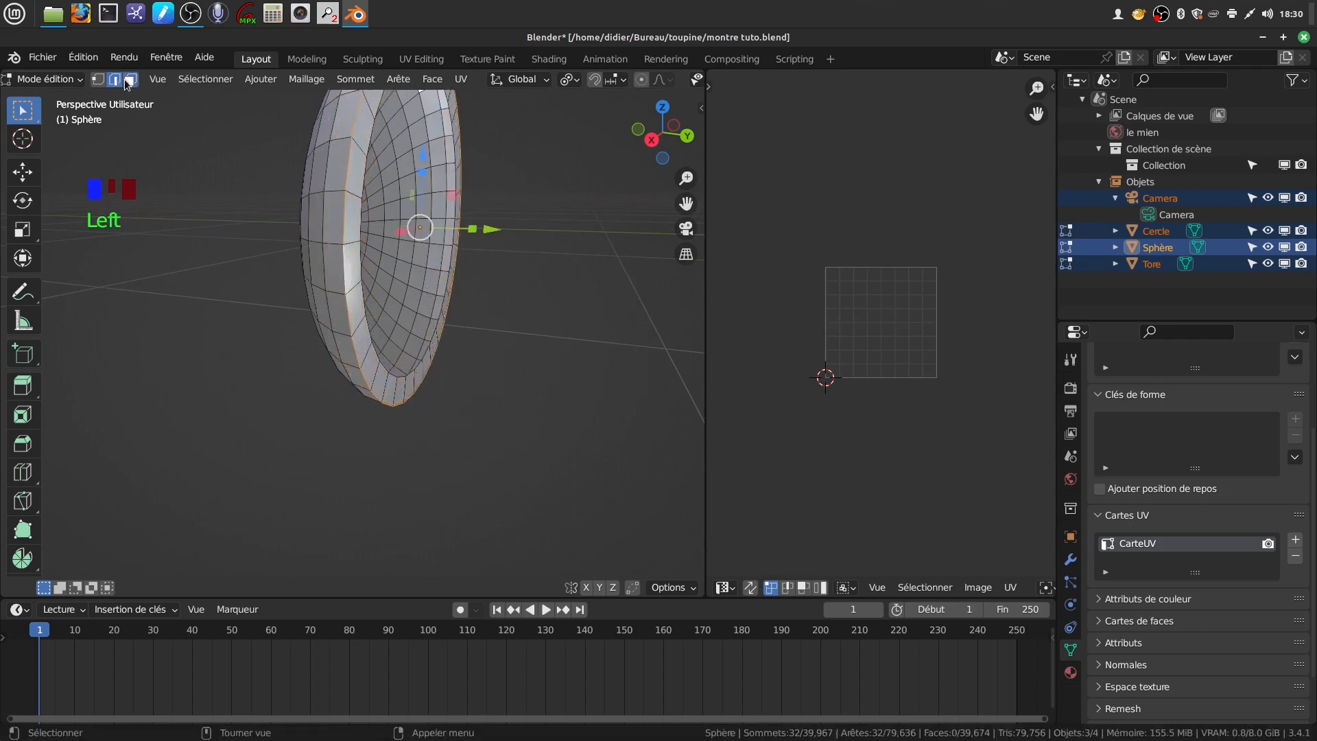
alt+click(352, 287)
scroll(428, 305, down, 3)
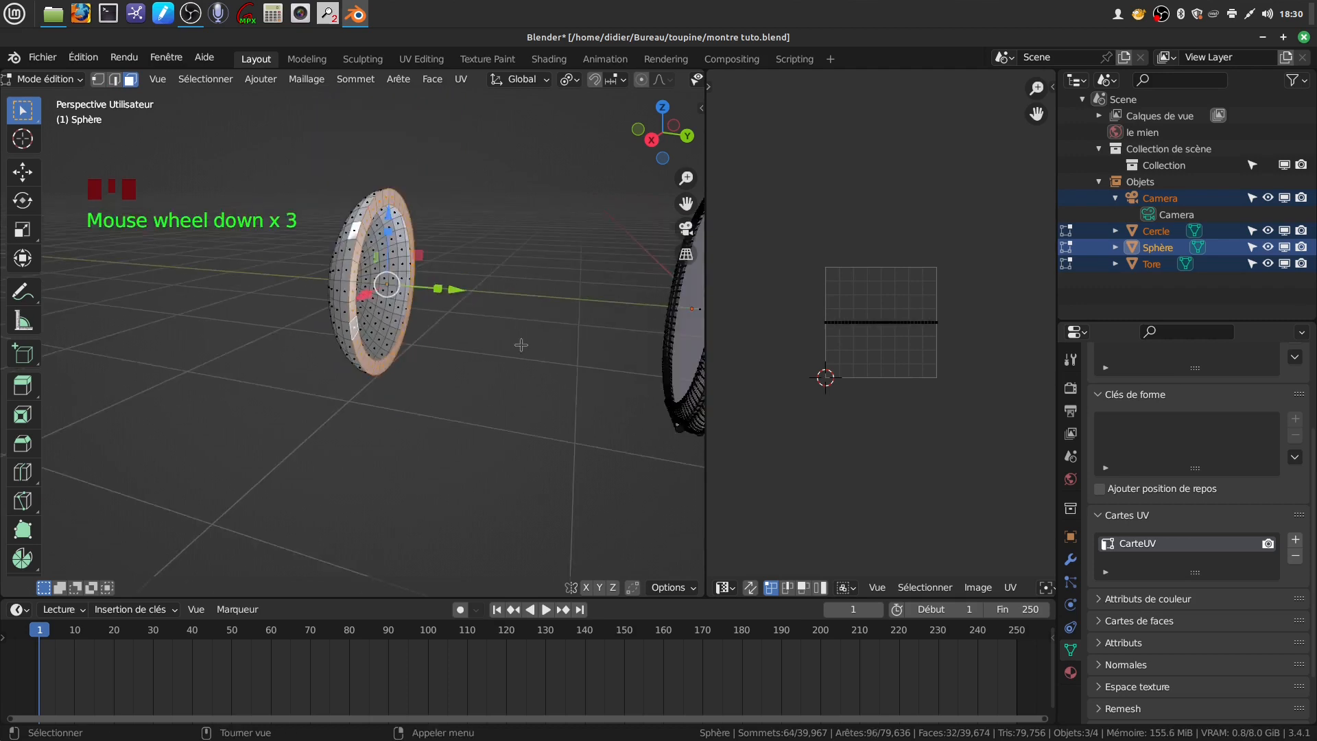
key(e)
drag(456, 291, 467, 291)
- Return to Object Mode, select only the half-sphere cover, and shade it auto smooth with a 30° angle
middle_drag(420, 305, 471, 311)
scroll(491, 288, down, 1)
key(grave)
key(grave)
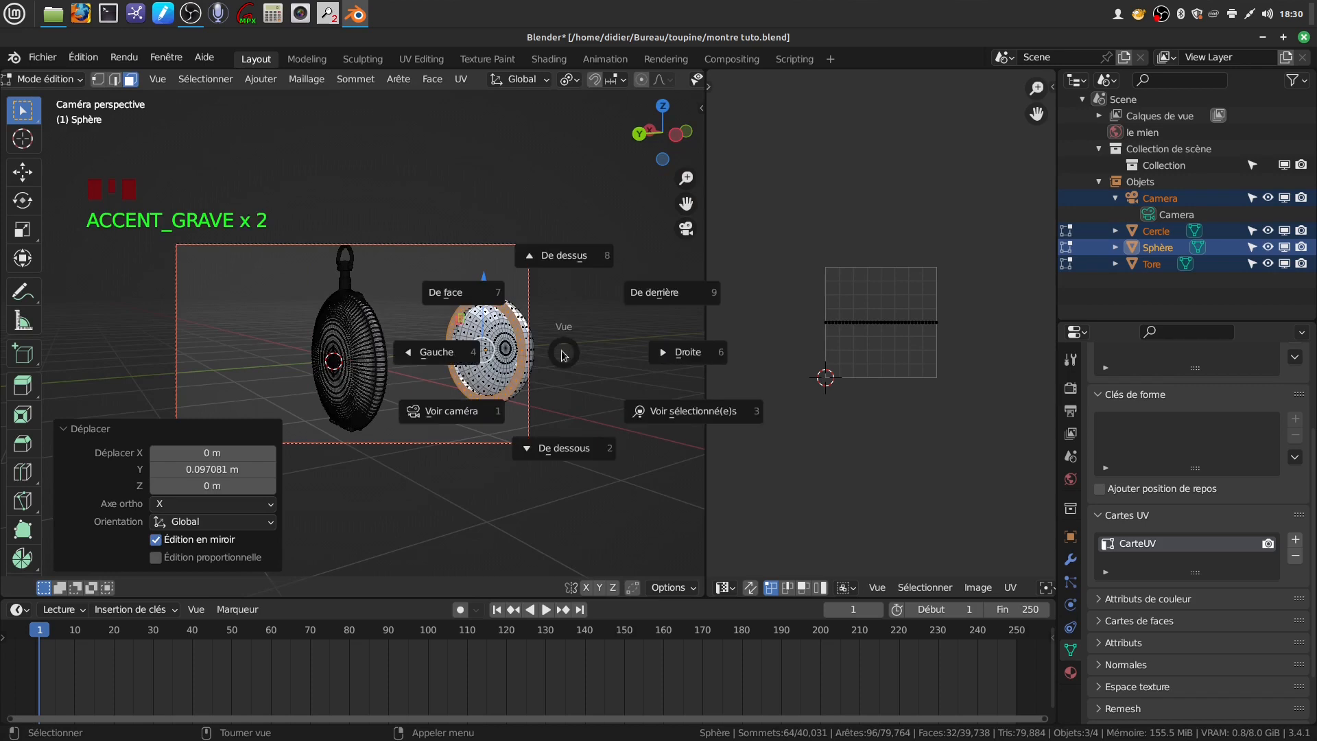
middle_drag(453, 239, 450, 266)
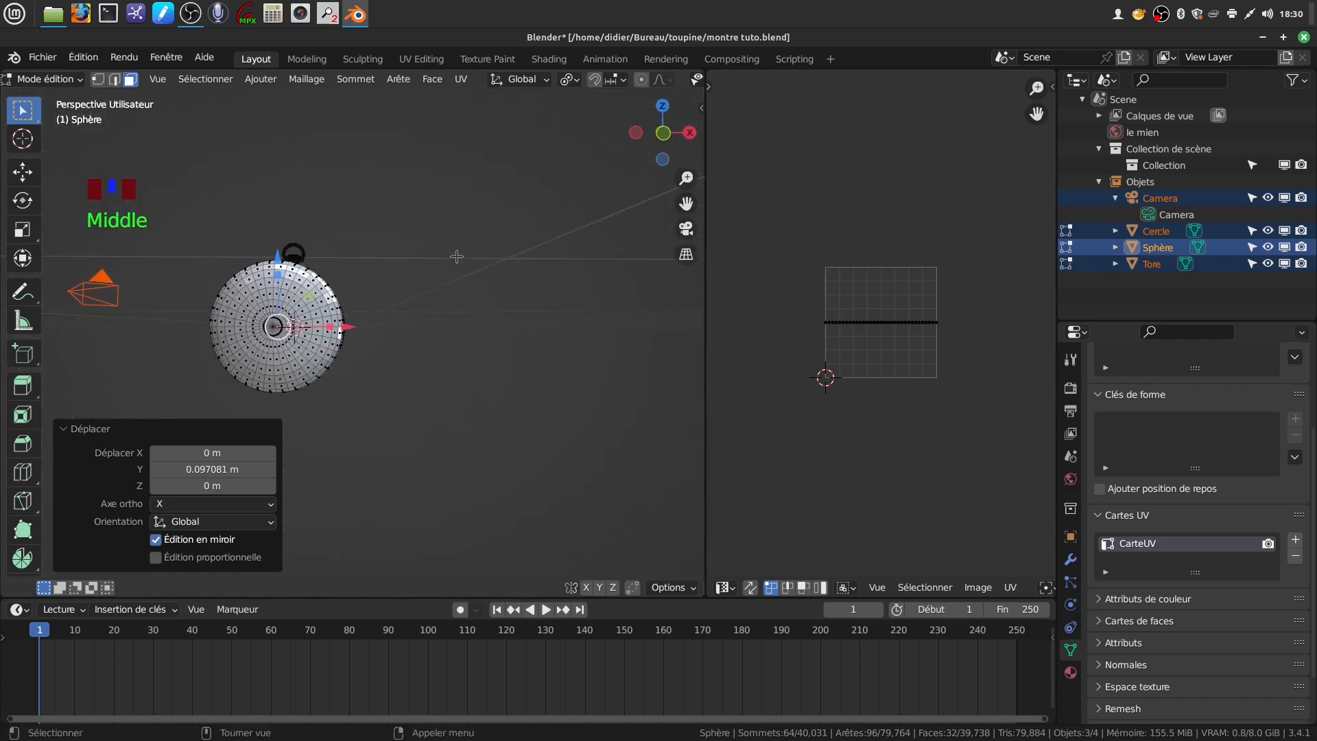
key(Tab)
scroll(450, 379, up, 2)
middle_drag(423, 373, 524, 396)
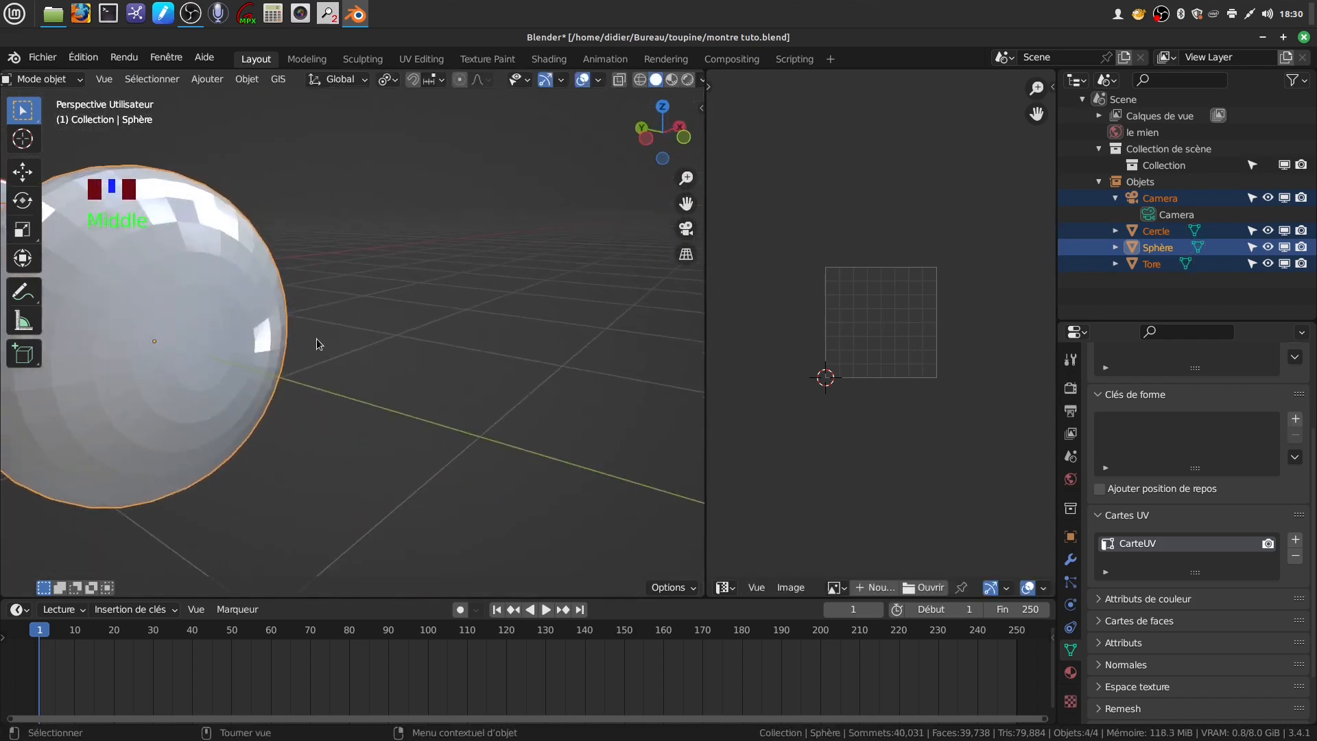
scroll(319, 341, down, 4)
click(323, 301)
click(279, 338)
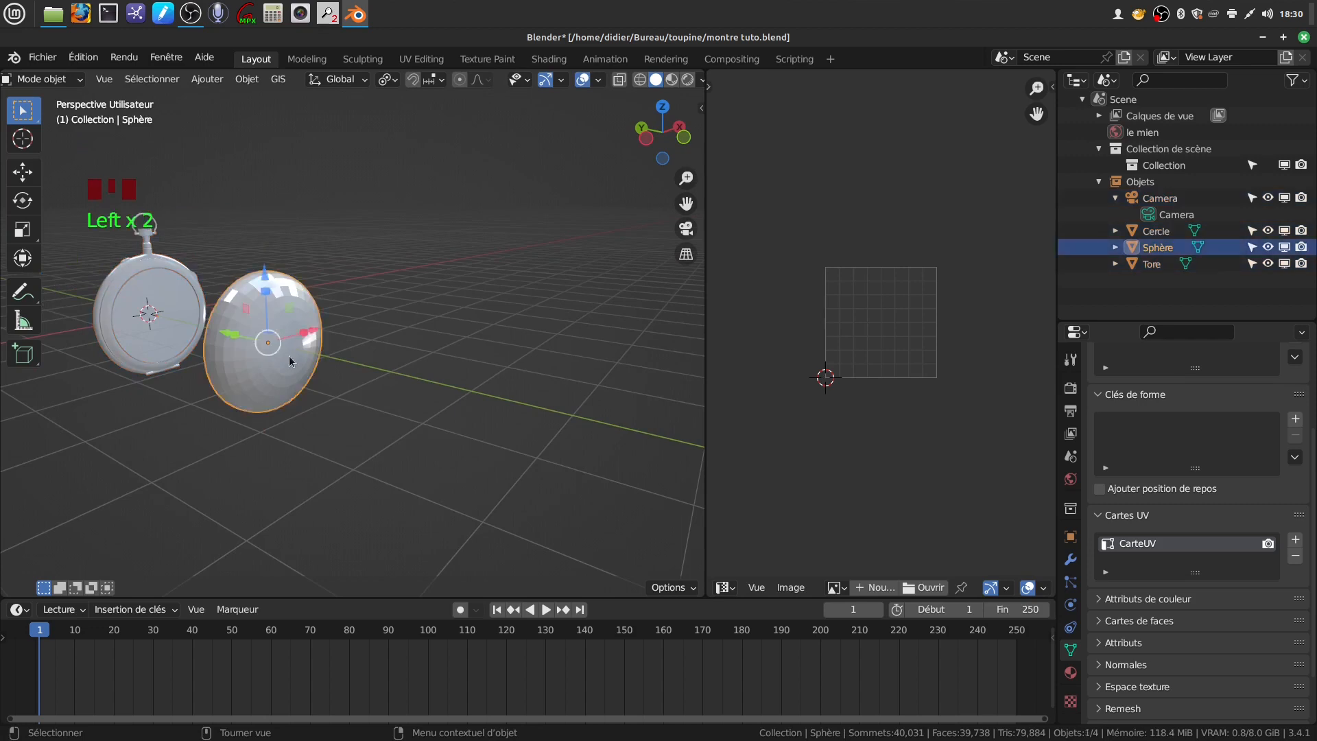
right_click(292, 383)
click(261, 393)
shift+middle_drag(320, 357, 393, 363)
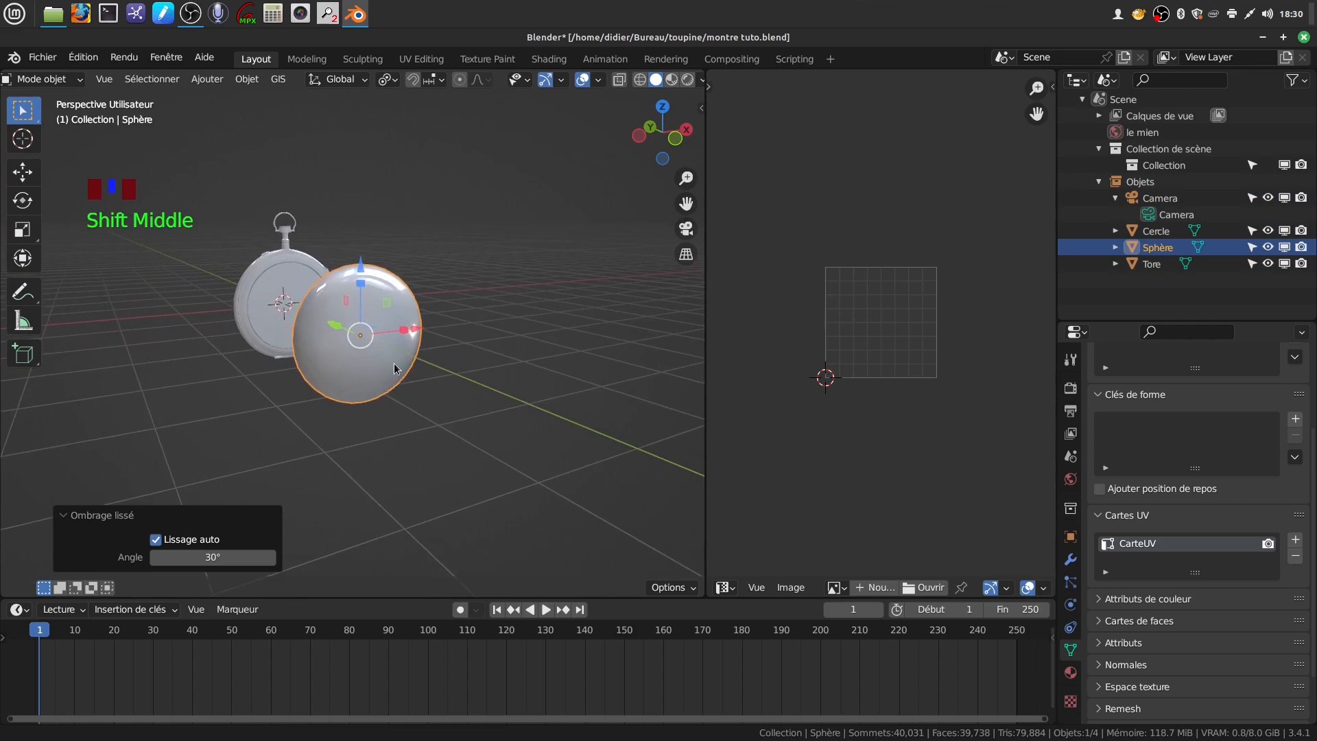
scroll(424, 402, up, 2)
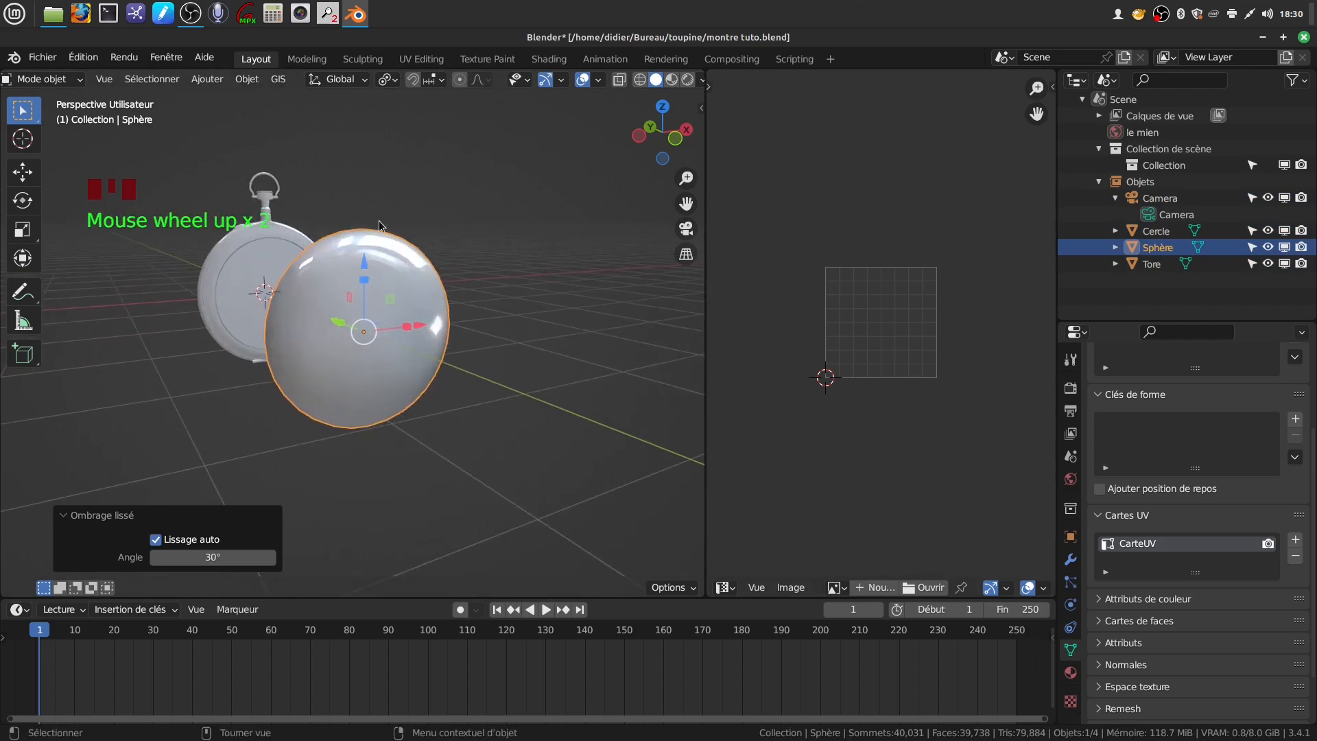
- Add a new material to the half-sphere and set its base colour to orange with hue 0.078, saturation 0.935 and value 0.800
click(1072, 671)
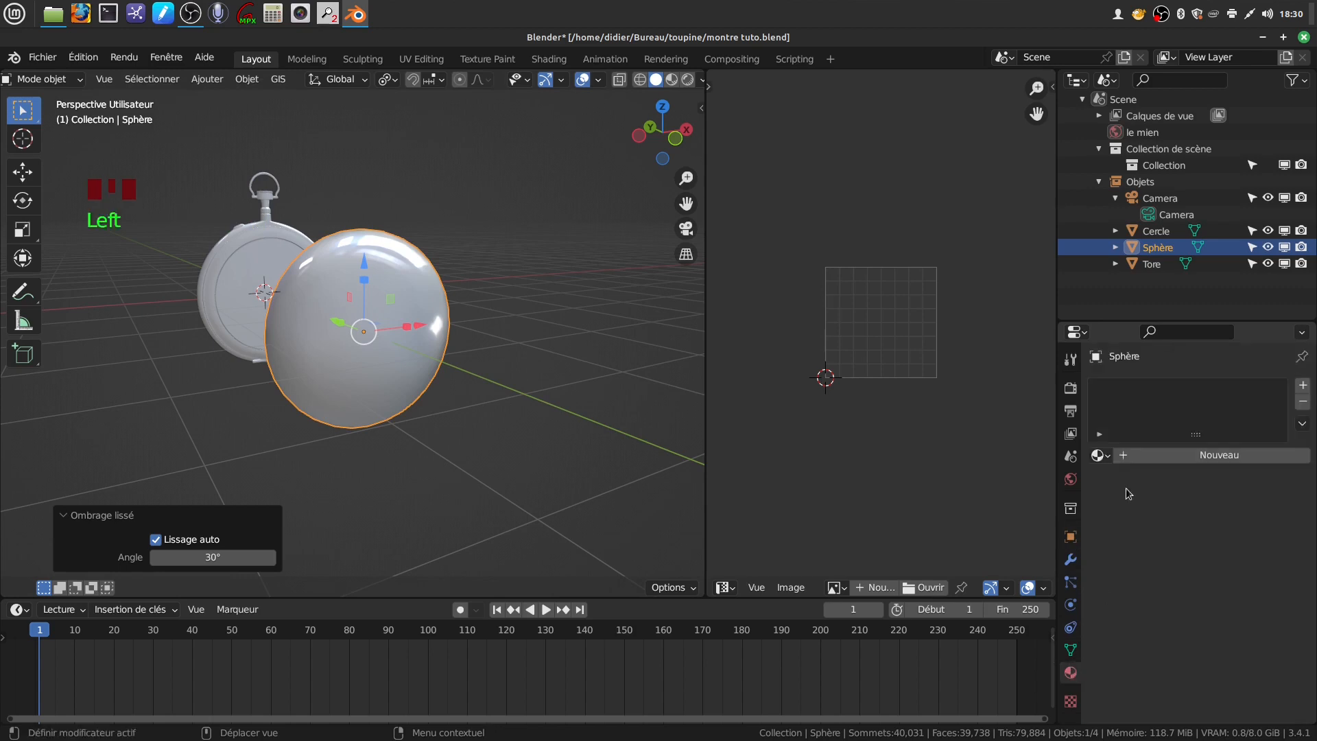
click(1174, 455)
scroll(1176, 478, down, 4)
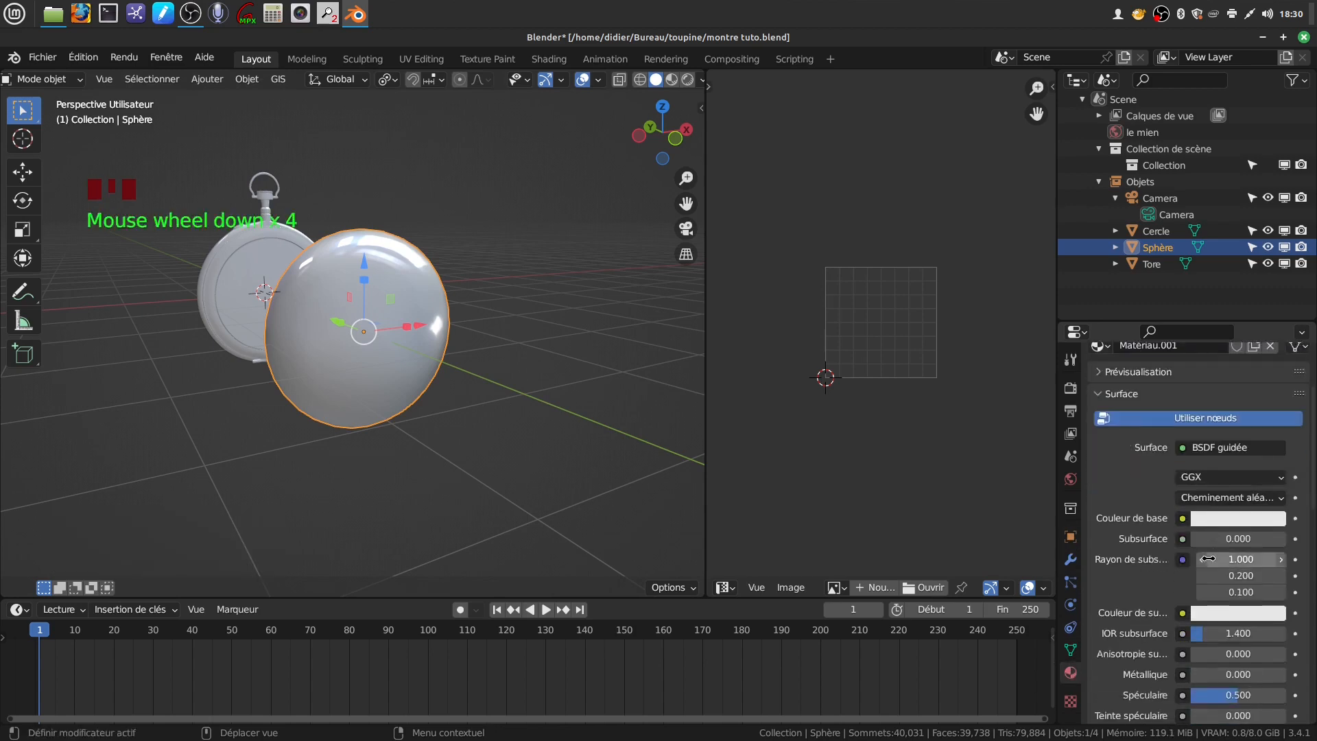
click(1224, 522)
drag(1198, 347, 1176, 378)
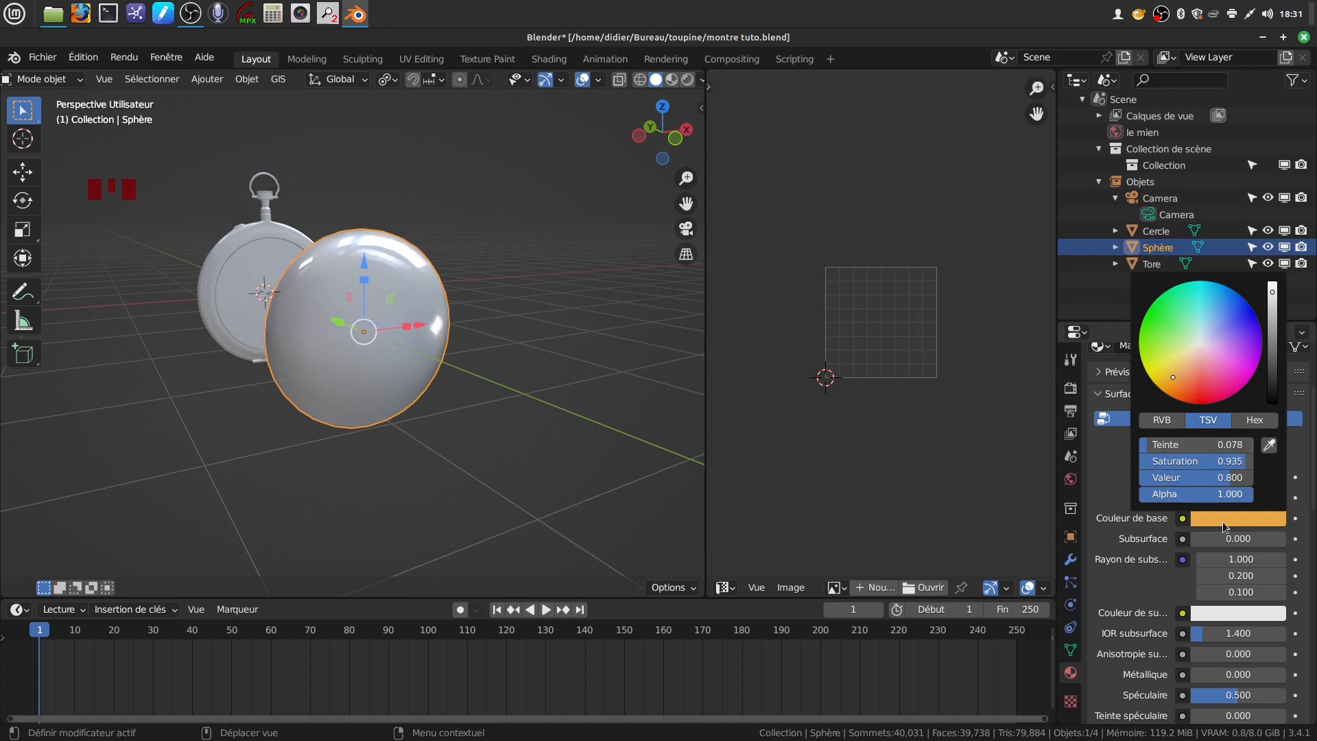
- Set the half-sphere material's metallic to 1.000, specular to 0.000 and roughness to 0.129, and preview it in rendered shading
scroll(1242, 621, down, 3)
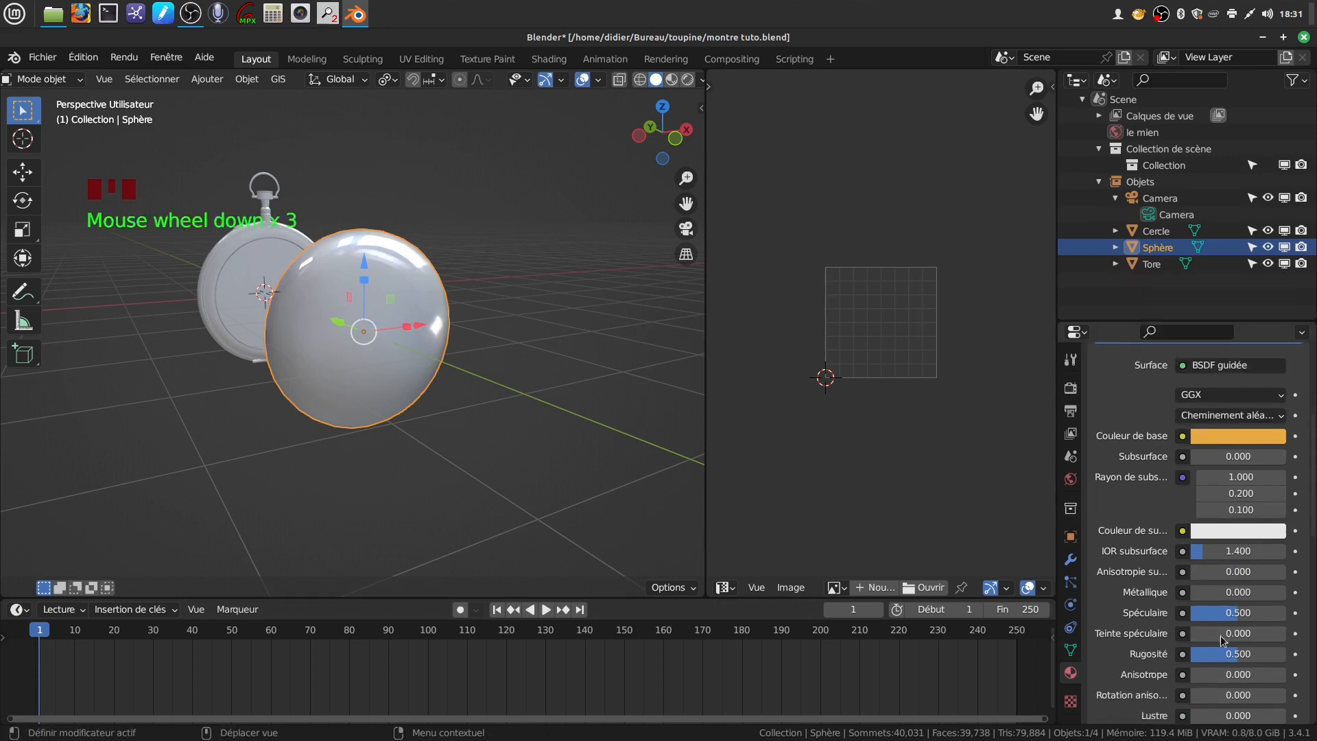
drag(1238, 613, 1283, 594)
drag(1238, 653, 1199, 654)
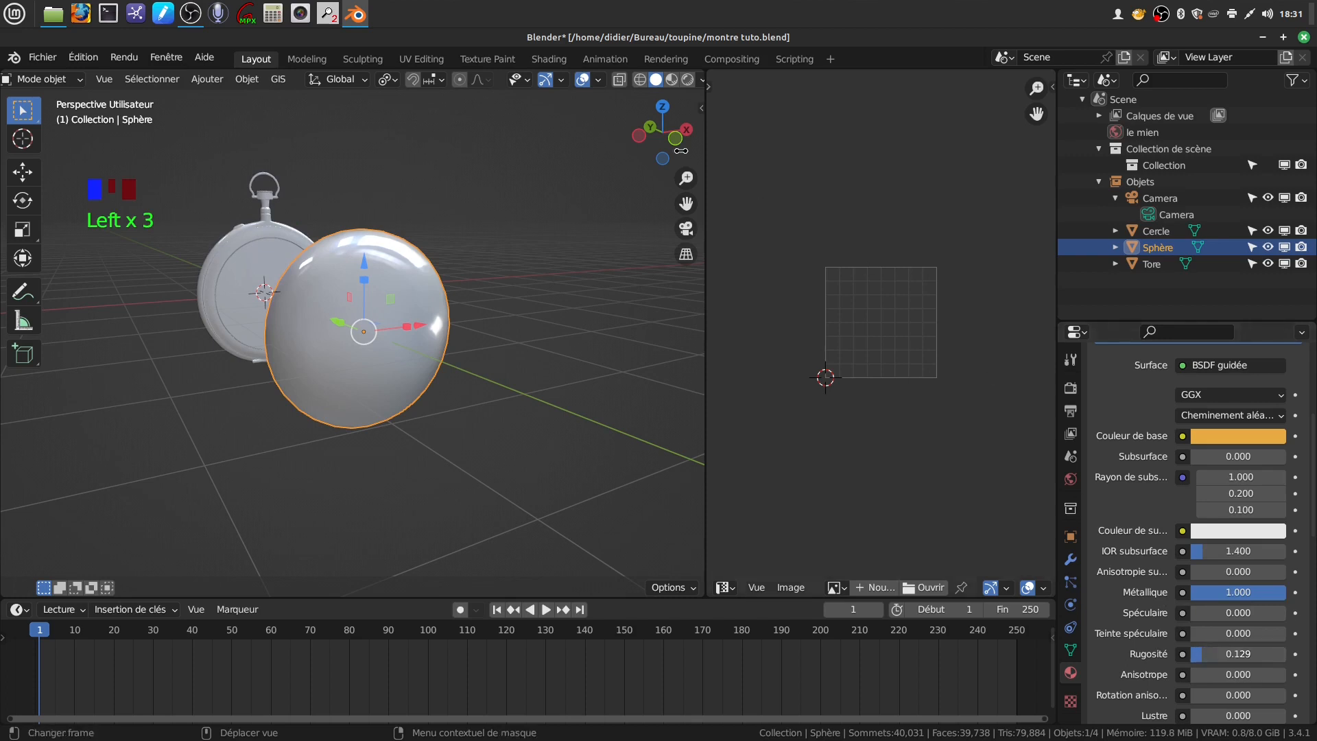
click(687, 79)
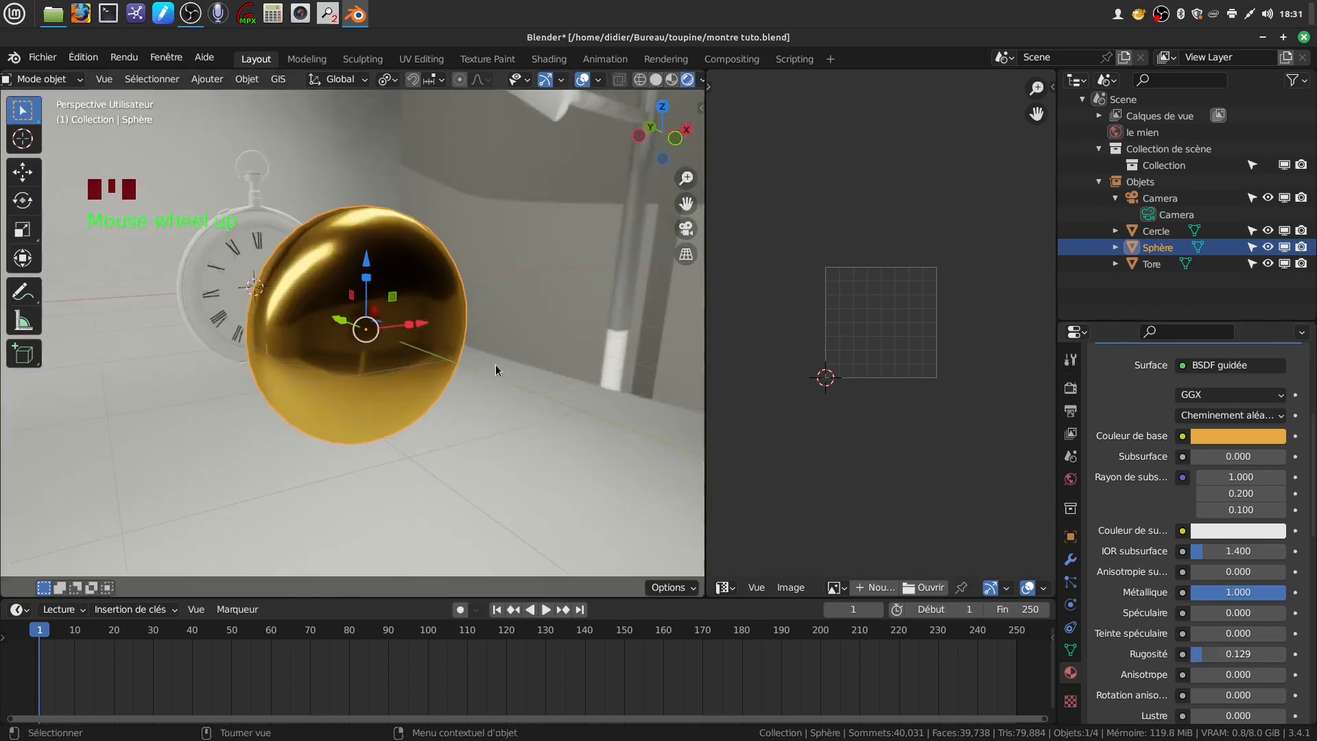
middle_drag(495, 365, 517, 347)
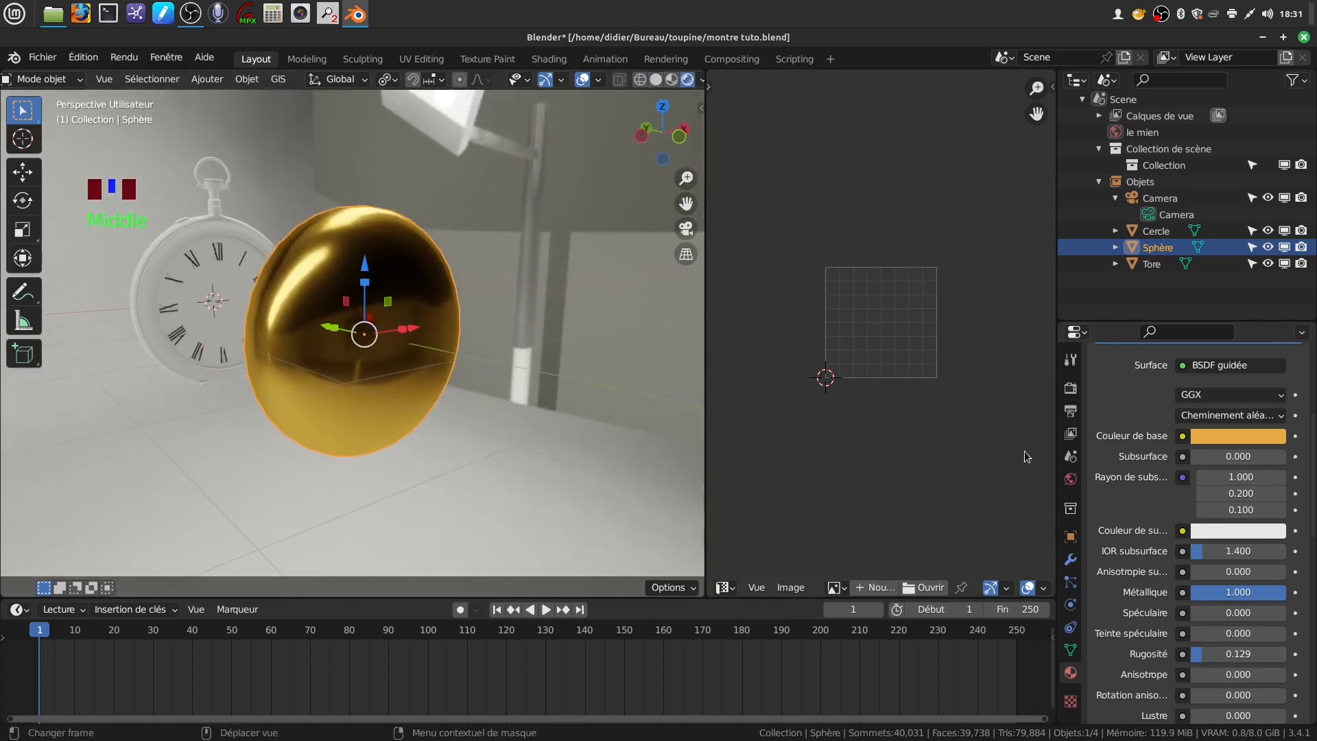
- Lighten the gold material's base colour to a paler yellow-orange and lower its roughness to 0.093
click(1242, 437)
click(1175, 294)
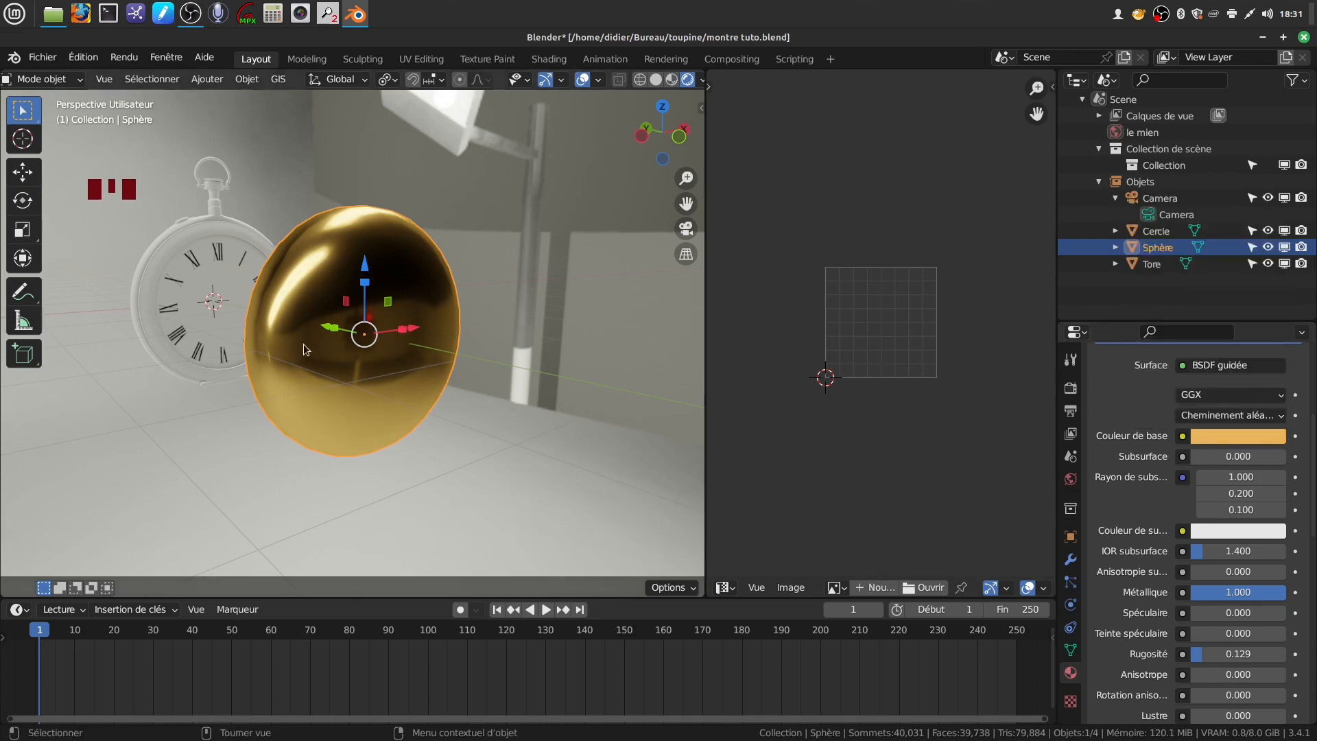
scroll(1201, 507, down, 2)
middle_drag(368, 338, 466, 365)
drag(1210, 599, 1201, 599)
middle_drag(618, 524, 721, 456)
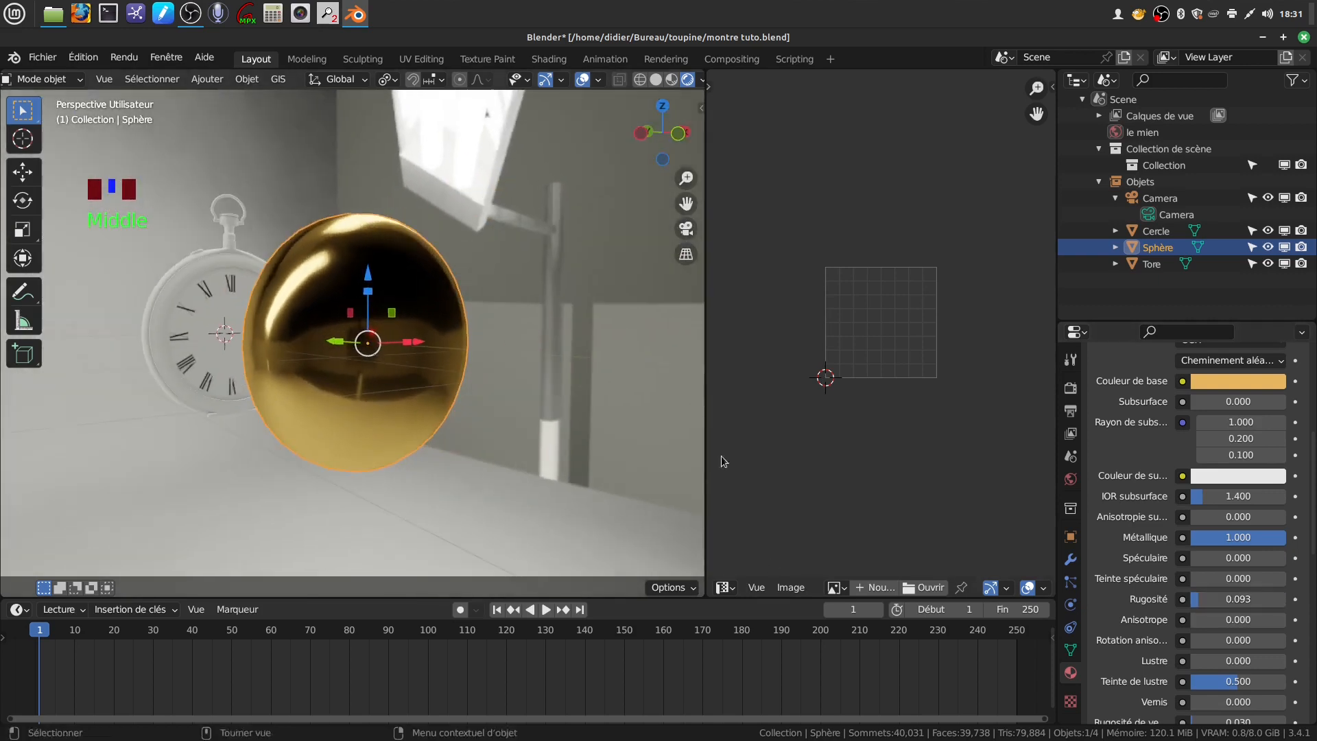
- Return the viewport to solid shading and scale the half-sphere down uniformly to 0.139
click(655, 79)
scroll(434, 302, down, 4)
middle_drag(434, 302, 454, 384)
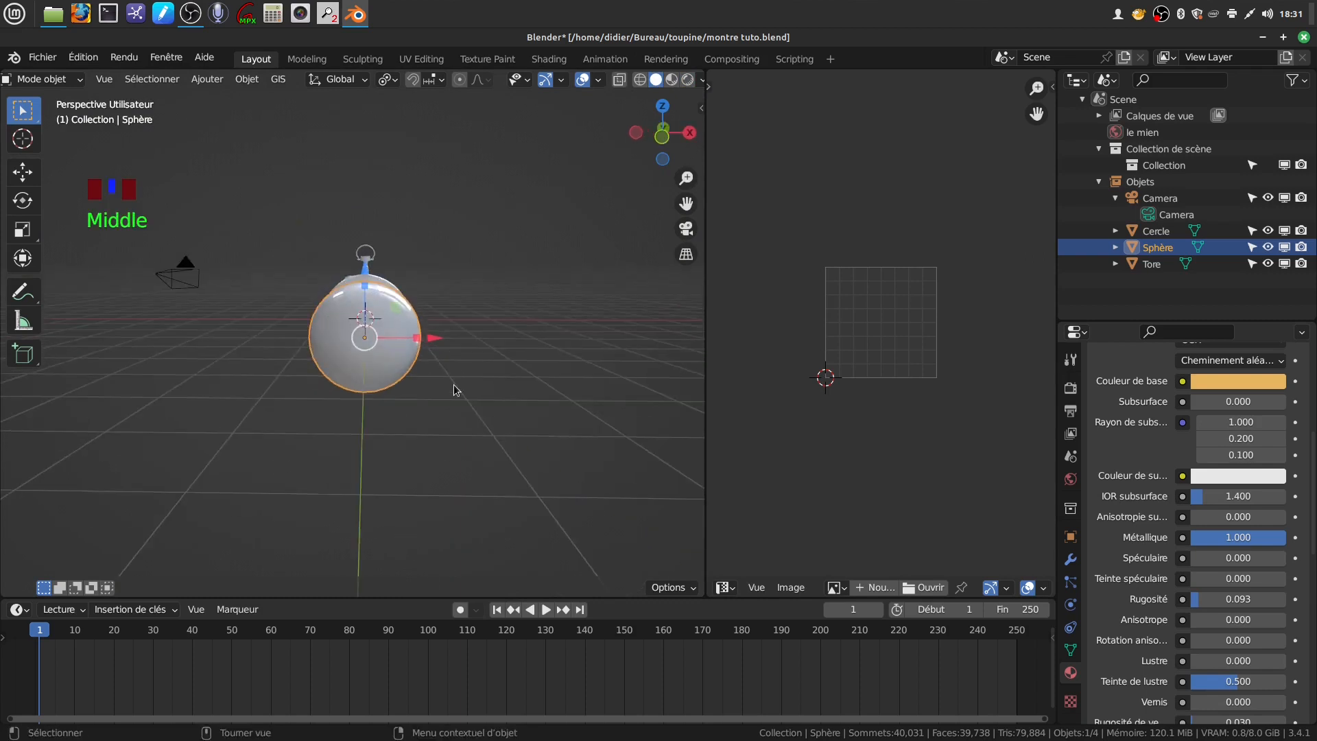
key(s)
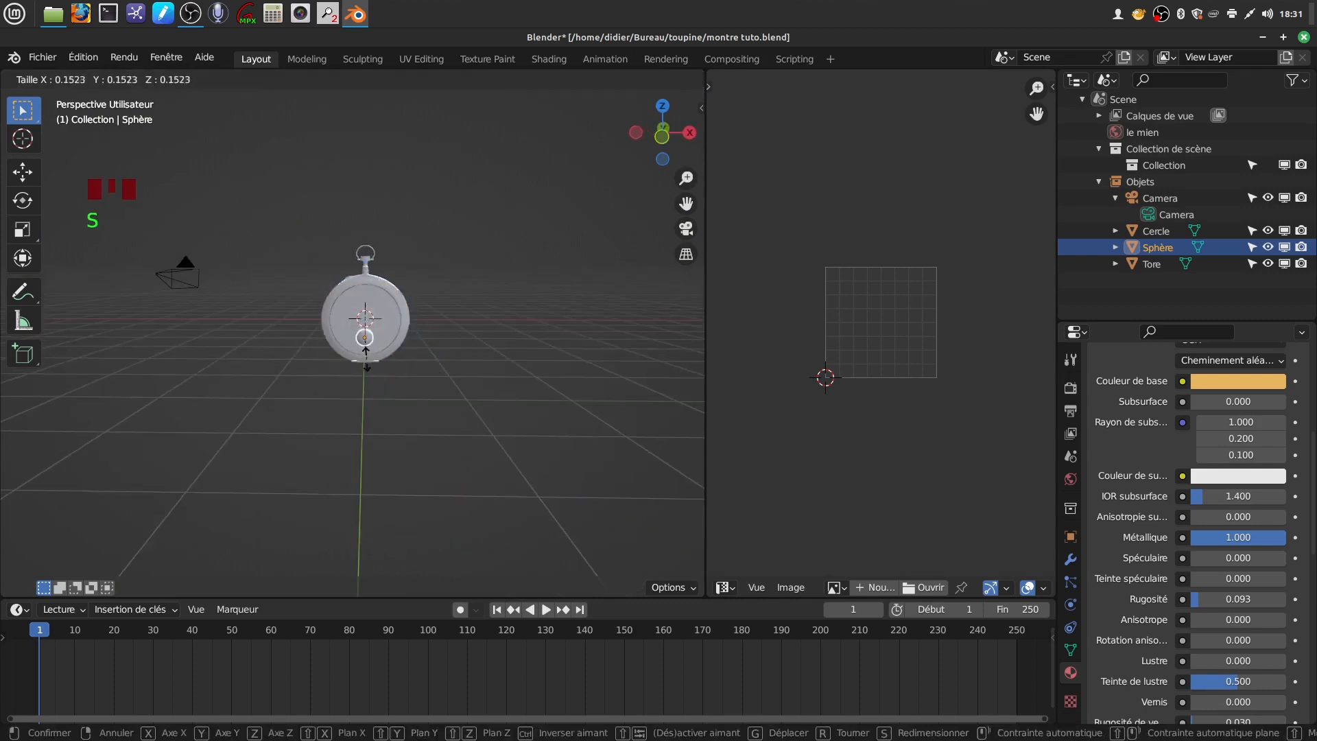
click(403, 414)
scroll(404, 391, up, 5)
scroll(457, 478, up, 4)
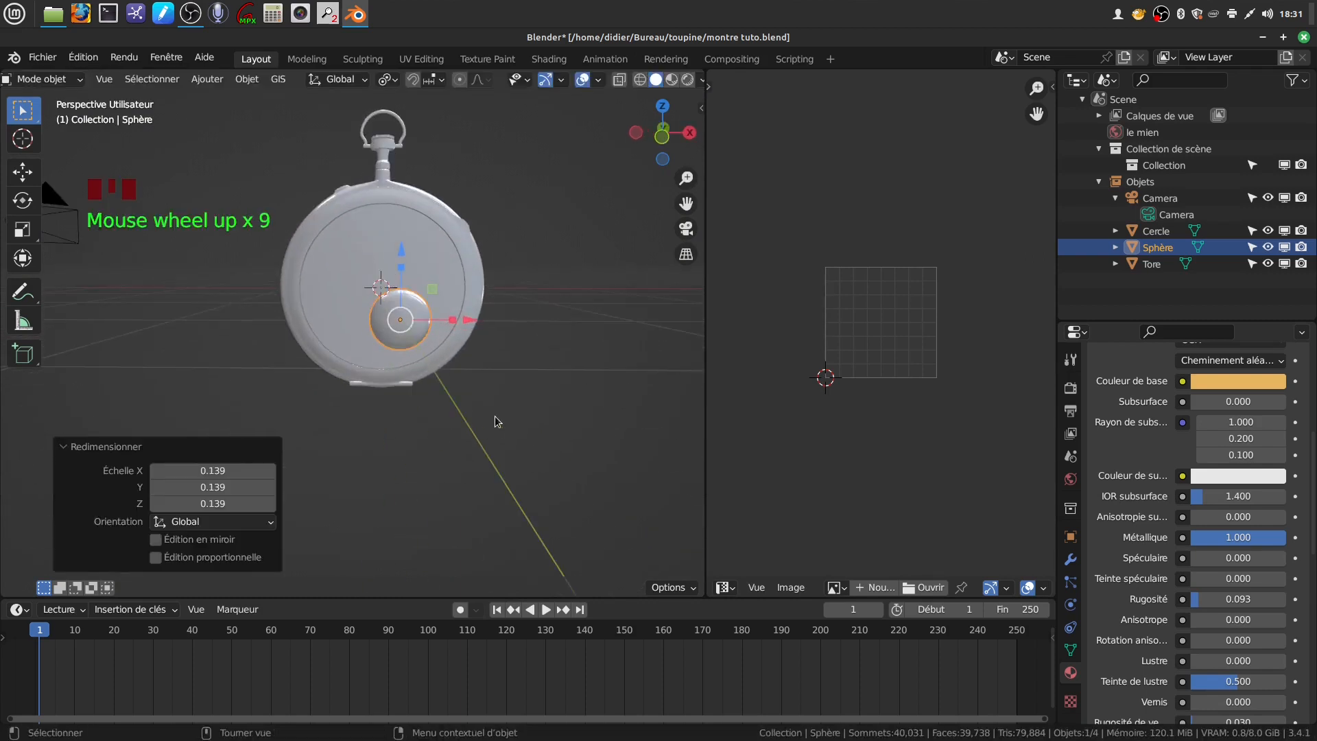
- Shrink the half-sphere again by a uniform factor of 0.170 so it is tiny beside the watch case
key(s)
click(424, 346)
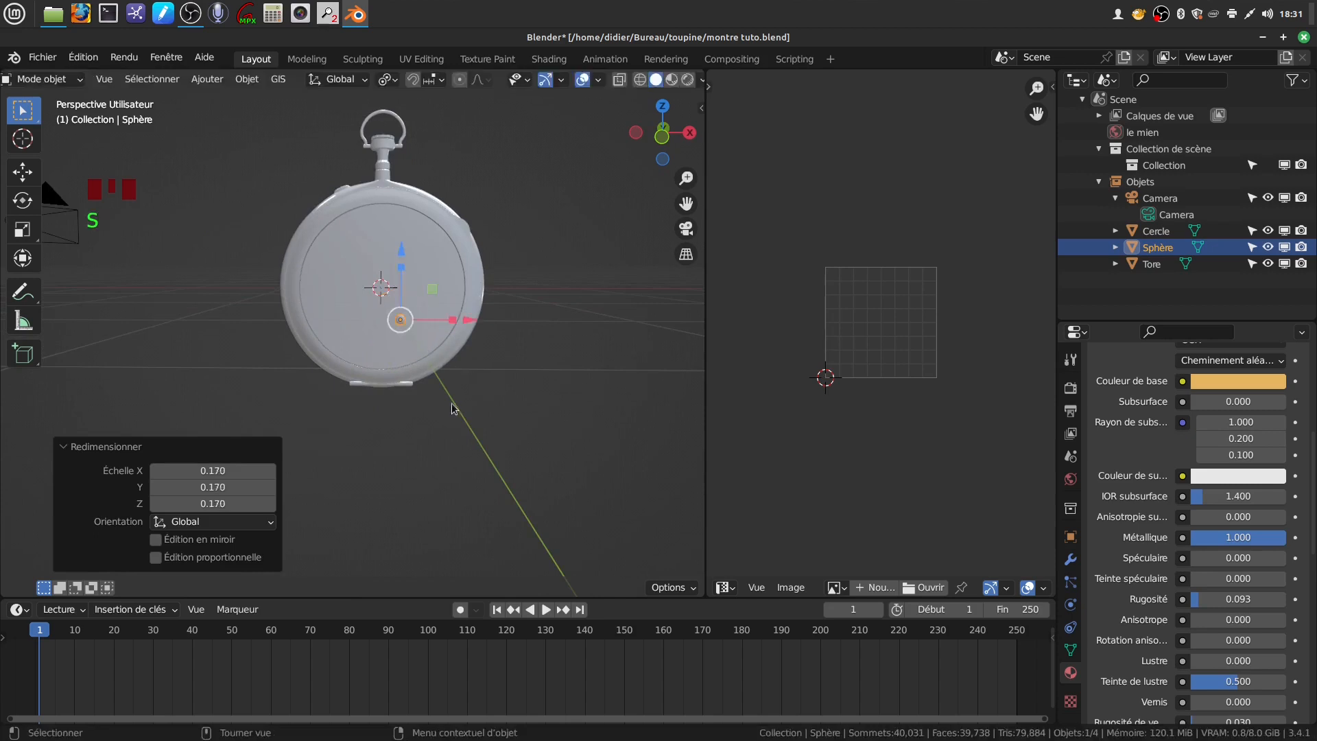
scroll(482, 410, up, 4)
middle_drag(482, 410, 409, 370)
scroll(409, 370, down, 6)
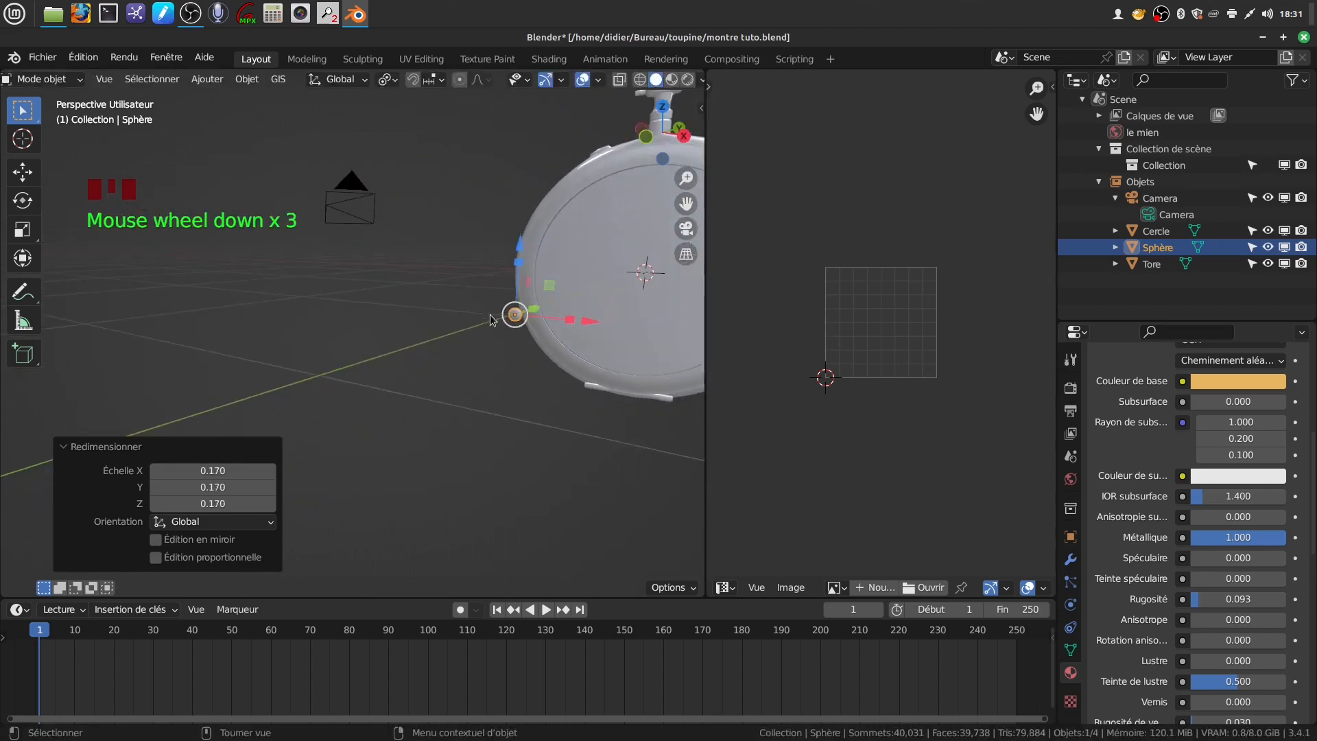
- Move the small sphere about 1.86 m along Y toward the watch dial
shift+middle_drag(533, 322, 396, 368)
drag(351, 365, 476, 377)
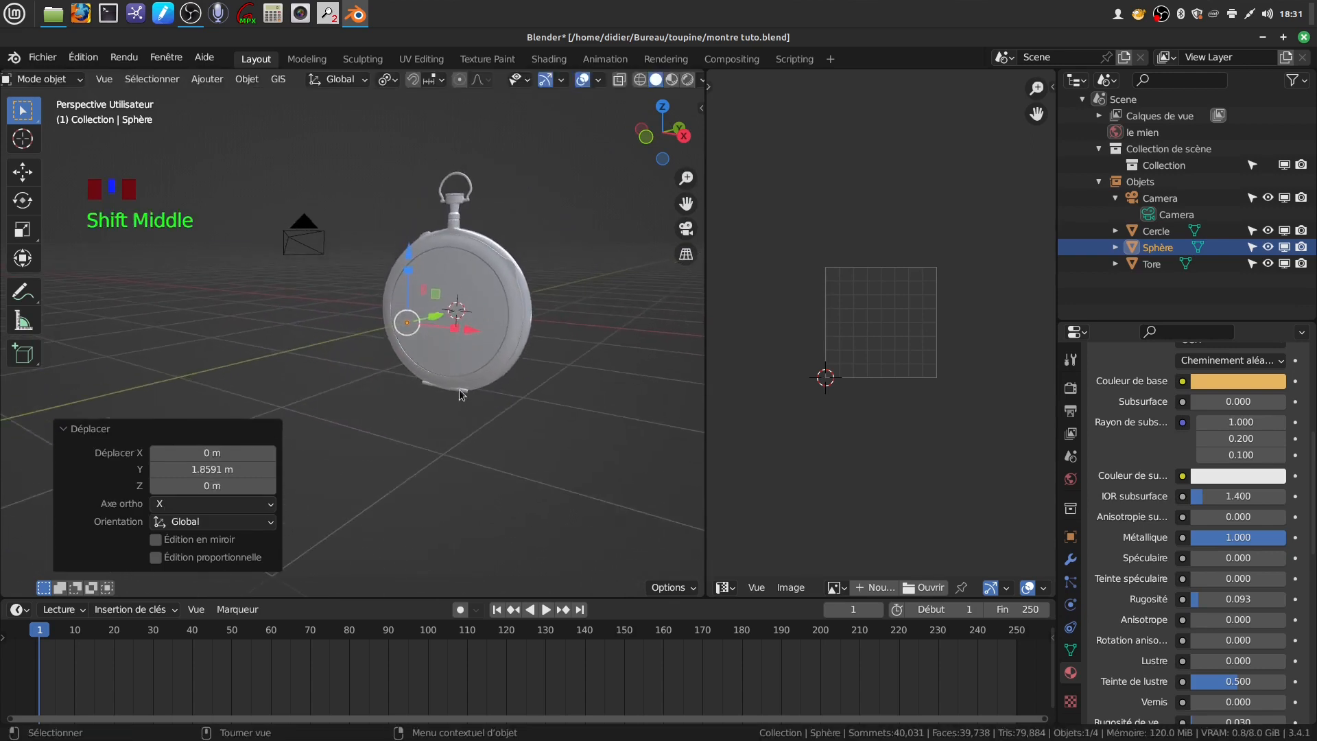
scroll(464, 333, up, 2)
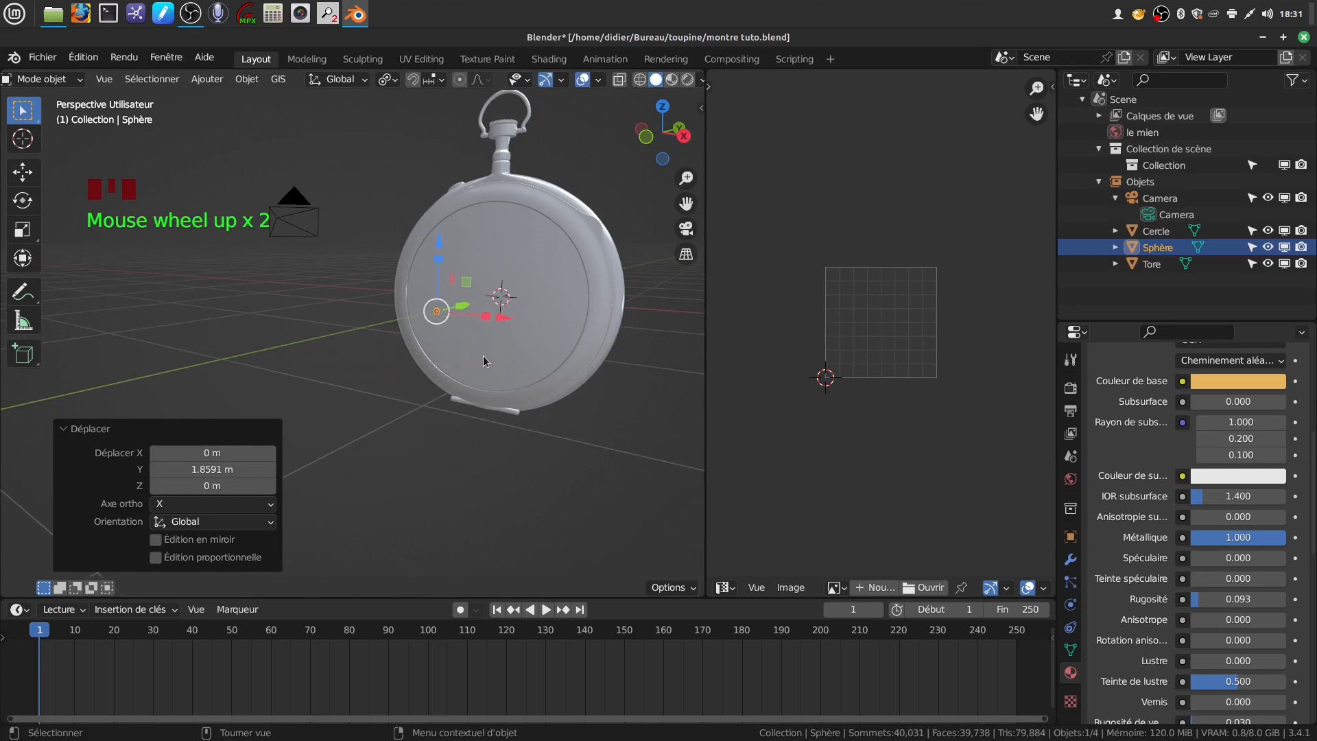
- Isolate the dial circle and the sphere in local view
shift+click(504, 353)
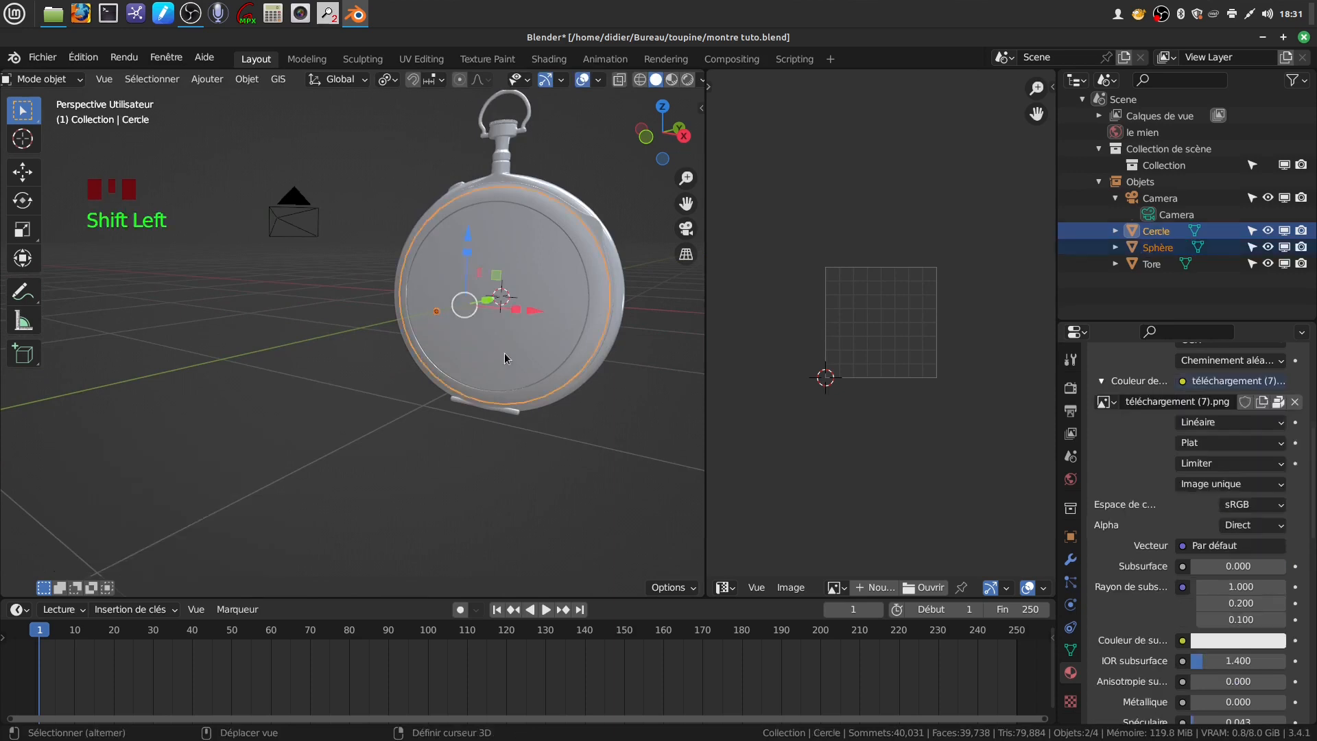
key(KP_Divide)
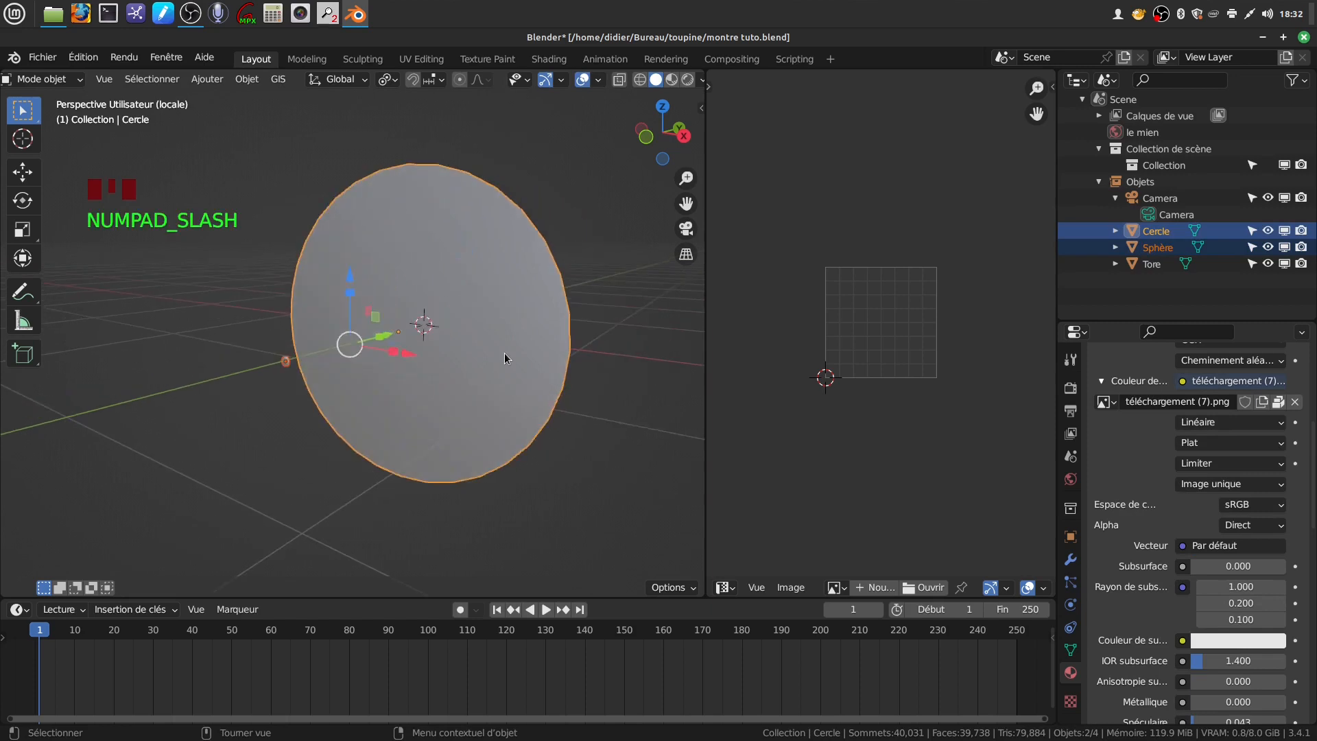
scroll(504, 352, up, 4)
scroll(504, 350, down, 3)
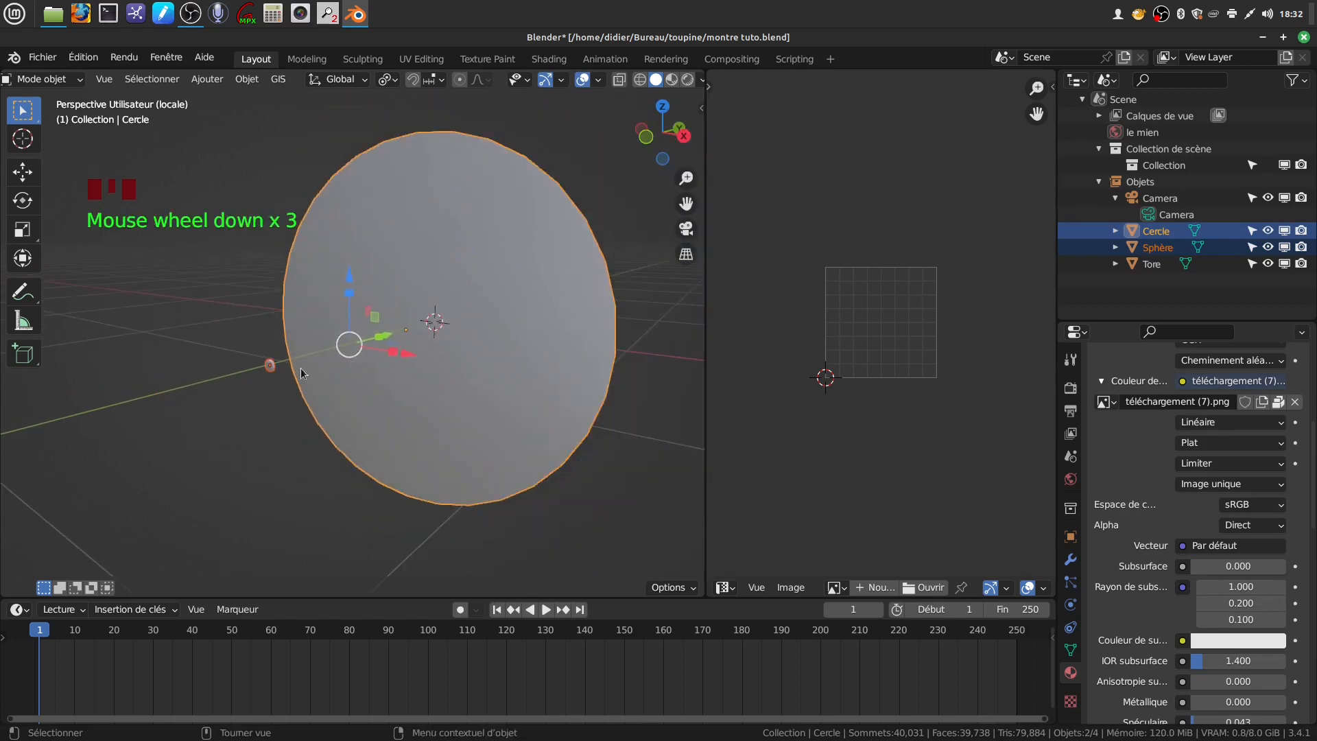
- Select only the sphere and move it about 0.48 m along Y, closer to the dial
click(268, 364)
drag(320, 343, 398, 321)
middle_drag(398, 321, 433, 295)
- Fine-tune the sphere's position along Y until it sits in the dial's surface, finishing with a shift of about -0.0036 m
key(KP_3)
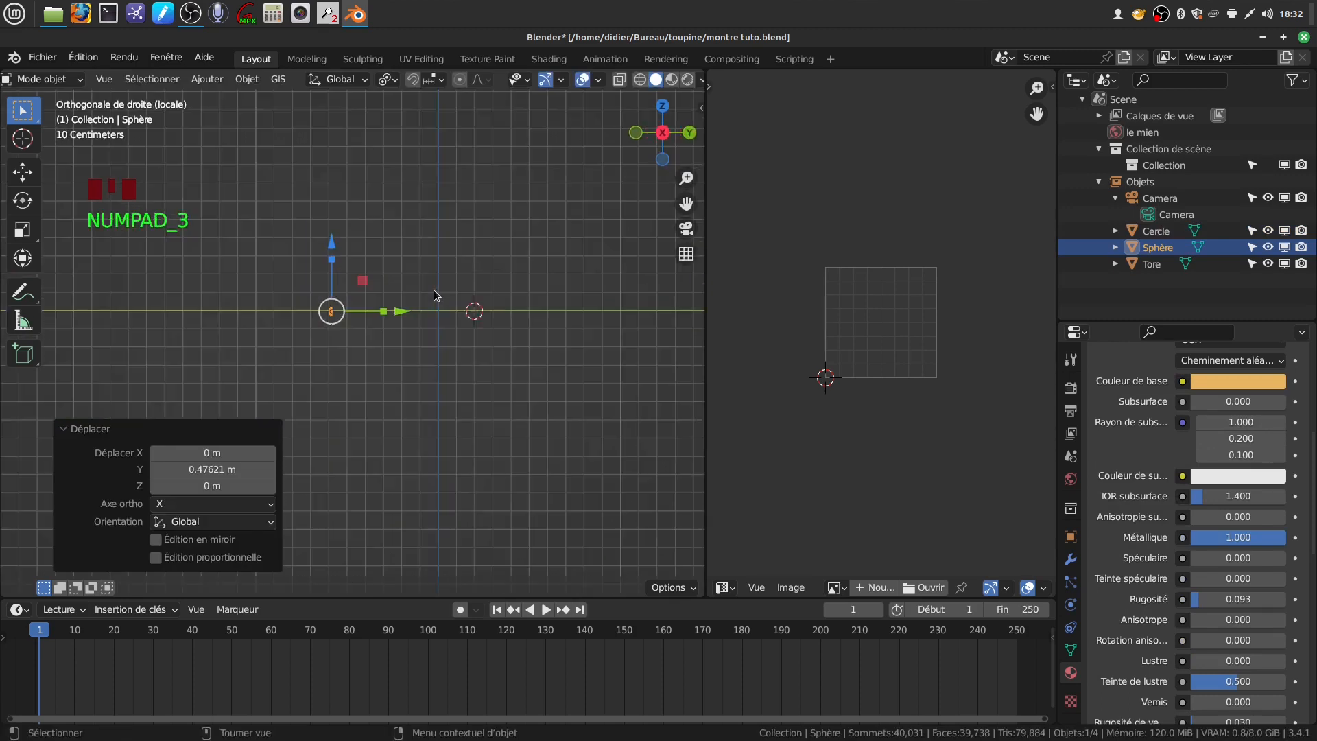
scroll(433, 288, up, 2)
drag(410, 302, 525, 324)
mouse_move(525, 318)
middle_down()
mouse_move(537, 327)
mouse_move(517, 348)
mouse_move(532, 317)
middle_up()
drag(532, 314, 544, 307)
middle_drag(543, 307, 405, 384)
drag(480, 332, 473, 326)
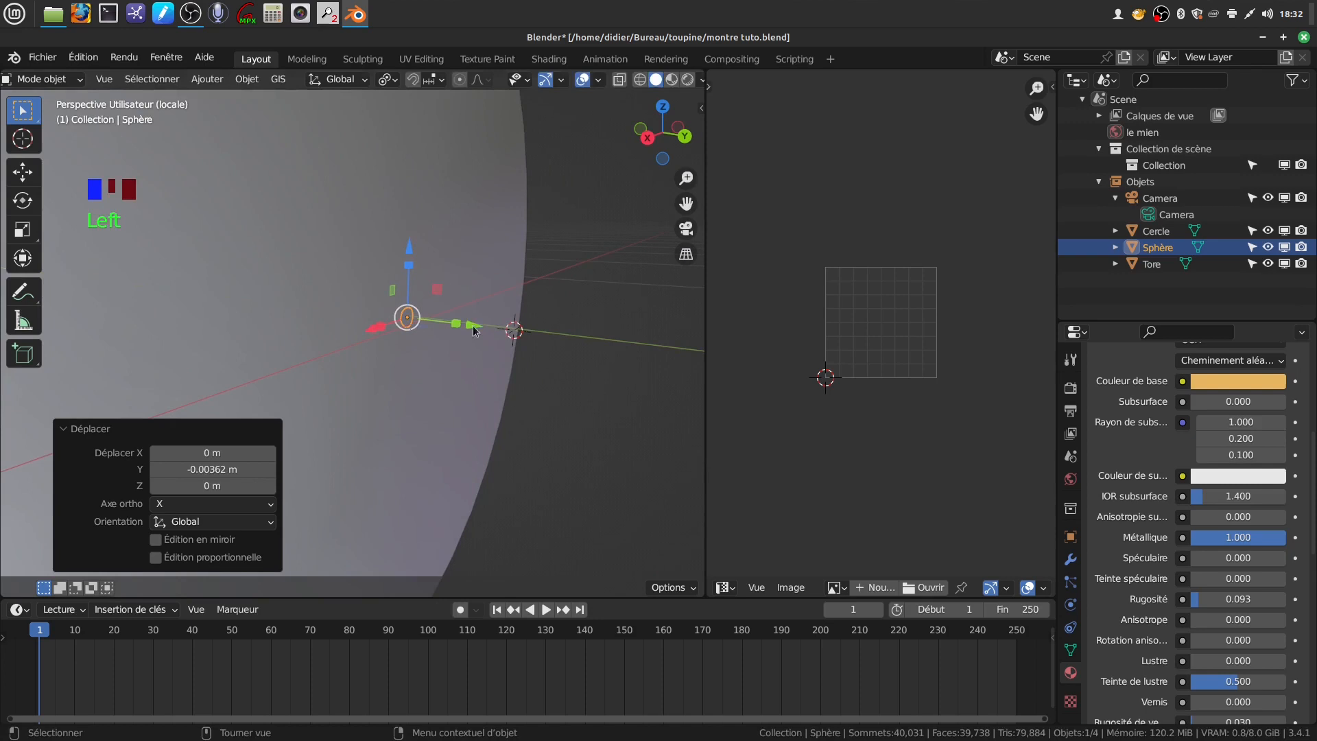
- Reselect the sphere, nudge it slightly along Y against the dial surface, and inspect it up close
click(454, 335)
scroll(436, 338, down, 1)
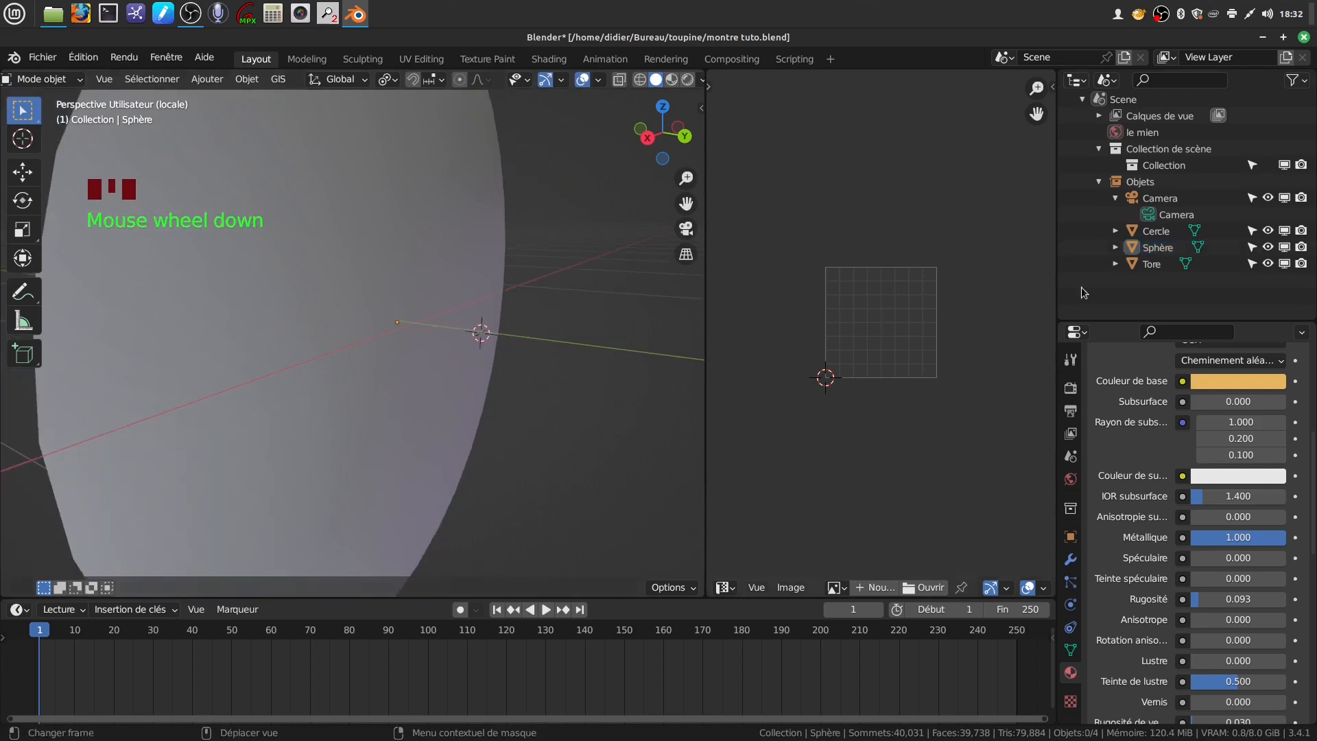
click(472, 353)
drag(467, 334, 472, 330)
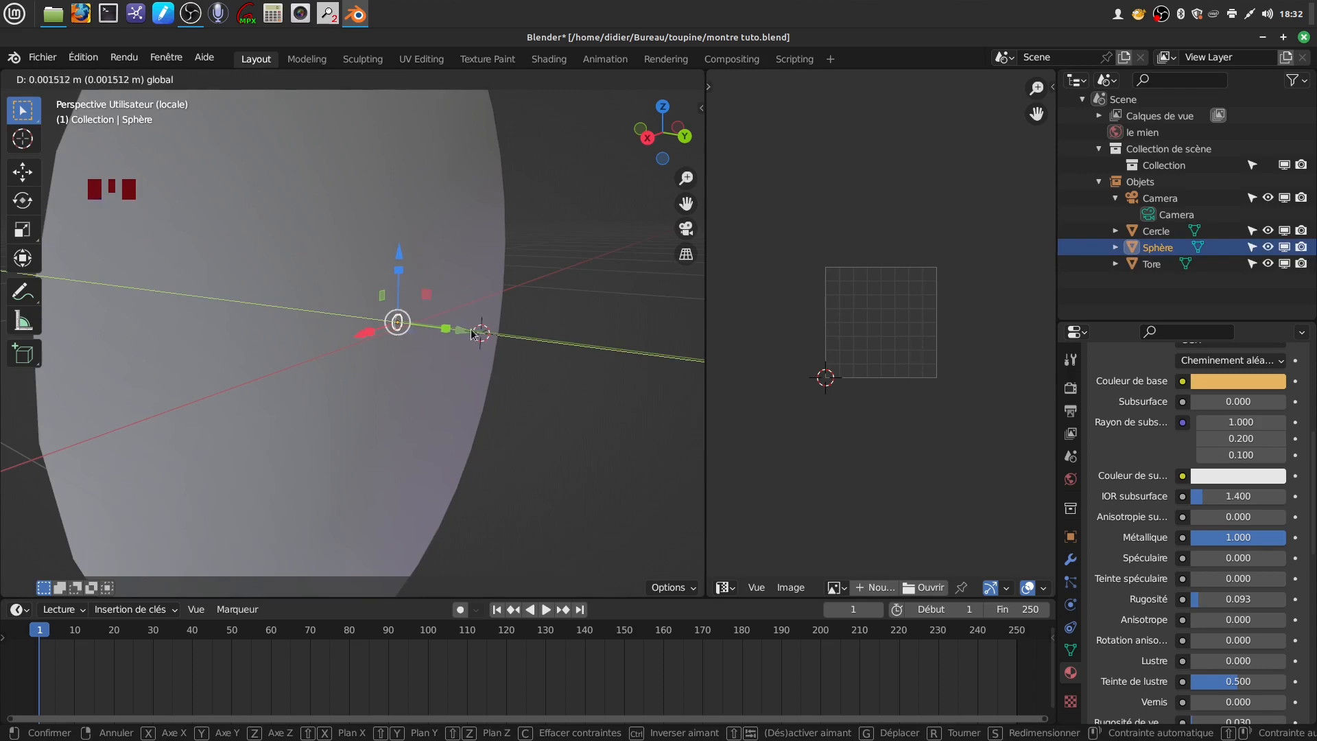
click(533, 389)
middle_drag(533, 390, 435, 371)
scroll(511, 389, up, 3)
scroll(477, 343, down, 3)
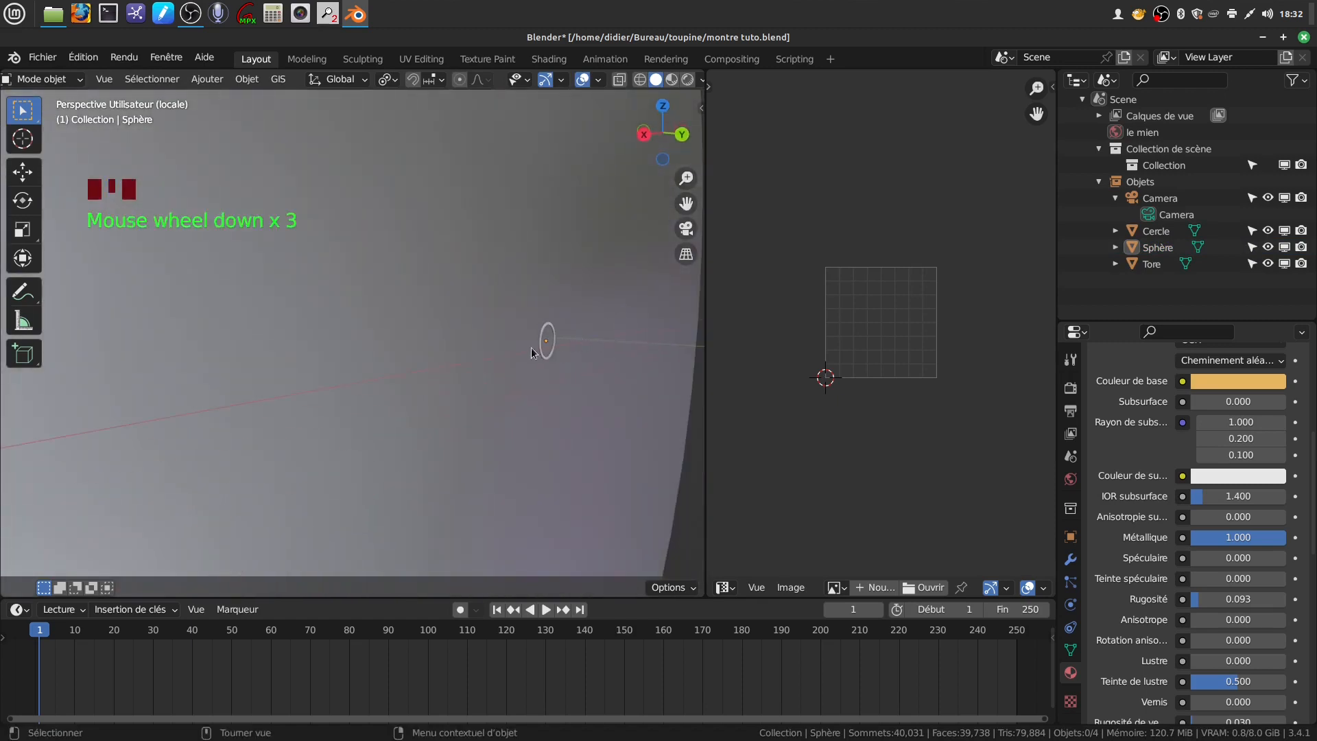
- Lower the sphere along Z toward the dial's bottom edge, by about 0.62 m and a further 0.13 m
scroll(528, 354, down, 3)
middle_drag(444, 434, 590, 285)
key(KP_1)
scroll(512, 411, up, 3)
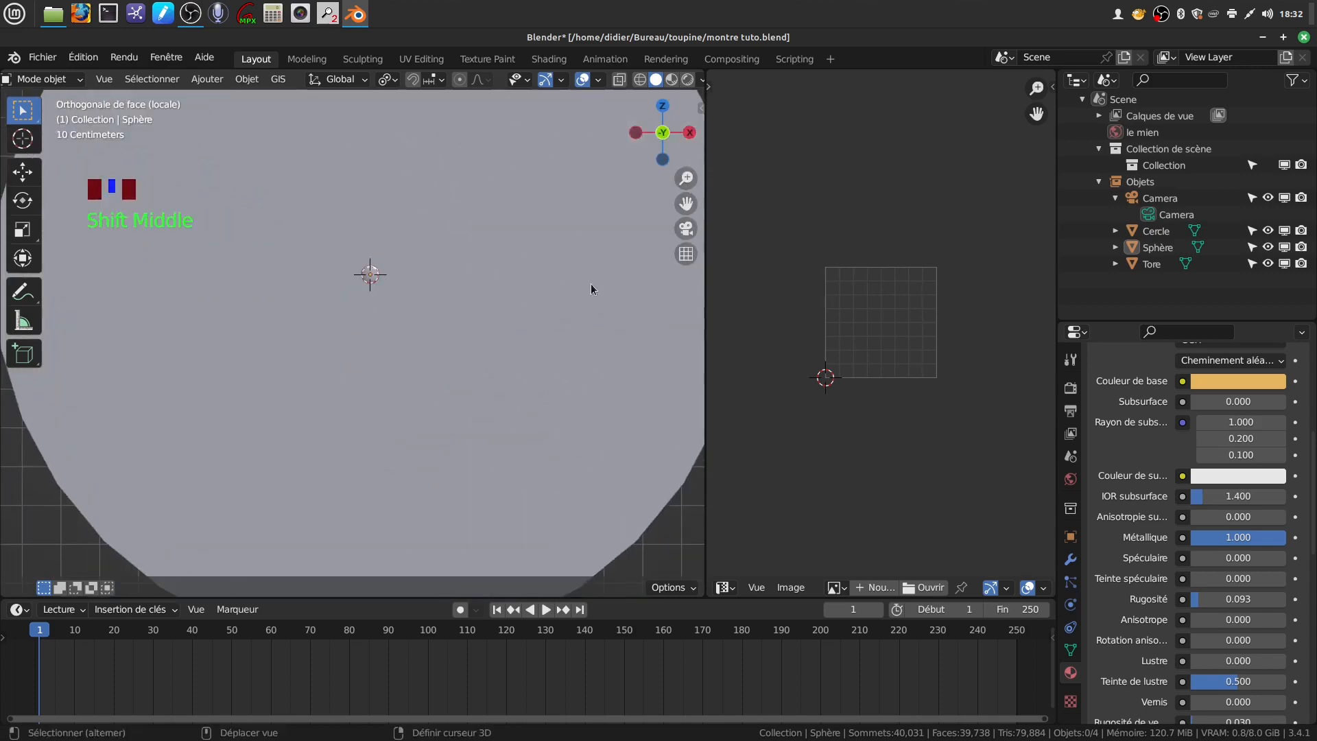
click(1153, 247)
drag(371, 211, 367, 449)
scroll(403, 450, down, 4)
shift+middle_drag(402, 450, 465, 439)
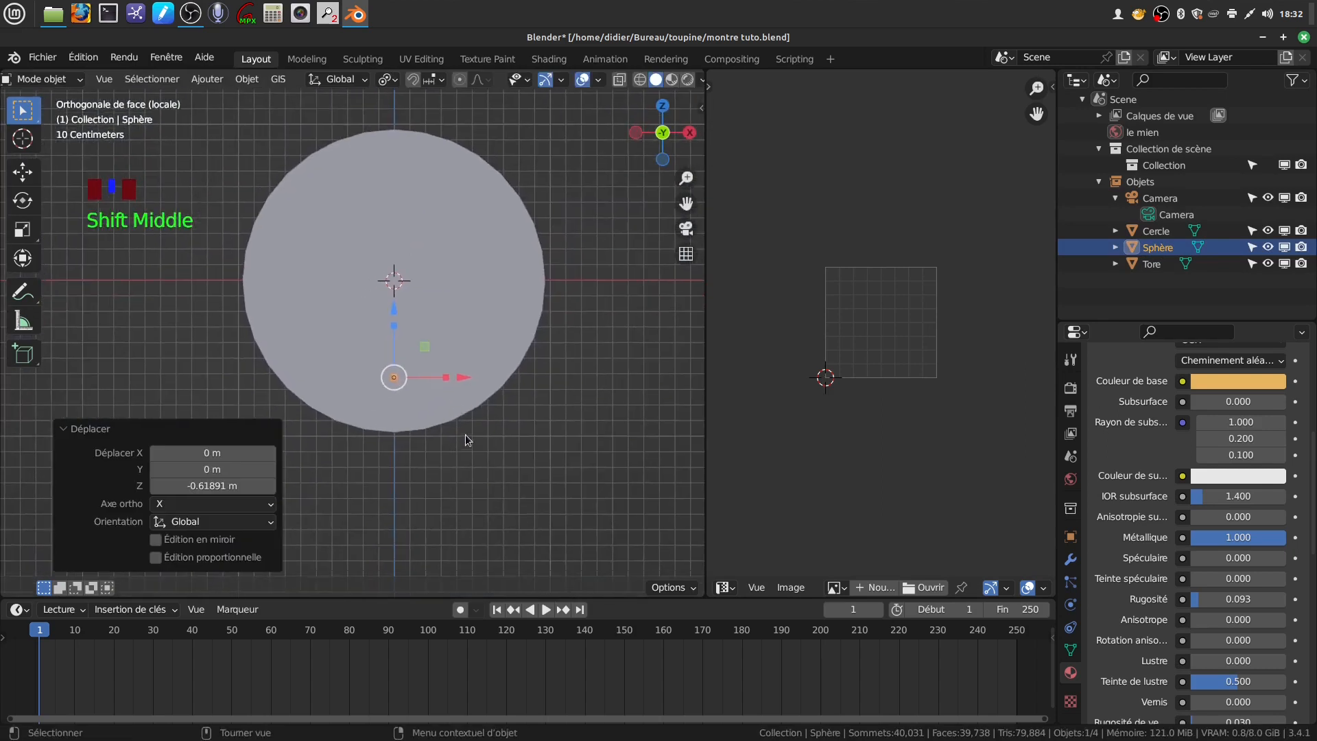
drag(396, 315, 463, 356)
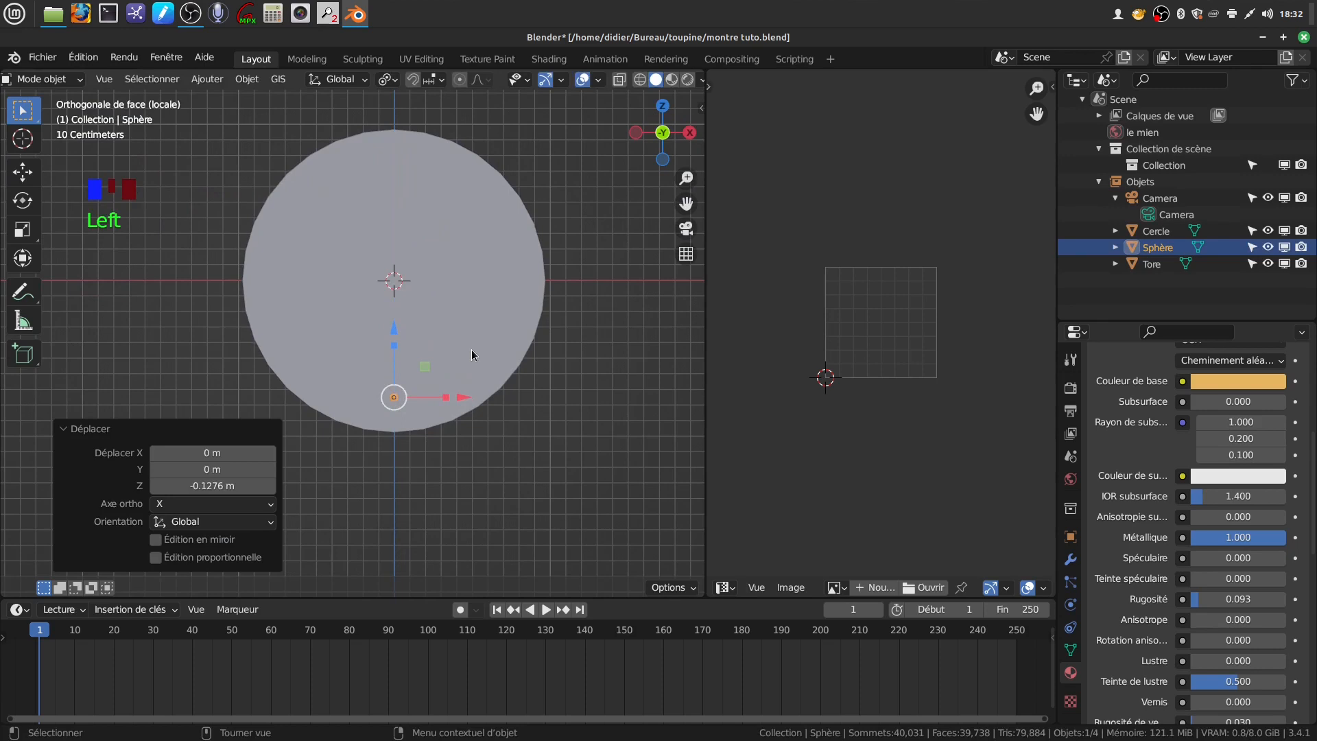
- Leave local view and raise the sphere about 0.006 m along Z to fit just inside the watch's rim
key(KP_Divide)
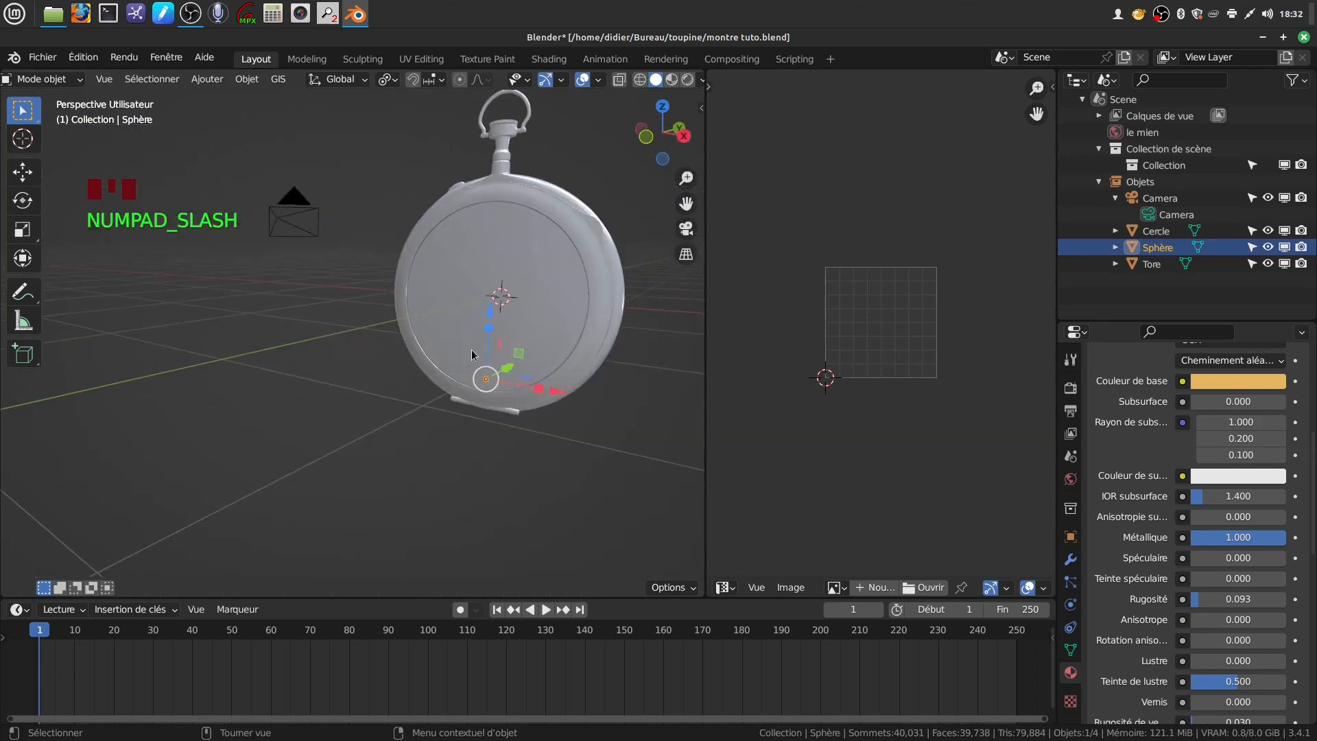
key(KP_1)
scroll(471, 348, up, 2)
shift+middle_drag(471, 348, 423, 317)
drag(418, 287, 446, 310)
scroll(487, 452, up, 2)
mouse_move(491, 327)
middle_down()
mouse_move(343, 334)
mouse_move(345, 348)
mouse_move(473, 317)
mouse_move(474, 338)
mouse_move(475, 324)
middle_up()
scroll(469, 309, down, 3)
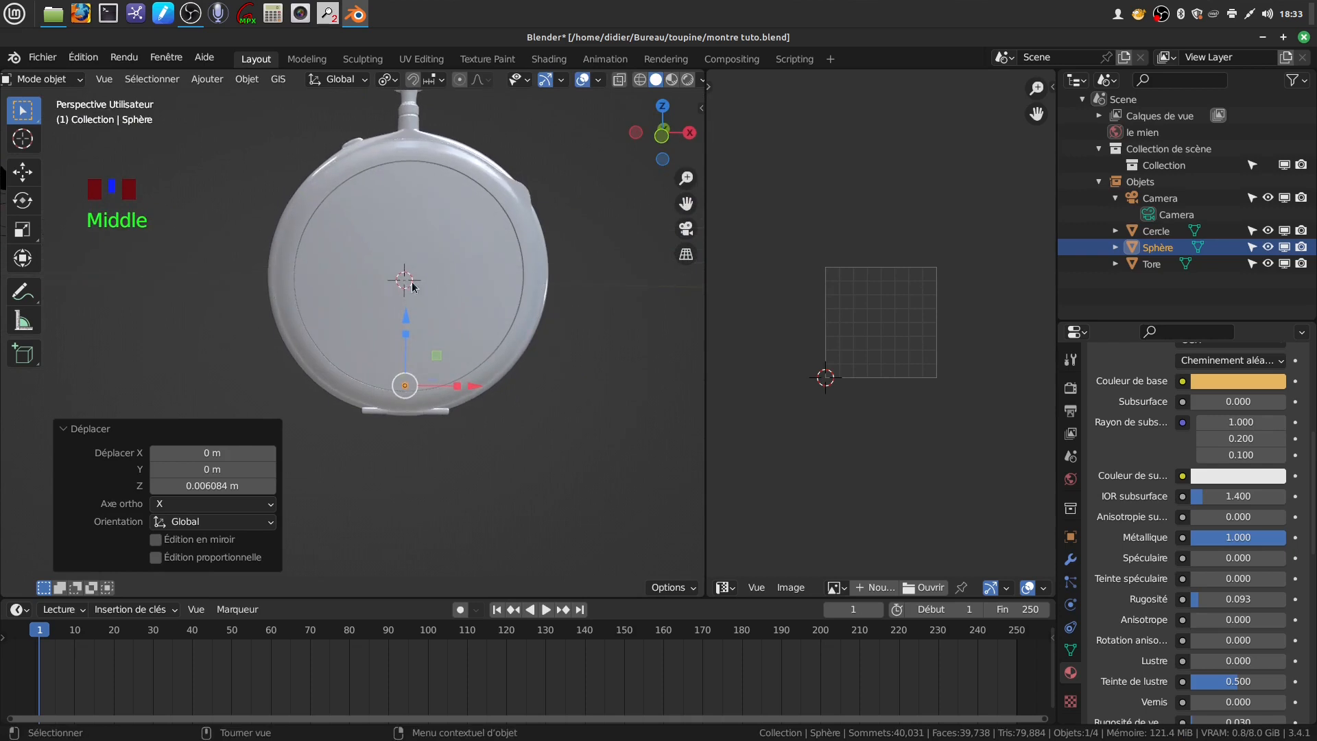
- Set the sphere's origin to the 3D cursor at the dial's centre
click(246, 81)
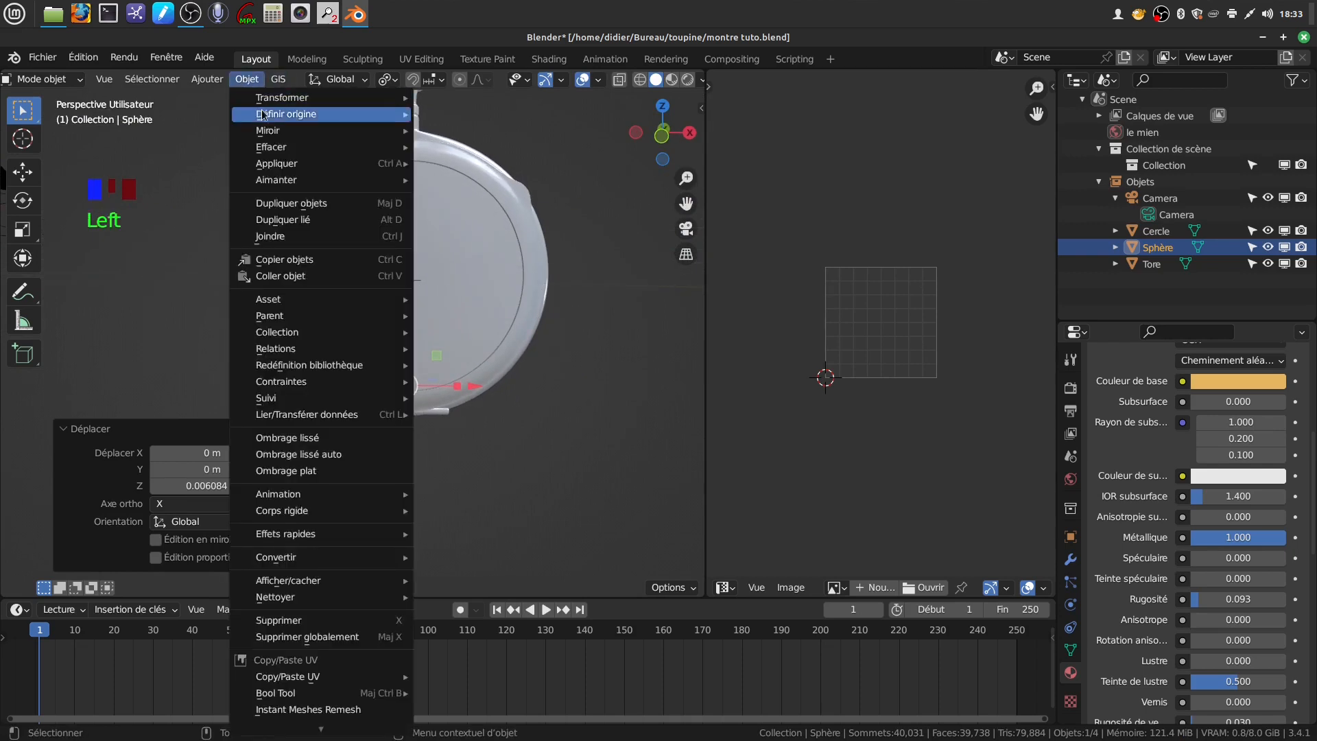
mouse_move(268, 114)
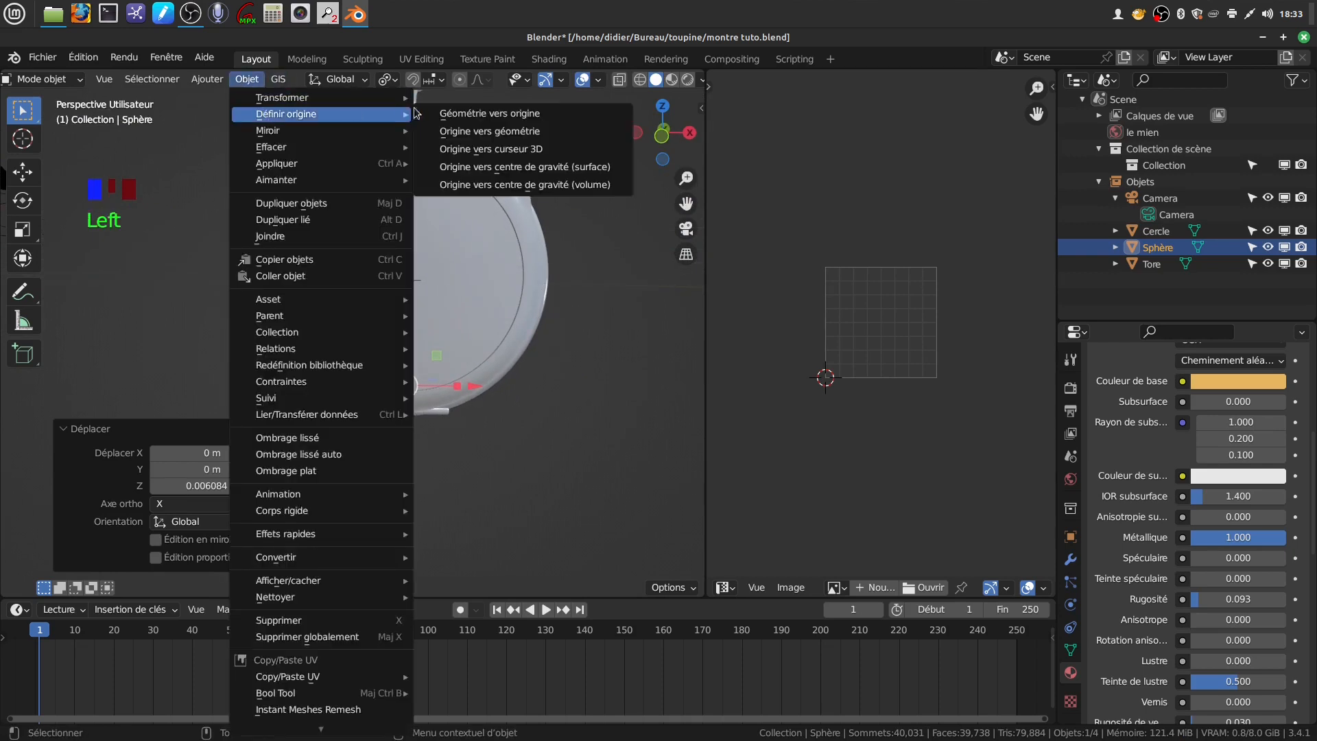
click(505, 149)
- Enter edit mode on the sphere and select its entire mesh
key(Tab)
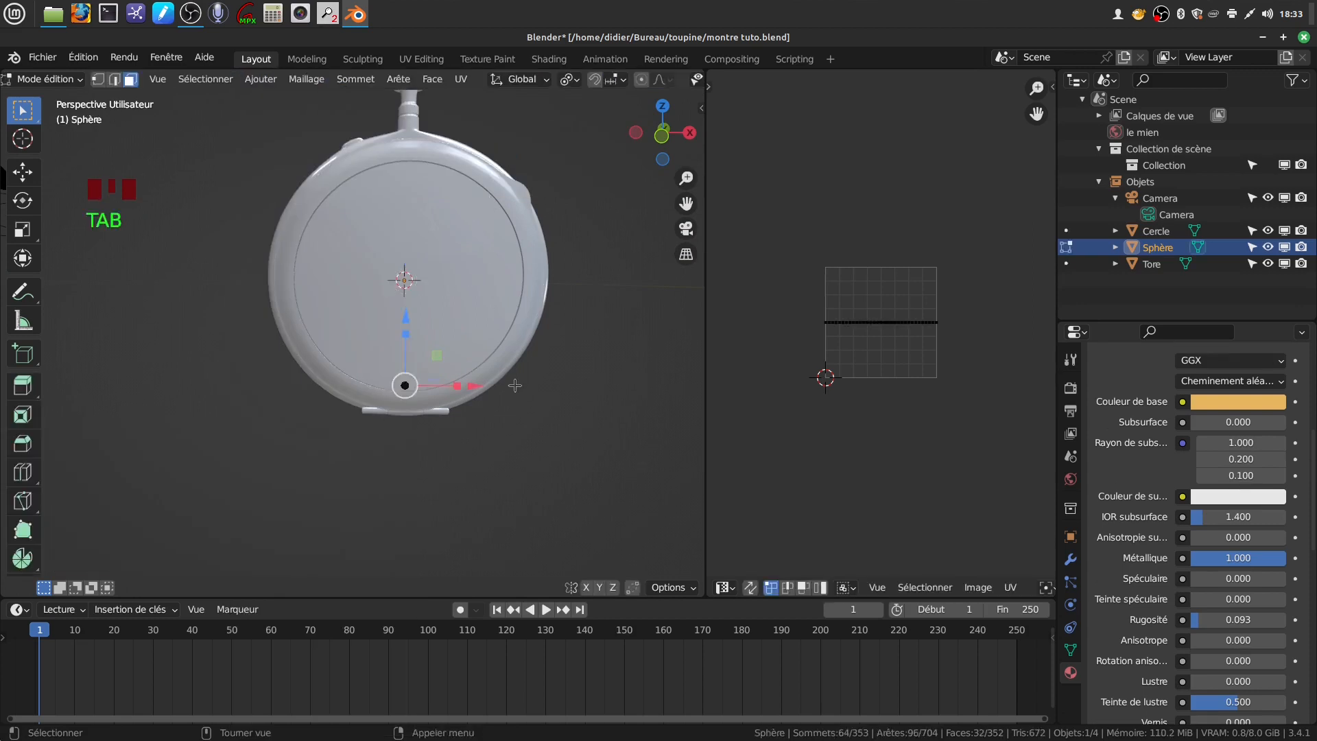
key(a)
key(a)
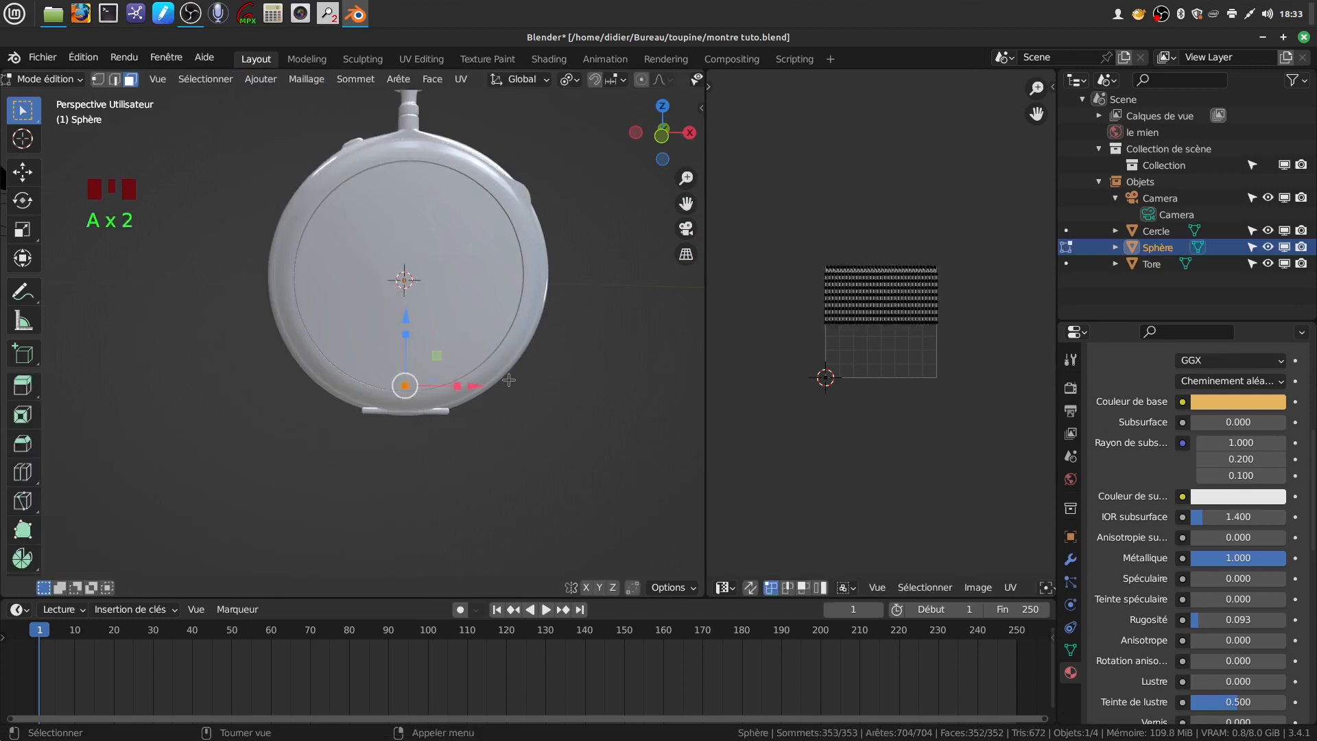
- Activate the Spin Duplicates tool and set its rotation axis to Y
key(KP_1)
shift+middle_drag(576, 365, 592, 406)
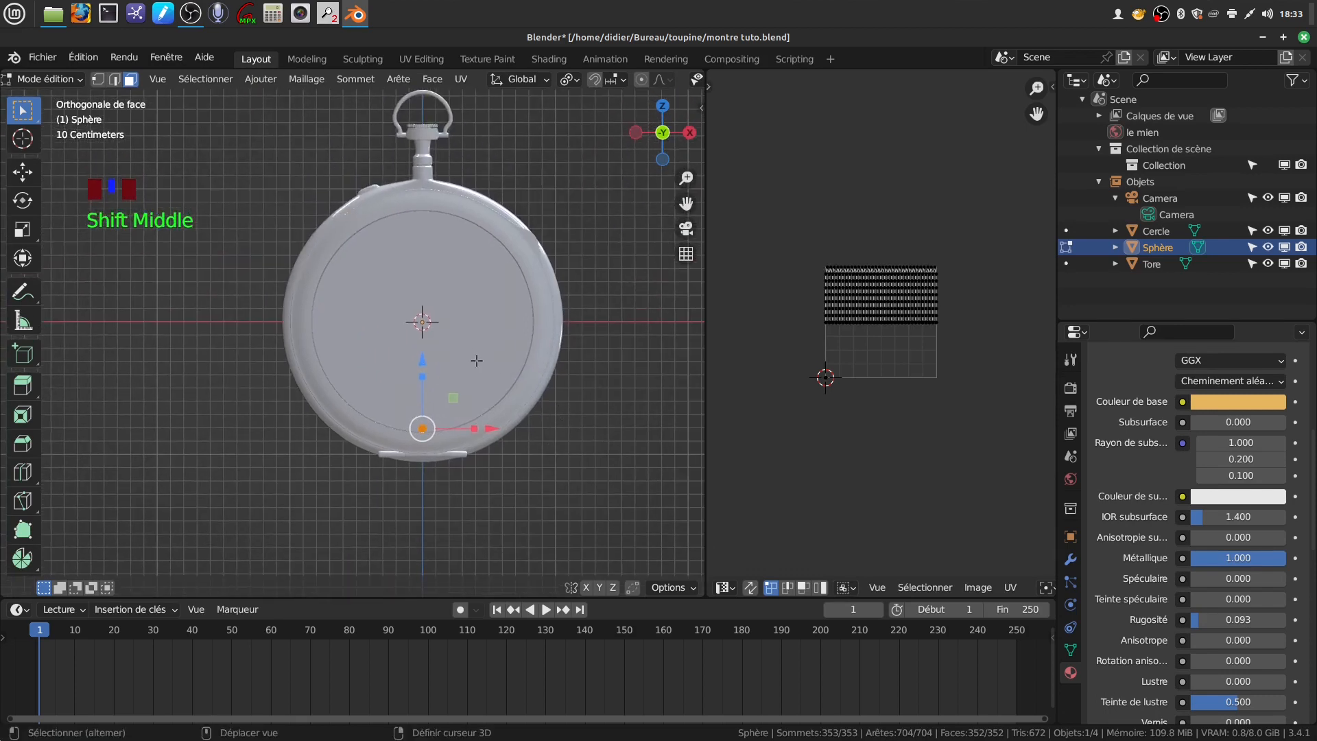
shift+middle_drag(505, 395, 504, 366)
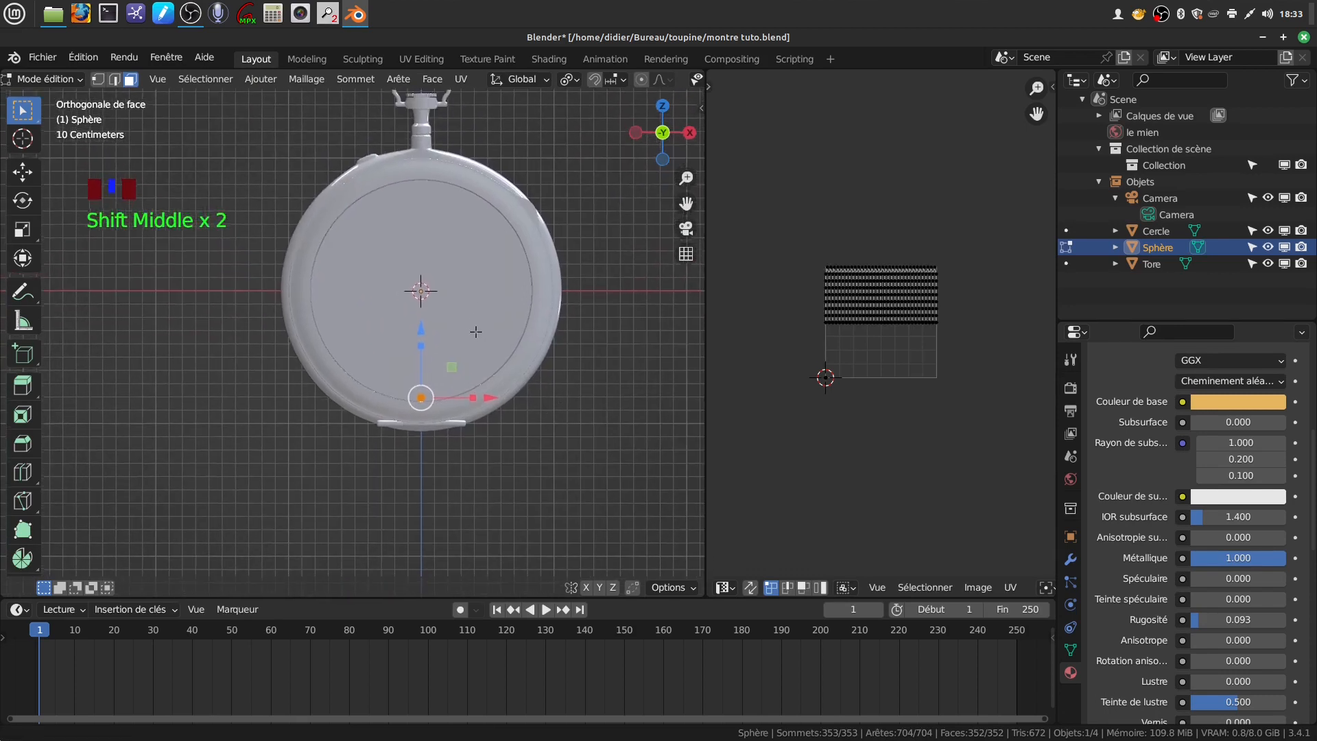
click(23, 558)
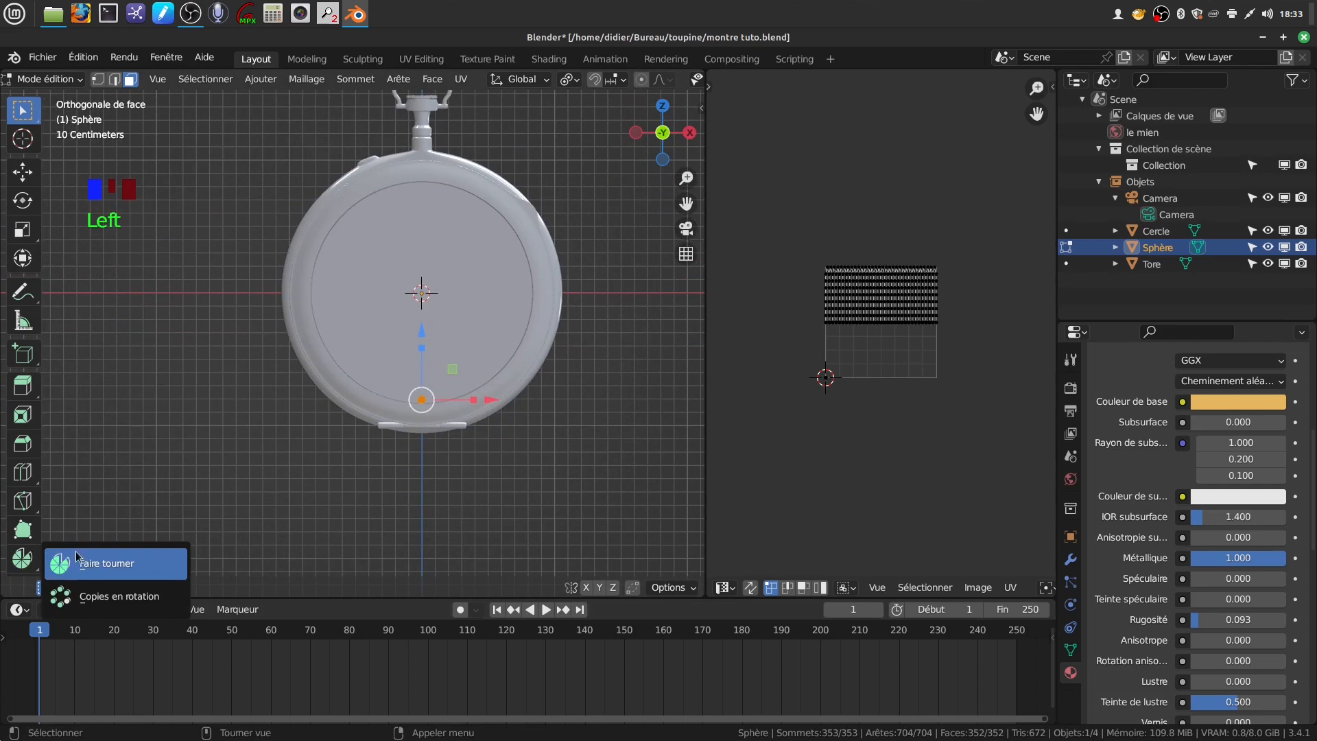
click(155, 603)
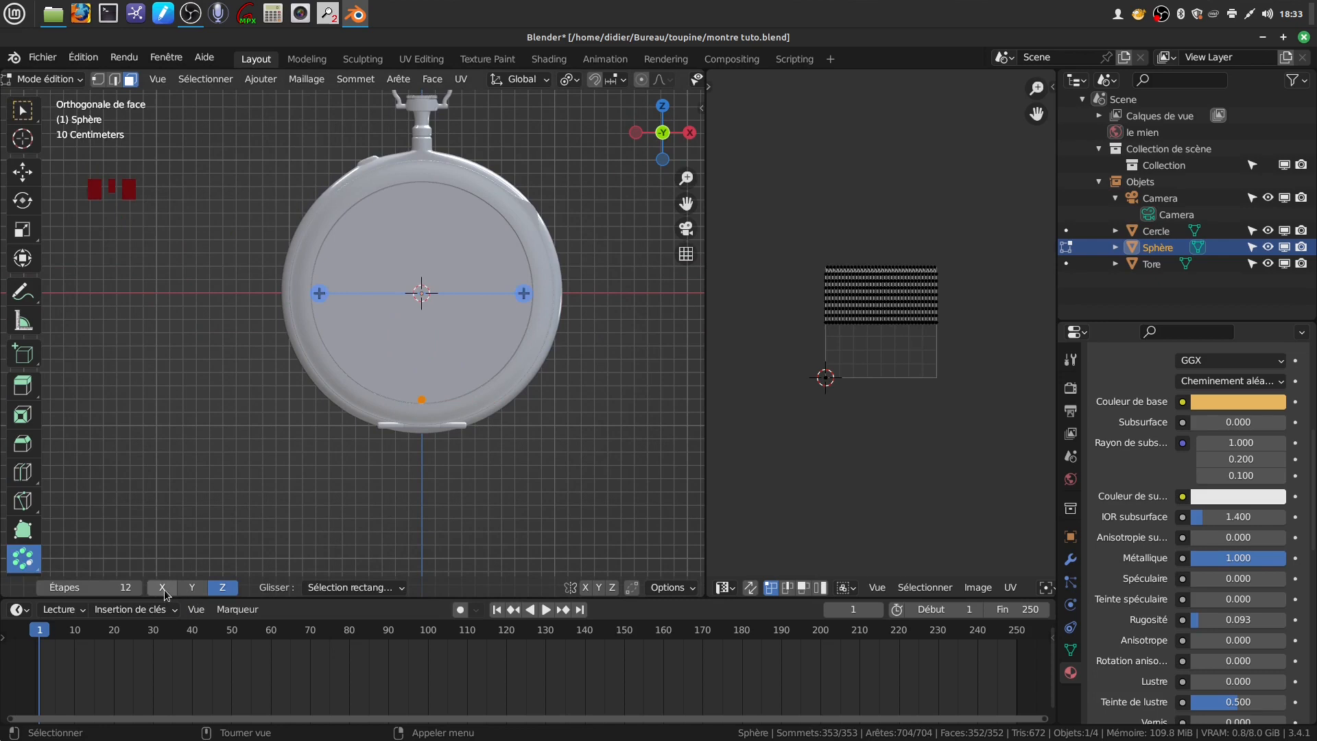
click(193, 588)
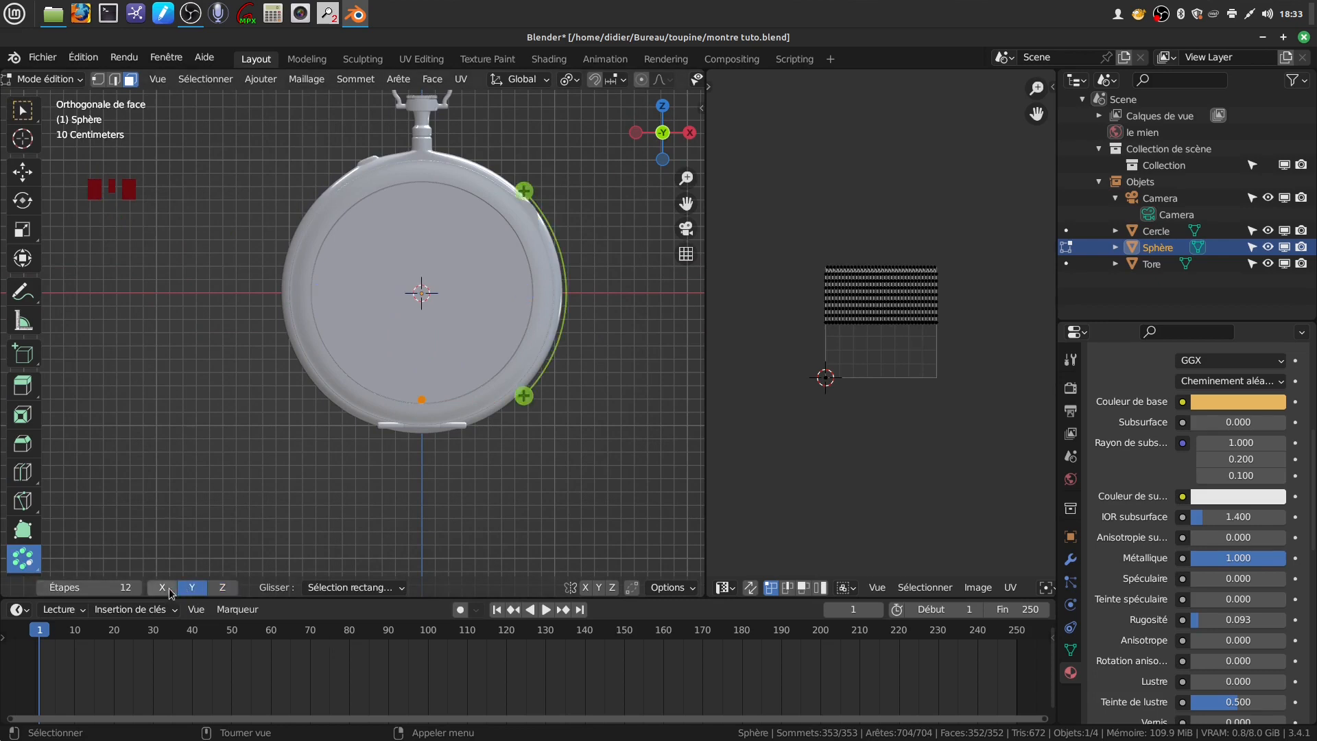
- Try spinning the sphere 360° around the dial's centre as 60 separate copies, and undo the spin
click(524, 397)
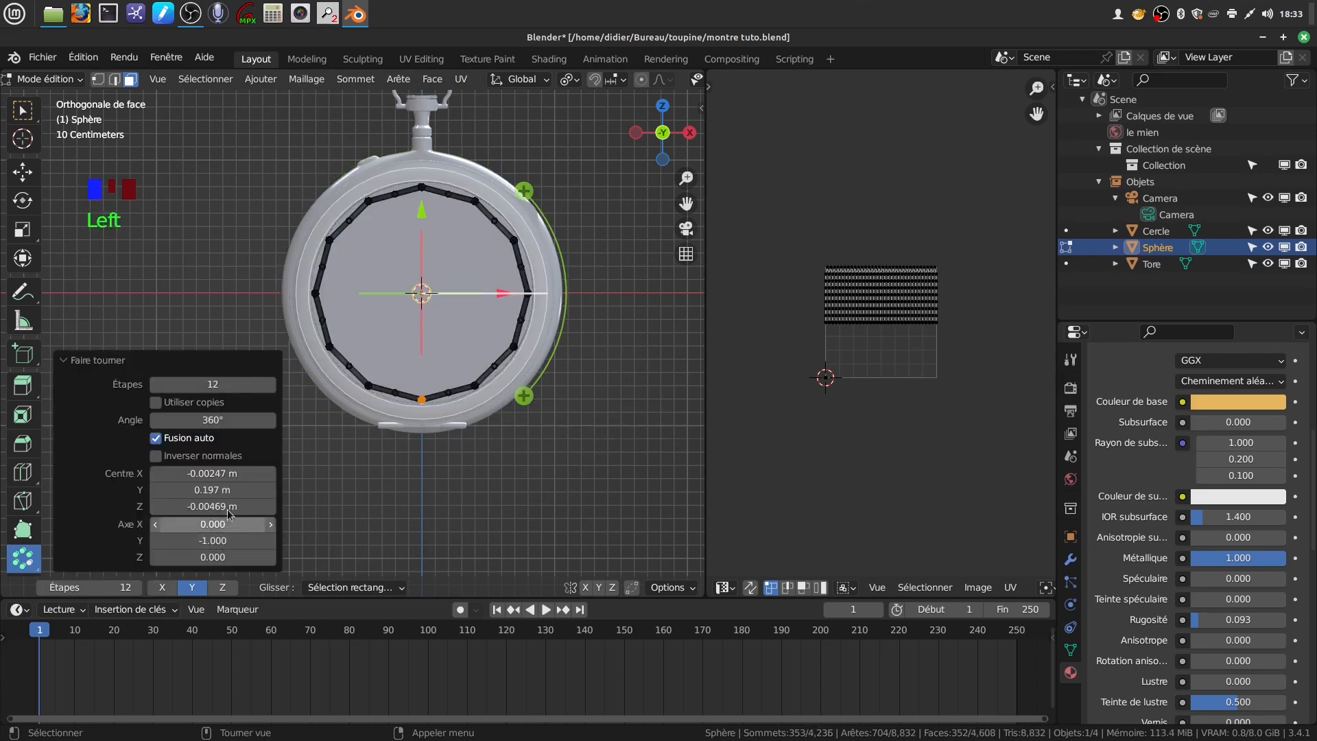
click(210, 385)
key(BackSpace)
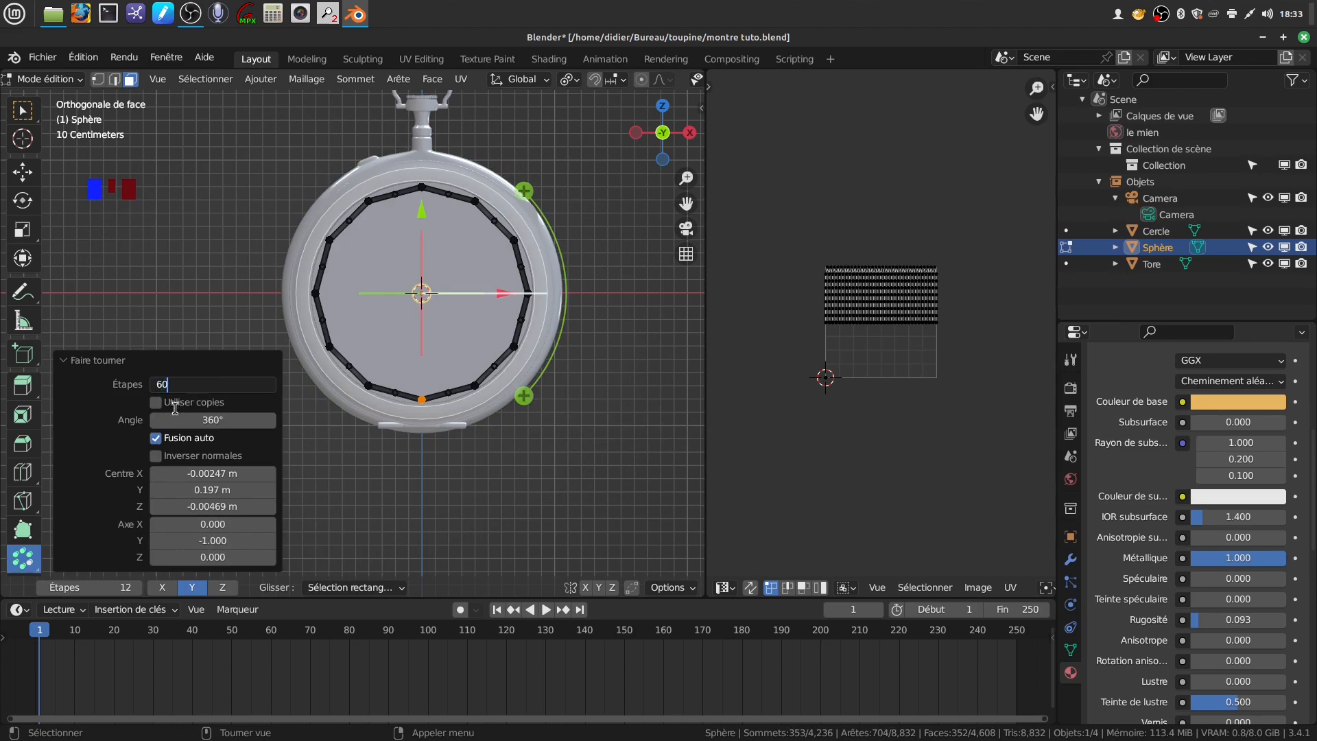
click(158, 403)
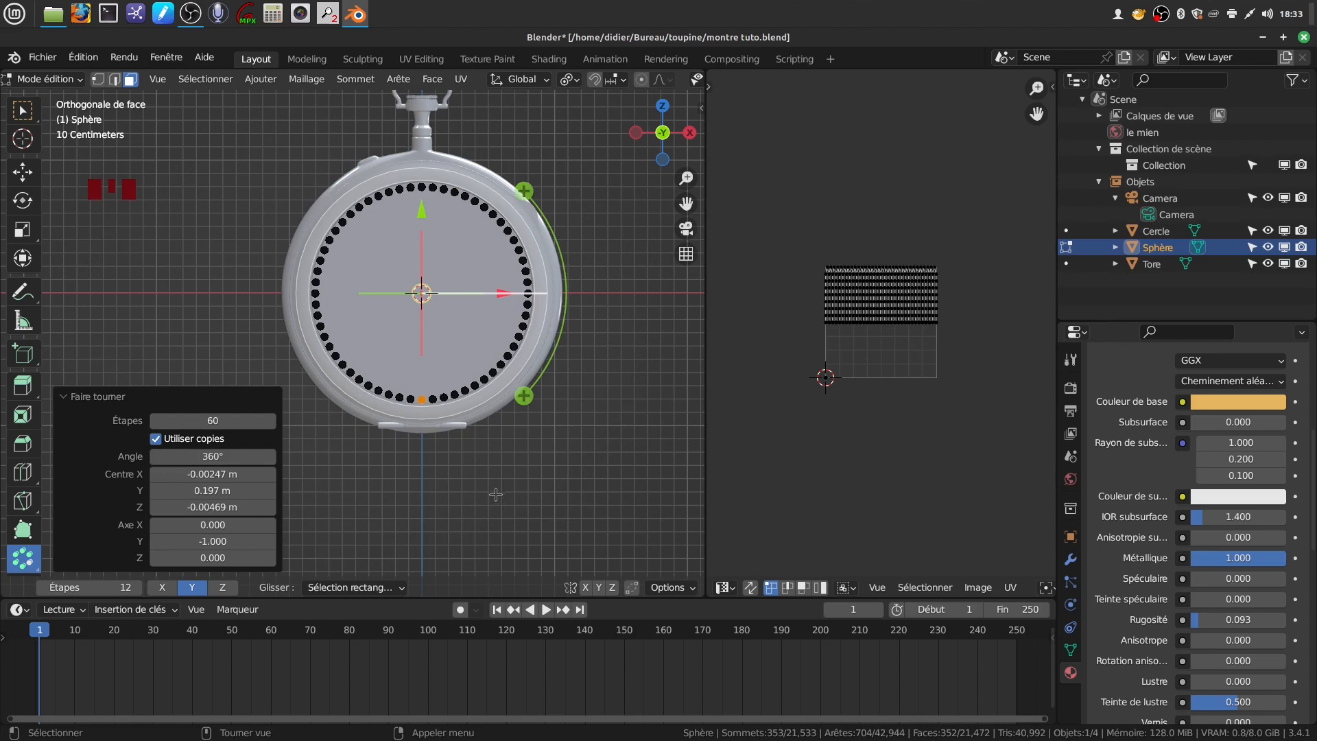
key(ctrl+z)
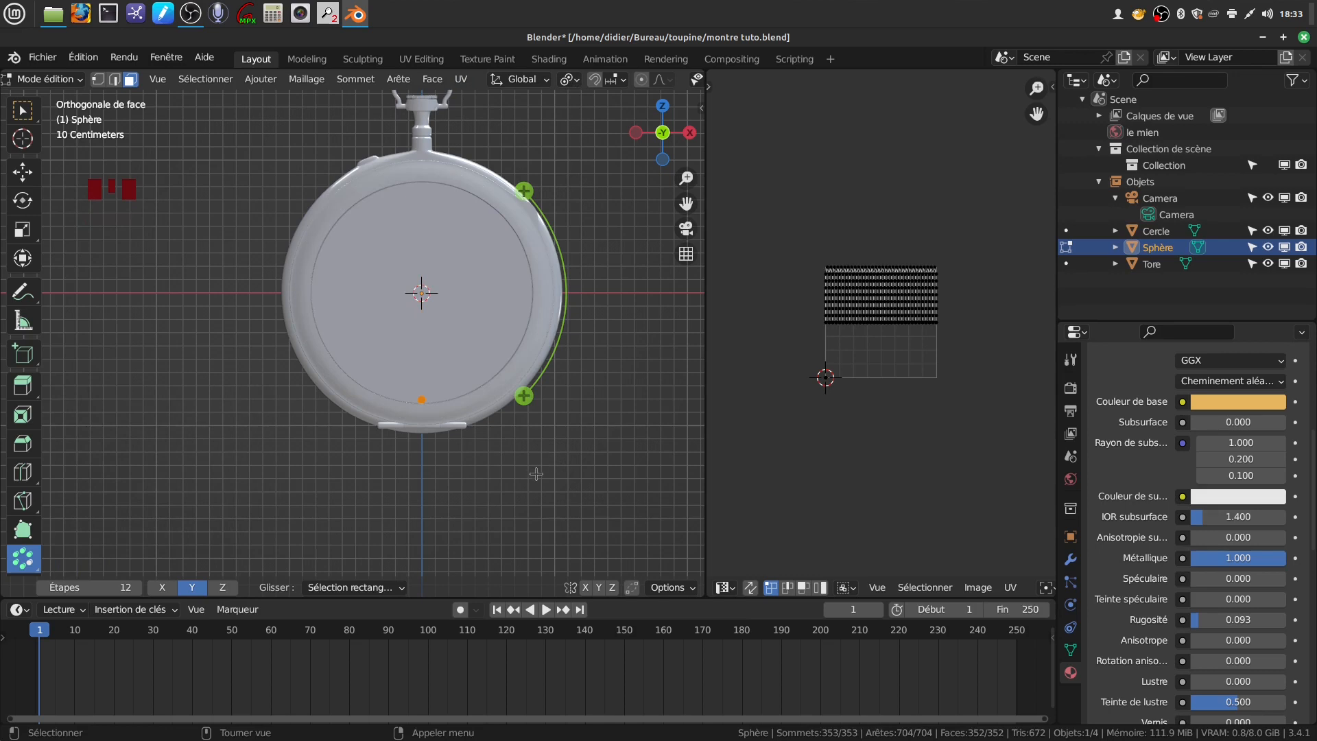
- Scale the sphere's mesh down uniformly to about 0.587
key(s)
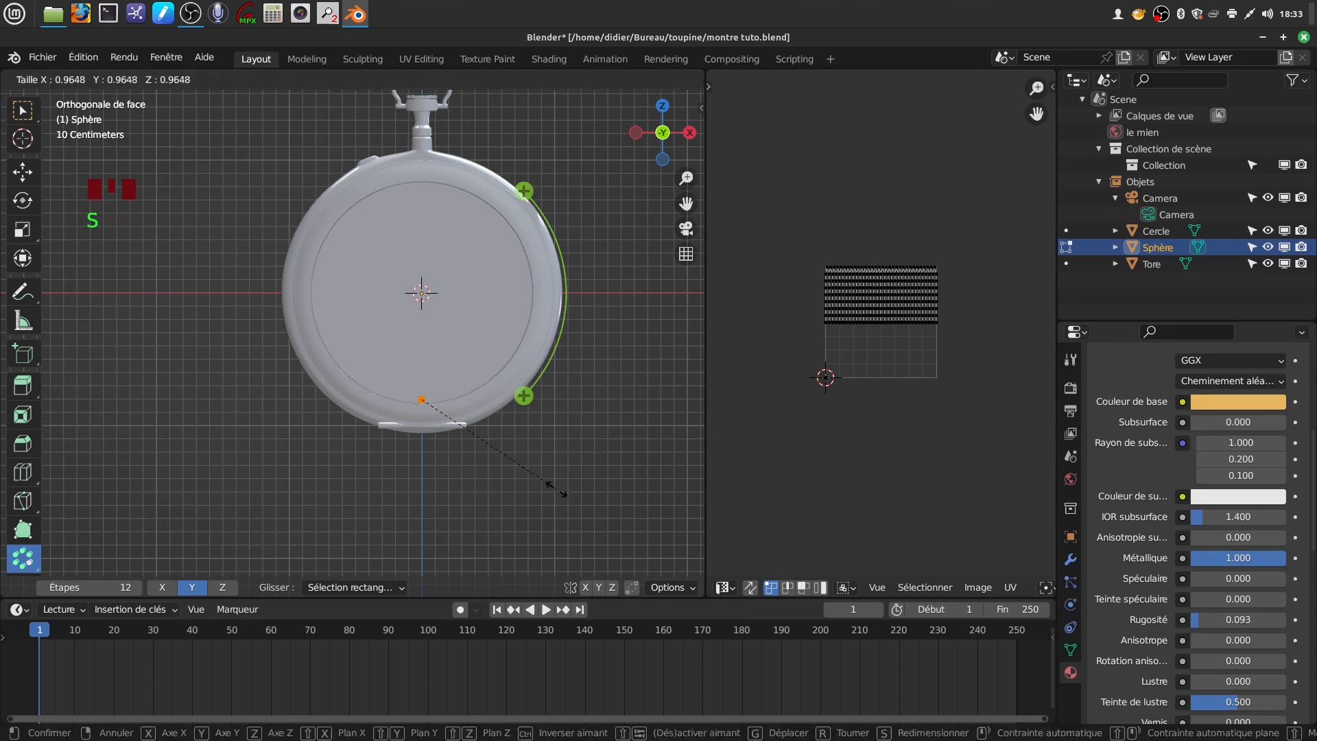
click(495, 461)
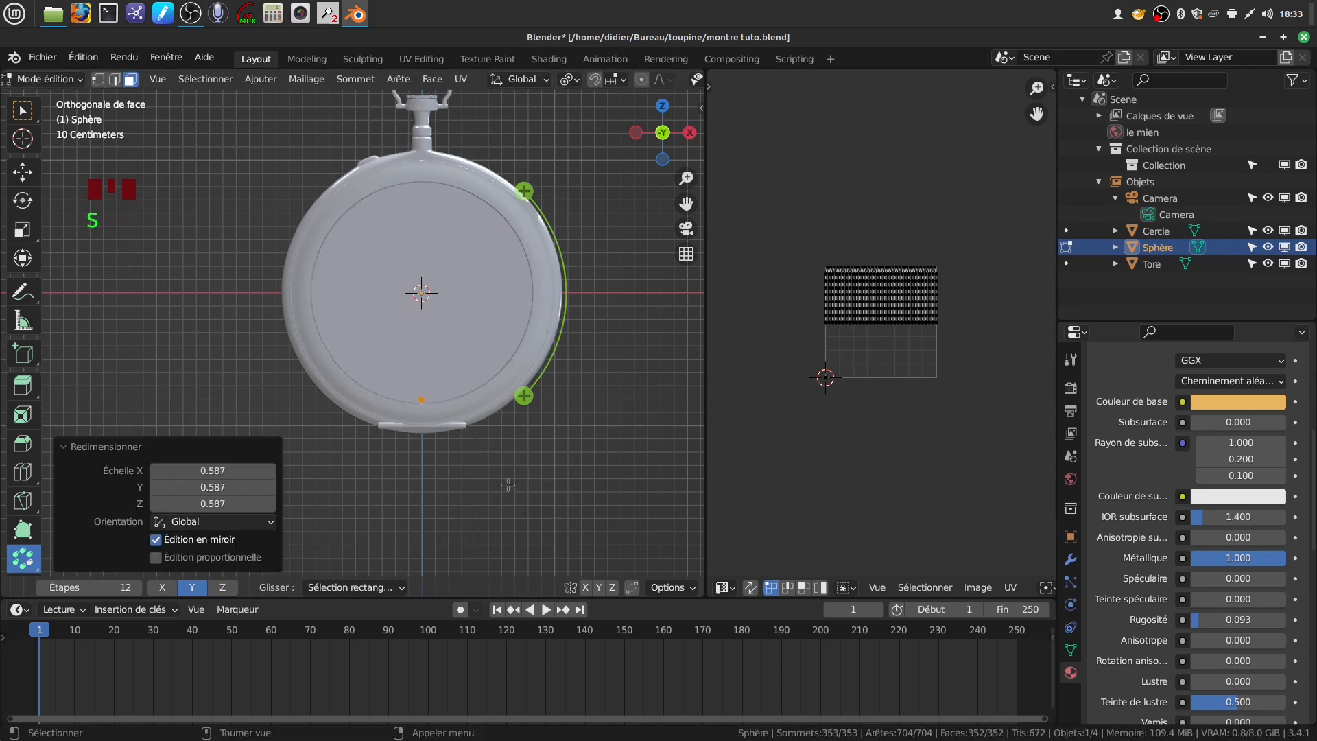
scroll(521, 480, up, 3)
middle_drag(510, 439, 482, 428)
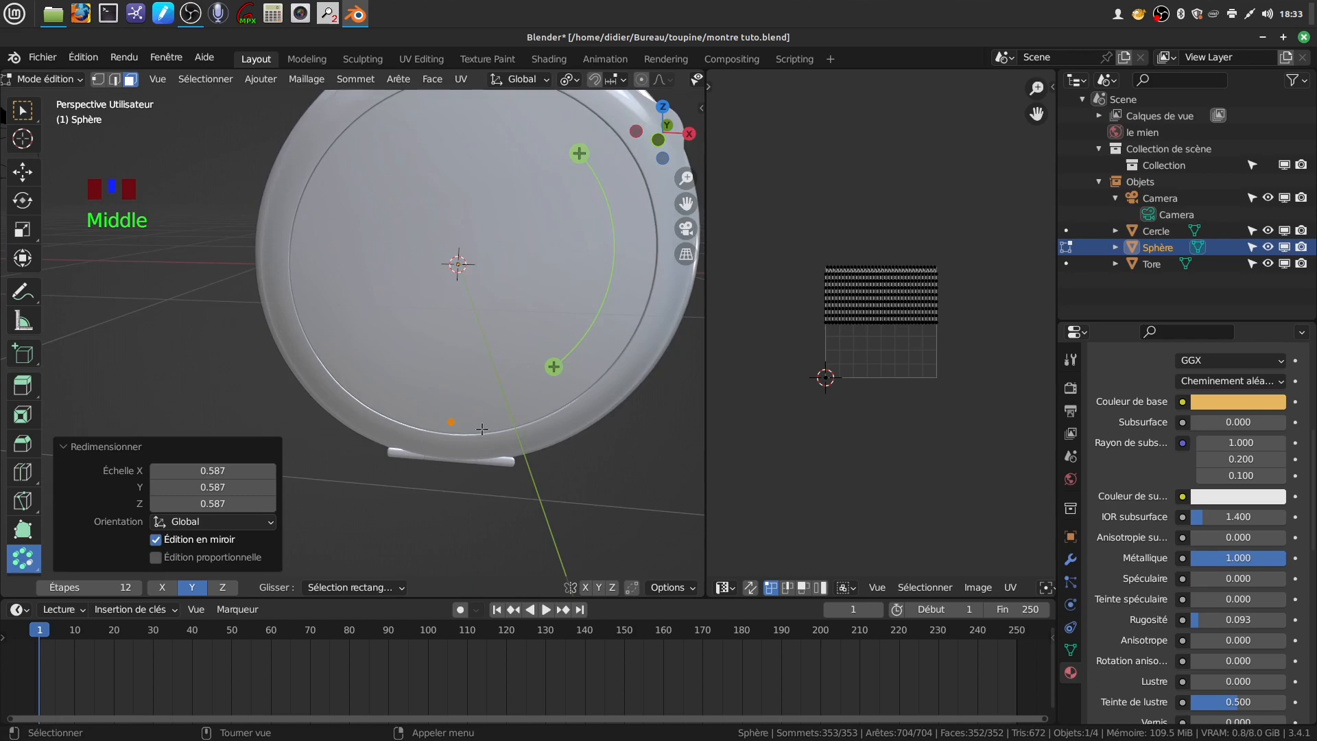
- Spin the smaller sphere 360° around the dial's centre about Y, using 60 steps with separate copies enabled
key(KP_1)
scroll(482, 429, up, 1)
scroll(482, 427, down, 2)
shift+middle_drag(490, 433, 454, 386)
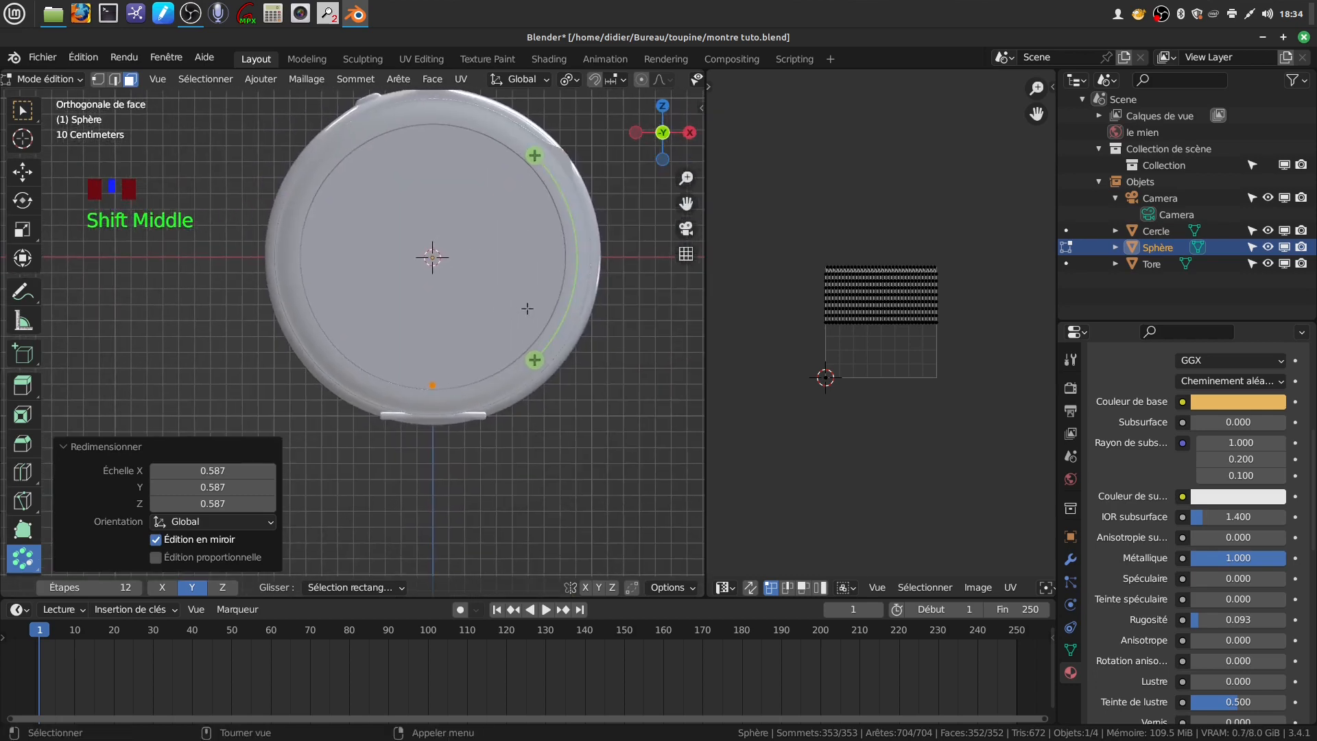
click(534, 155)
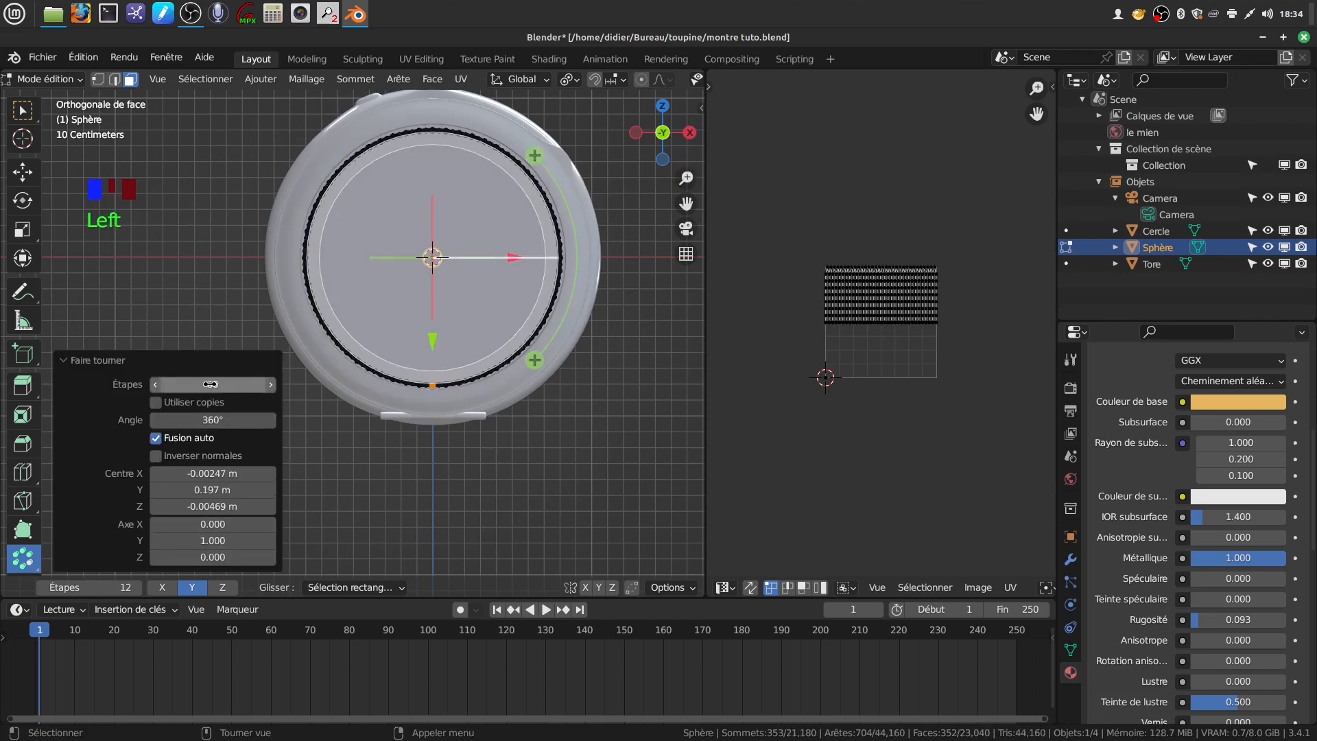
click(156, 403)
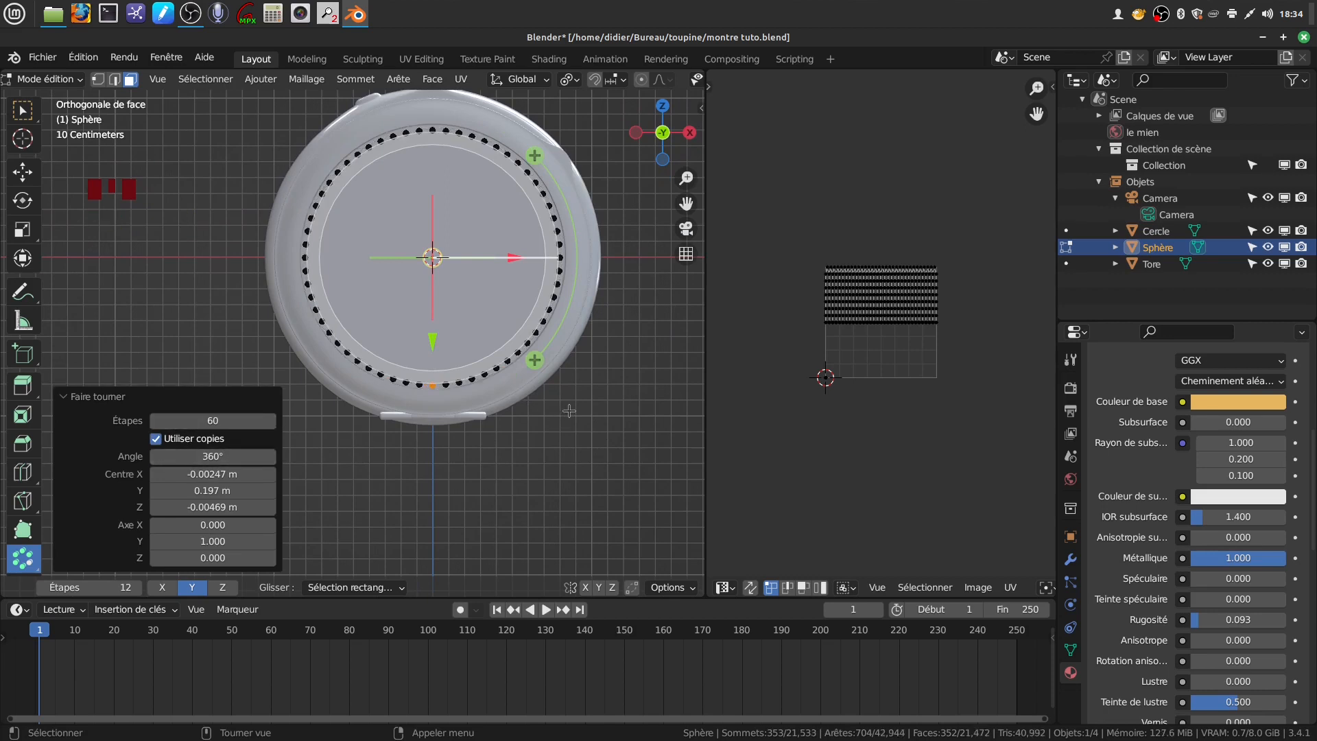
key(Tab)
key(Tab)
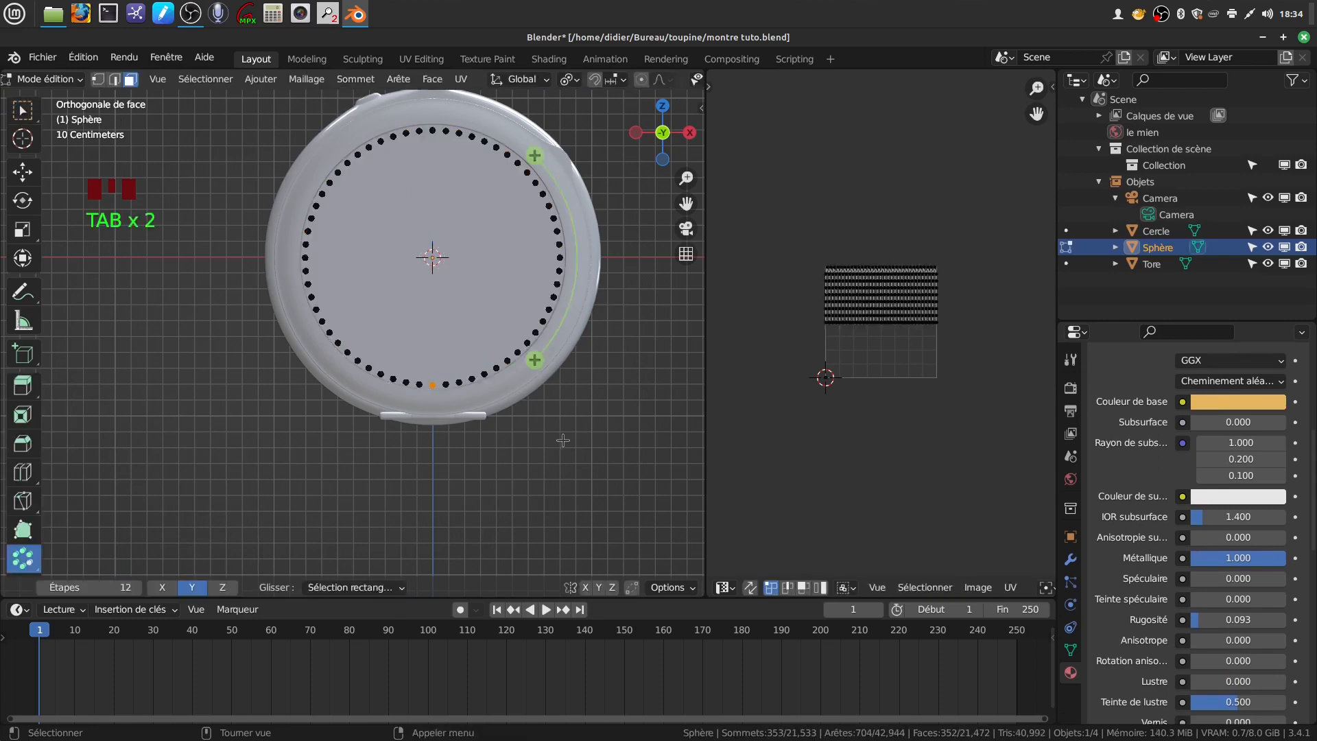
- Select all the marker spheres' geometry and merge overlapping vertices by distance at 0.0001 m
key(a)
key(a)
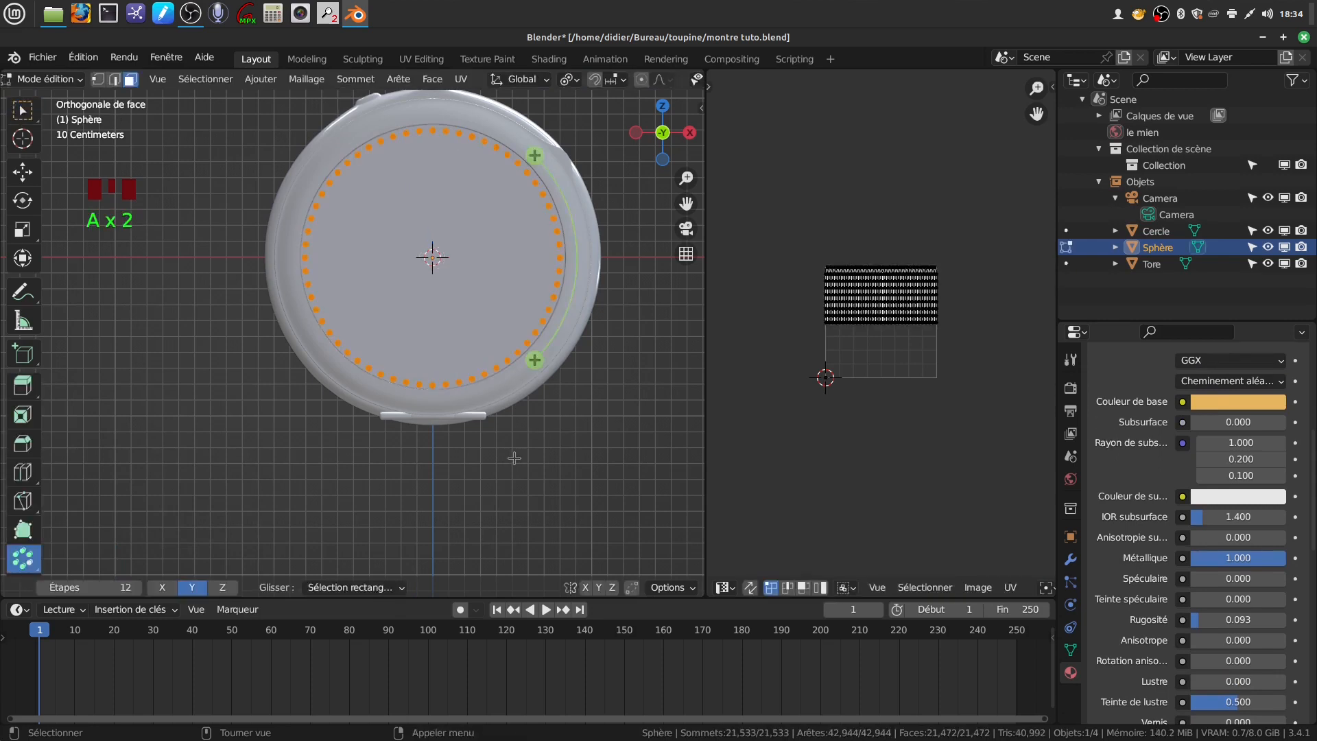
click(305, 79)
mouse_move(339, 457)
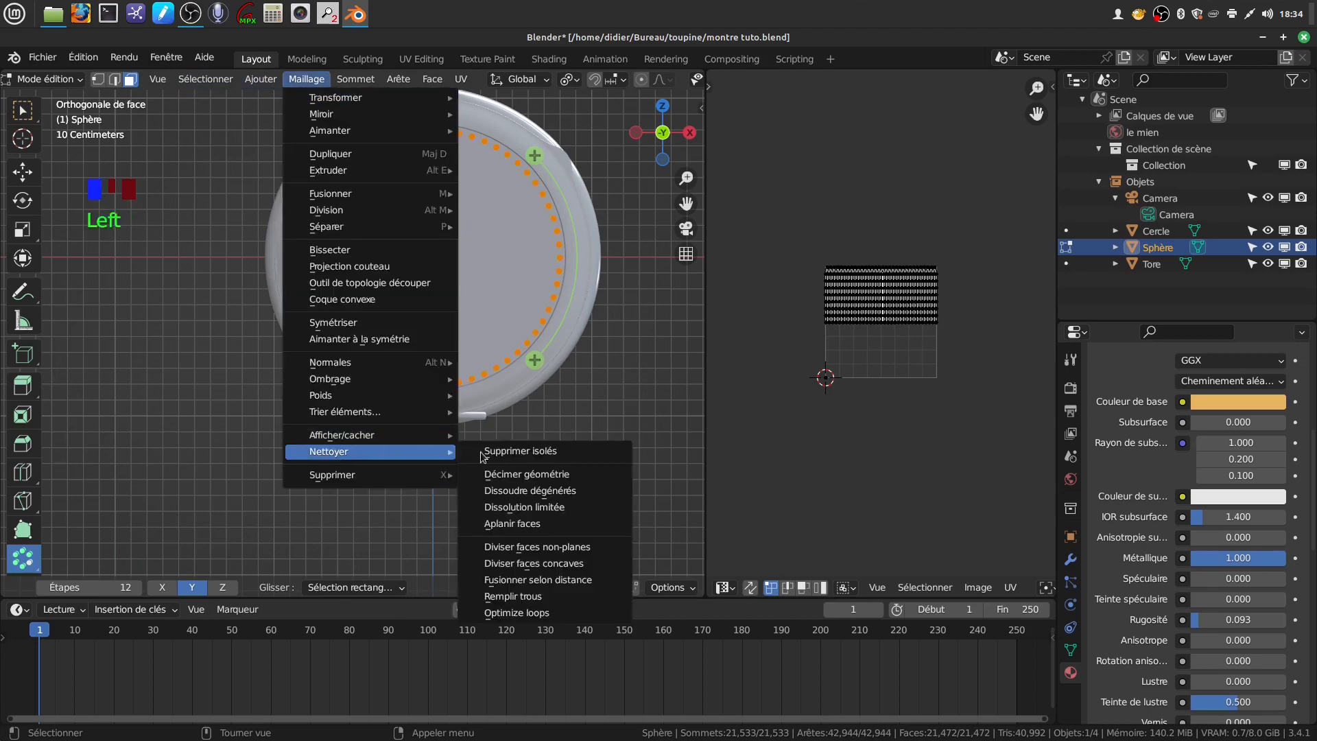
click(574, 581)
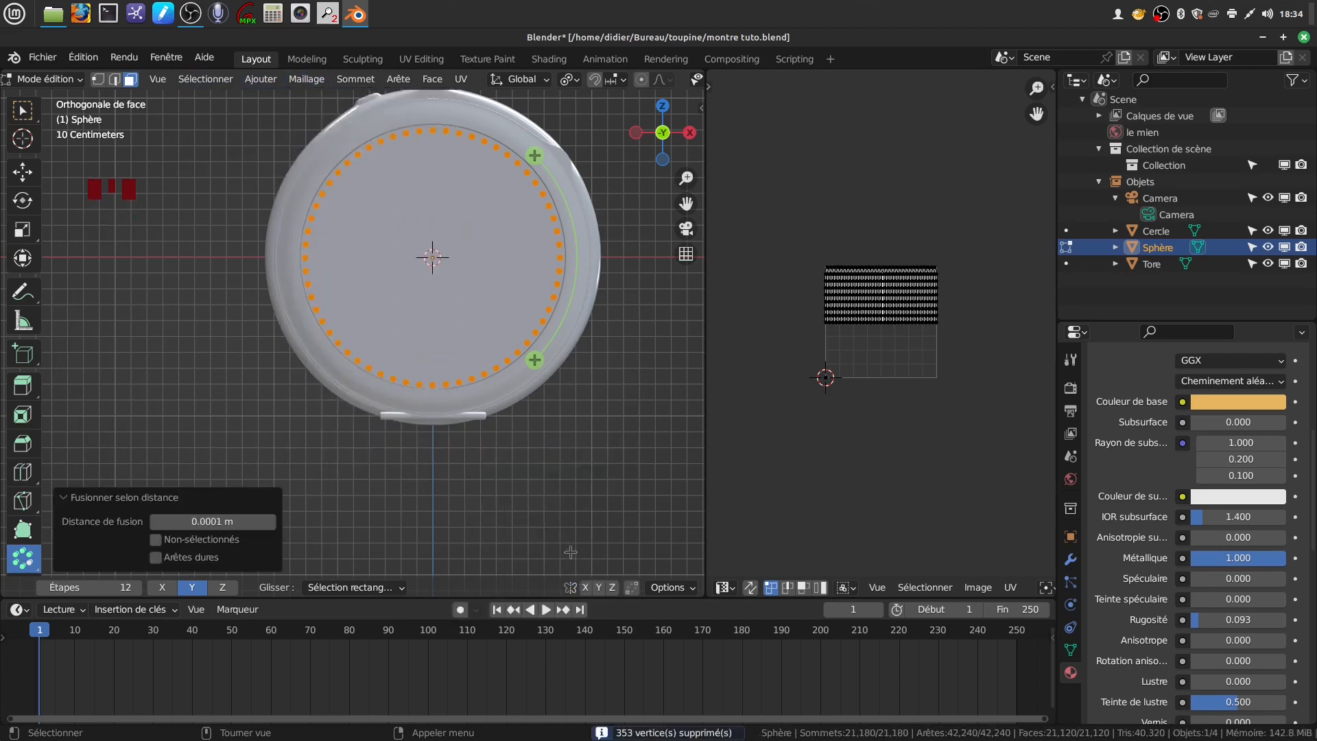
scroll(553, 464, up, 1)
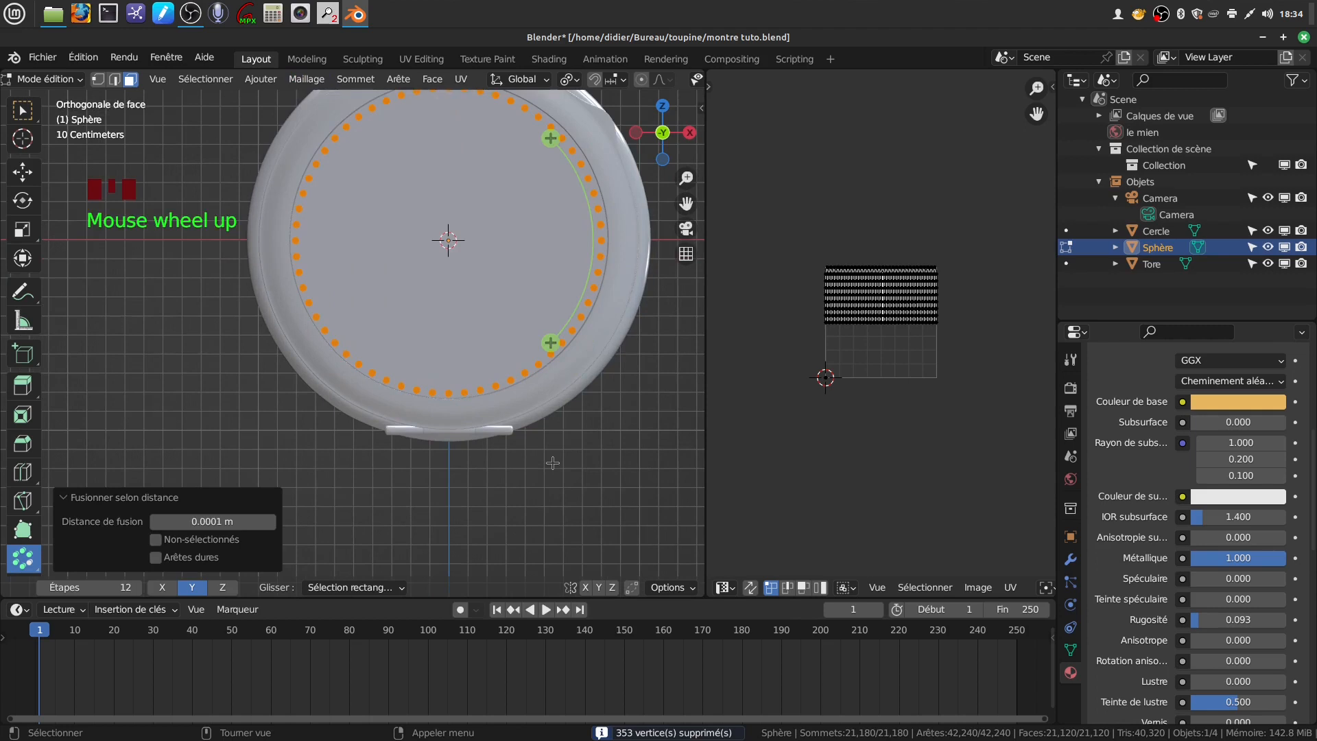
scroll(553, 464, up, 1)
scroll(553, 460, down, 2)
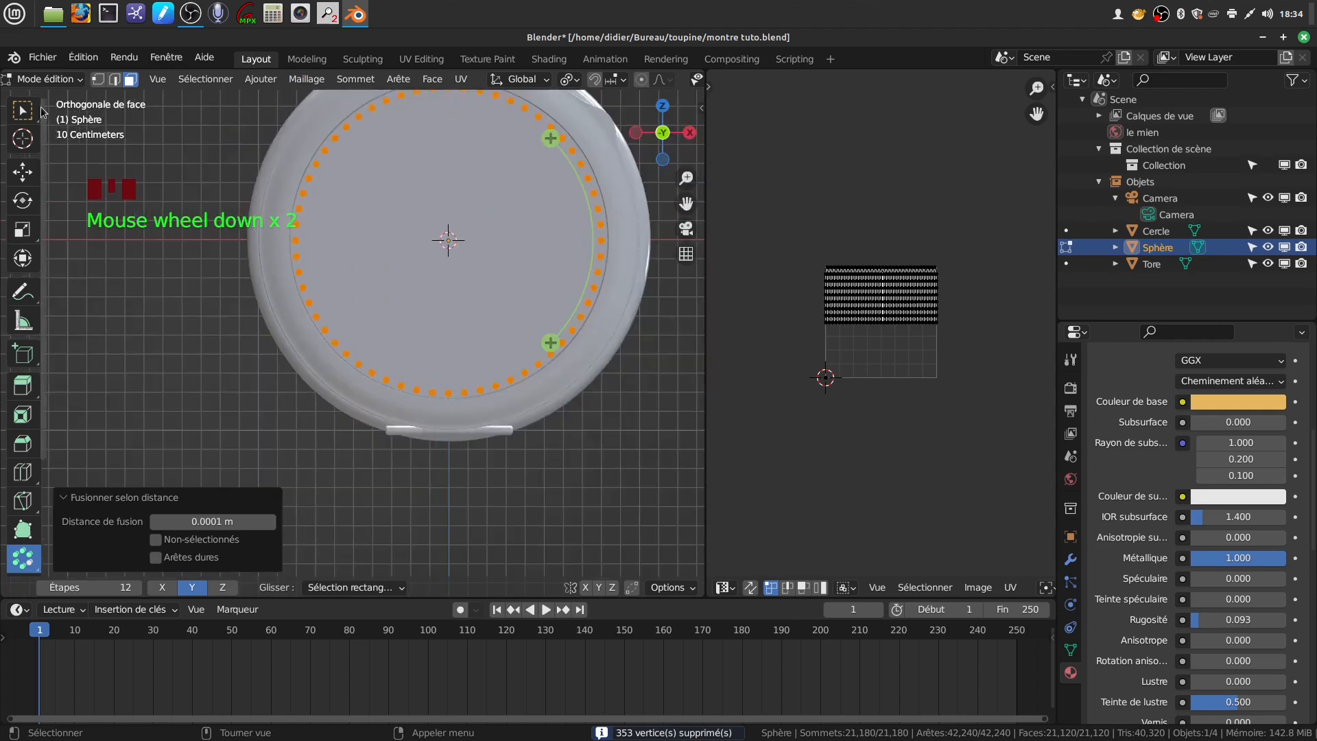
- Switch from the Spin tool to box selection, and set the viewport to Material Preview shading with the markers deselected
click(22, 111)
scroll(520, 345, down, 3)
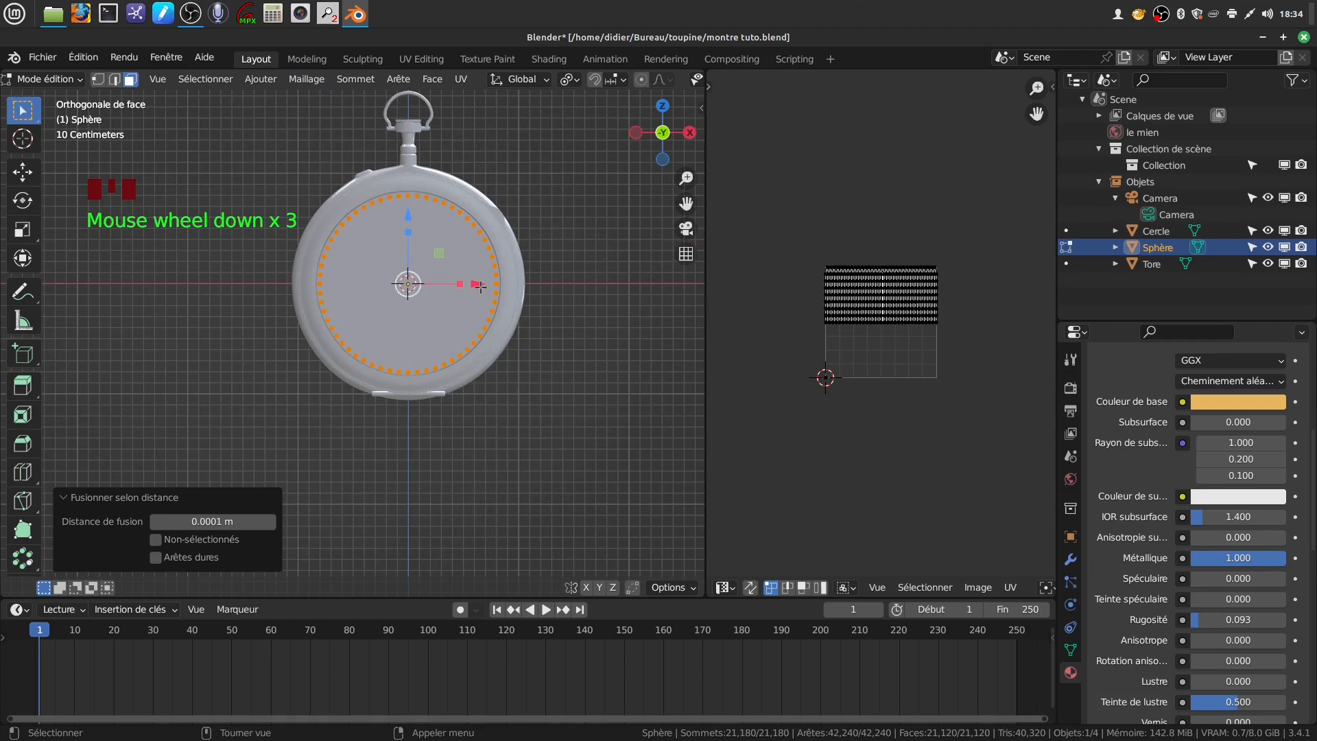
scroll(484, 295, up, 2)
shift+middle_drag(484, 295, 528, 285)
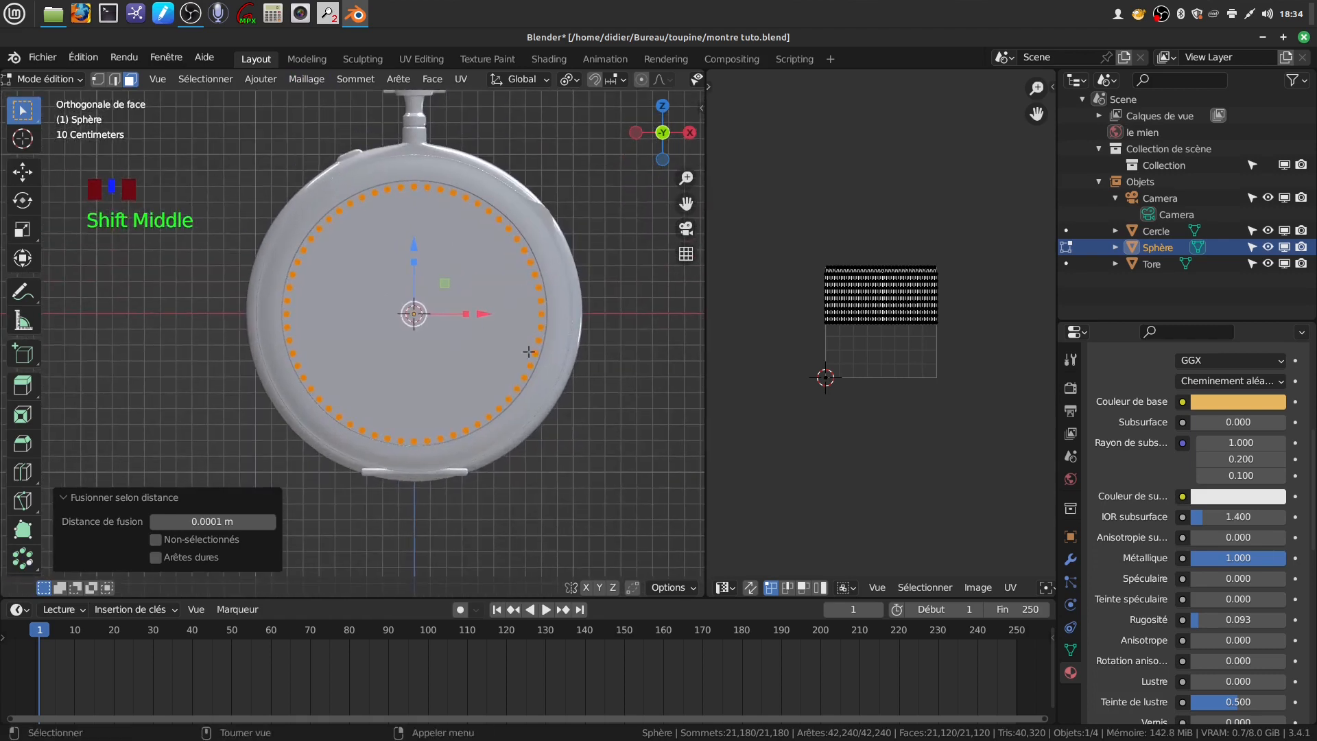
scroll(660, 80, down, 8)
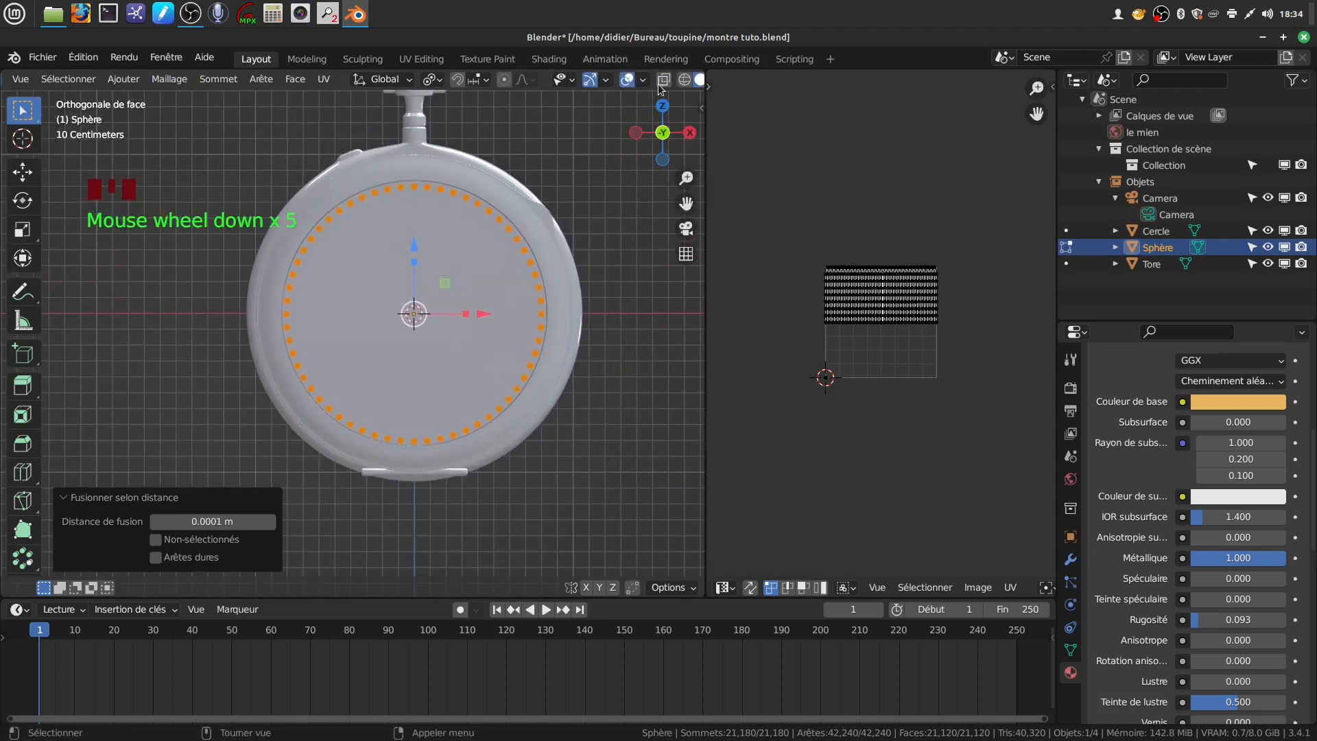
click(659, 80)
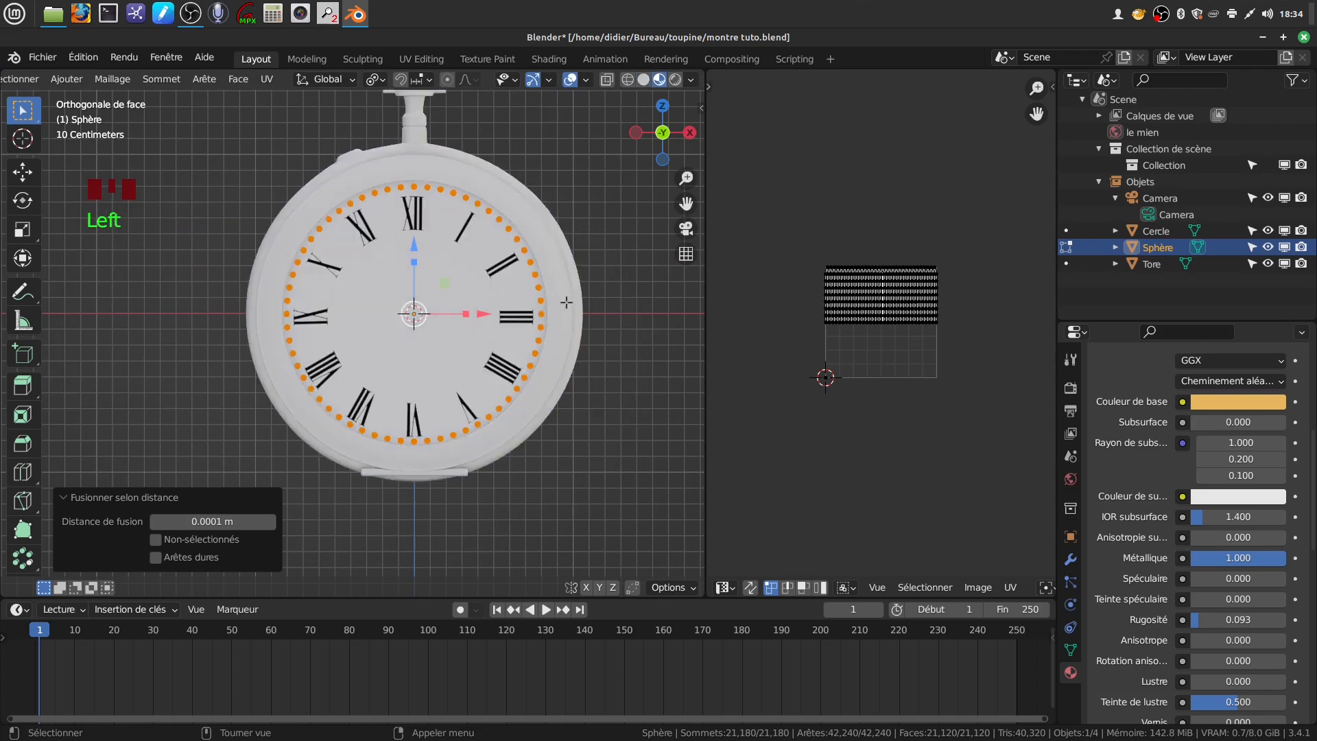
mouse_move(552, 272)
shift+middle_down()
mouse_move(544, 303)
mouse_move(497, 263)
shift+middle_up()
scroll(544, 294, up, 2)
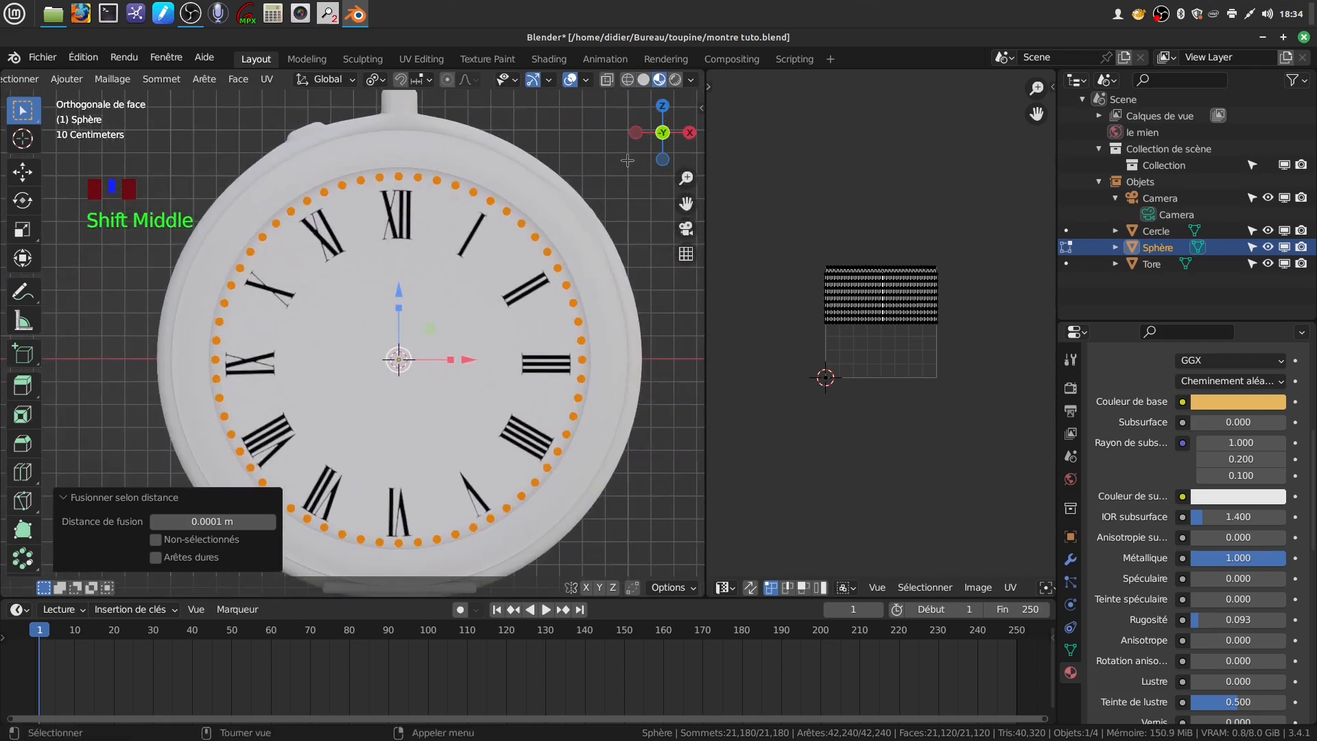
click(501, 178)
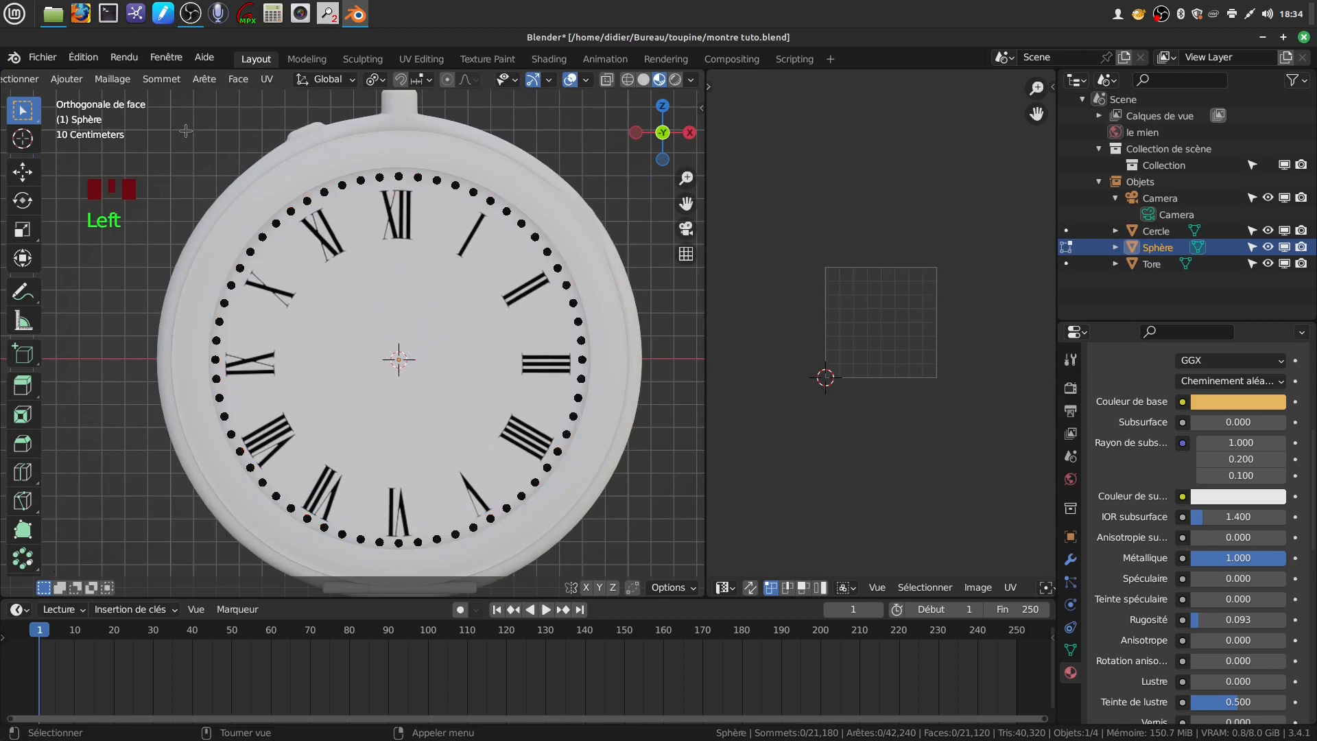
- Pick a face on each of the twelve spheres at the hour positions, extend to the linked geometry, and delete those spheres' vertices
click(153, 80)
key(Tab)
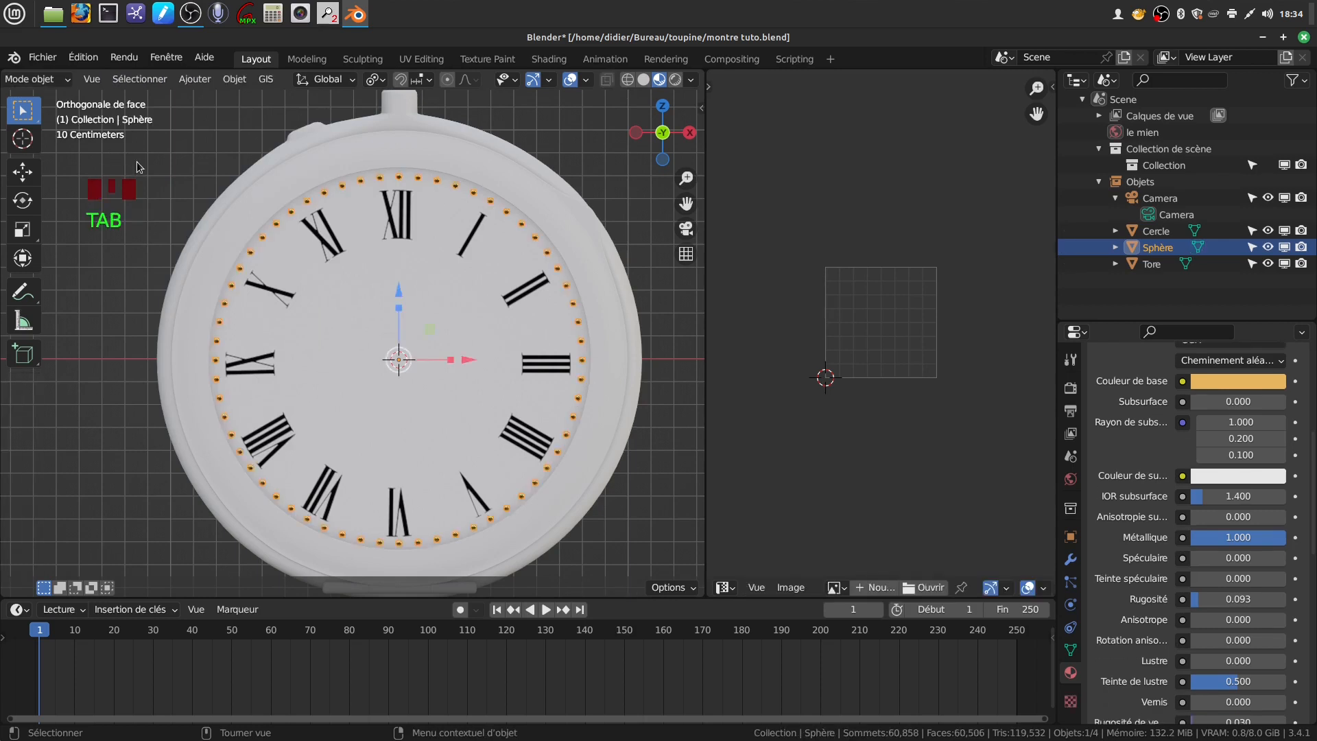
key(Tab)
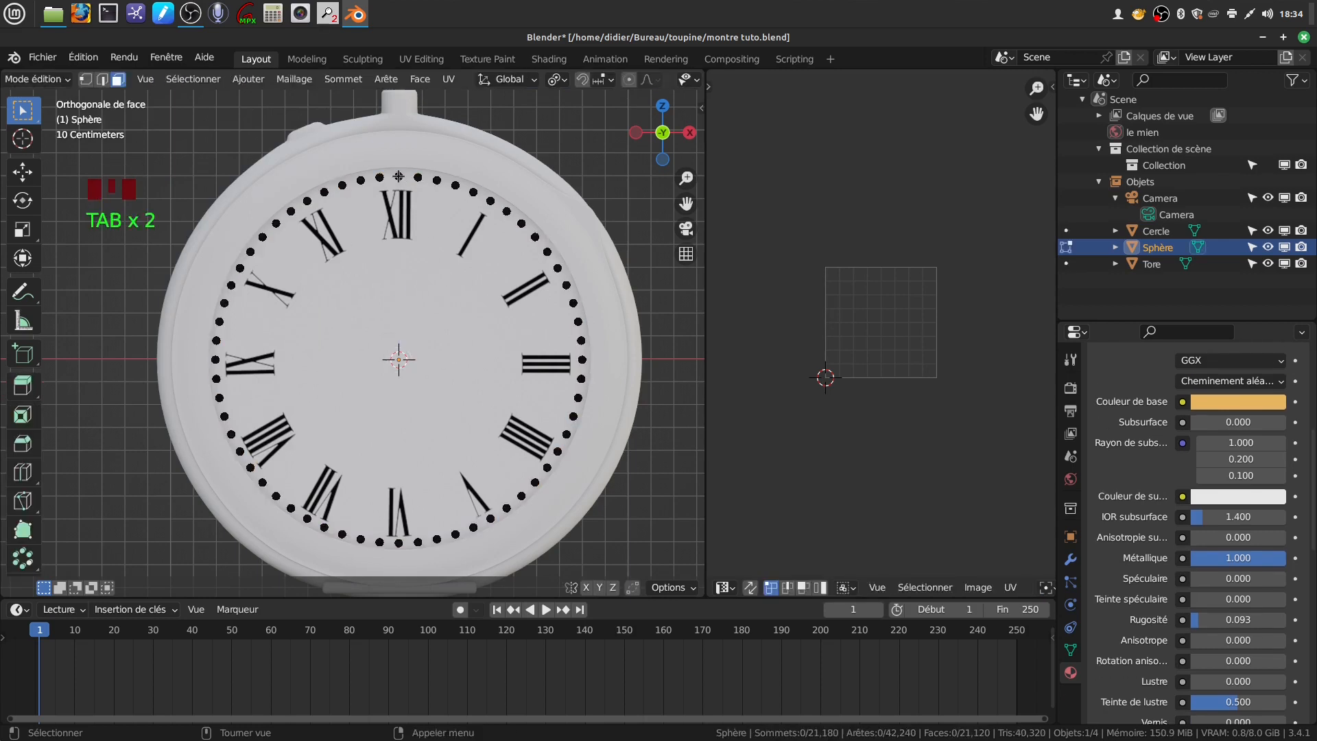
click(398, 177)
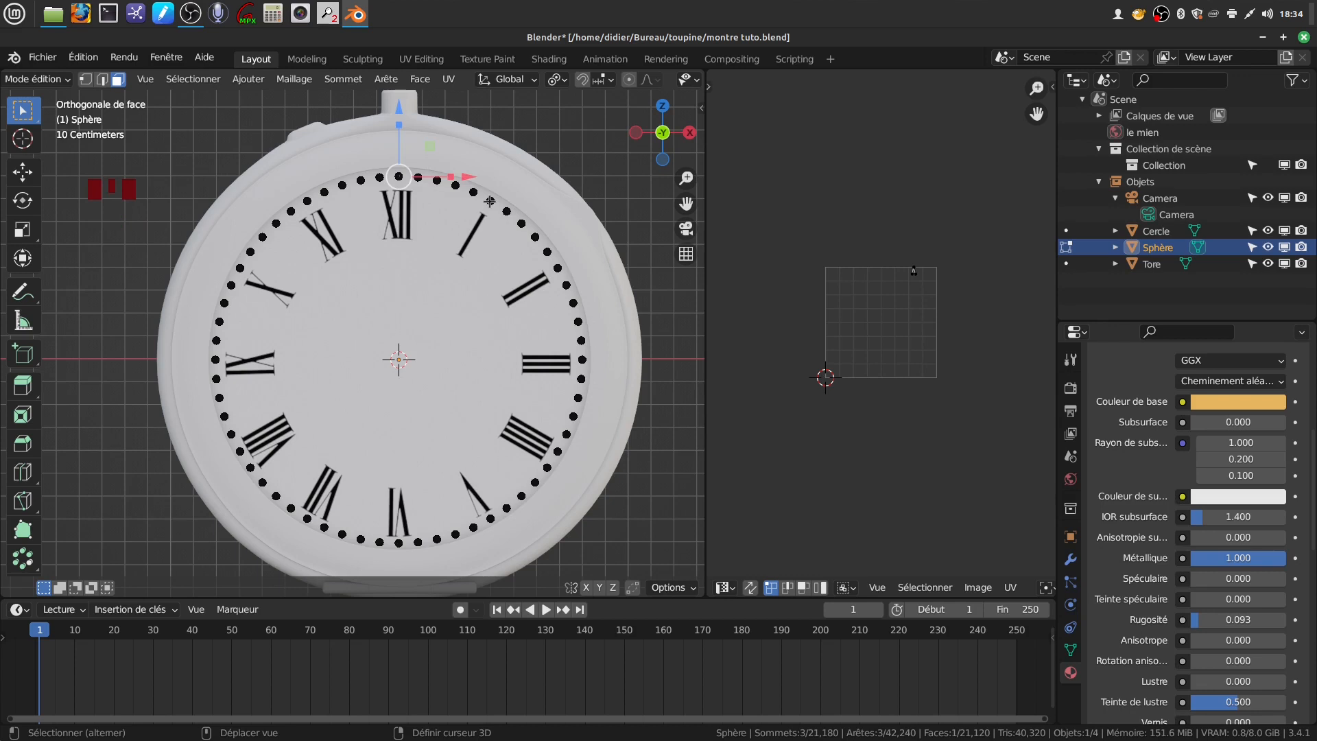
shift+click(489, 201)
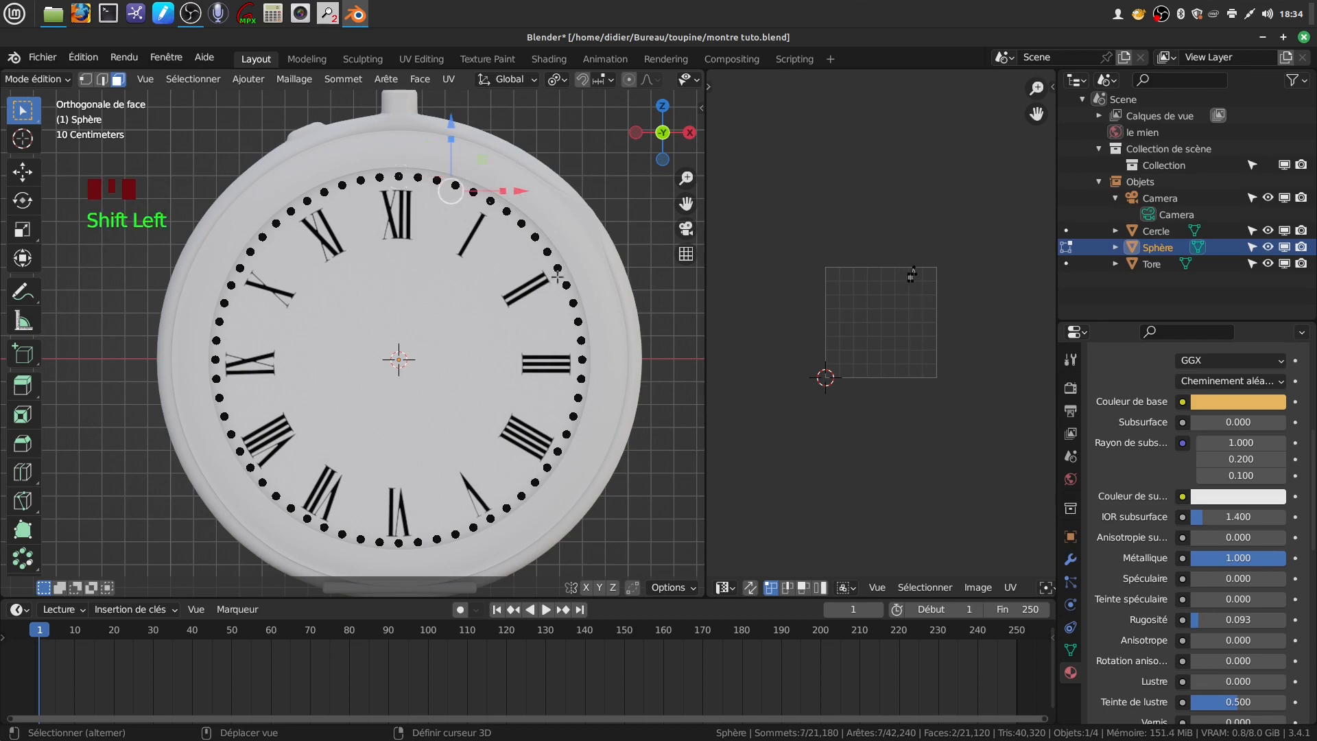
shift+click(580, 341)
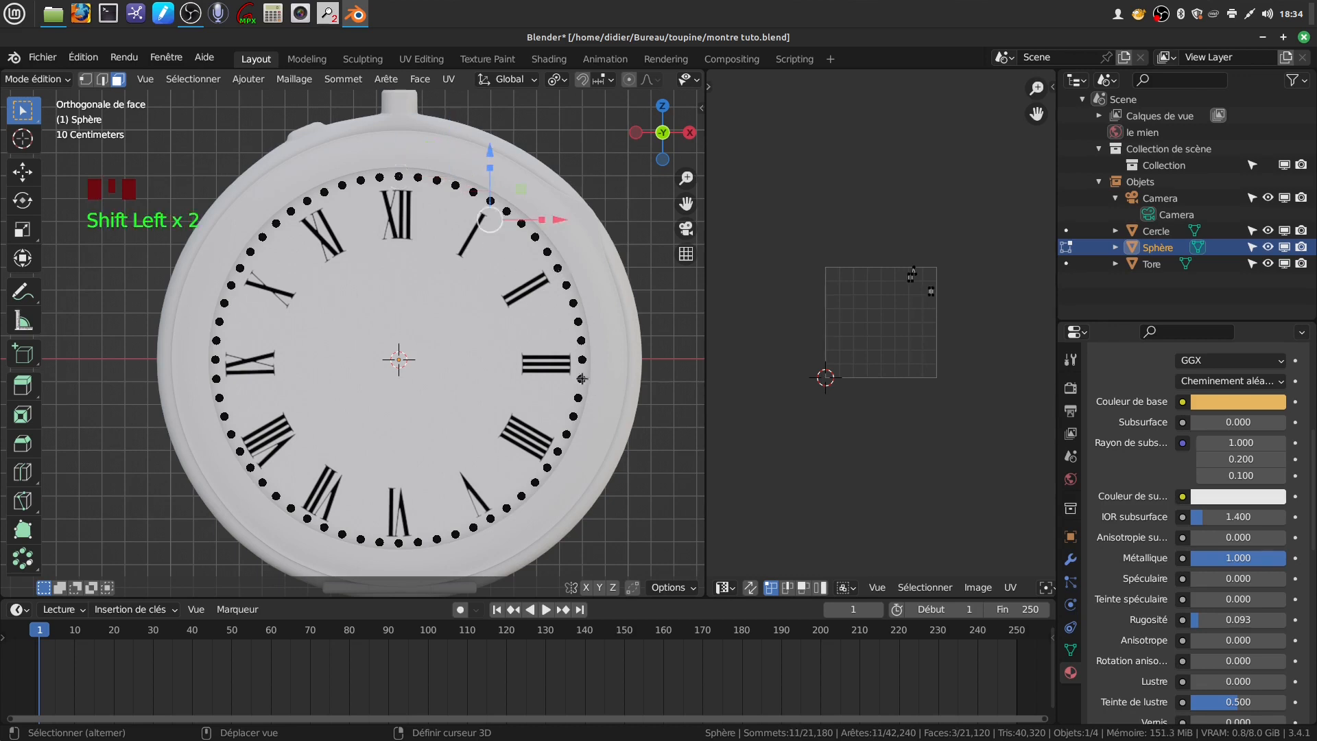
shift+click(582, 360)
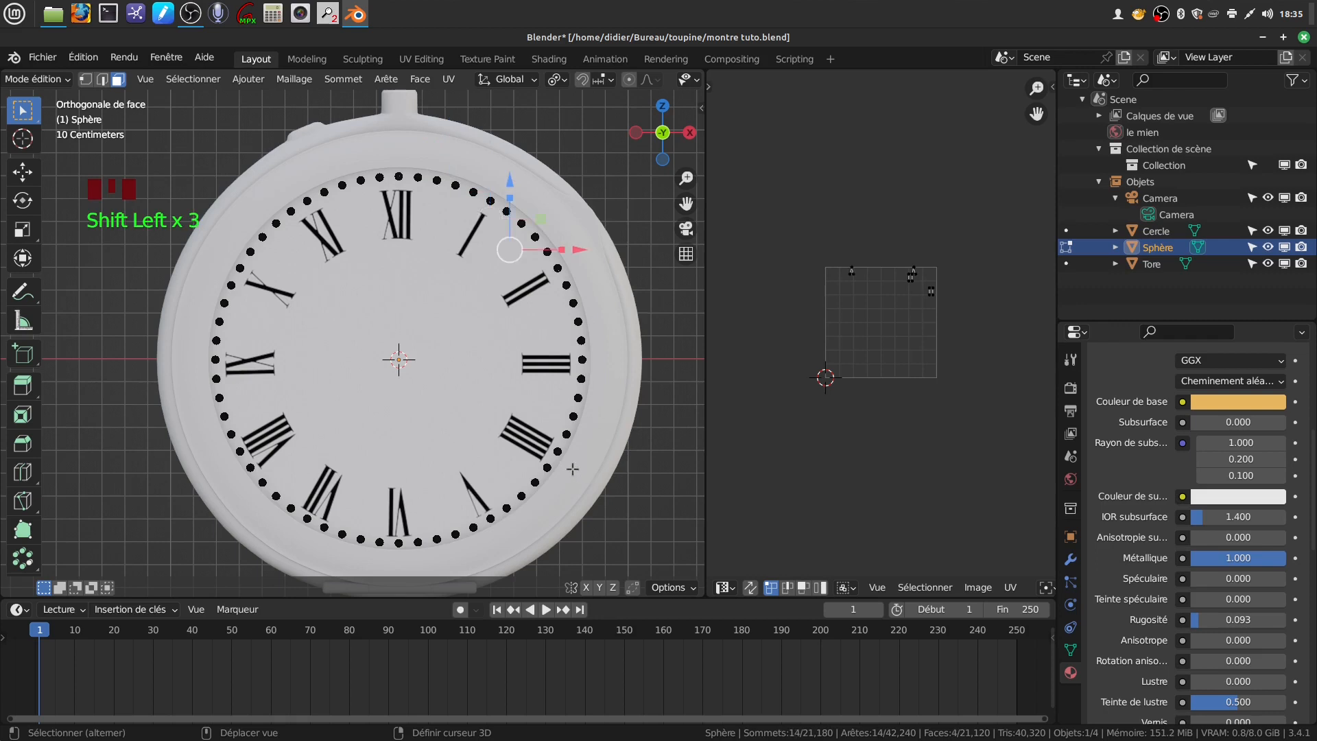
shift+click(558, 451)
shift+click(492, 519)
shift+click(398, 542)
shift+click(308, 519)
shift+click(239, 451)
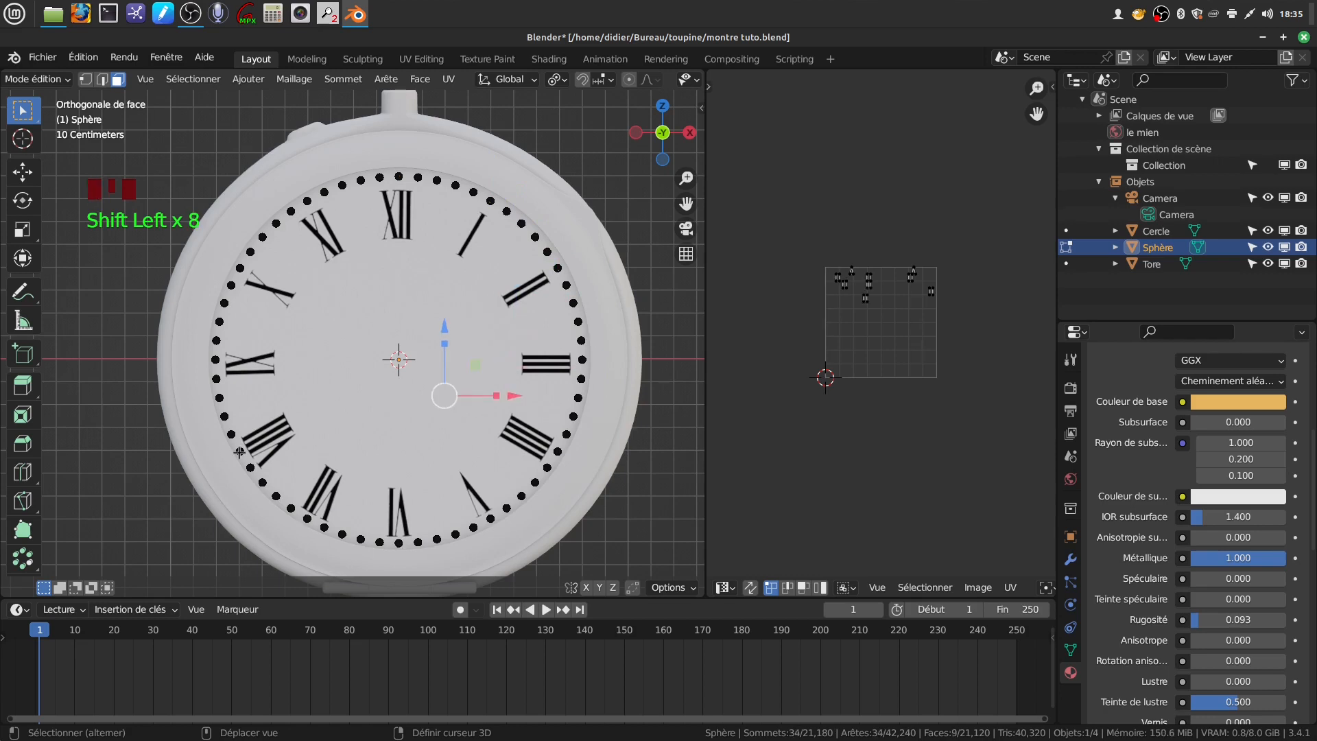
shift+click(243, 353)
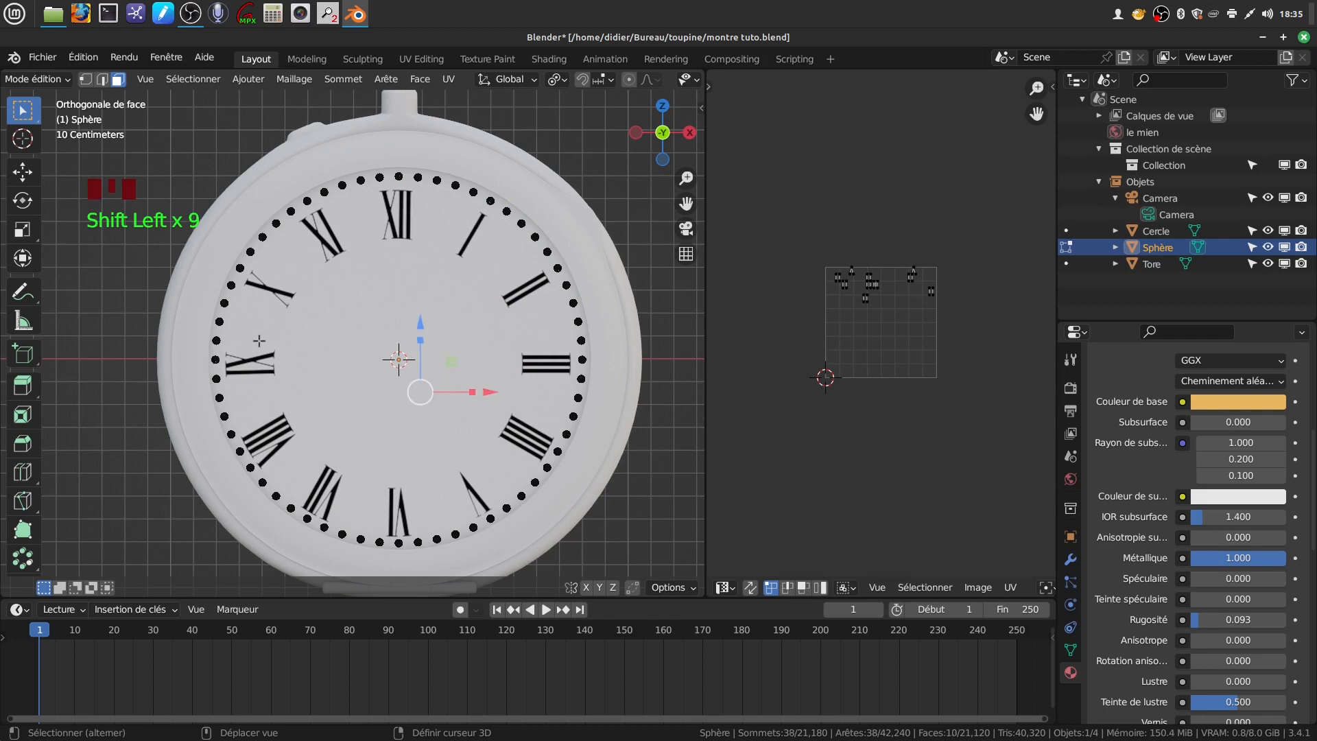
shift+click(239, 268)
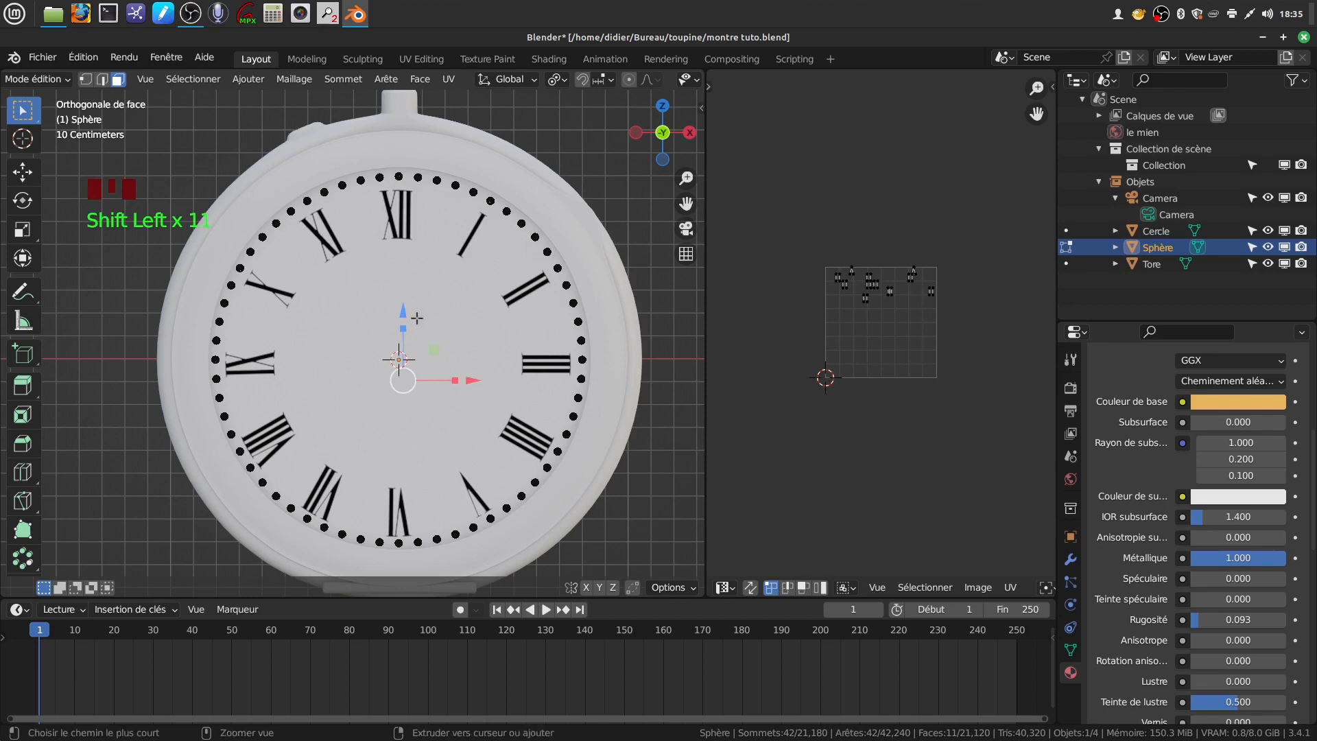
key(ctrl+l)
scroll(506, 349, down, 2)
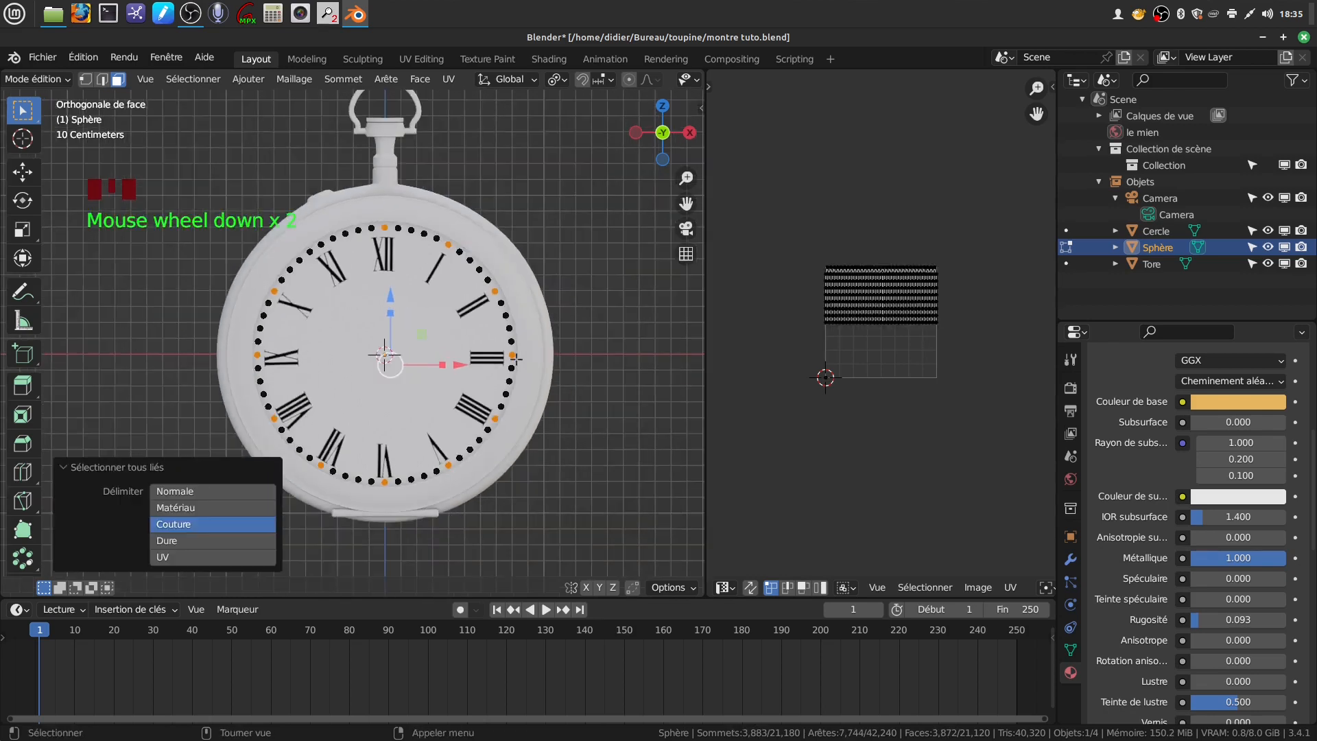
scroll(496, 388, up, 2)
shift+middle_drag(489, 362, 512, 360)
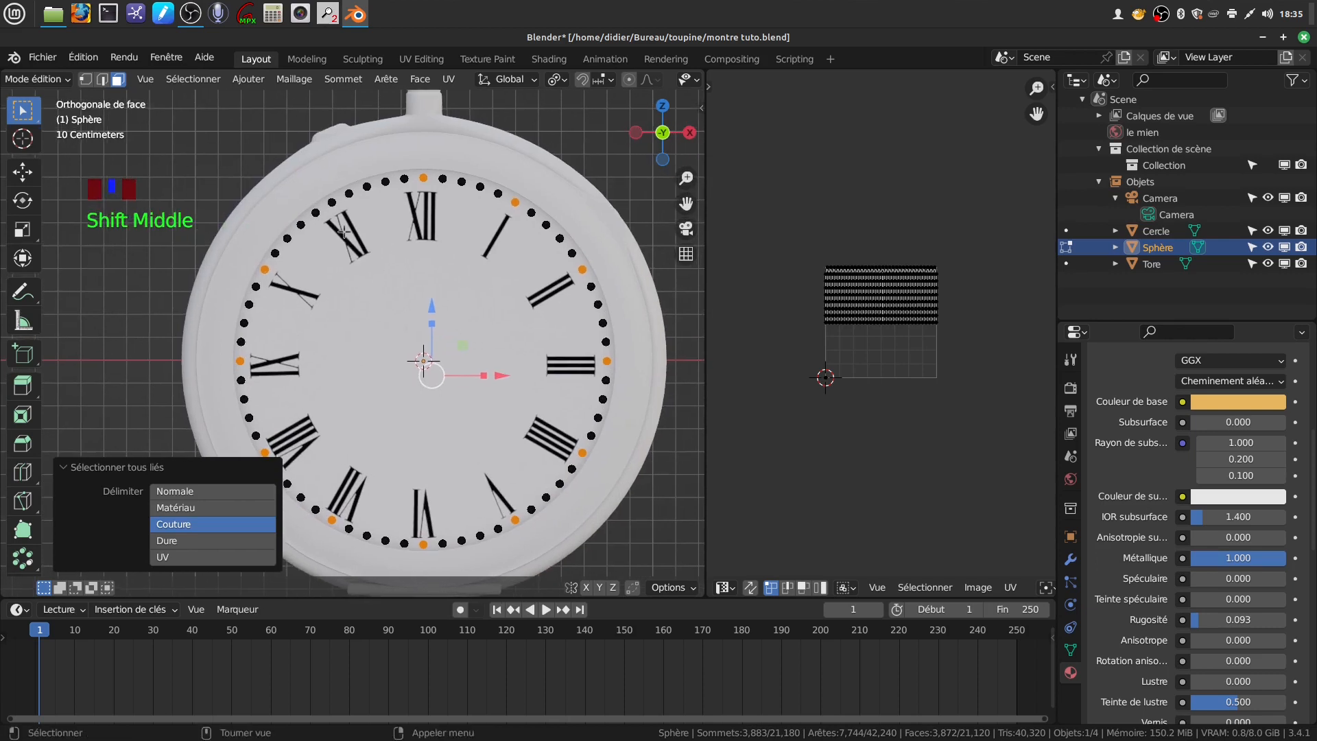
shift+click(332, 202)
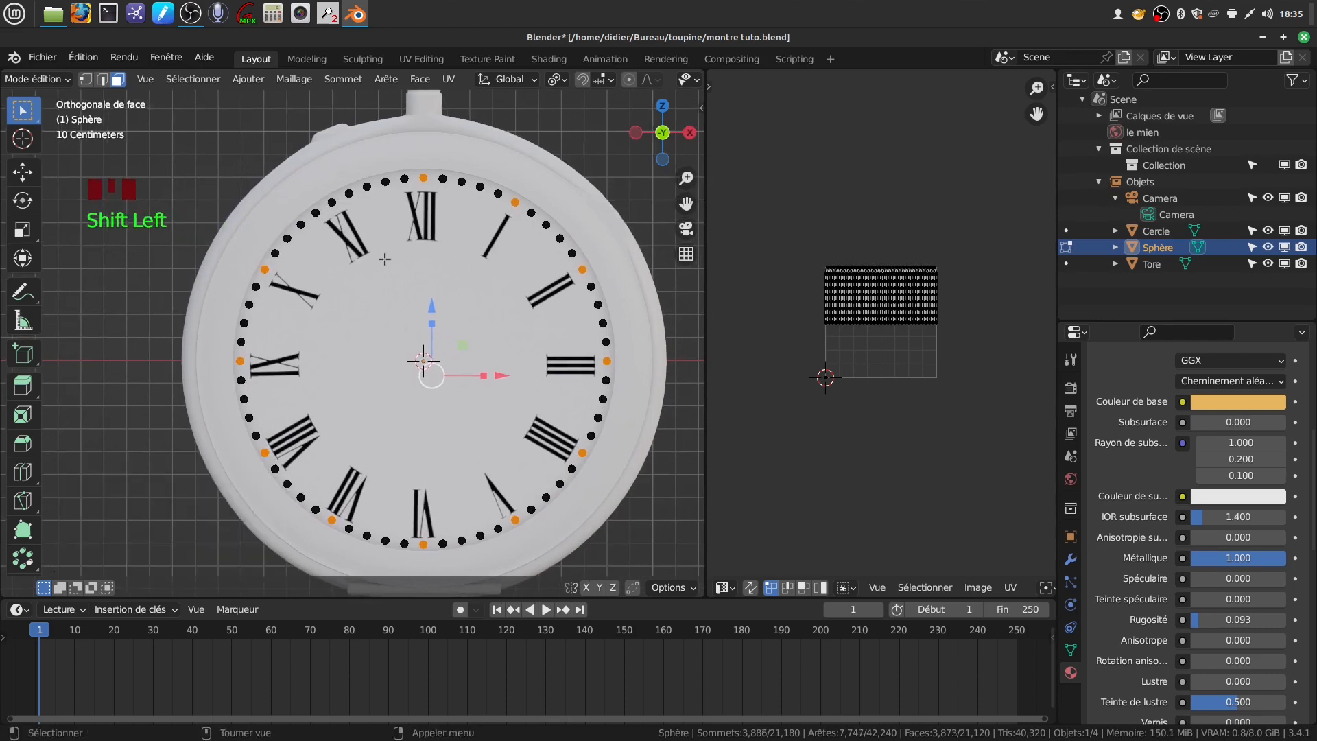
key(ctrl+l)
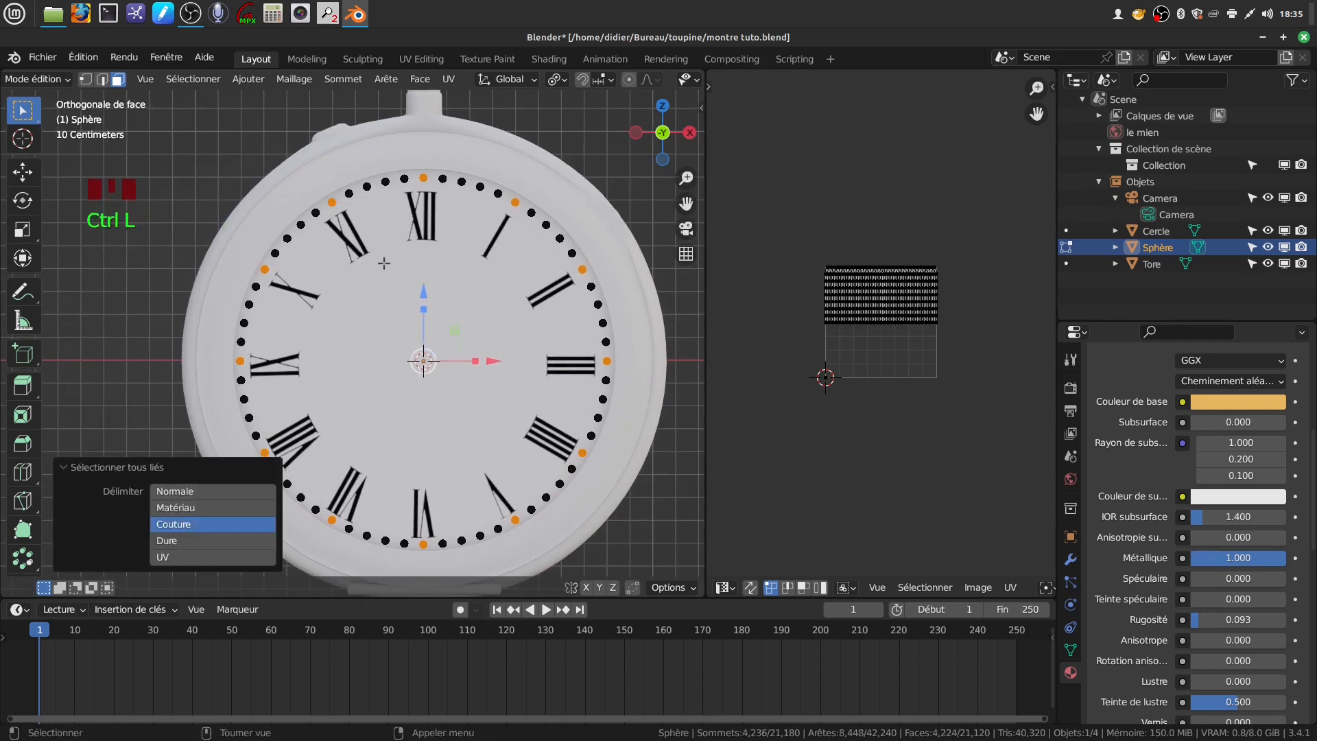
scroll(385, 237, down, 1)
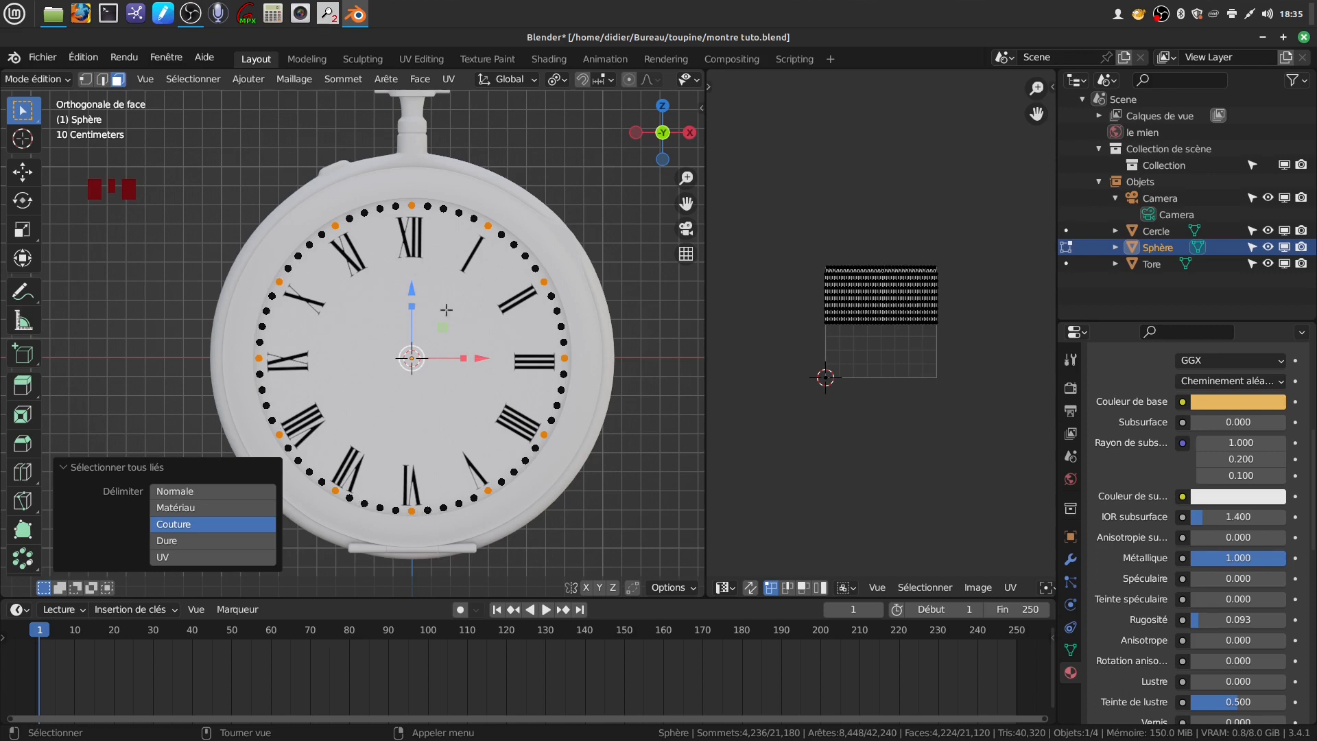
key(x)
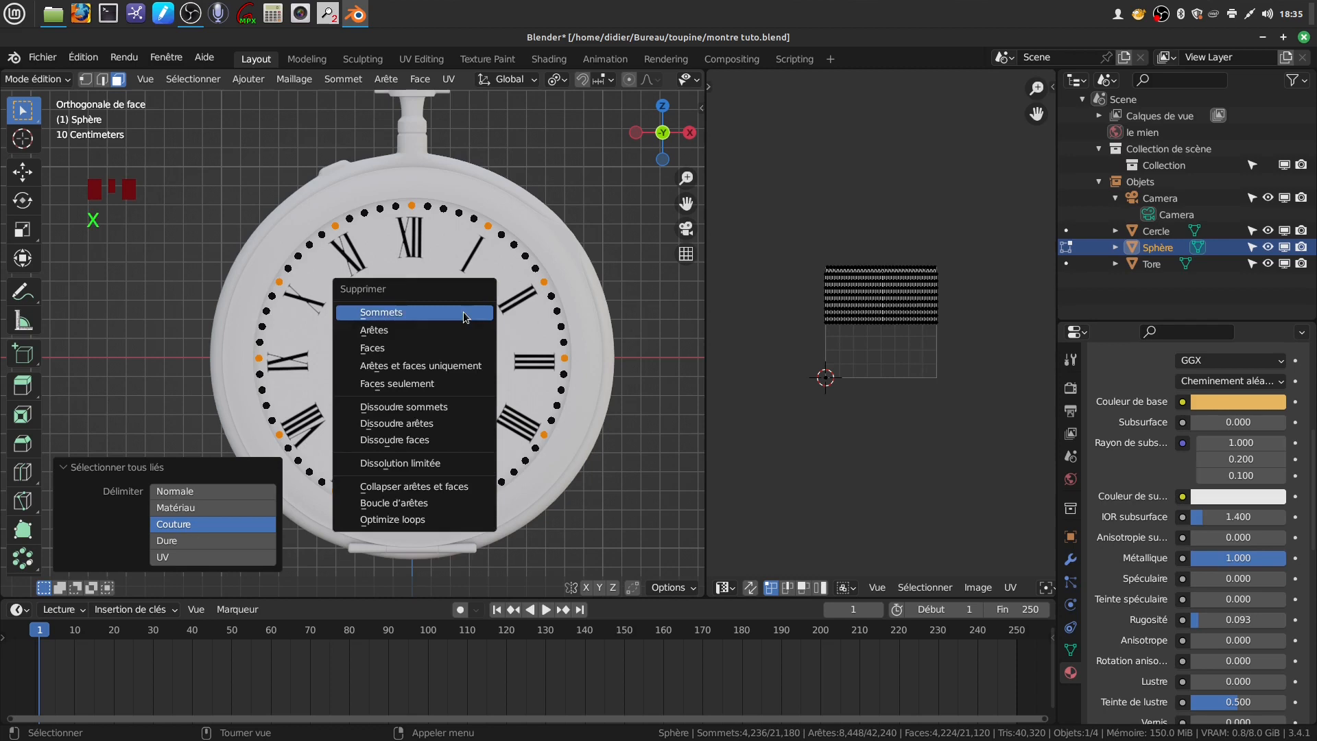
click(460, 314)
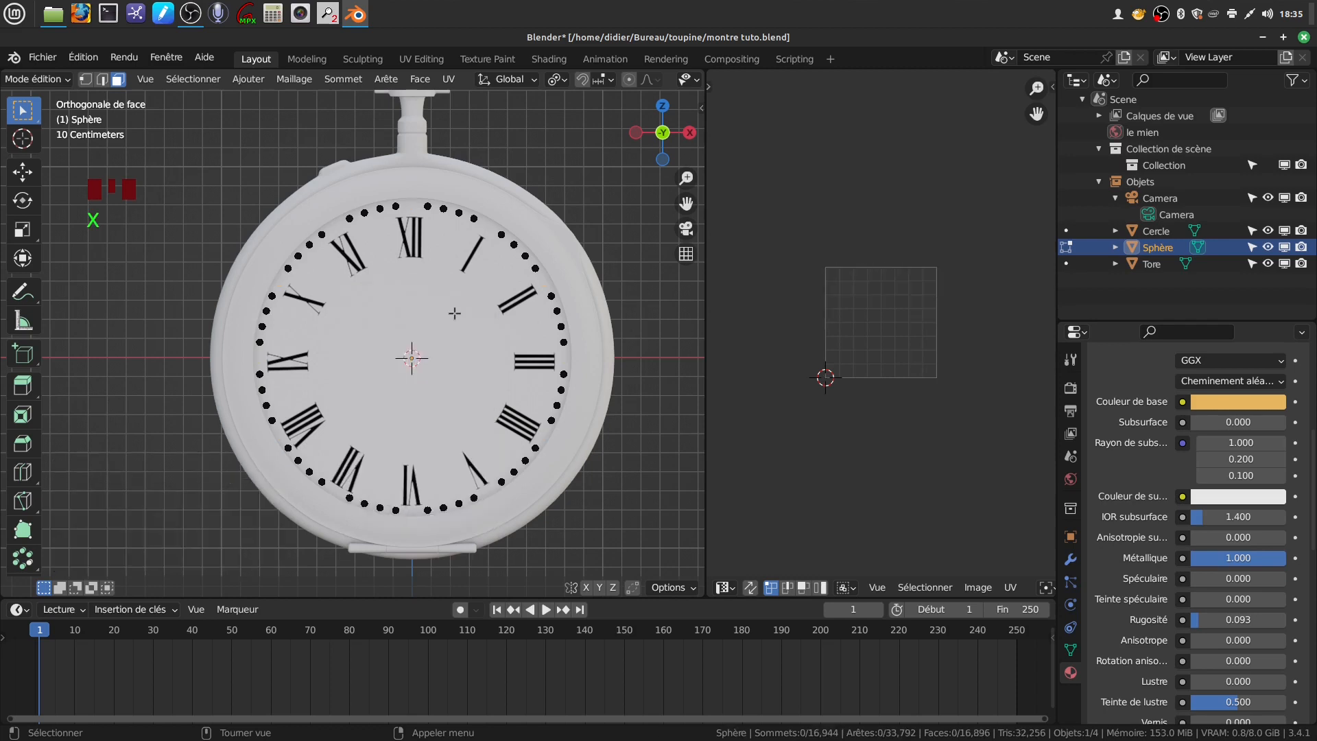
- Return to Object Mode, deselect the marker ring, and check the dial at a slight angle
key(Tab)
click(575, 207)
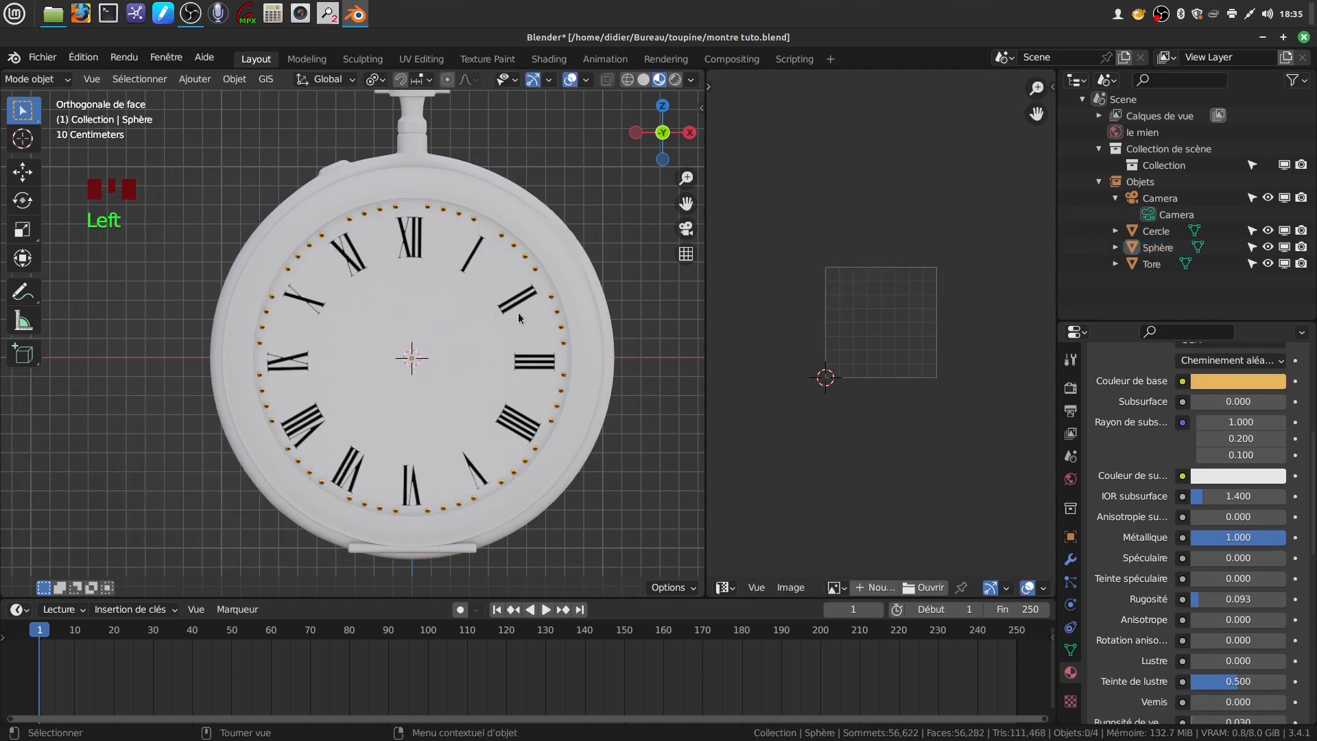
scroll(500, 318, up, 2)
middle_drag(500, 318, 472, 317)
scroll(480, 318, down, 2)
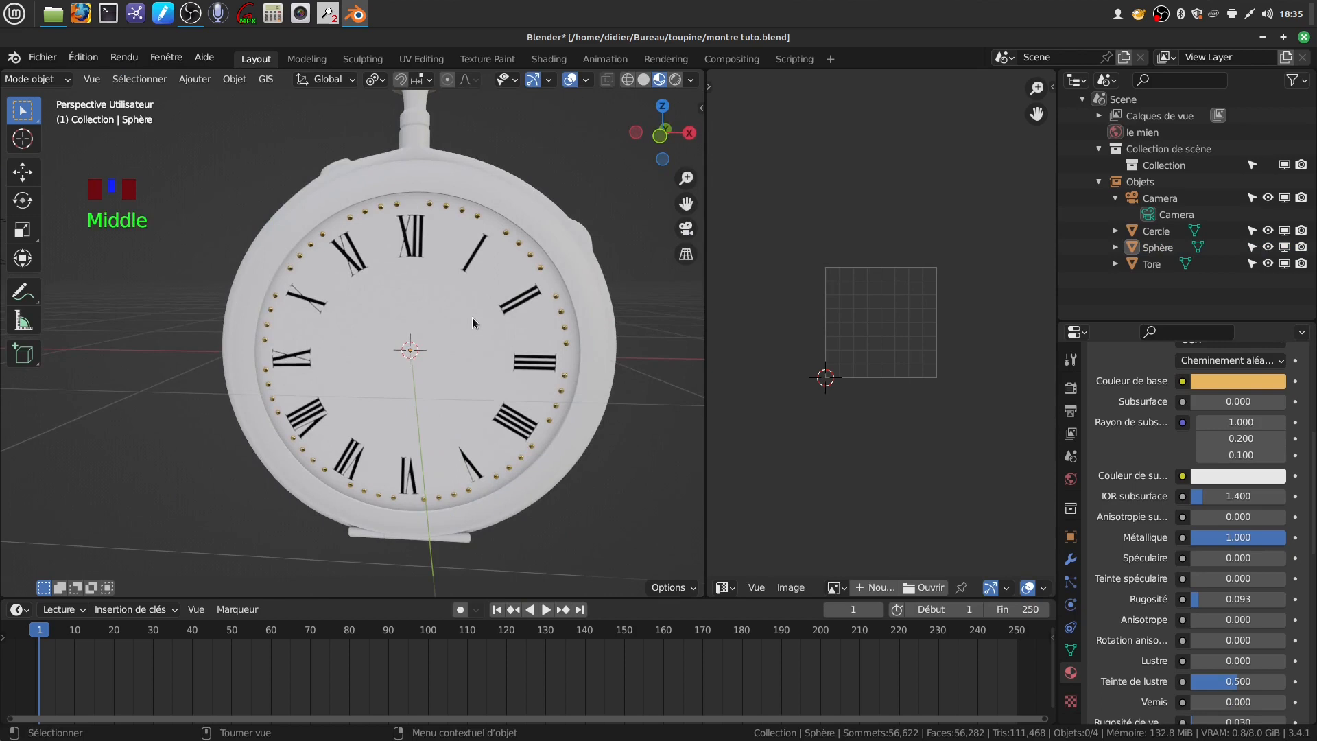
- Add a 2 m cube mesh at the dial's centre in the front orthographic view
key(KP_1)
shift+middle_drag(457, 371, 425, 323)
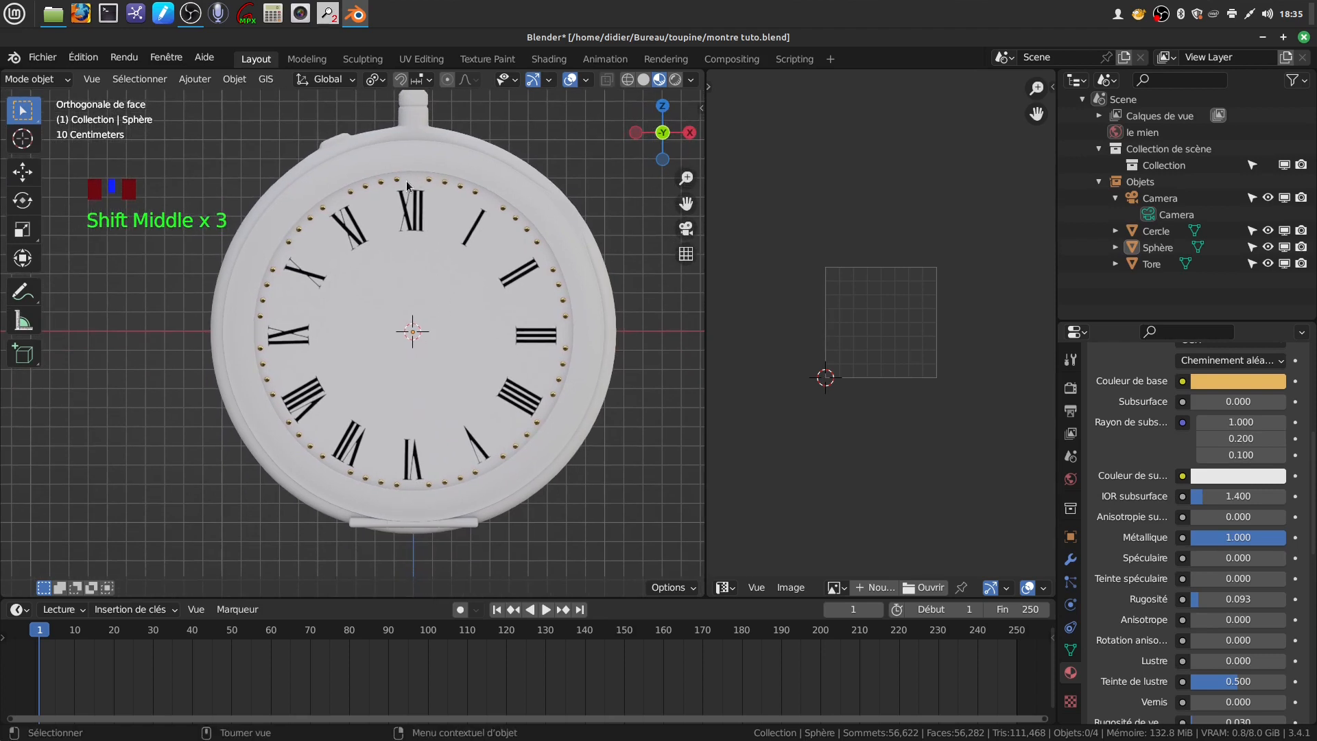
scroll(446, 343, down, 2)
shift+middle_drag(459, 346, 462, 341)
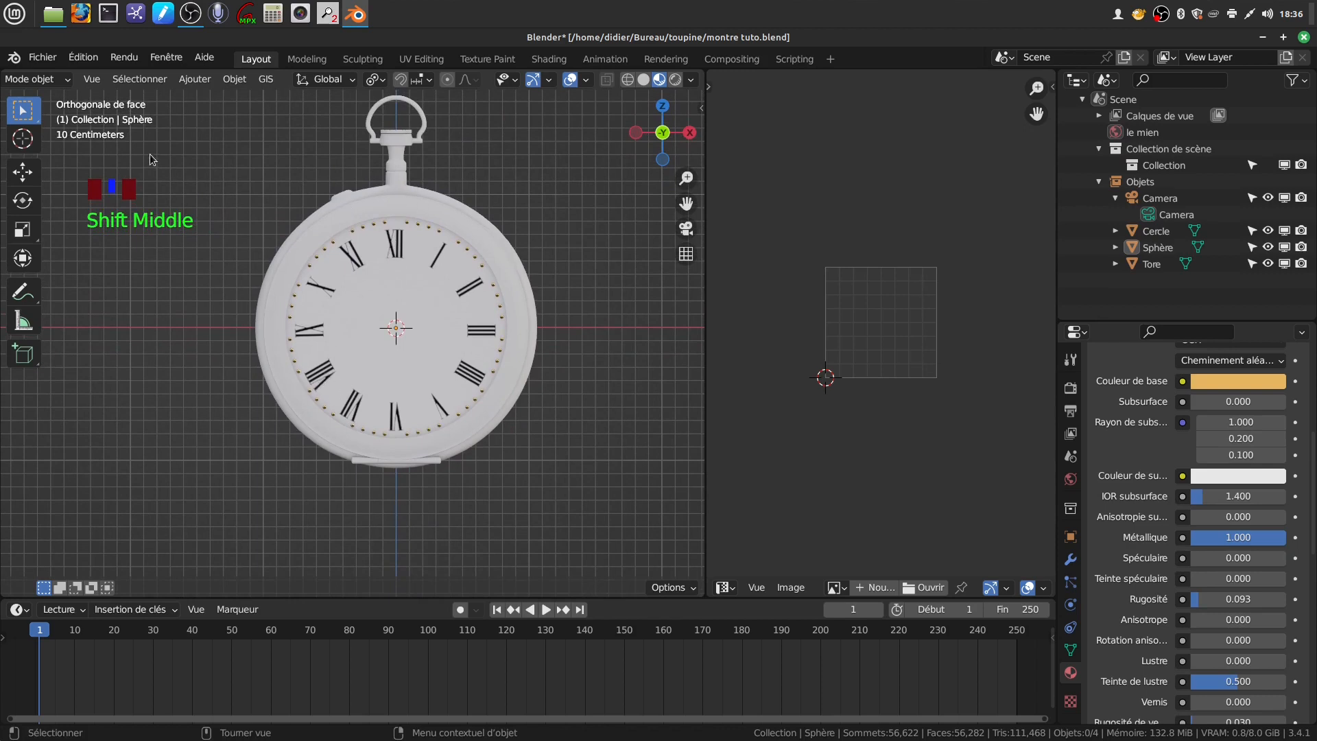
click(199, 78)
mouse_move(214, 100)
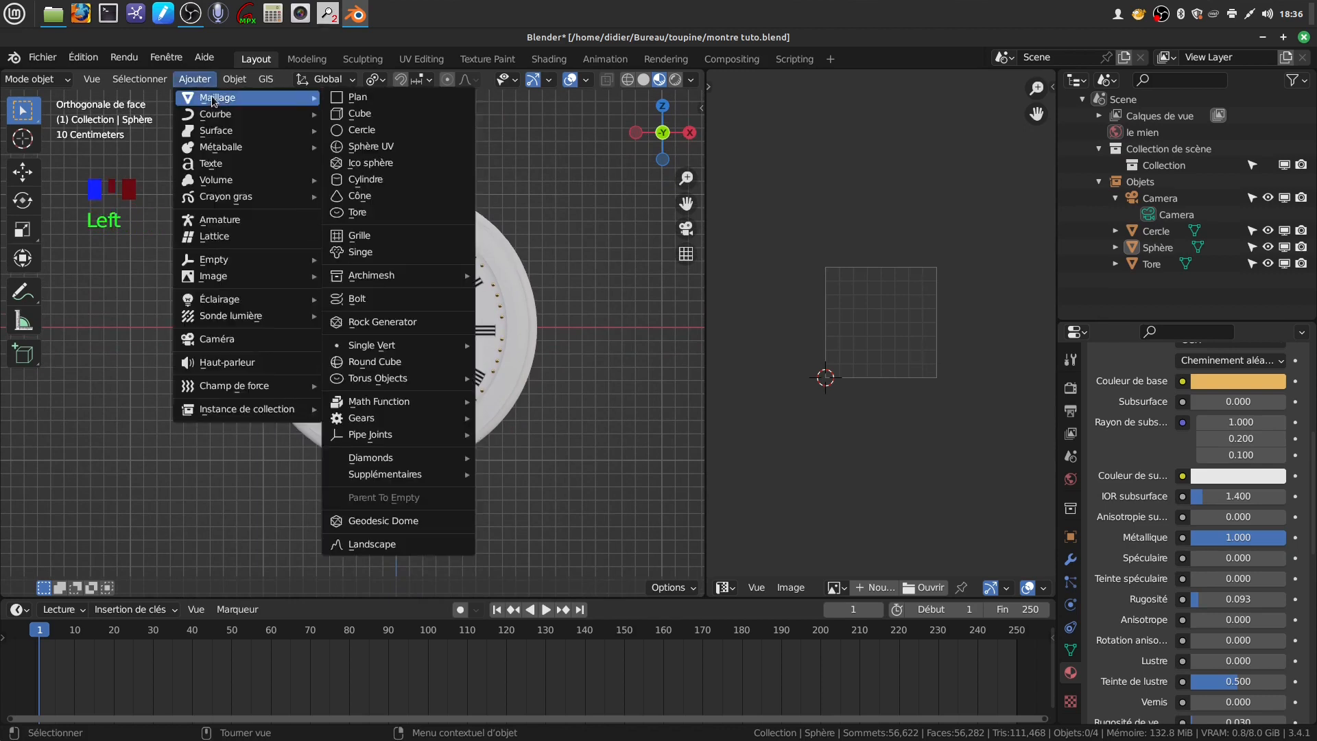
click(365, 115)
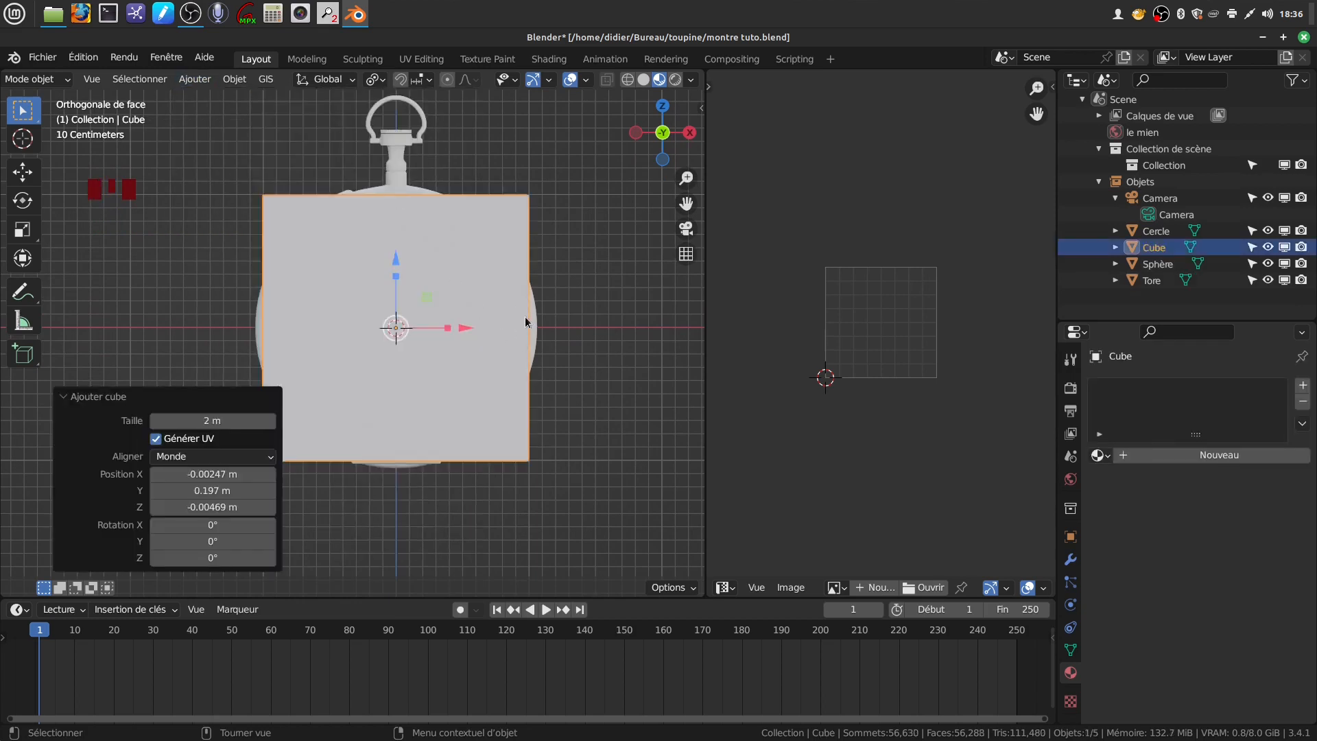
- Narrow the cube along X, bring it forward in front of the dial, and scale it by 1.318 along Y
drag(447, 328, 416, 328)
middle_drag(488, 295, 552, 305)
drag(552, 305, 436, 306)
mouse_move(439, 309)
middle_down()
mouse_move(521, 371)
mouse_move(482, 364)
mouse_move(436, 283)
middle_up()
drag(421, 292, 440, 291)
middle_drag(440, 291, 338, 203)
shift+middle_drag(477, 261, 471, 240)
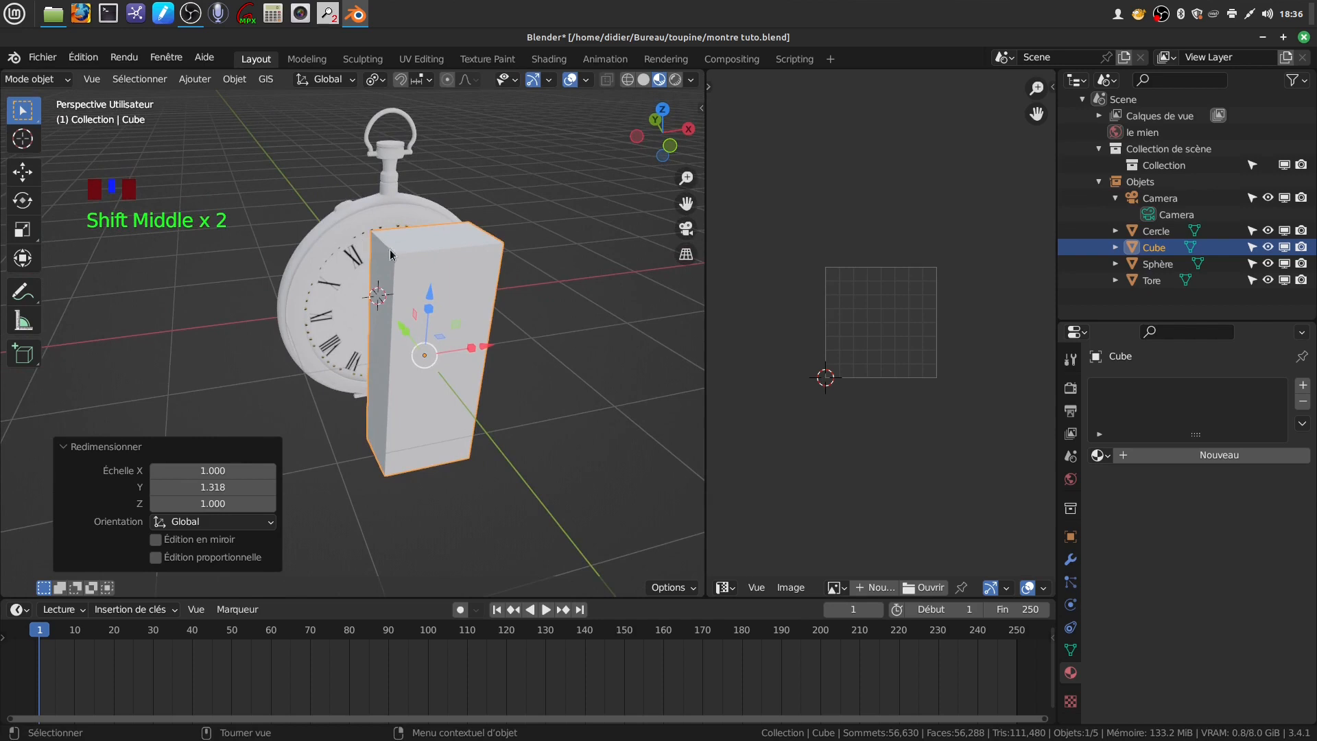
- In Edit Mode with edge selection, select the cube's four front-to-back corner edges
key(Tab)
click(103, 79)
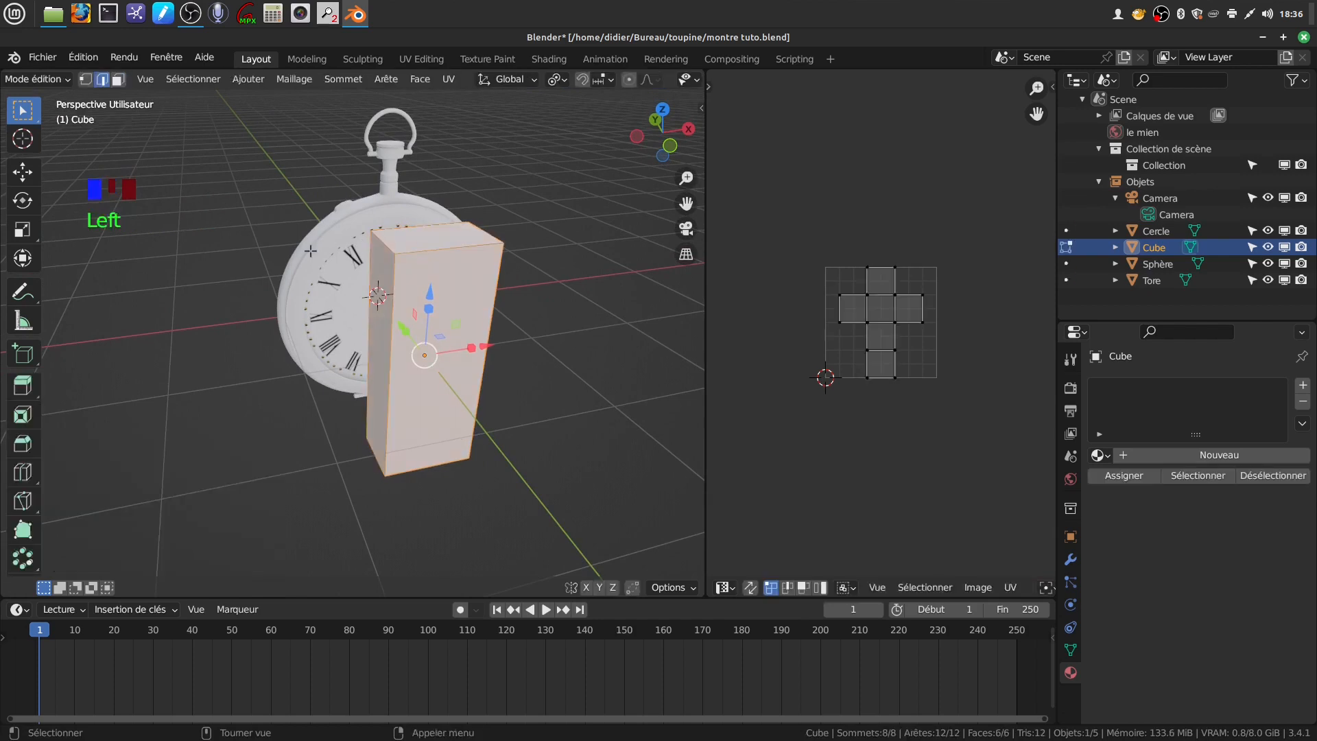
click(435, 248)
shift+click(487, 237)
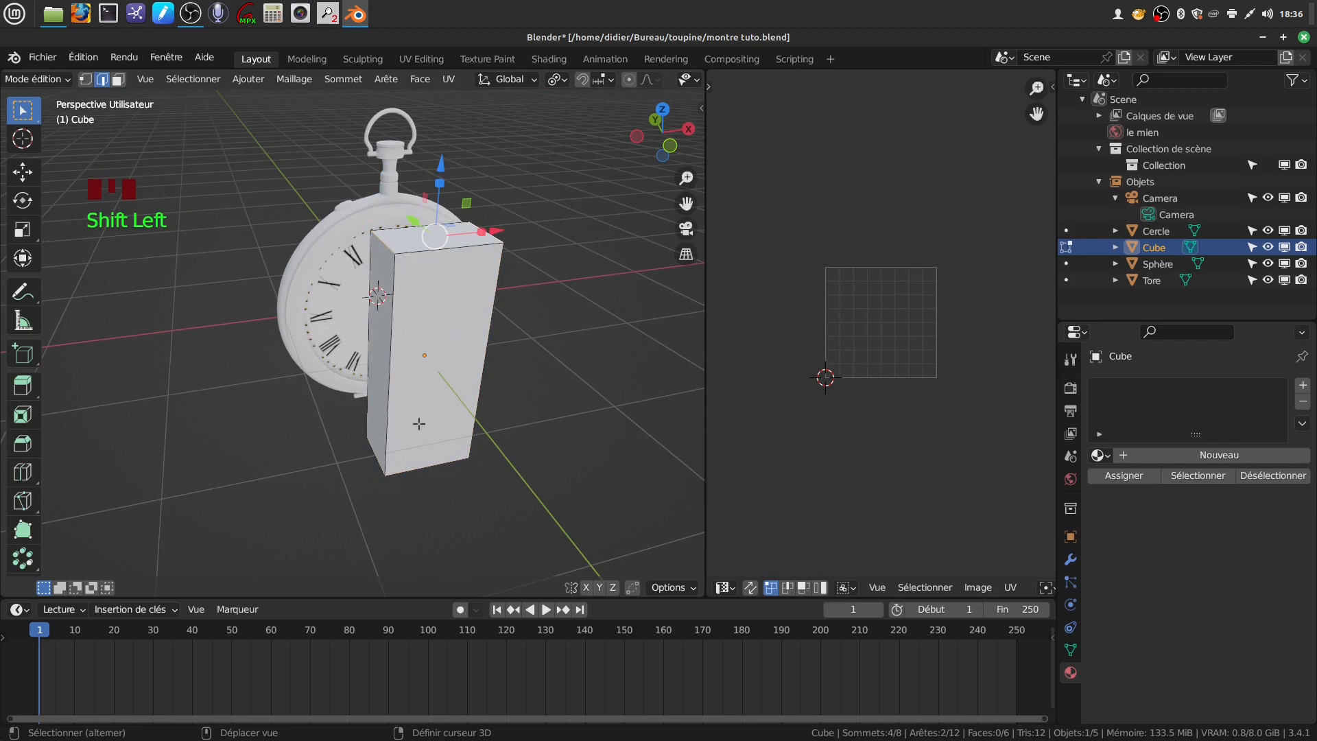
shift+click(380, 464)
middle_drag(379, 464, 570, 436)
shift+click(454, 433)
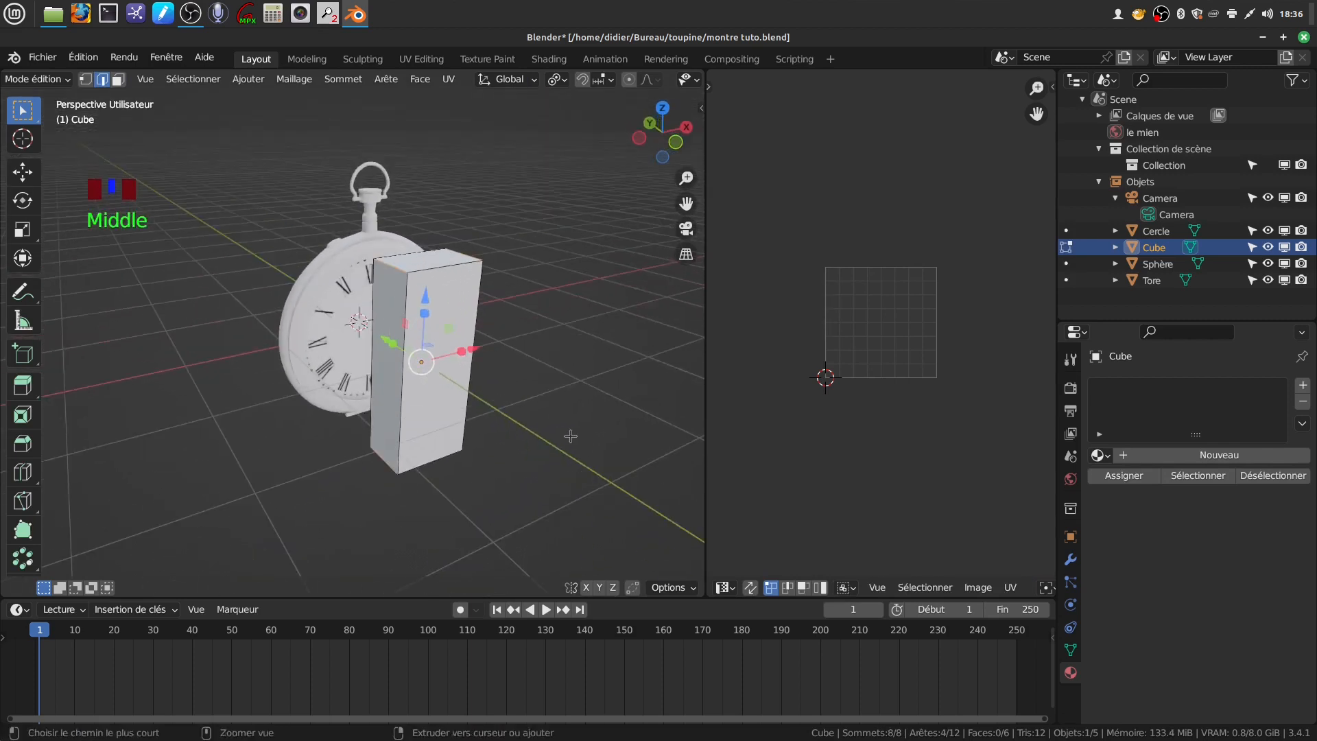
- Cancel the trial bevel on the corner edges, return to Object Mode, and apply the cube's rotation and scale
key(ctrl+b)
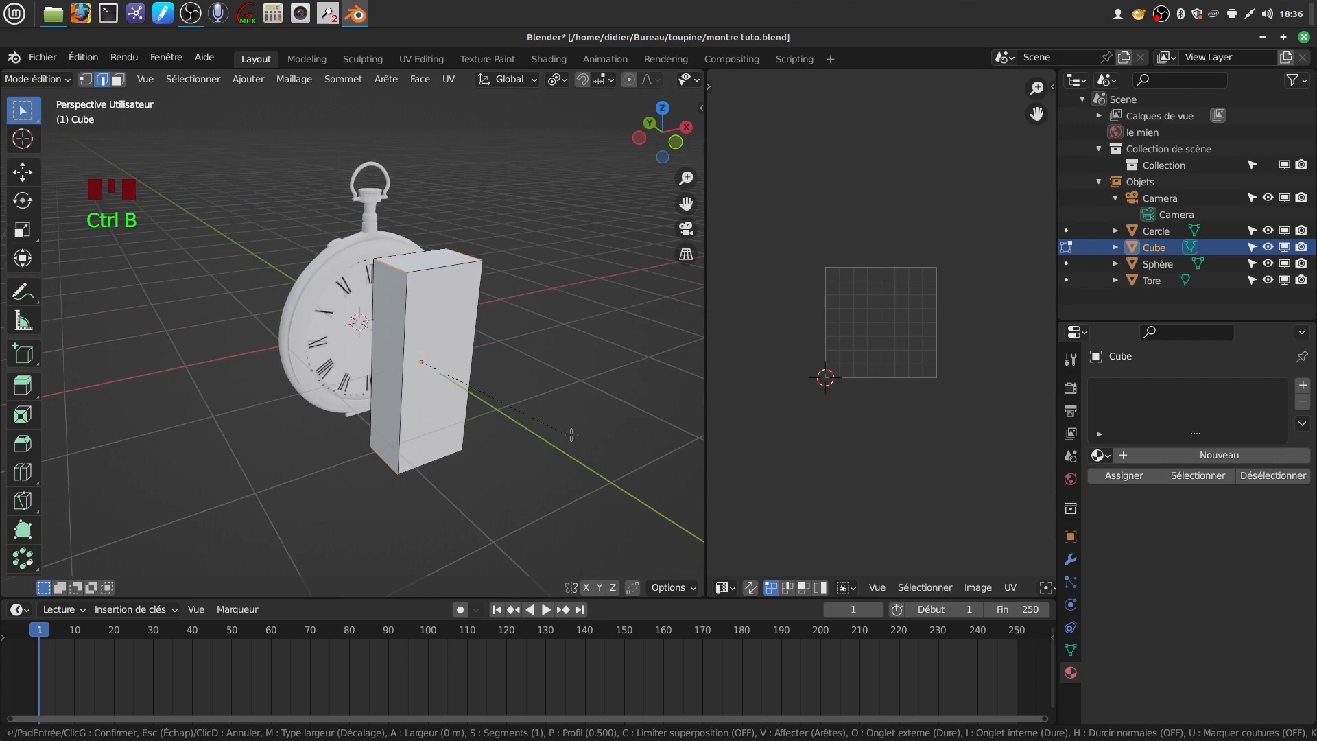
click(588, 430)
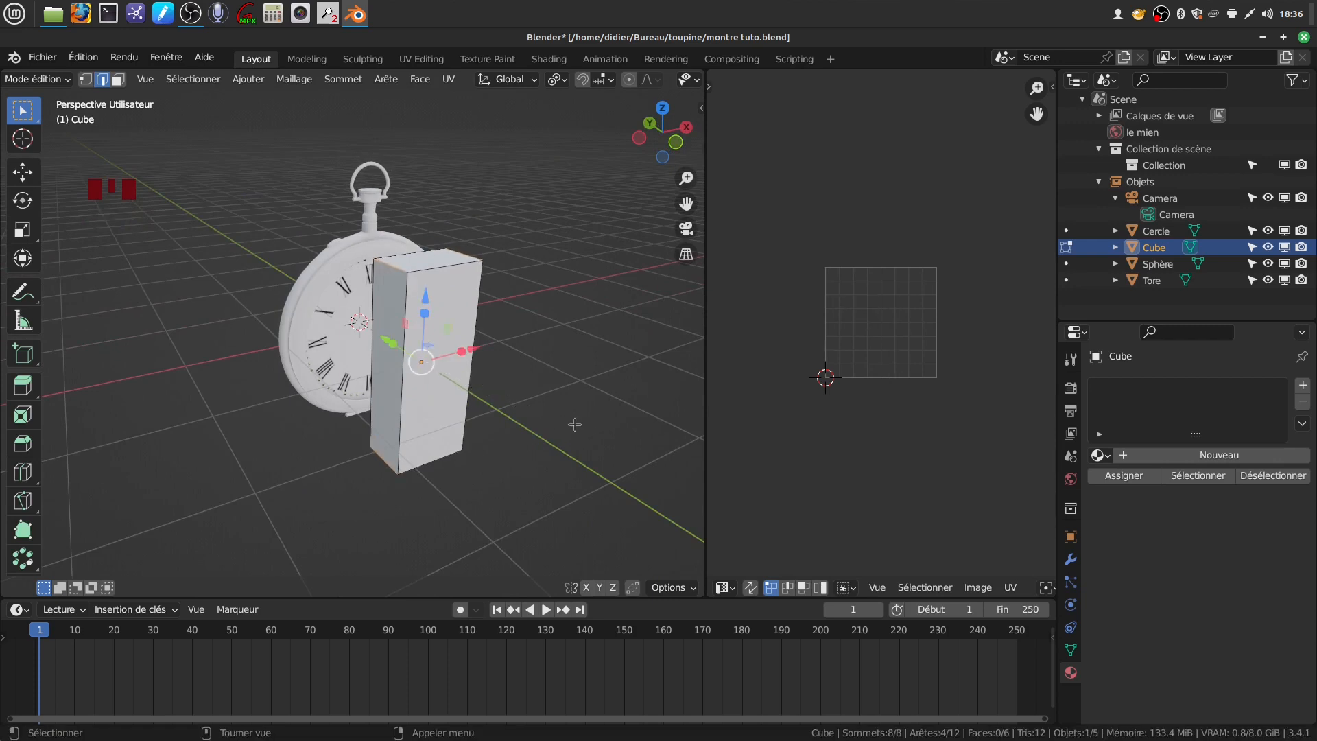
key(Tab)
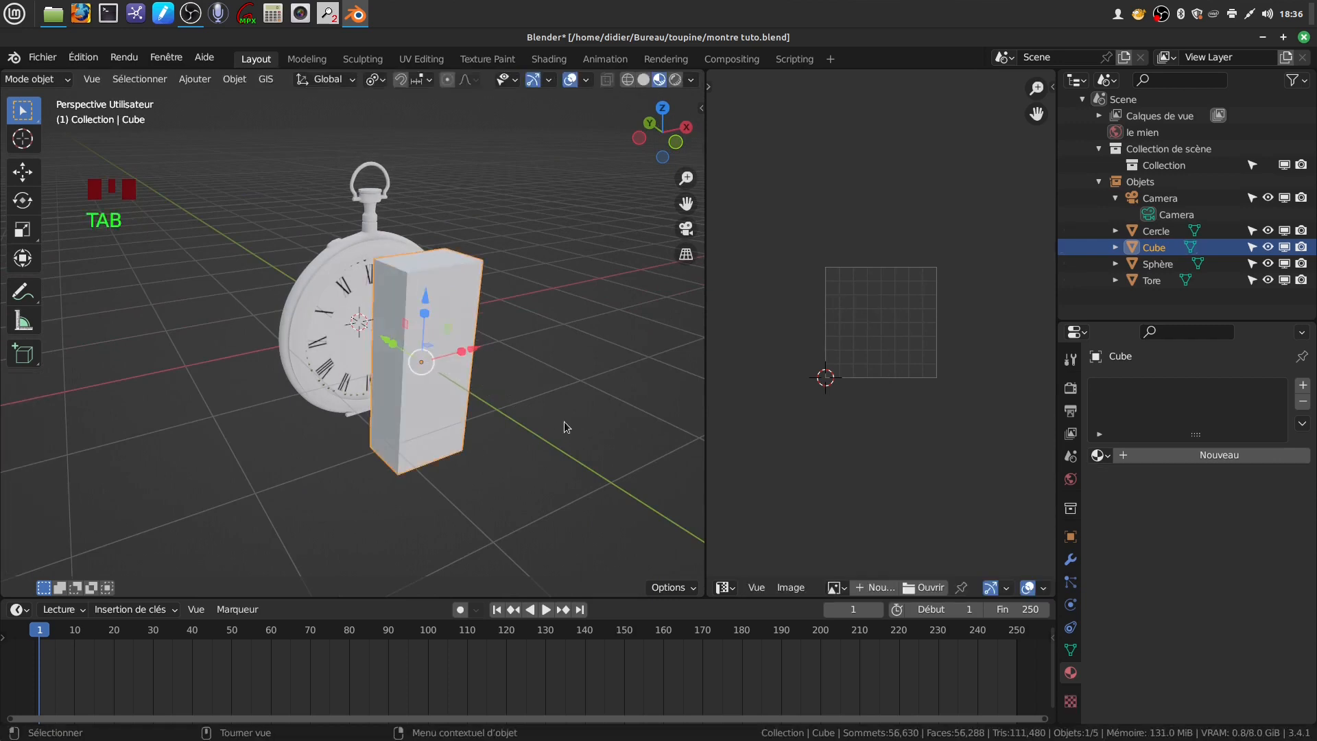
key(ctrl+a)
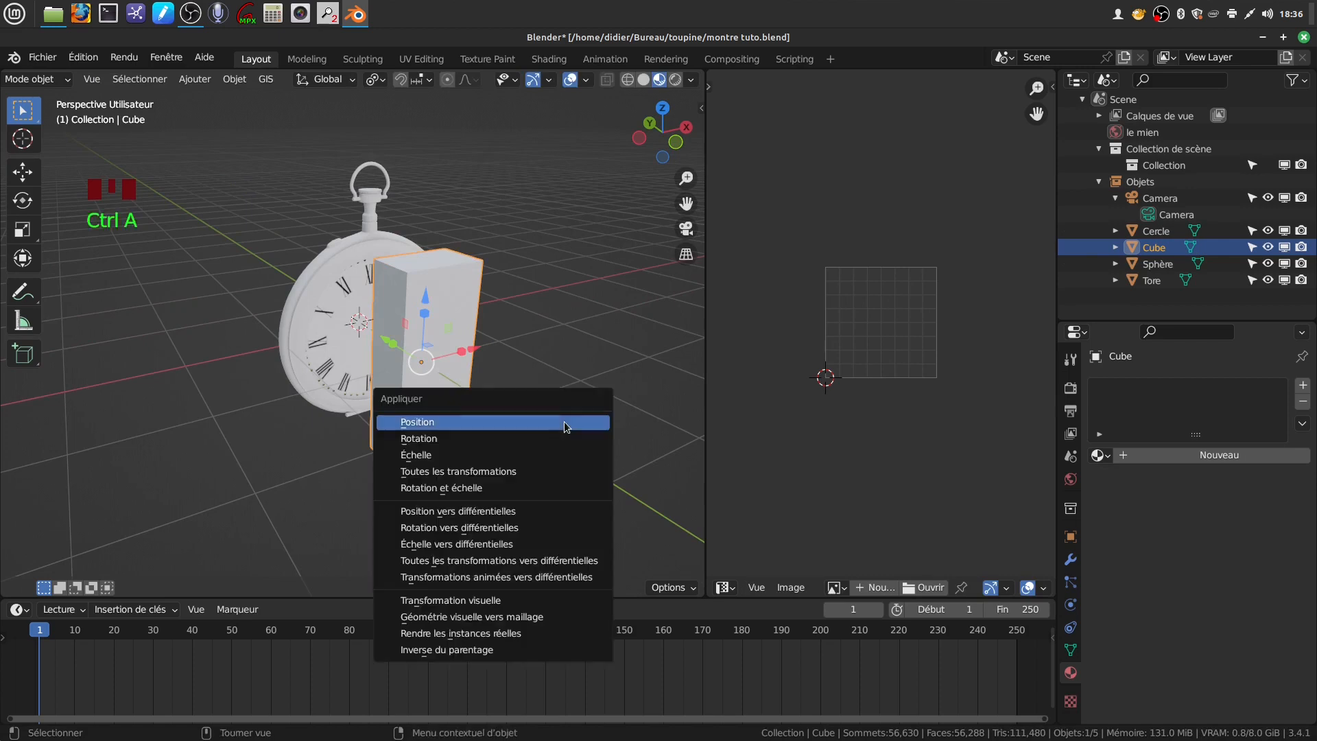
click(525, 487)
scroll(510, 397, up, 2)
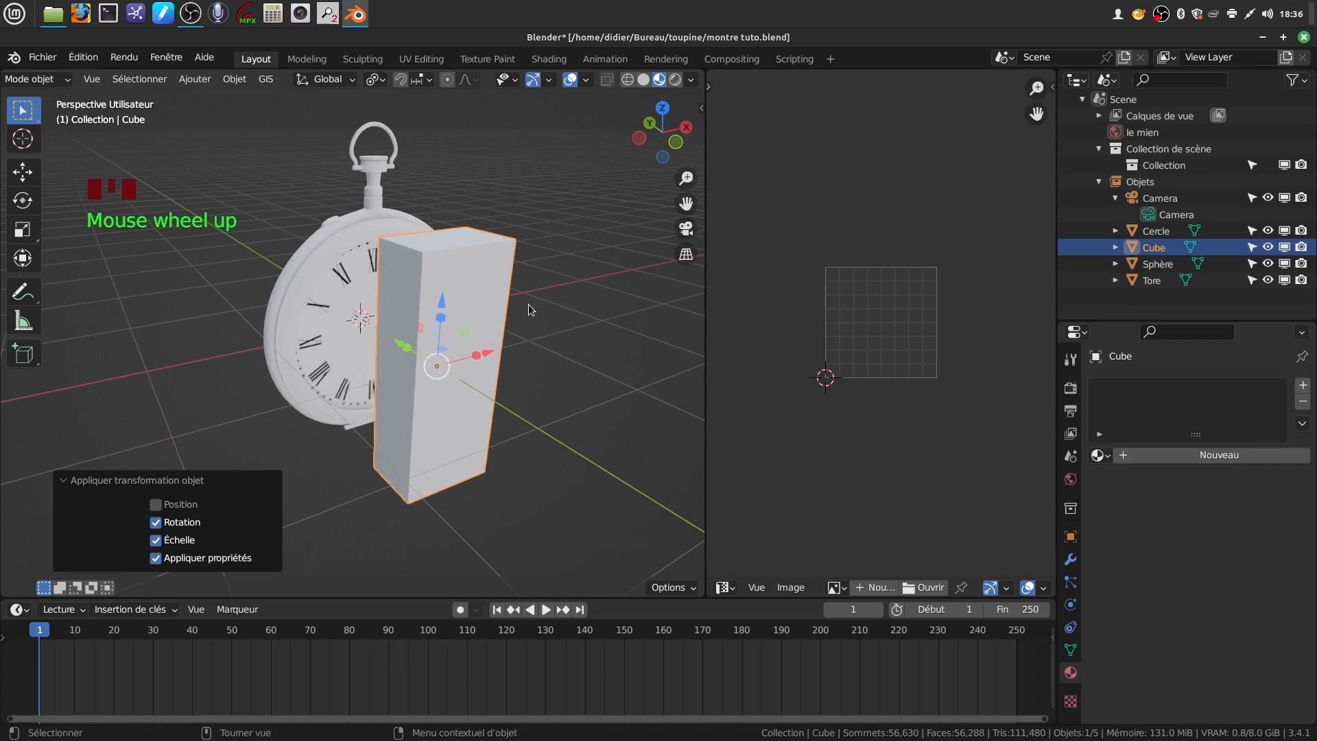
- Bevel the four front-to-back corner edges in Edit Mode with a width of 0.139 m and 4 segments
key(Tab)
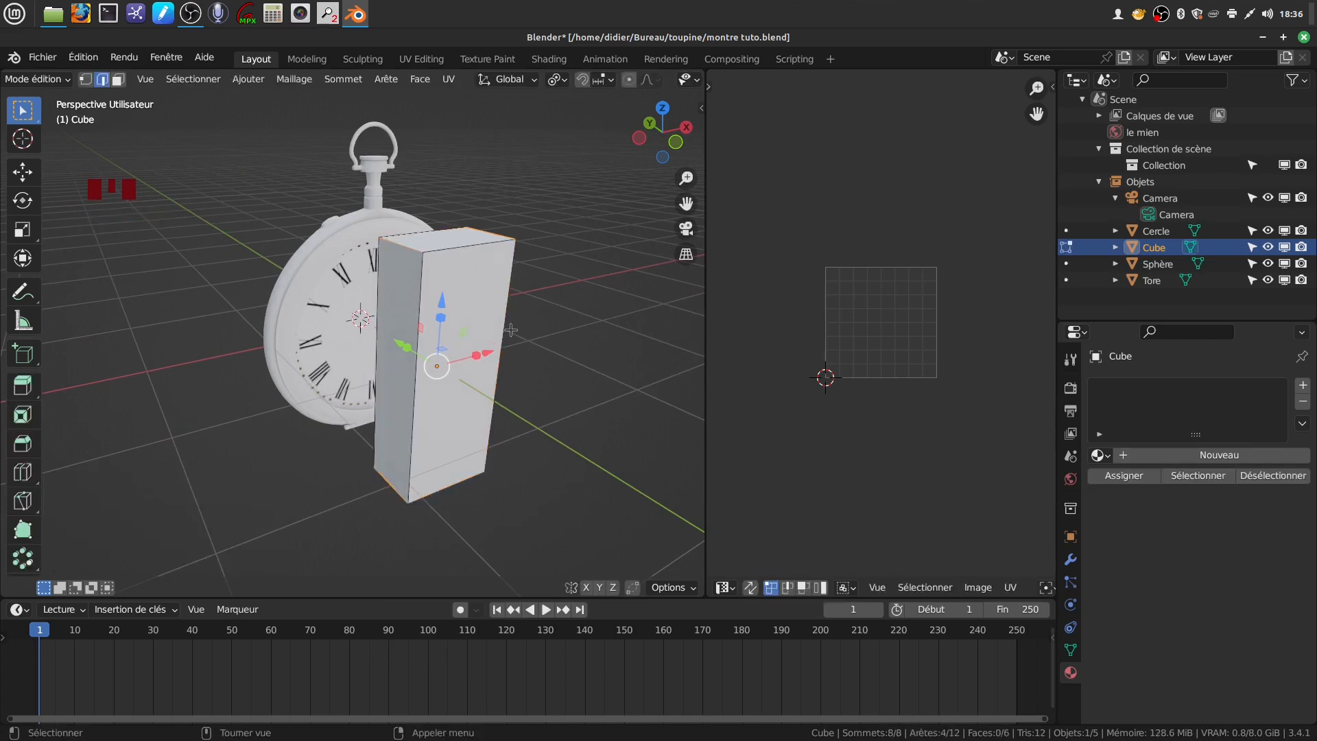
key(ctrl+b)
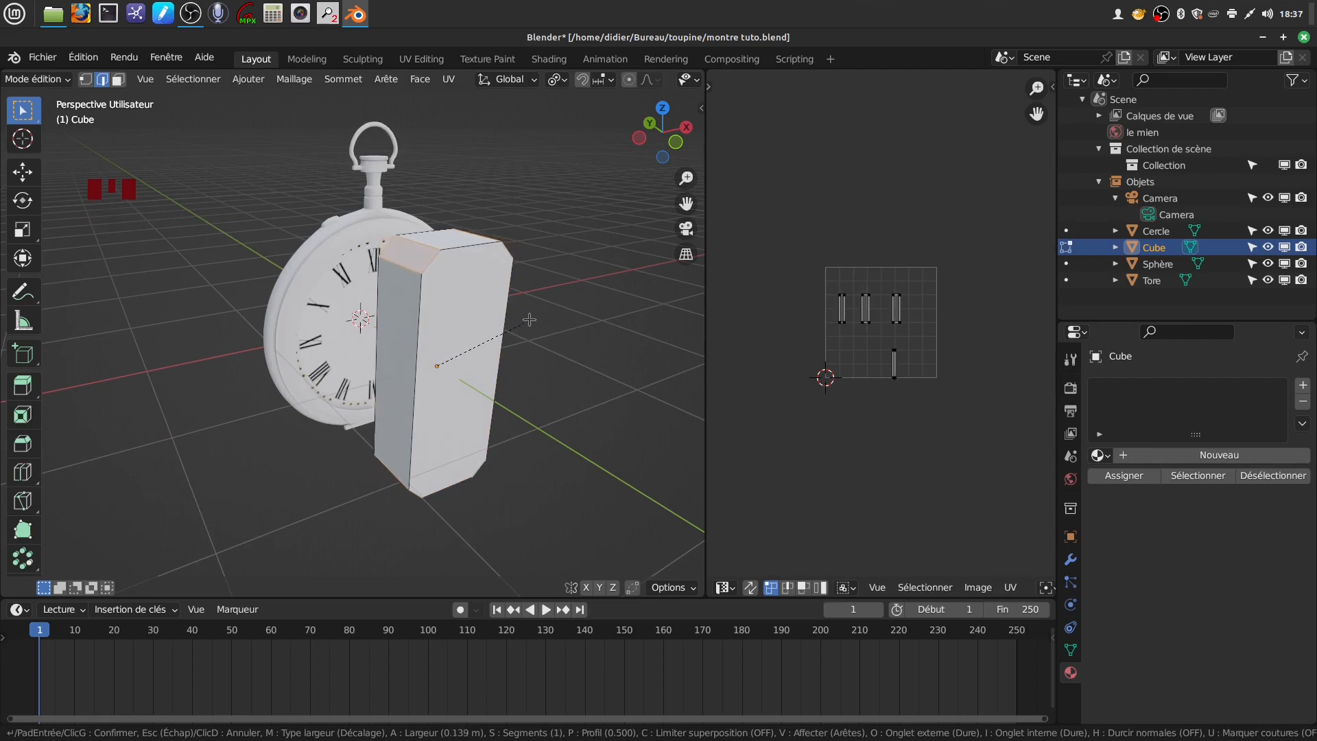
scroll(529, 320, up, 3)
click(529, 320)
middle_drag(505, 290, 456, 312)
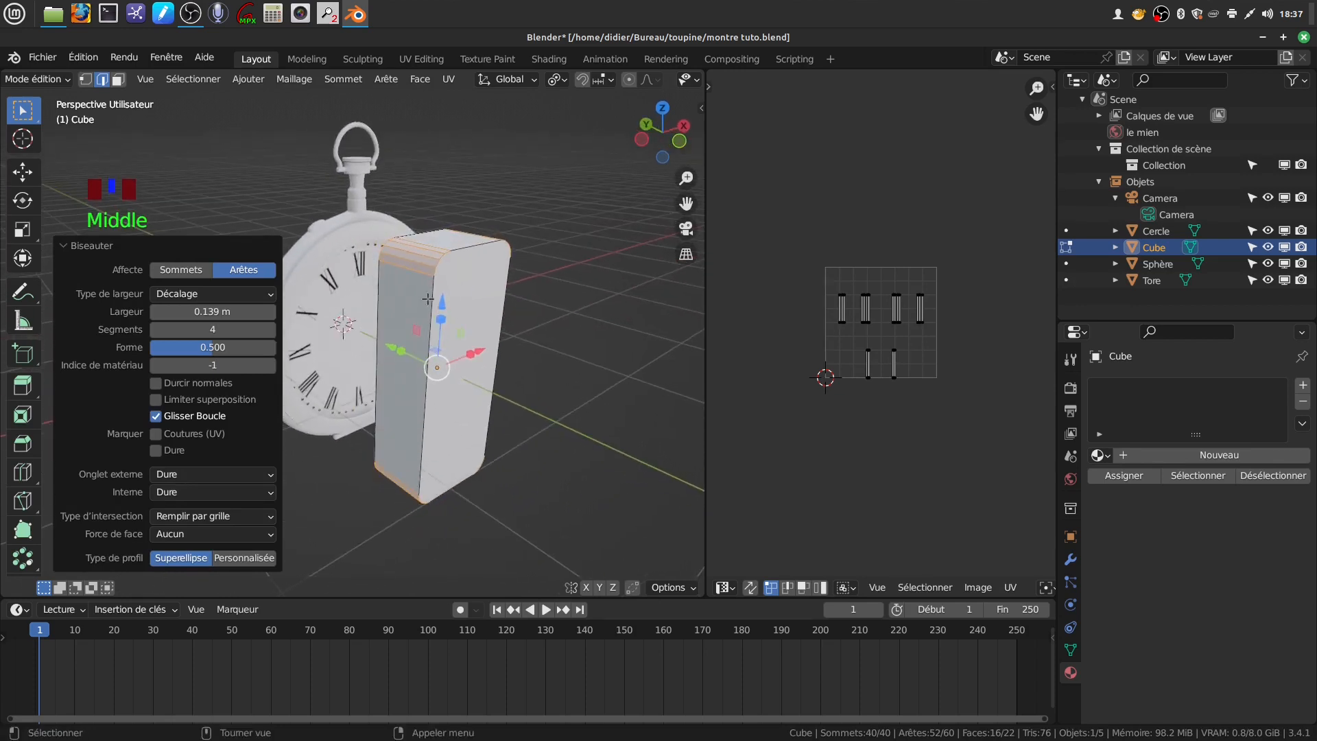
- Select the edge loop around the cube's front face and bevel it 0.0554 m with 4 segments
alt+click(430, 299)
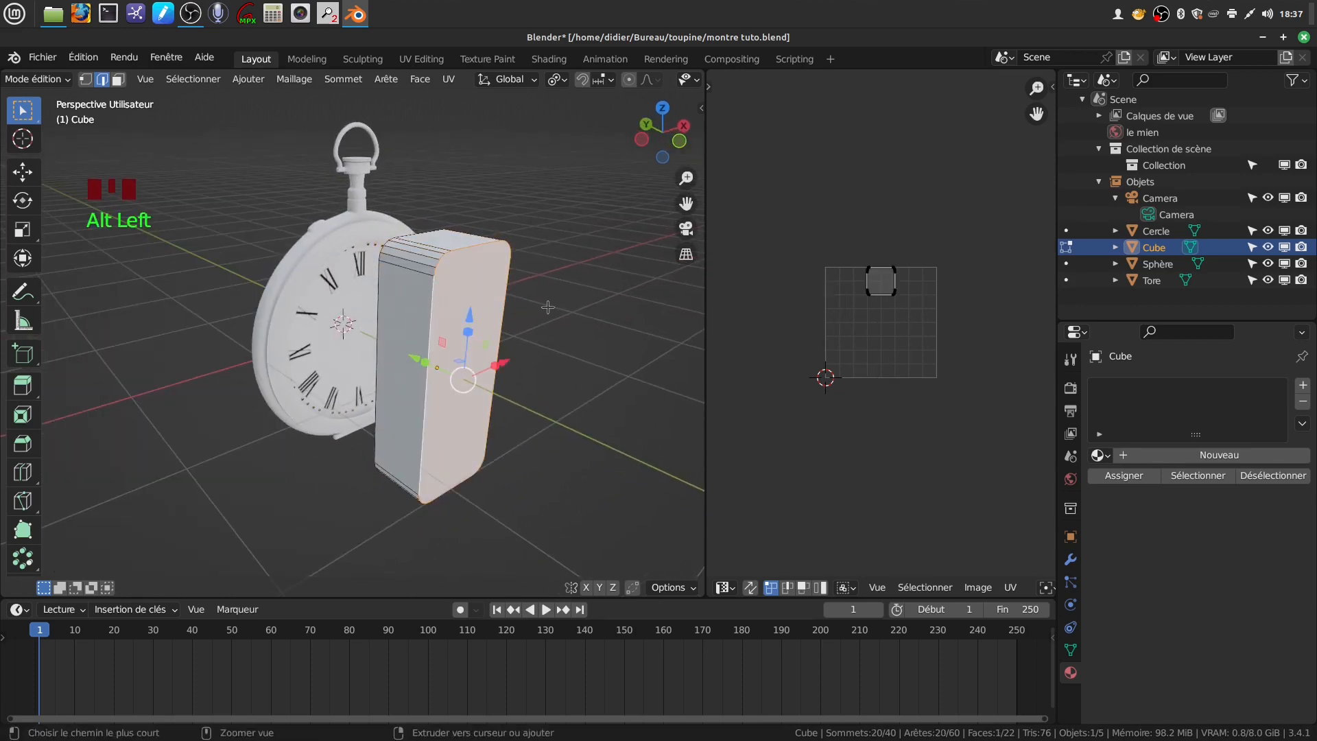
key(ctrl+b)
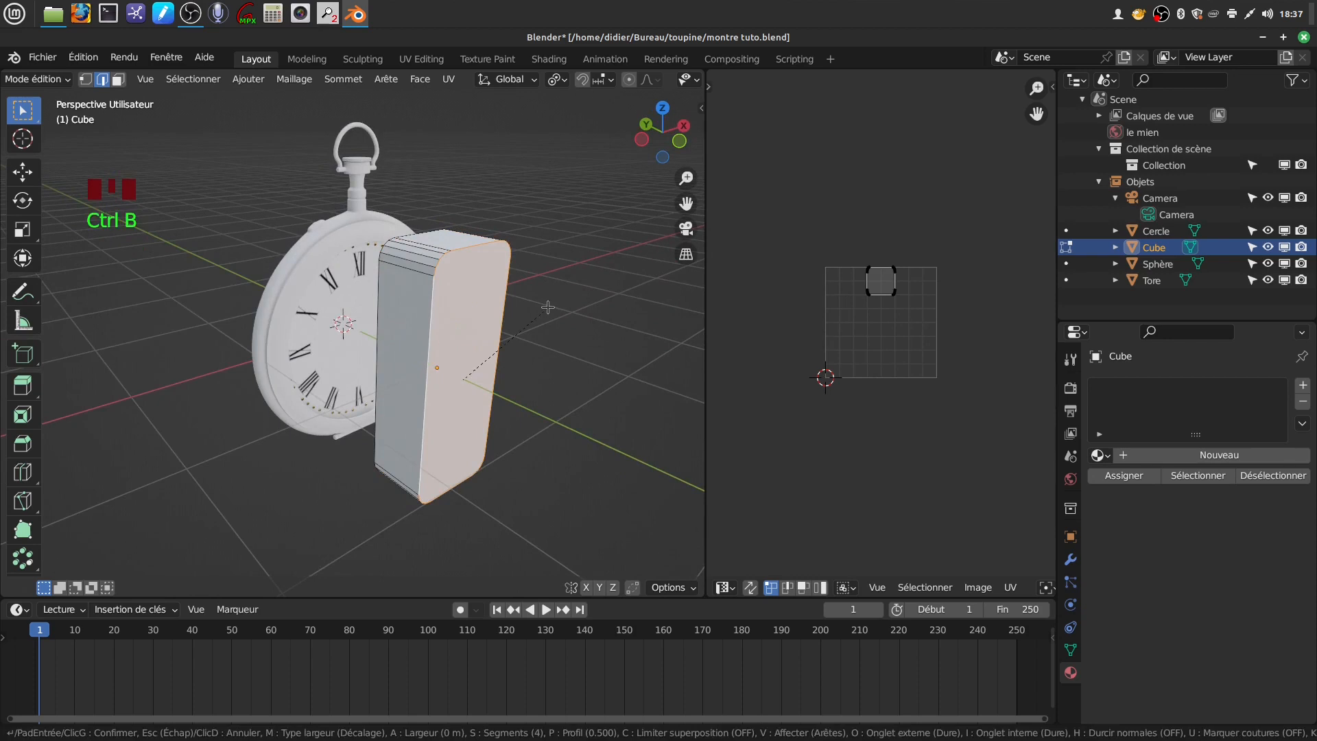
click(554, 297)
middle_drag(473, 293, 609, 292)
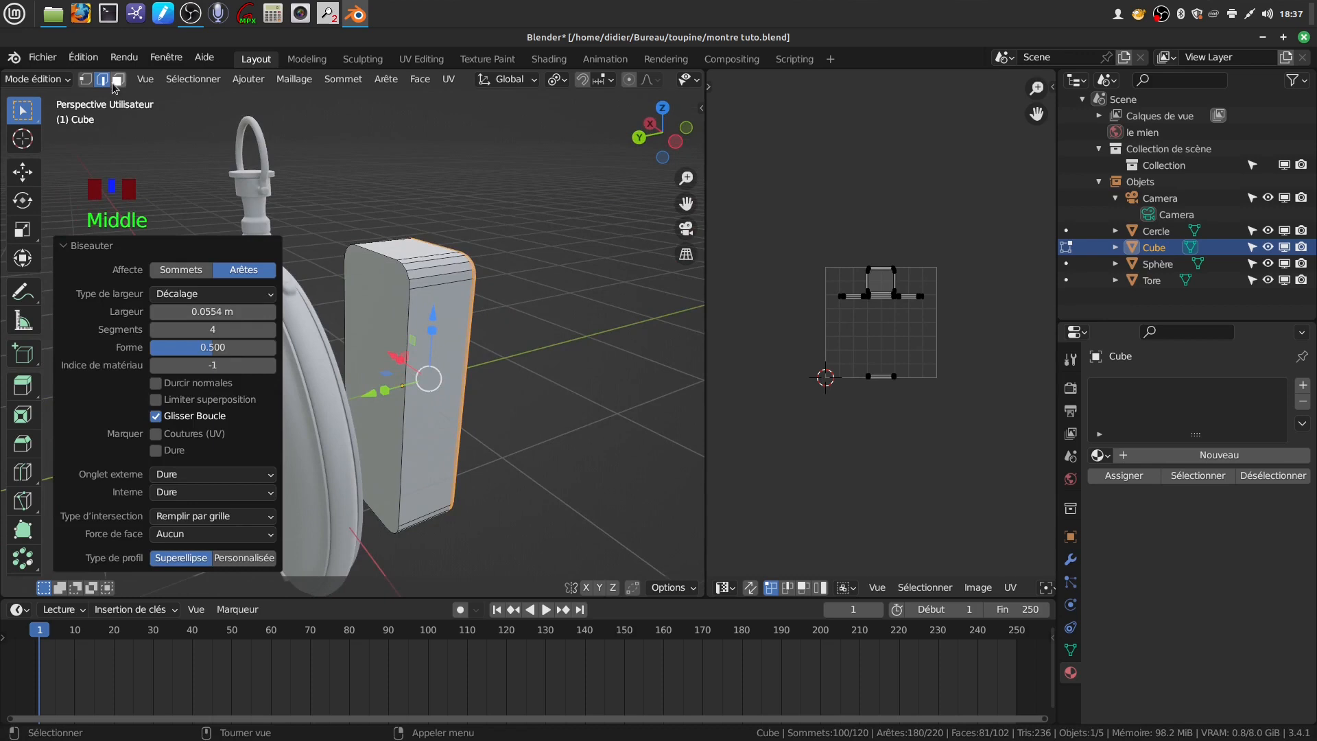
- Delete only the cube's rear face, facing the watch, undoing the first deletion that took too much geometry
click(116, 80)
click(371, 300)
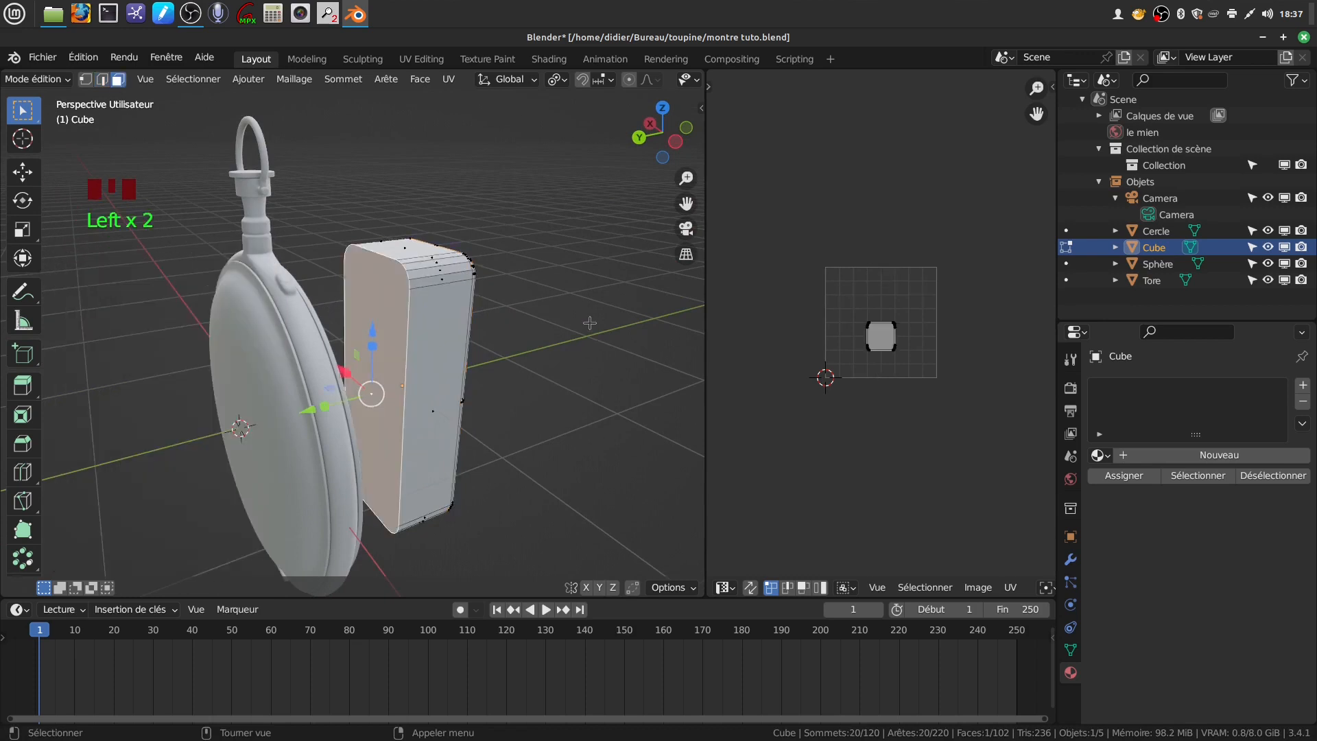
key(x)
click(586, 324)
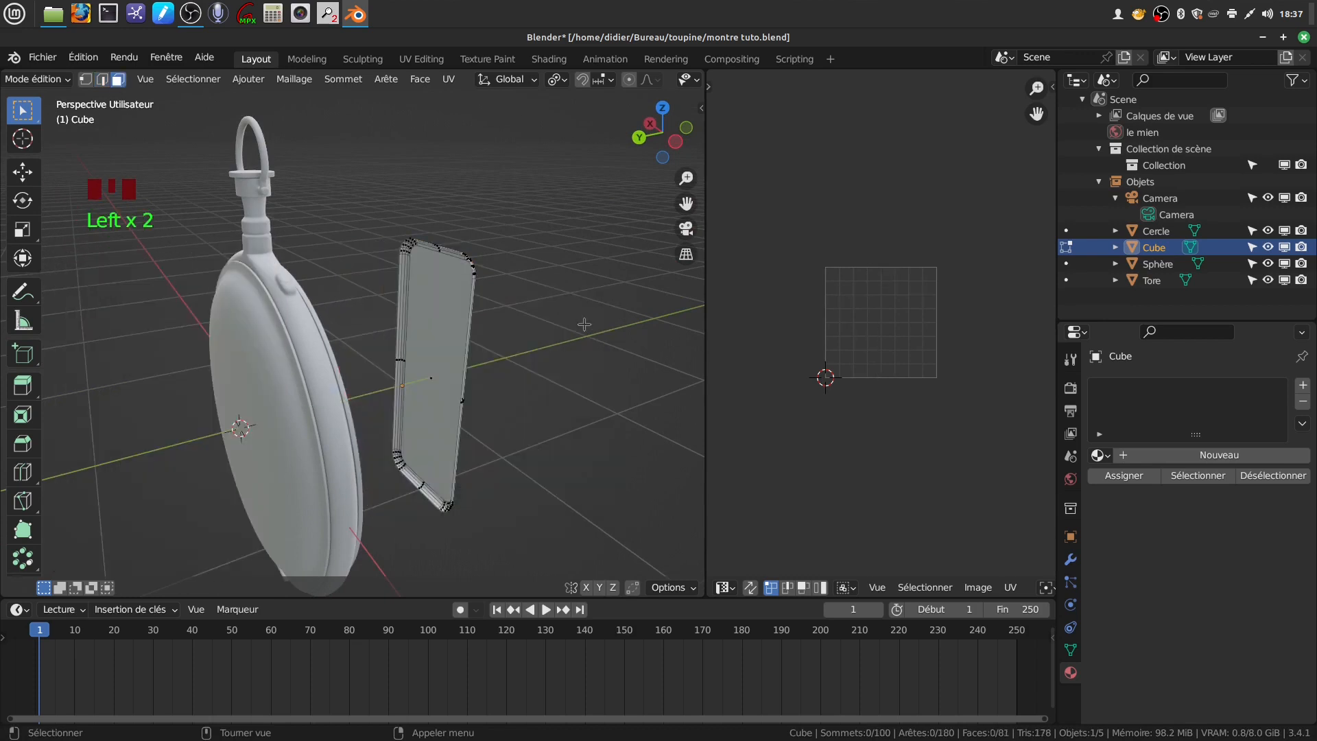
key(ctrl+z)
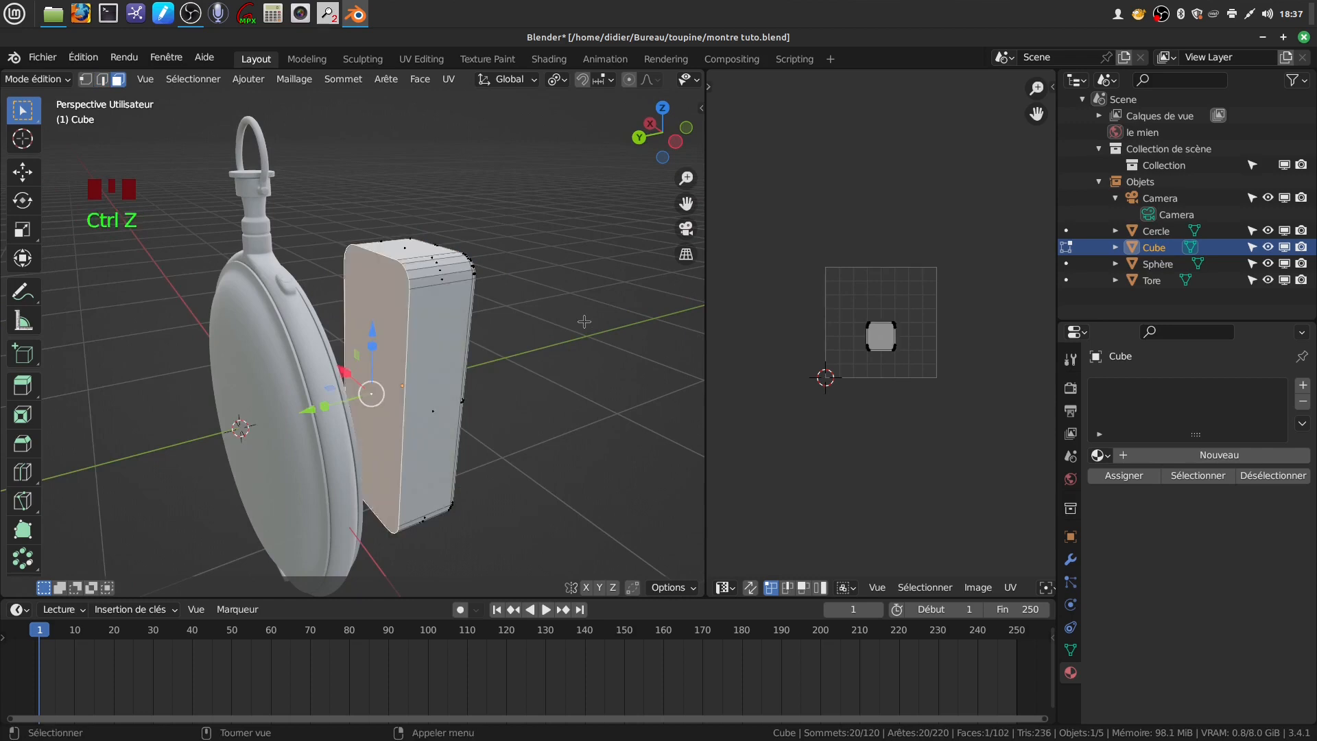
key(x)
click(559, 359)
middle_drag(559, 360, 424, 405)
scroll(460, 380, down, 3)
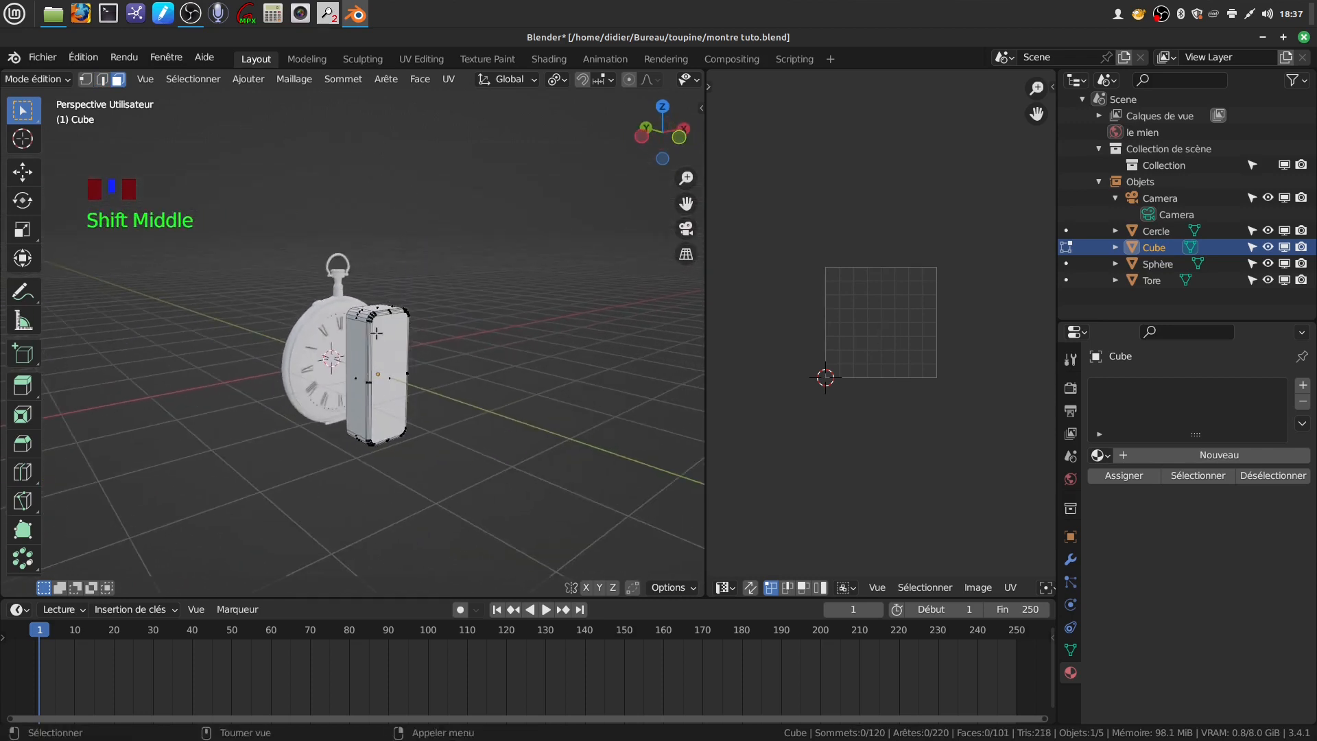
- Return to Object Mode and assign the existing gold material Matériau.001 to the rounded block
key(Tab)
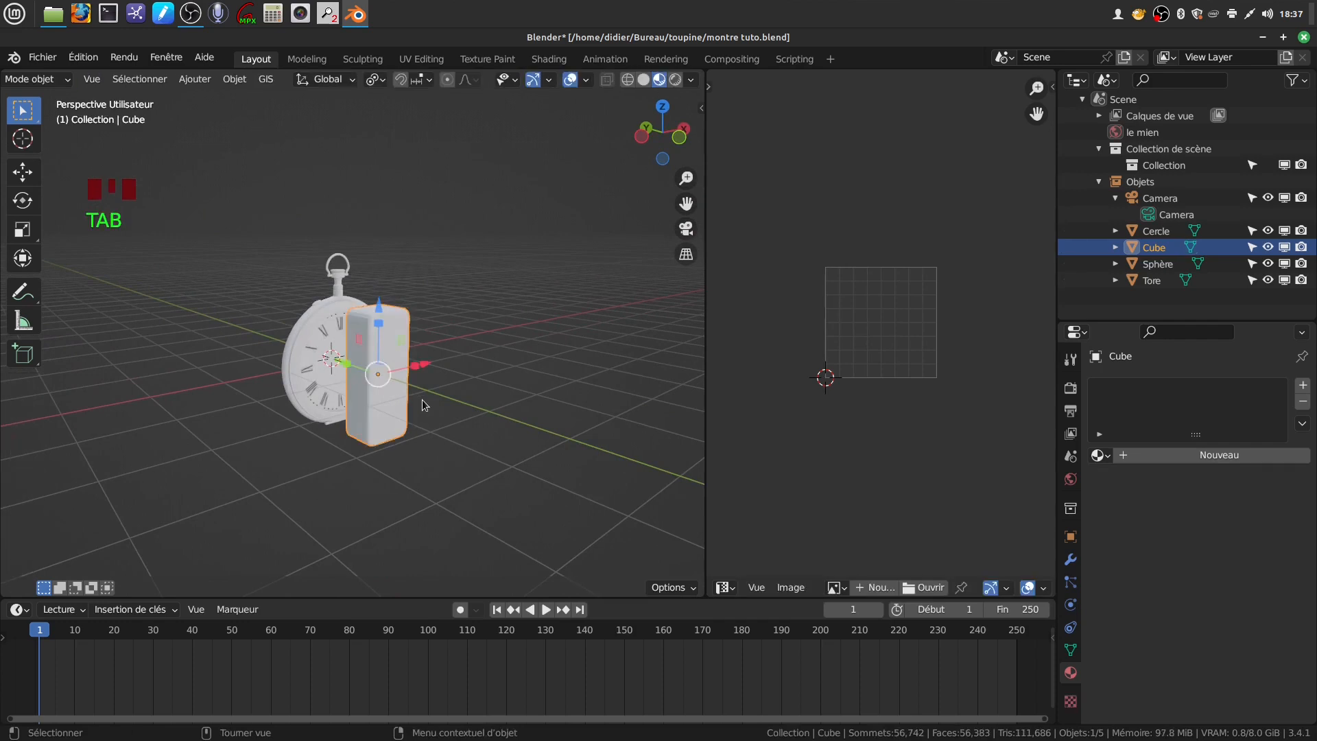
click(1070, 672)
click(1100, 454)
click(1006, 498)
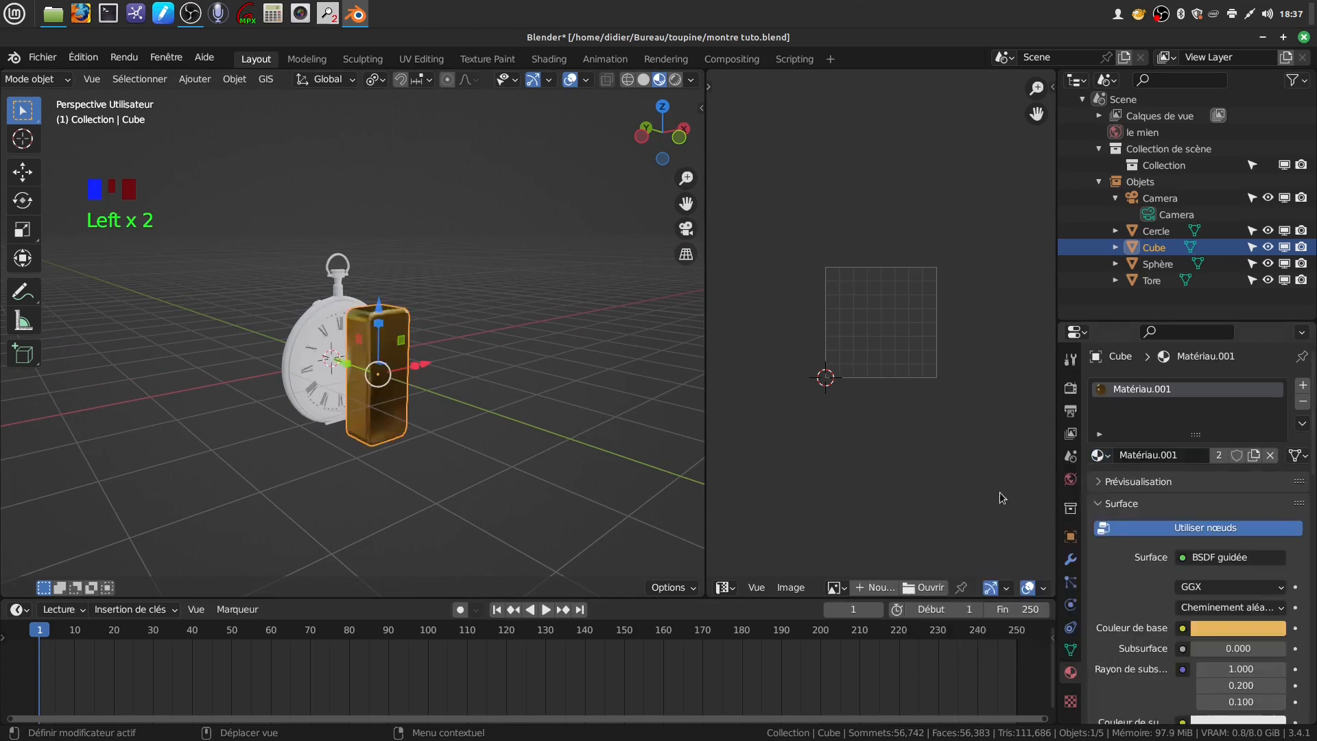
- Scale the gold block uniformly by 0.174 on all axes
scroll(471, 443, up, 4)
middle_drag(471, 443, 414, 372)
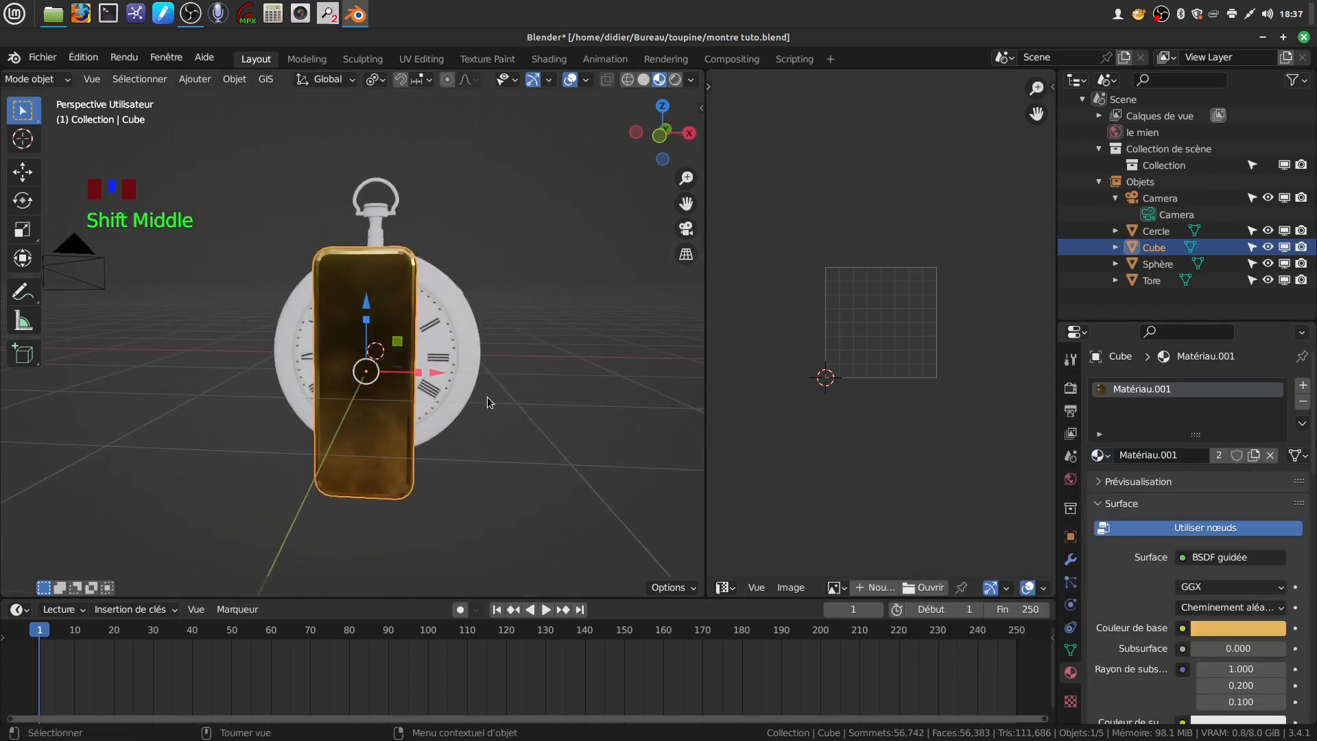
key(s)
click(418, 397)
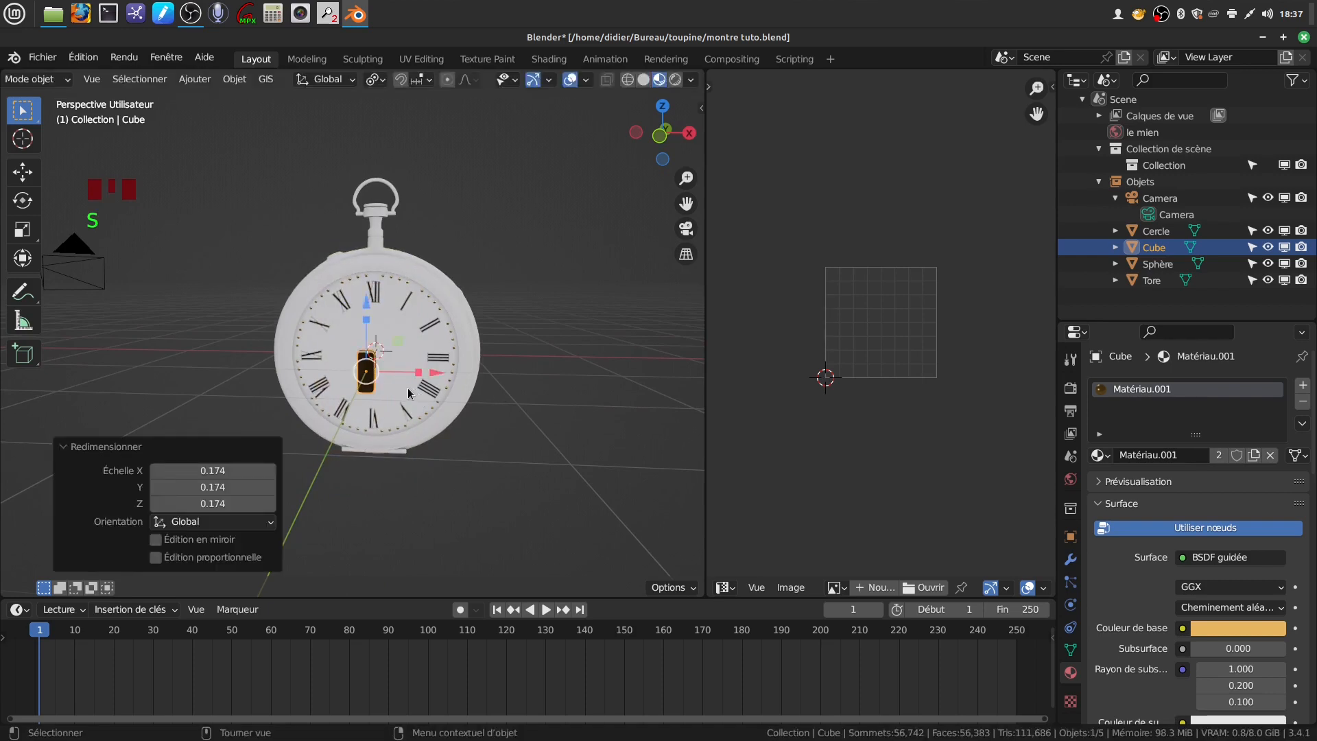
middle_drag(408, 393, 413, 388)
- In the front orthographic view, shrink the gold block further and lower it 0.76074 m along Z to the VI numeral
key(KP_1)
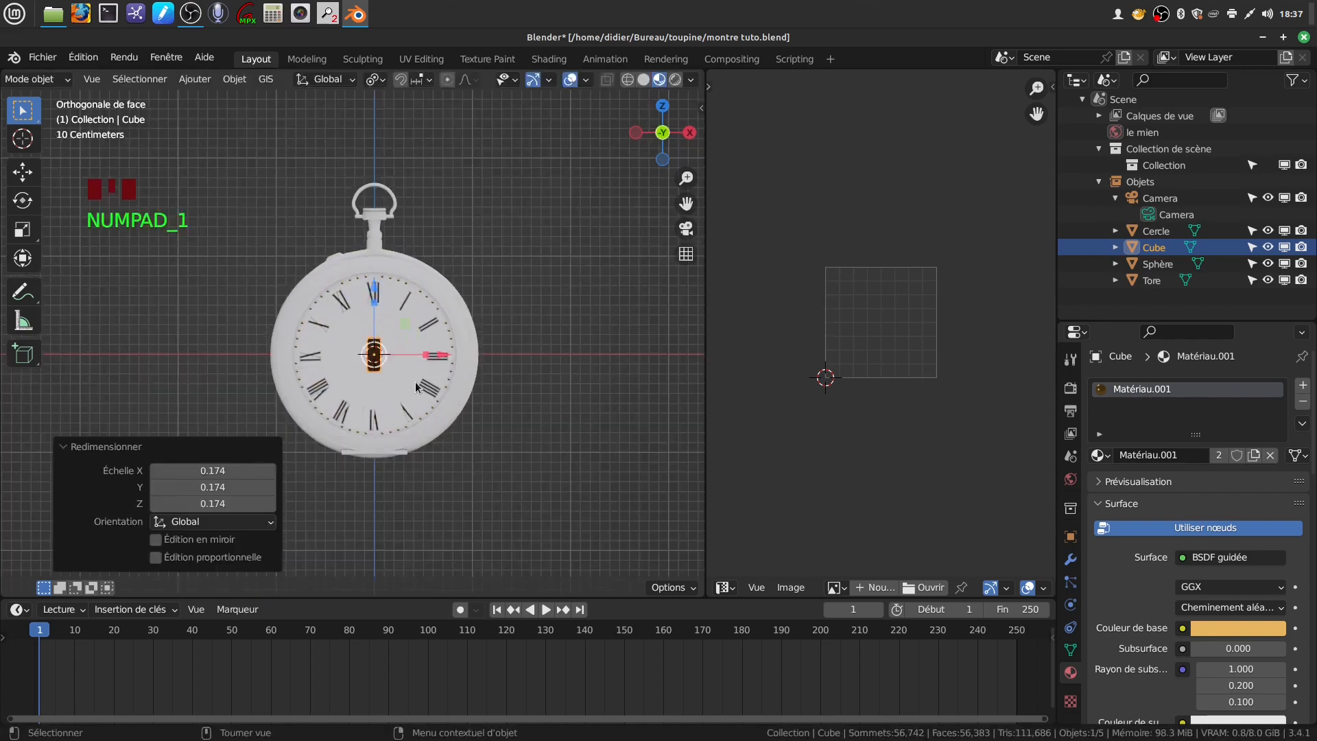
scroll(416, 386, up, 3)
shift+middle_drag(419, 386, 425, 310)
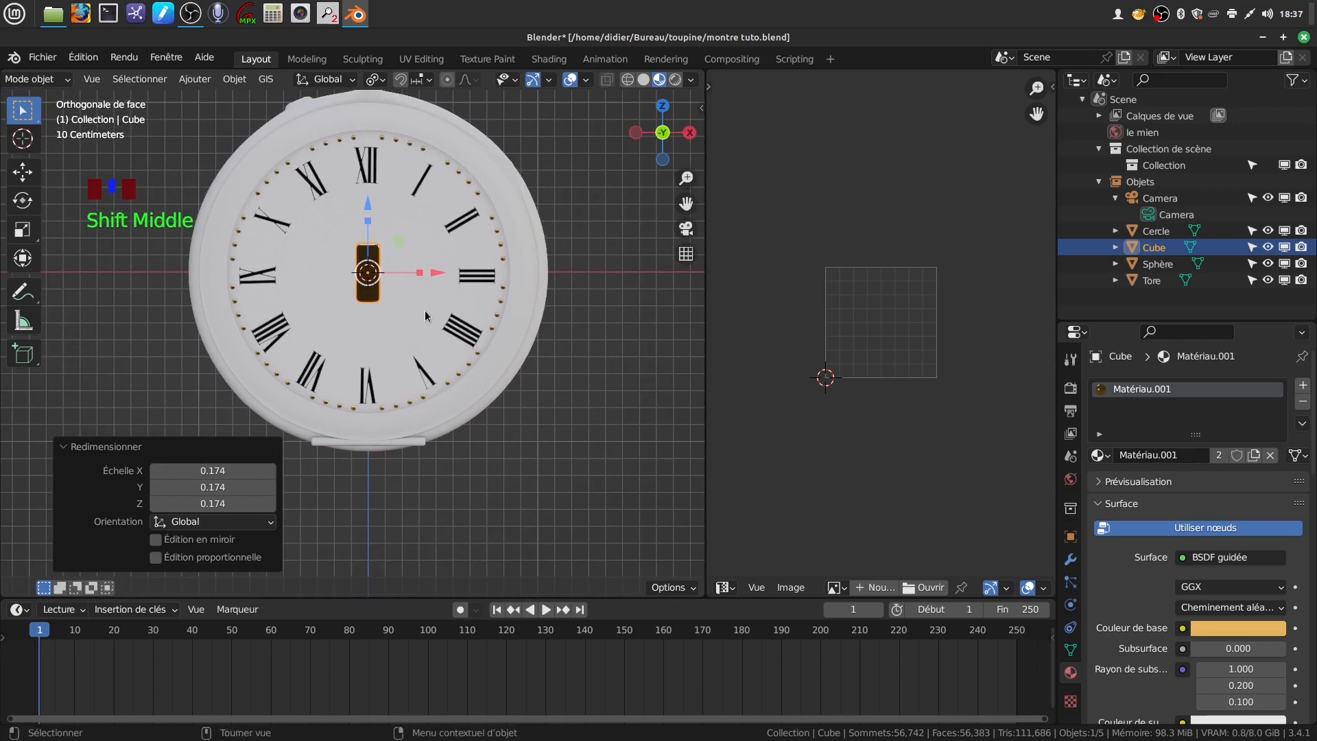
key(s)
click(370, 252)
drag(371, 228, 379, 339)
- Shrink the block to hour-marker size and lower it another 0.046835 m along Z into the gap in the minute-marker ring
scroll(378, 339, up, 4)
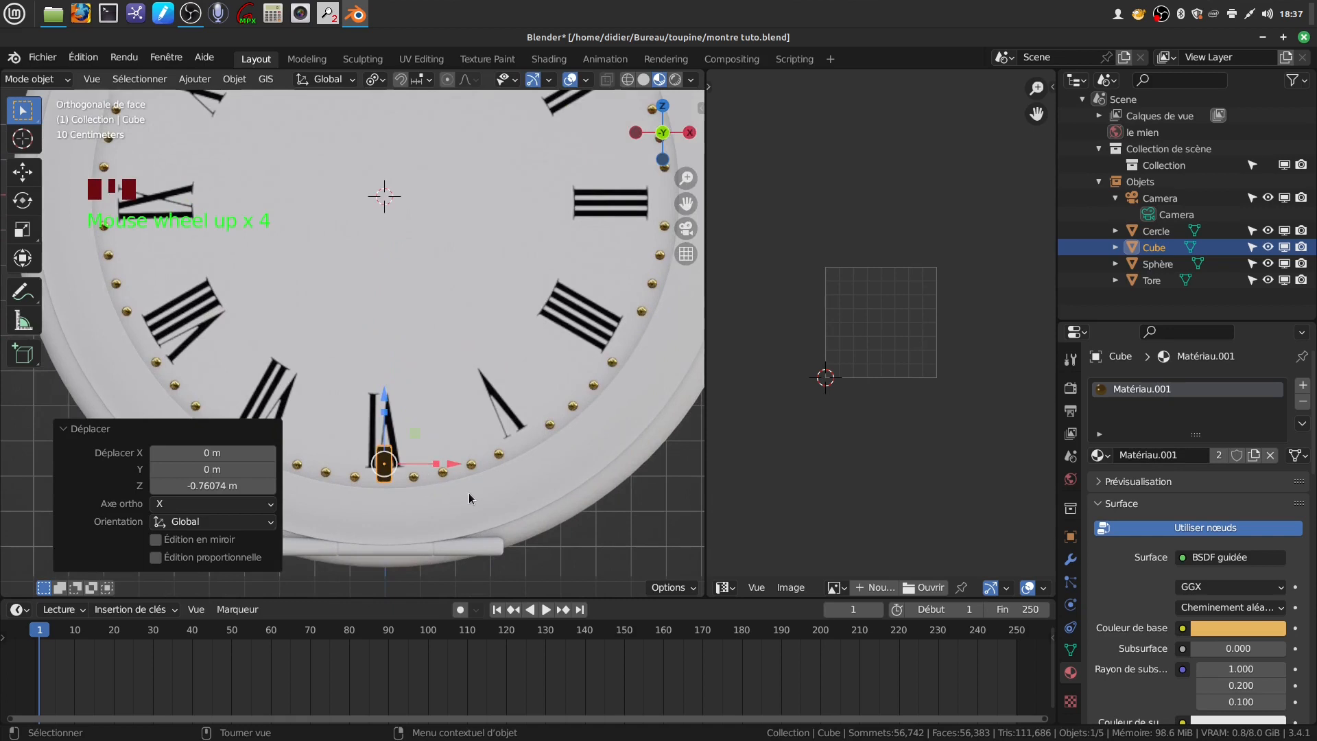
key(s)
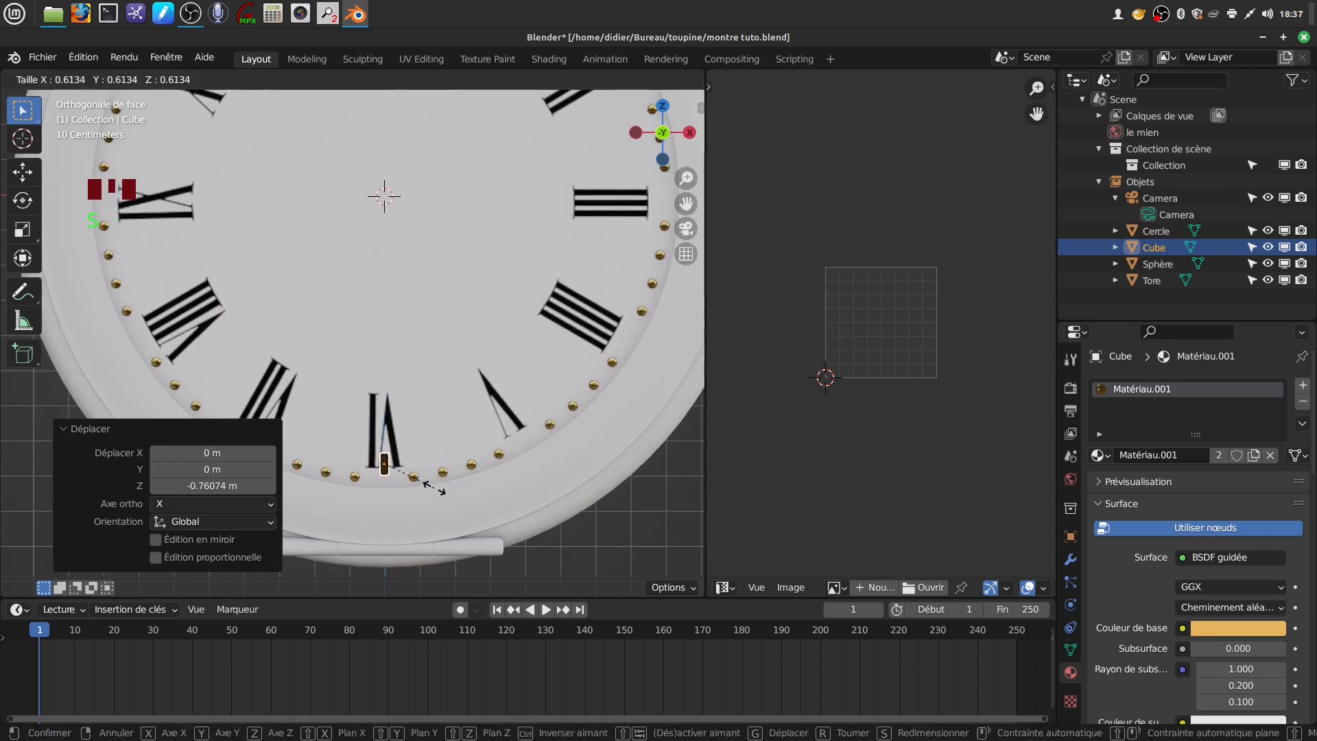
click(391, 411)
drag(382, 395, 381, 411)
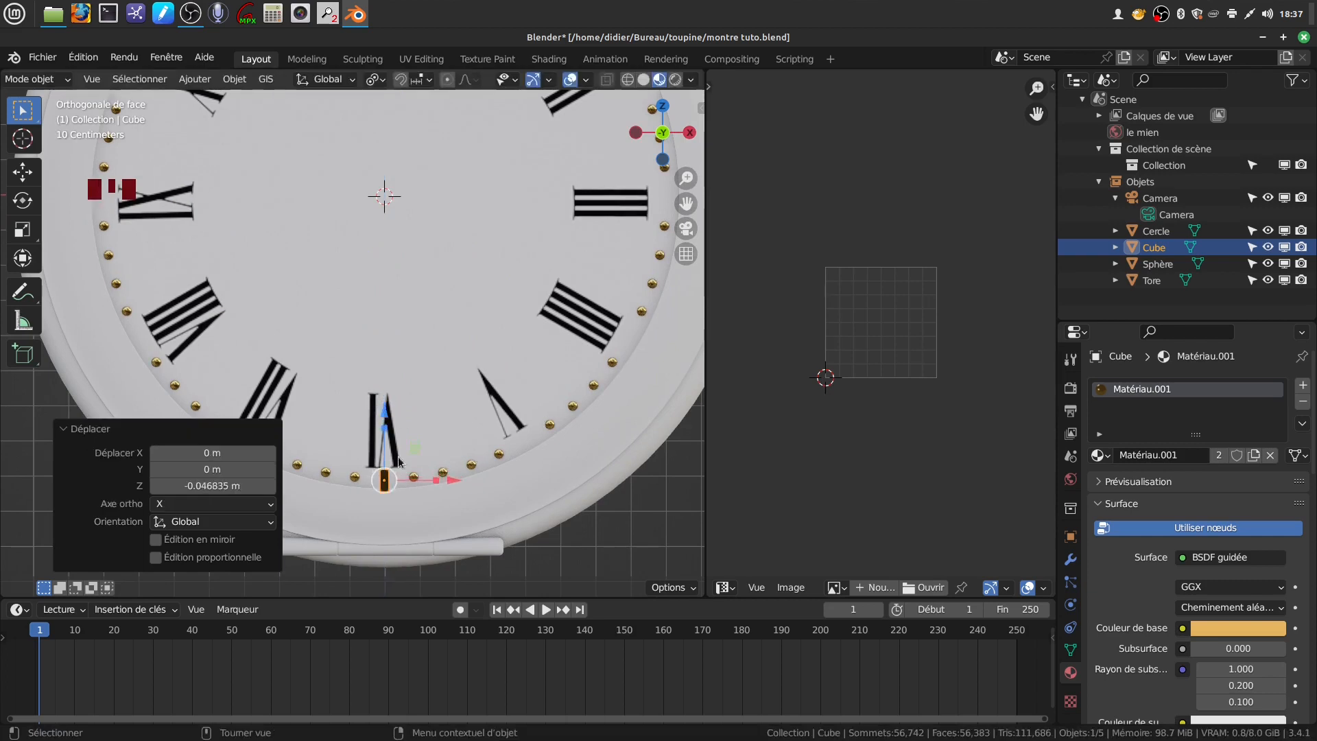
- Move the gold block 0.6949 m along Y towards the dial
middle_drag(433, 409, 382, 411)
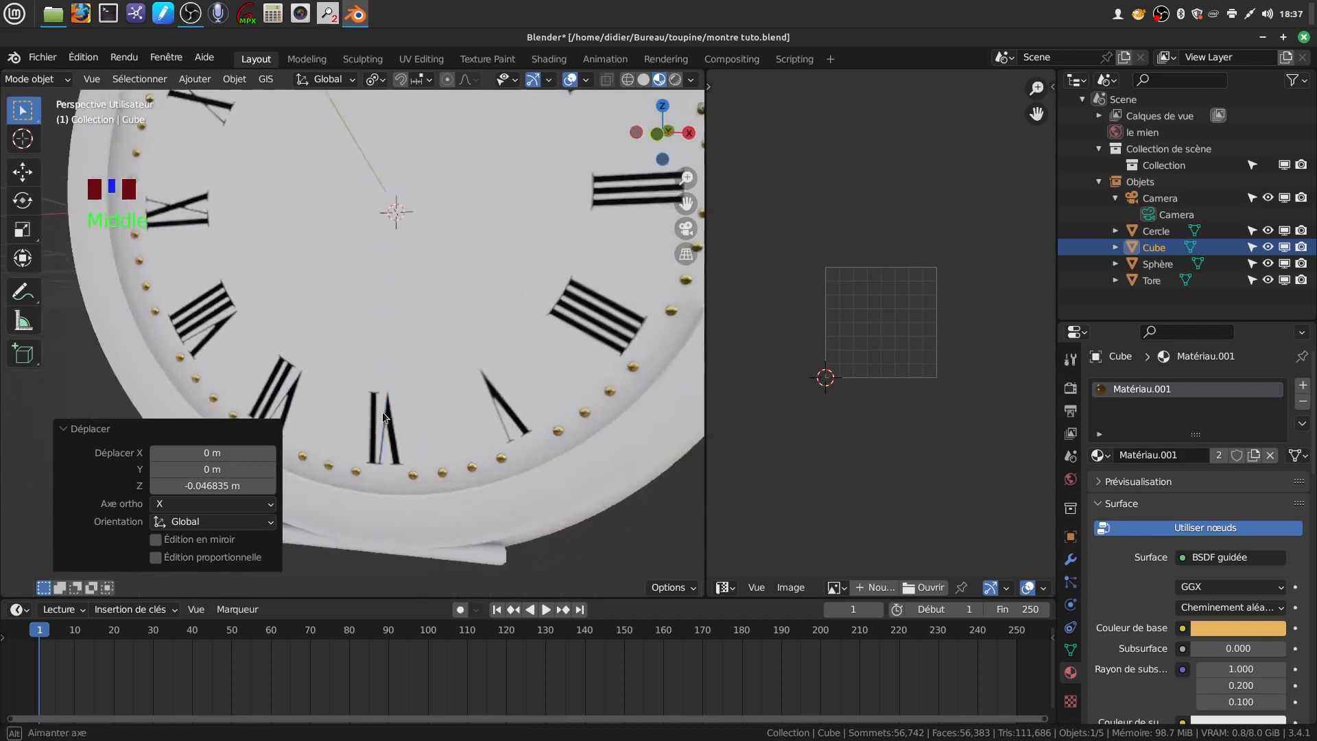
scroll(381, 411, down, 6)
drag(331, 398, 385, 433)
scroll(386, 433, up, 4)
shift+middle_drag(385, 433, 377, 406)
scroll(397, 362, up, 4)
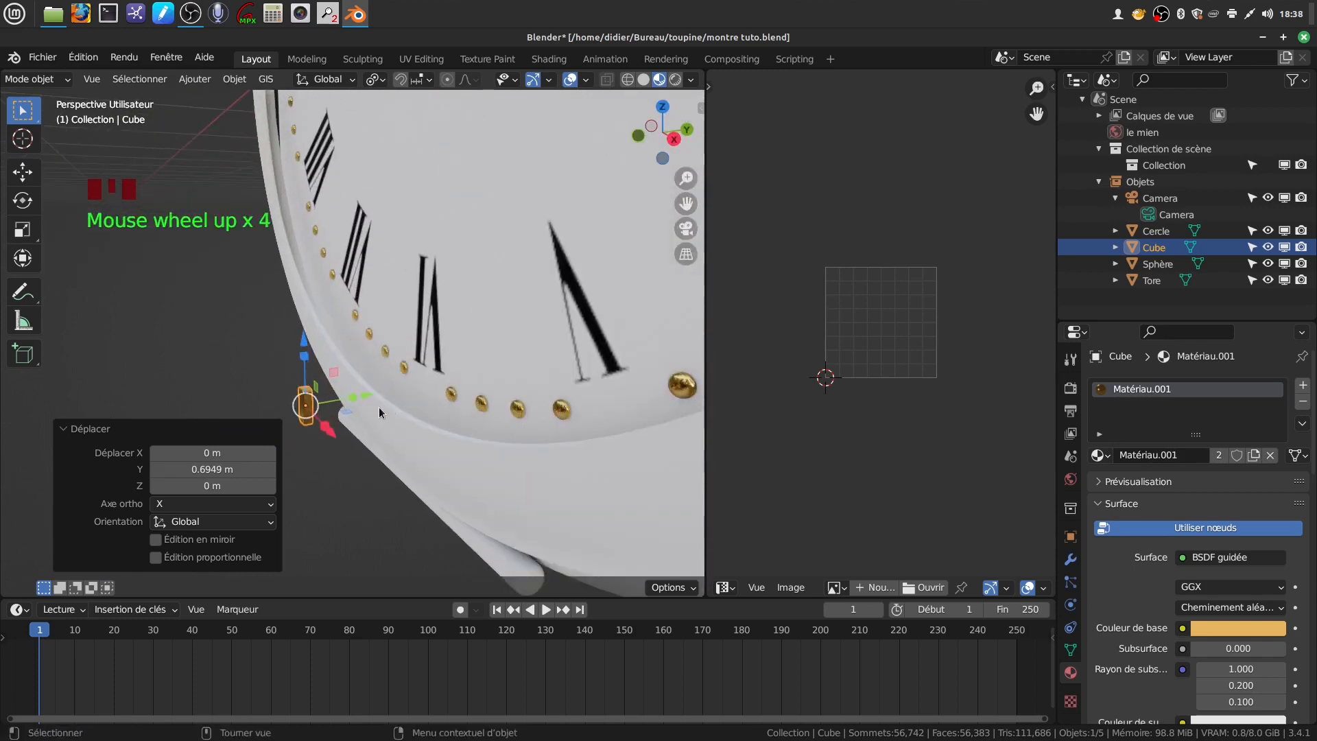
- Seat the block against the dial by moving it 0.24494 m along Y and then a further 0.009255 m
drag(363, 395, 484, 380)
scroll(484, 380, up, 3)
mouse_move(485, 380)
shift+middle_down()
mouse_move(347, 274)
mouse_move(472, 396)
shift+middle_up()
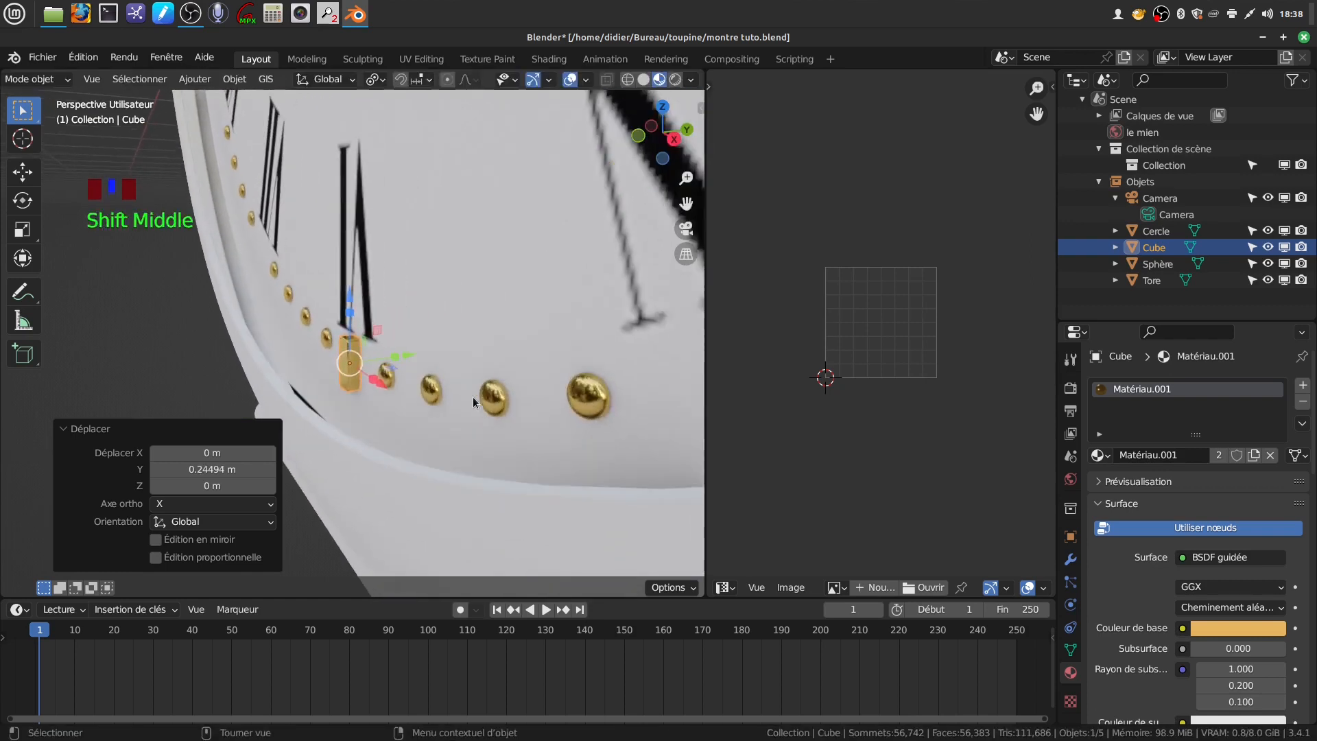
scroll(434, 364, up, 3)
drag(399, 364, 414, 361)
scroll(385, 397, down, 1)
scroll(467, 360, down, 3)
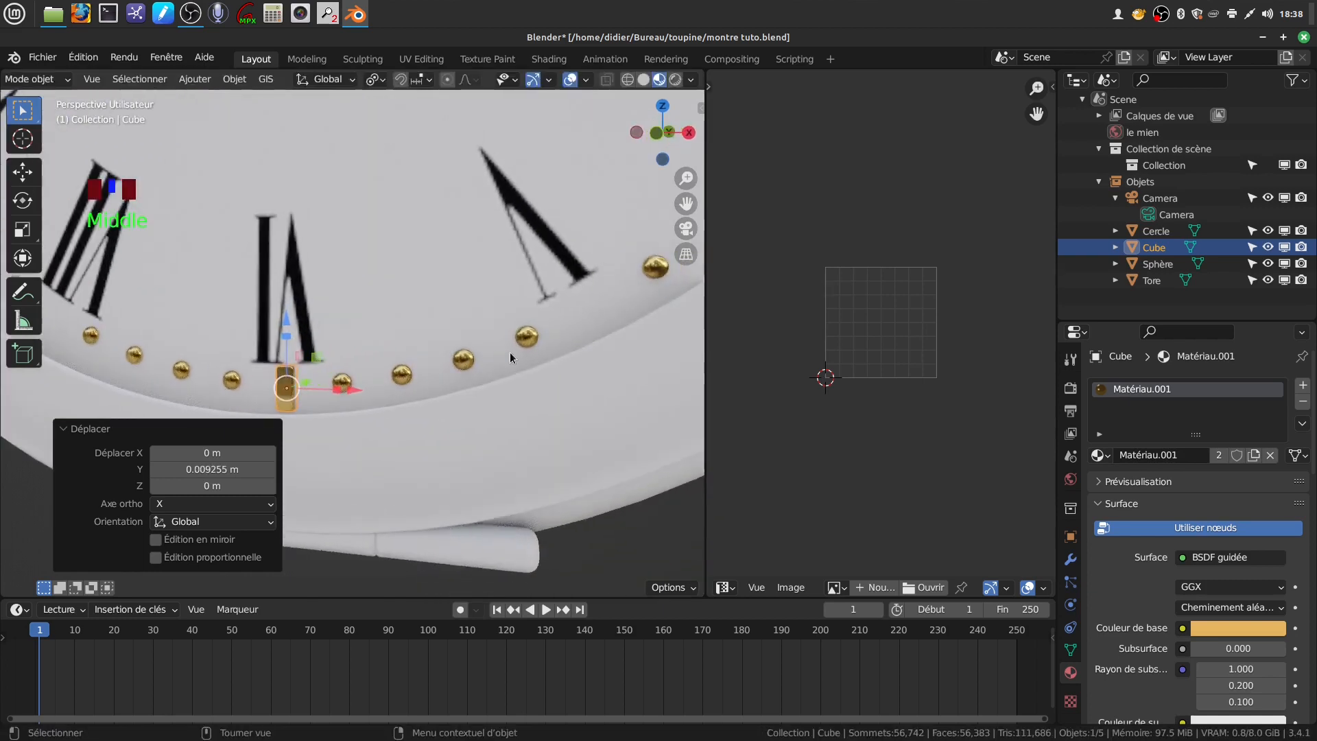
- Check the gold marker's placement below the VI numeral at an angle and in the front orthographic view
middle_drag(471, 353, 516, 364)
scroll(500, 351, down, 2)
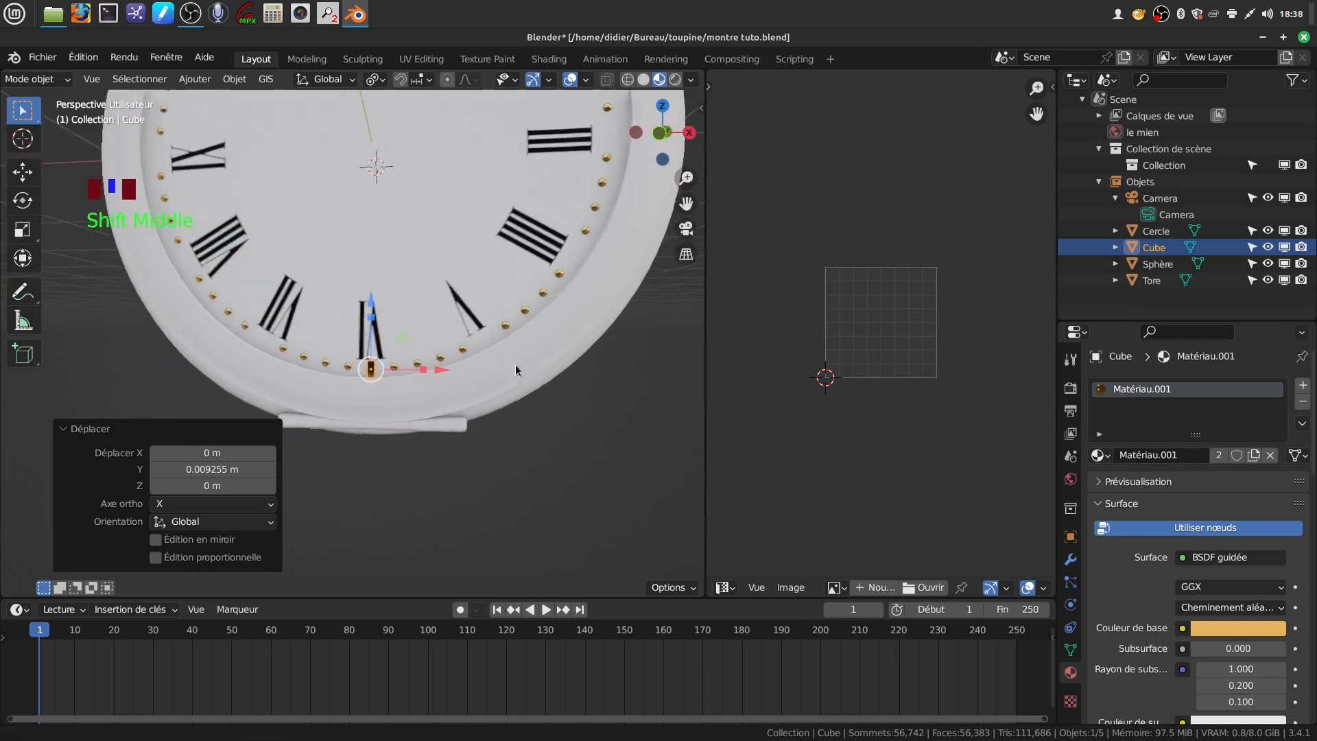
scroll(513, 362, down, 2)
key(KP_1)
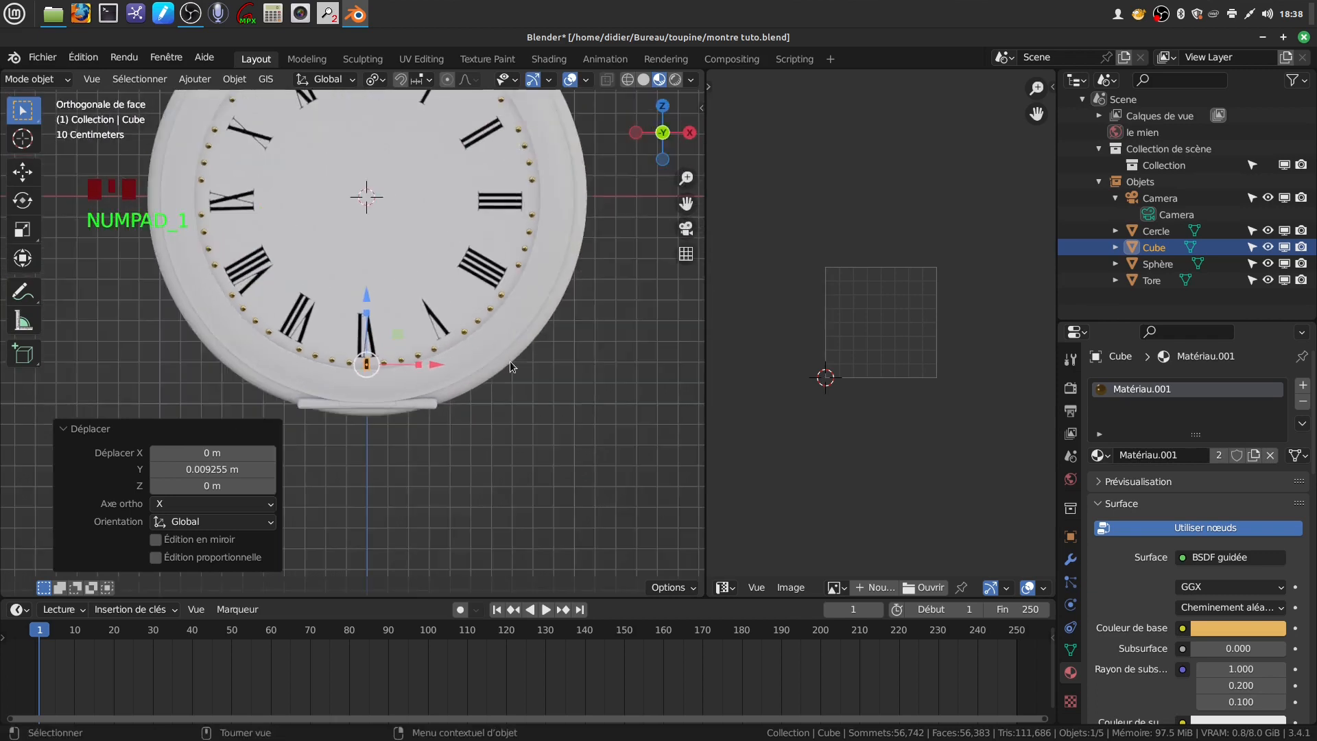
scroll(509, 361, up, 3)
scroll(525, 418, down, 3)
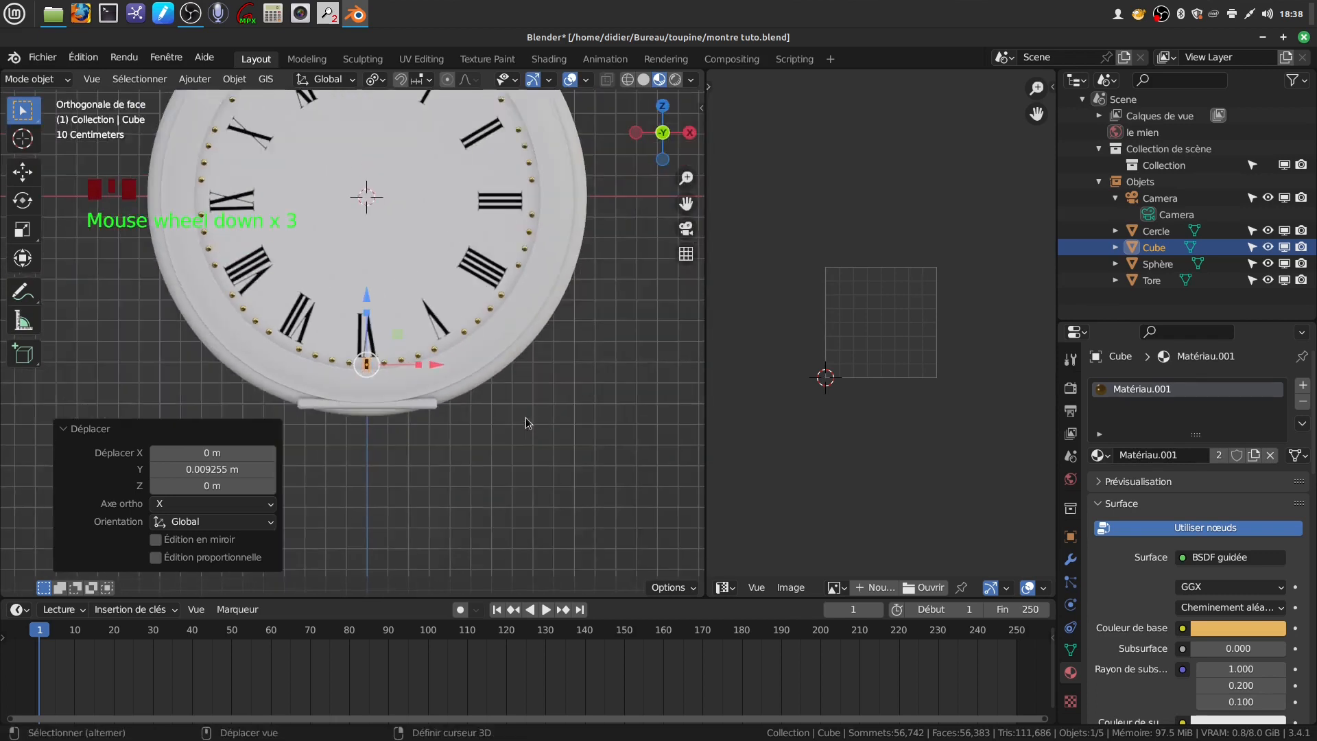
shift+middle_drag(508, 410, 506, 417)
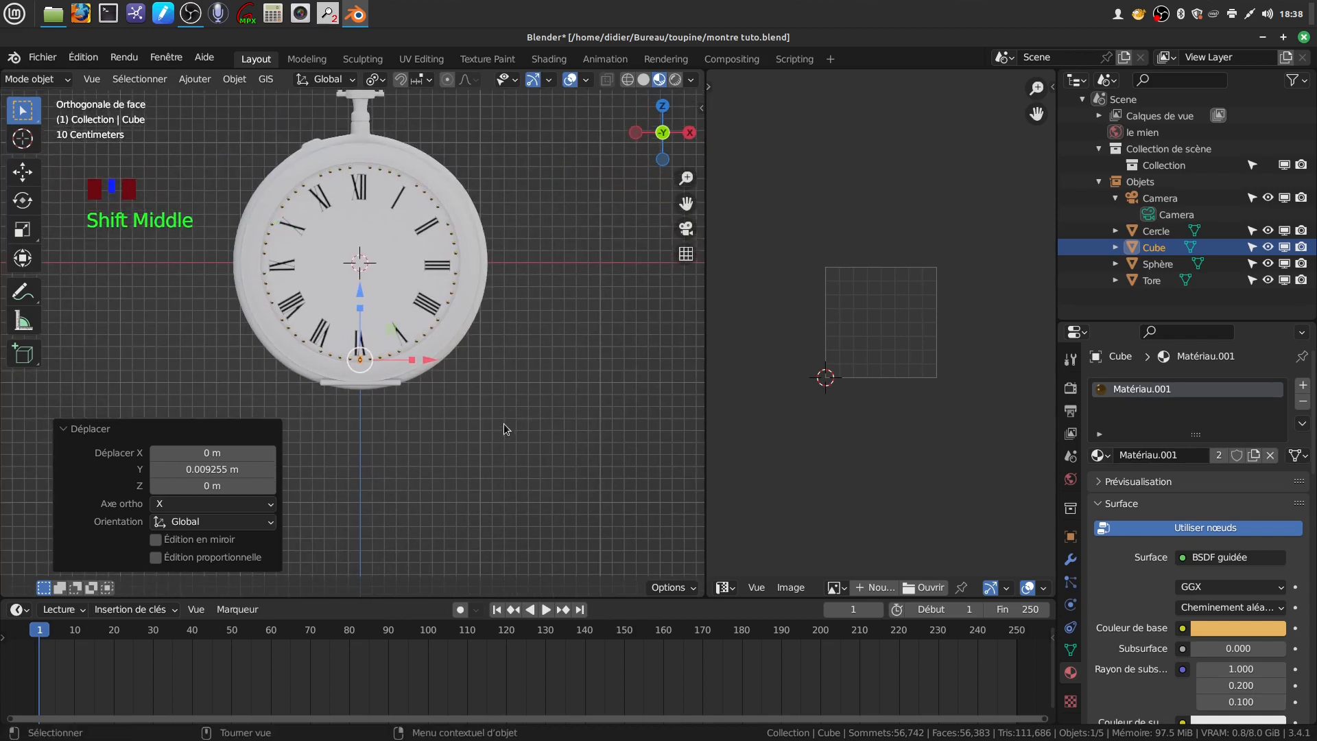
- Apply all transformations to the gold hour marker and set its origin to the 3D cursor at the dial's centre
key(ctrl+a)
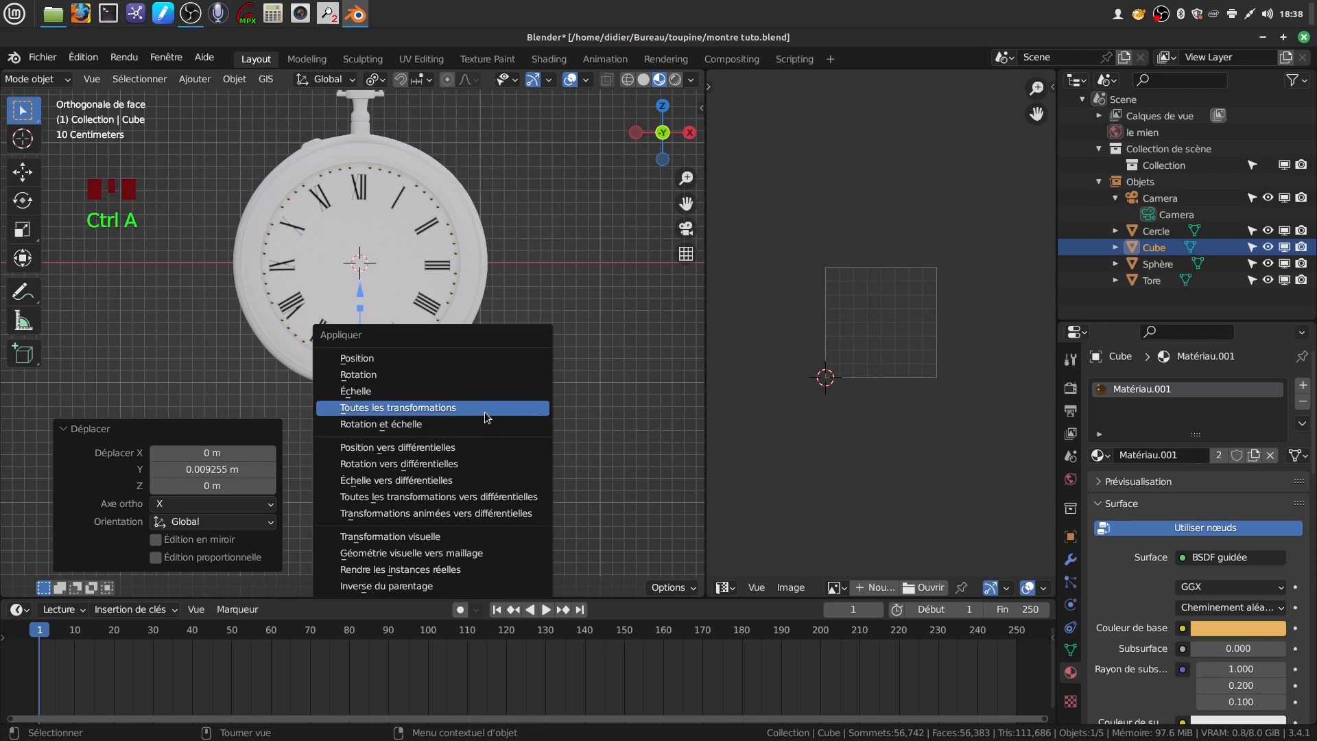
click(486, 408)
click(235, 79)
mouse_move(252, 103)
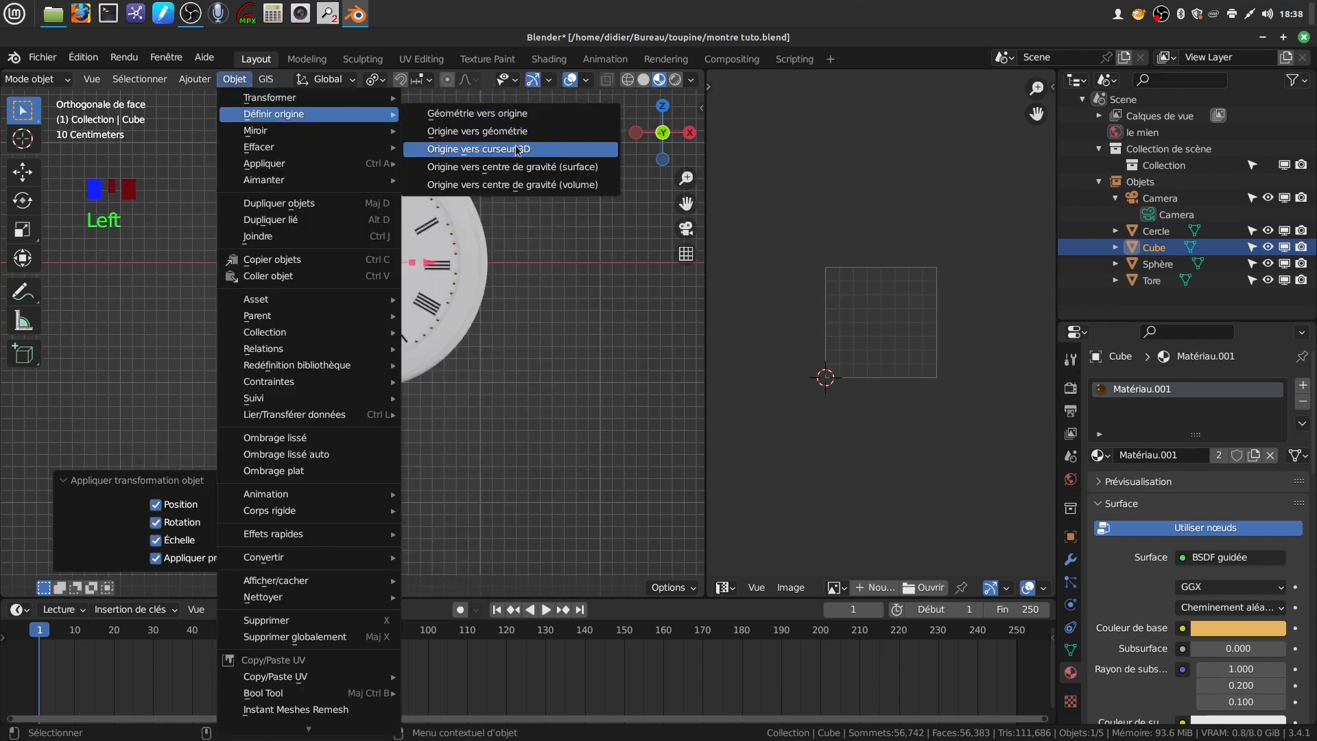
click(517, 150)
- Spin the whole marker mesh around the Y axis with 12 steps over 360° as separate copies around the dial
scroll(495, 438, up, 4)
scroll(483, 411, down, 2)
key(Tab)
key(a)
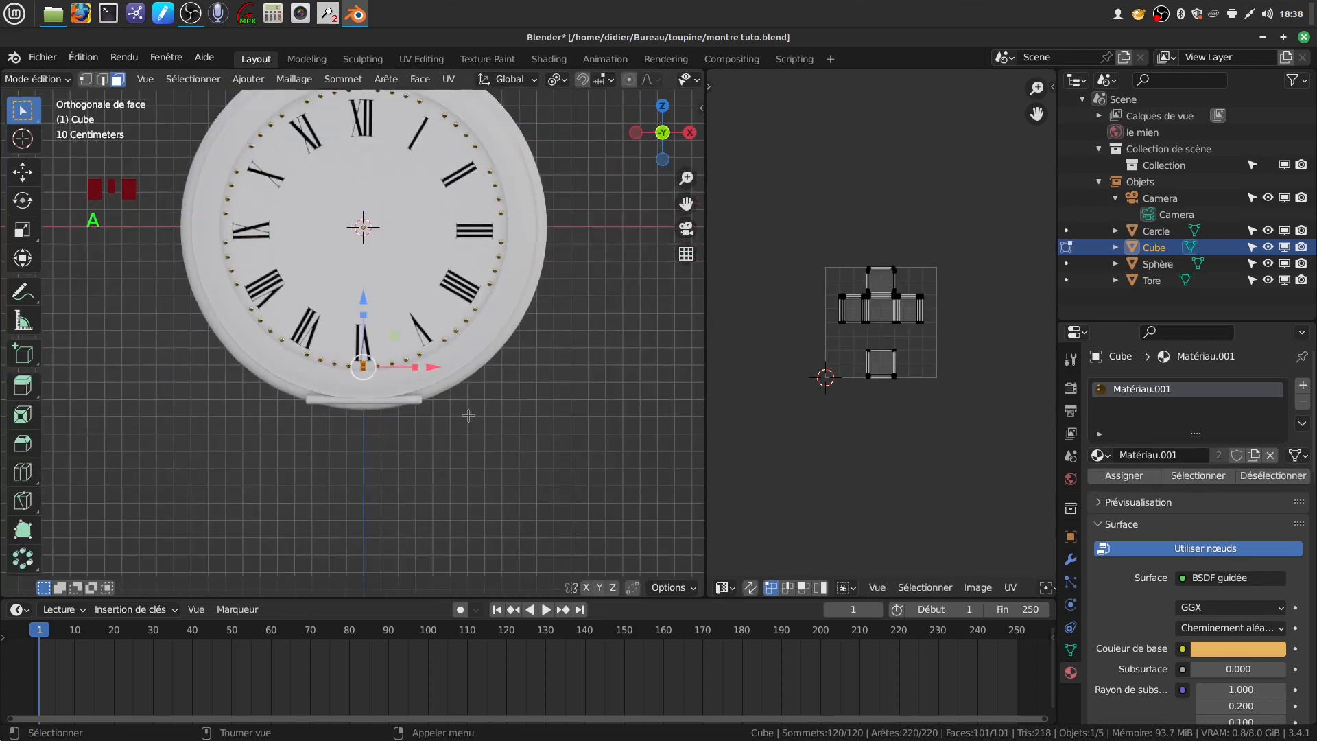
scroll(480, 415, down, 3)
shift+middle_drag(517, 393, 450, 286)
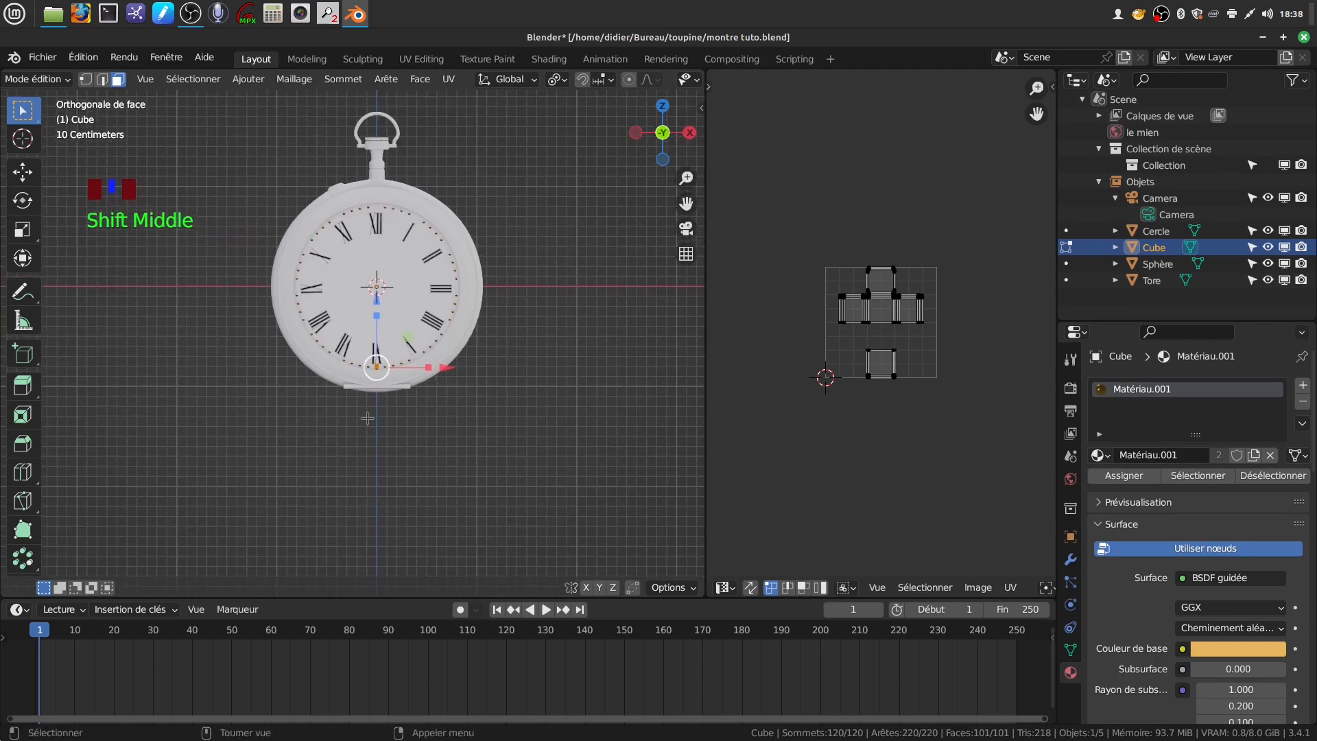
drag(23, 559, 127, 598)
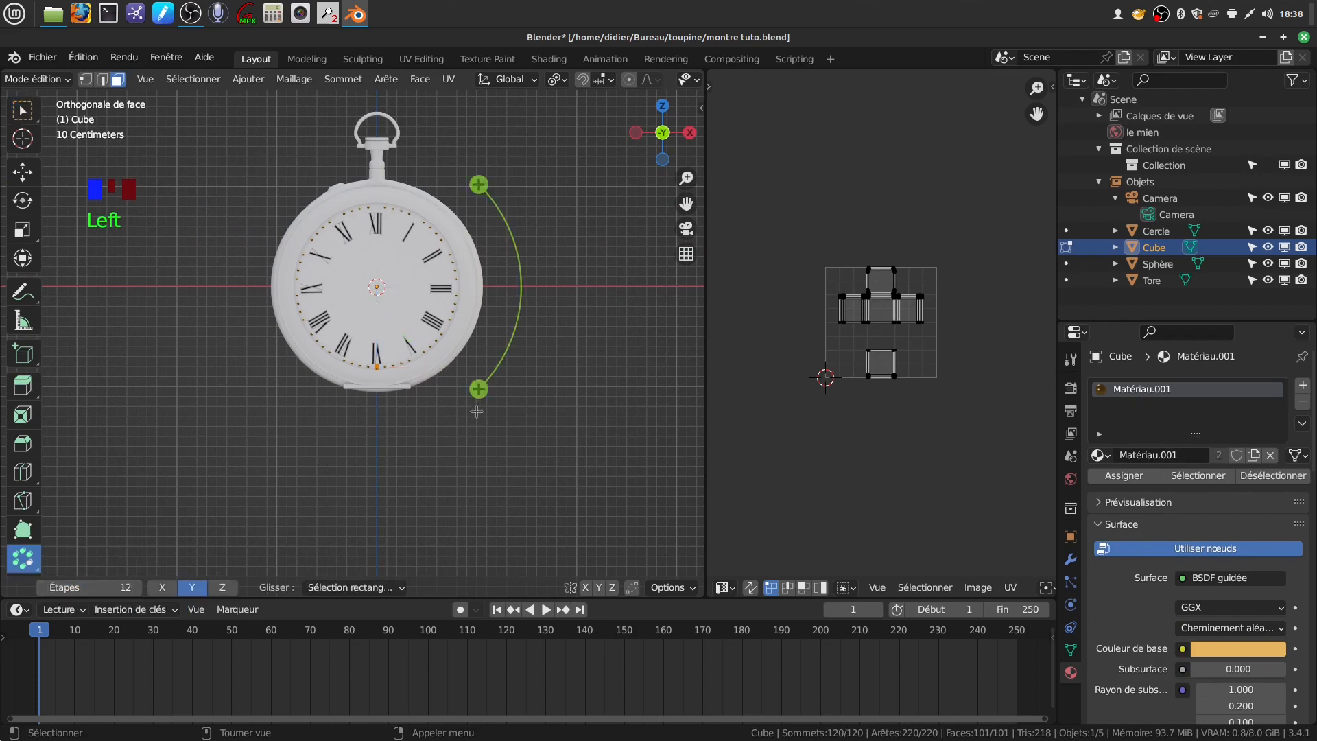
click(478, 388)
double_click(214, 384)
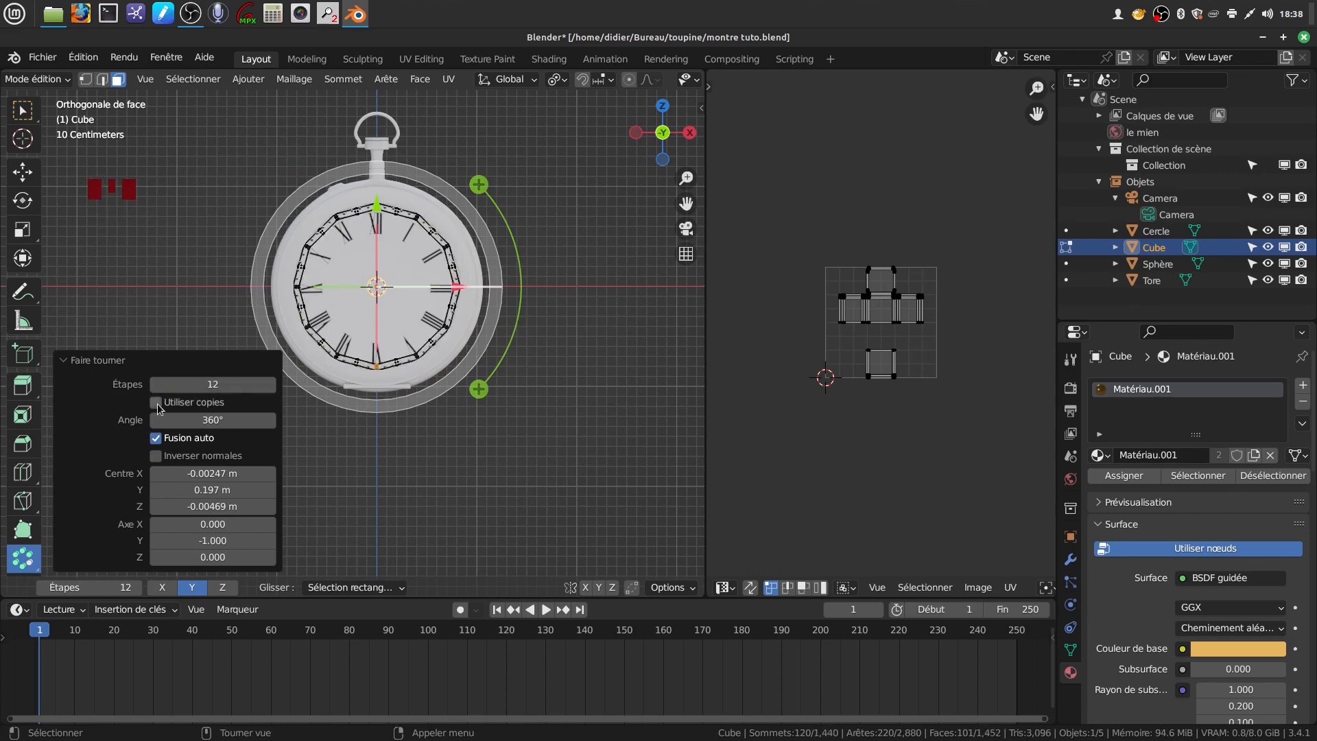
click(159, 406)
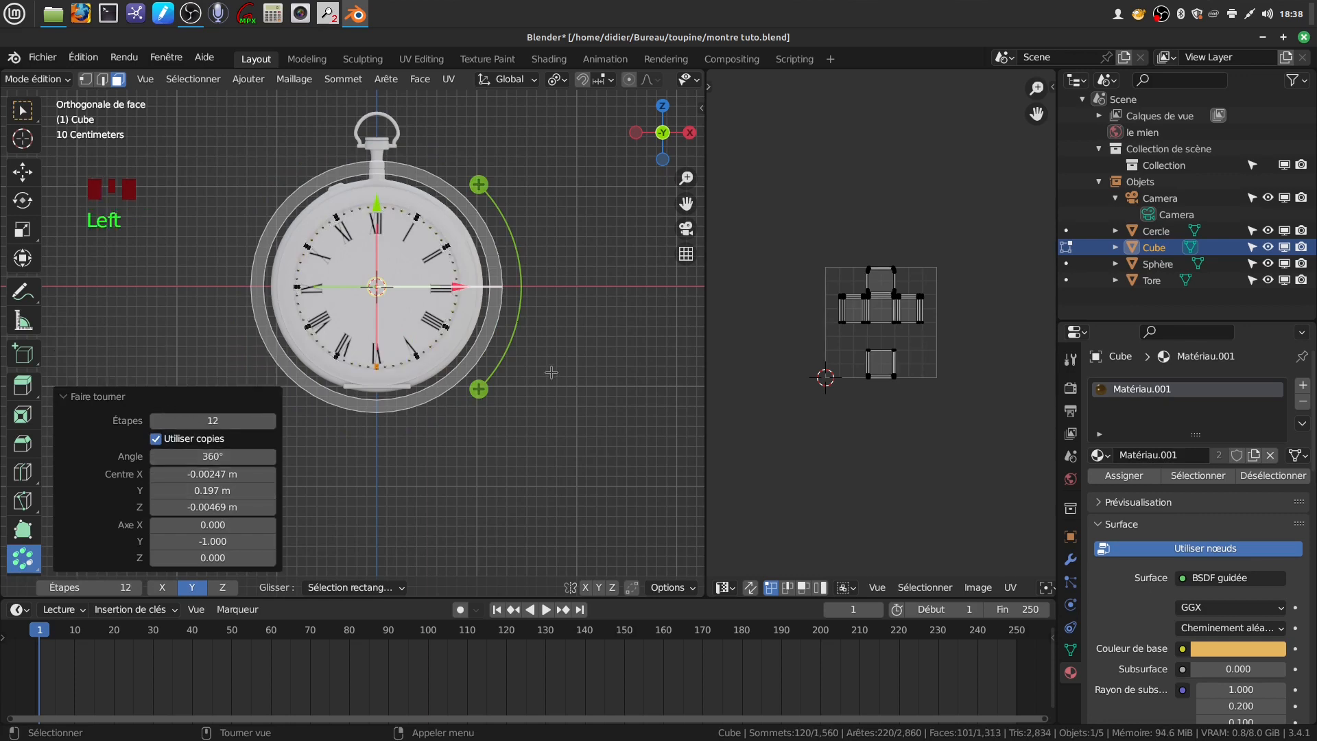
scroll(551, 372, up, 2)
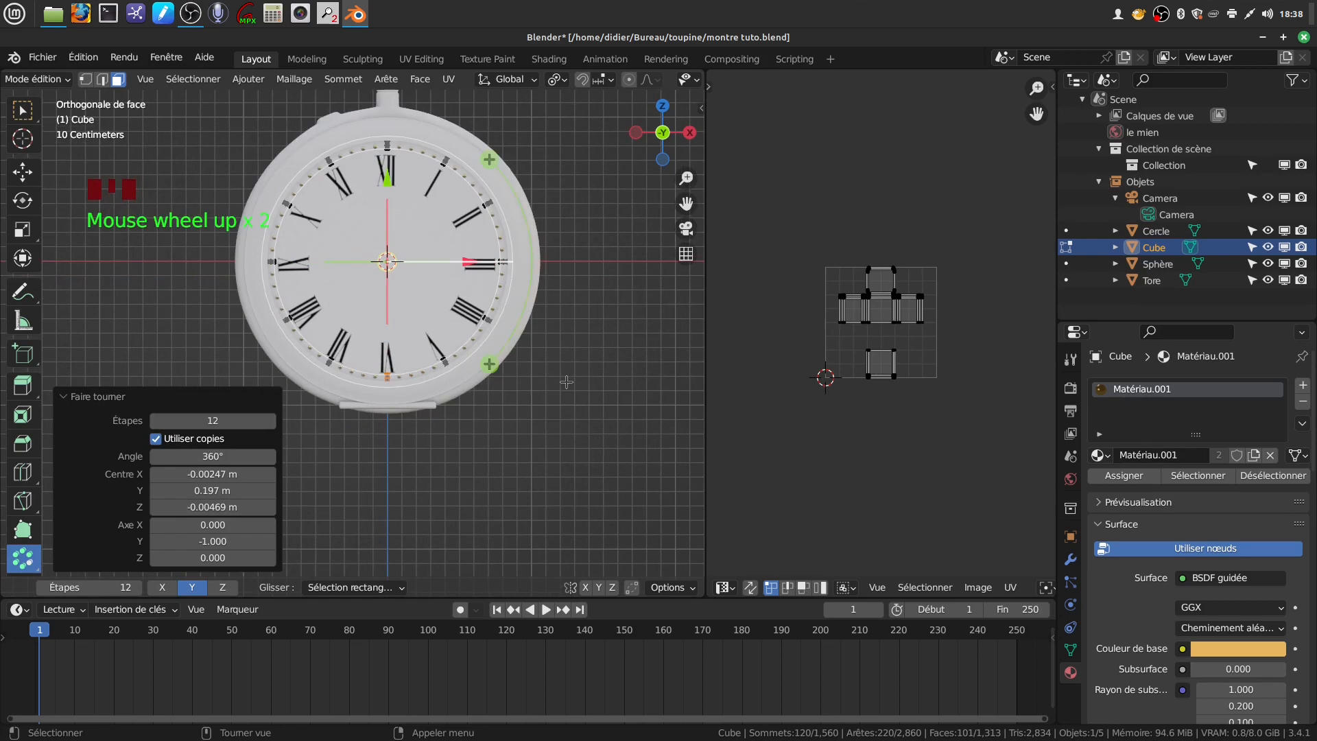
scroll(566, 382, up, 1)
scroll(566, 382, down, 2)
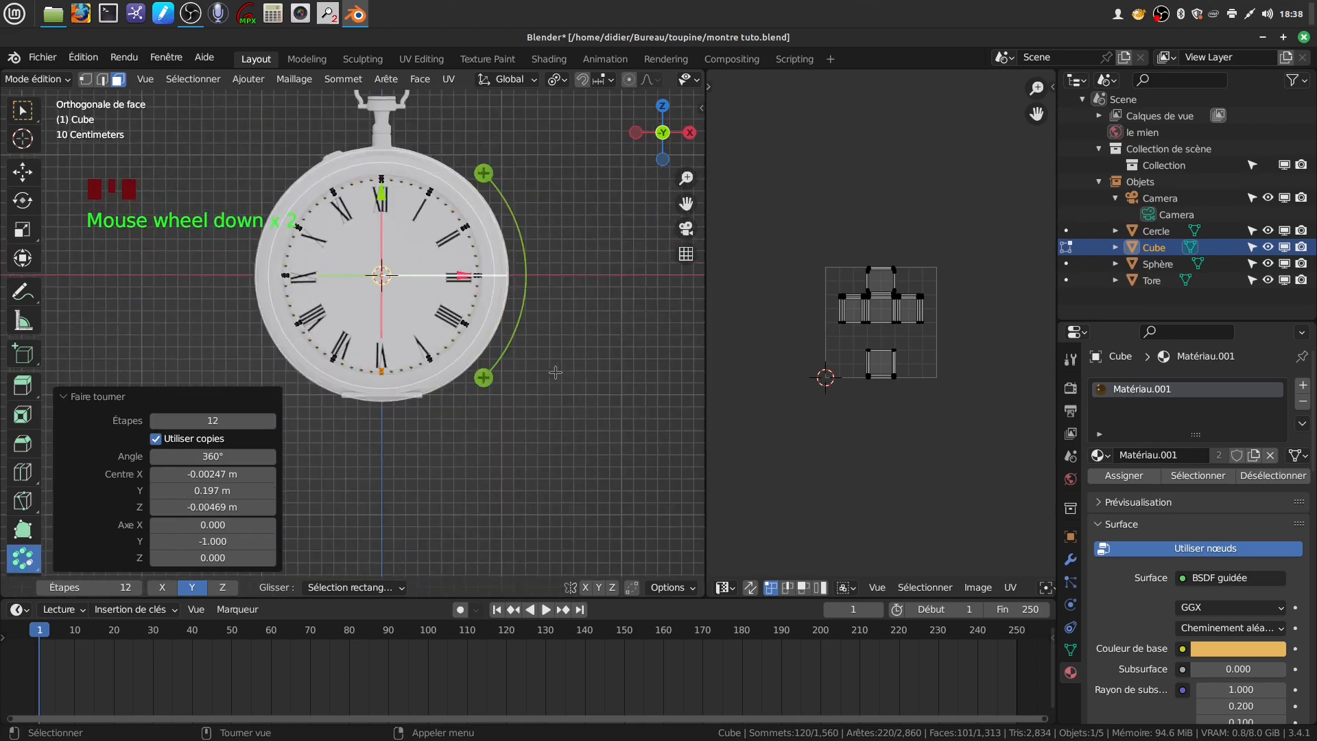
- Select the geometry of all the hour markers and merge duplicate vertices by distance at 0.0001 m
click(394, 418)
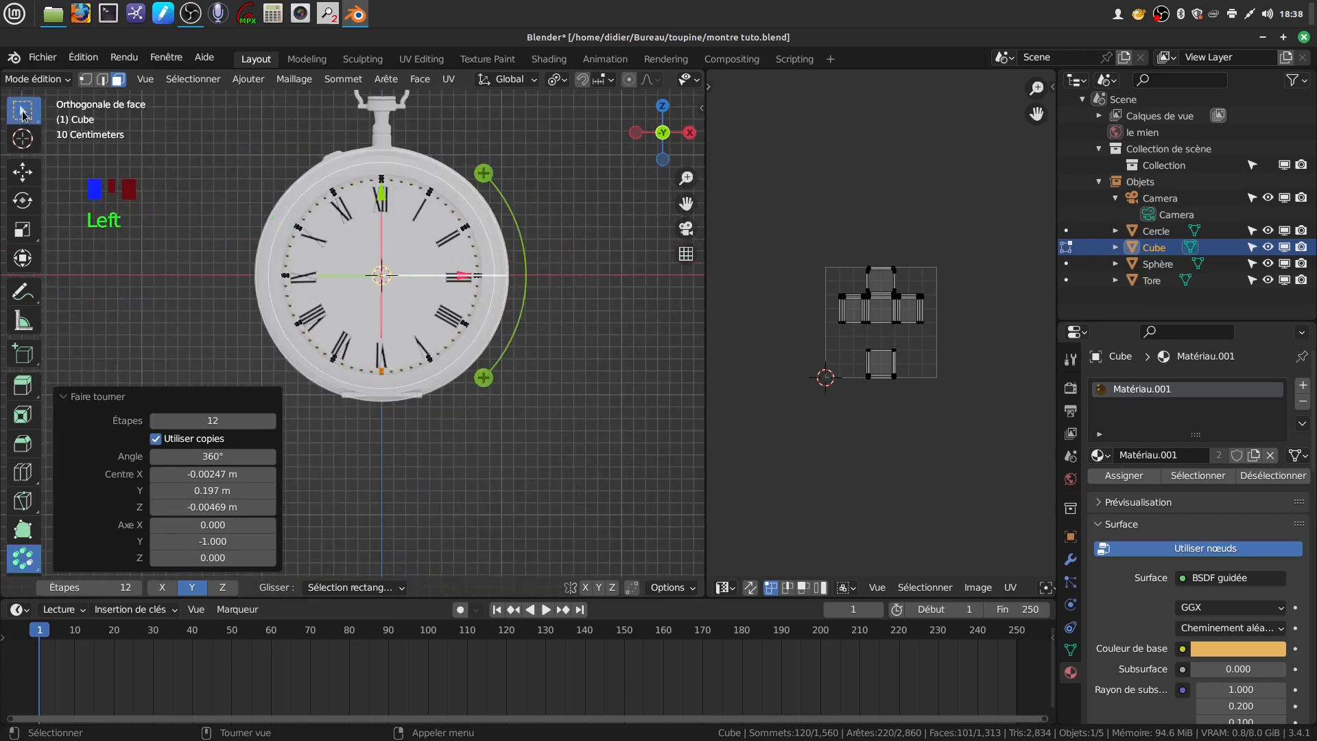
key(Tab)
key(Tab)
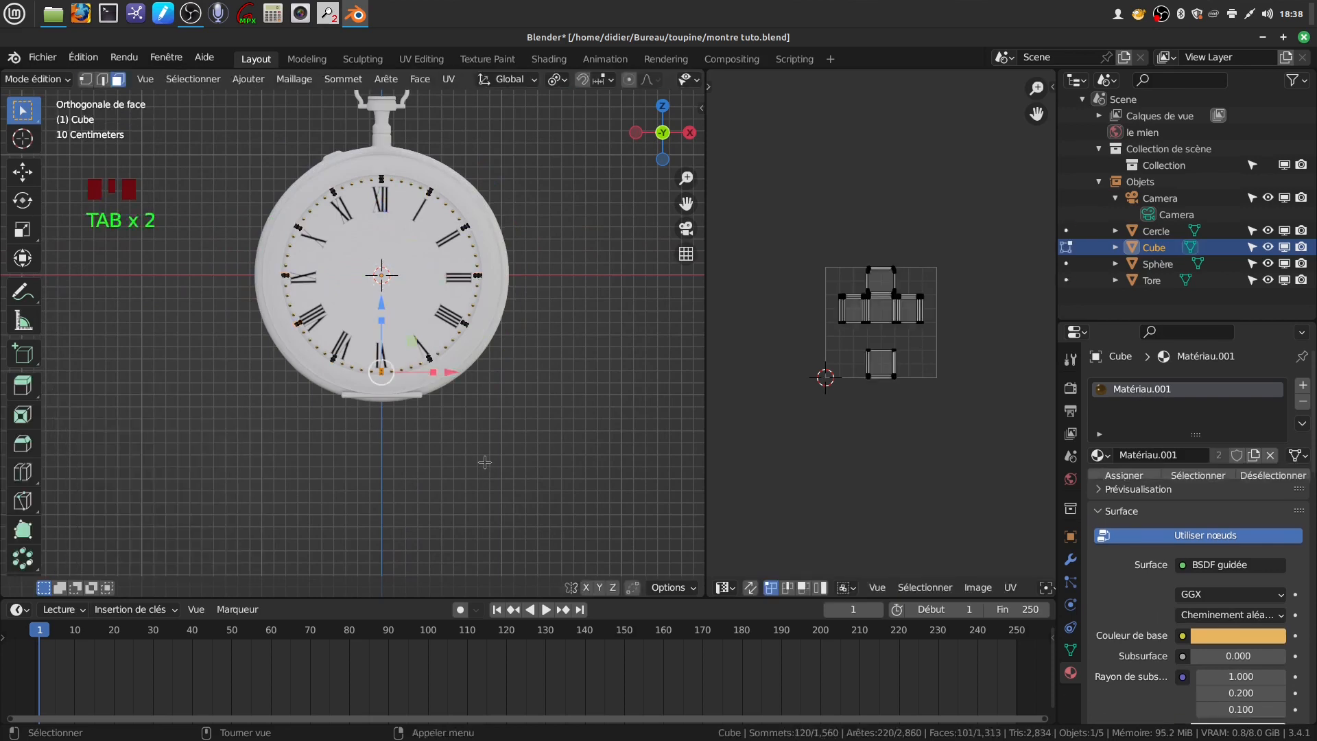
scroll(491, 485, up, 2)
key(a)
key(a)
scroll(492, 442, down, 2)
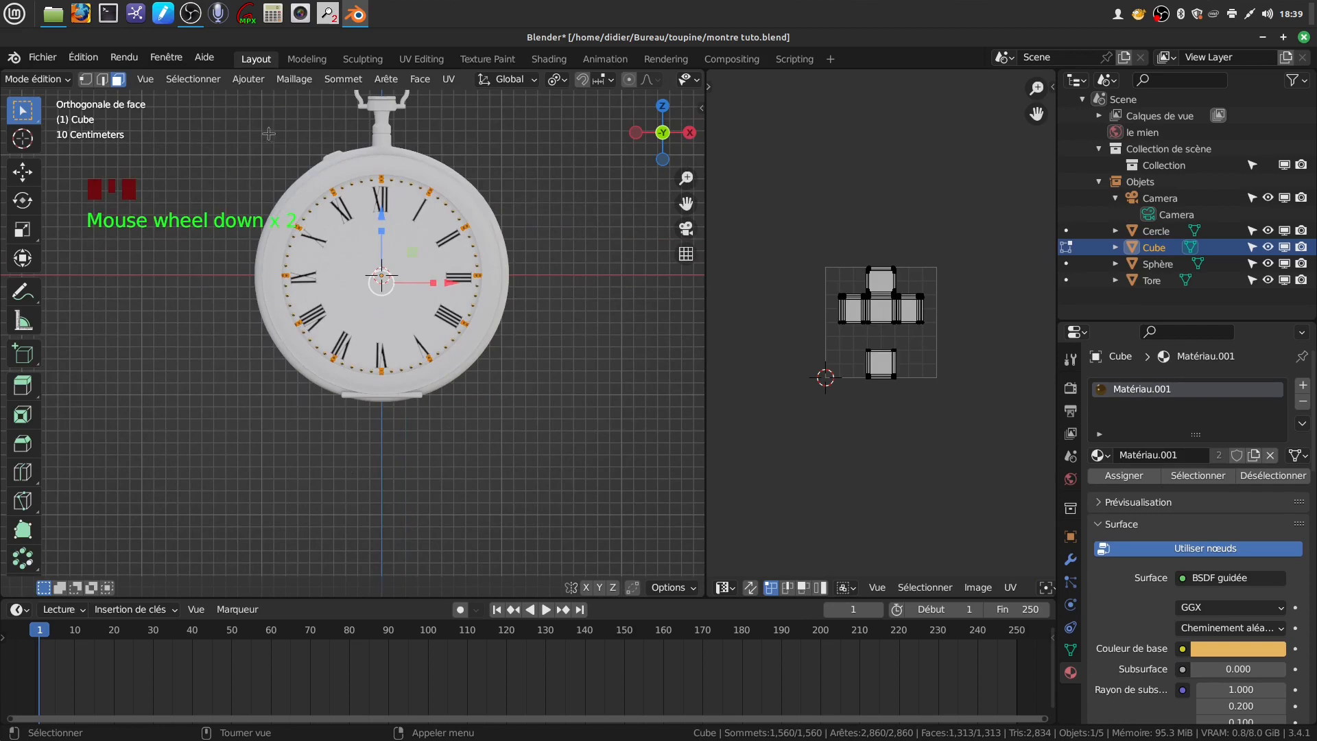
click(294, 79)
mouse_move(350, 457)
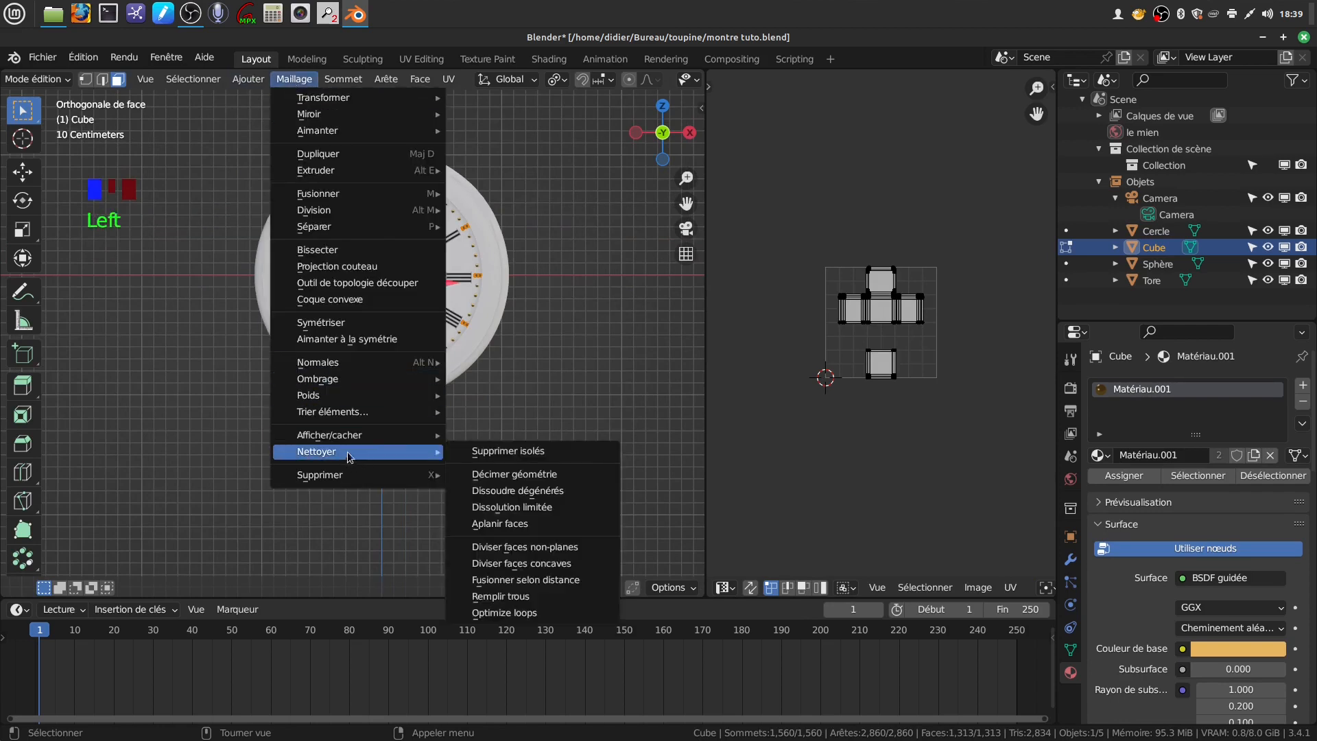
click(568, 582)
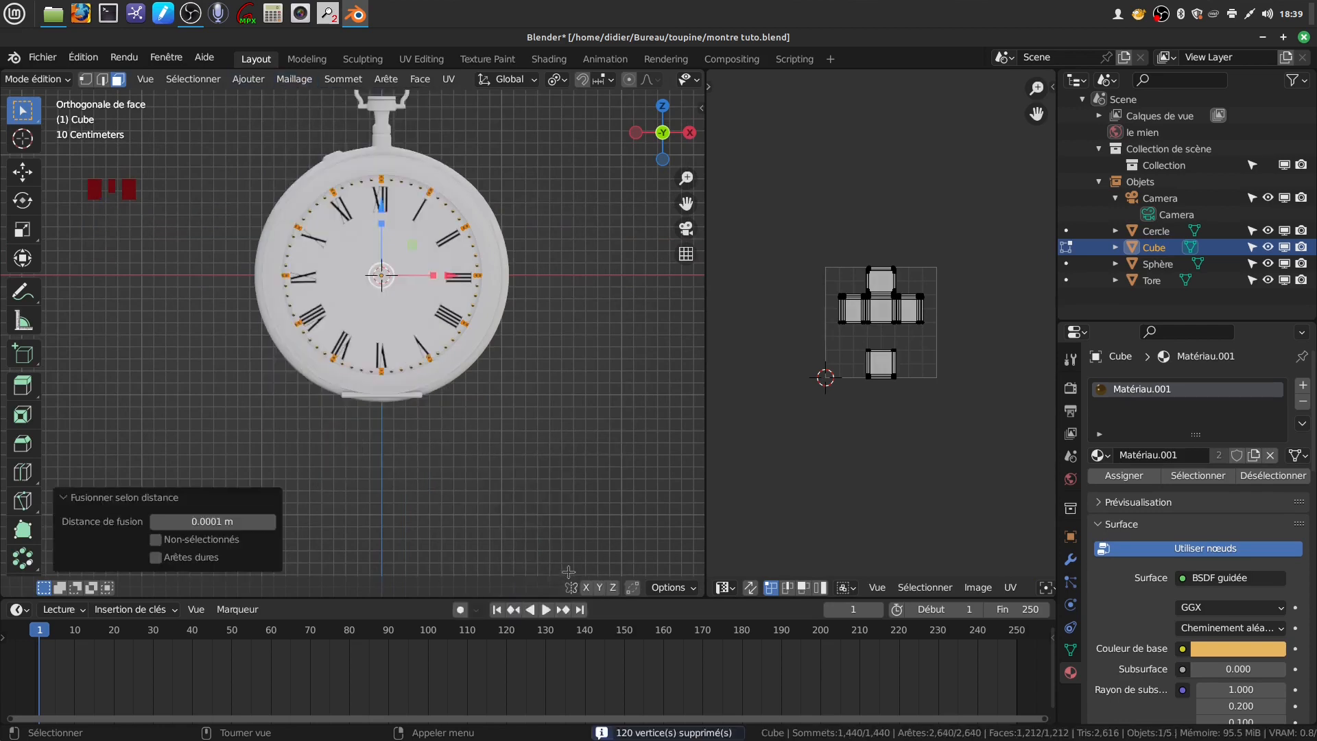
- Return to Object mode and examine the gold hour markers around the lower half of the dial at an angle
scroll(525, 411, up, 4)
mouse_move(508, 374)
middle_down()
mouse_move(431, 374)
mouse_move(464, 384)
mouse_move(517, 356)
mouse_move(529, 385)
middle_up()
key(Tab)
click(554, 441)
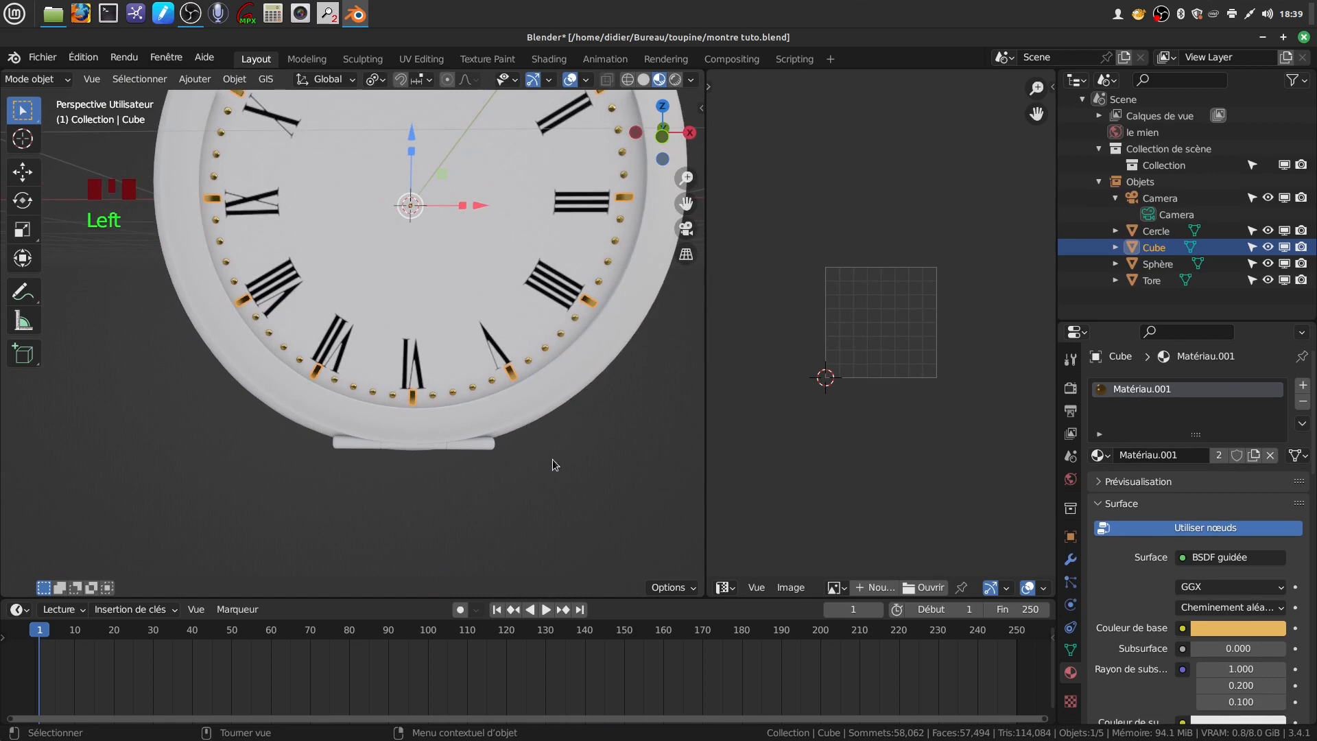
click(547, 453)
mouse_move(540, 443)
middle_down()
mouse_move(452, 412)
mouse_move(488, 382)
mouse_move(571, 398)
mouse_move(600, 430)
mouse_move(566, 442)
mouse_move(535, 425)
middle_up()
scroll(487, 393, down, 2)
scroll(478, 391, up, 2)
middle_drag(478, 391, 463, 357)
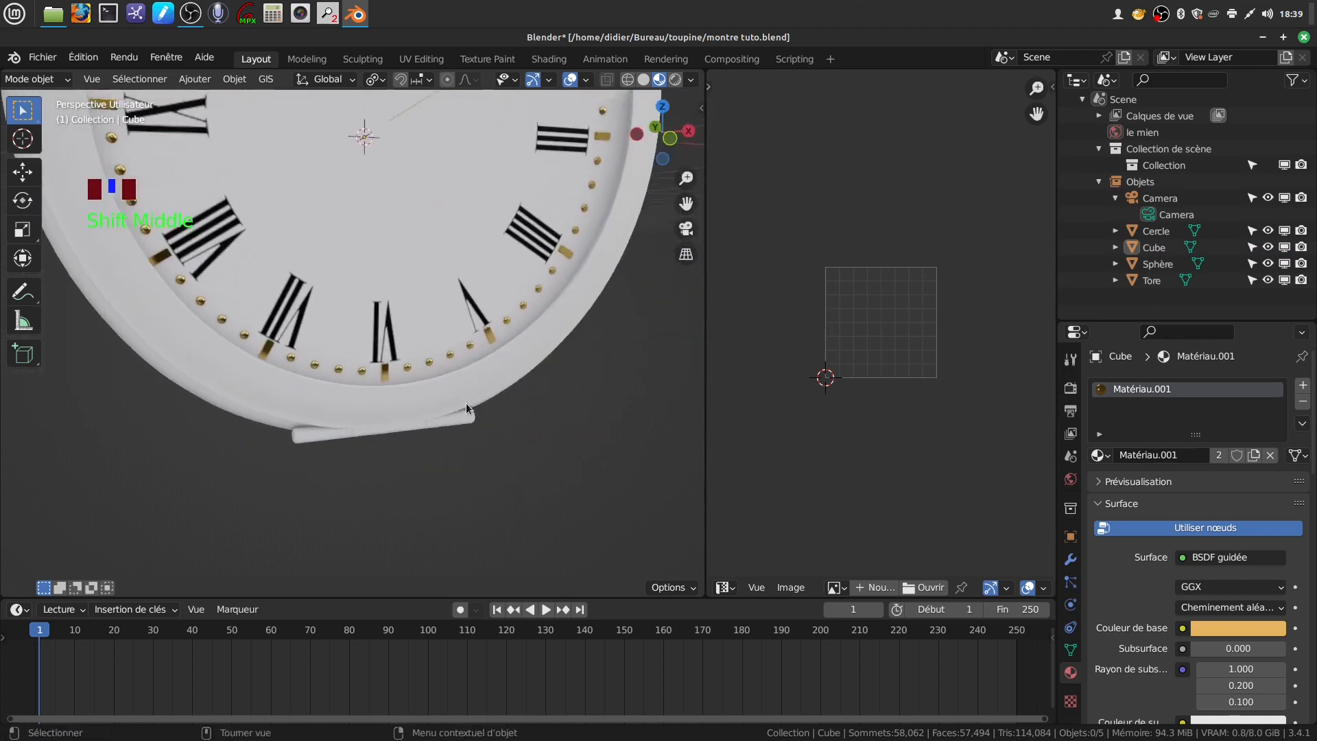
- Join the hour markers with the ring of gold minute beads into one object
scroll(421, 391, up, 2)
click(399, 389)
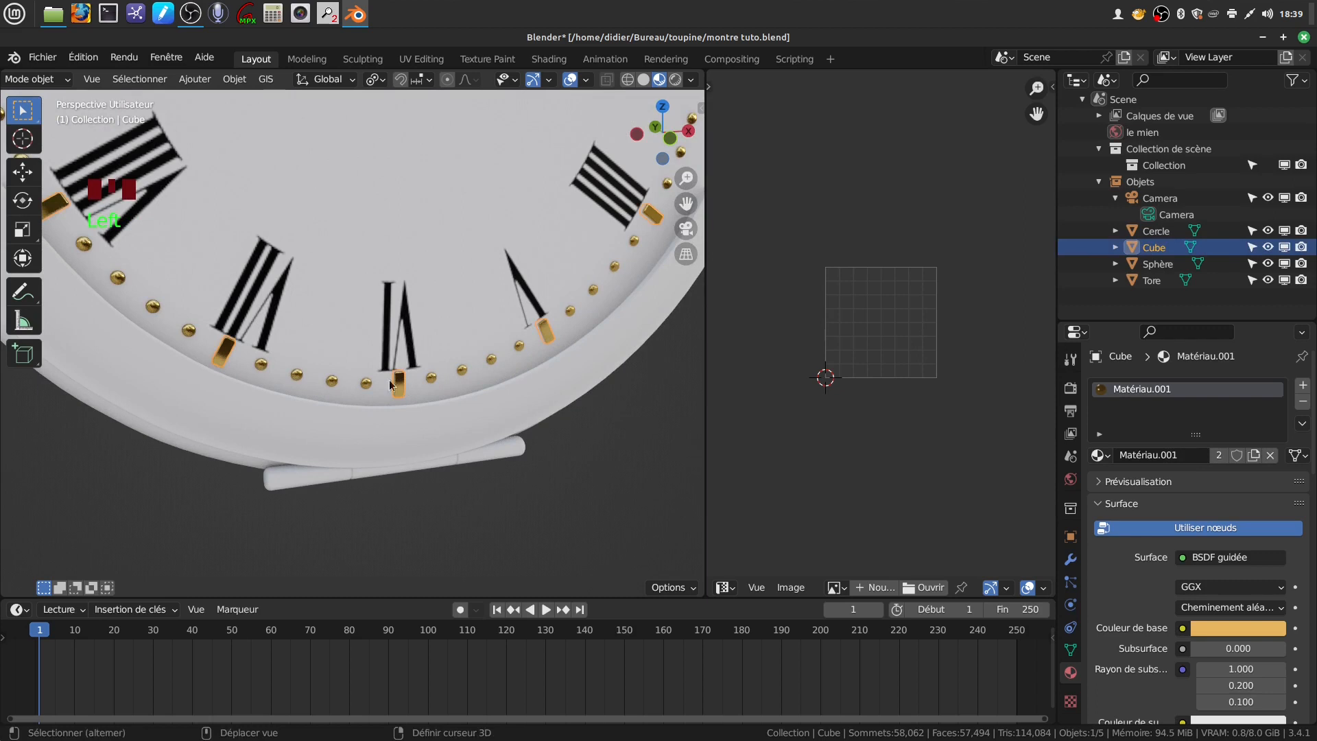
shift+click(331, 383)
scroll(520, 454, down, 3)
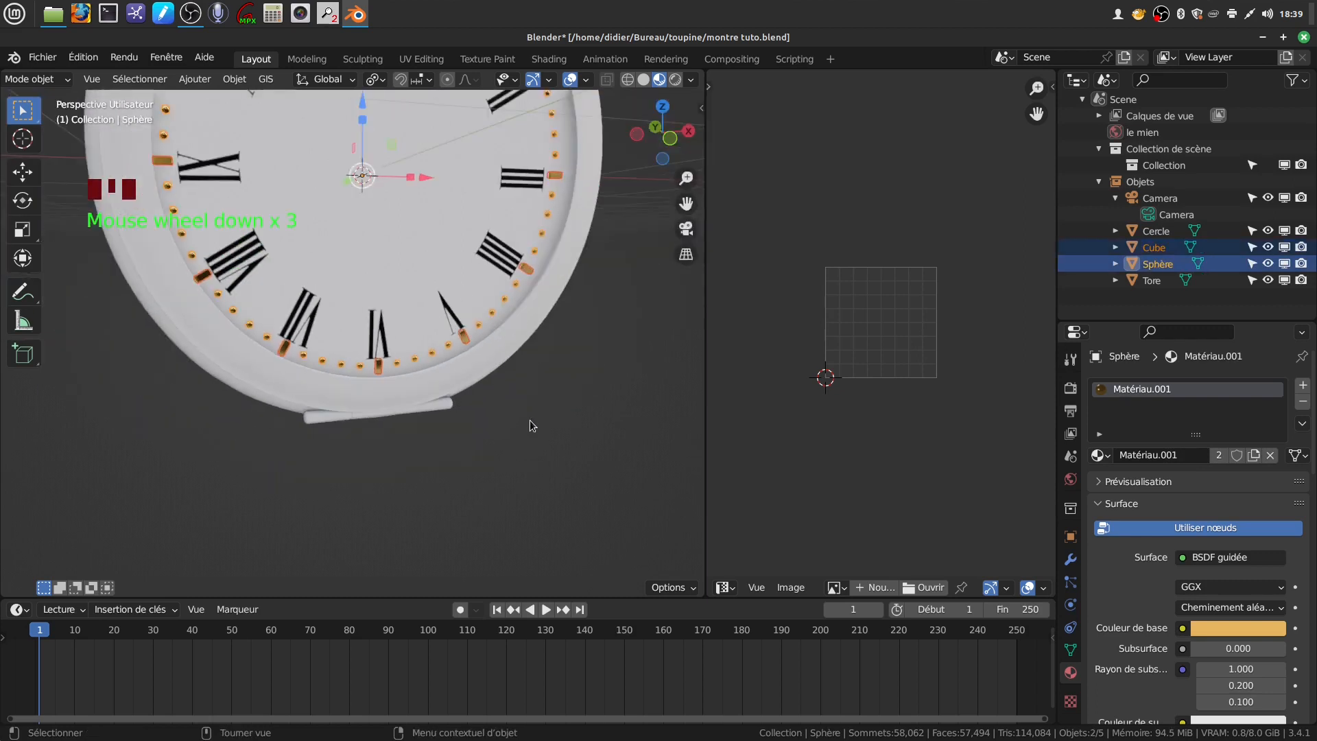
right_click(545, 431)
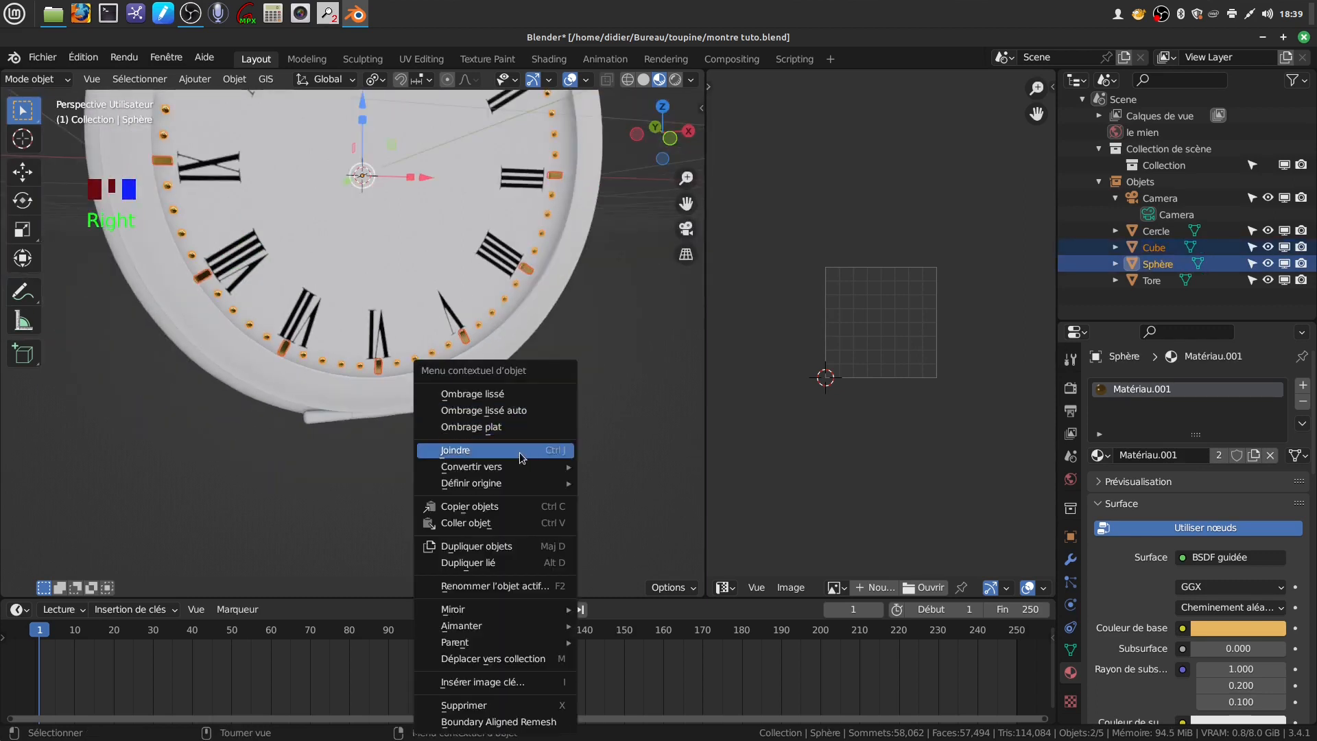
click(520, 450)
- Inspect how the joined hour and minute markers sit on the dial from a steep side angle
middle_drag(520, 432, 468, 381)
click(500, 404)
shift+middle_drag(470, 355, 426, 331)
scroll(455, 422, down, 2)
scroll(451, 417, up, 3)
scroll(483, 412, down, 2)
scroll(447, 431, up, 4)
scroll(479, 418, down, 1)
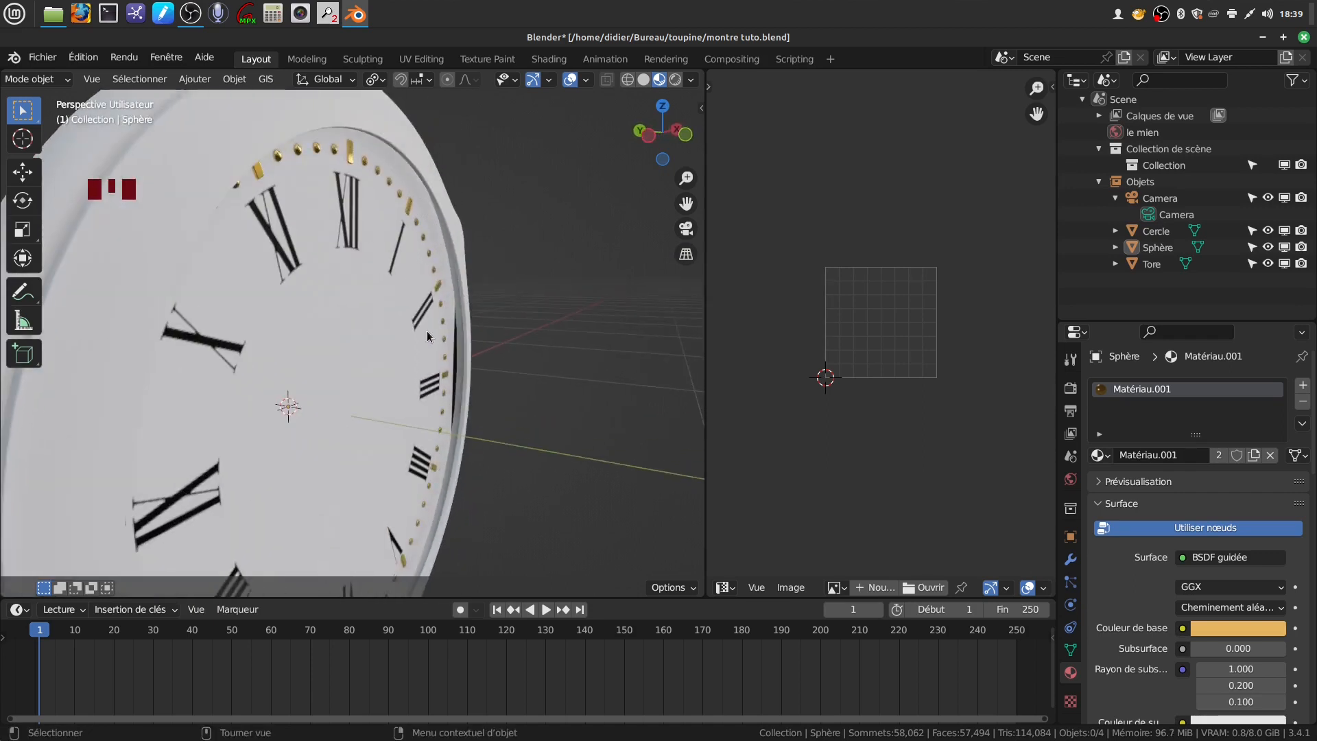
- Join the gold marker ring with the dial disc, keeping the dial as the active object
click(439, 288)
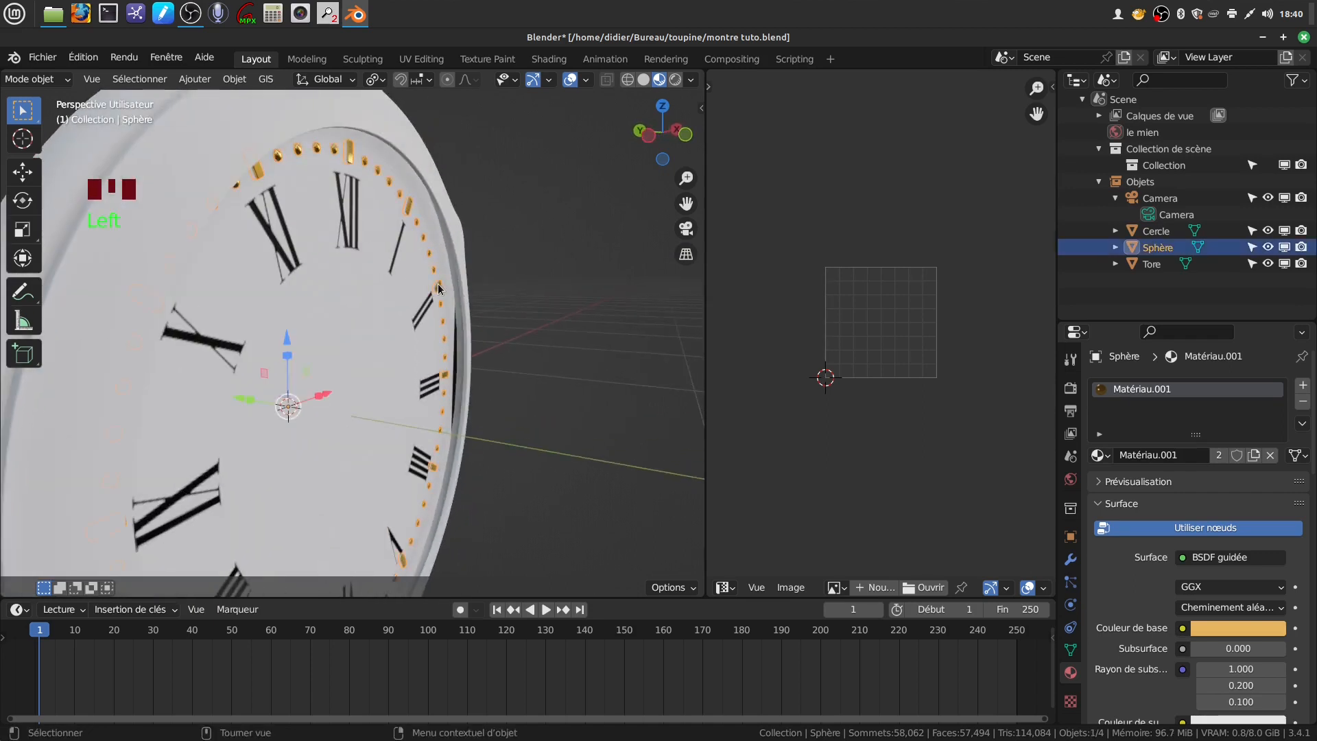
shift+click(380, 303)
right_click(525, 309)
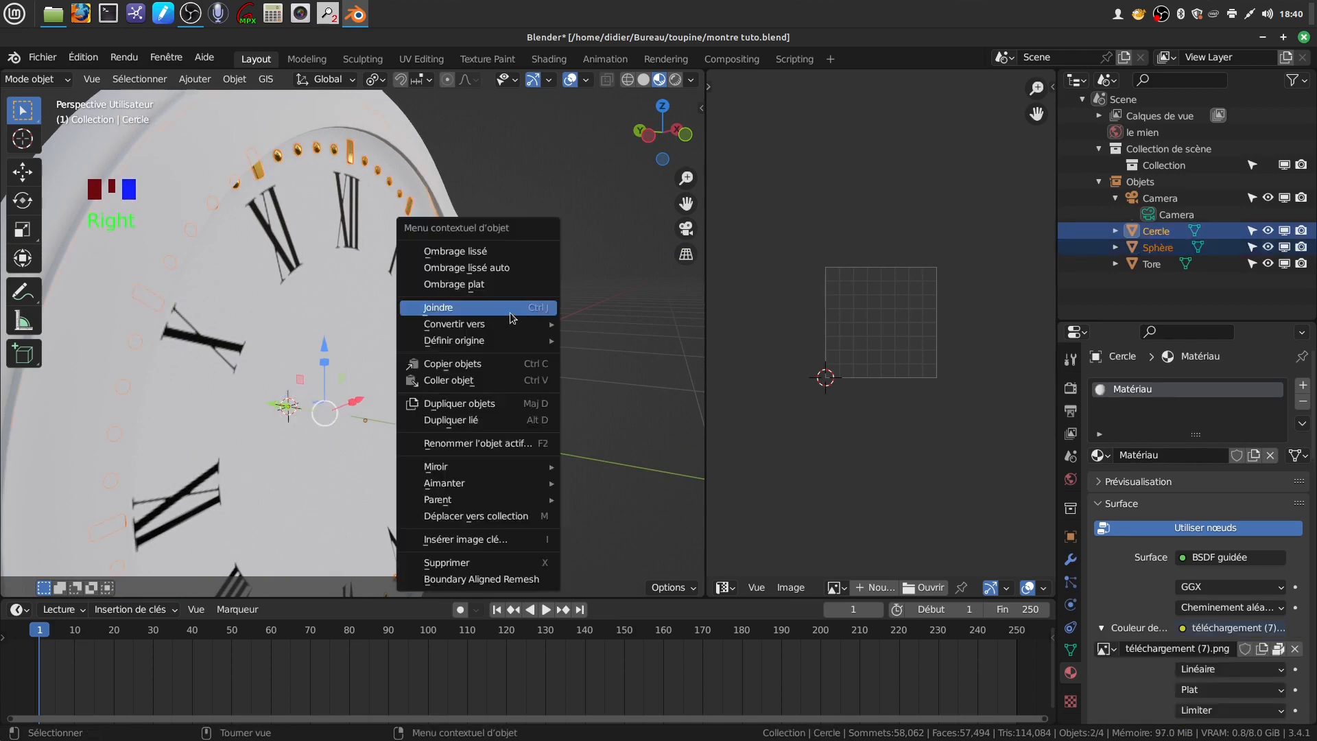
click(511, 318)
middle_drag(436, 407, 408, 420)
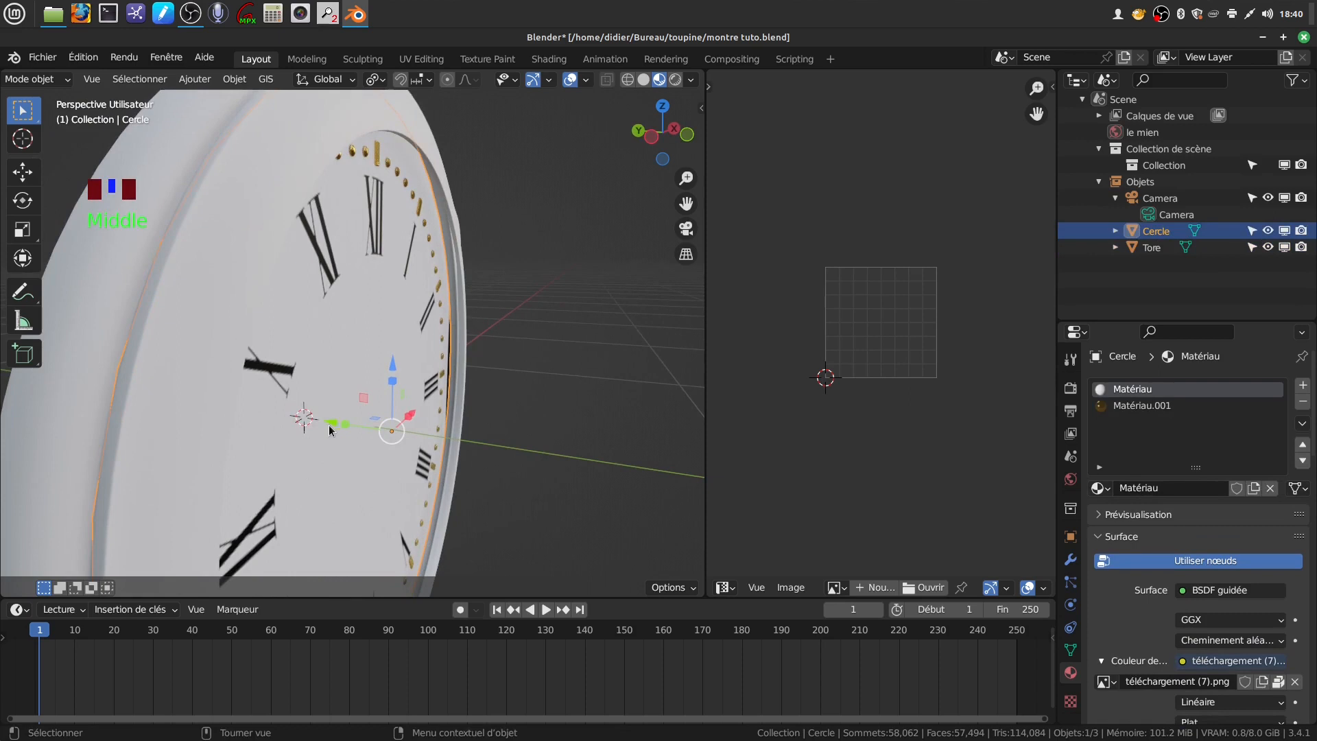
- Shift the joined dial slightly along the Y axis and save the file
drag(330, 424, 339, 417)
click(555, 370)
middle_drag(547, 370, 435, 316)
scroll(434, 401, up, 2)
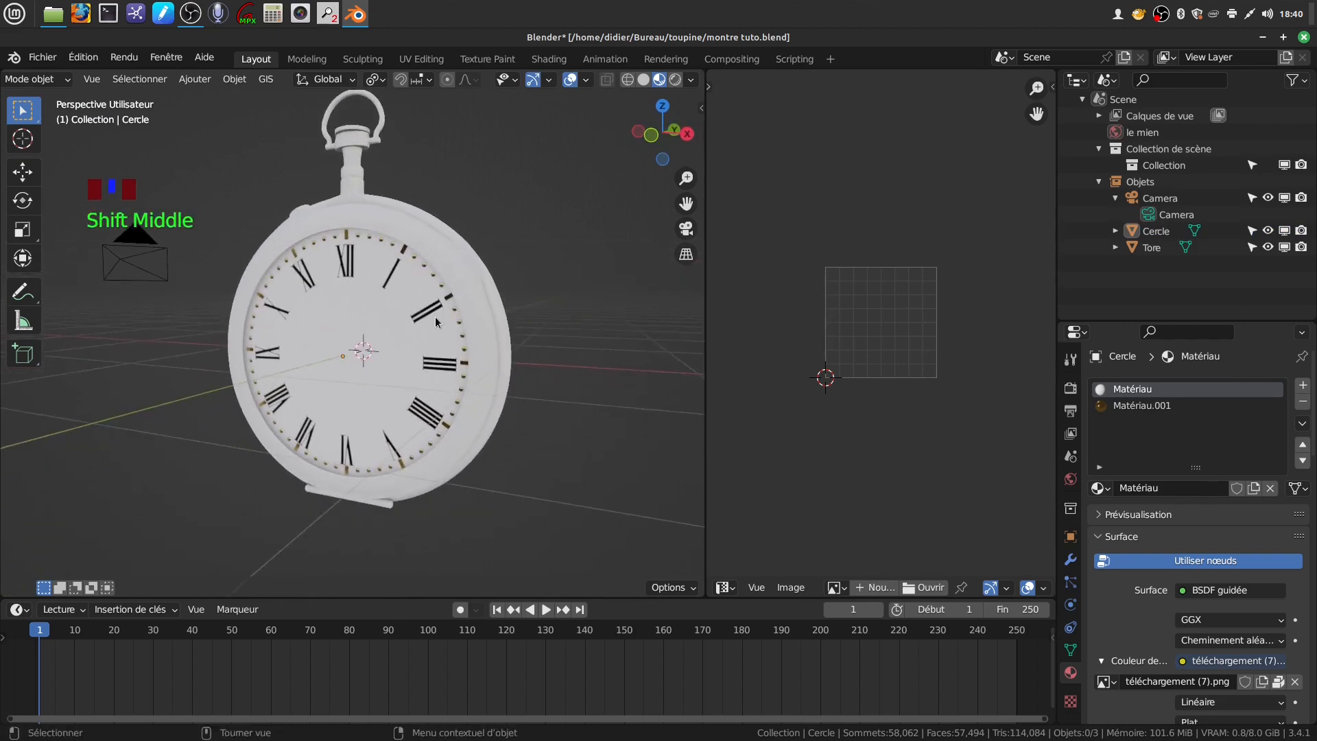
click(42, 57)
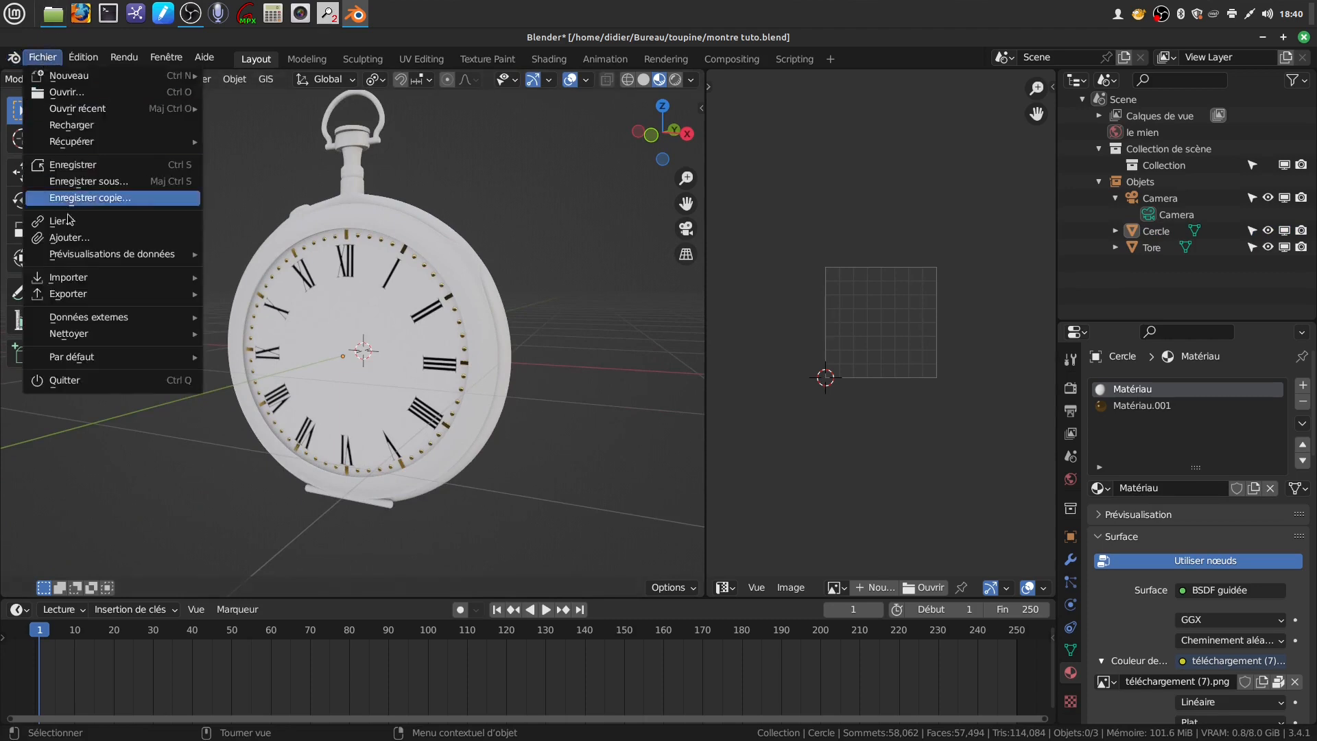
click(84, 168)
- Select the watch case and enlarge the UV editor area by narrowing the 3D viewport
middle_drag(436, 299, 331, 204)
middle_drag(479, 319, 411, 337)
scroll(454, 303, up, 2)
scroll(347, 248, down, 2)
middle_drag(348, 248, 434, 332)
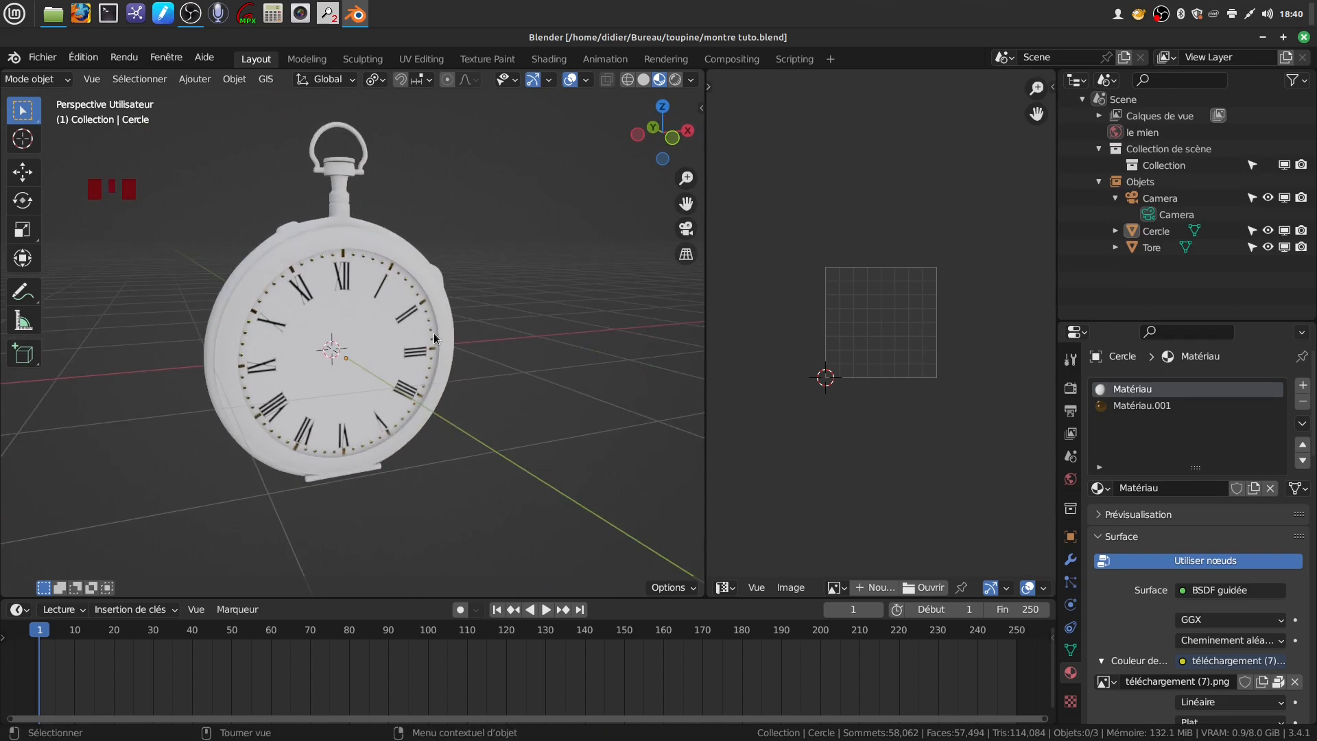
click(420, 267)
drag(705, 391, 396, 391)
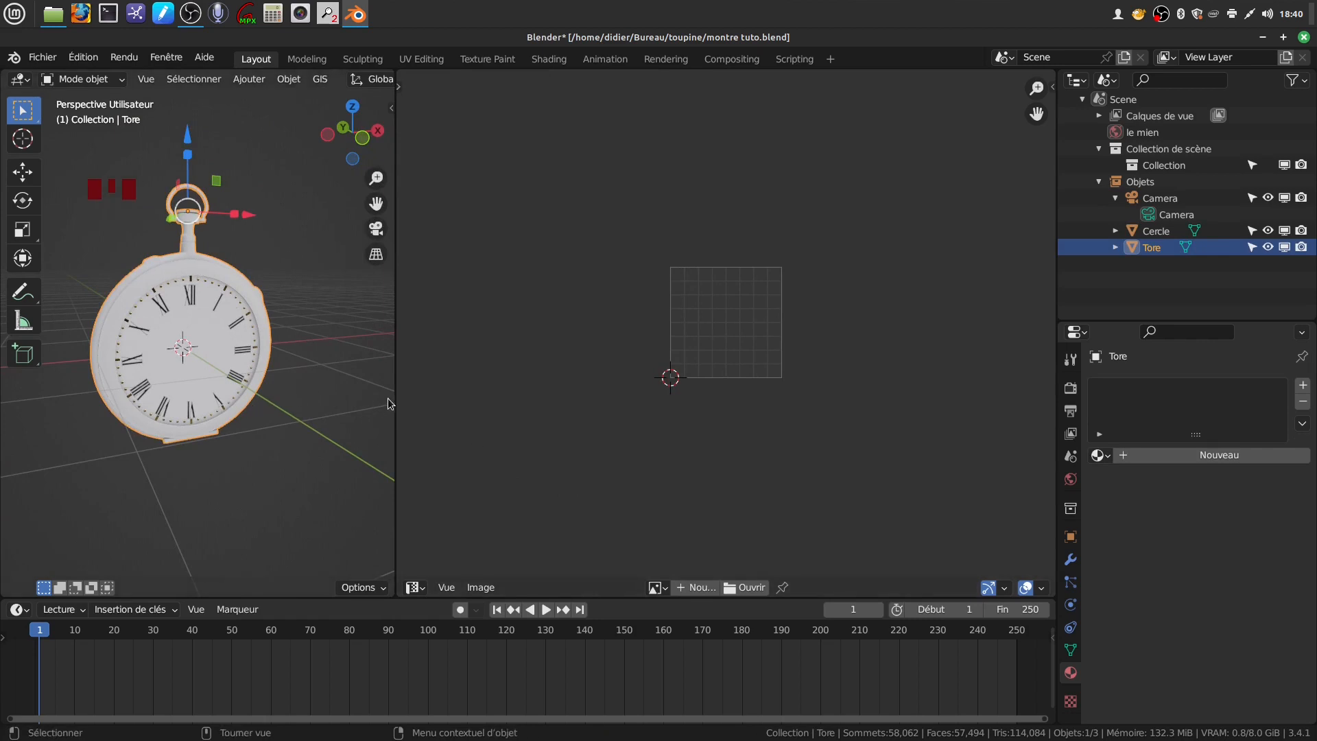
- Create a new material for the watch case and assign an image texture to its base colour
click(1190, 460)
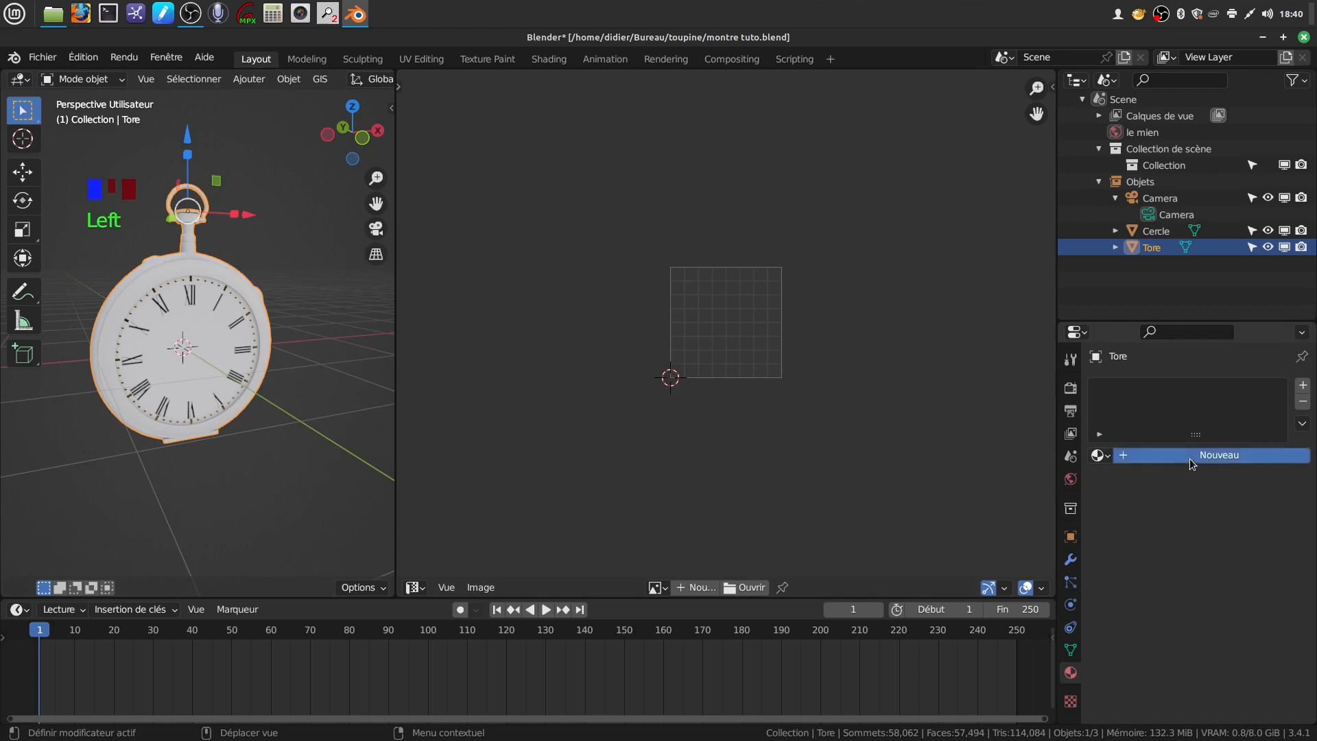
scroll(1183, 587, down, 4)
click(1183, 519)
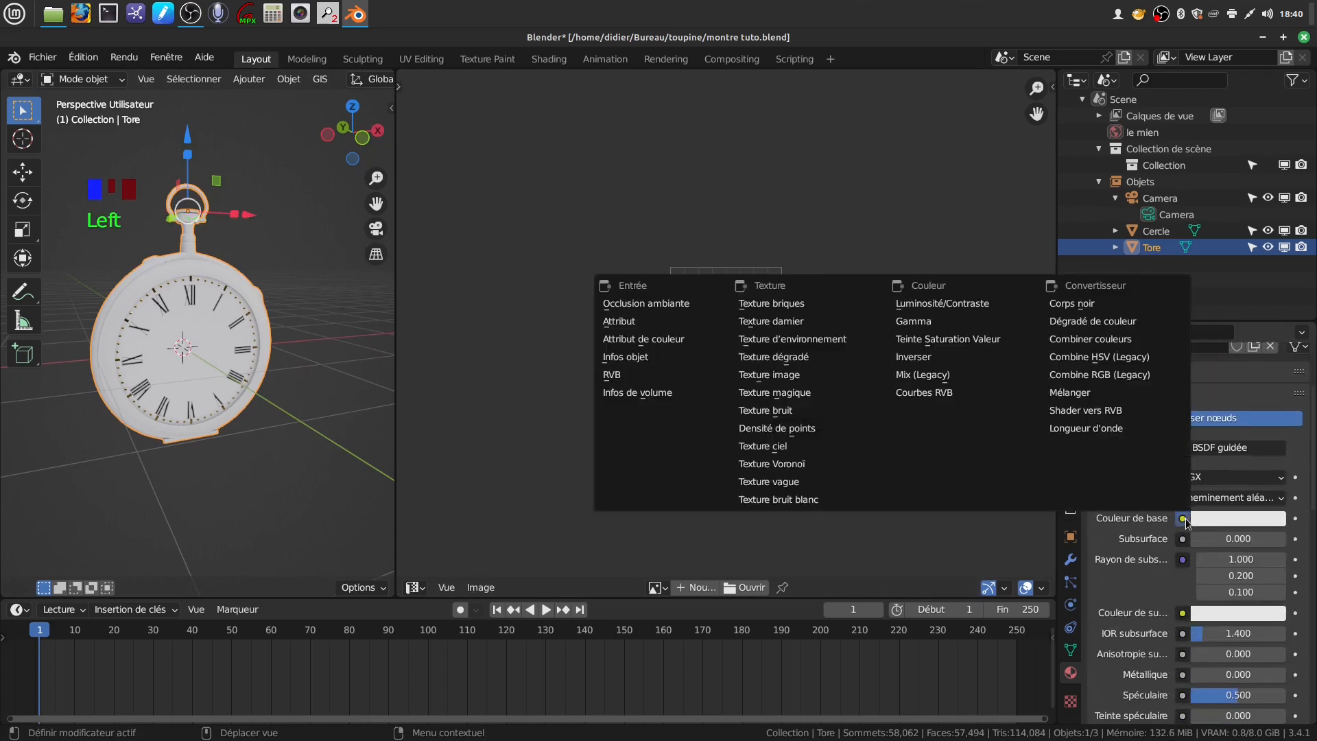
click(1061, 493)
scroll(1227, 451, down, 3)
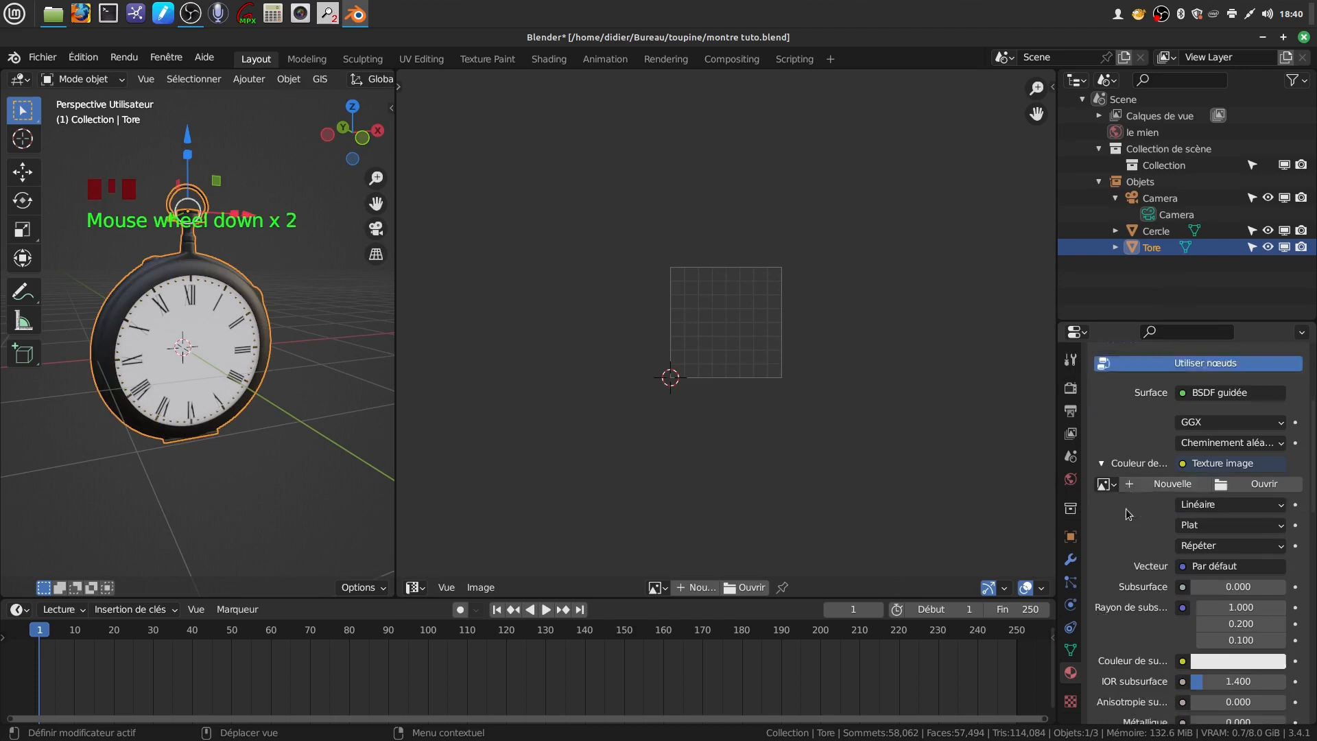
- Load TexturesCom_MetalBare0104_2_M.jpg from the métal folder as the case's base colour texture
click(1226, 458)
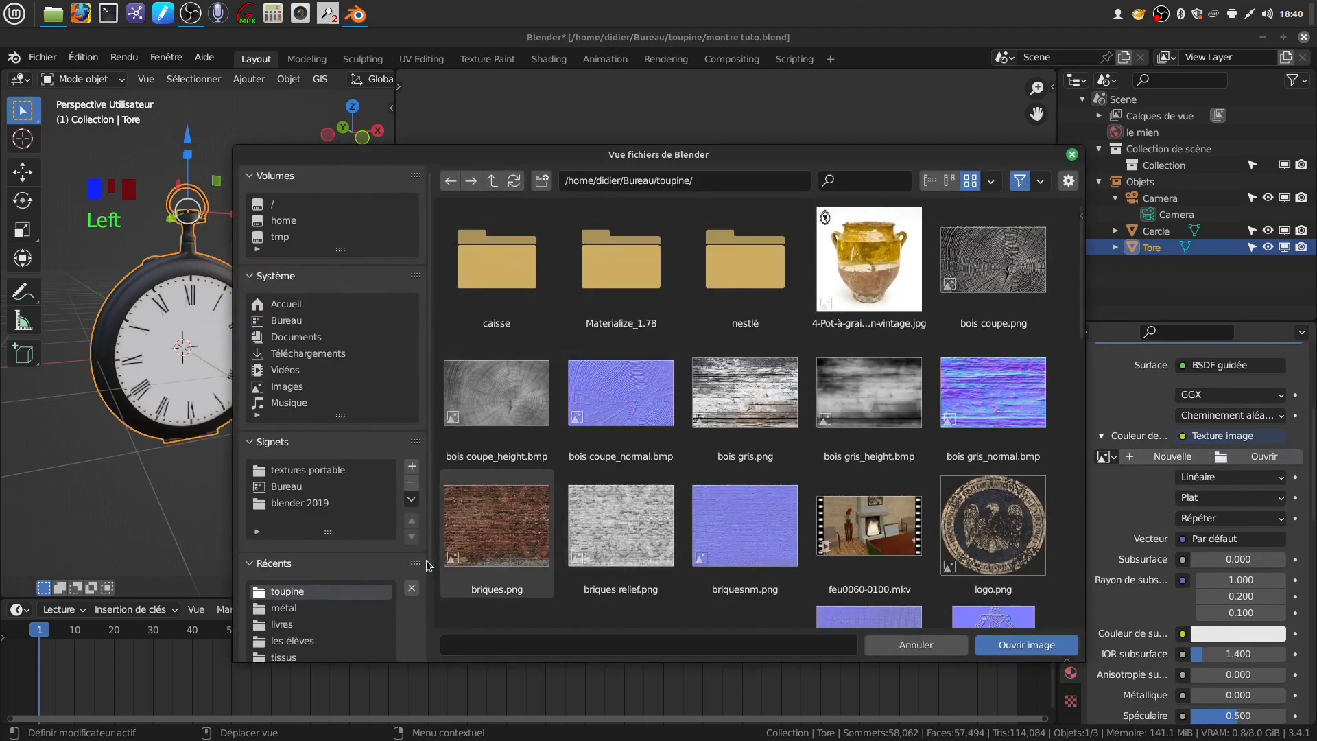
click(307, 611)
scroll(751, 474, down, 6)
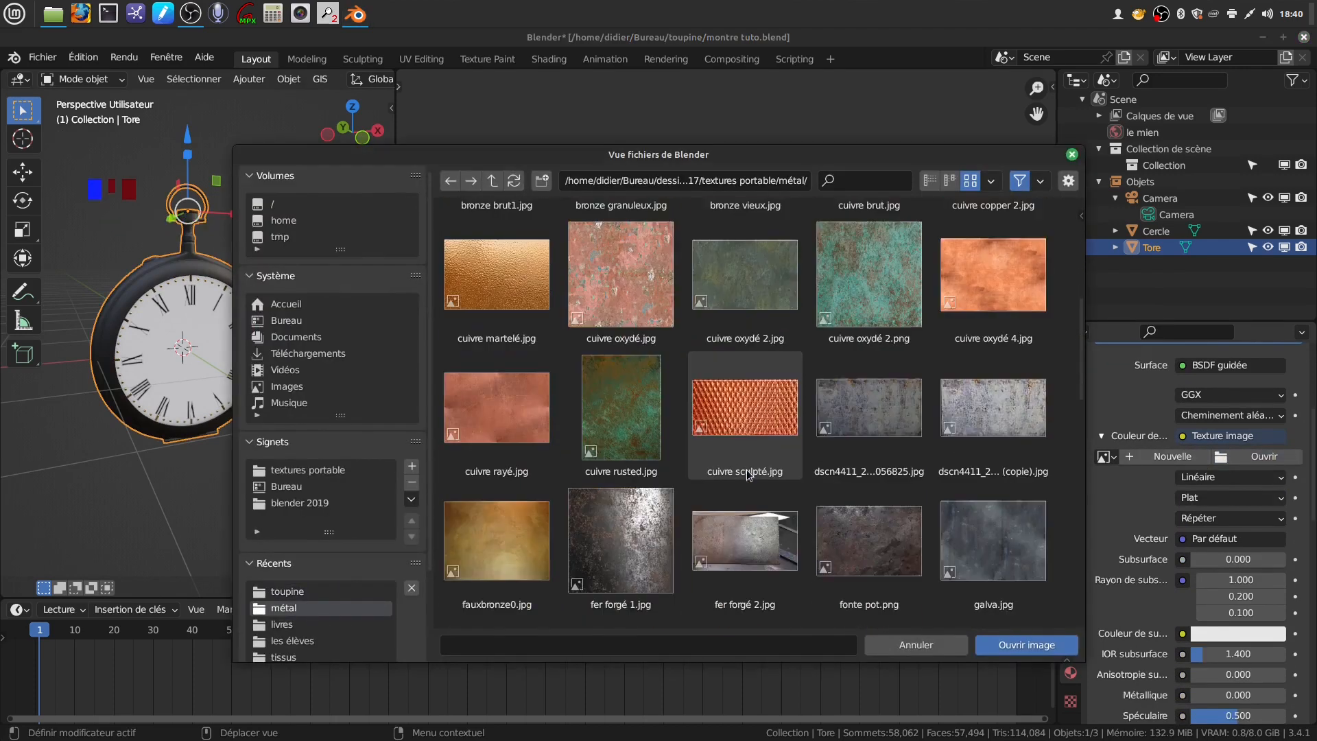
scroll(754, 479, down, 15)
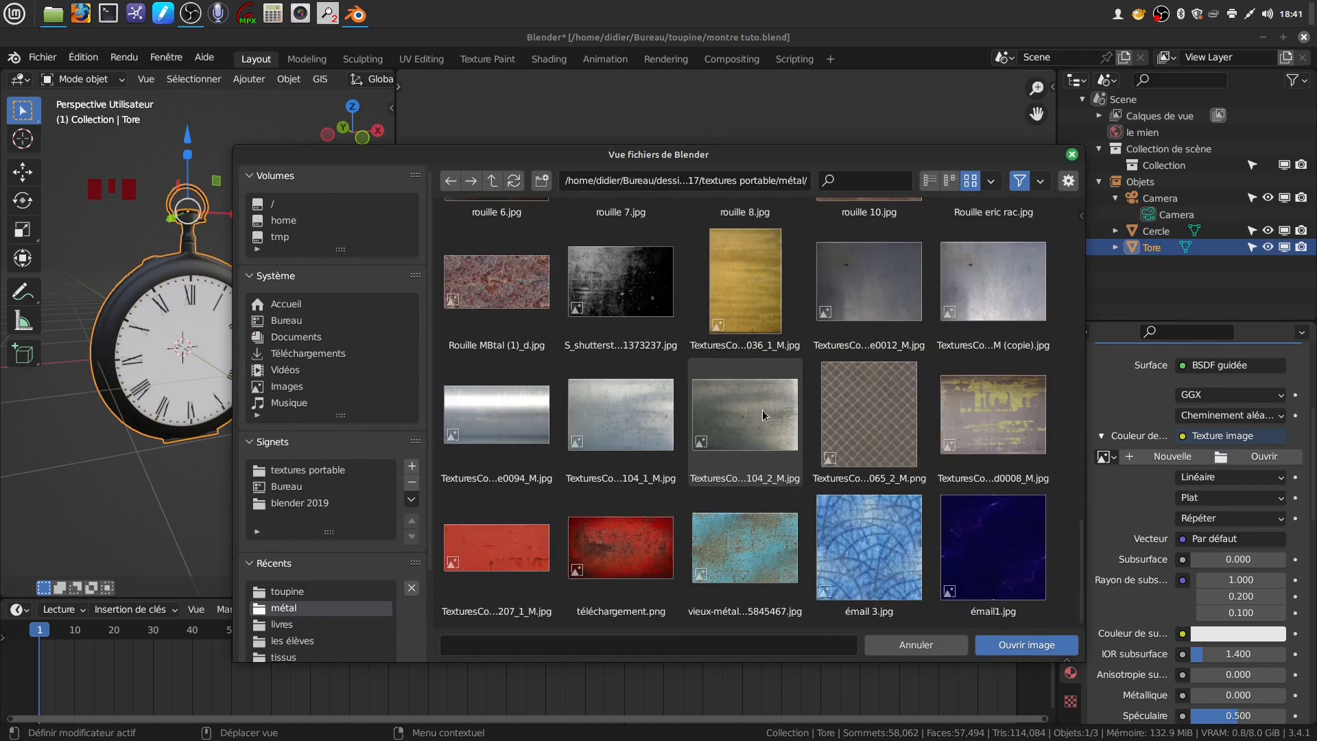
click(764, 425)
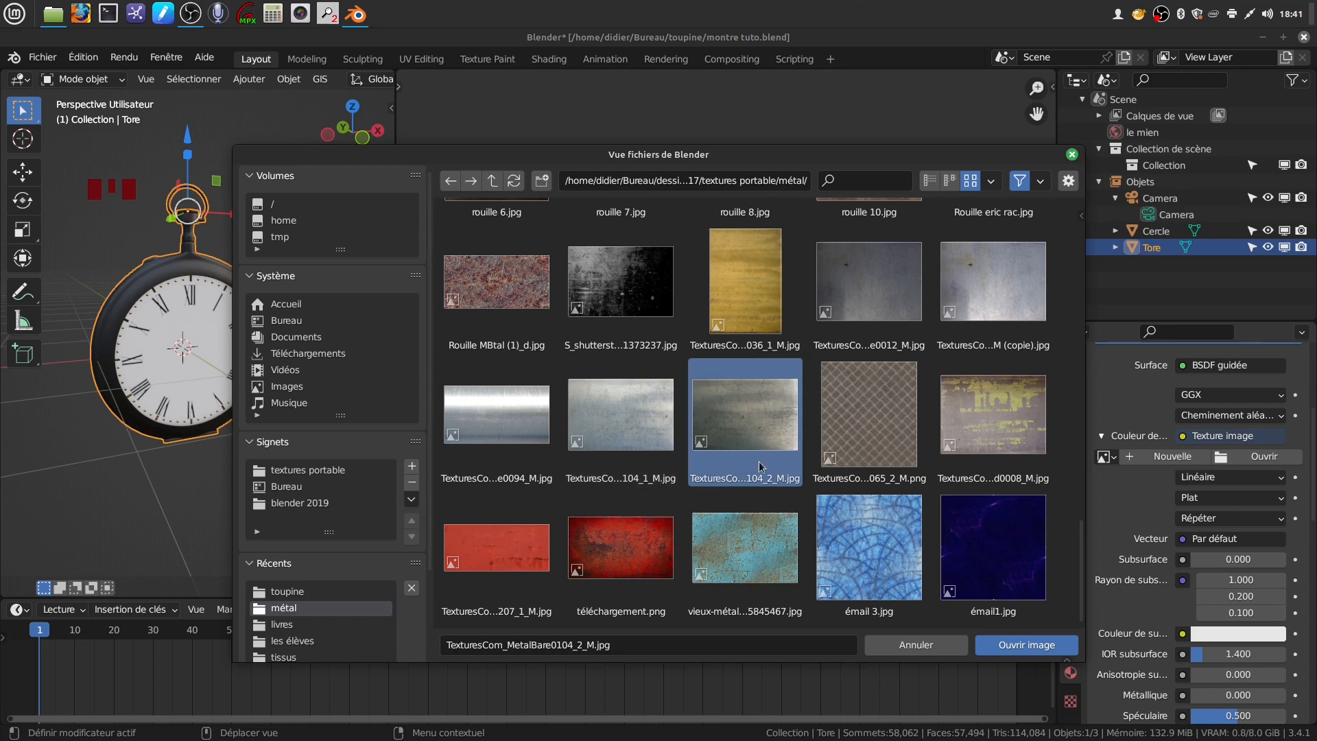
click(1009, 649)
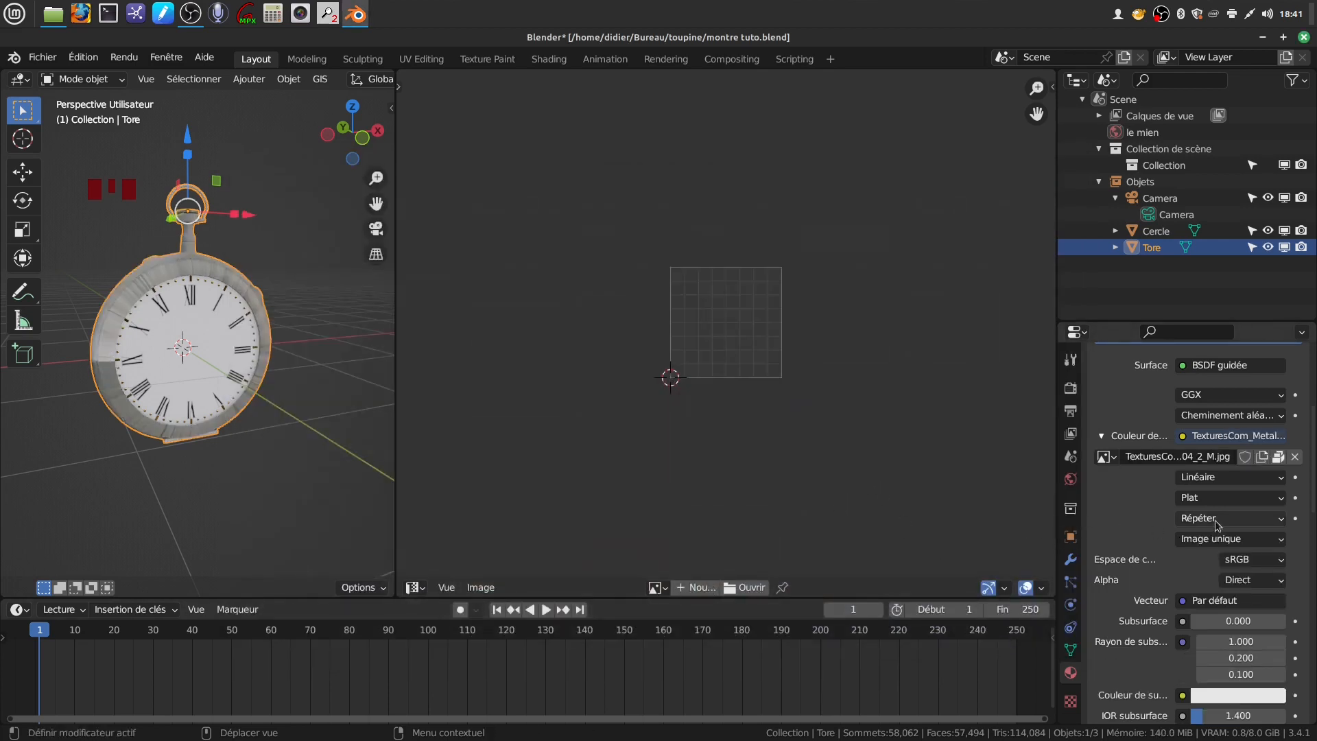
- Set the case's image texture projection to Box with a 0.043 blend and drive its vector from Generated texture coordinates
click(1276, 504)
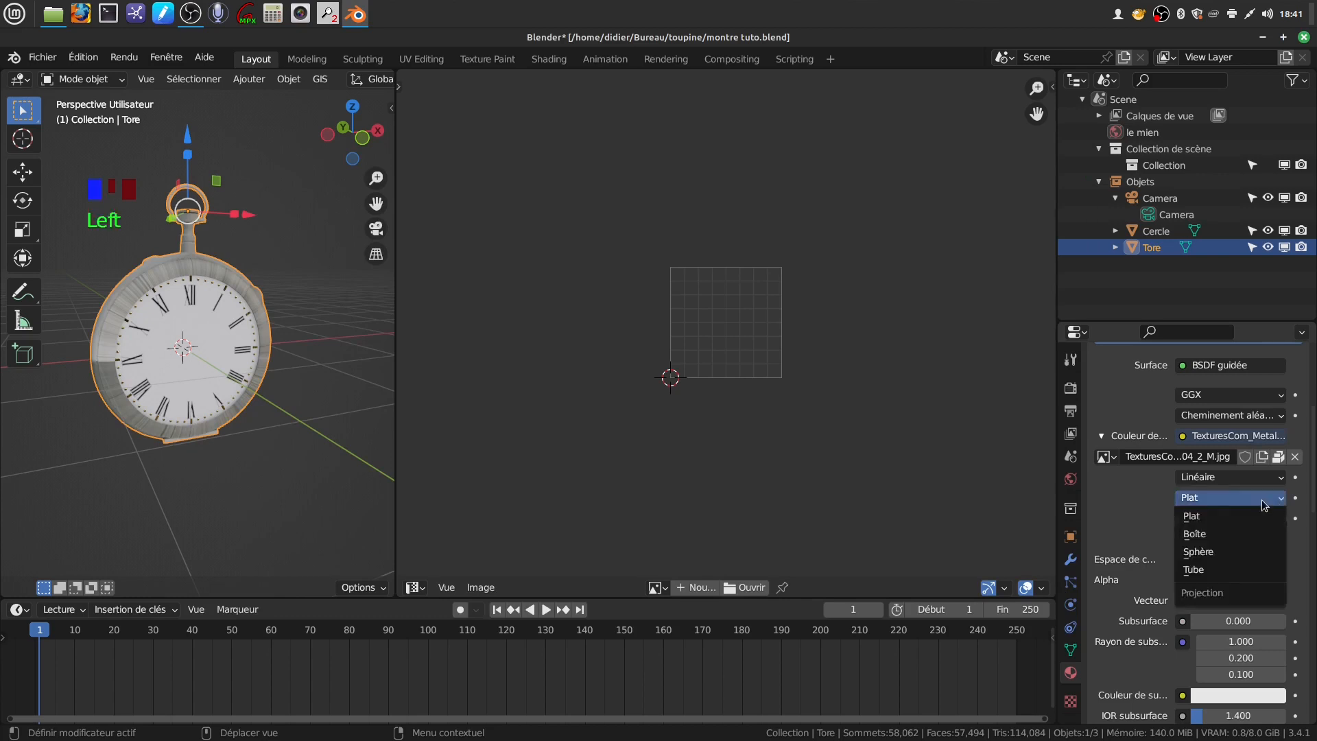
click(1201, 533)
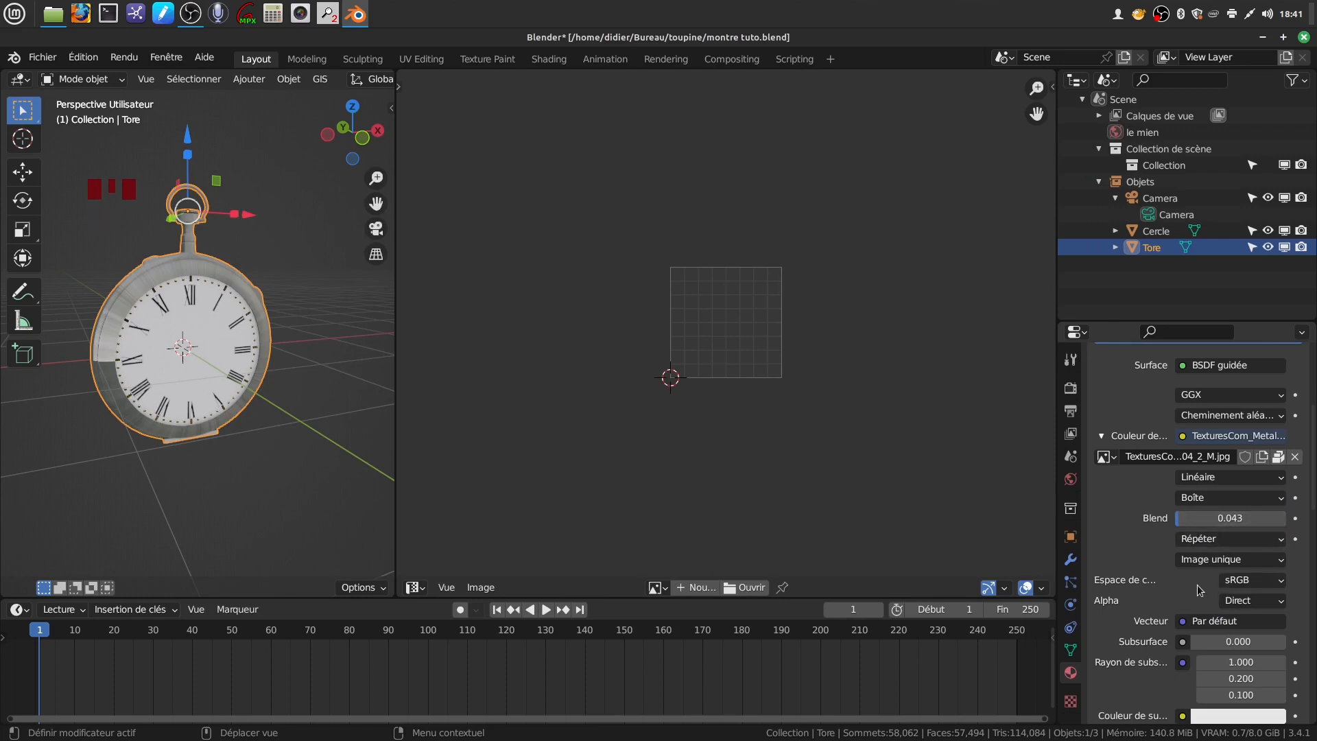
scroll(1194, 590, down, 1)
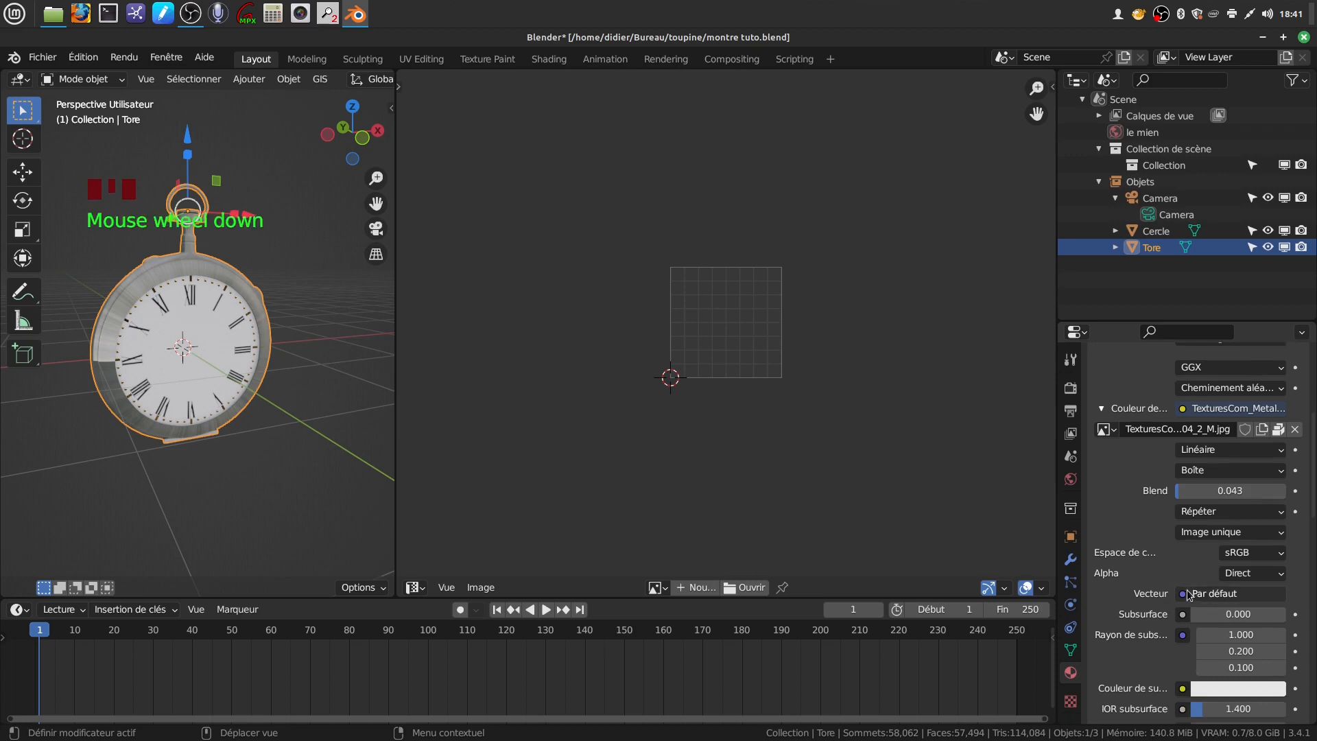
click(1189, 594)
click(837, 454)
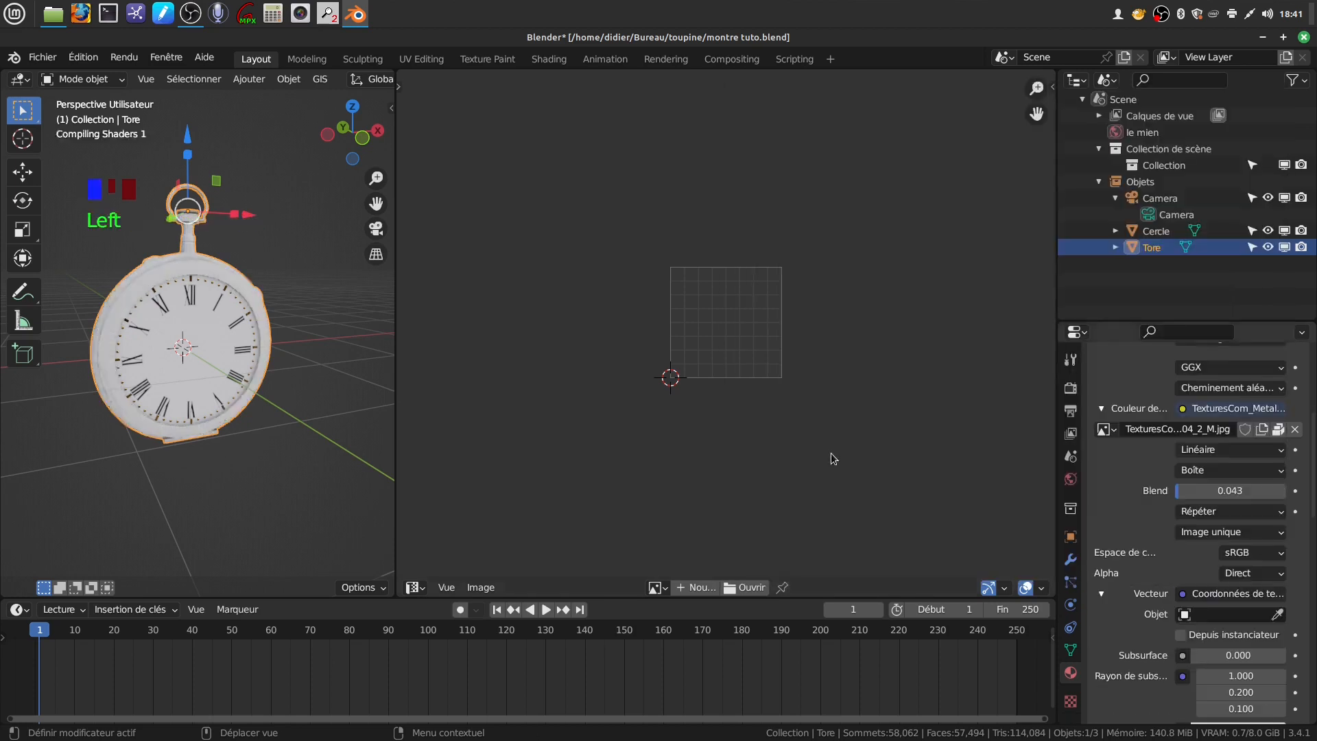
- Show the case material's nodes in the Shader editor and move the Texture Coordinate node well away from the image texture node
click(415, 587)
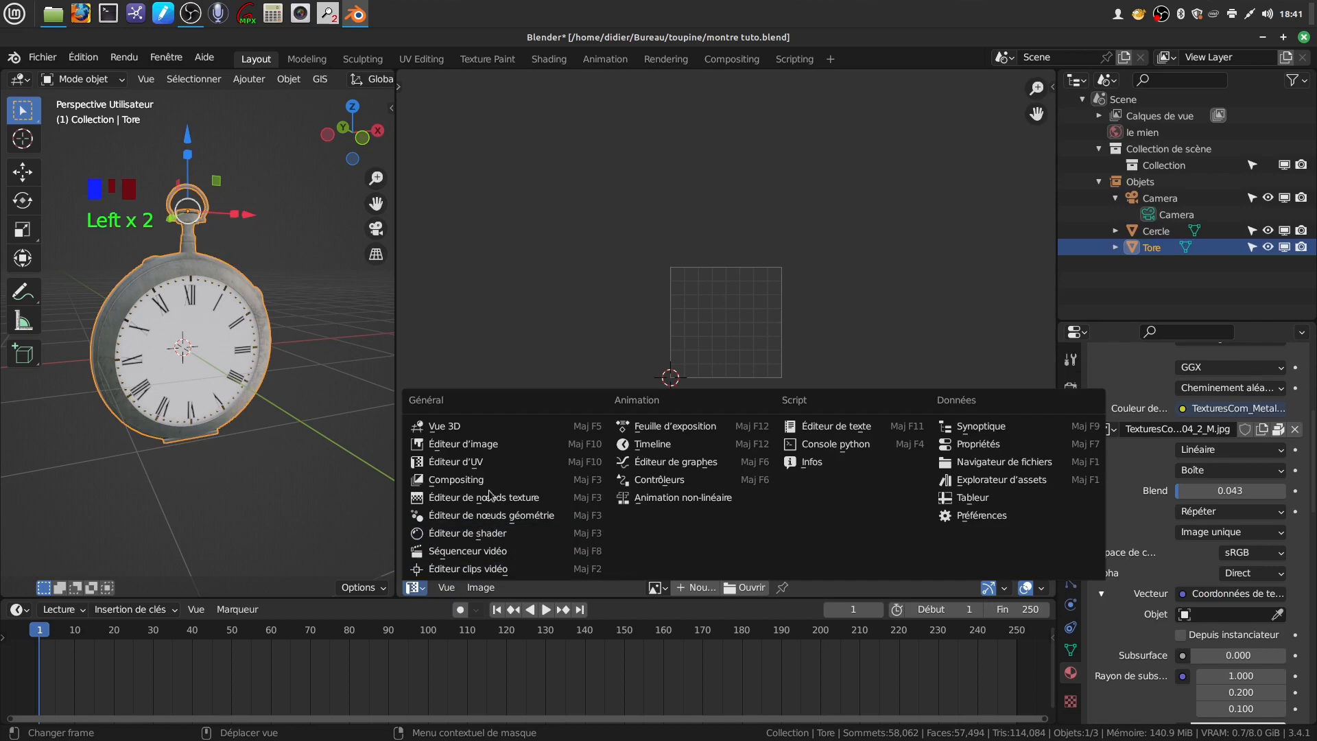
click(480, 533)
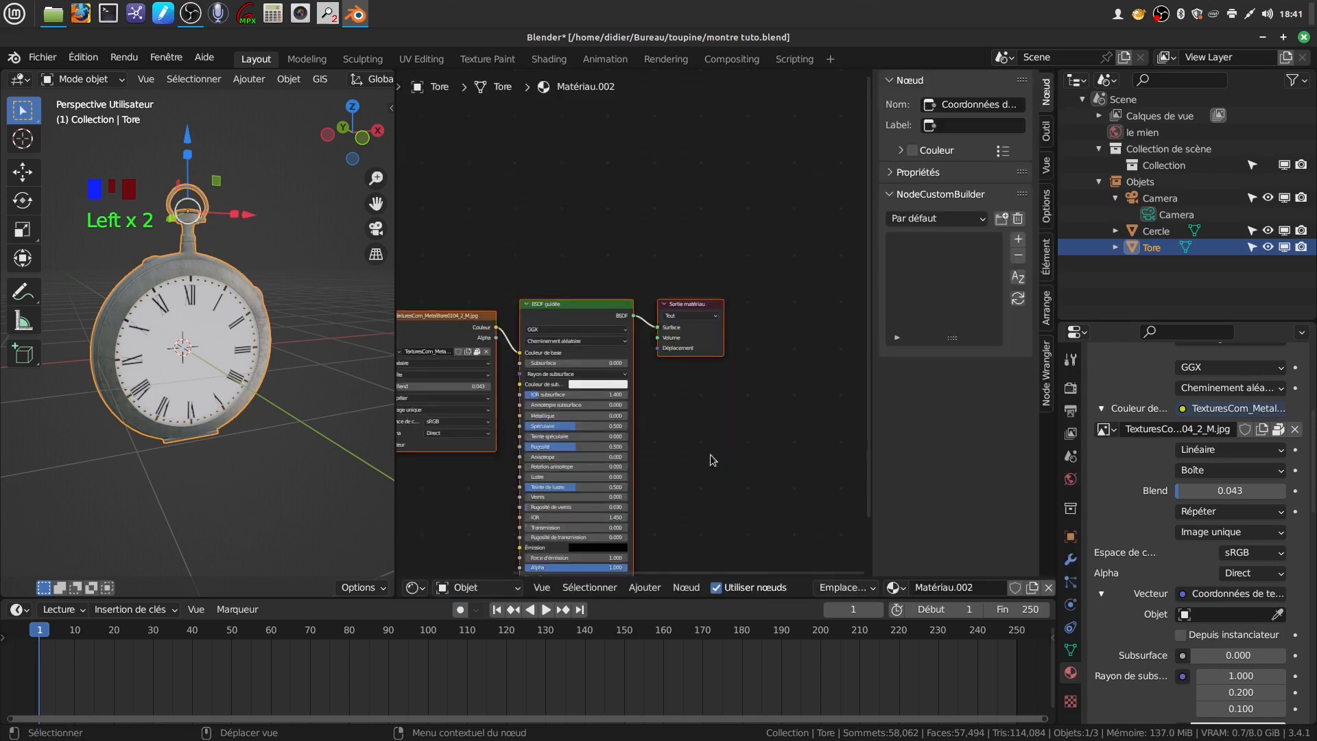
scroll(714, 412, down, 3)
key(n)
middle_drag(796, 396, 929, 223)
middle_drag(640, 339, 714, 390)
click(632, 243)
drag(632, 243, 440, 226)
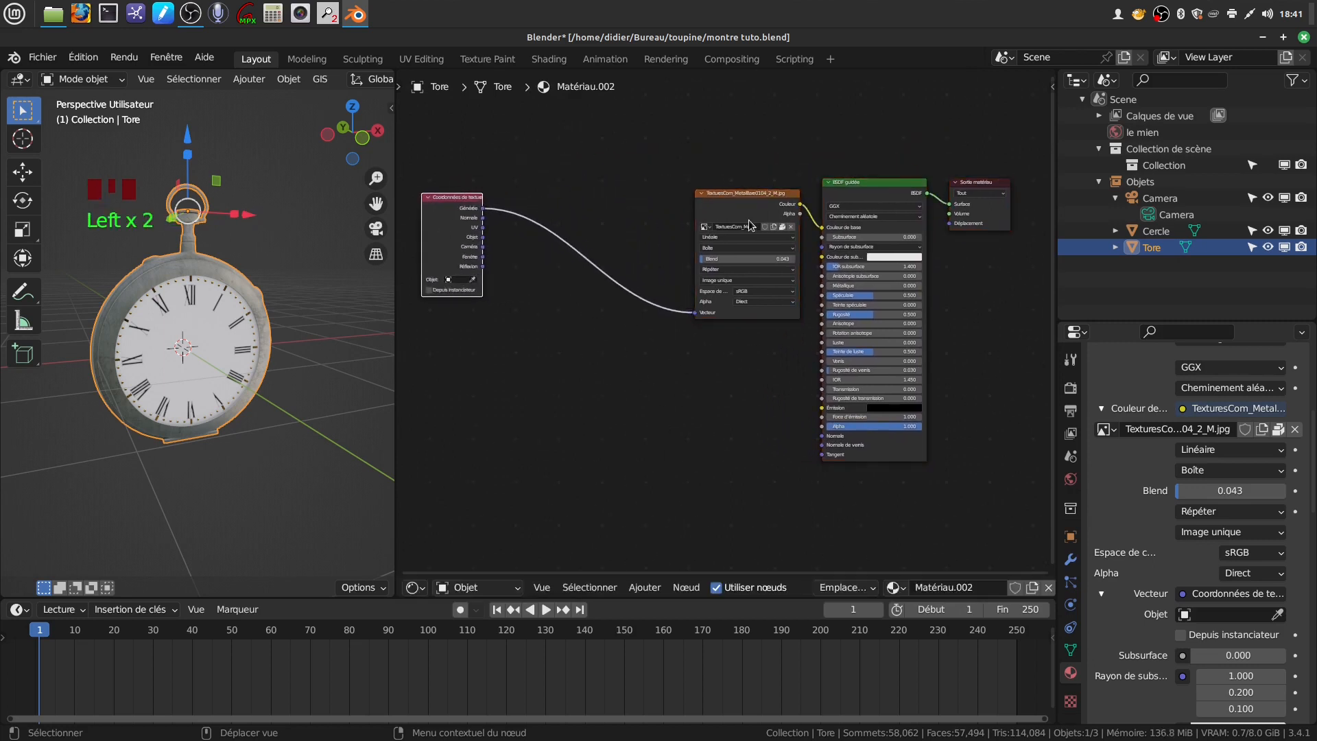
- Insert a Mapping node between the Texture Coordinate and image texture nodes
click(641, 590)
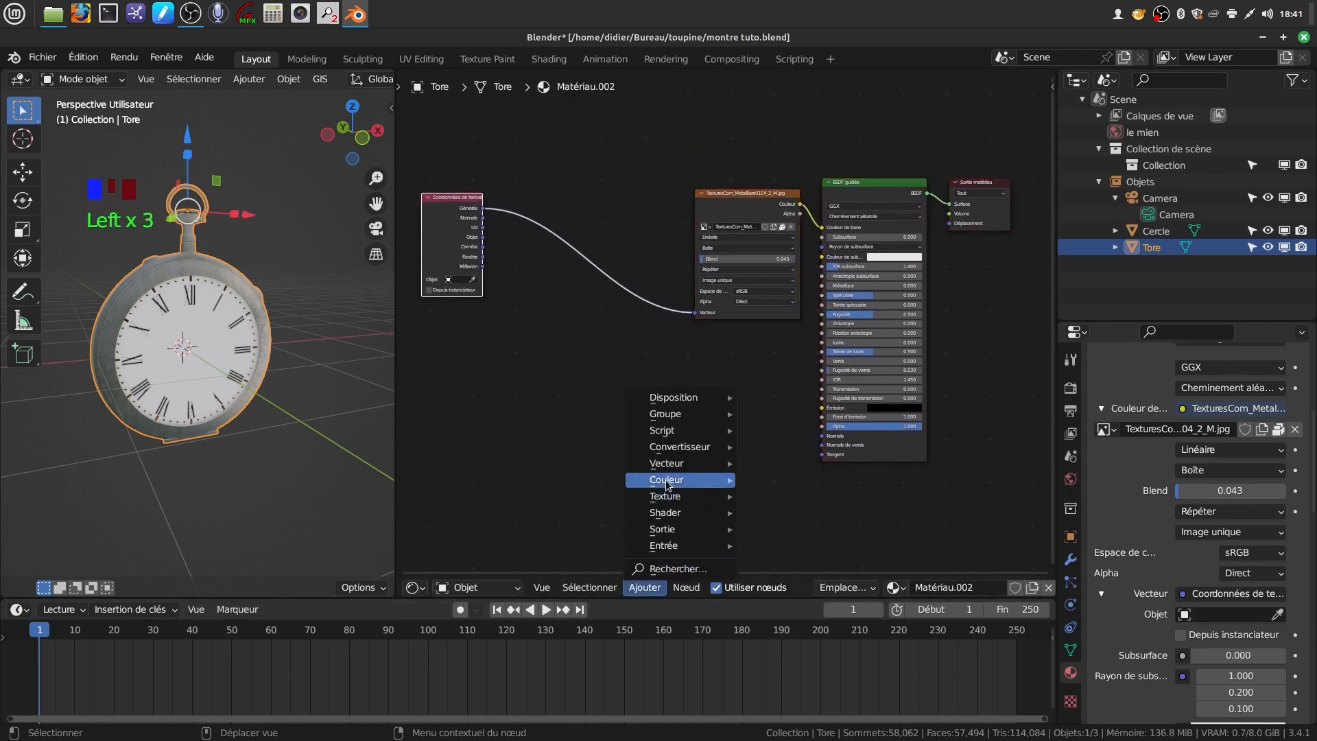
mouse_move(668, 483)
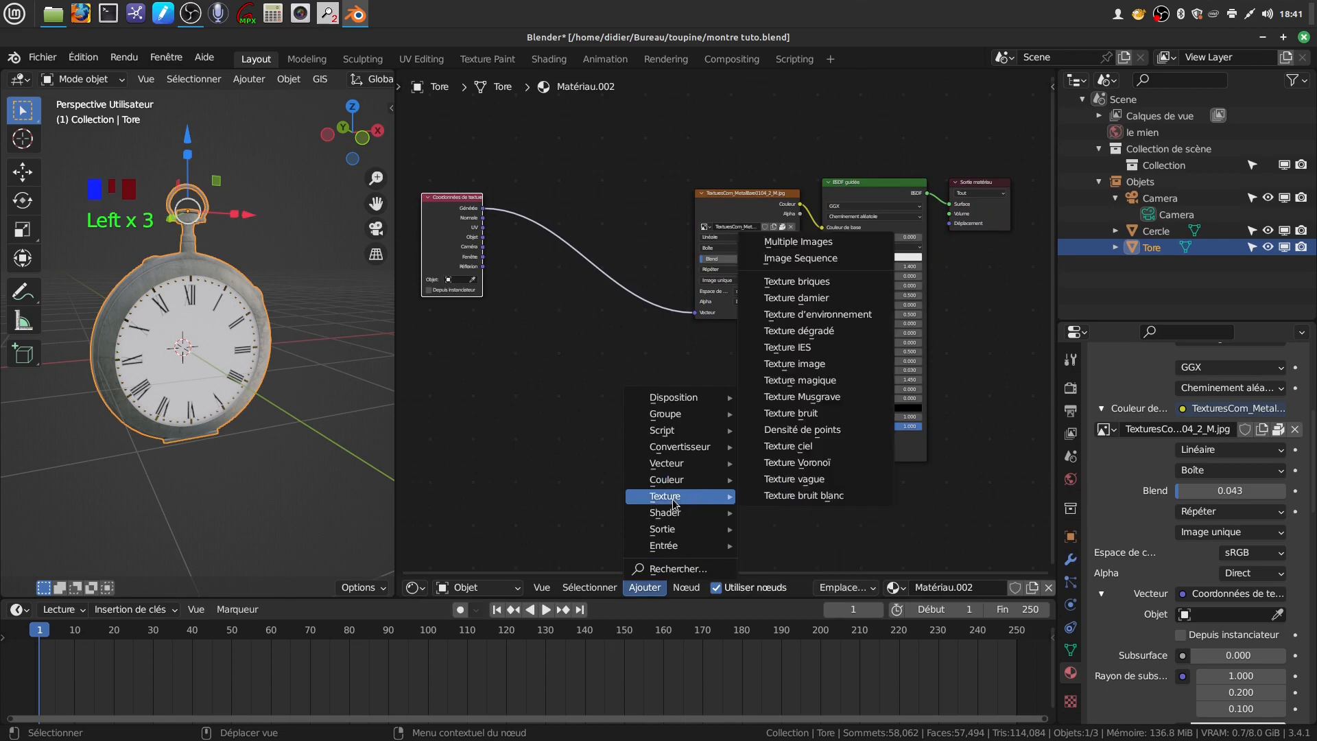
click(771, 495)
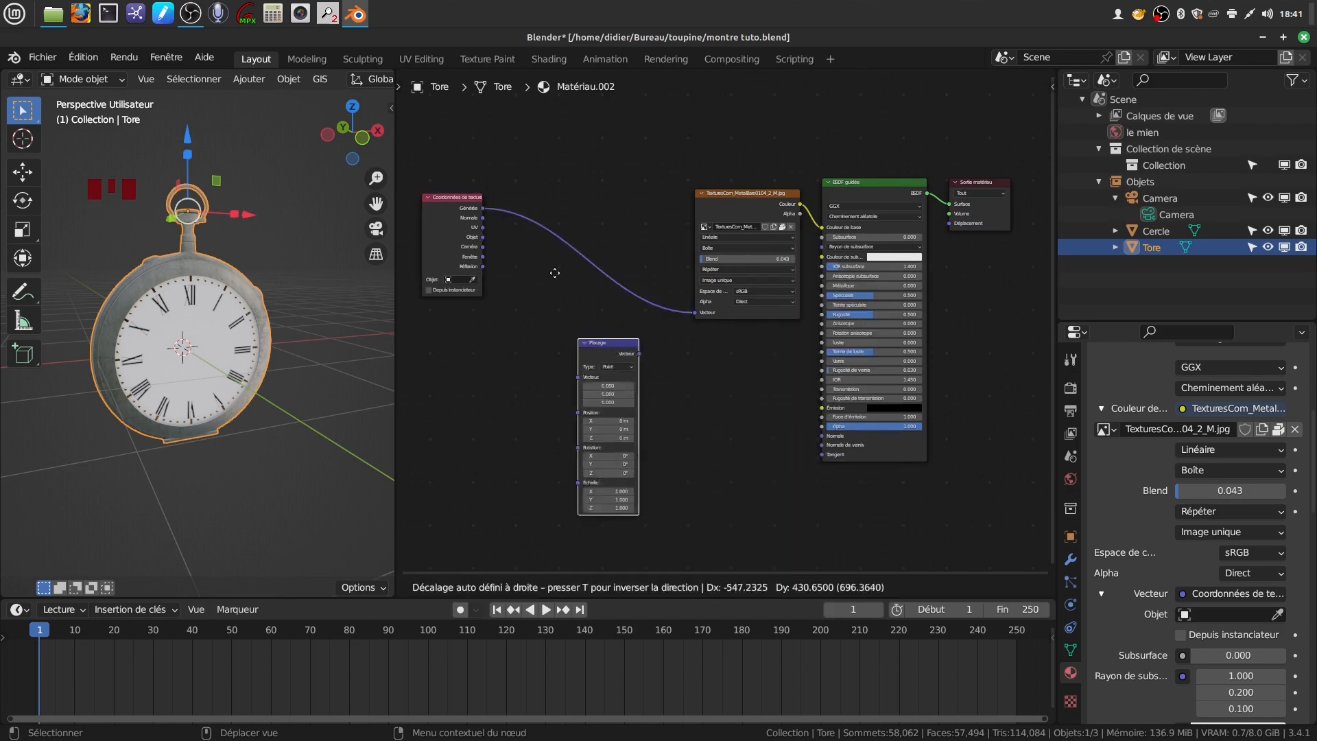
click(533, 176)
click(232, 272)
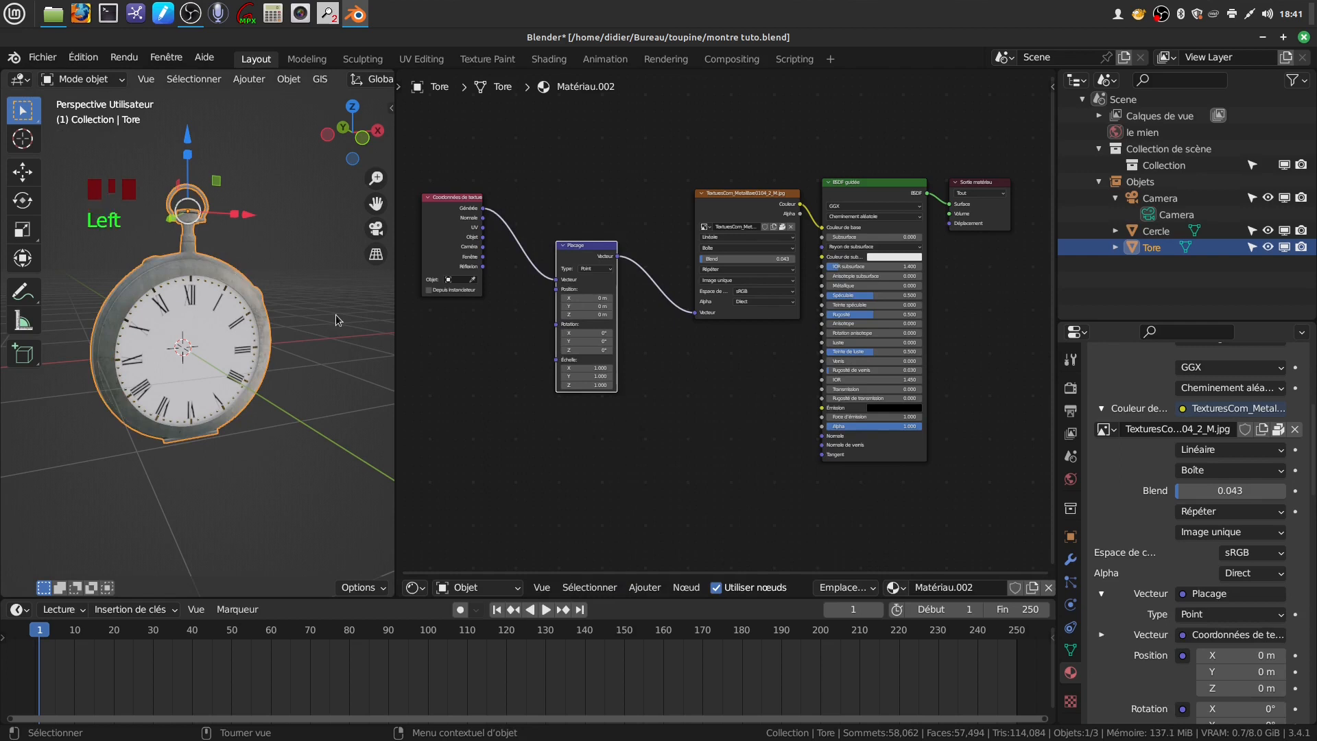
- Apply all transformations to the watch case object
key(ctrl+a)
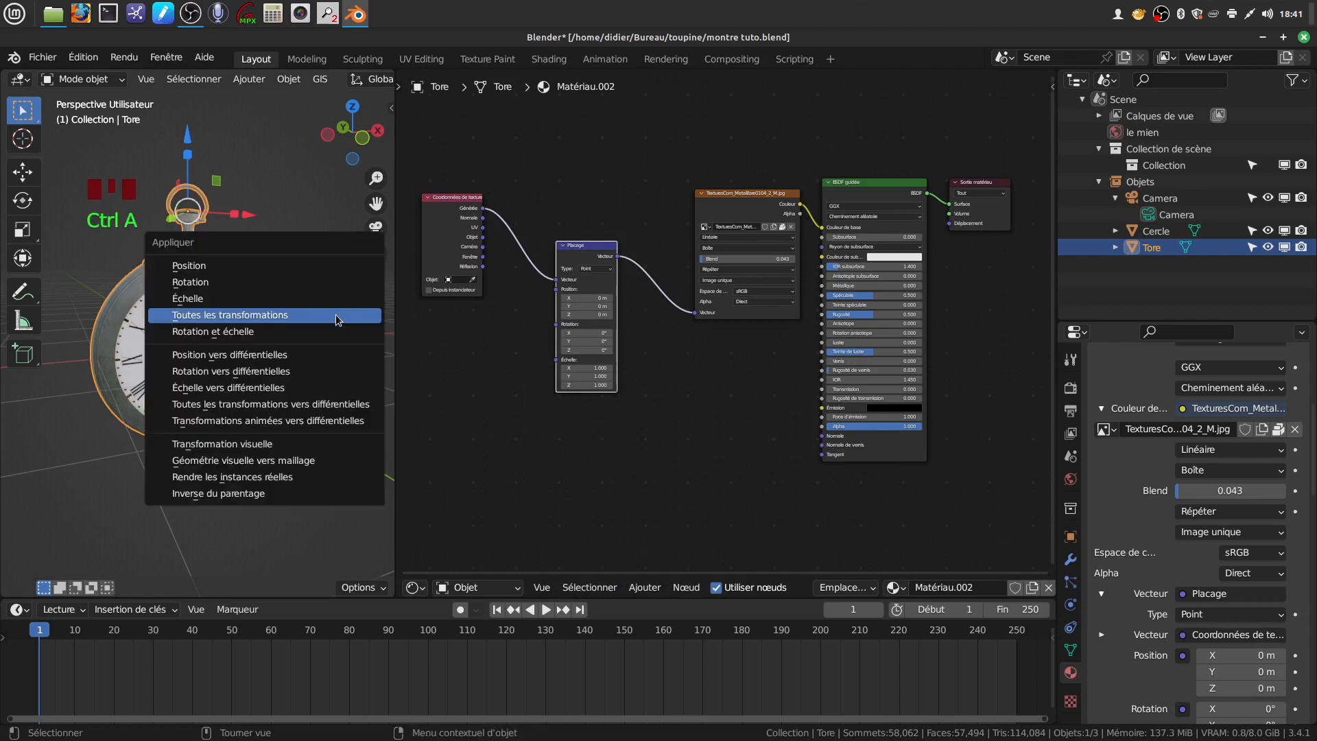
click(338, 320)
middle_drag(281, 318, 443, 352)
- Set the case material's Metallic to 1.000, Specular to 0.000 and Roughness to 0.184
scroll(321, 342, up, 2)
scroll(662, 426, up, 2)
middle_drag(677, 389, 507, 429)
mouse_move(713, 342)
mouse_down()
mouse_move(656, 347)
mouse_move(772, 335)
mouse_up()
scroll(273, 333, down, 2)
middle_drag(273, 333, 384, 329)
drag(726, 372, 690, 371)
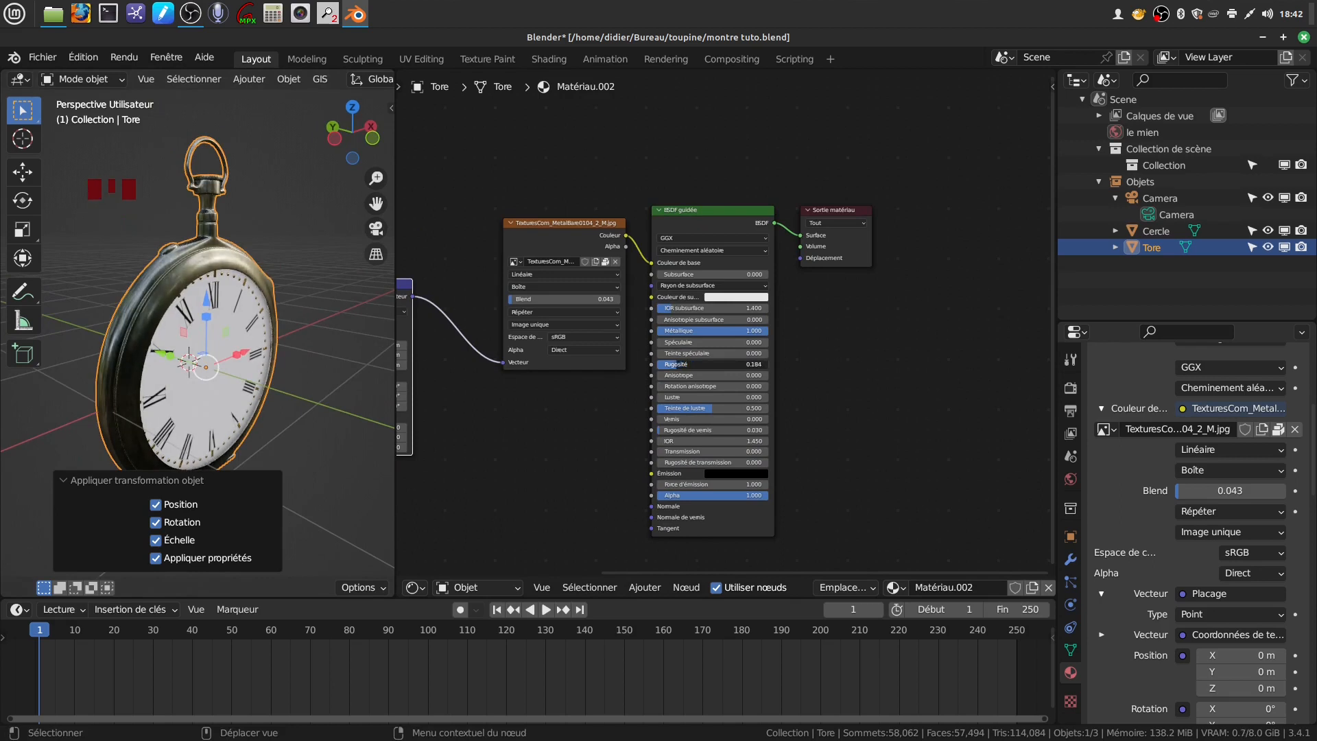
- Shift the Texture Coordinate, Mapping and image texture nodes away from the Principled BSDF to make room for another node
scroll(132, 420, down, 1)
middle_drag(132, 420, 384, 312)
scroll(177, 287, down, 2)
middle_drag(585, 438, 684, 417)
scroll(205, 275, up, 2)
middle_drag(206, 274, 391, 329)
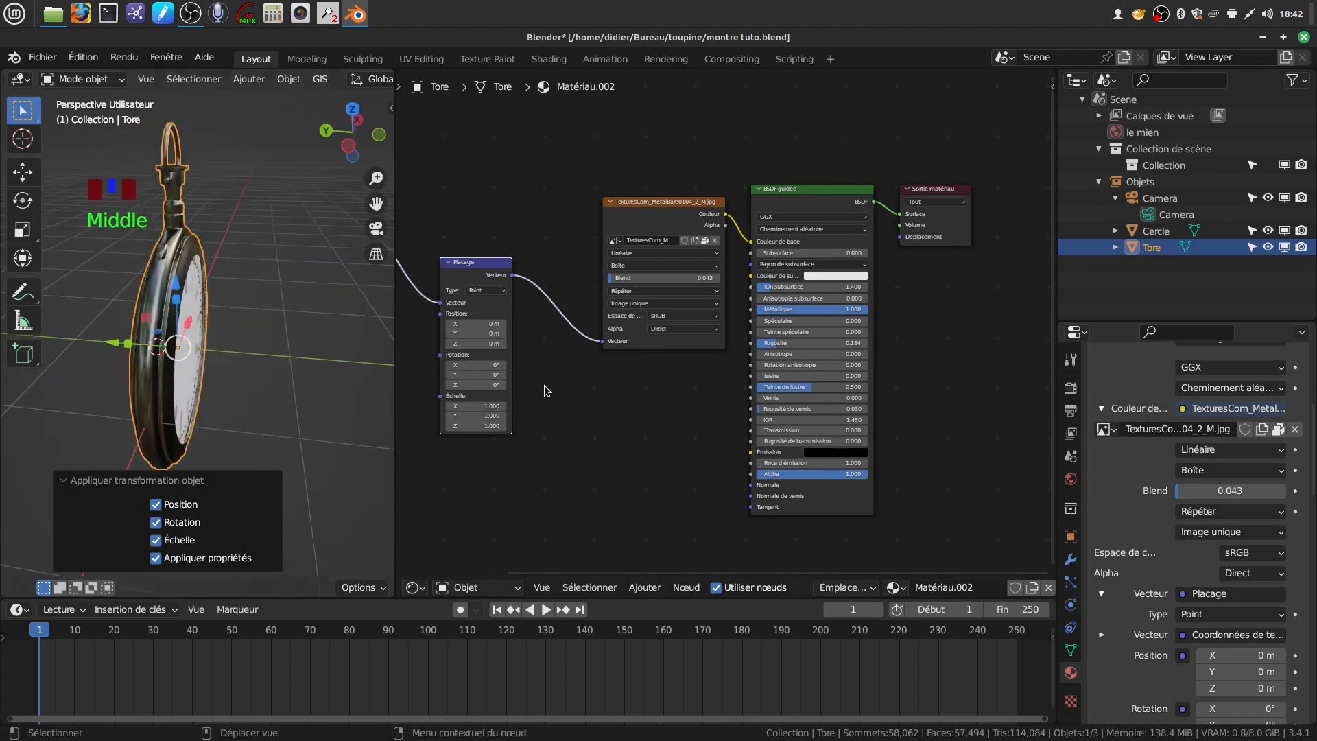
scroll(546, 391, down, 7)
middle_drag(547, 391, 642, 384)
click(578, 251)
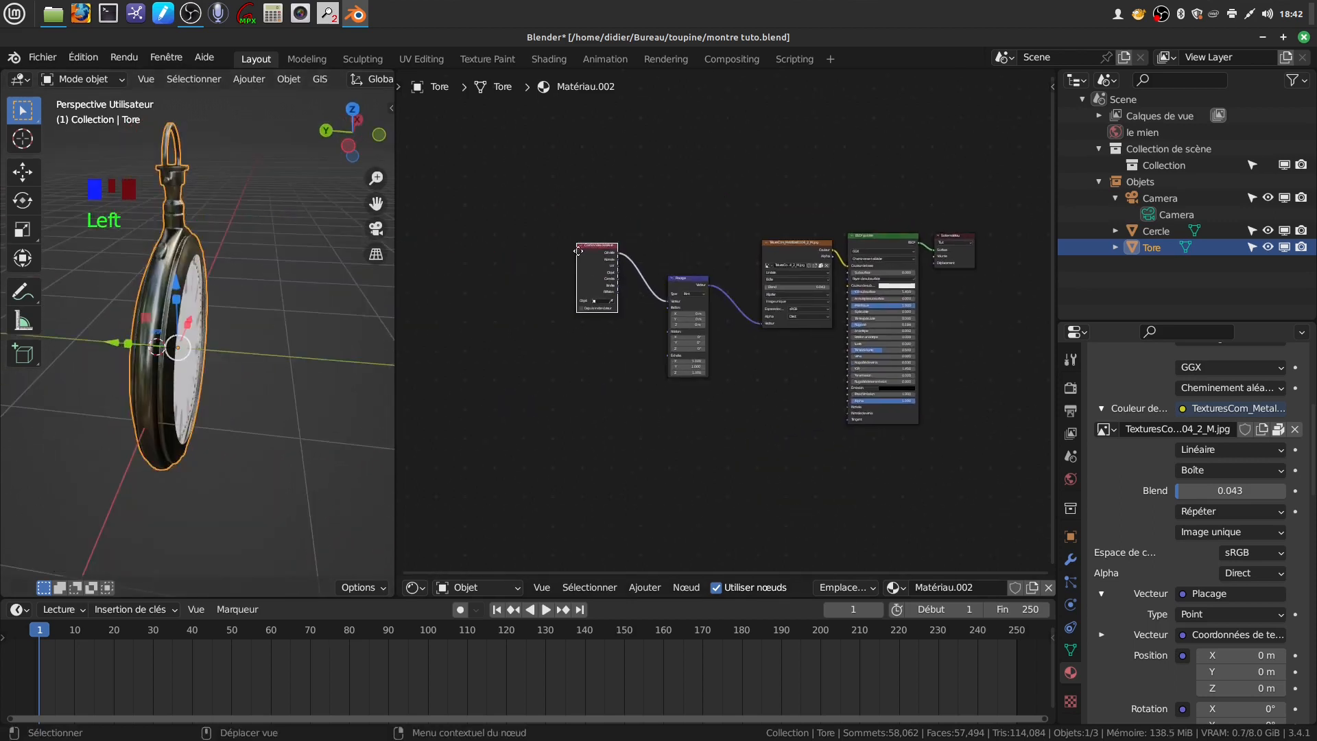
drag(578, 250, 473, 236)
drag(684, 295, 552, 264)
drag(801, 261, 672, 270)
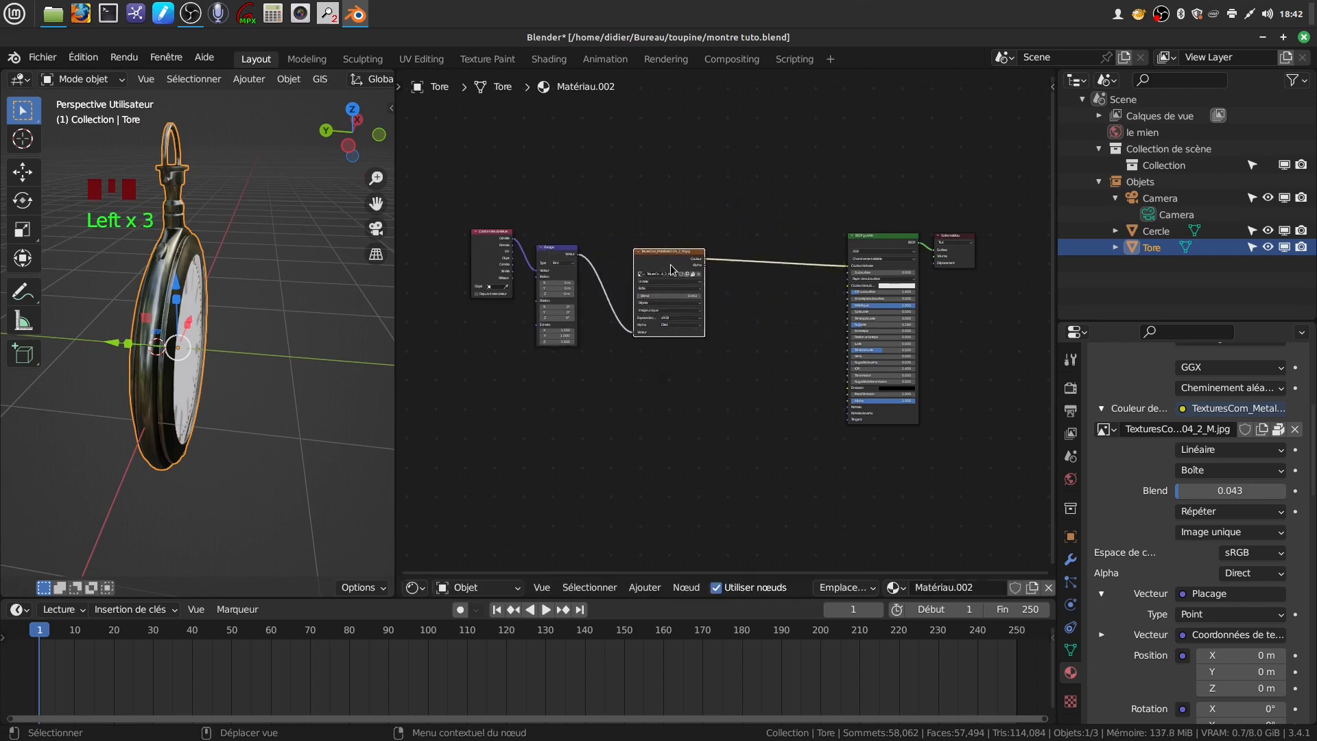
- Insert a Gamma node between the image texture's colour output and the Principled BSDF's base colour
click(645, 587)
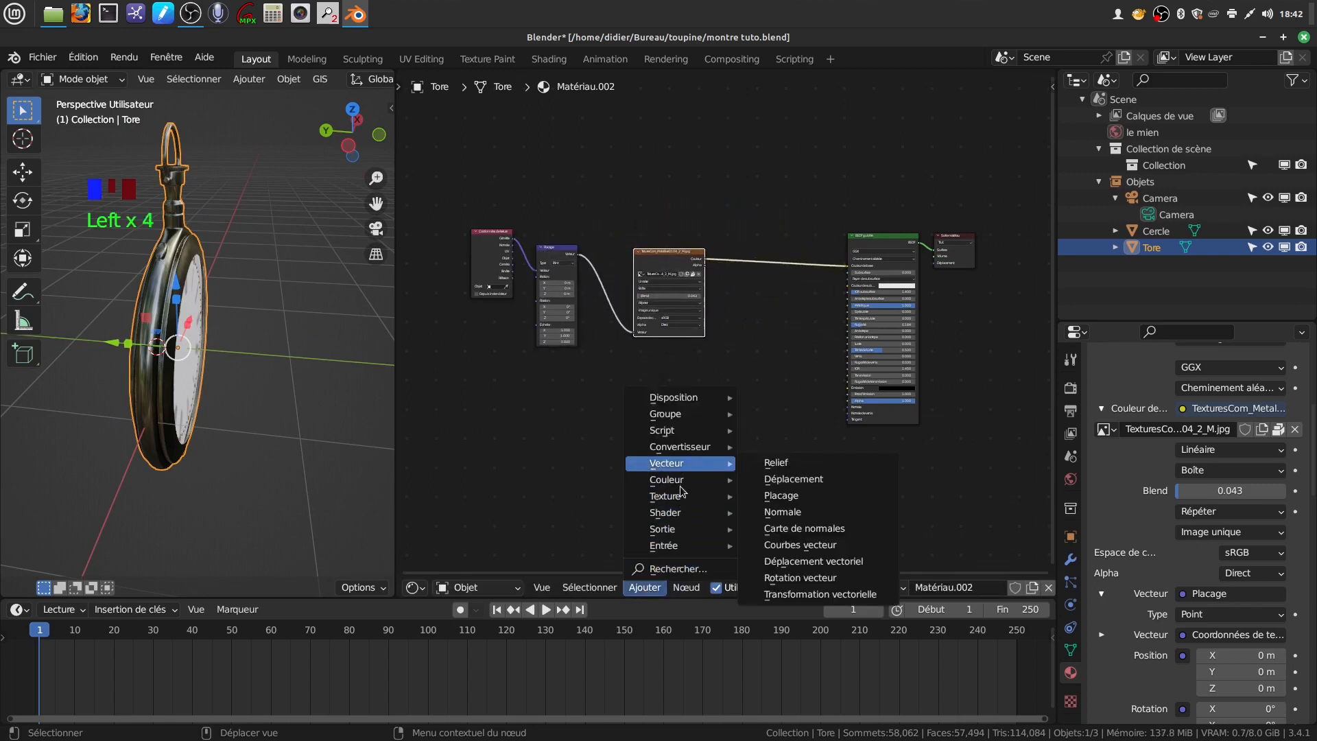
mouse_move(710, 482)
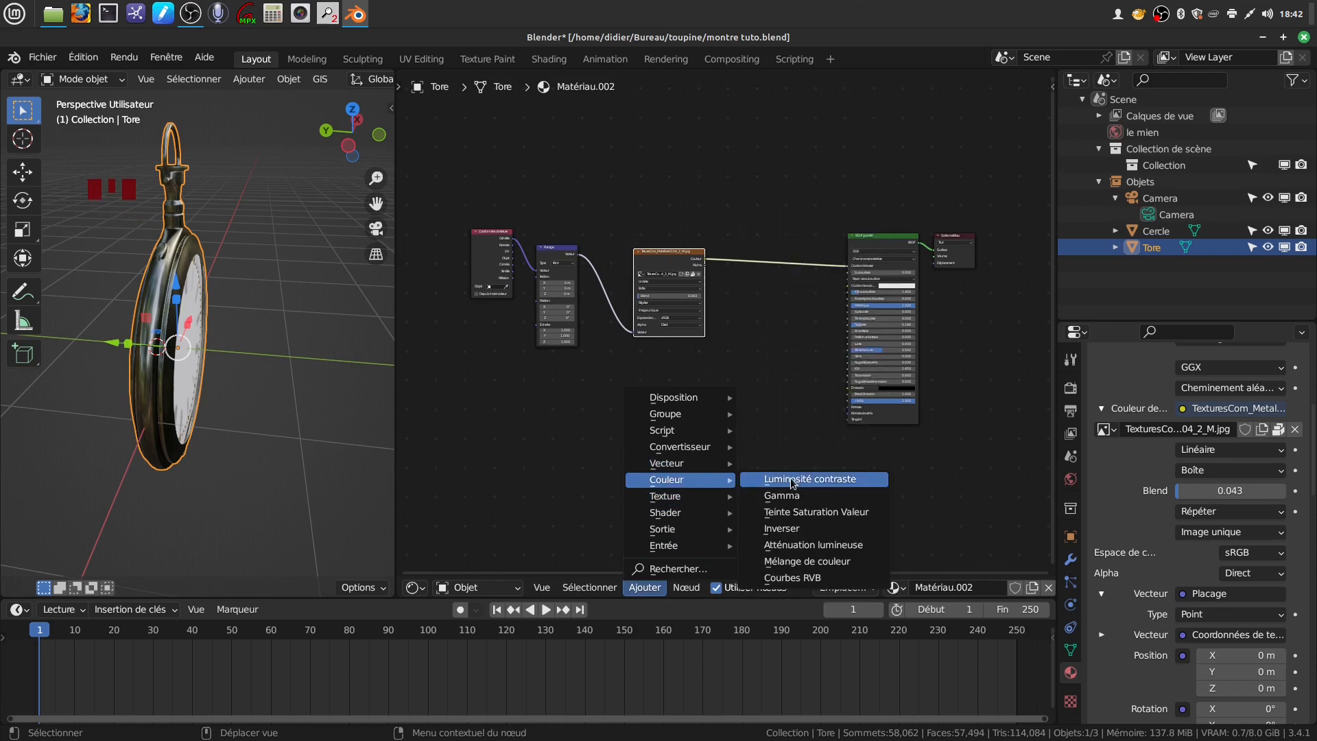
click(788, 495)
click(783, 266)
scroll(244, 351, up, 4)
middle_drag(244, 351, 326, 297)
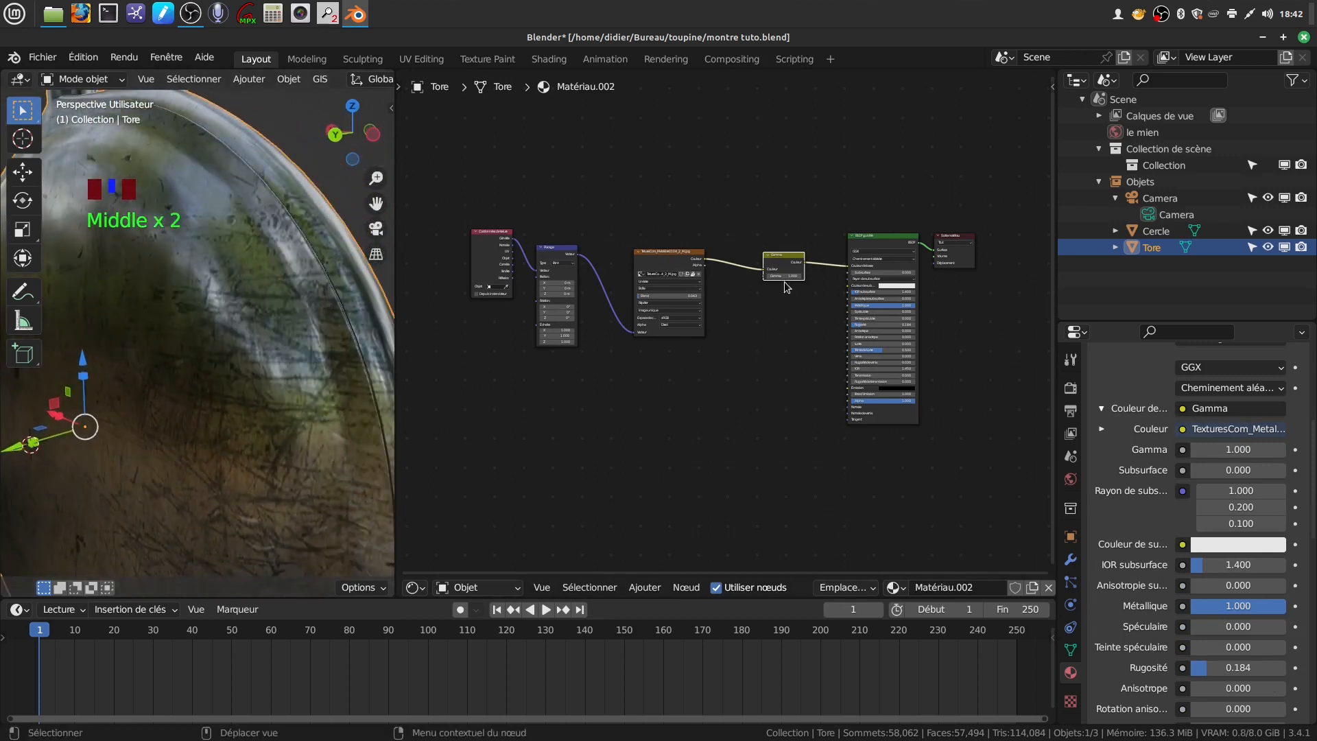
- Switch the 3D viewport to rendered shading and view the back of the watch case
scroll(787, 287, up, 3)
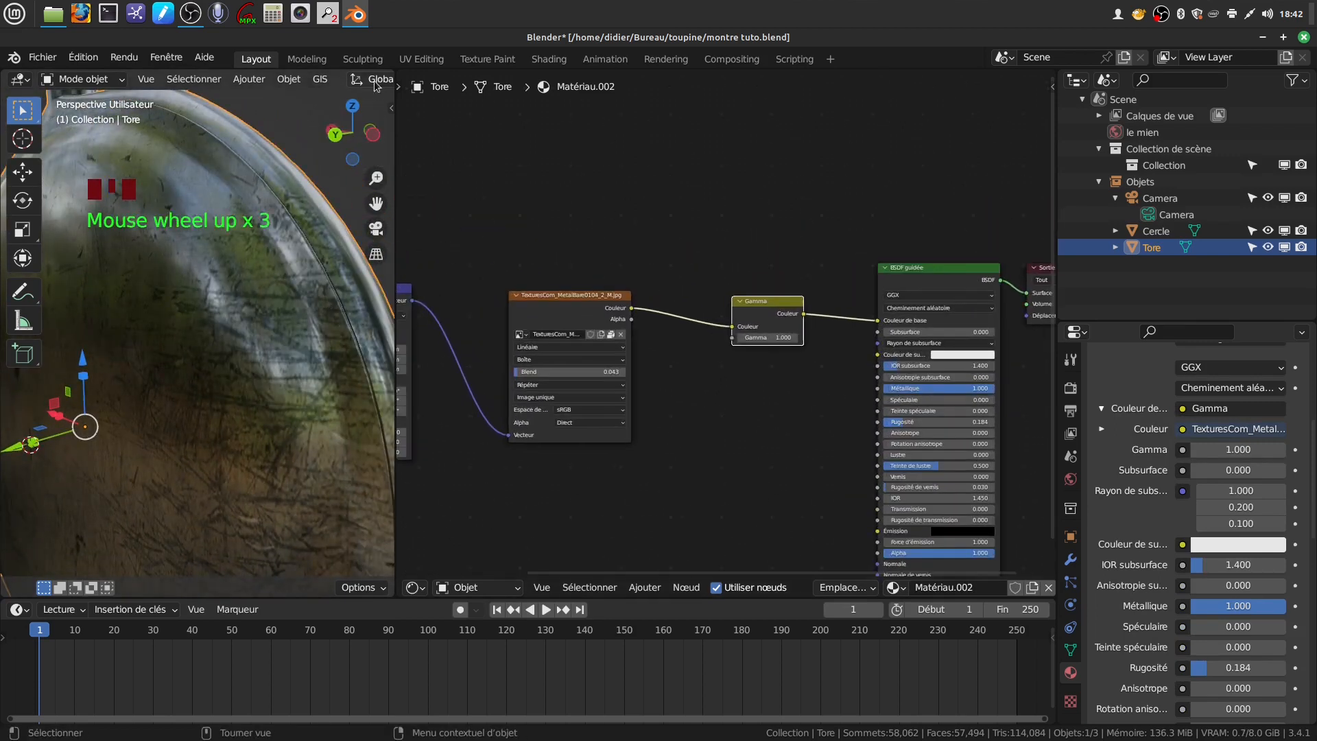
scroll(373, 80, down, 11)
scroll(374, 85, down, 2)
click(365, 80)
scroll(288, 319, down, 4)
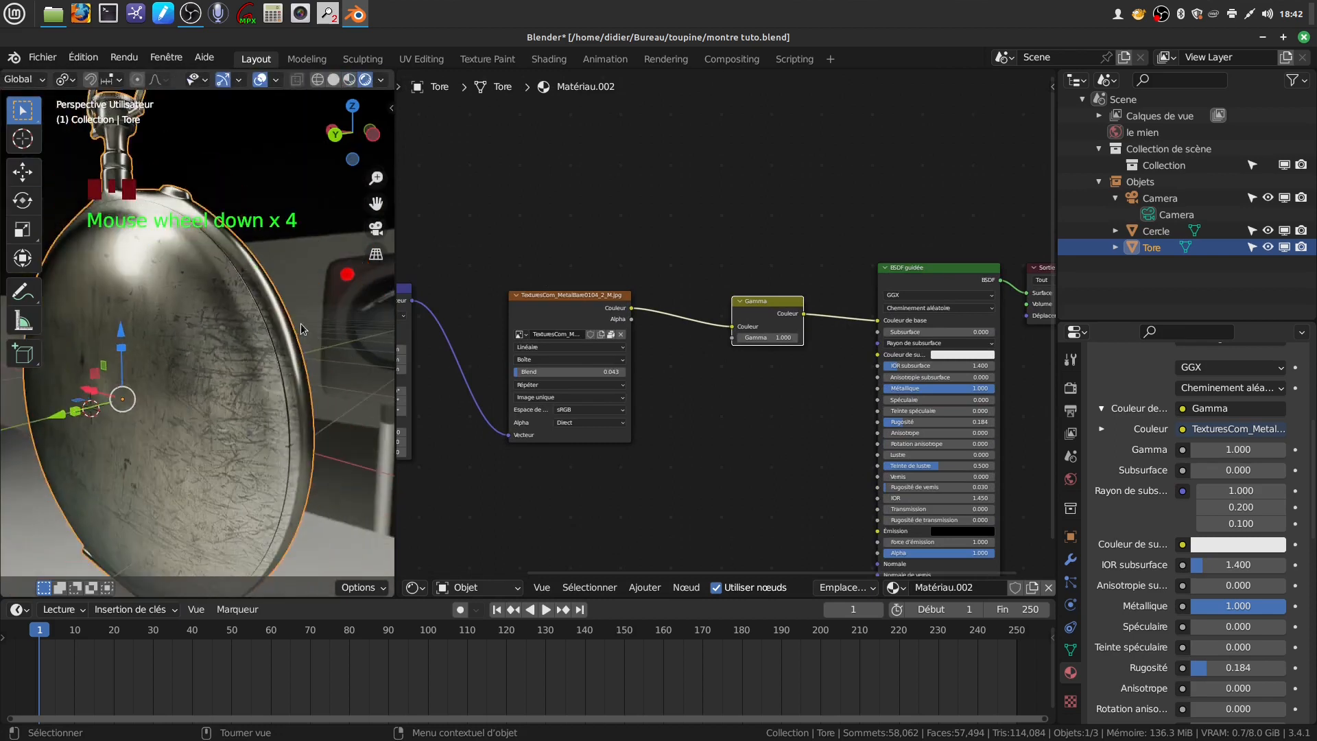
middle_drag(300, 323, 241, 343)
scroll(256, 350, up, 2)
middle_drag(309, 303, 341, 277)
- Set the Gamma node's value to 0.800 and check the effect around the case
scroll(727, 322, up, 4)
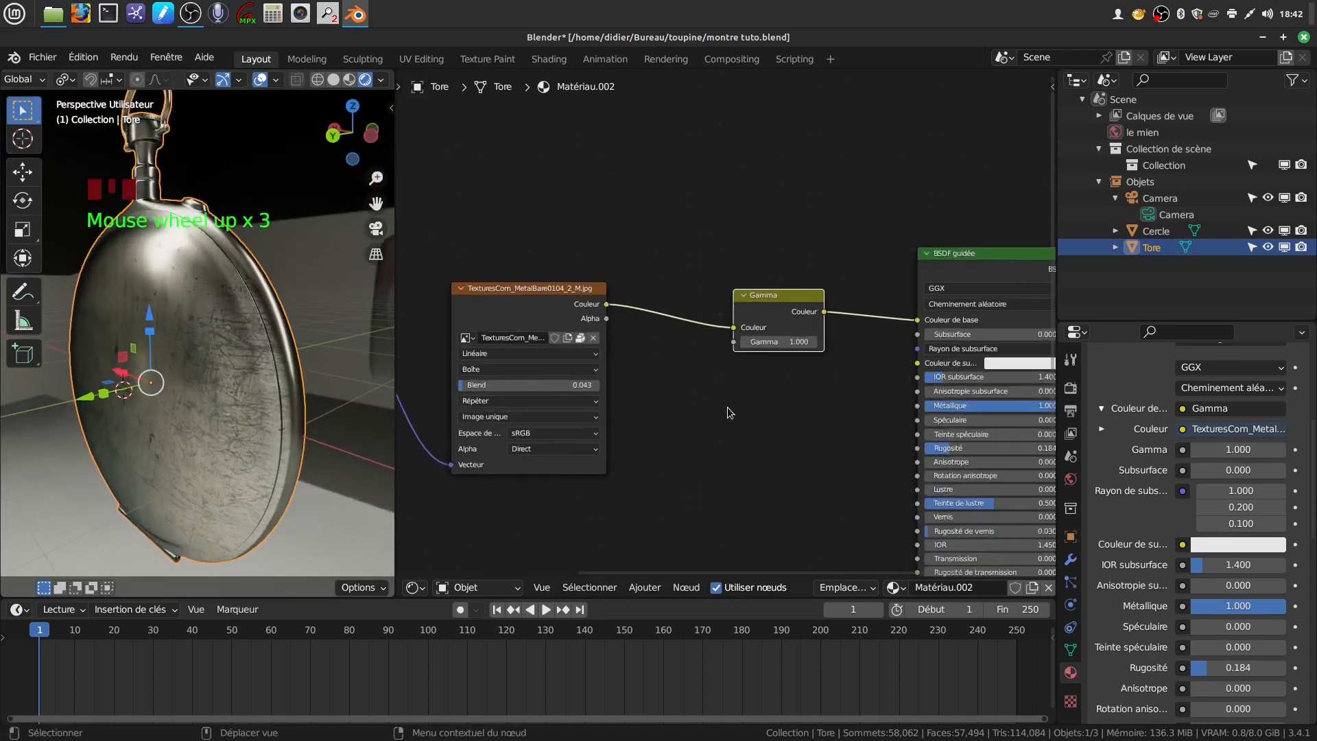
click(793, 345)
drag(789, 345, 783, 344)
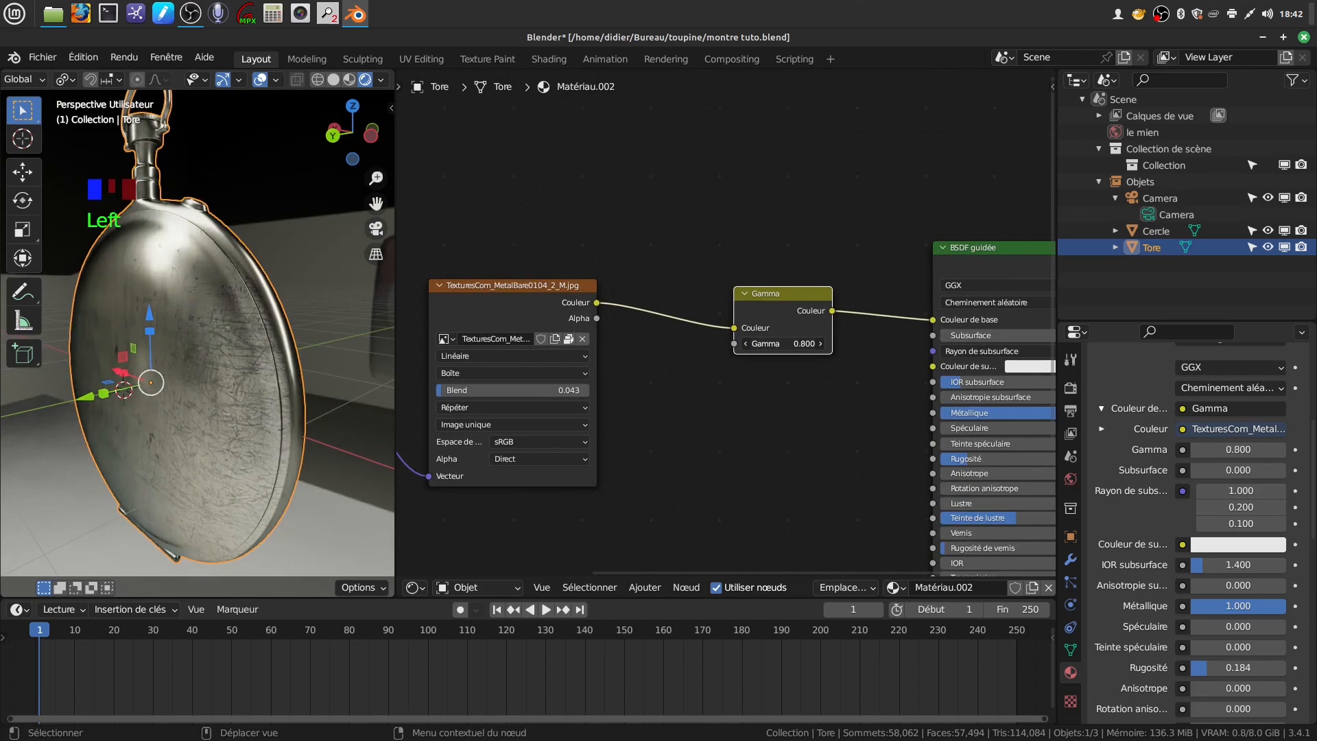
middle_drag(249, 339, 190, 332)
scroll(106, 316, down, 1)
middle_drag(106, 317, 252, 365)
scroll(315, 363, up, 2)
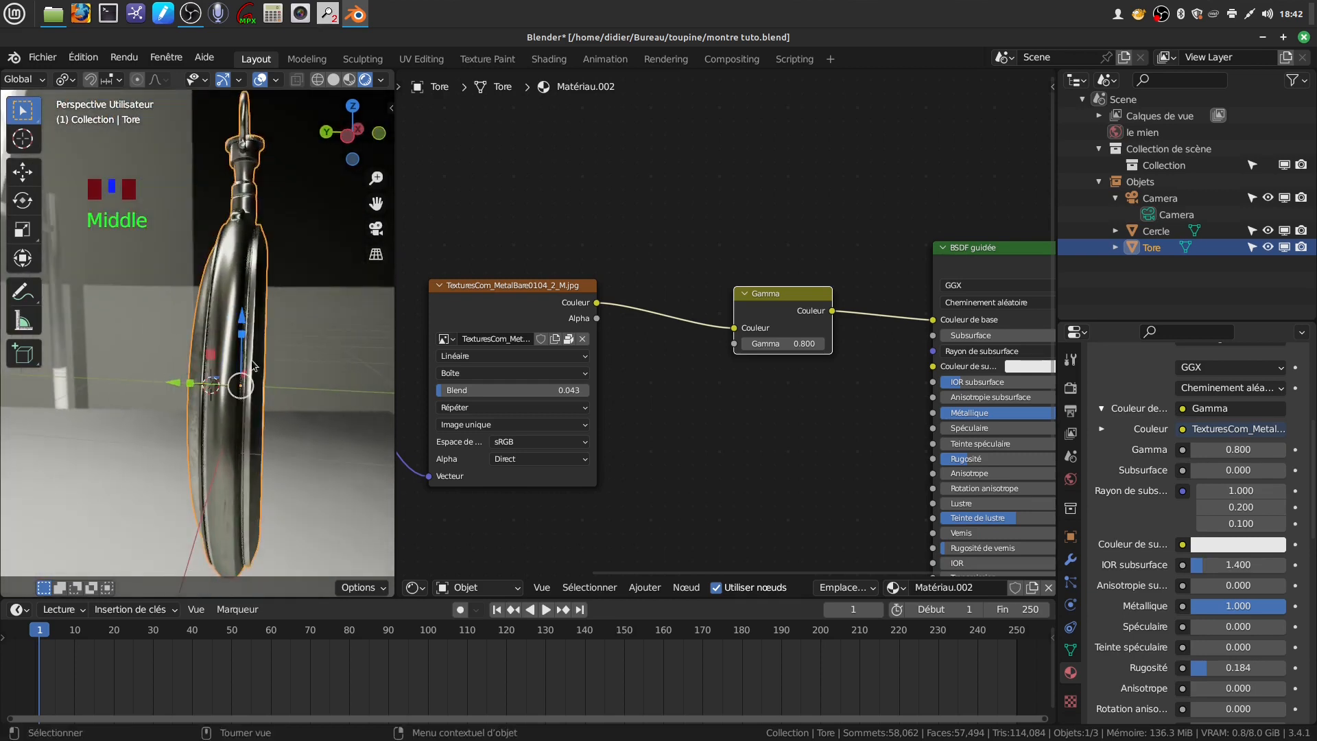
- Set the Mapping node's Y scale to 0.300 to adjust the texture stretching along the case's edge
middle_drag(630, 472, 684, 474)
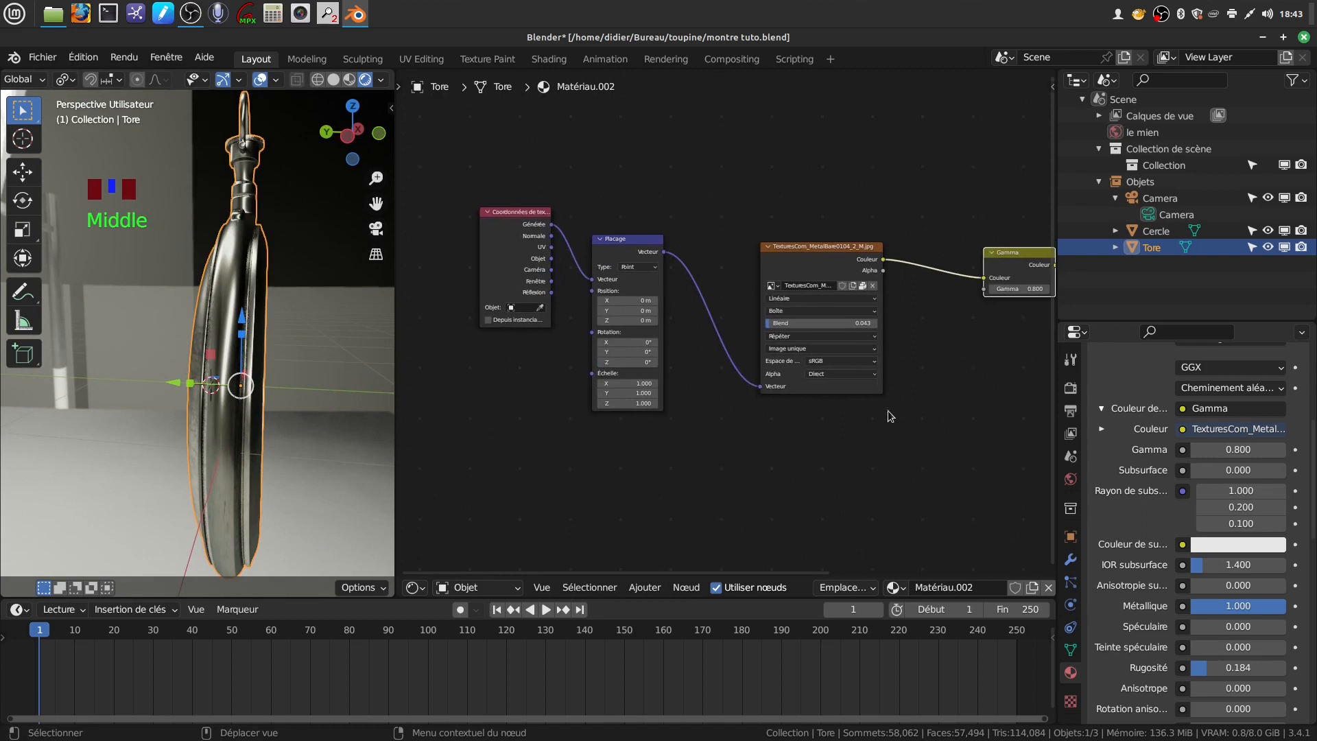
scroll(635, 453, up, 7)
middle_drag(634, 439, 709, 398)
scroll(711, 439, up, 3)
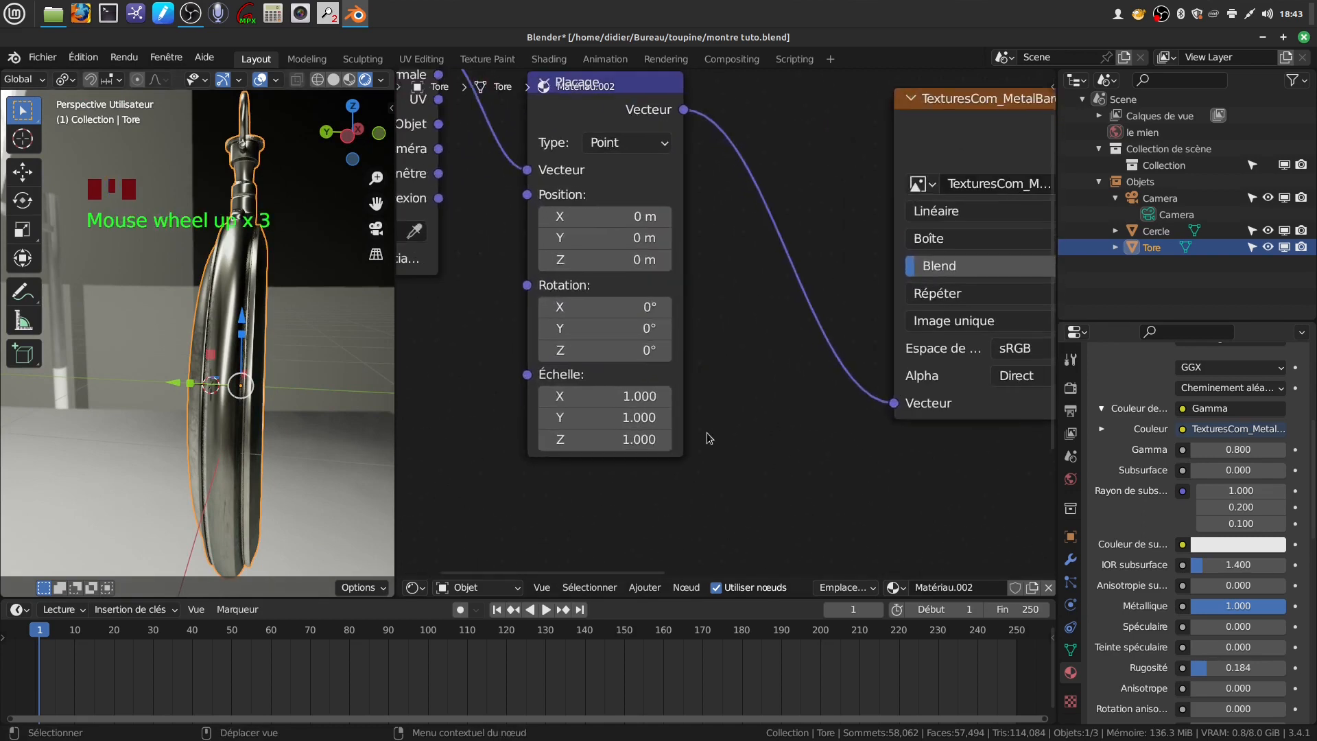
click(618, 417)
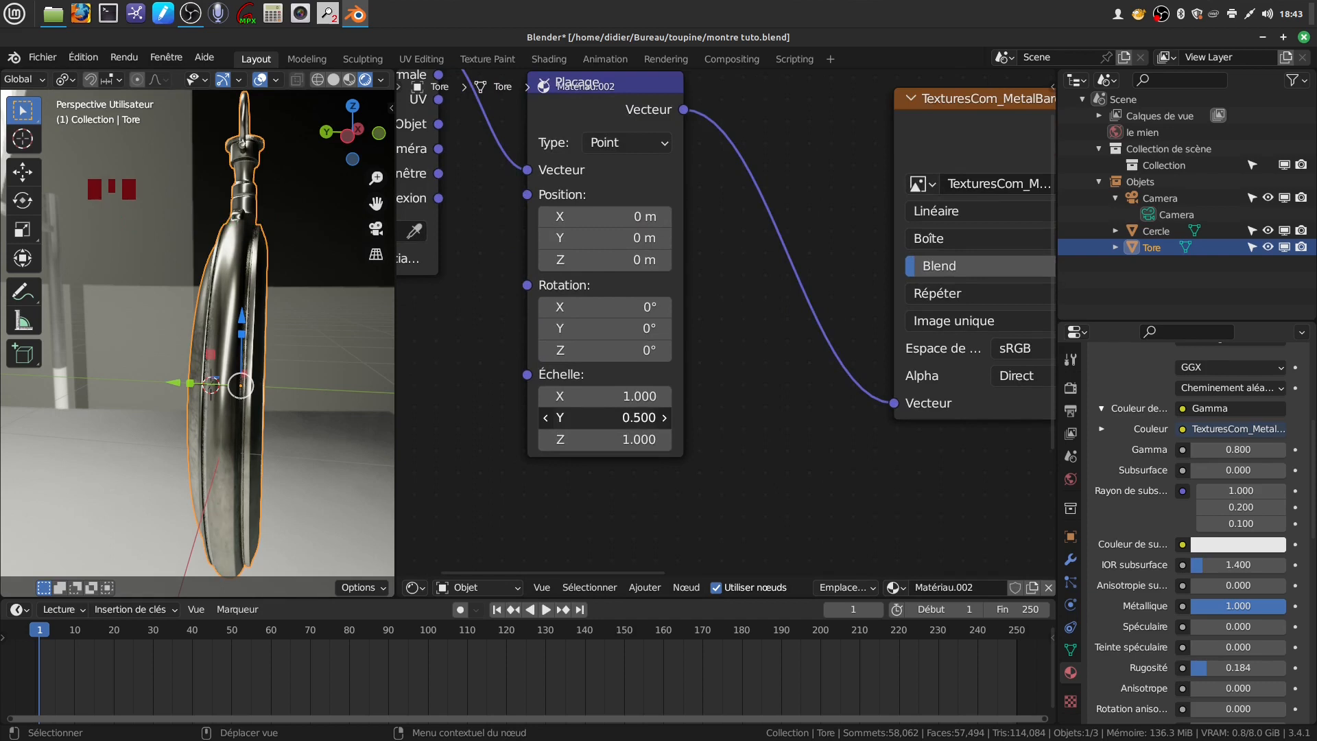
mouse_move(290, 387)
middle_down()
mouse_move(300, 355)
mouse_move(325, 388)
mouse_move(287, 418)
mouse_move(302, 375)
middle_up()
scroll(287, 418, up, 2)
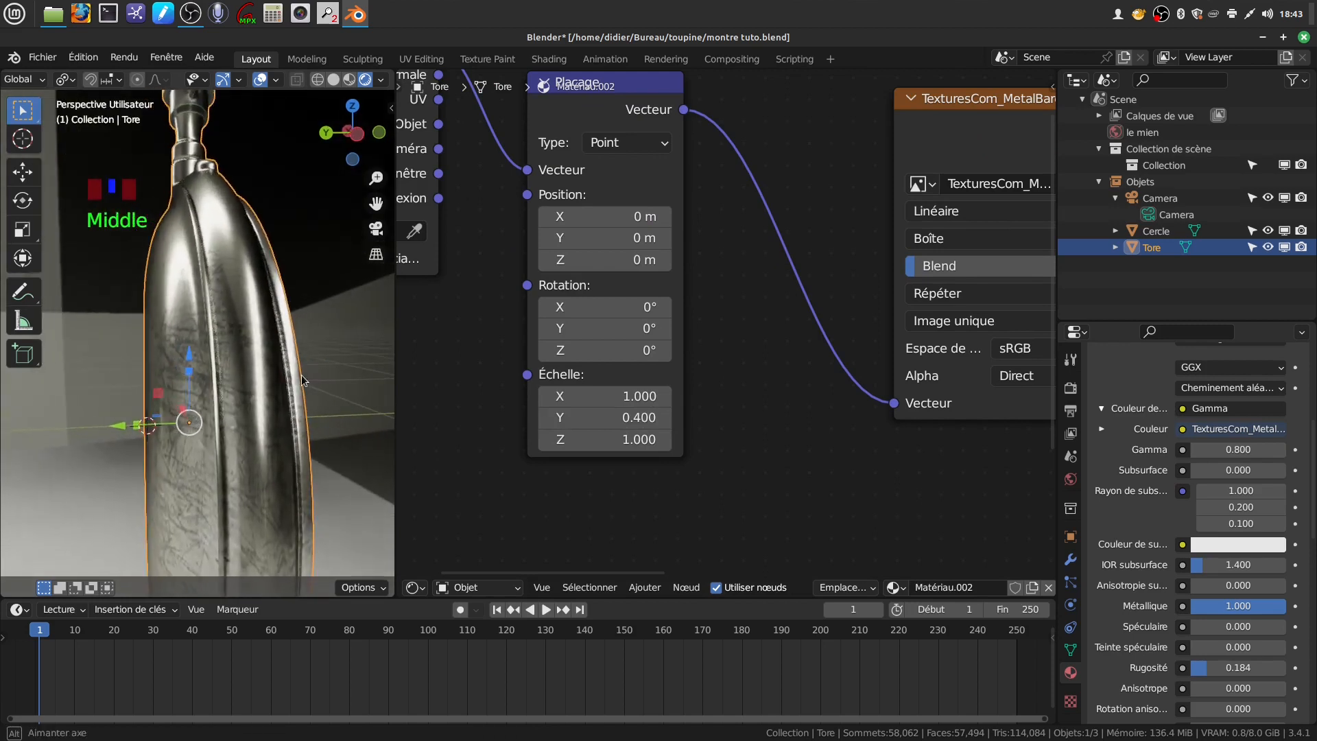
click(545, 417)
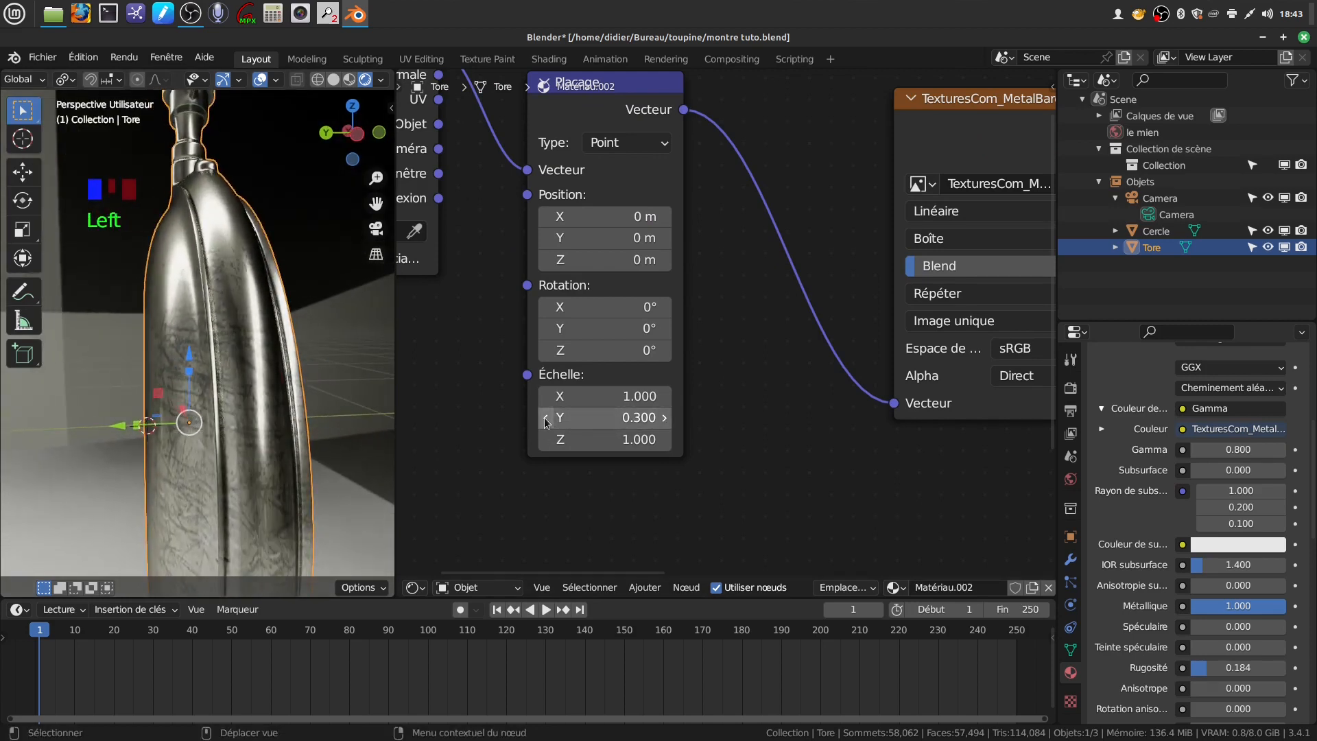
- Set the Mapping node's X scale to 0.800 while viewing the back of the case
middle_drag(281, 364, 233, 340)
scroll(228, 356, down, 3)
scroll(220, 360, down, 3)
scroll(256, 382, up, 2)
scroll(550, 501, up, 1)
shift+middle_drag(549, 501, 600, 476)
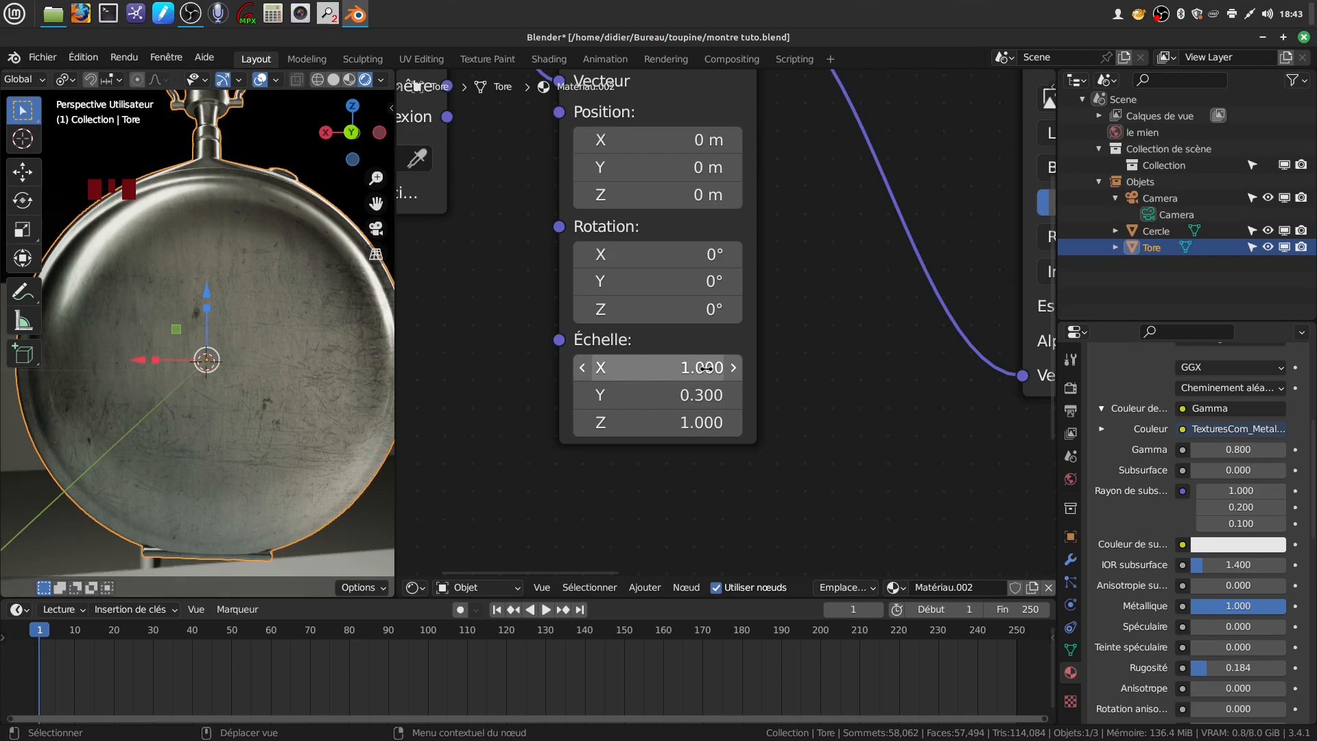
click(583, 368)
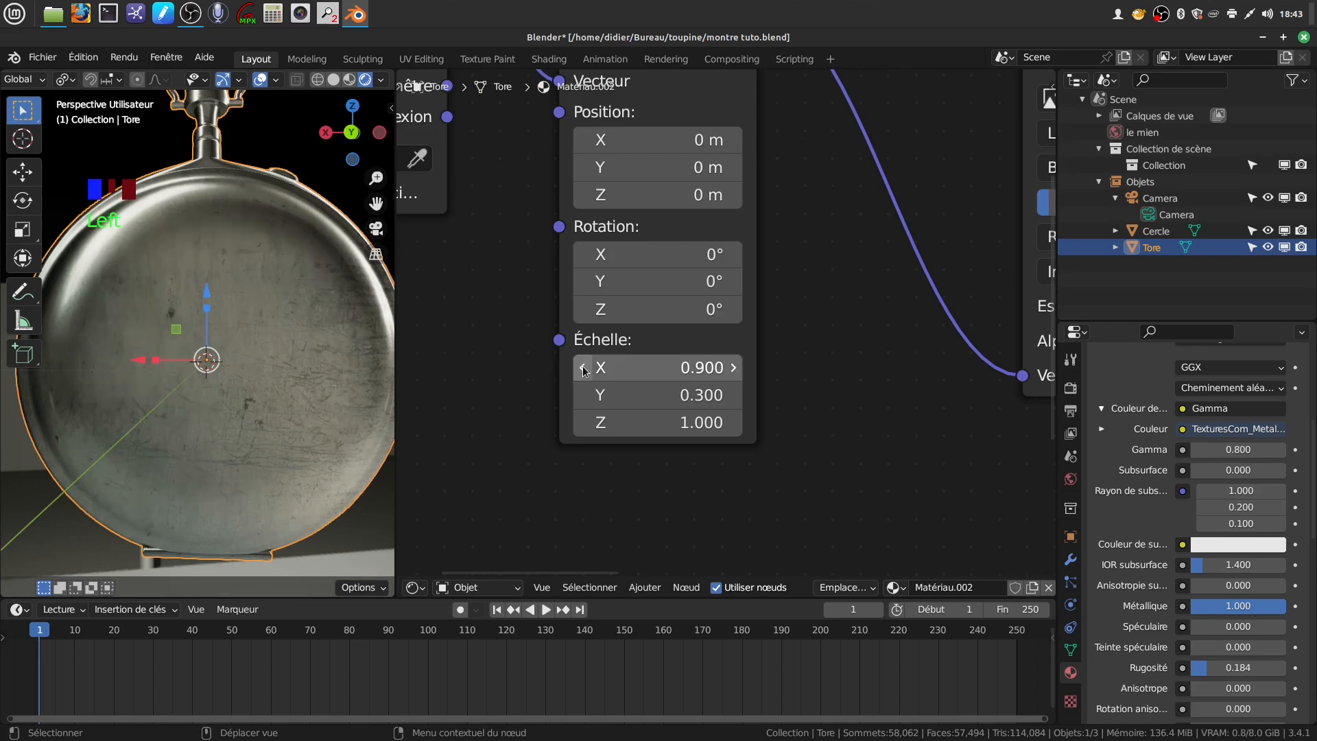
click(582, 369)
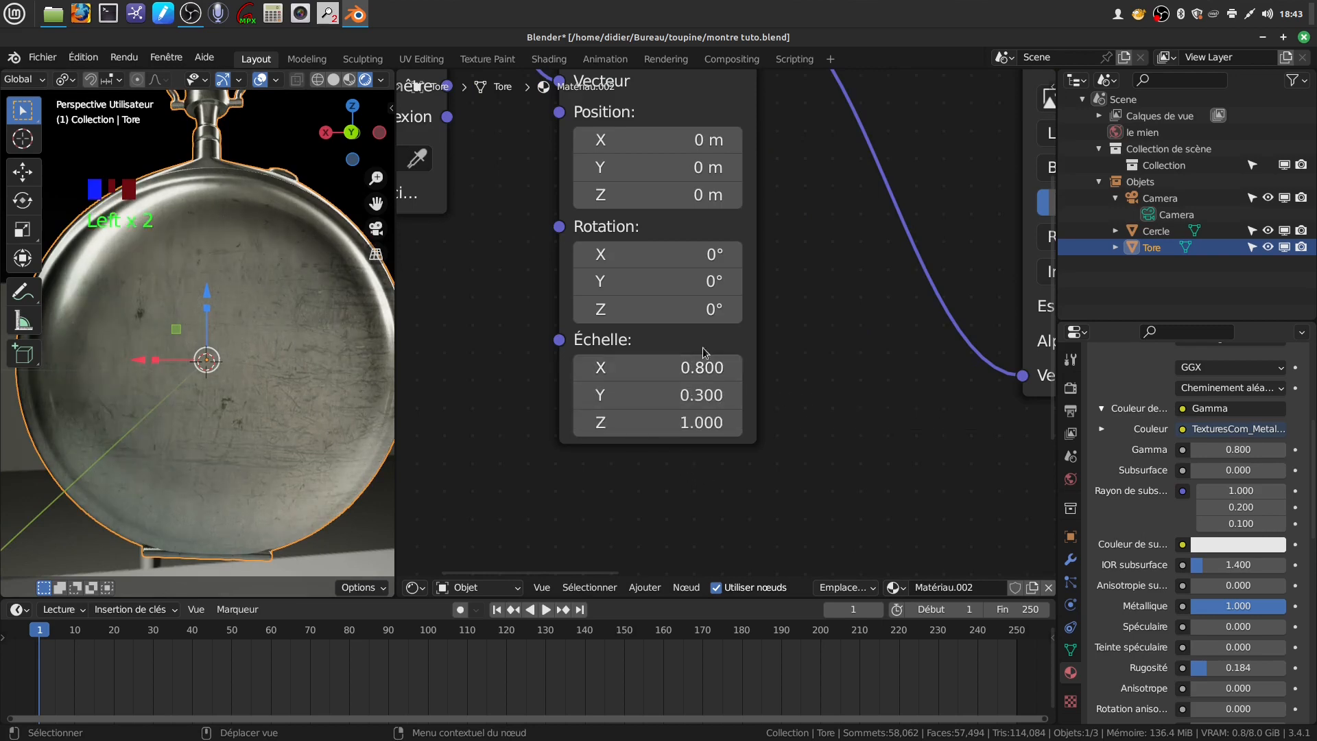
- Examine the scratched metal texture on the back and rim of the watch case from several angles
middle_drag(299, 288, 196, 289)
scroll(274, 304, down, 4)
middle_drag(274, 304, 274, 356)
scroll(109, 329, up, 3)
scroll(247, 328, down, 4)
scroll(315, 393, up, 3)
scroll(334, 401, down, 3)
shift+middle_drag(333, 401, 277, 381)
scroll(257, 378, up, 3)
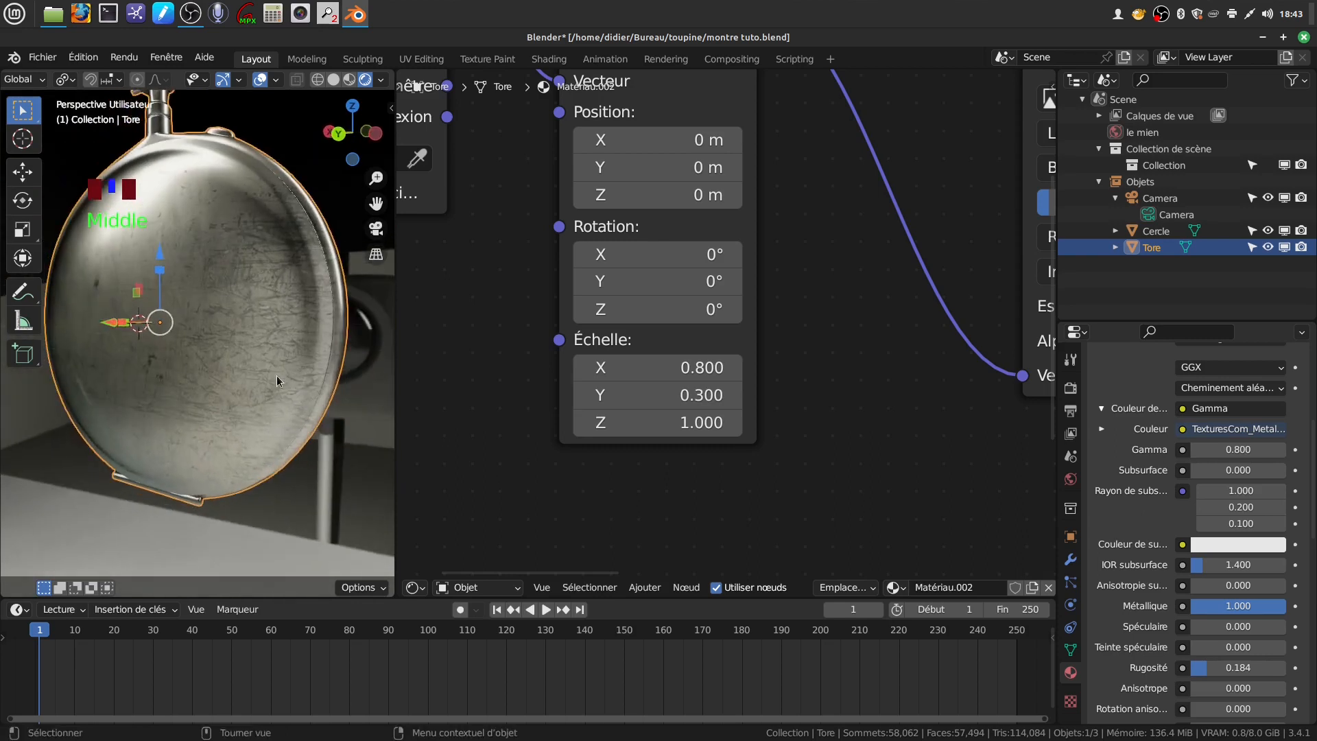
scroll(491, 430, down, 3)
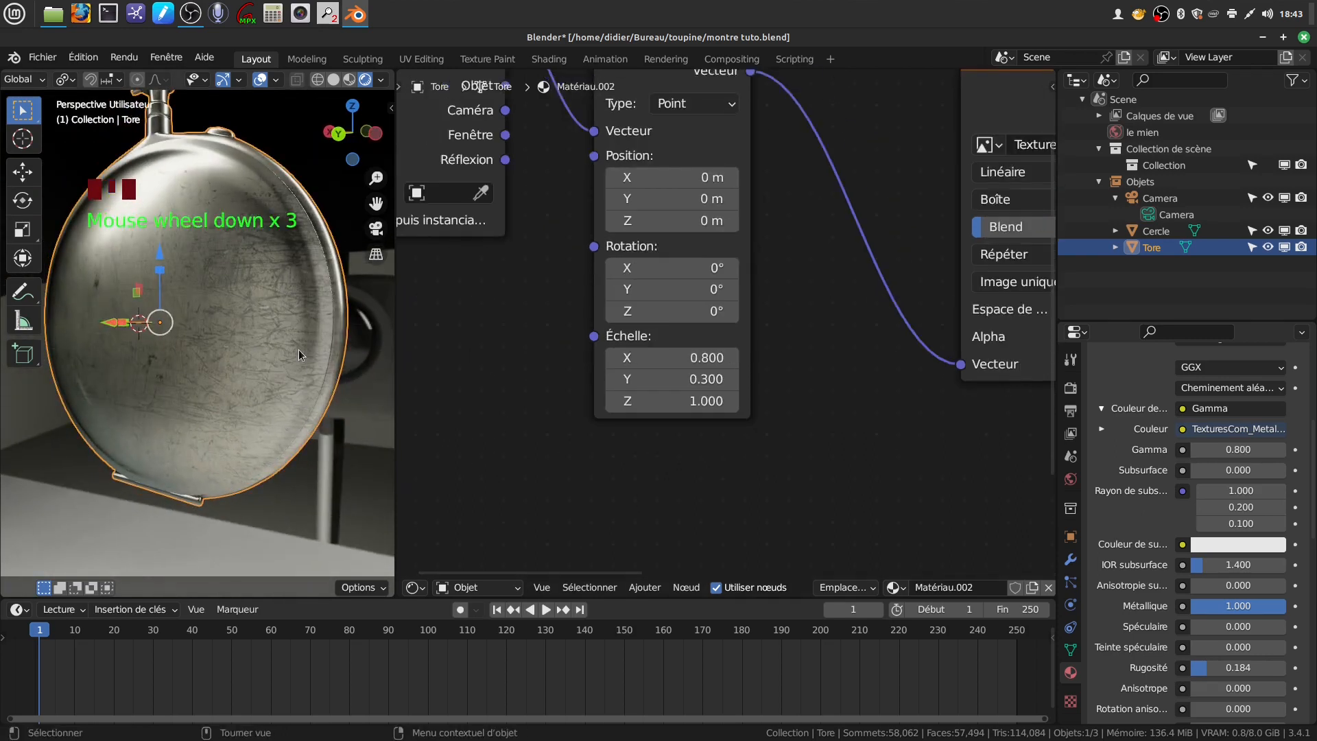
scroll(298, 351, down, 1)
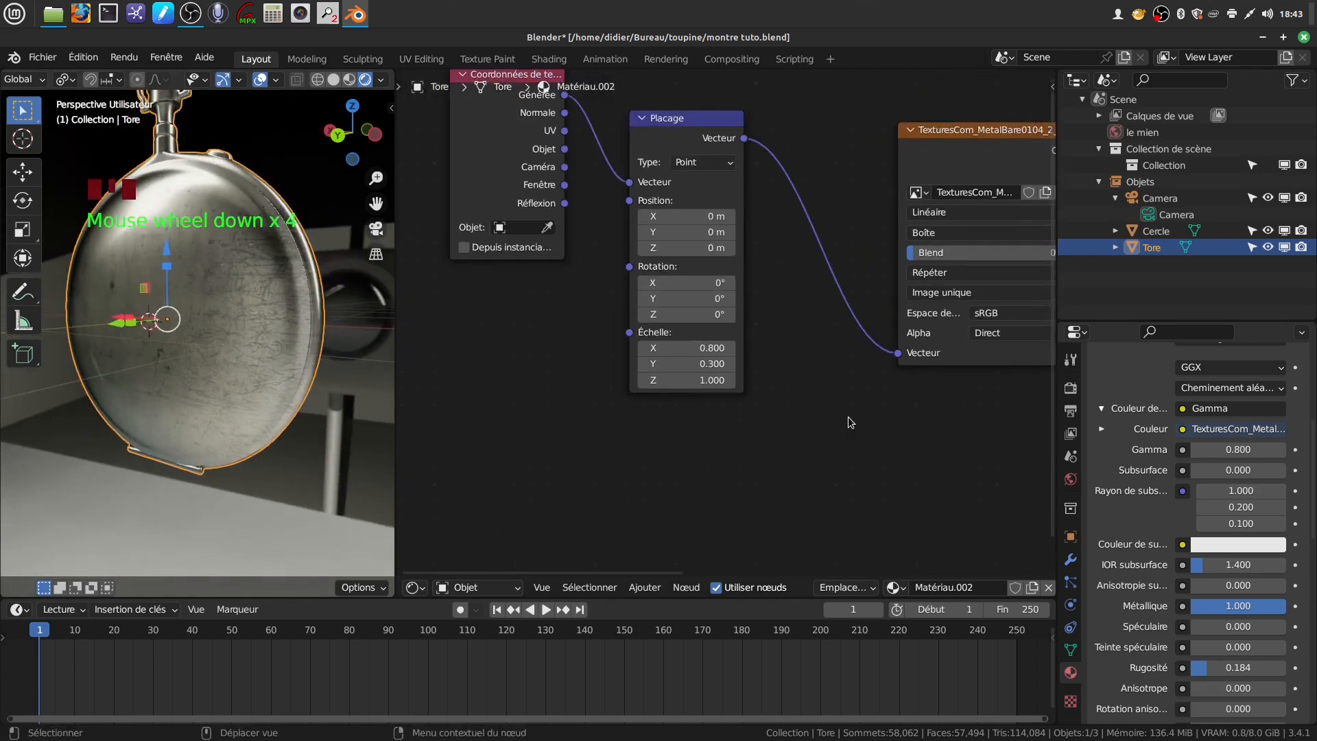
- Add a Mix Color node below the Gamma node in the case's material
scroll(848, 417, down, 3)
middle_drag(747, 381, 638, 360)
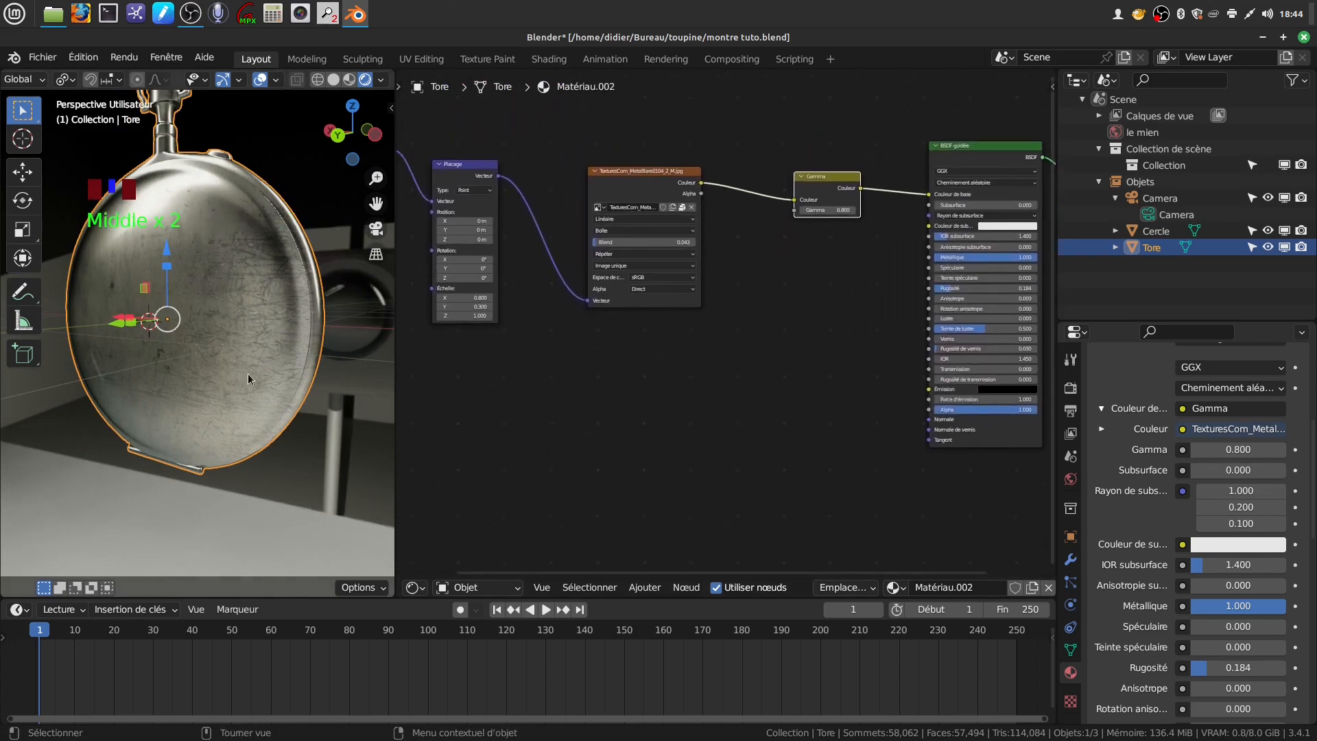
scroll(249, 377, up, 1)
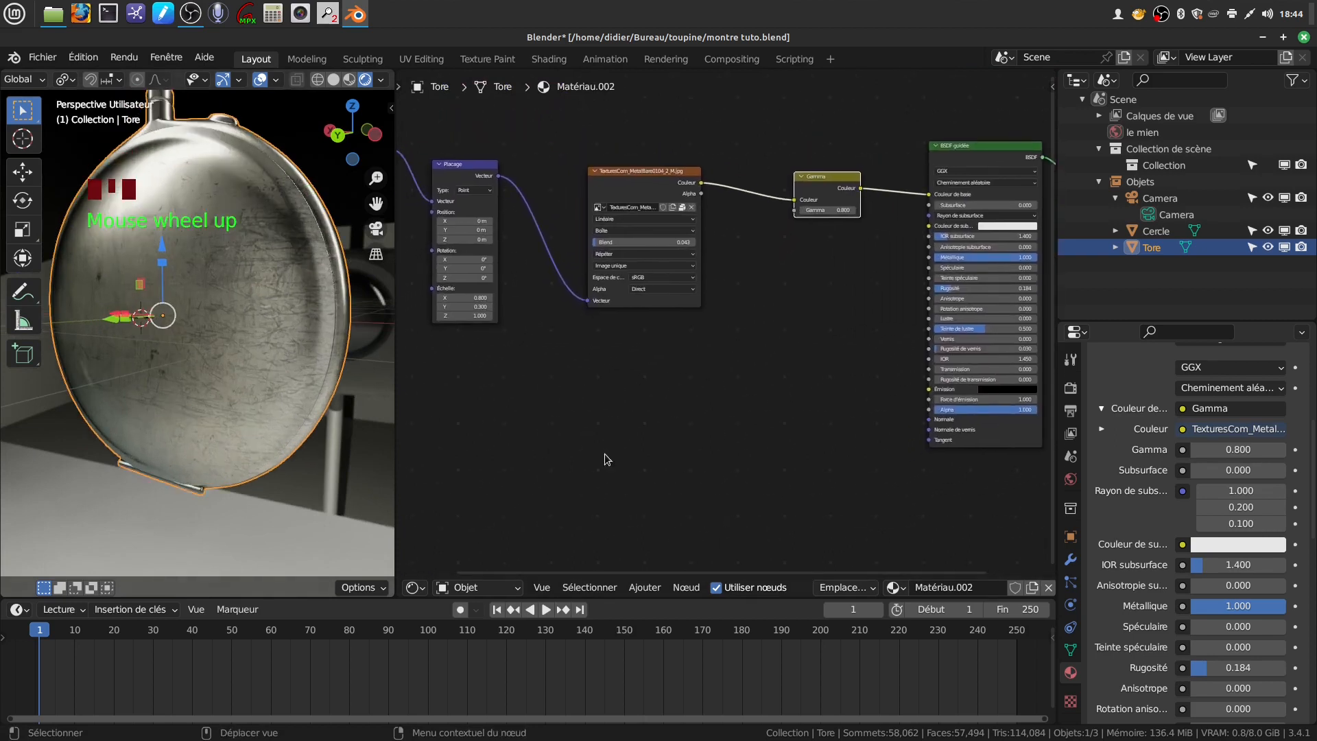
click(645, 589)
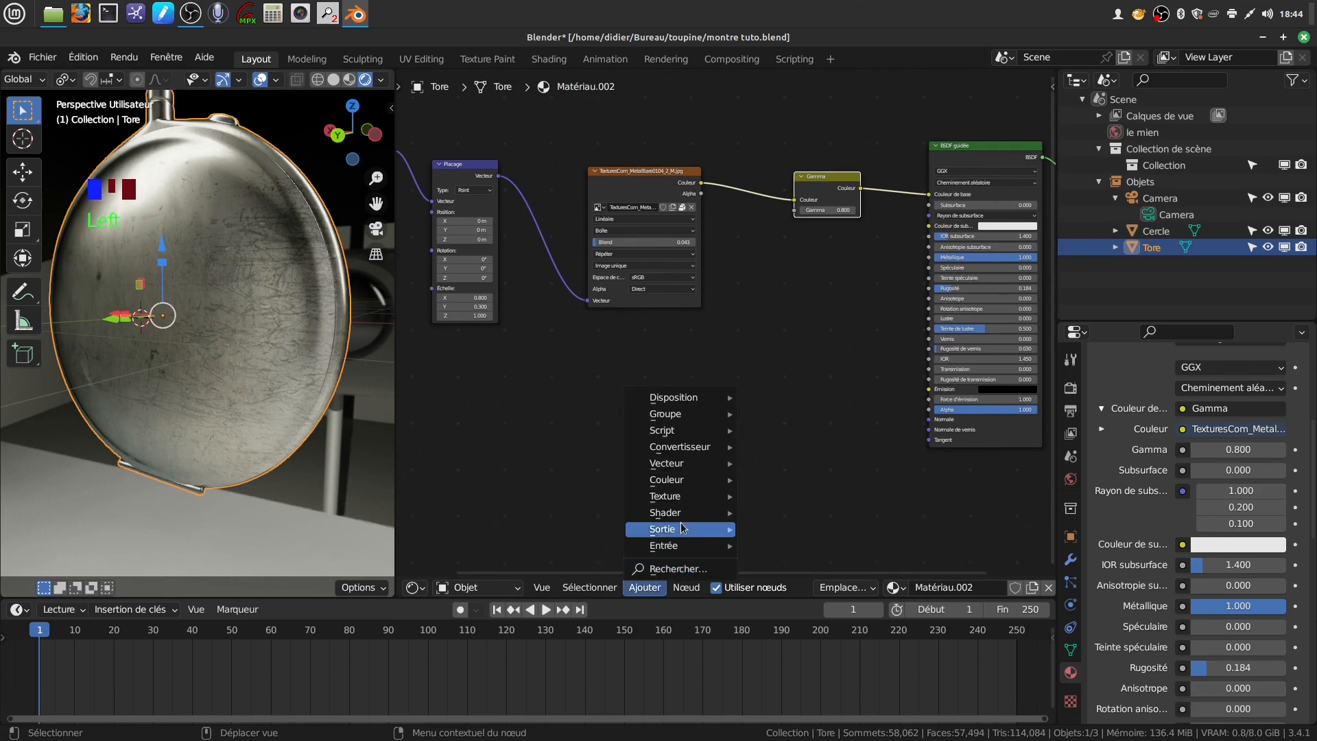
mouse_move(663, 472)
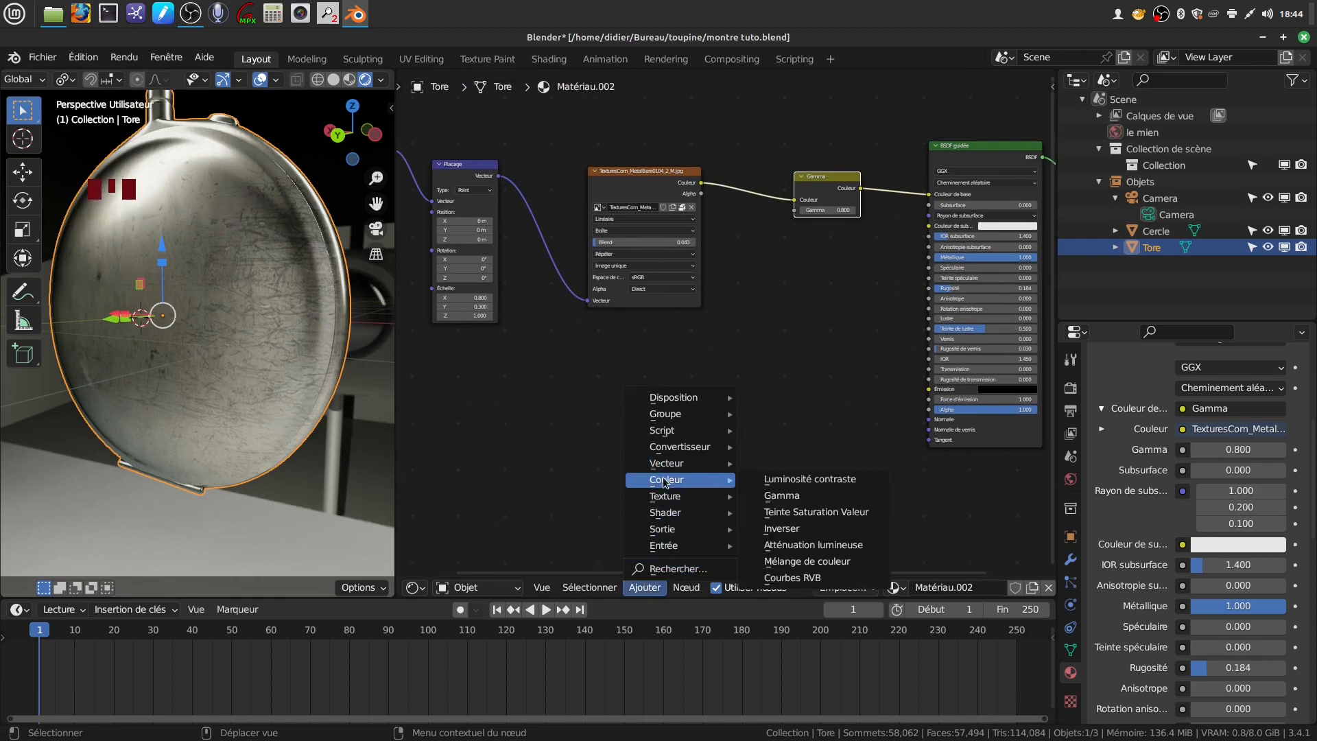
click(816, 563)
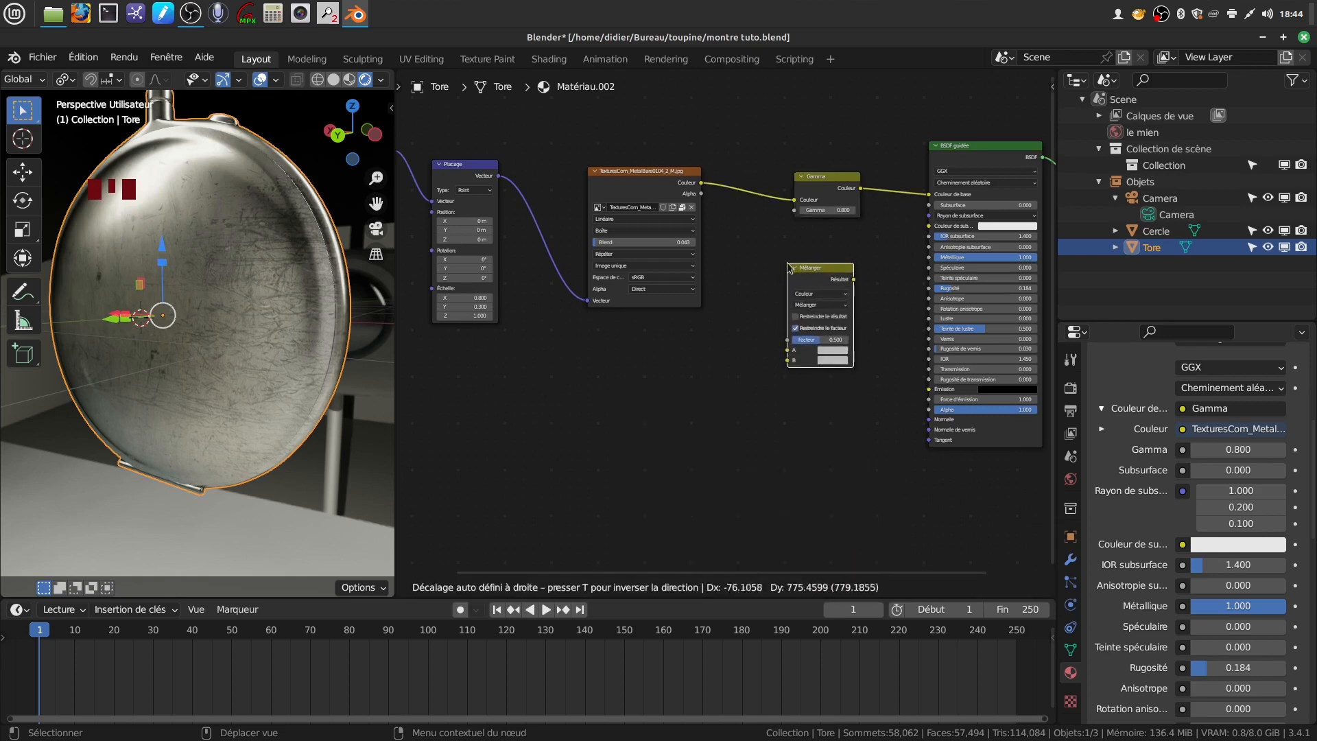
click(786, 241)
- Rearrange the image texture and Gamma nodes, then route Gamma through the Mix node's A input into the Principled BSDF's base color
drag(928, 199, 756, 148)
drag(648, 191, 587, 166)
drag(769, 159, 746, 241)
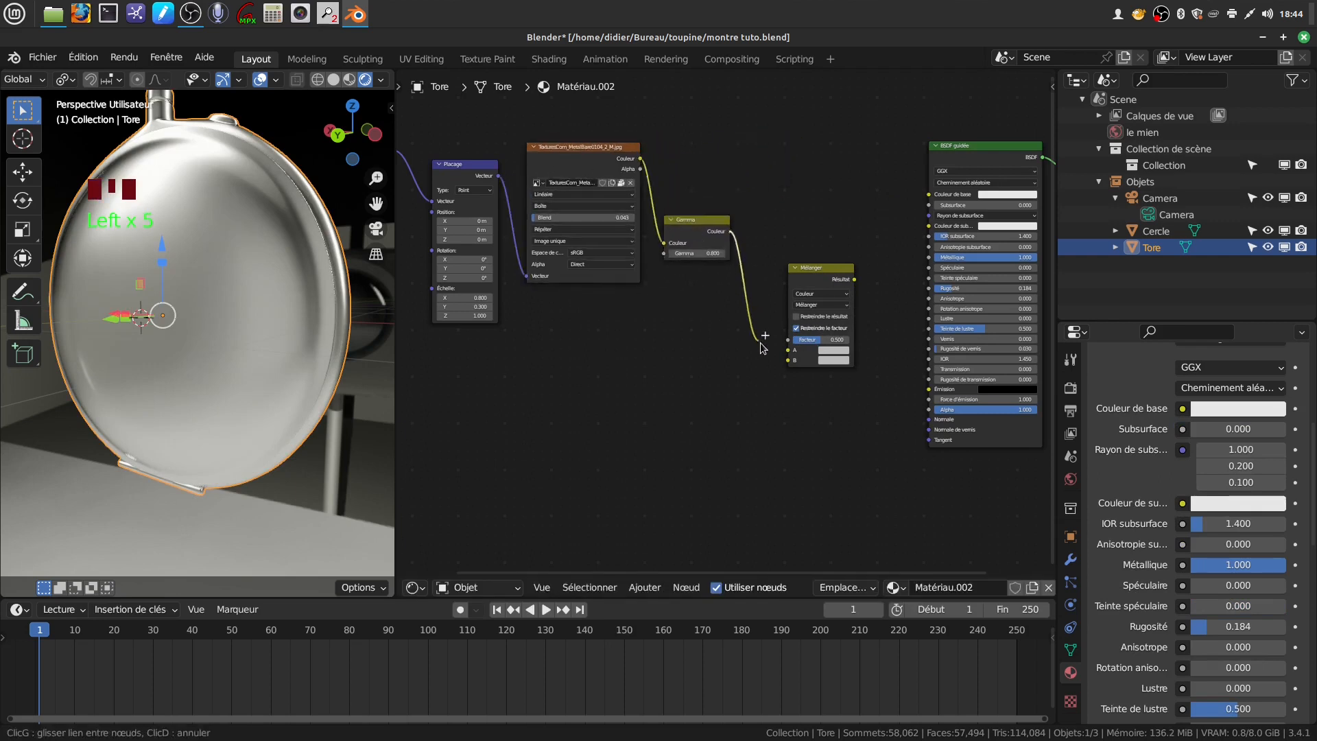
drag(788, 354, 788, 350)
drag(856, 280, 929, 196)
scroll(838, 425, up, 4)
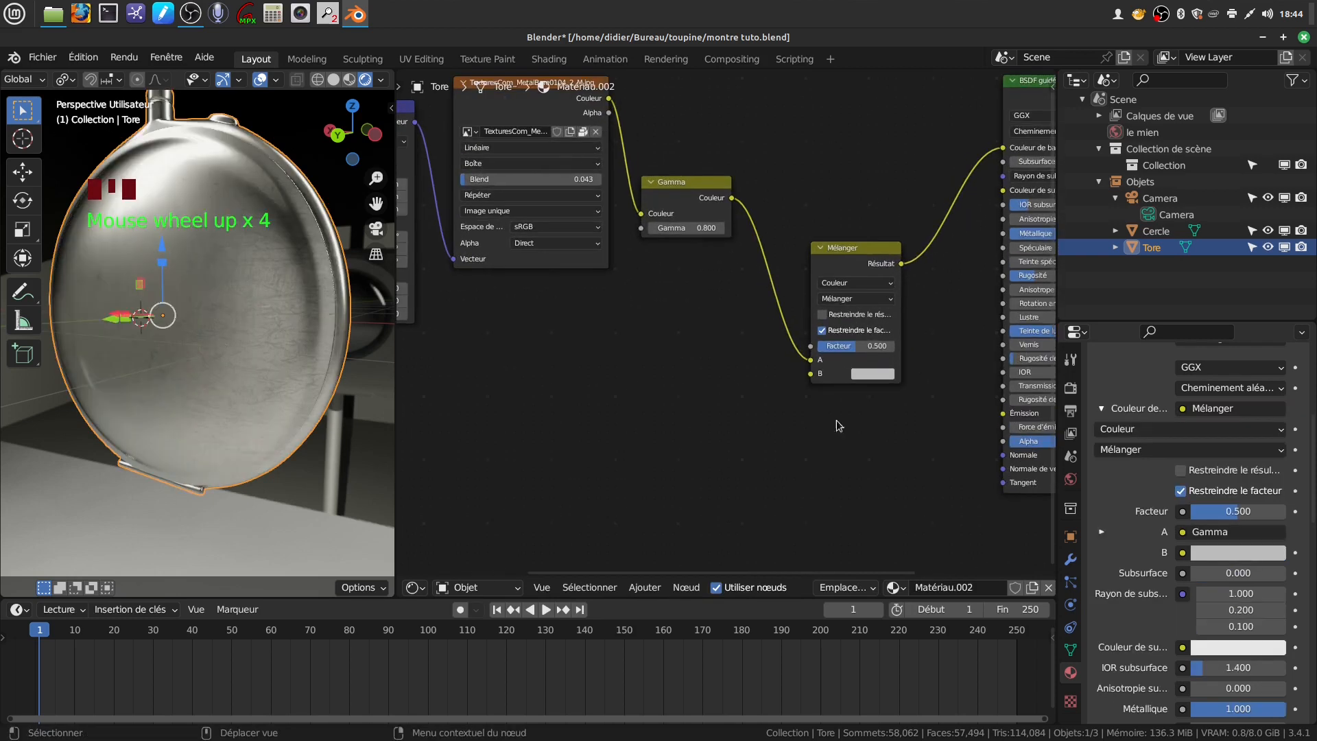
- Set the Mix node's B color to a light tan with hue 0.077 and saturation 0.458, and its factor to 0.187
click(874, 376)
drag(893, 244, 896, 245)
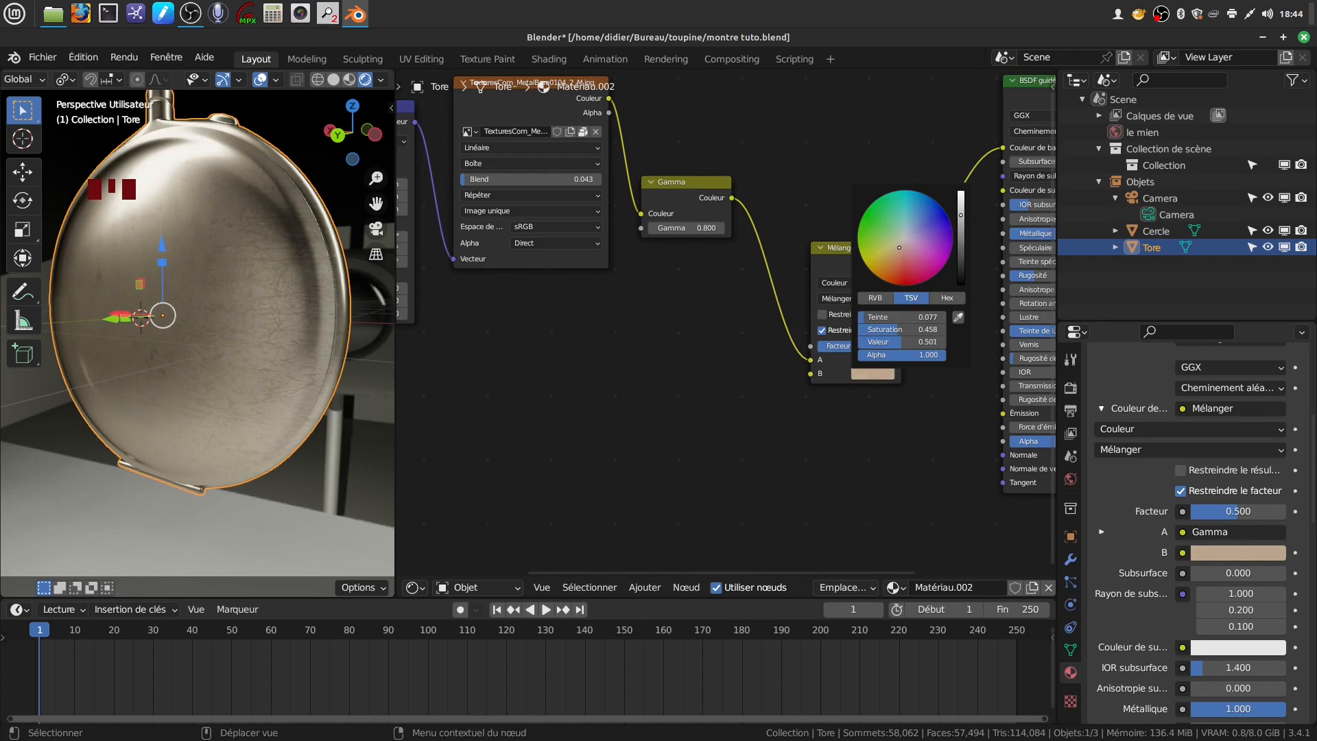
drag(961, 214, 961, 204)
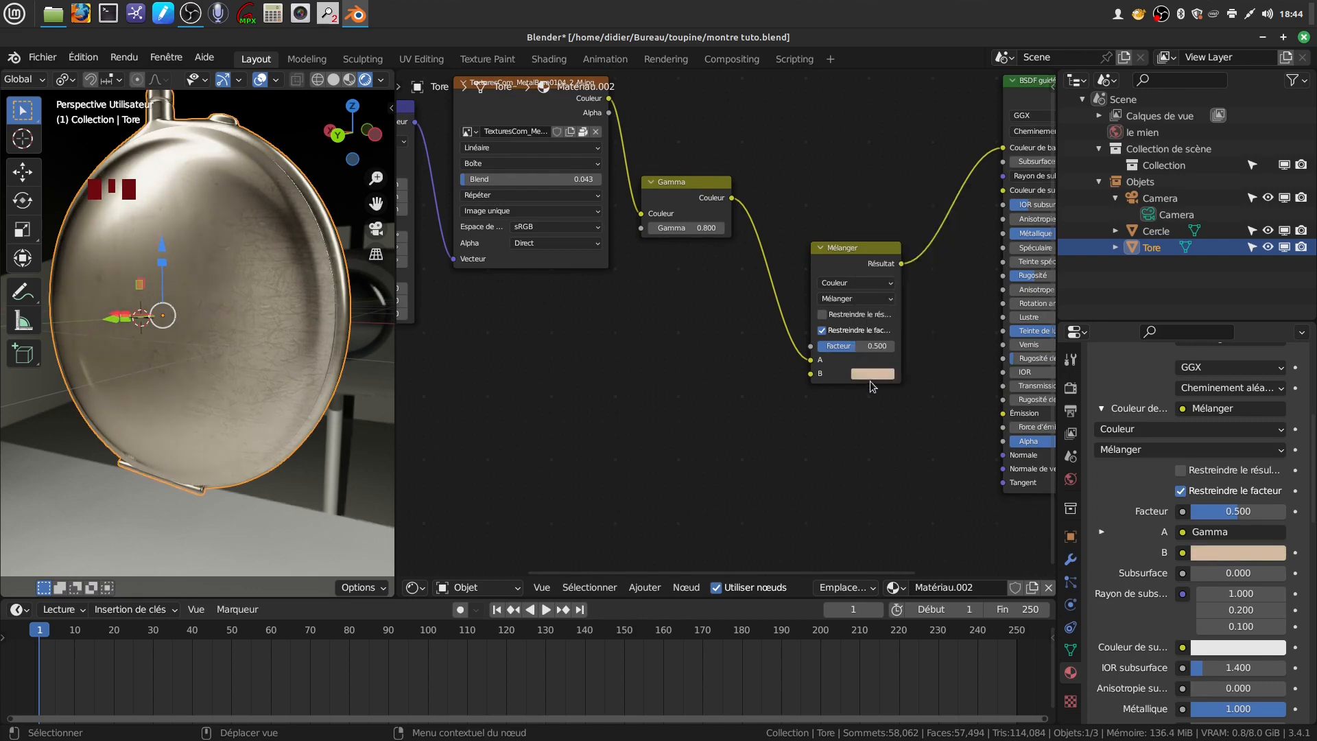
drag(856, 346, 824, 347)
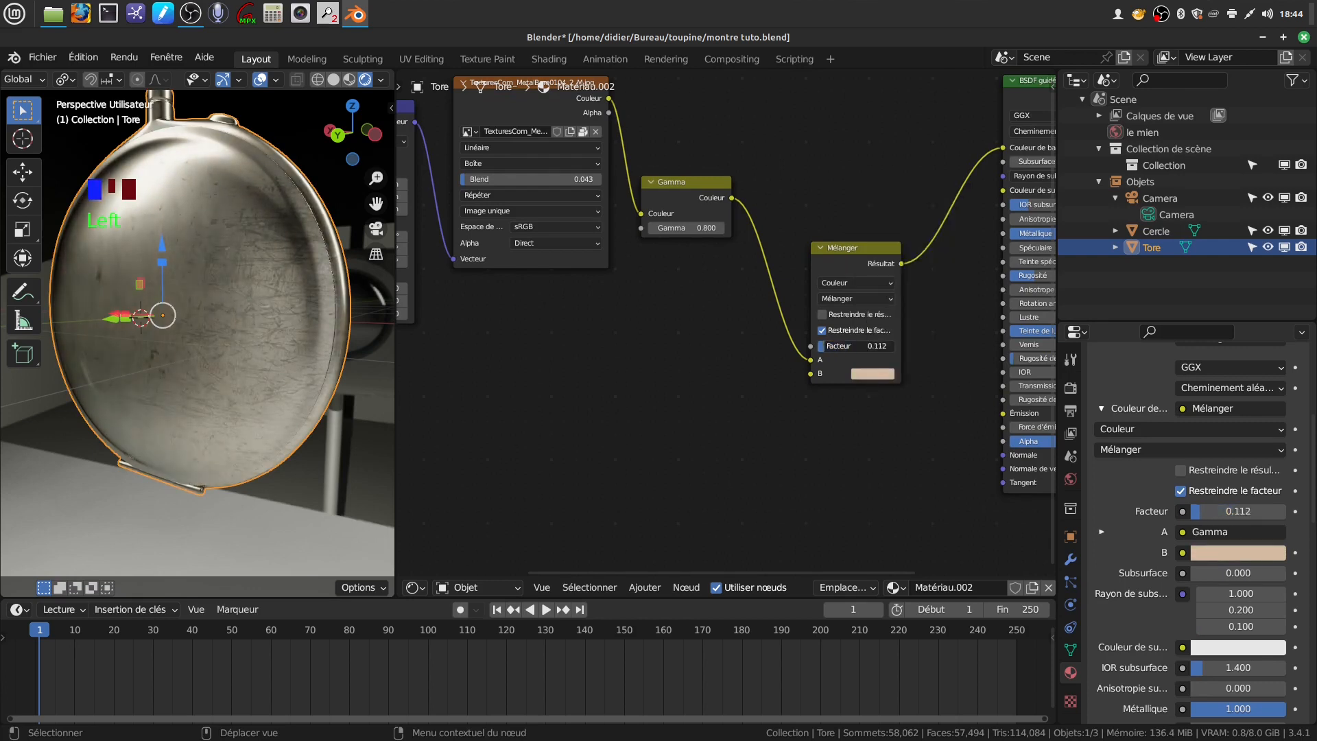
- Deselect the case and examine the tinted metal on its dial side, rim and back from several angles
middle_drag(372, 389, 255, 328)
scroll(282, 294, down, 4)
scroll(171, 384, up, 3)
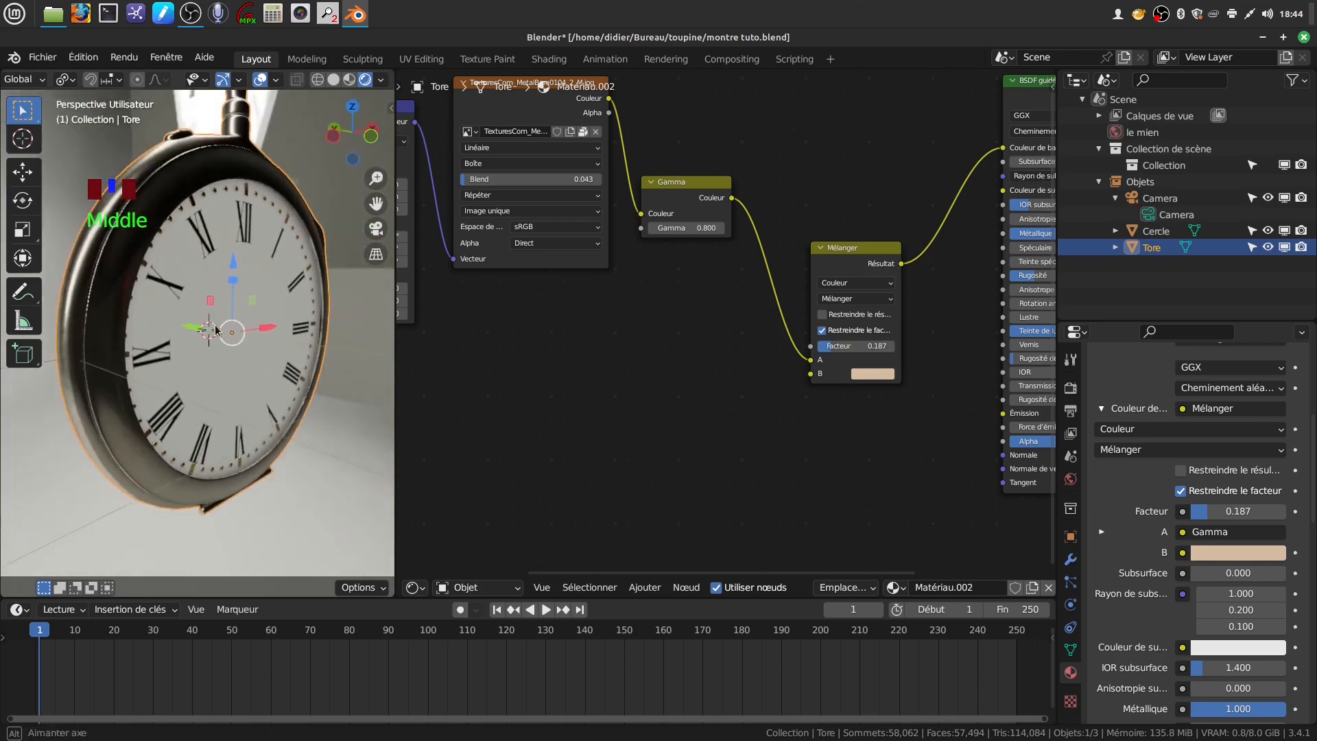
click(321, 498)
middle_drag(187, 386, 108, 348)
scroll(161, 372, down, 4)
scroll(254, 376, up, 2)
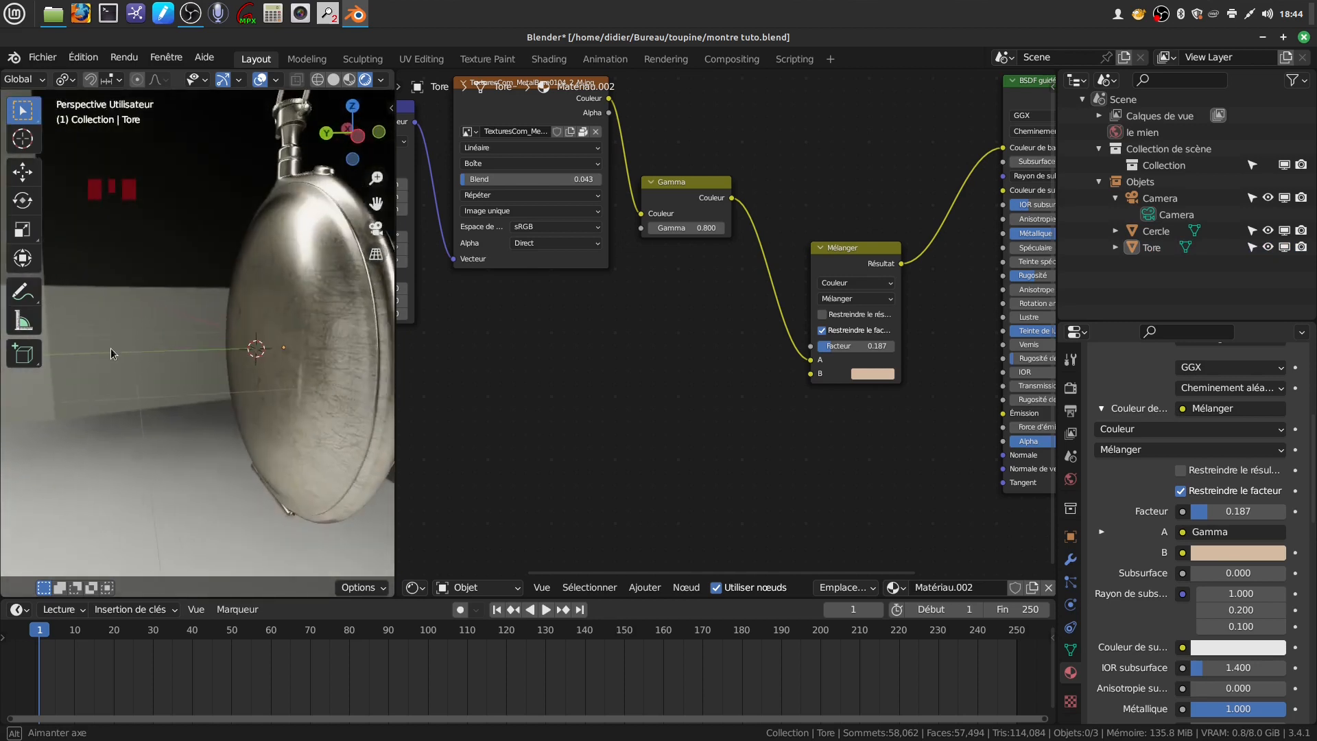
mouse_move(306, 384)
middle_down()
mouse_move(286, 370)
mouse_move(313, 380)
middle_up()
shift+middle_drag(233, 402, 384, 360)
scroll(234, 397, up, 2)
middle_drag(286, 327, 376, 393)
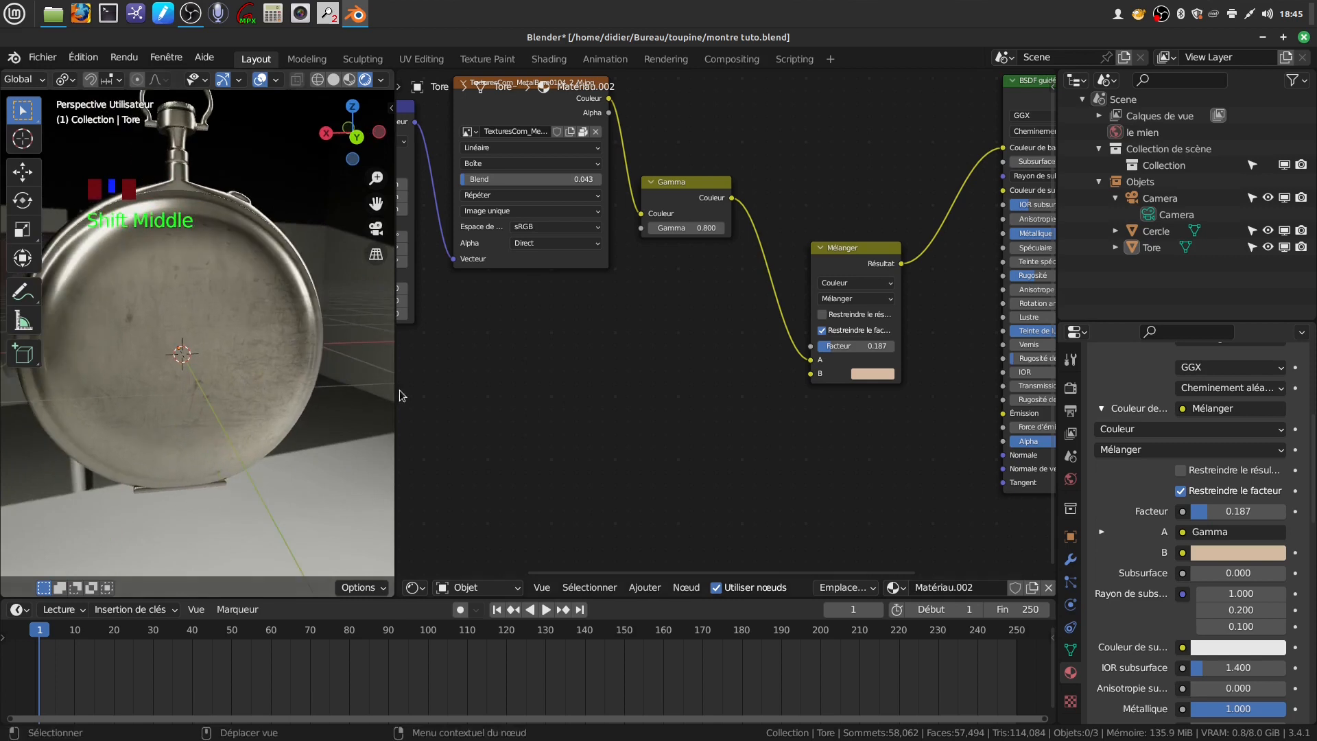
- Widen the 3D viewport and check the metal texture on the back of the watch case
drag(397, 389, 437, 389)
scroll(314, 381, up, 2)
shift+middle_drag(307, 376, 343, 369)
scroll(269, 372, down, 3)
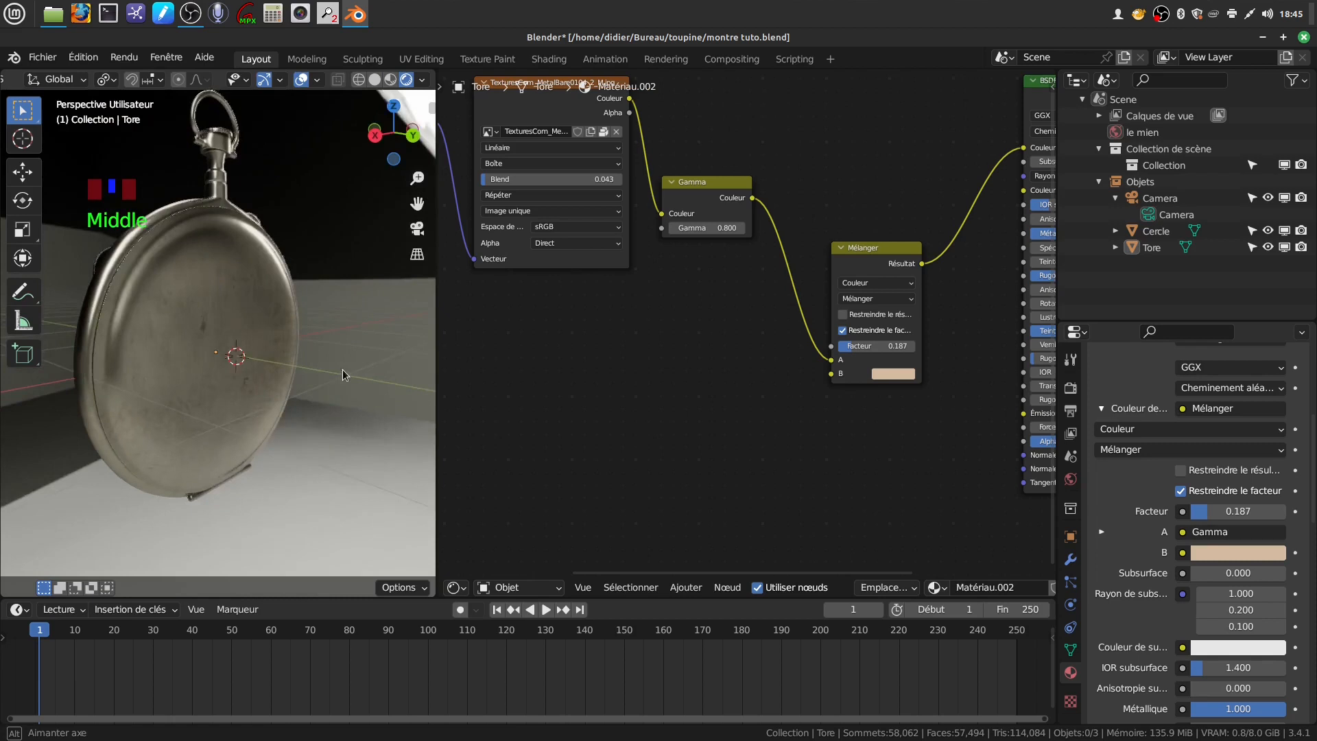
scroll(274, 406, up, 1)
middle_drag(274, 406, 233, 380)
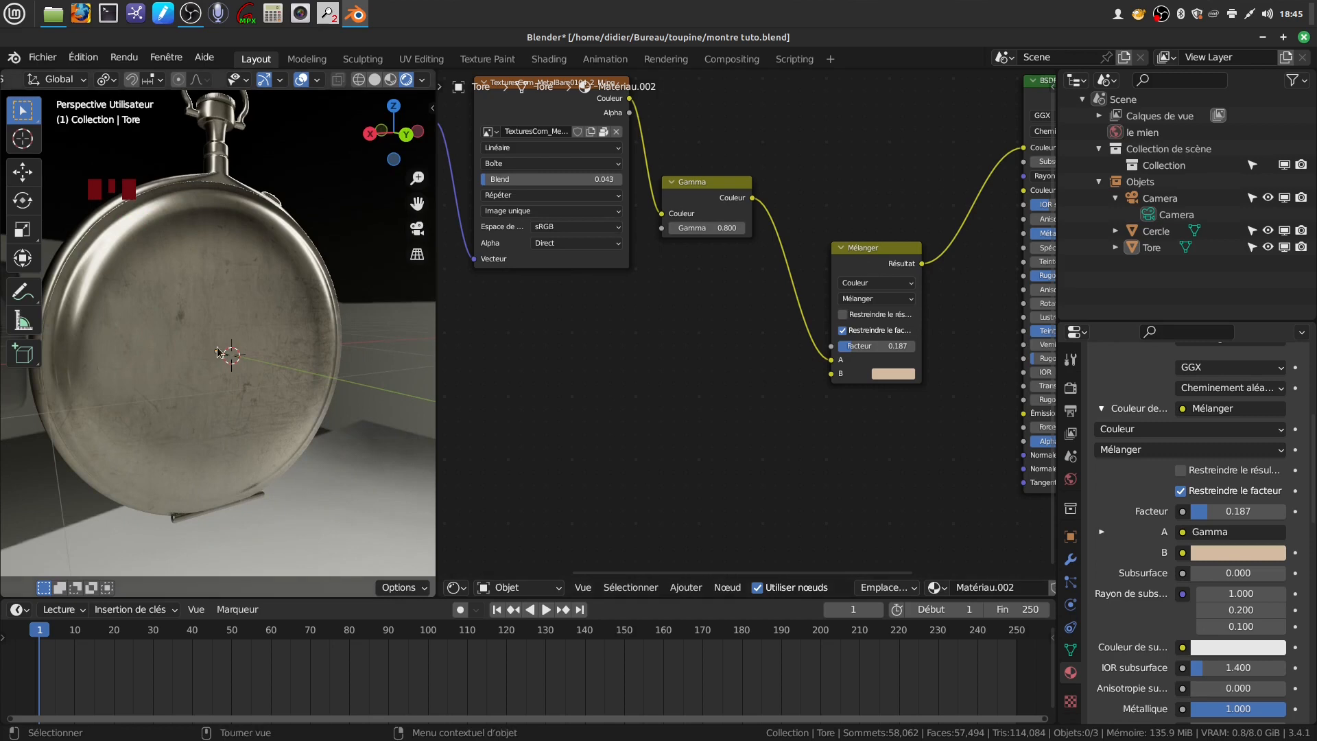
- Enter Edit Mode on the watch case, facing its back, and switch the viewport to solid shading
click(253, 373)
mouse_move(254, 373)
middle_down()
mouse_move(232, 377)
mouse_move(237, 364)
middle_up()
key(Tab)
scroll(229, 386, up, 3)
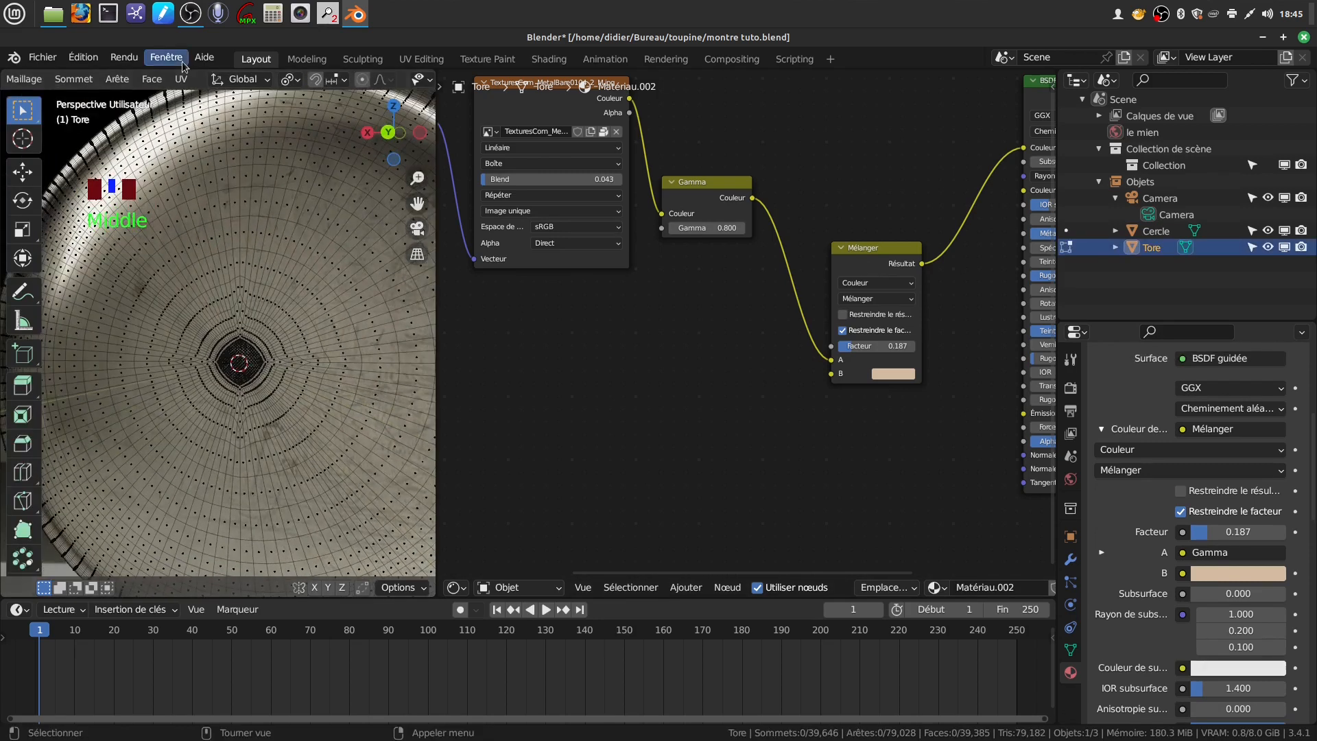
scroll(361, 83, down, 8)
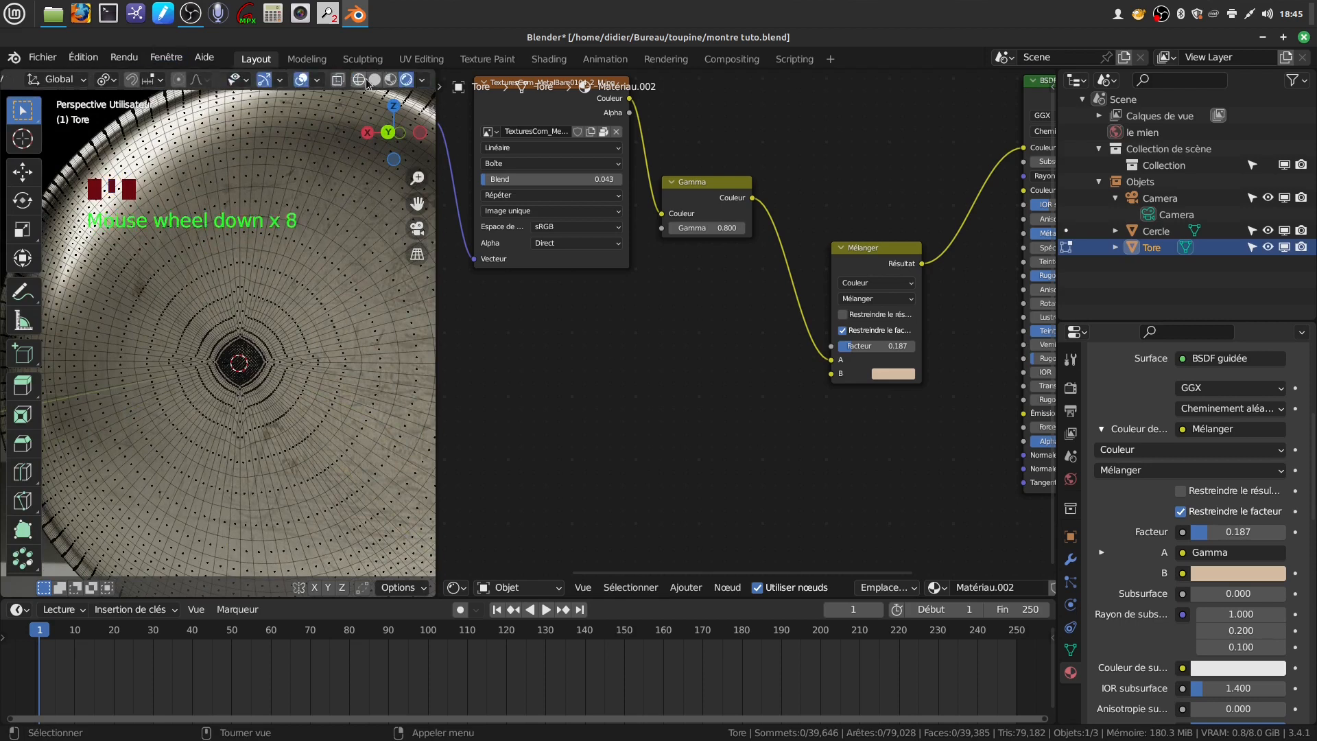
click(375, 81)
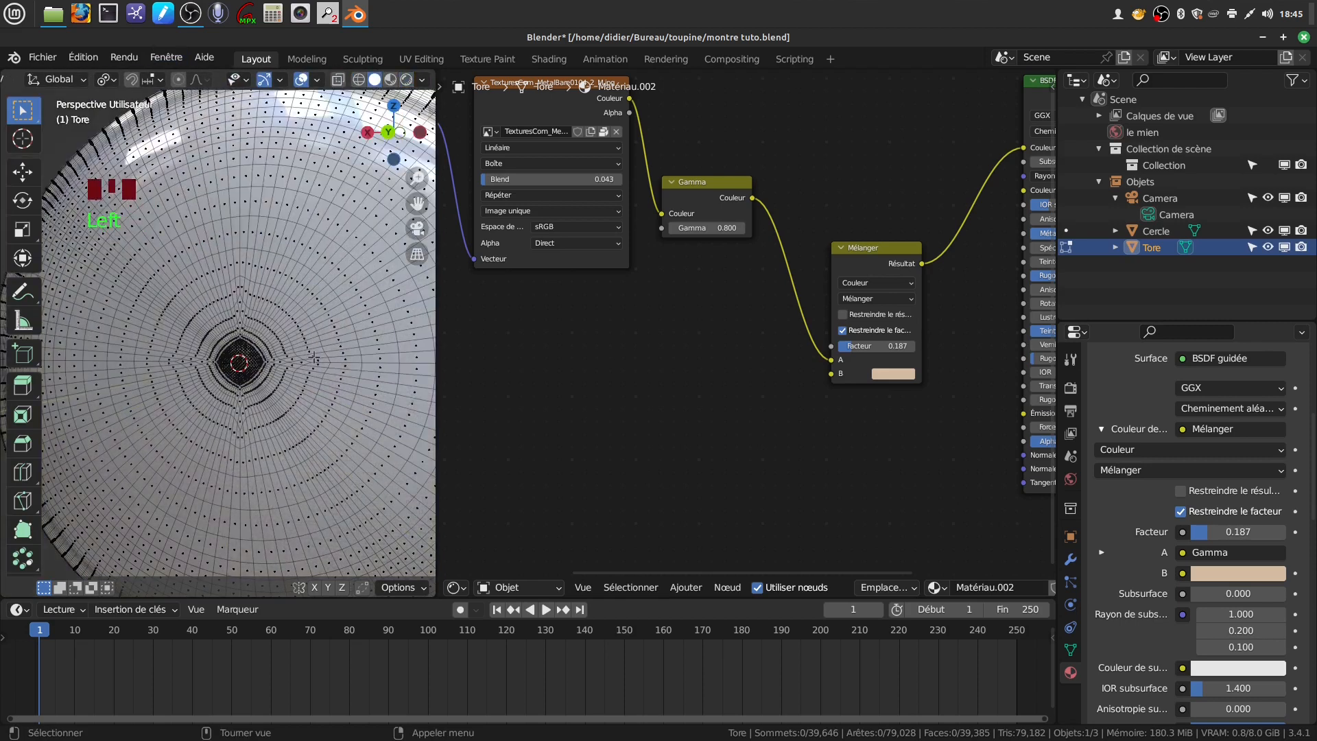
- Select a ring of faces around the center of the case's back and grow the selection outward almost to the rim
alt+click(332, 387)
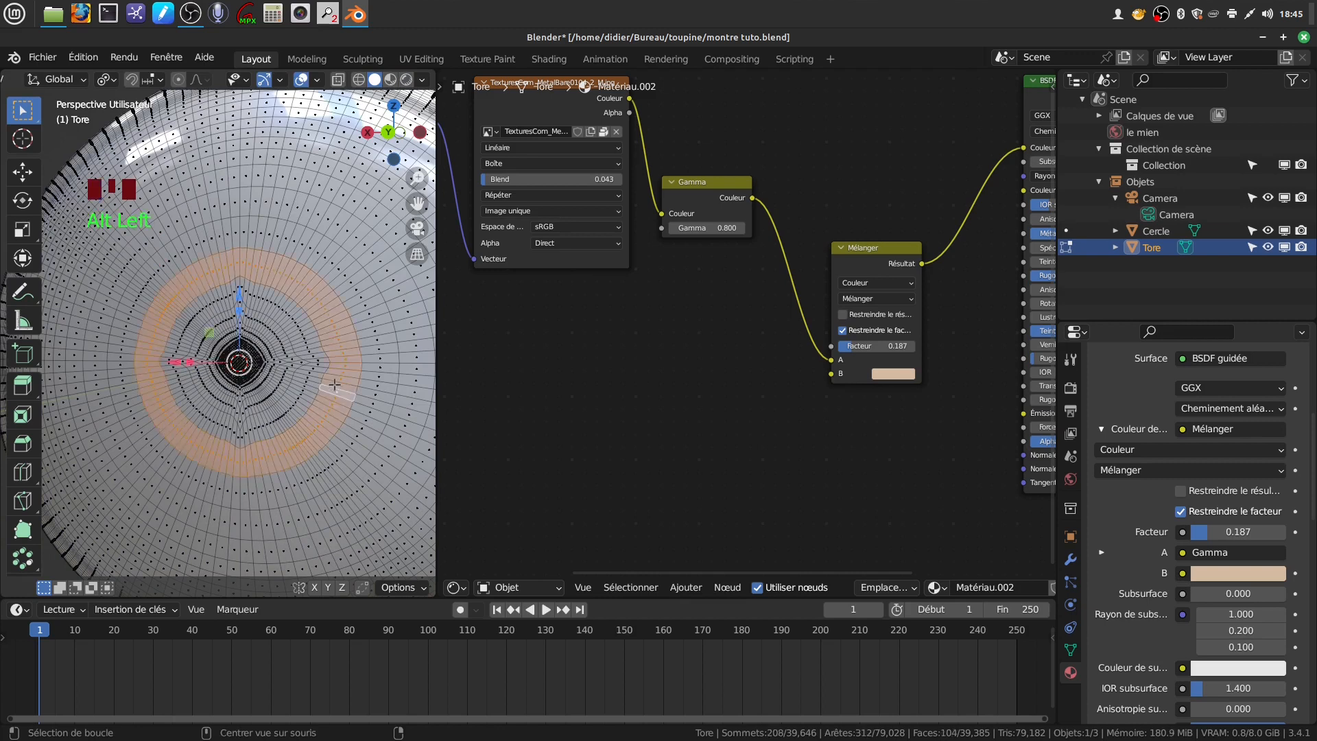
scroll(349, 373, down, 3)
middle_drag(350, 374, 311, 329)
scroll(274, 377, up, 3)
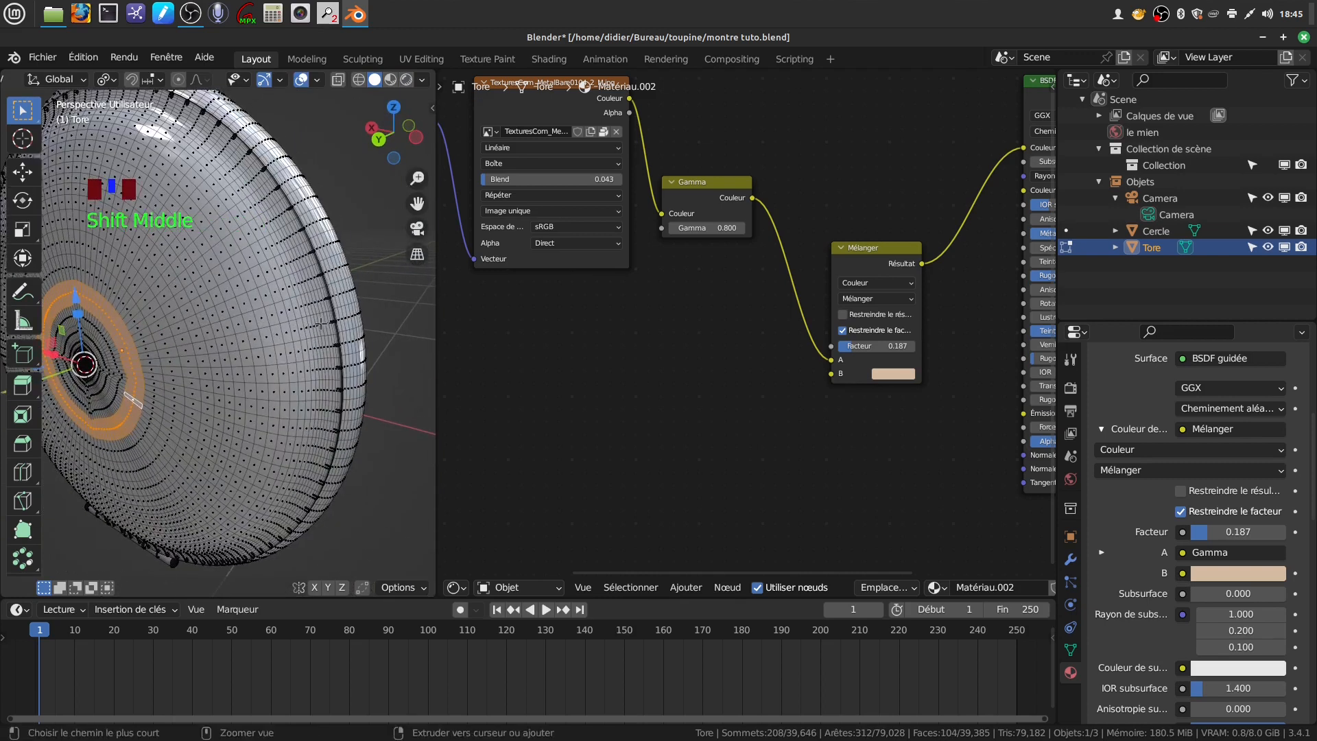
key(ctrl+KP_Add)
key(ctrl+KP_Add)
key(ctrl+KP_Add)
key(ctrl+KP_Add)
key(ctrl+KP_Add)
key(ctrl+KP_Add)
key(ctrl+KP_Add)
key(ctrl+KP_Add)
key(ctrl+KP_Add)
key(ctrl+KP_Add)
key(ctrl+KP_Add)
key(ctrl+KP_Add)
key(ctrl+KP_Add)
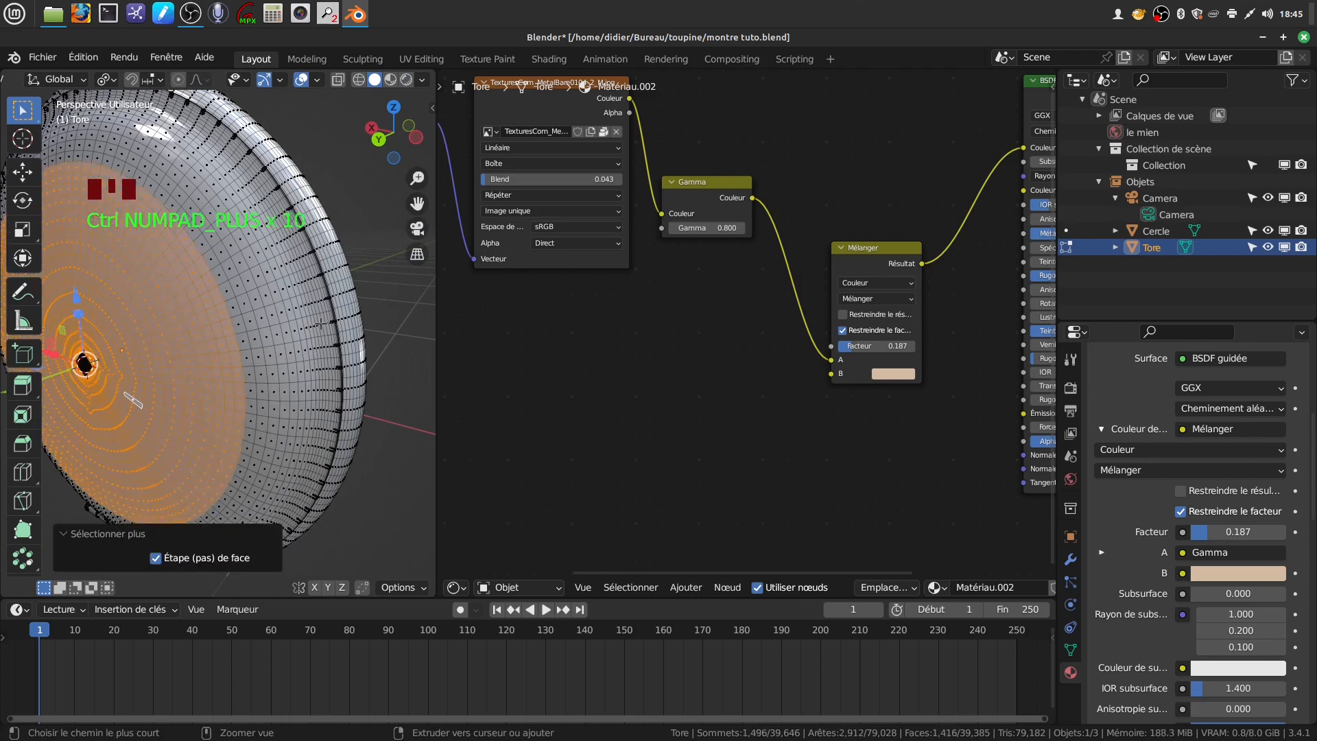
key(ctrl+KP_Add)
key(ctrl+KP_Add)
key(ctrl+KP_Add)
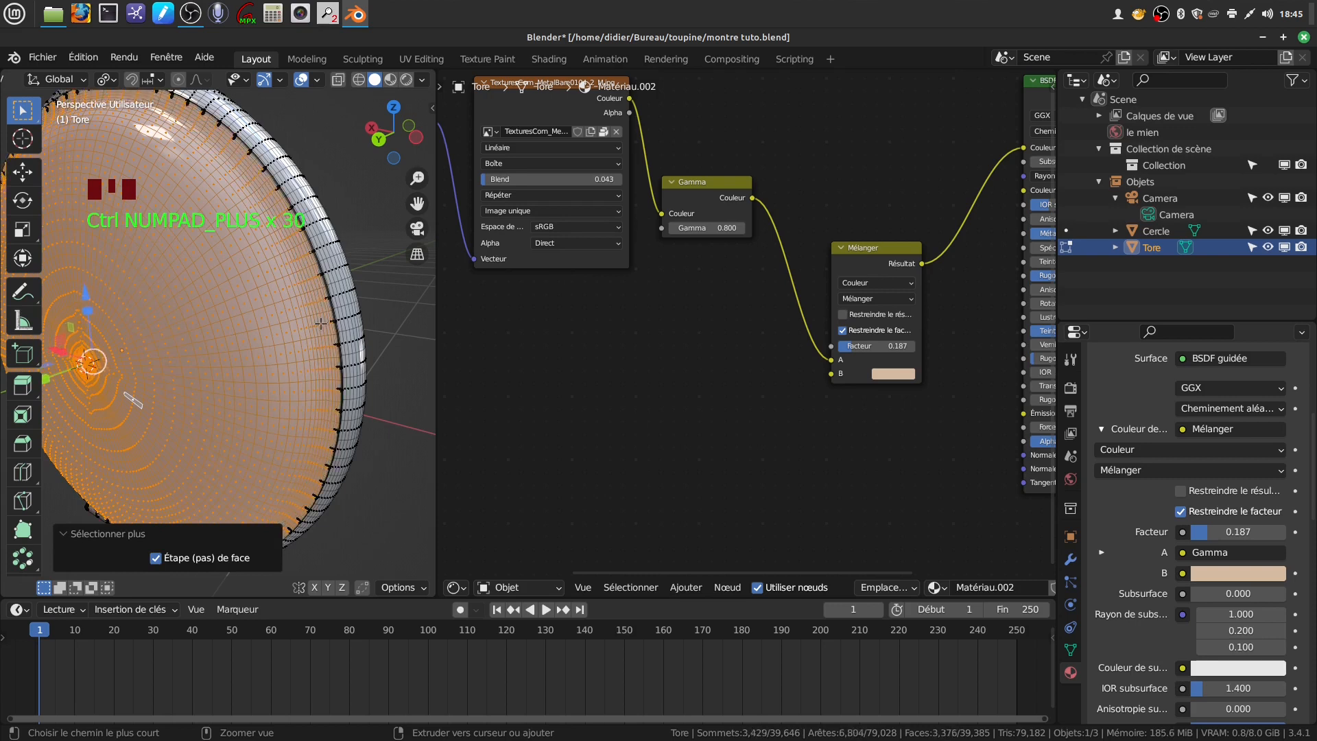
scroll(765, 364, down, 4)
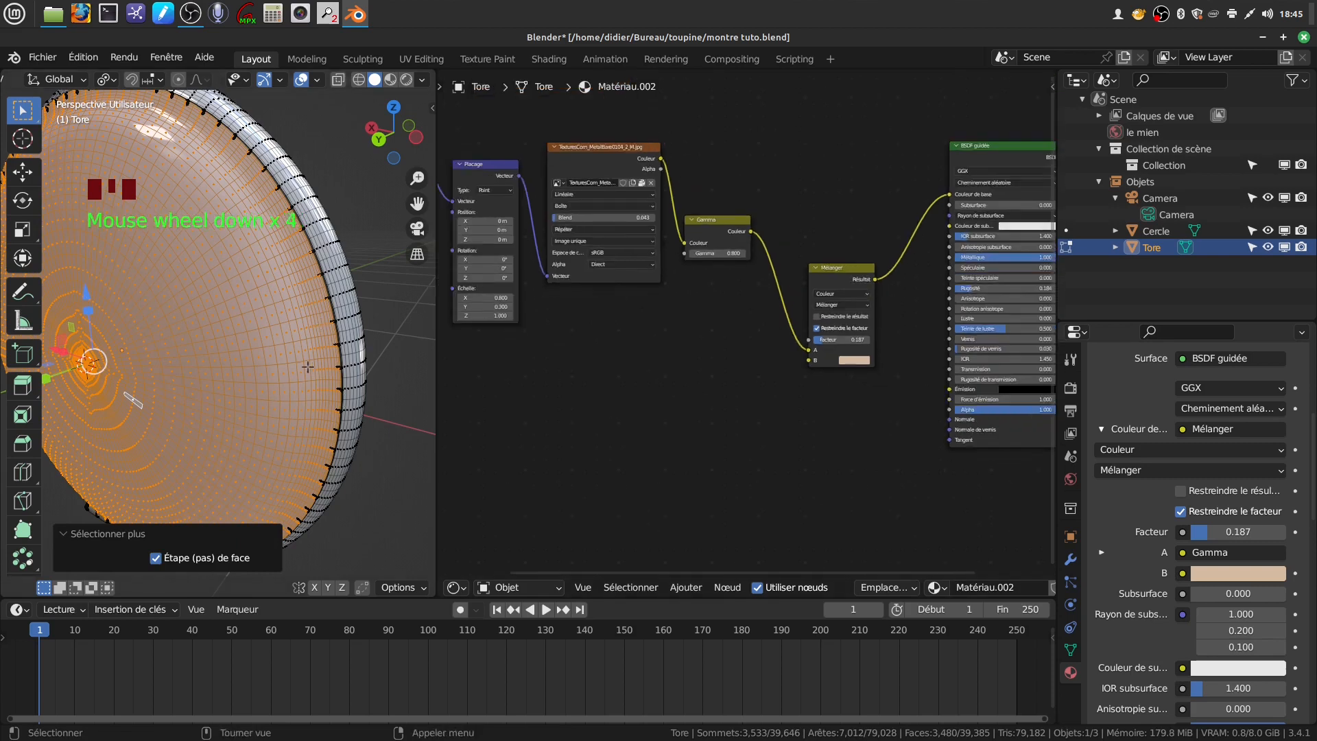
scroll(306, 364, down, 1)
scroll(305, 365, up, 5)
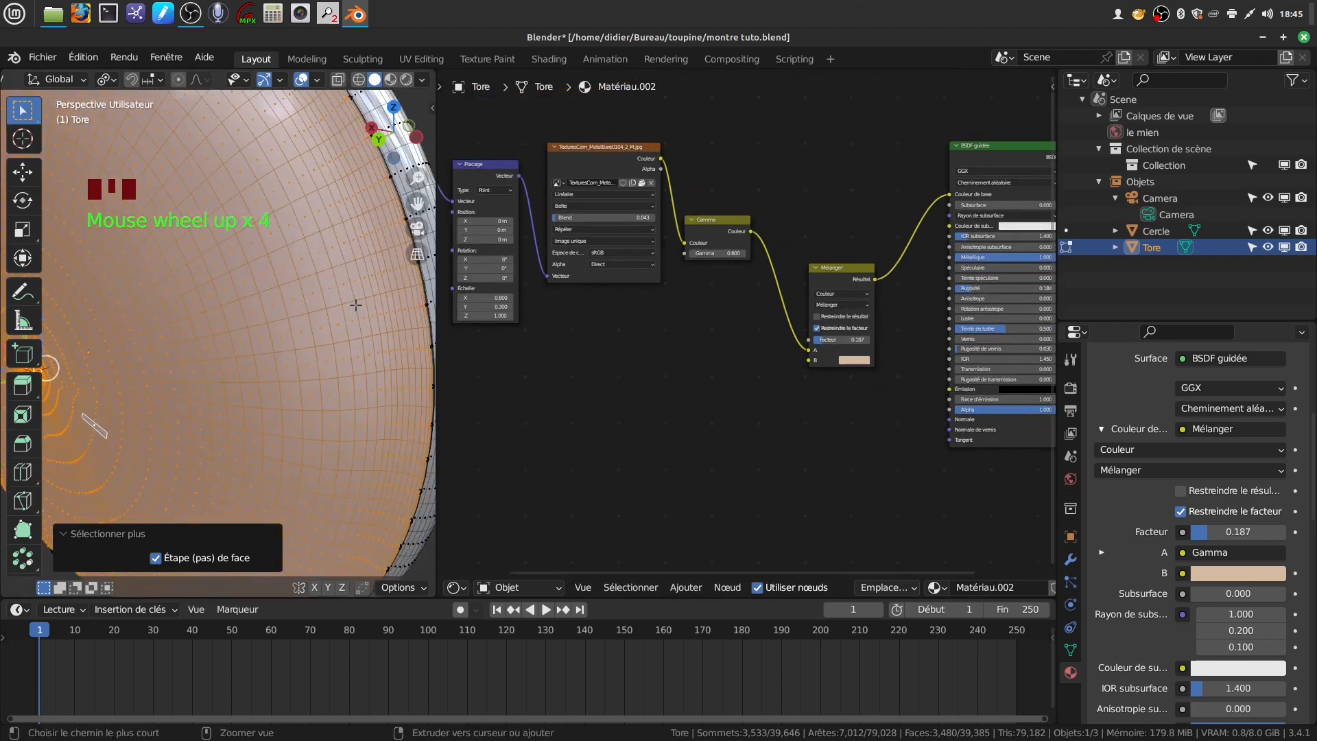
scroll(305, 365, down, 7)
- Add a second material slot to the case and fill it with a single-user copy of Matériau.002
scroll(754, 394, down, 9)
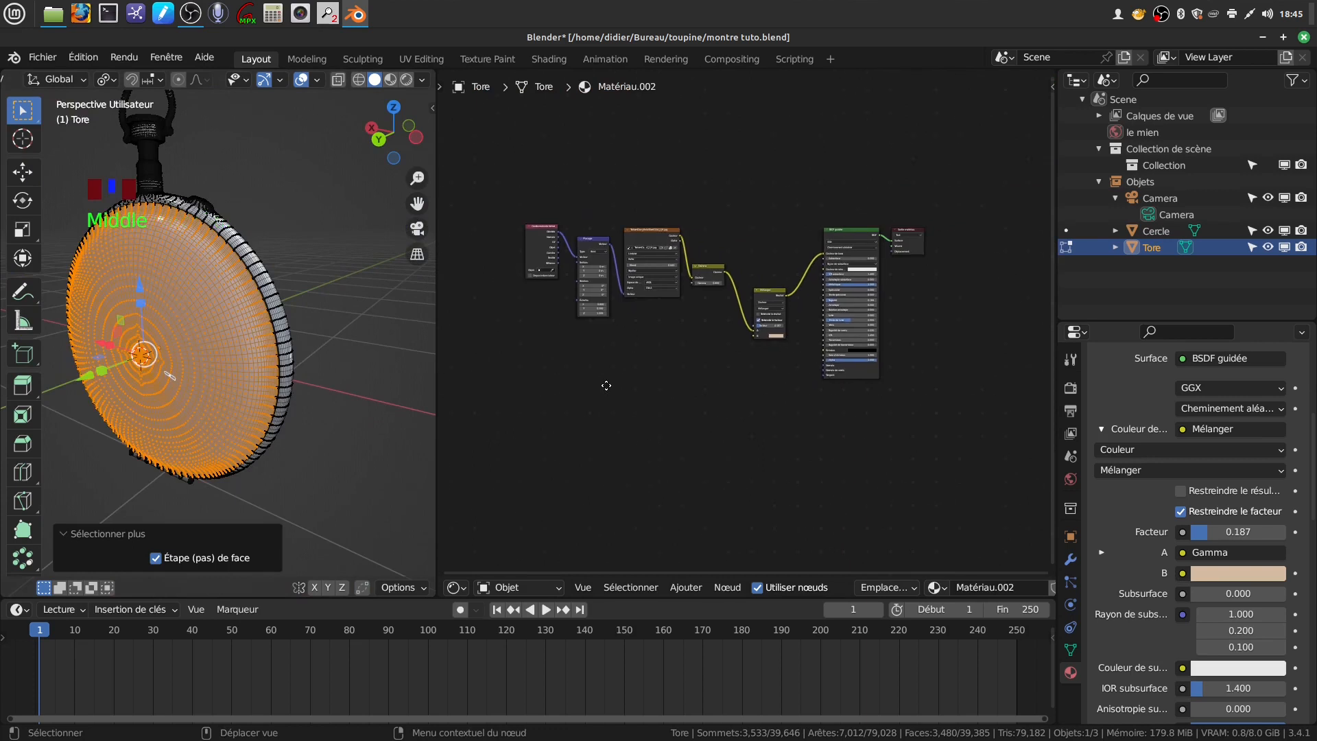
scroll(1119, 518, down, 1)
scroll(1119, 518, down, 1)
scroll(1133, 473, up, 13)
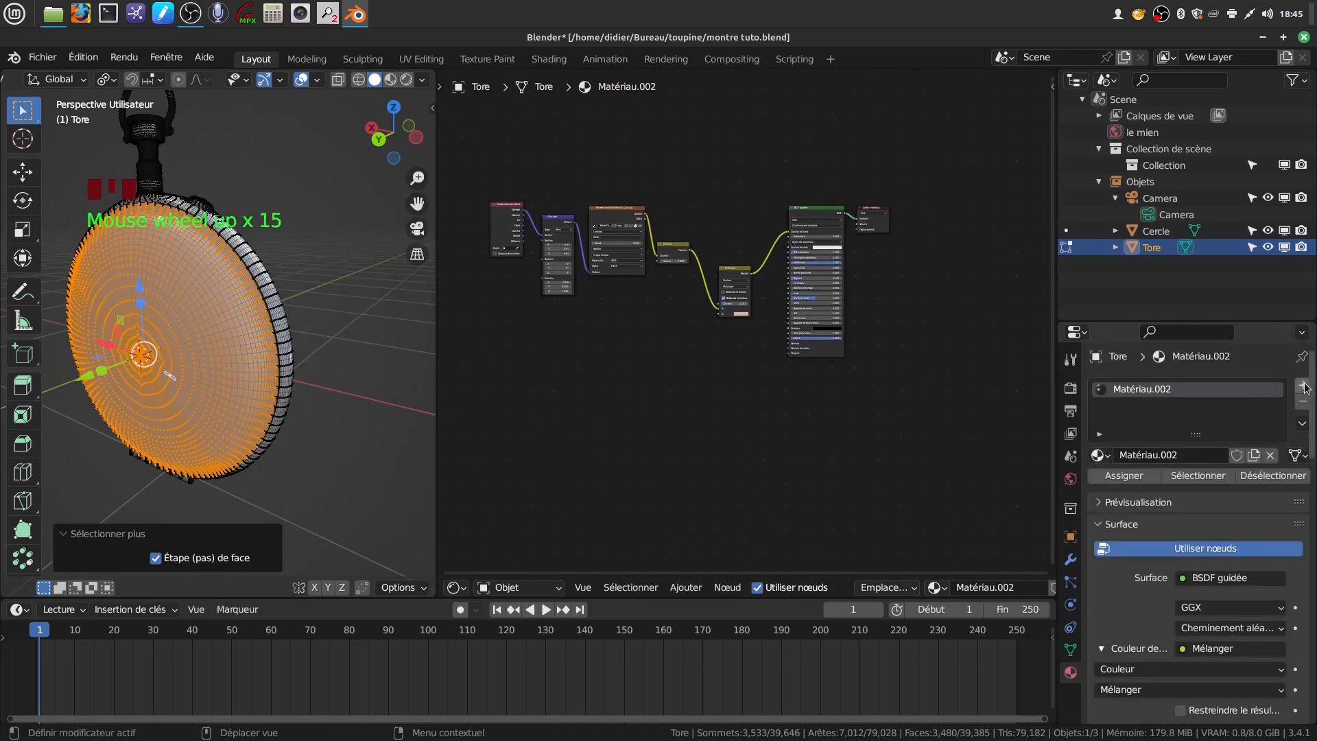
click(1303, 386)
click(1106, 491)
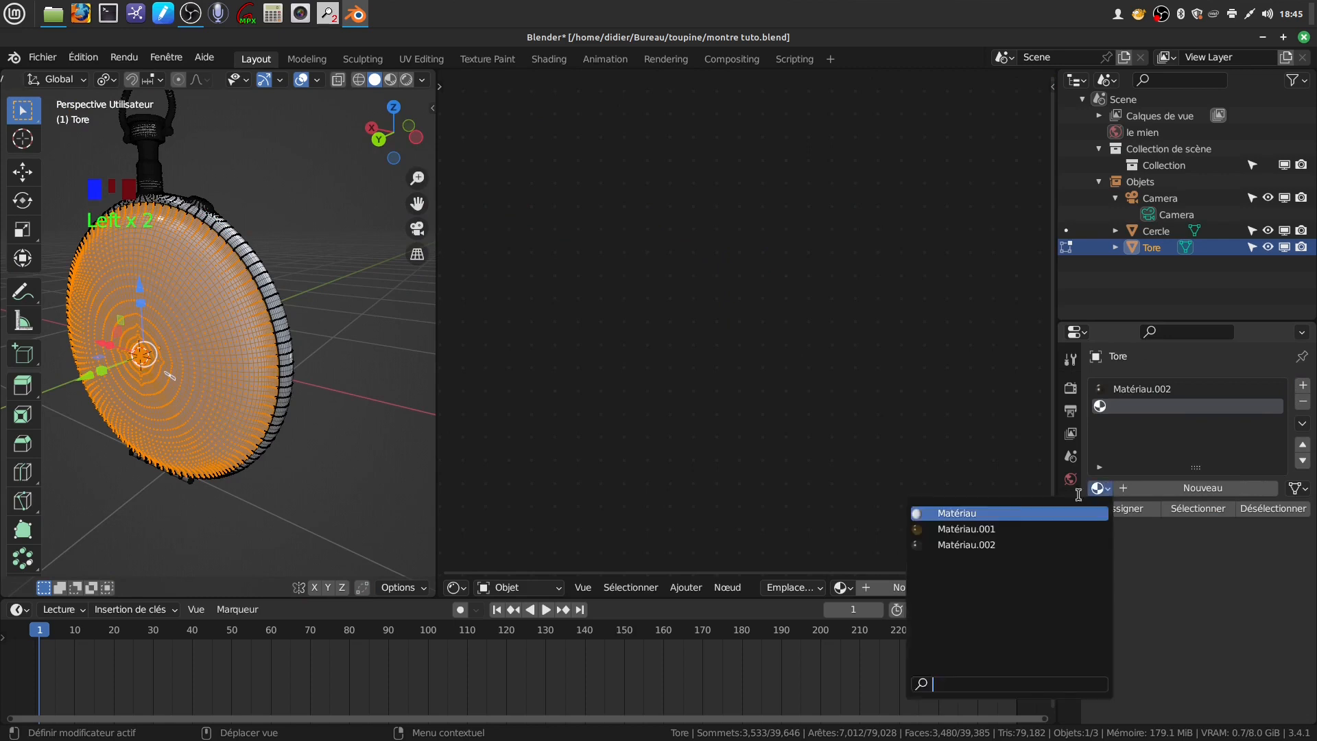
click(1020, 543)
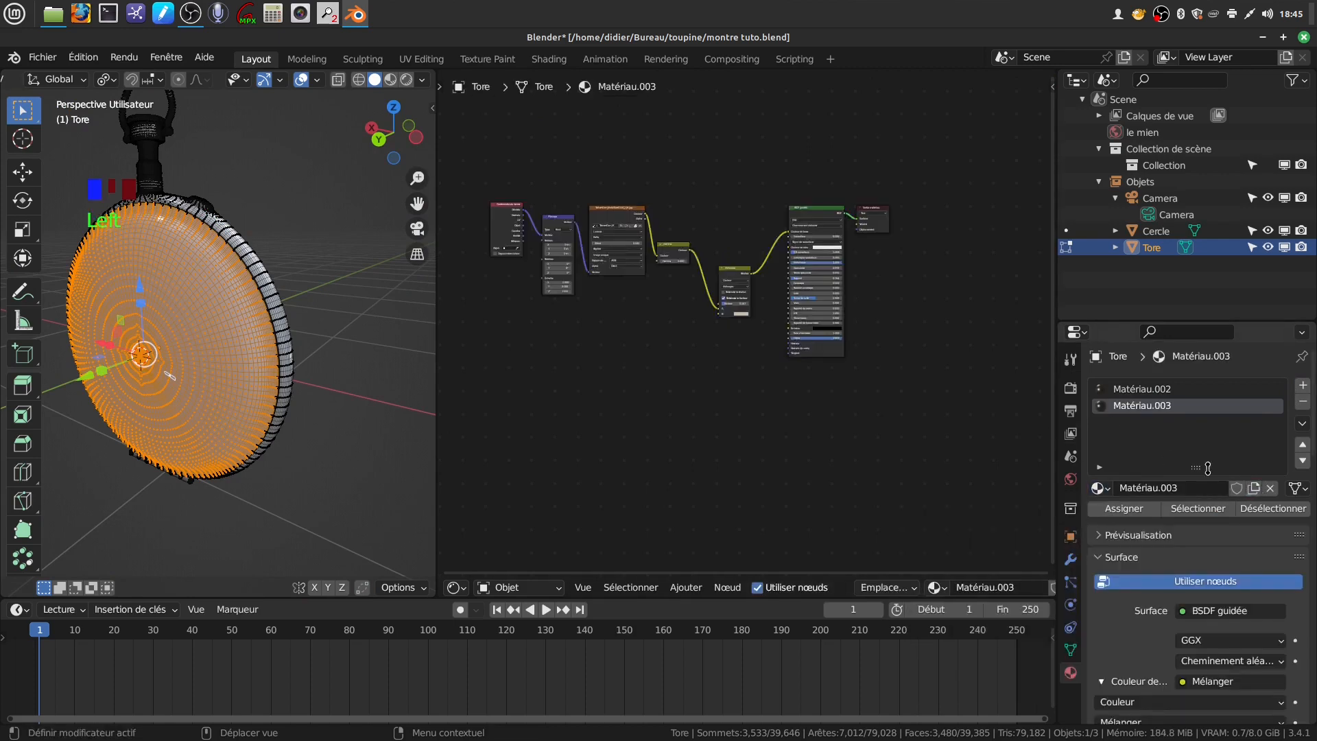
- Move the Material Output node of Matériau.003 down and away from the Principled BSDF to make room
middle_drag(306, 340, 341, 308)
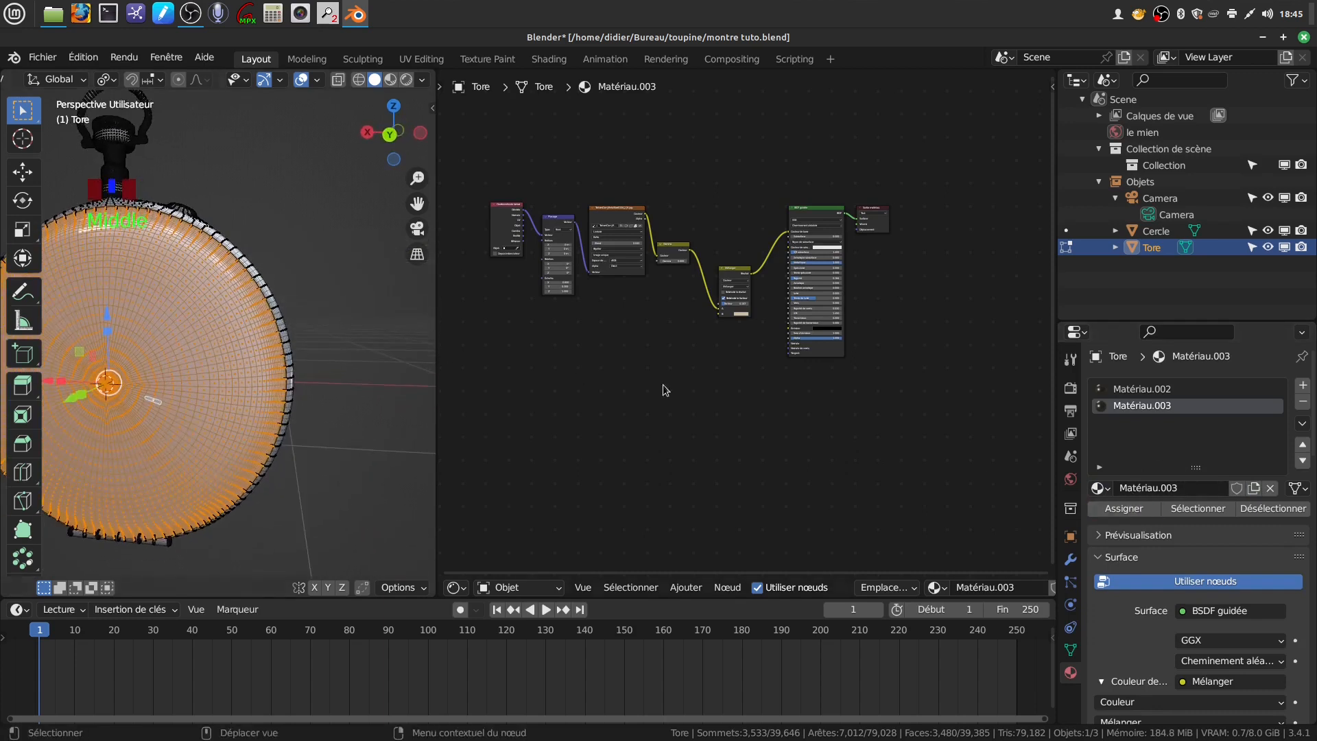
scroll(701, 421, up, 2)
scroll(686, 405, down, 3)
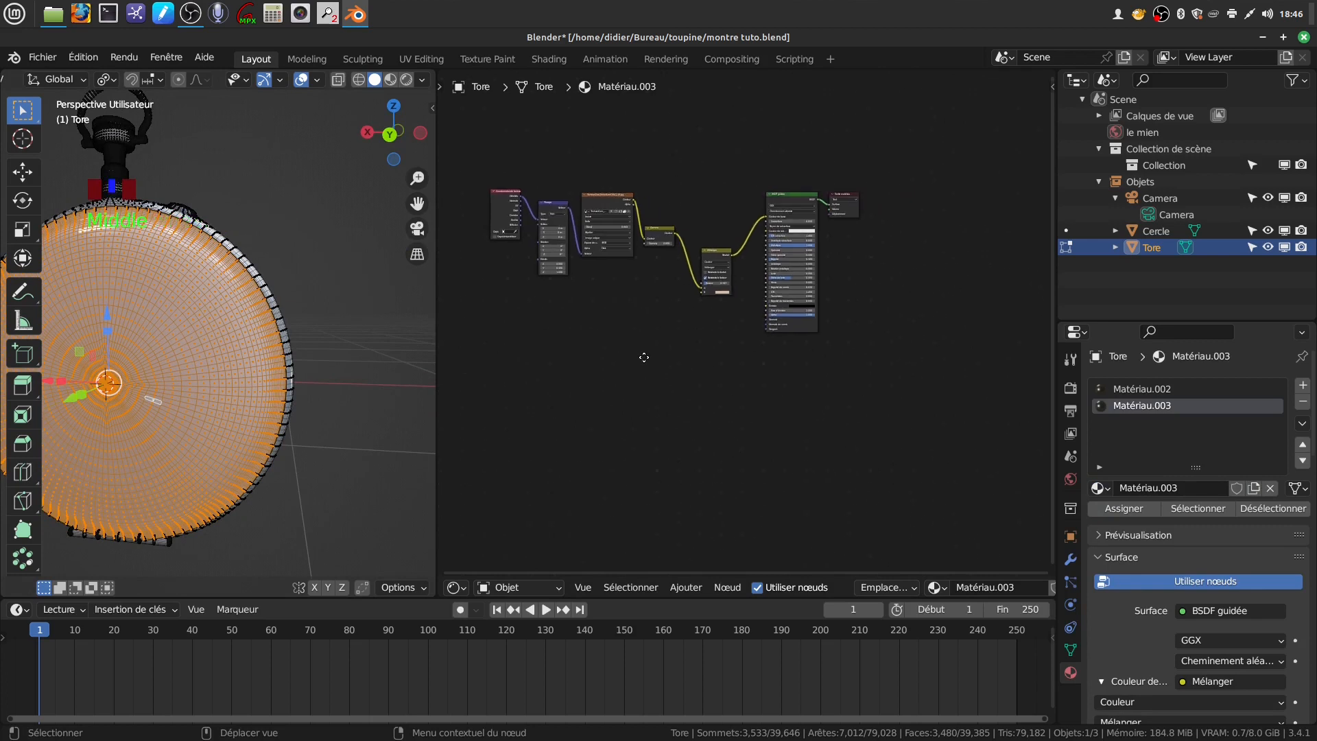
drag(831, 219, 946, 411)
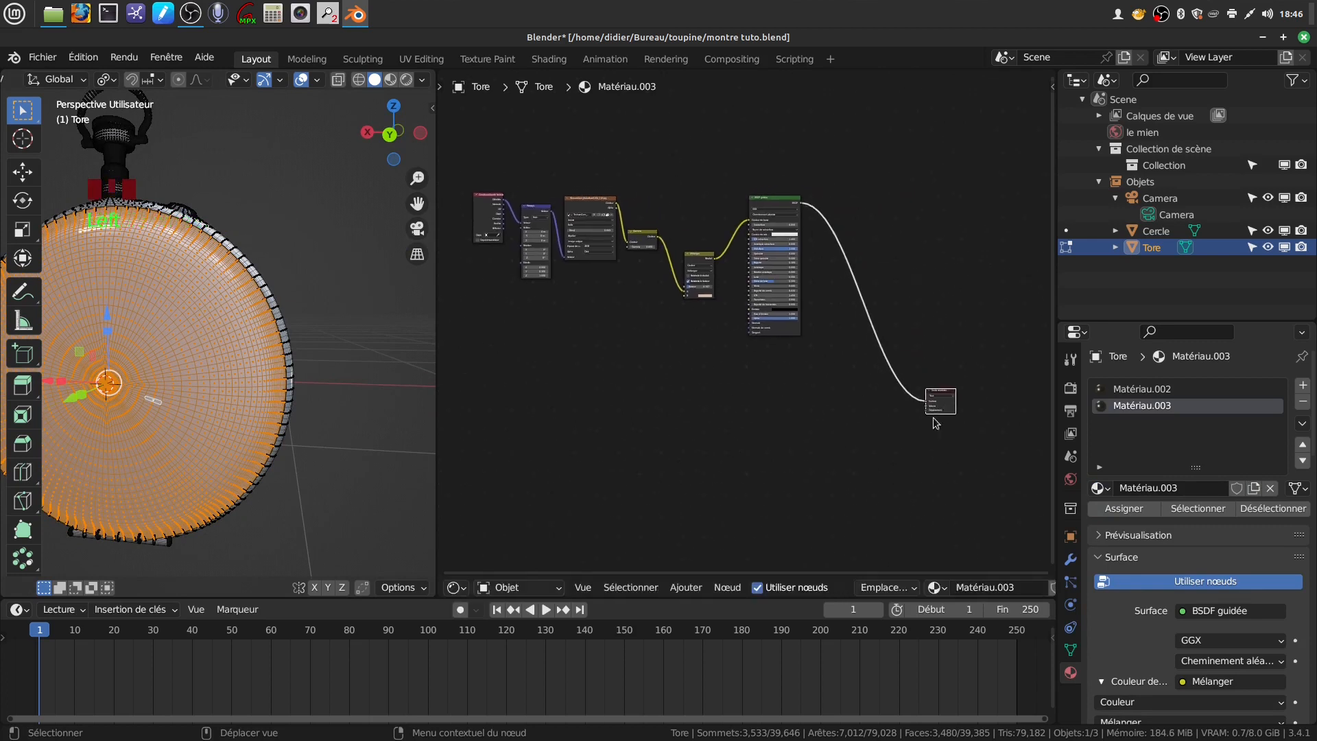
- Insert a Mix Shader node between the Principled BSDF and the Material Output in Matériau.003
click(680, 590)
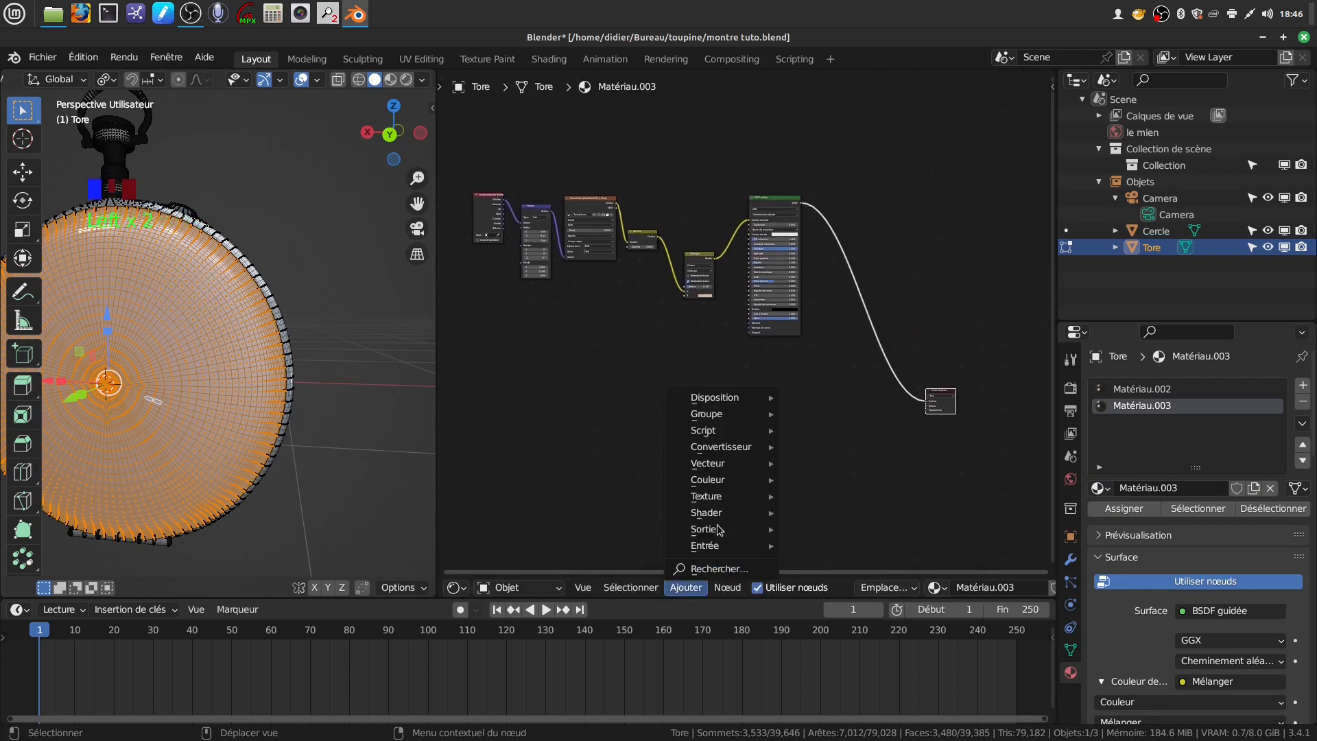
mouse_move(718, 519)
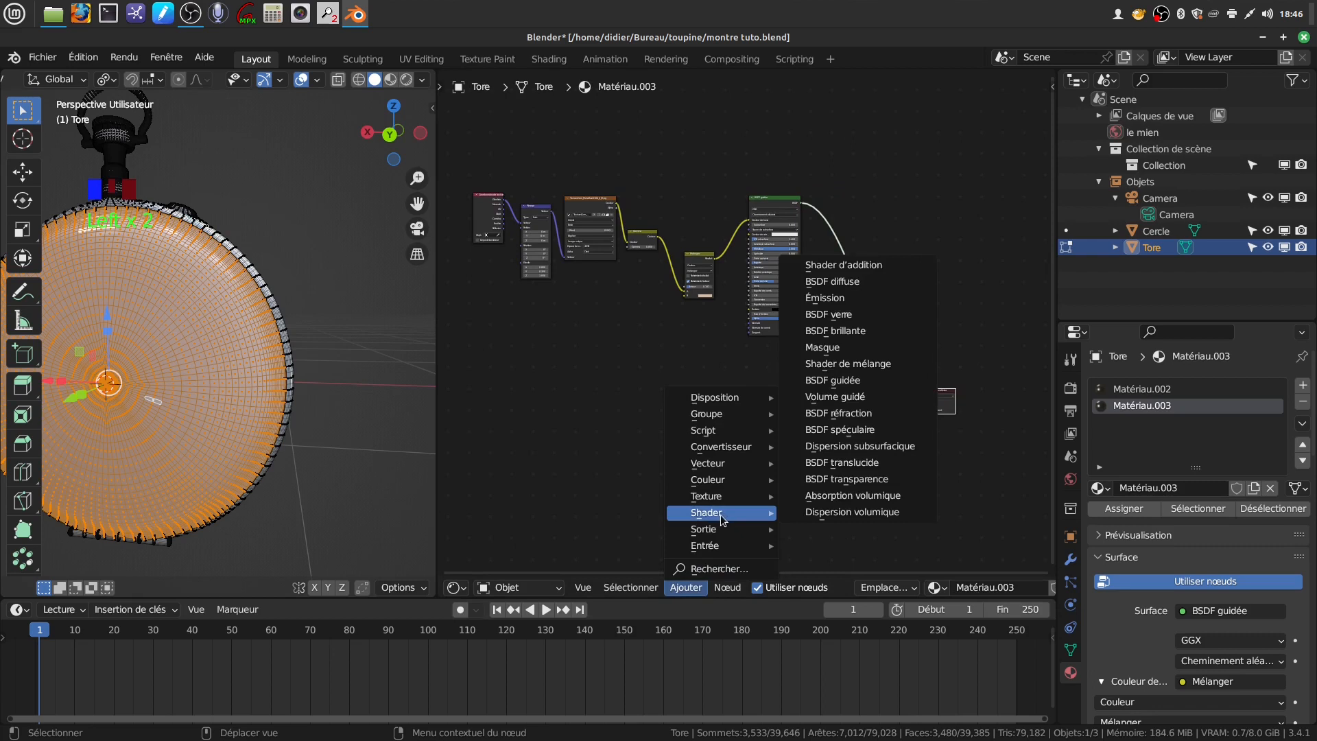
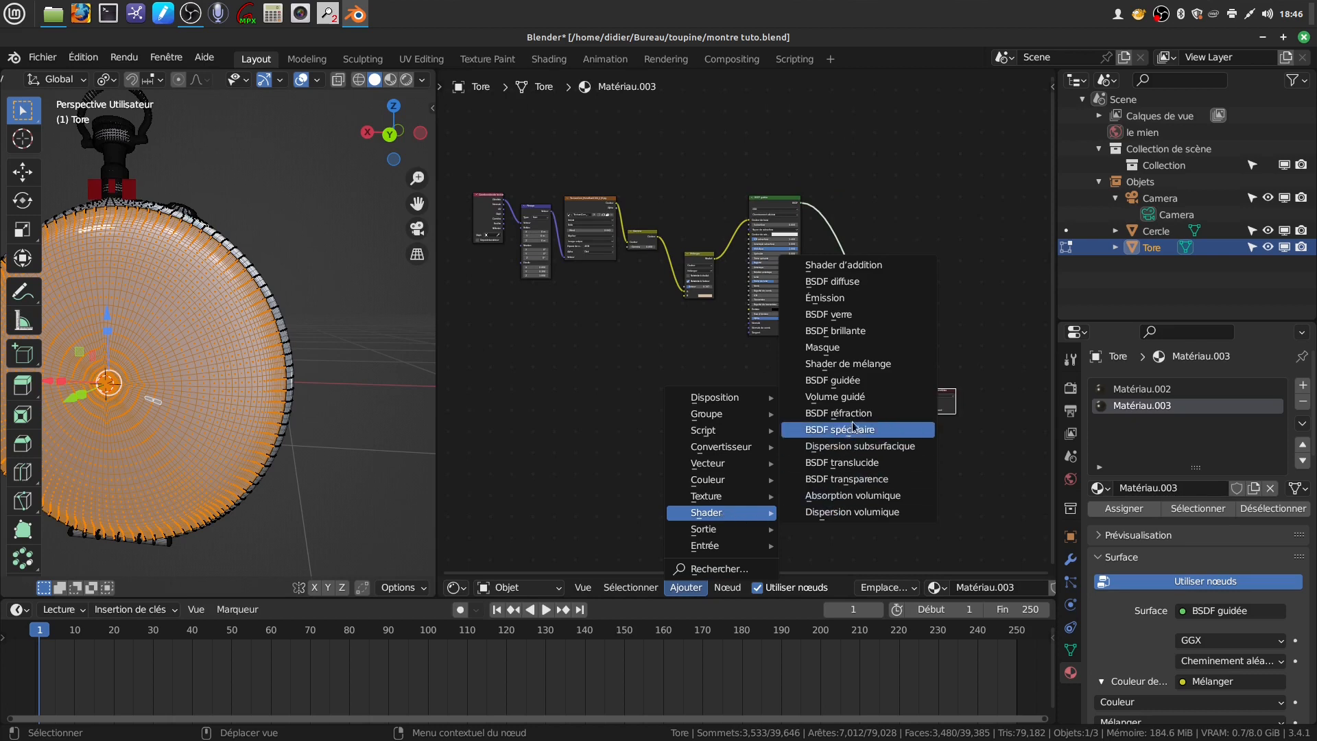
click(857, 363)
click(863, 363)
scroll(857, 446, up, 4)
middle_drag(850, 432, 867, 409)
scroll(795, 419, down, 2)
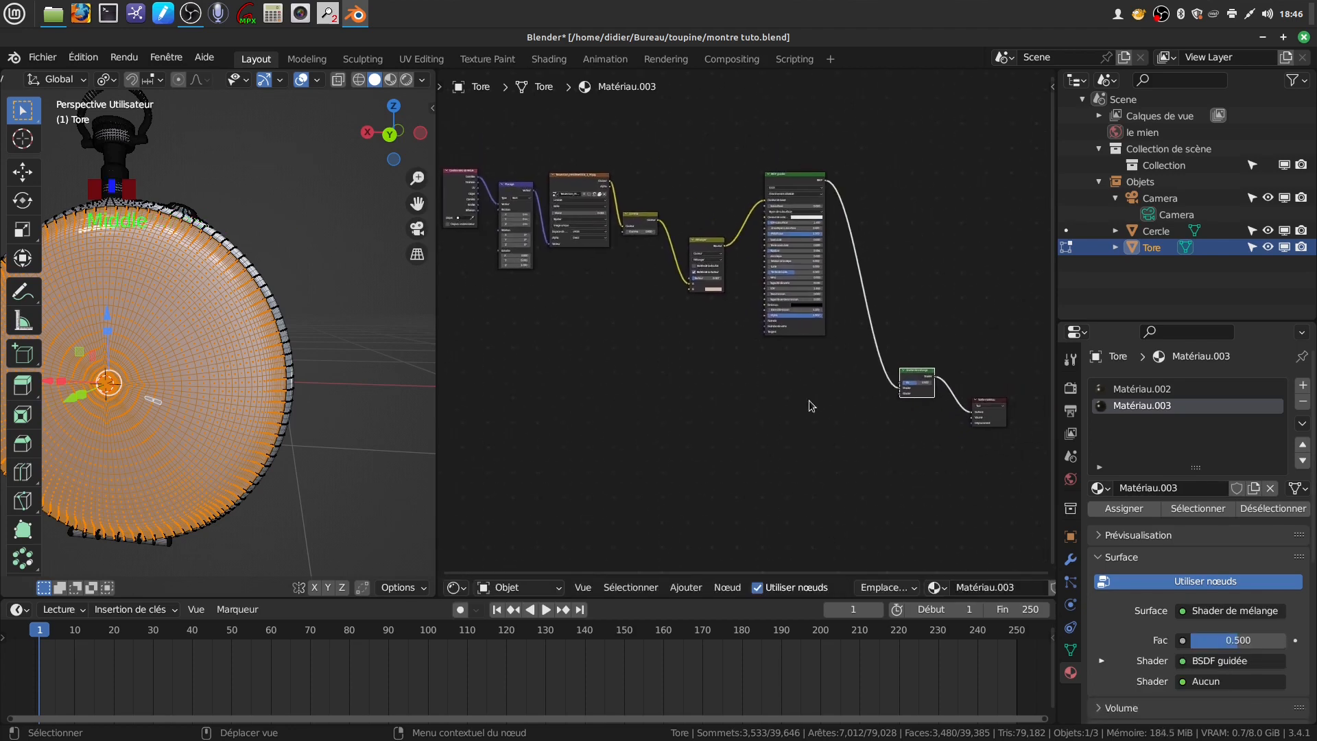
- Duplicate the Principled BSDF below the original and connect the copy to the Mix Shader's second shader input
scroll(874, 460, down, 3)
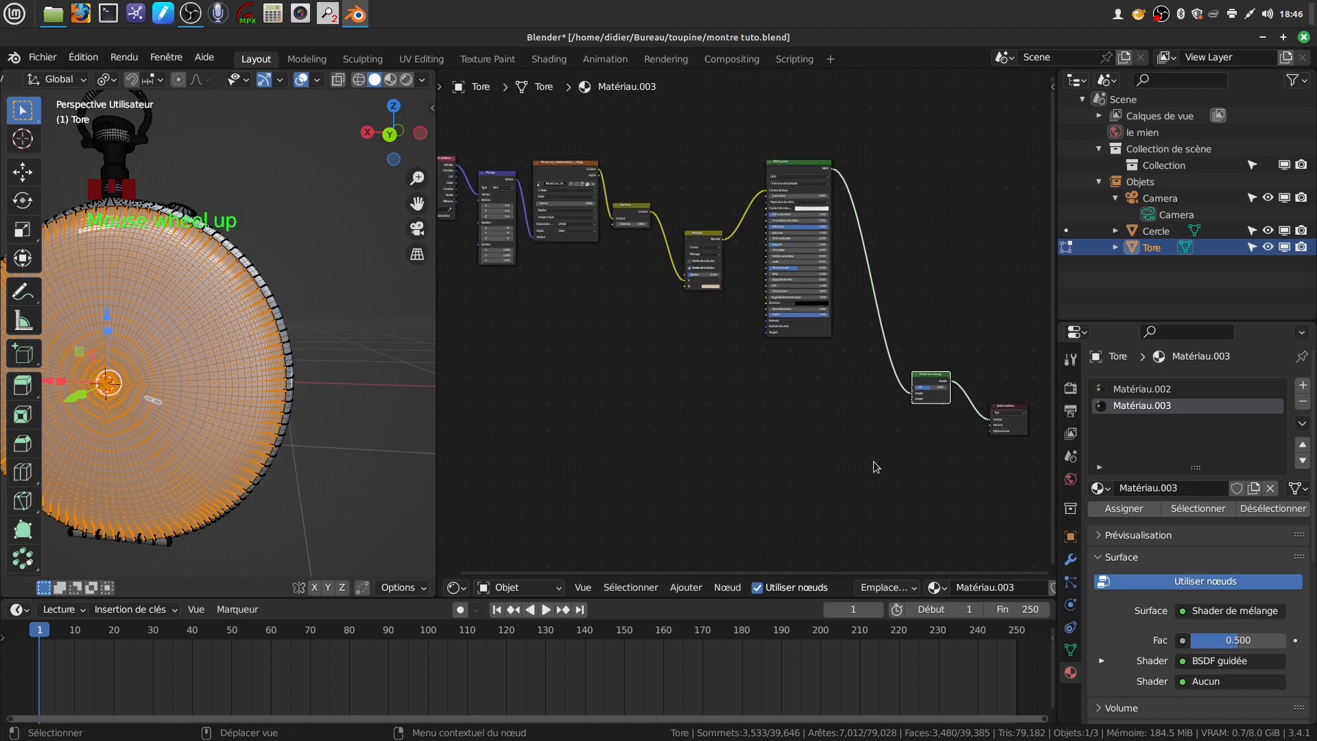
click(775, 176)
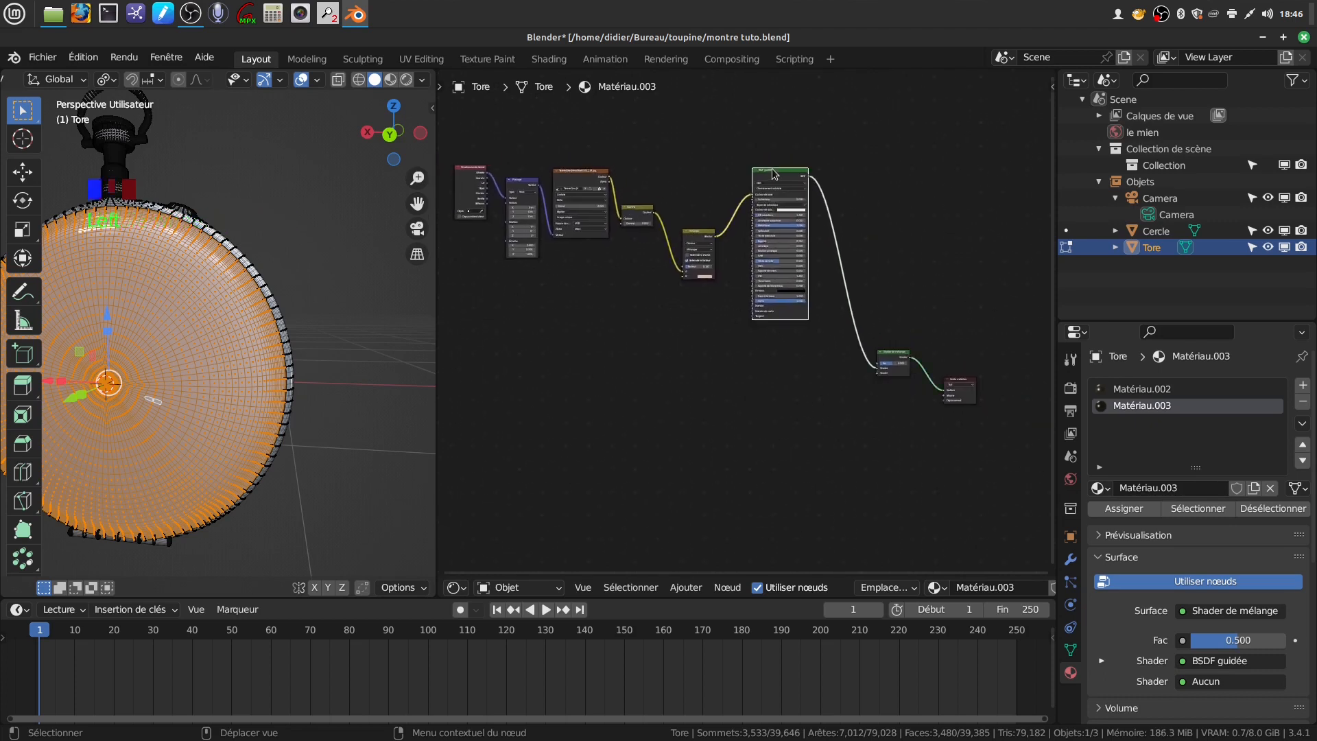
right_click(774, 174)
click(774, 169)
click(816, 354)
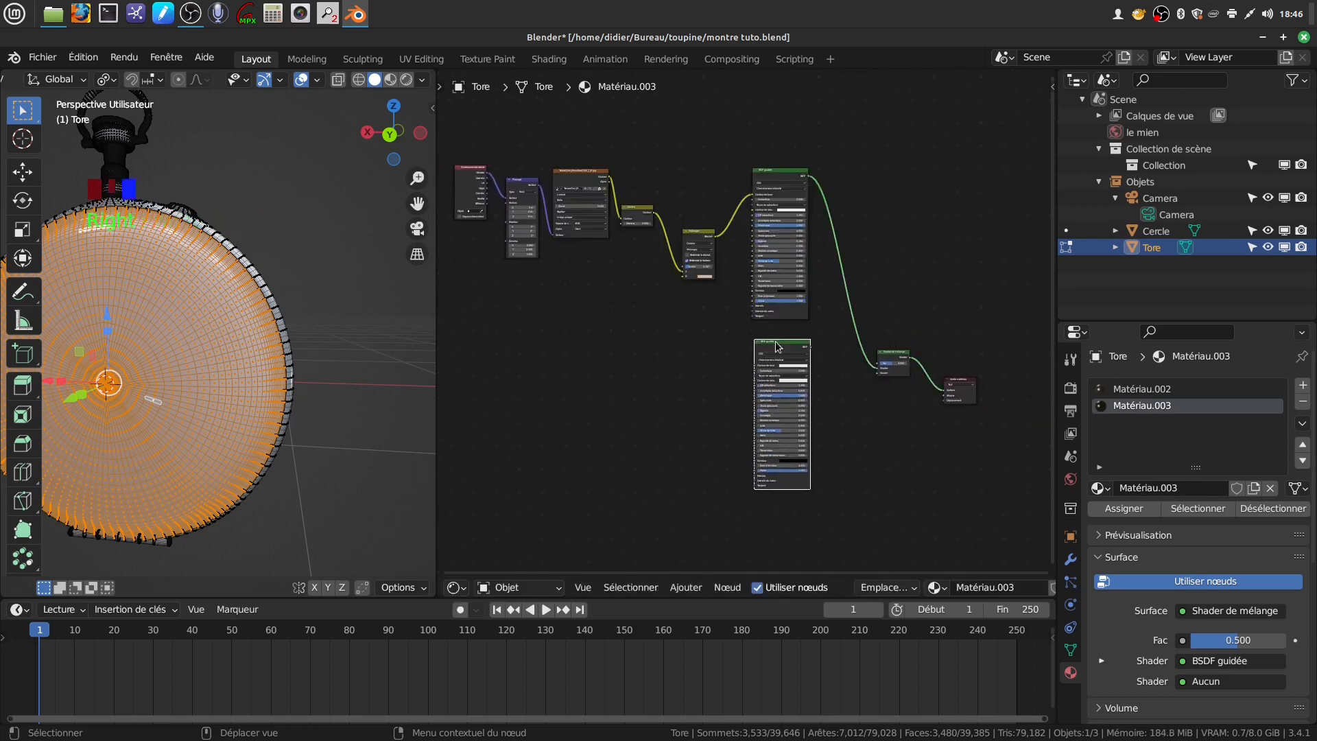
scroll(890, 472, up, 4)
drag(832, 360, 927, 392)
- Add a UV Map node (Carte UV) to the left of the duplicated Principled BSDF
middle_drag(664, 443, 667, 444)
scroll(667, 444, down, 3)
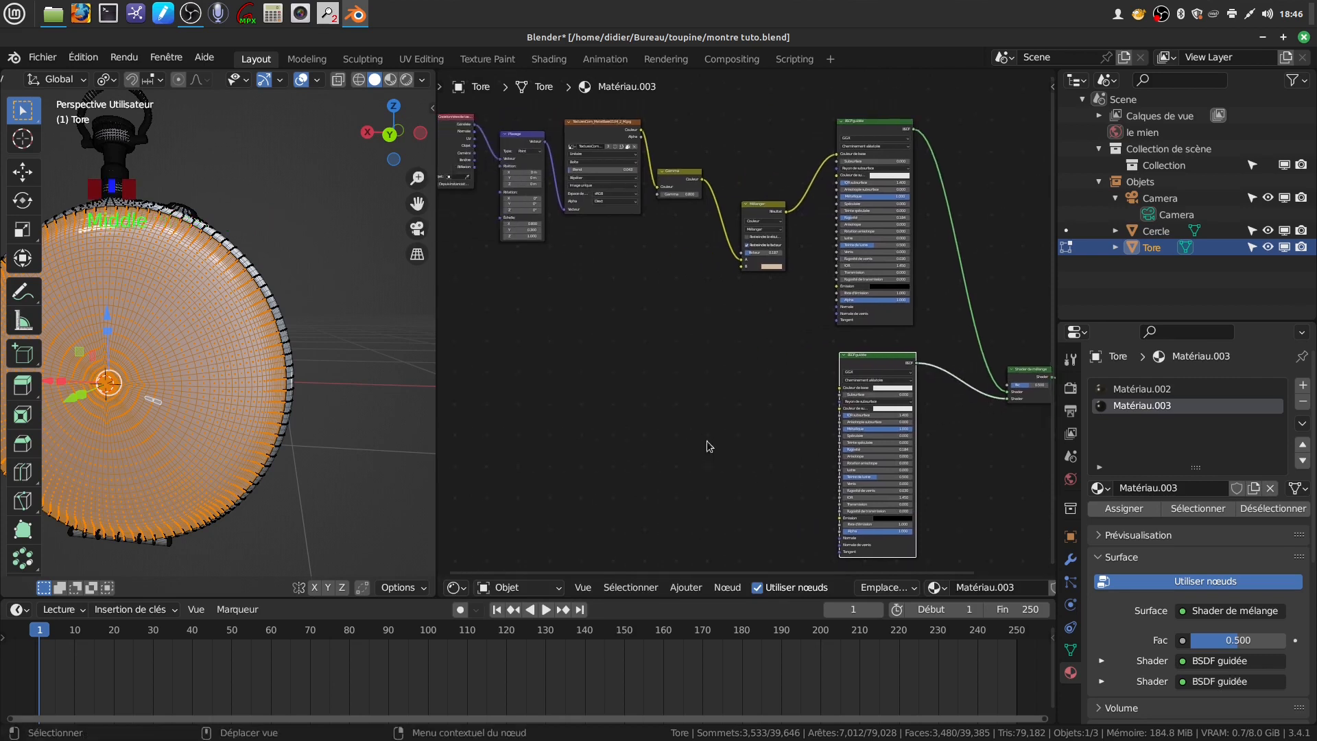
click(682, 590)
click(711, 547)
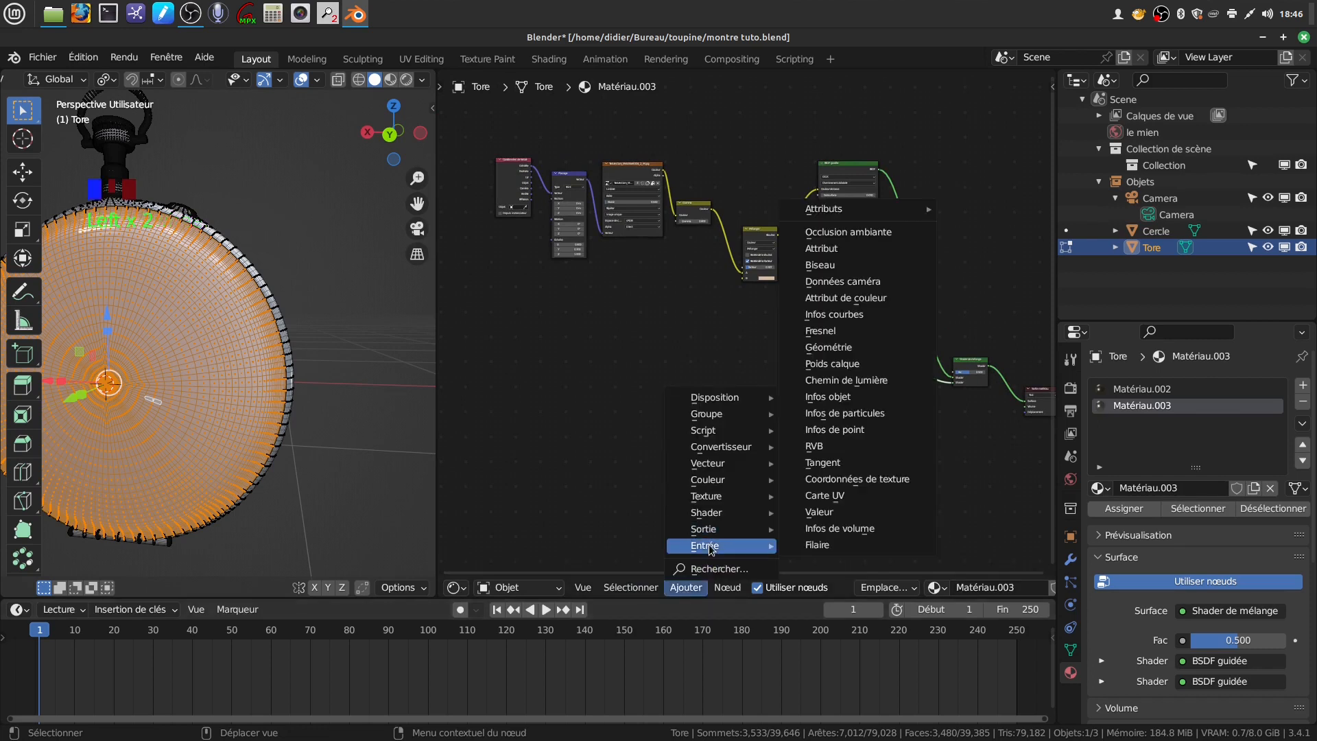
click(825, 496)
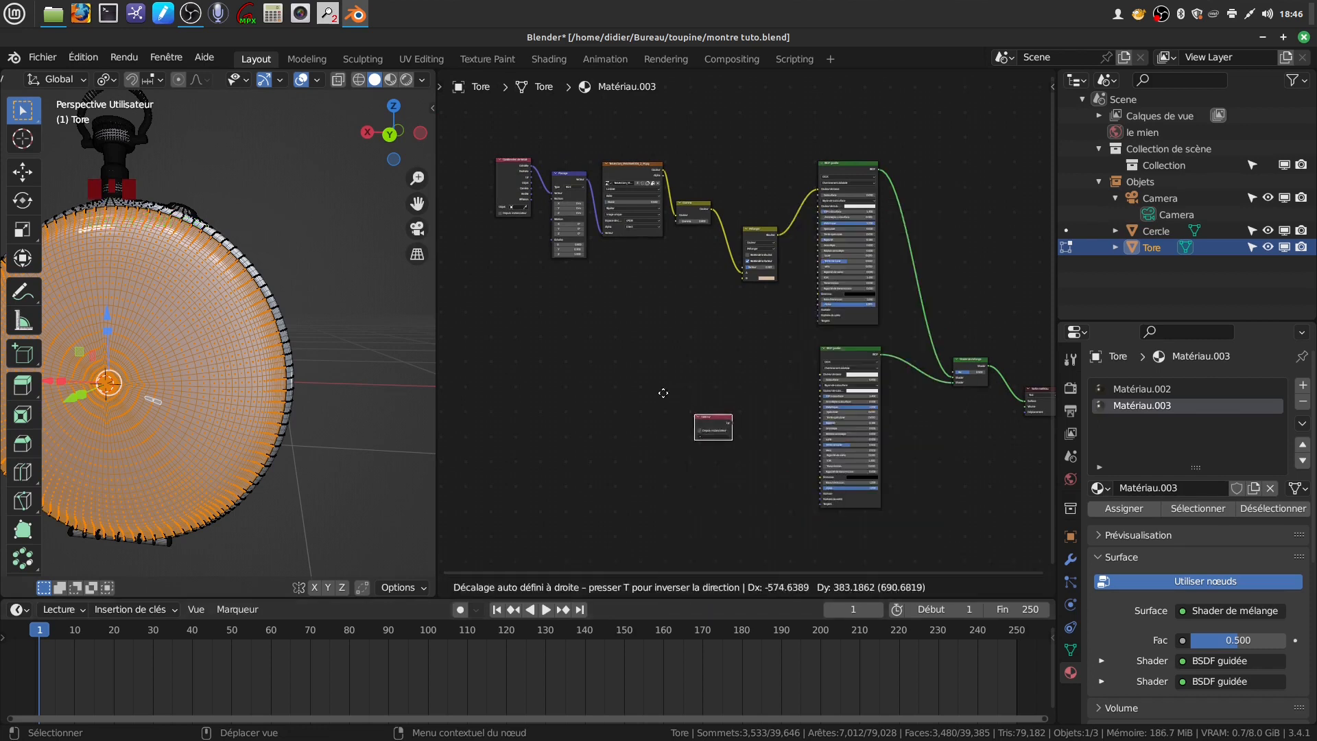
click(640, 398)
click(638, 392)
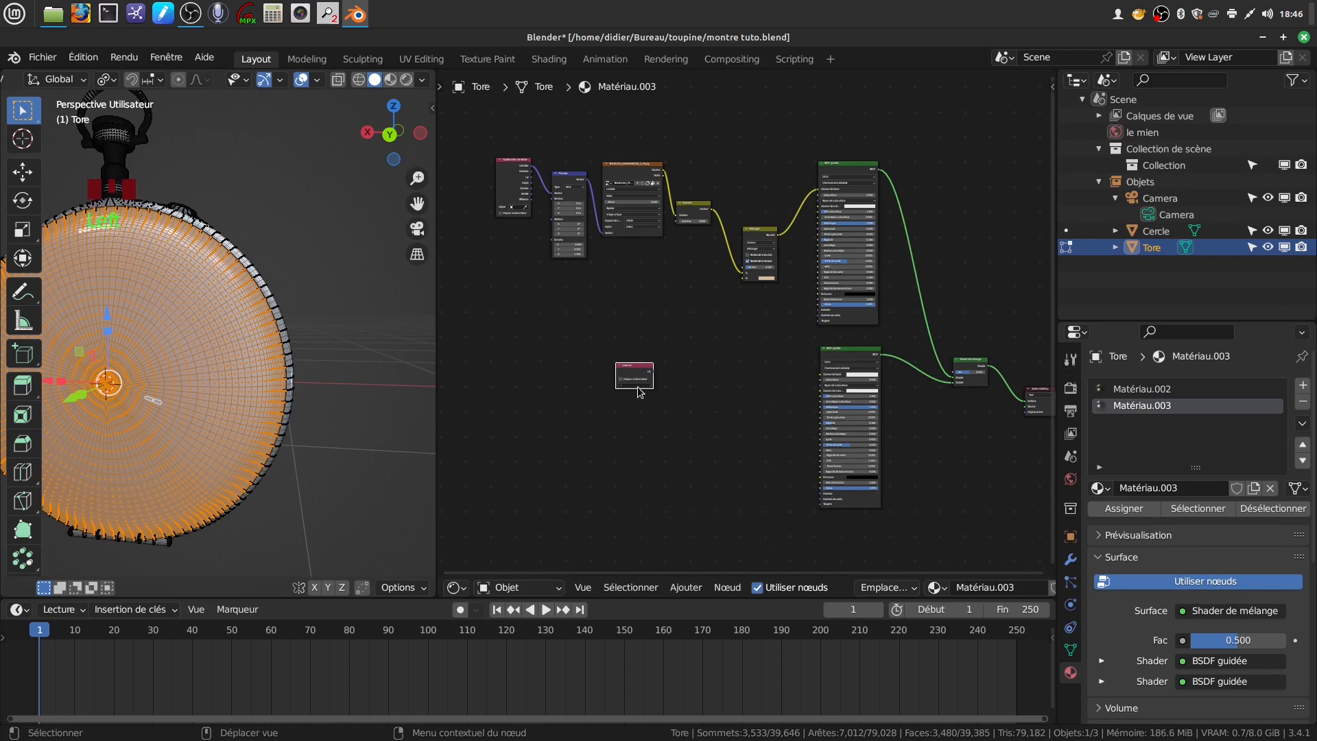
- Check the maps offered by the UV Map node and delete UVMap from the Tore mesh's UV maps
scroll(643, 404, up, 5)
click(573, 416)
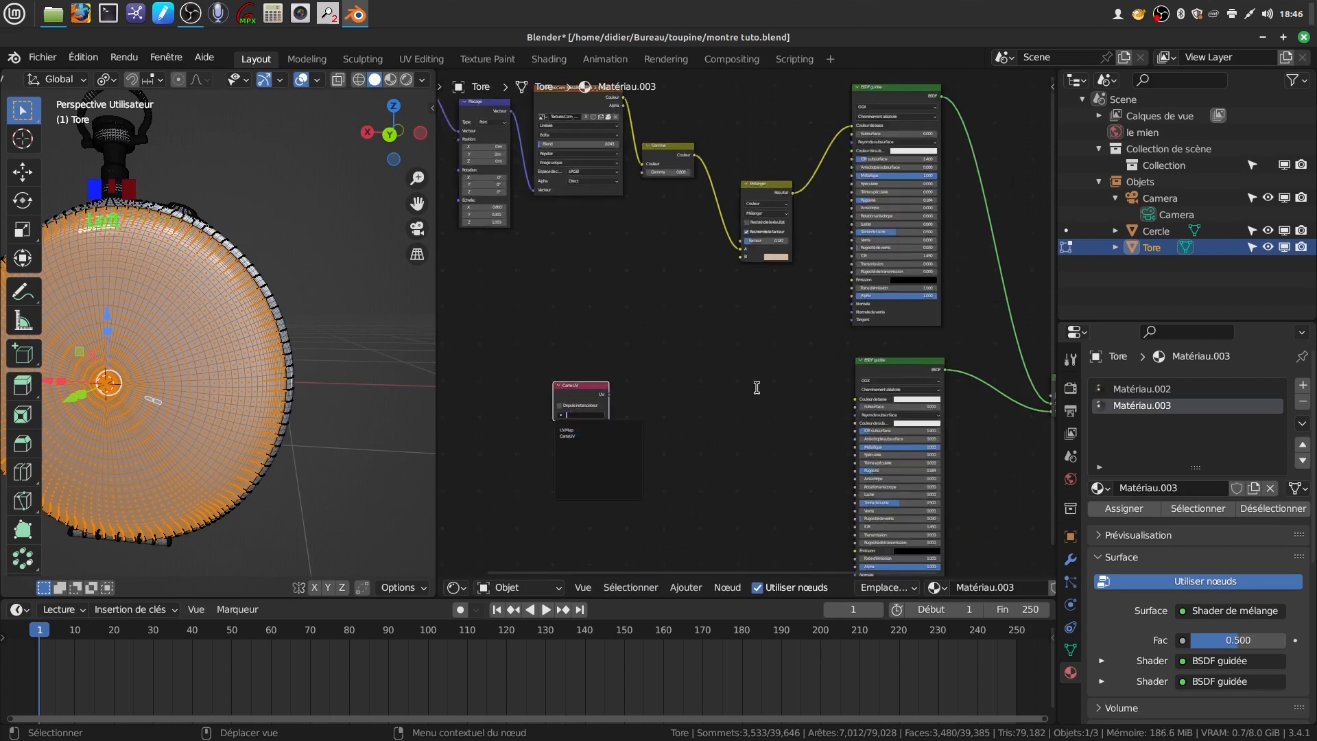
scroll(602, 457, down, 4)
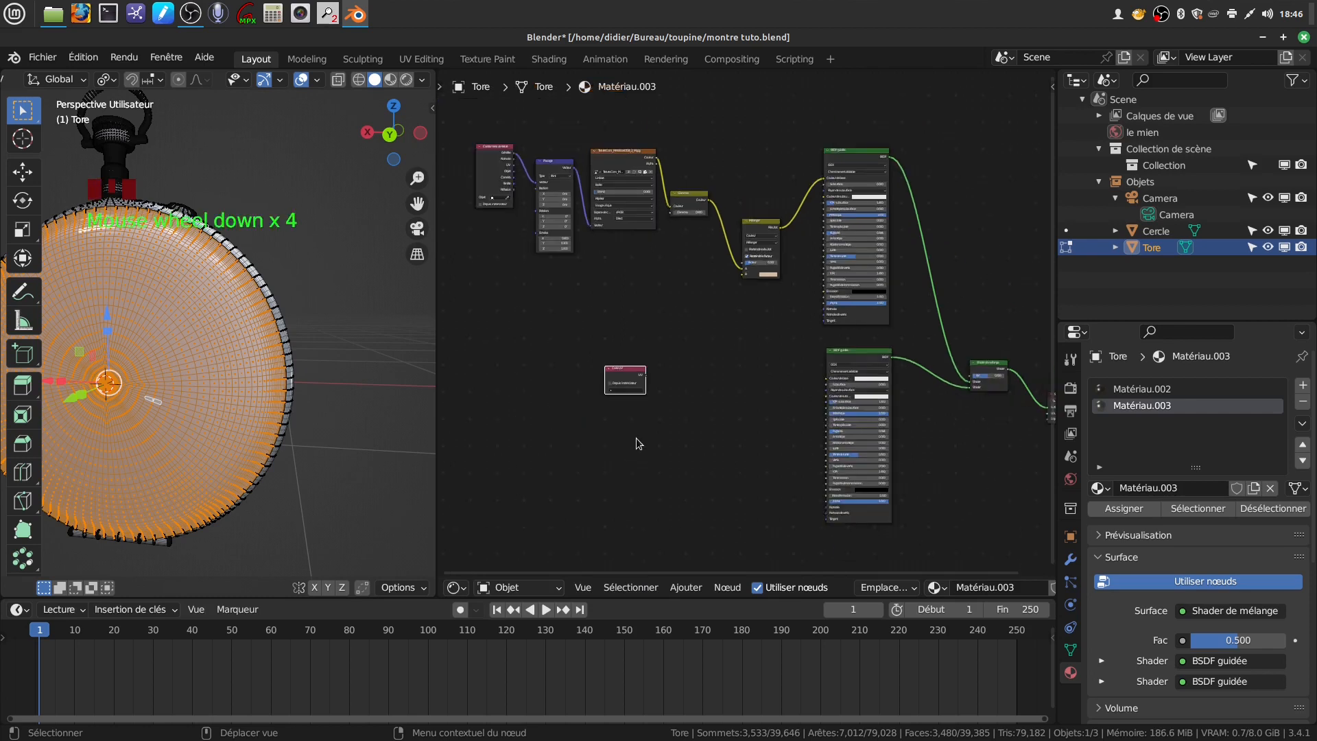
click(1072, 651)
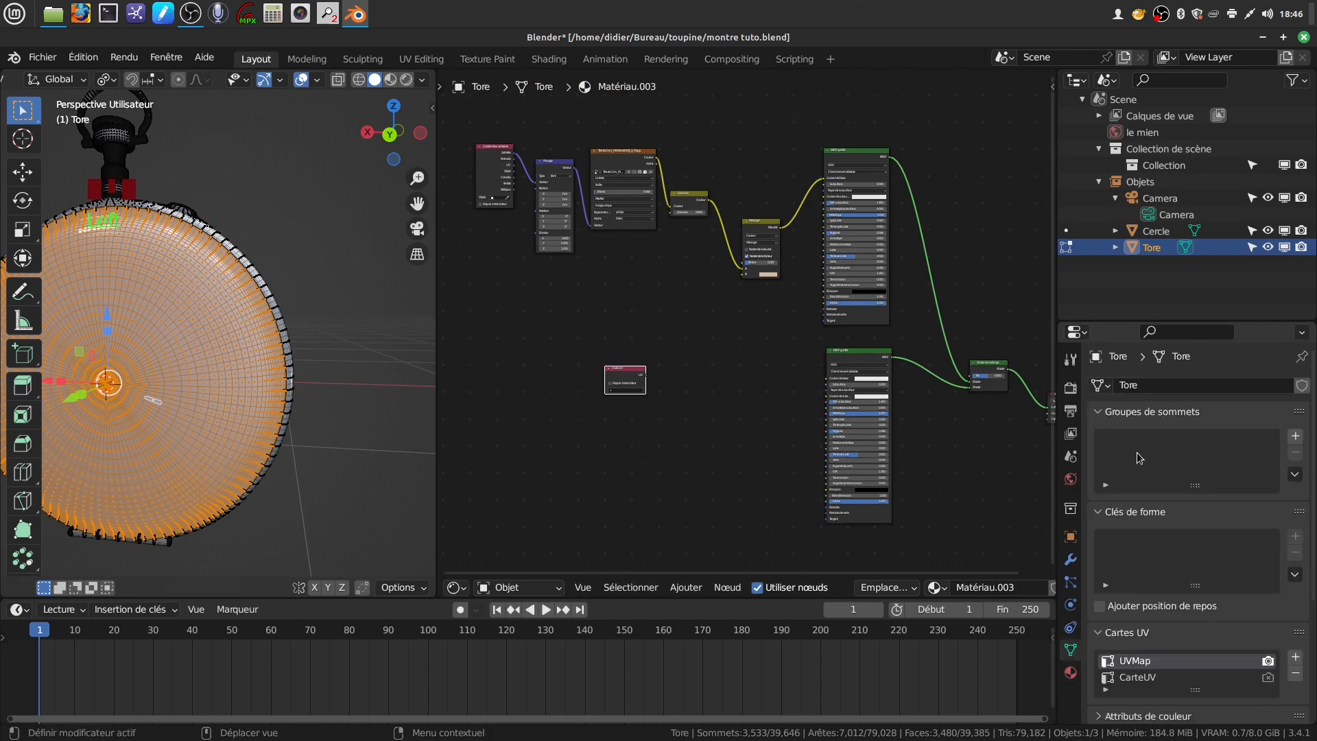
scroll(1143, 620, down, 3)
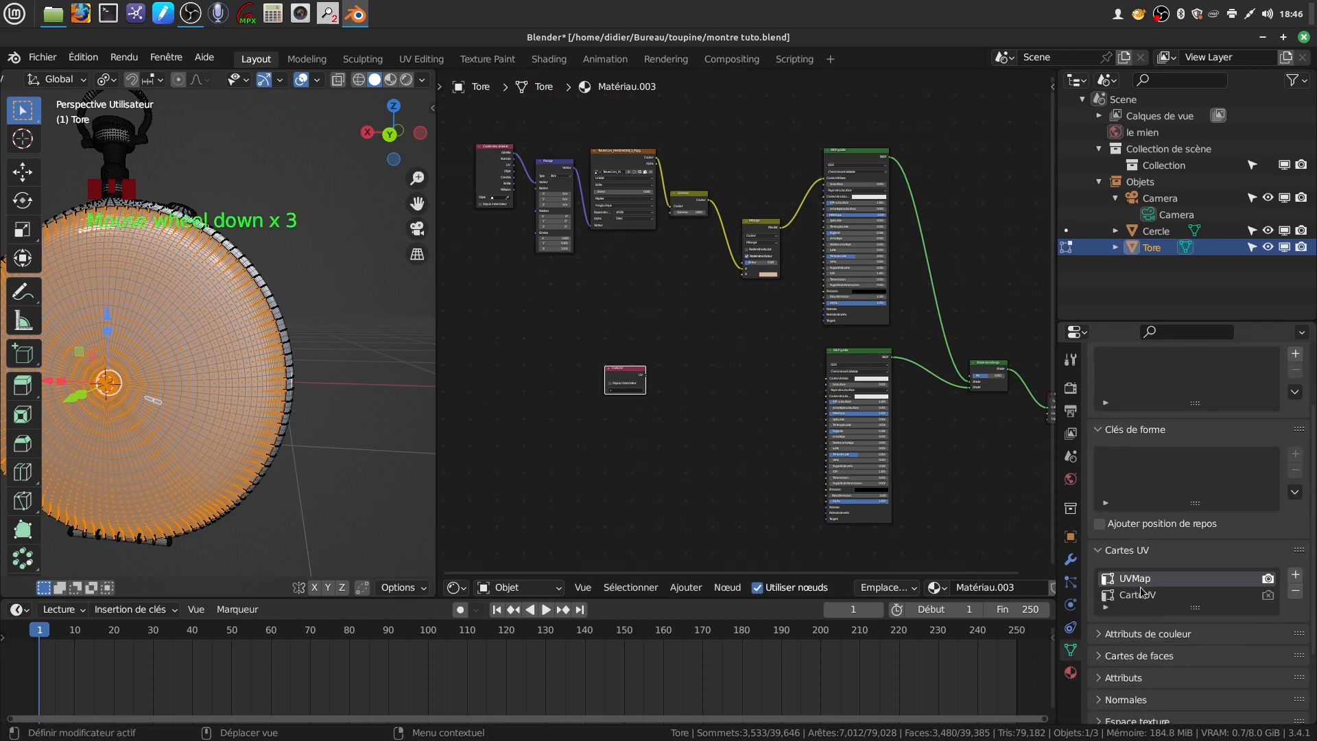
click(1295, 592)
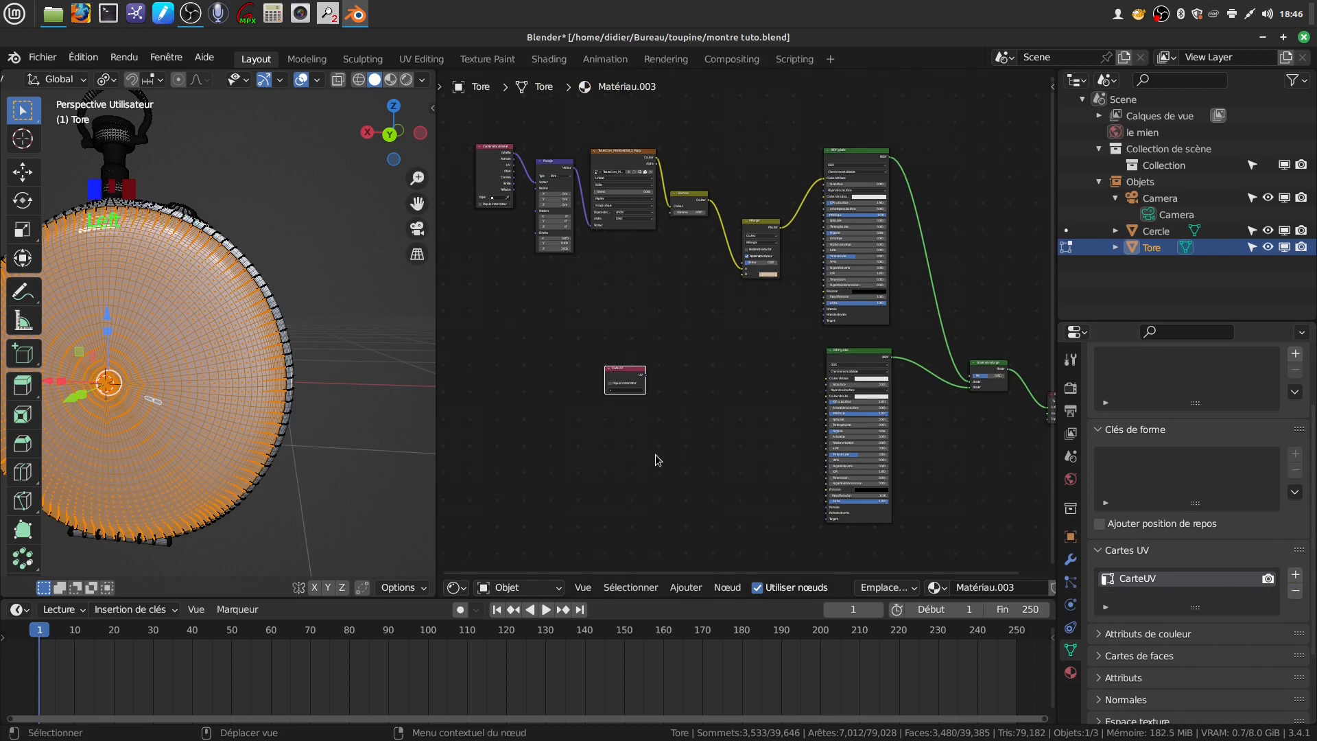
- Set the UV Map node to use CarteUV
scroll(658, 452, up, 9)
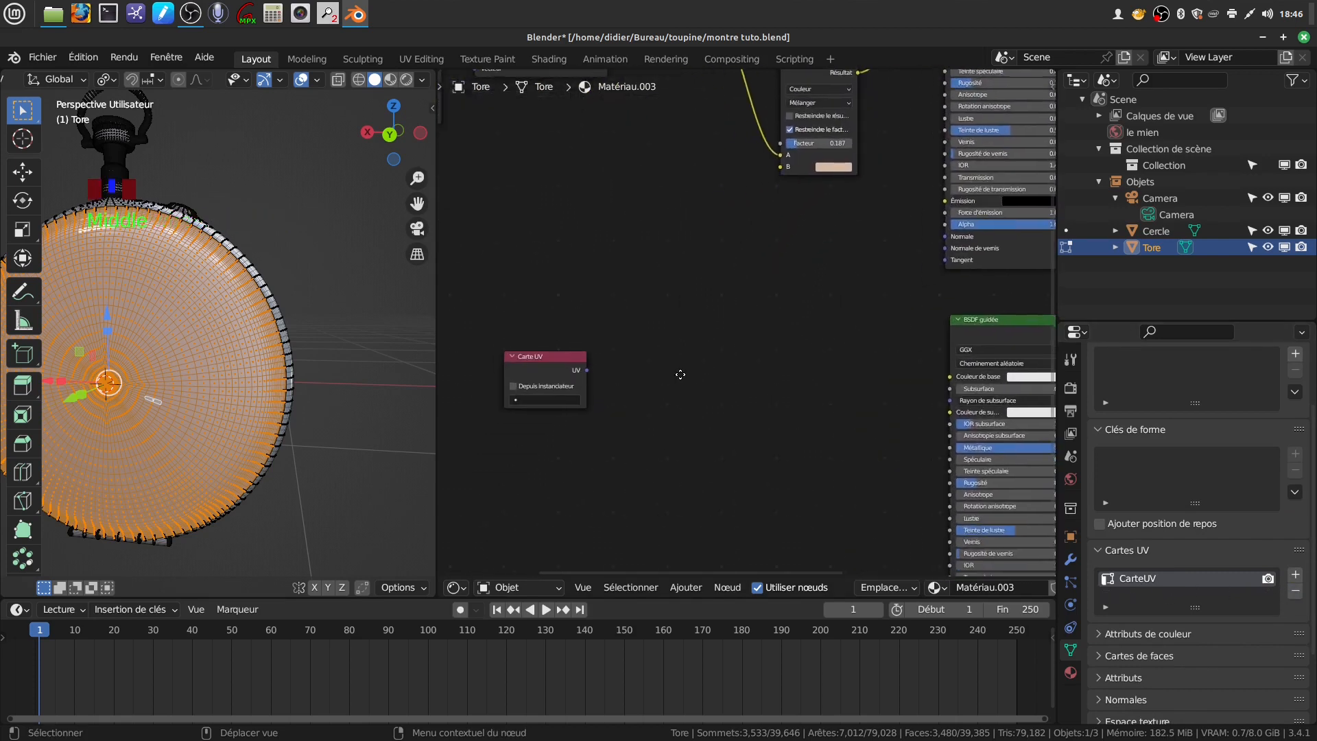
click(529, 404)
click(540, 423)
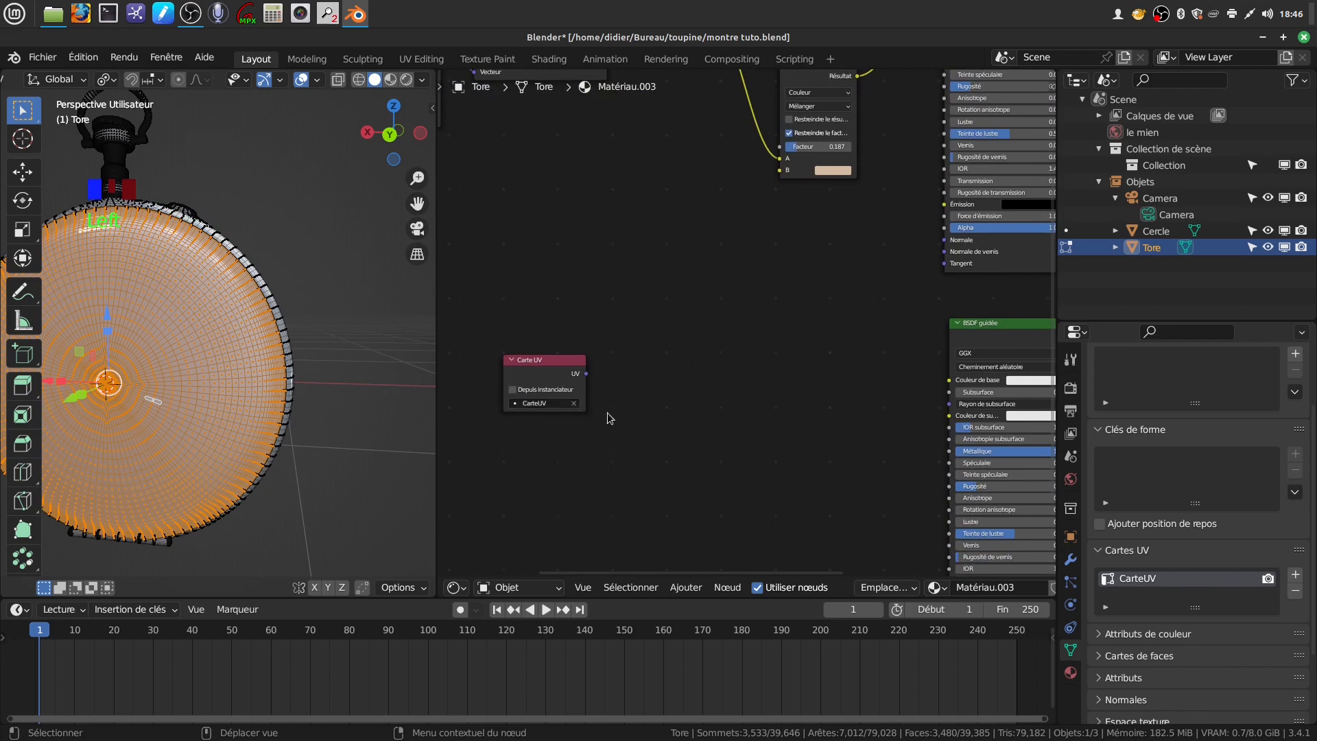
scroll(658, 402, down, 8)
middle_drag(659, 402, 637, 403)
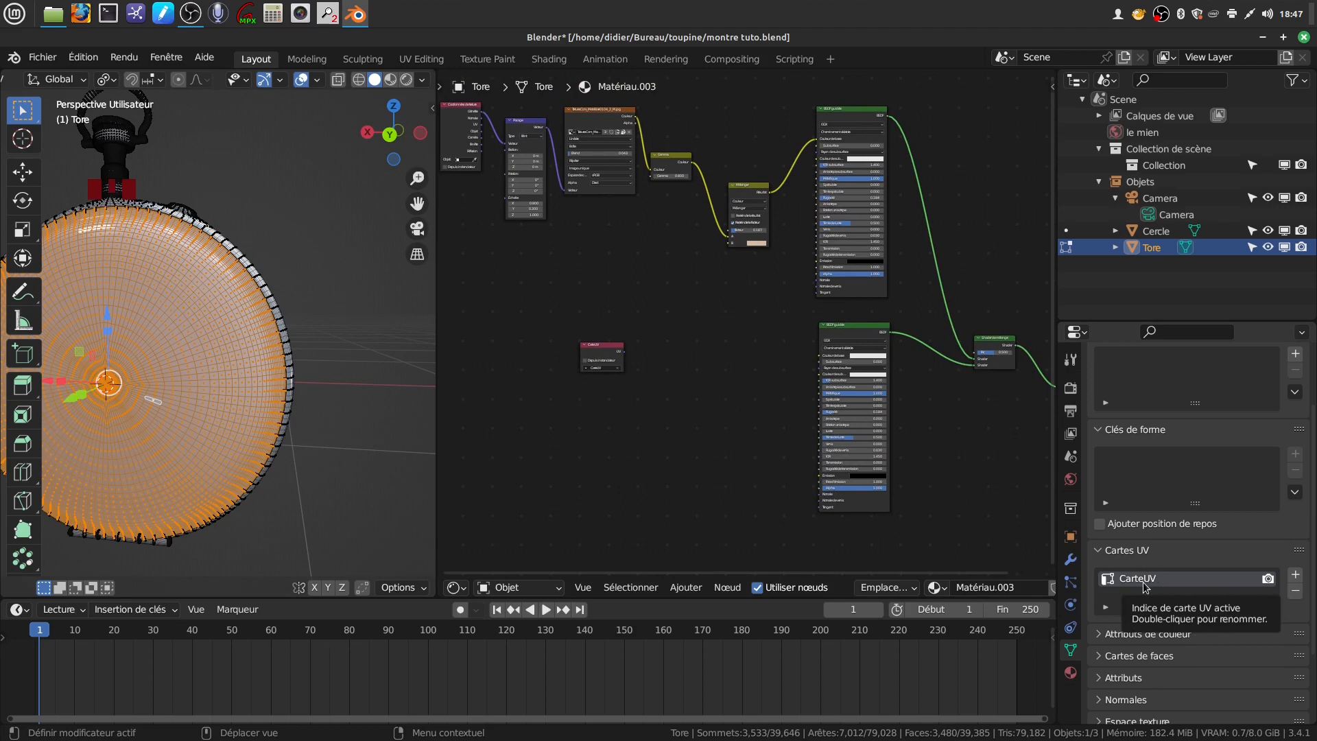
- Add an Image Texture node beside the UV Map node and shift both nodes left to make room
scroll(594, 422, up, 4)
middle_drag(594, 422, 610, 440)
click(686, 587)
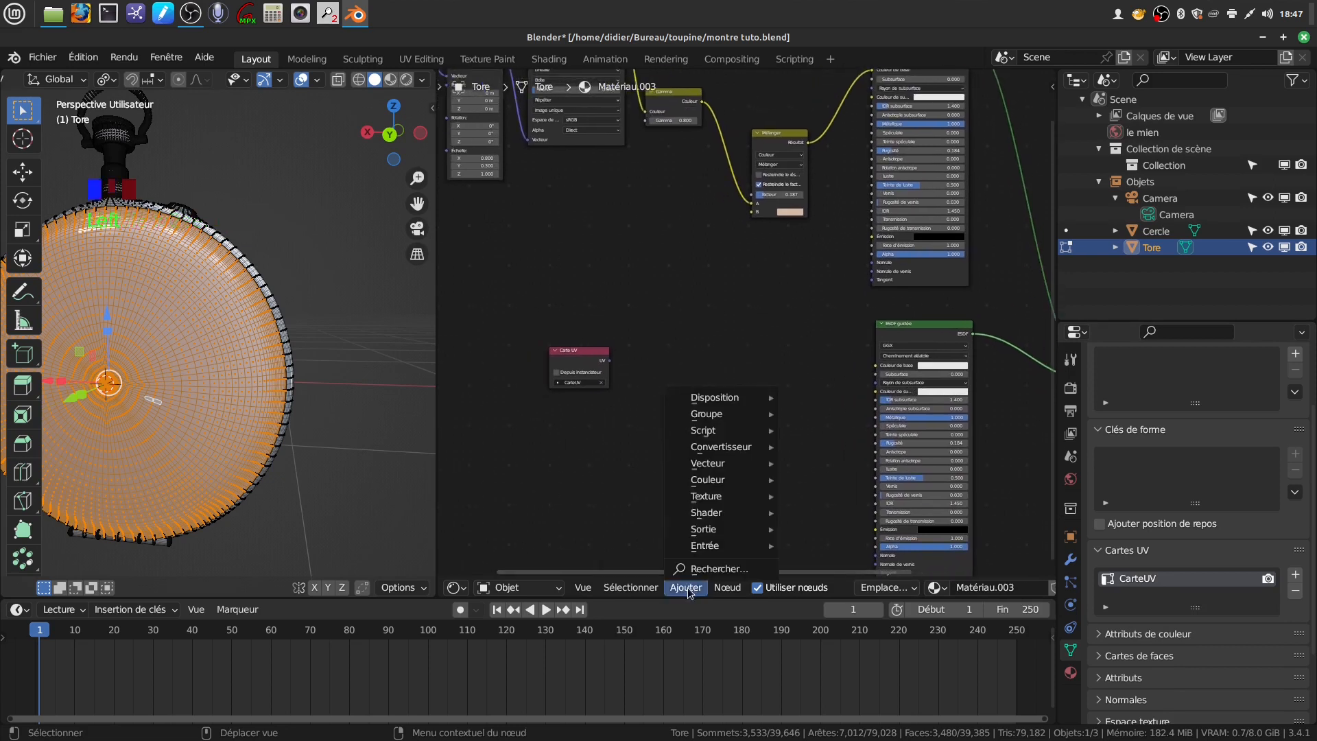
mouse_move(710, 501)
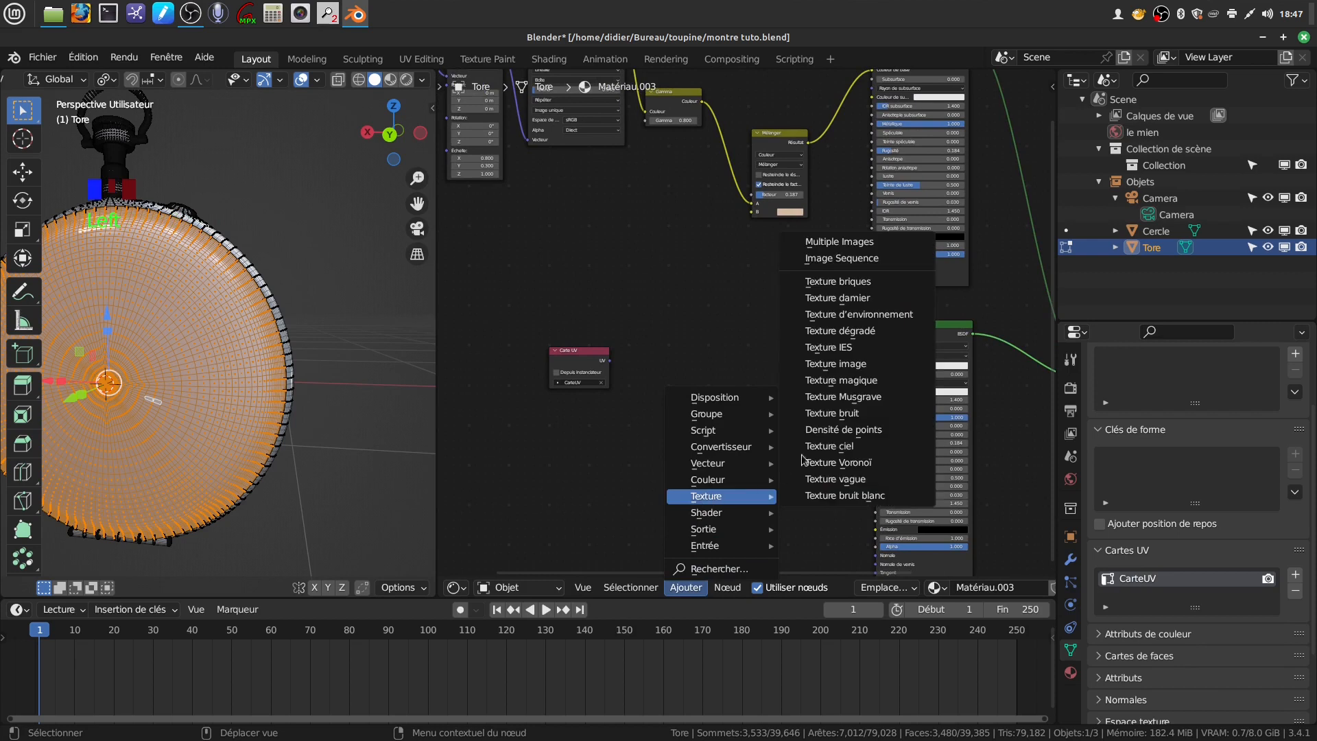
click(834, 369)
click(648, 343)
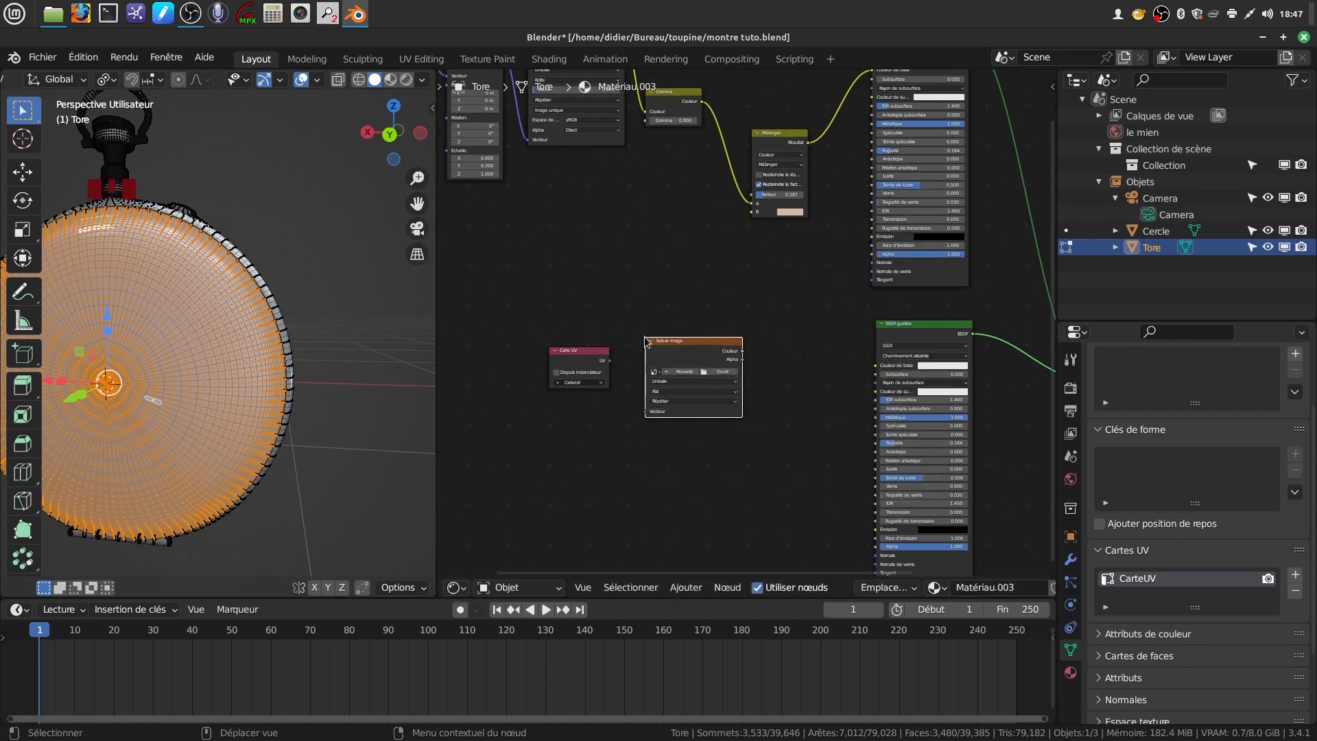
scroll(725, 416, down, 3)
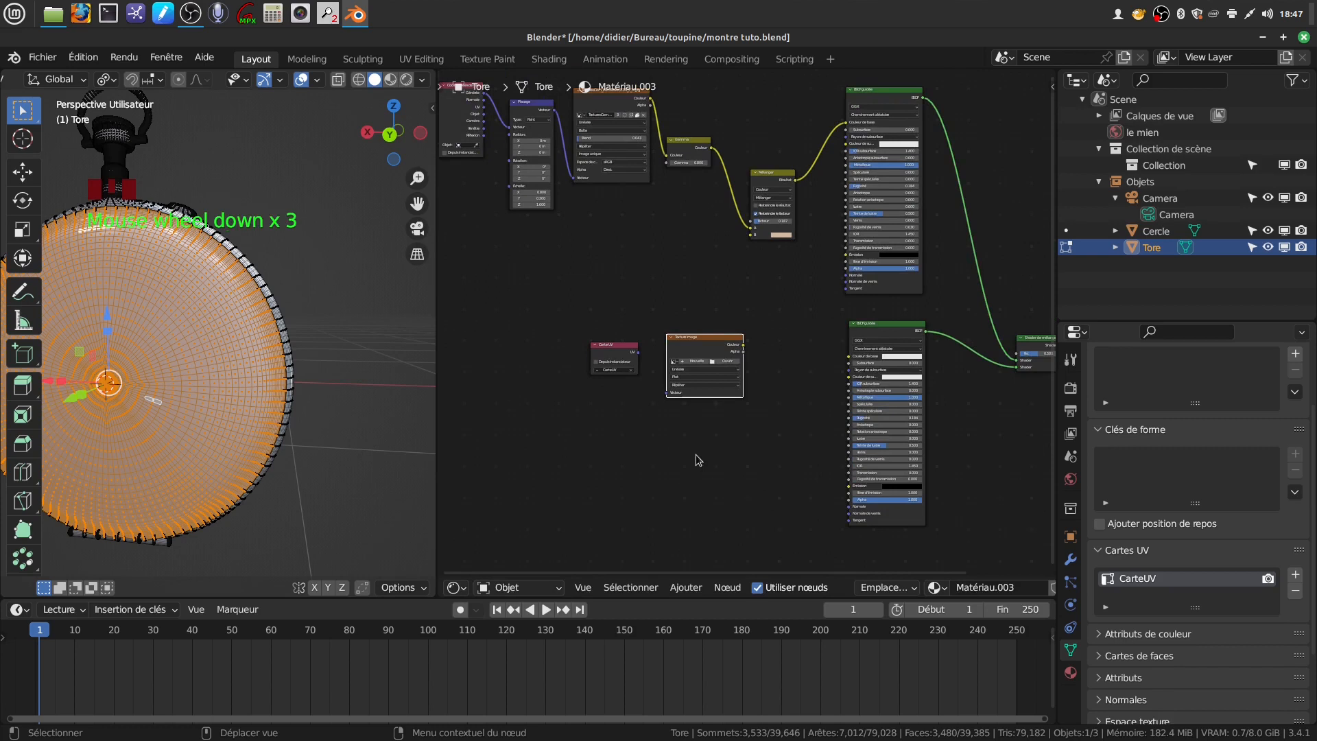
scroll(576, 327, up, 1)
drag(607, 360, 515, 350)
drag(721, 353, 638, 350)
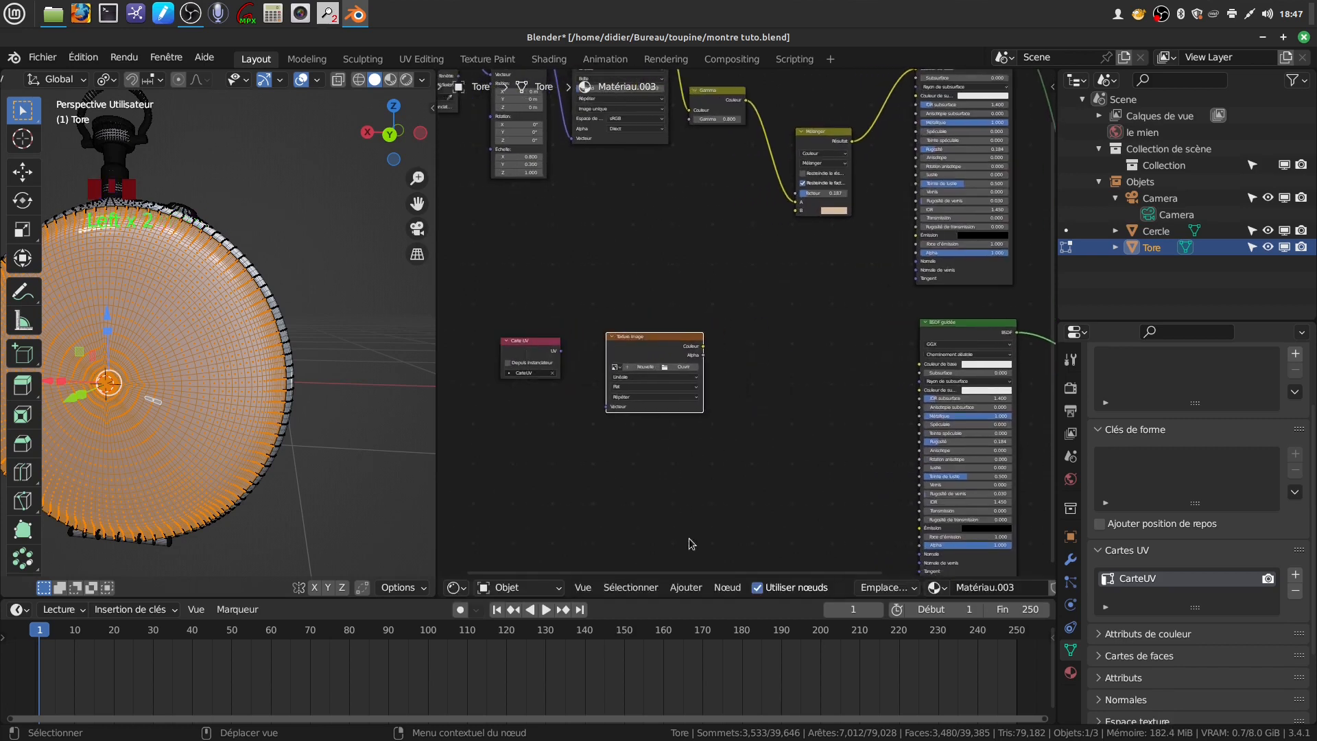
- Add a second Image Texture node directly below the first one
click(686, 587)
mouse_move(706, 549)
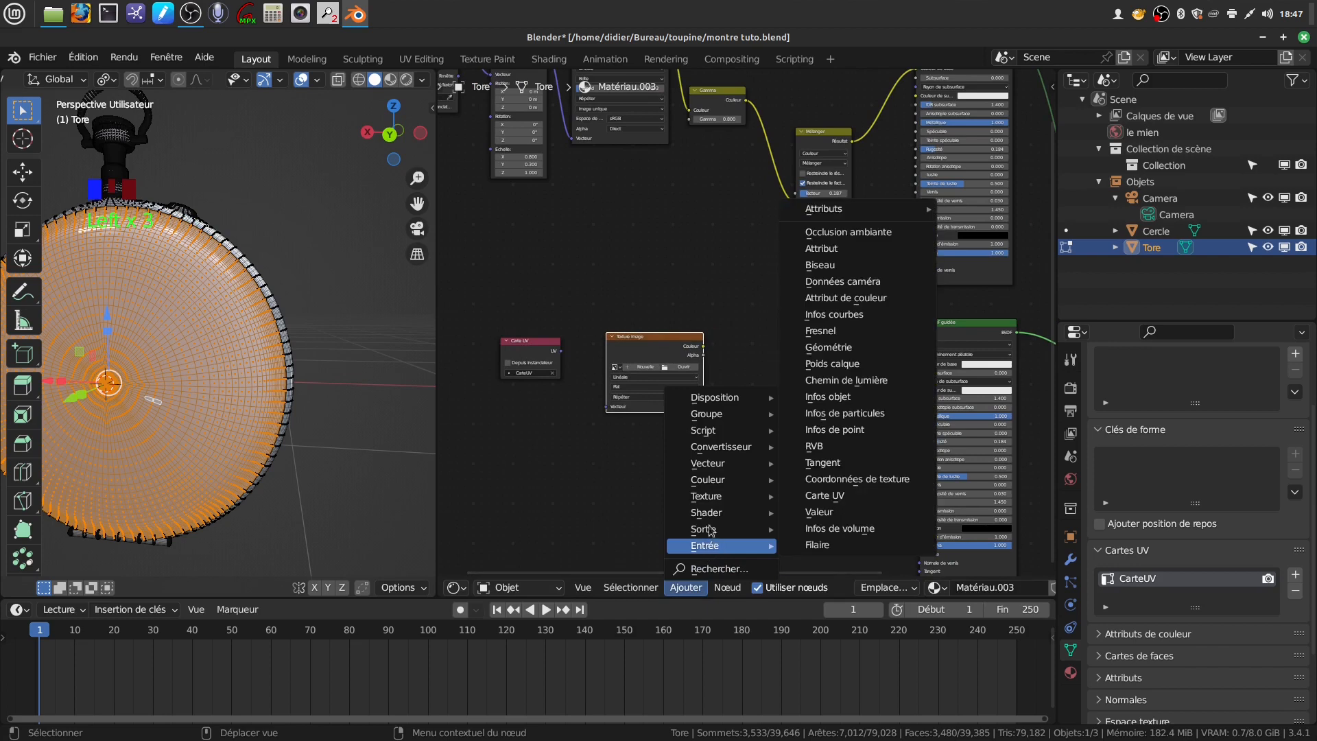
mouse_move(705, 501)
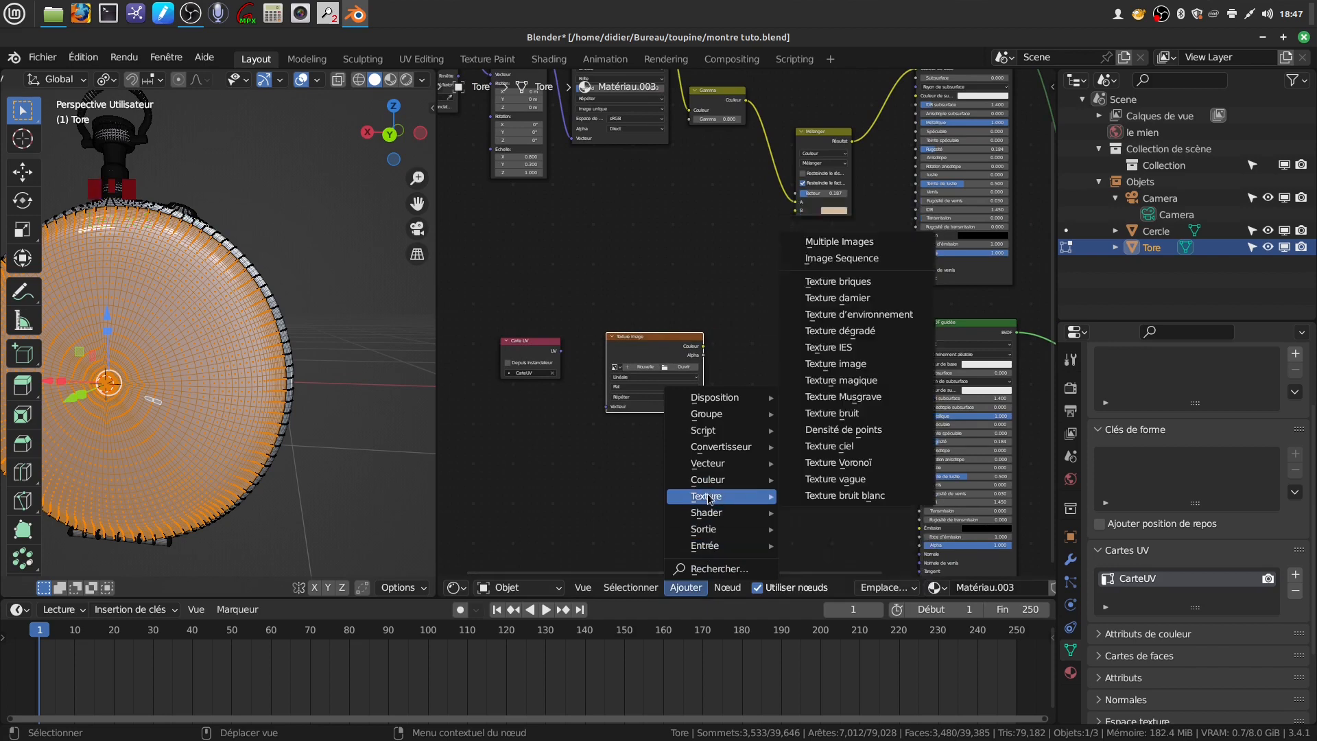
click(835, 364)
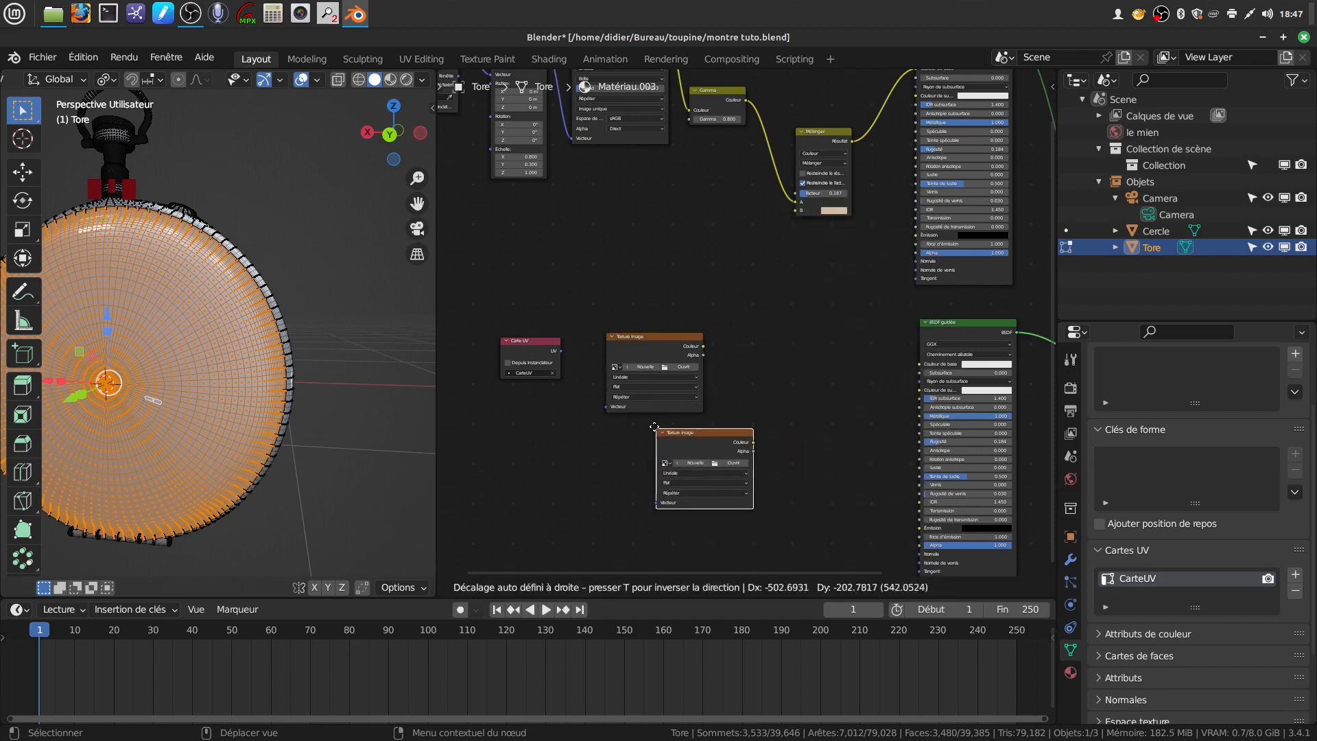
click(648, 474)
- Add a Normal Map node (Carte de normales) to the right of the lower Image Texture node
click(685, 587)
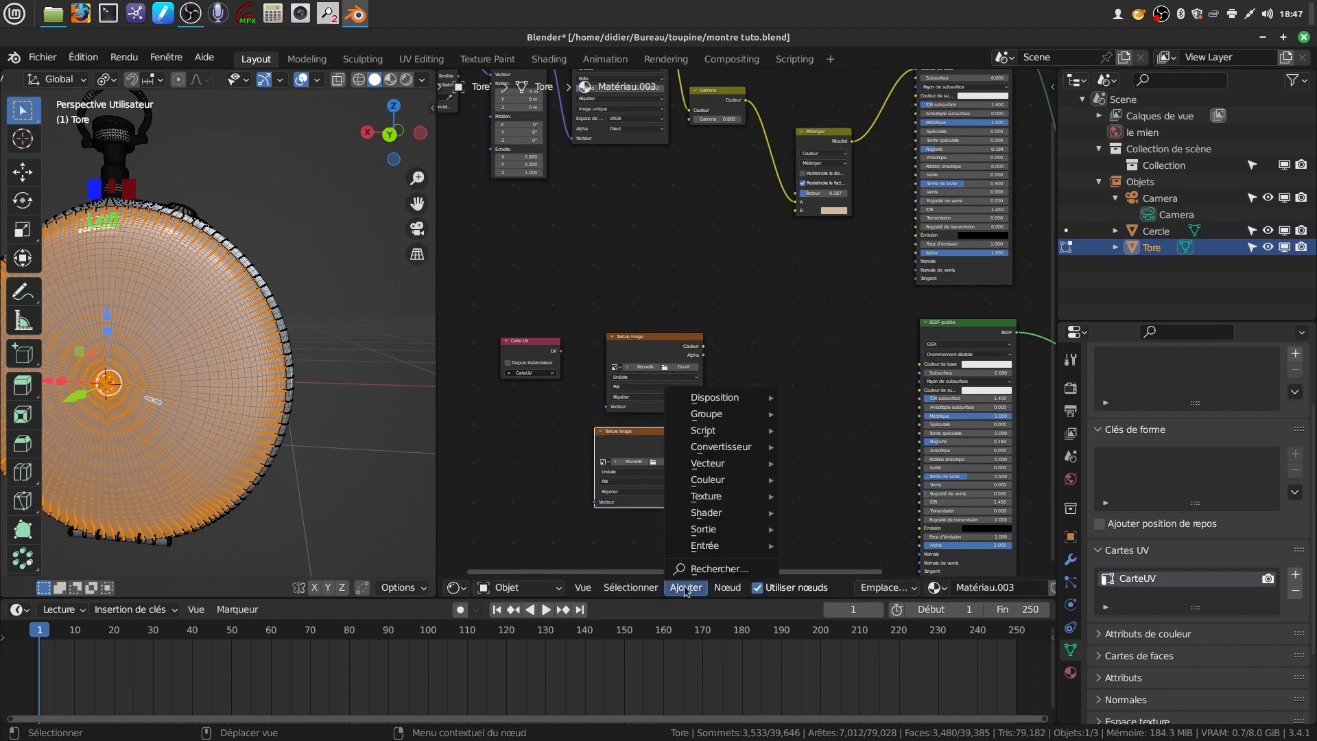
mouse_move(712, 463)
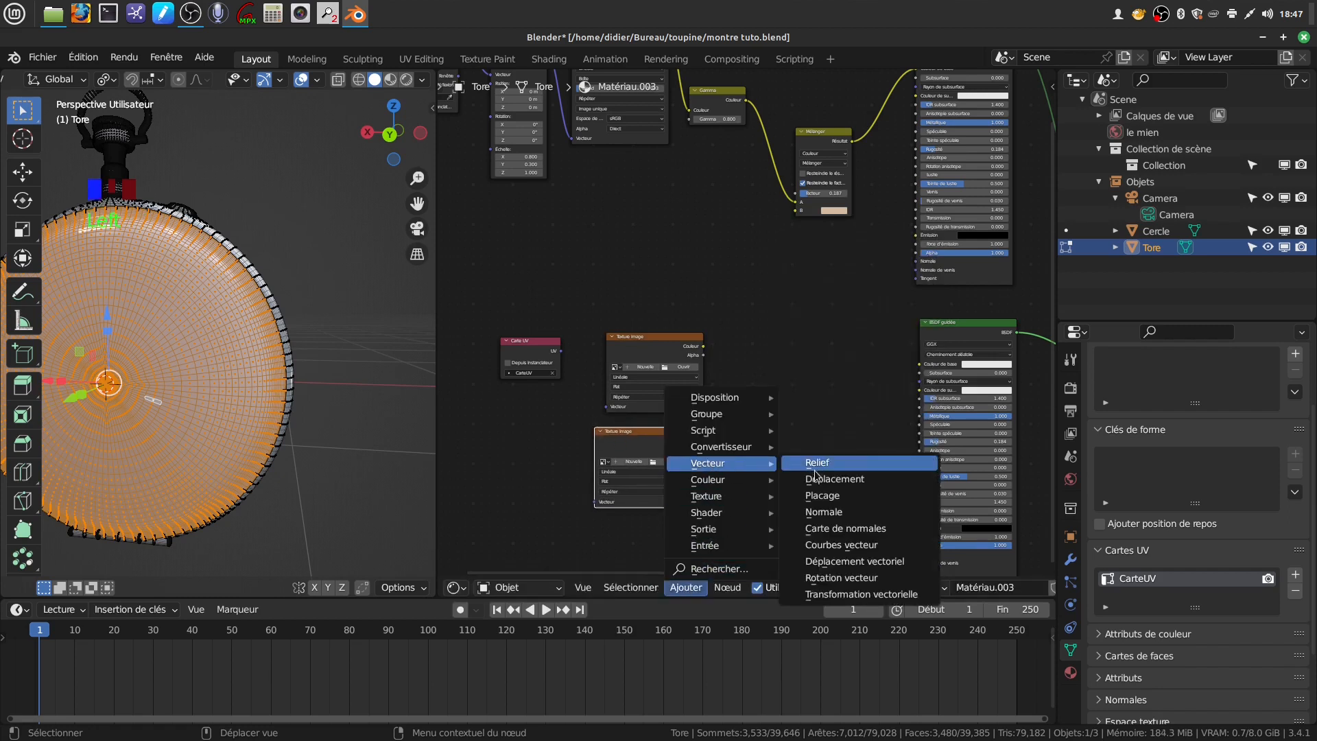
click(821, 523)
click(725, 441)
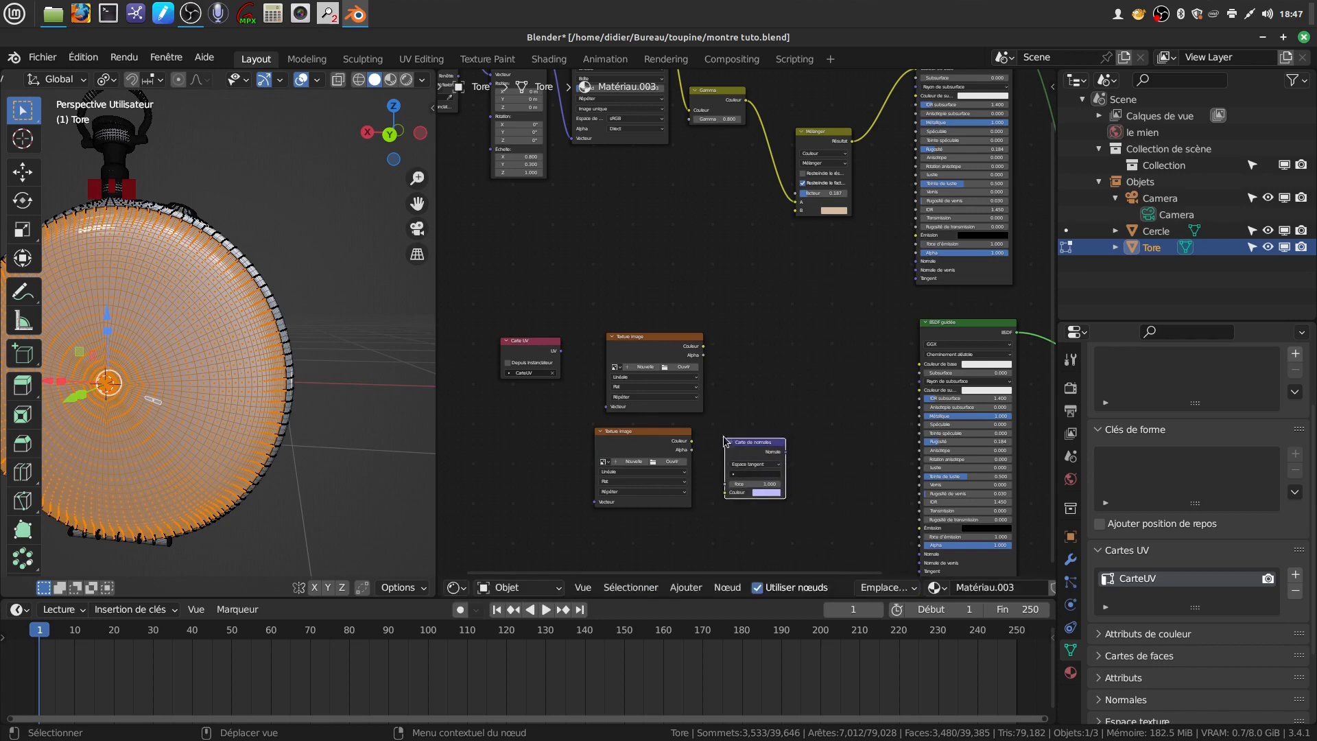
- Connect the UV Map node's UV output to the Vector inputs of both Image Texture nodes
drag(560, 352, 606, 407)
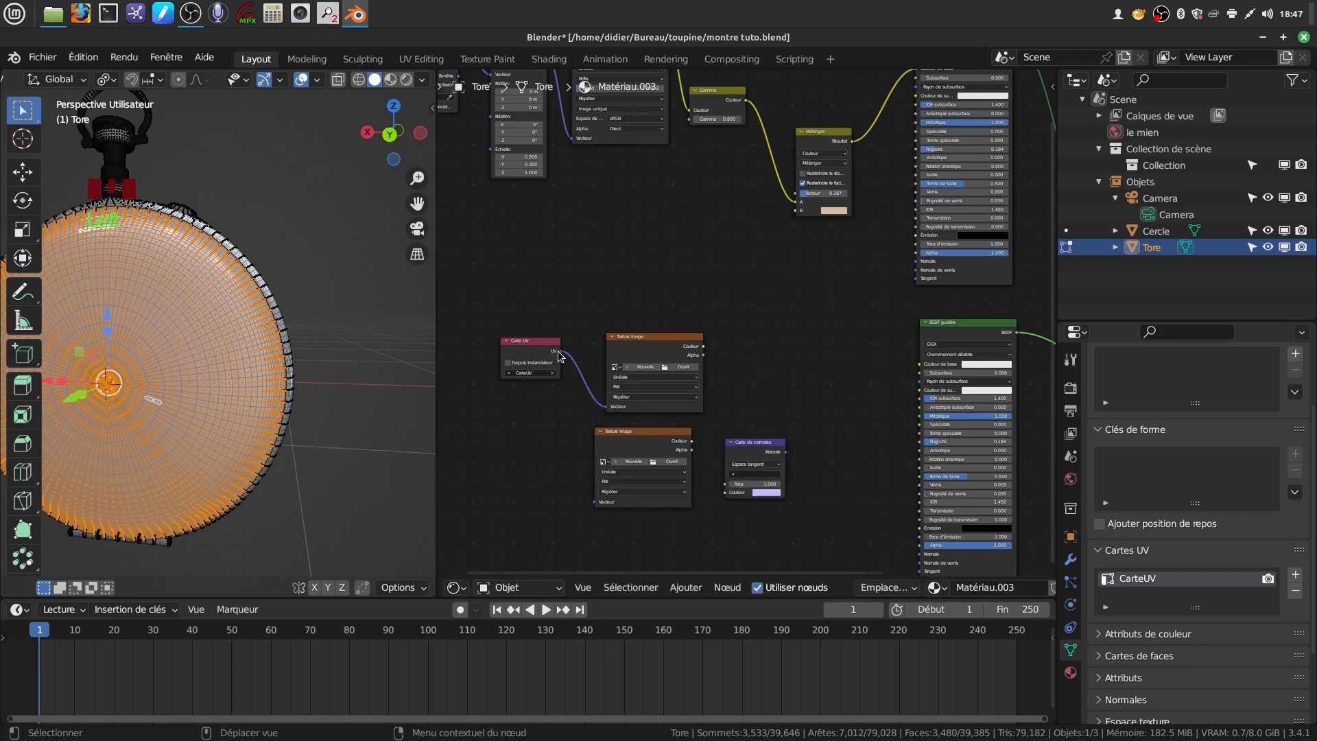
drag(560, 352, 595, 501)
scroll(711, 379, down, 2)
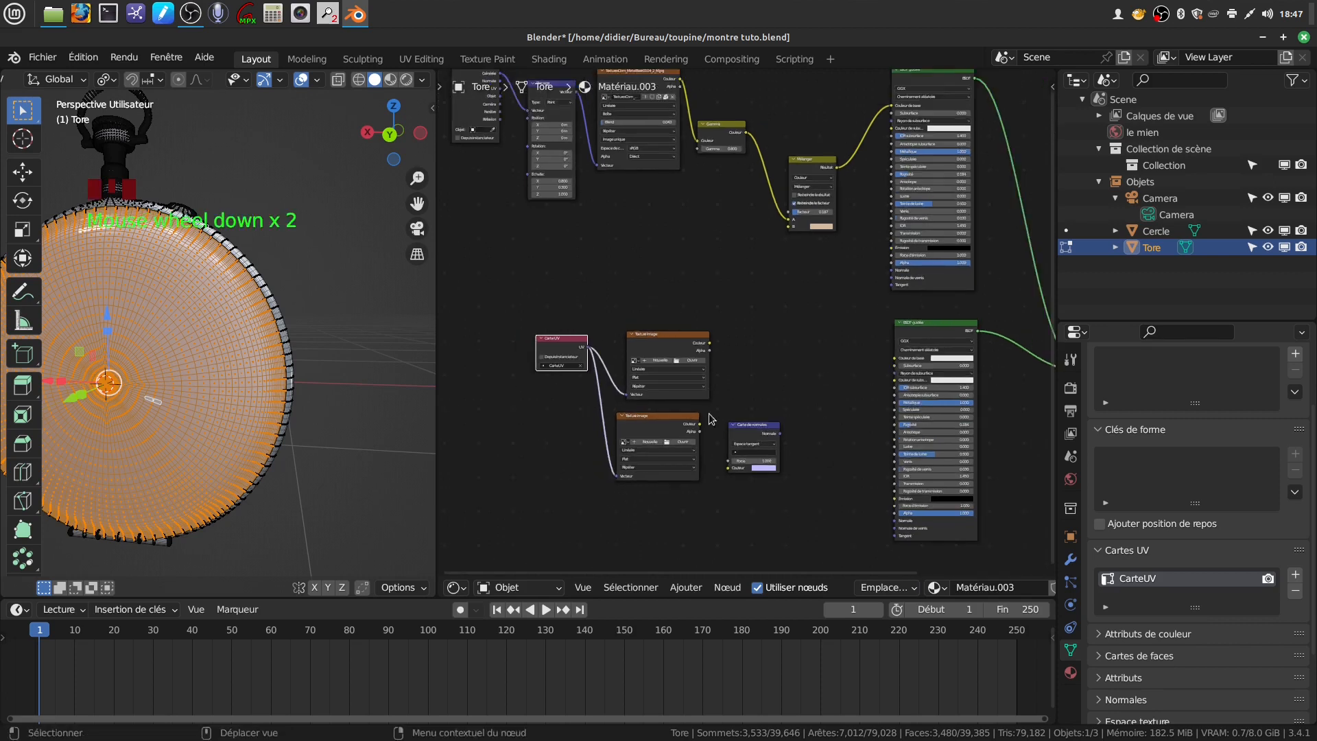
scroll(710, 418, up, 2)
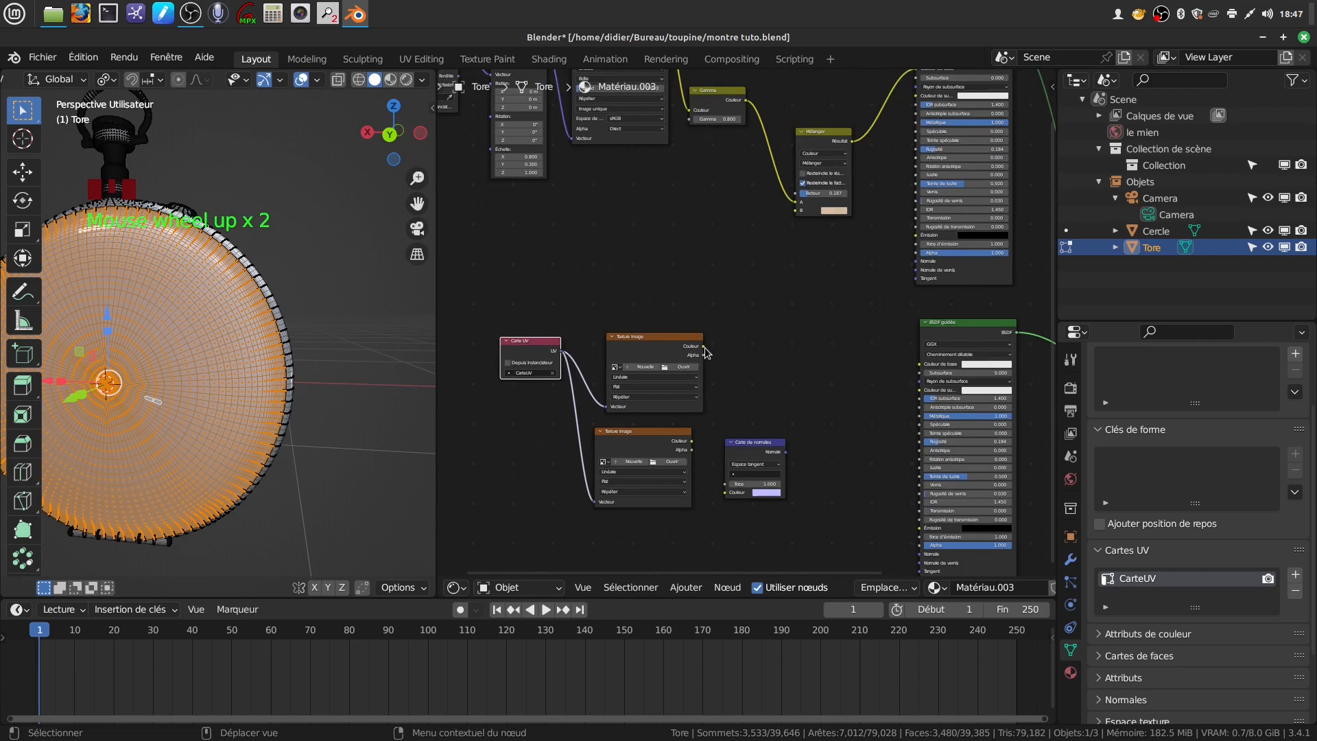
- Connect the upper new Image Texture's Color to the lower Principled BSDF's Base Color, and the lower texture's Color to the Normal Map's Color
drag(704, 347, 919, 364)
drag(691, 441, 724, 484)
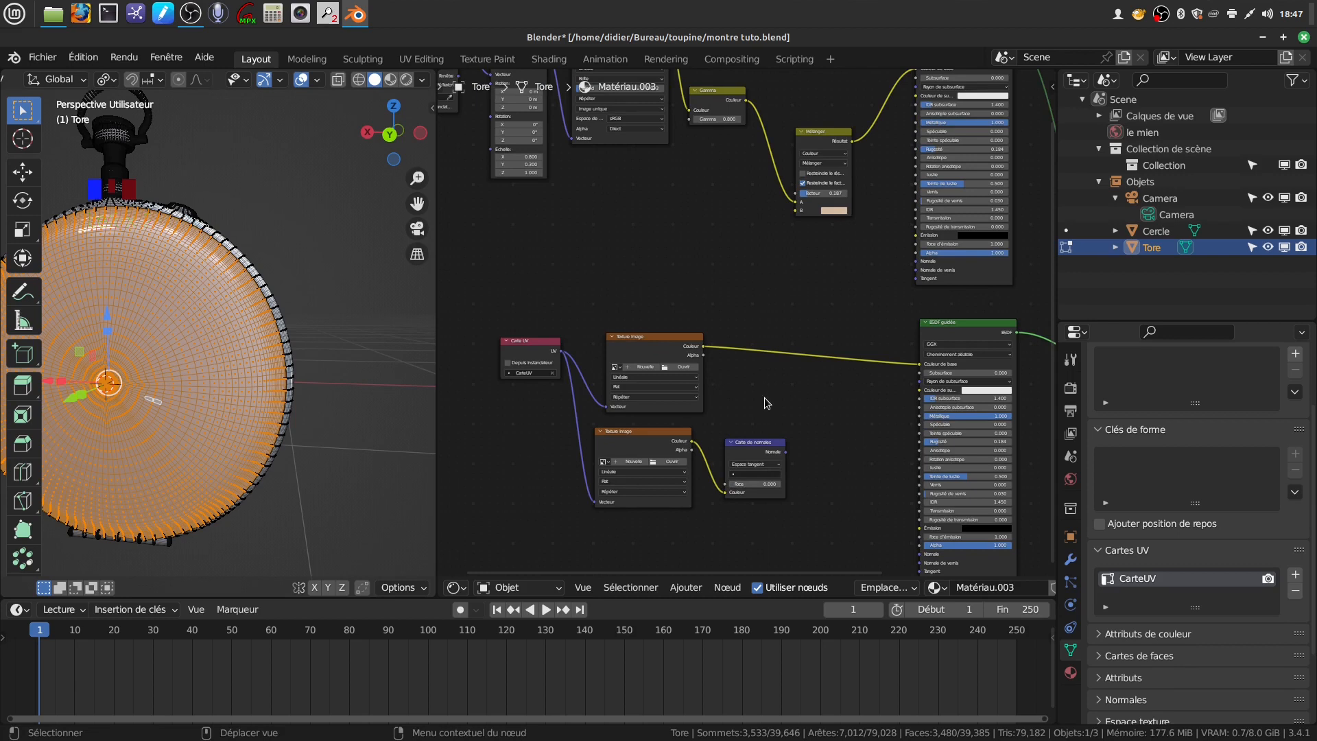
- Connect the Normal Map node's Normal output to the Normal inputs of both Principled BSDF nodes
drag(785, 451, 918, 501)
scroll(866, 477, down, 2)
middle_drag(811, 480, 705, 539)
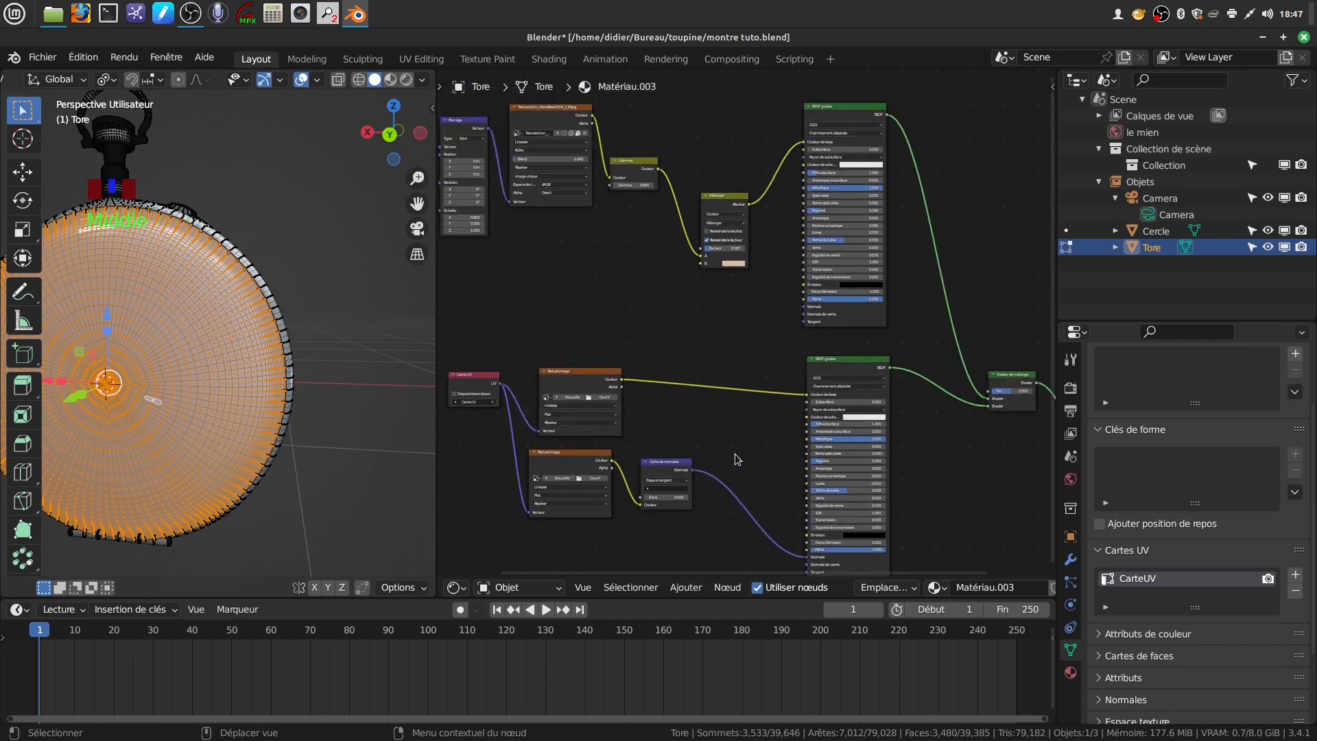
drag(691, 469, 803, 307)
- Load téléchargement (12).png from the toupine folder into the upper empty Image Texture node
scroll(746, 503, up, 4)
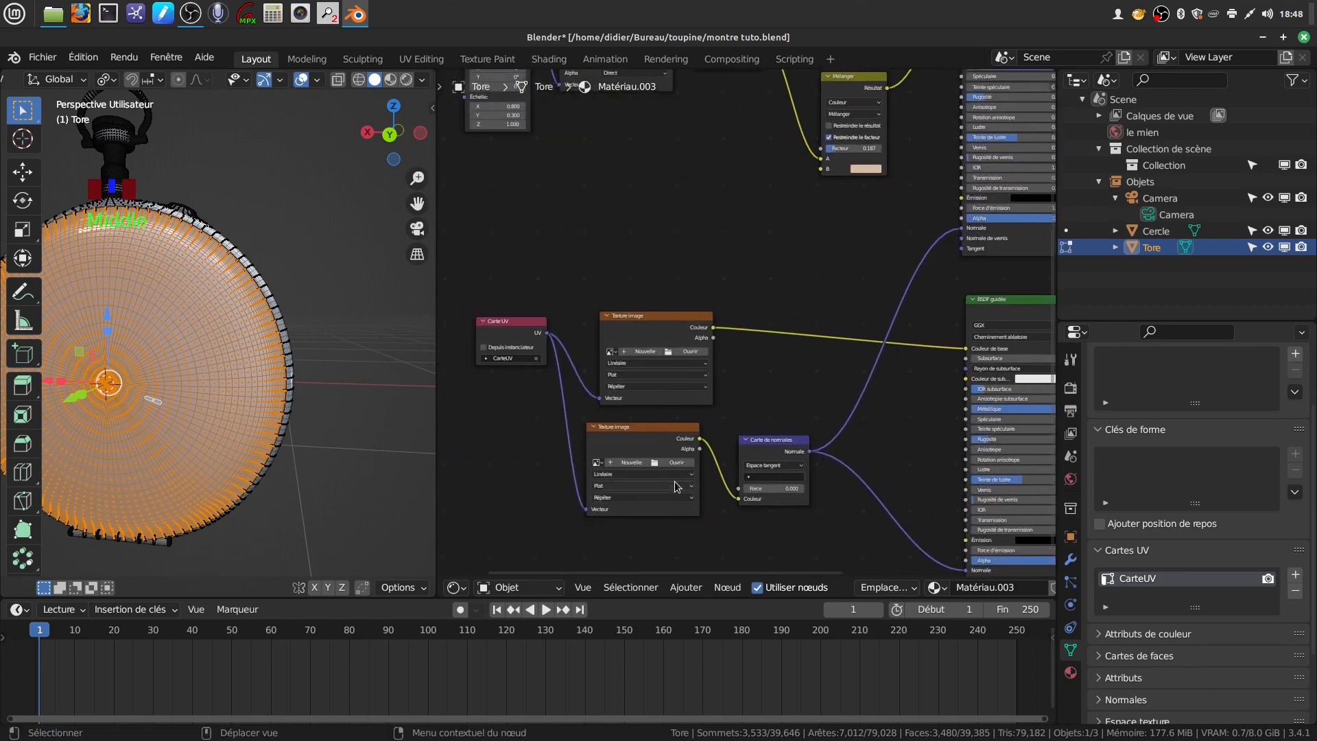
click(640, 361)
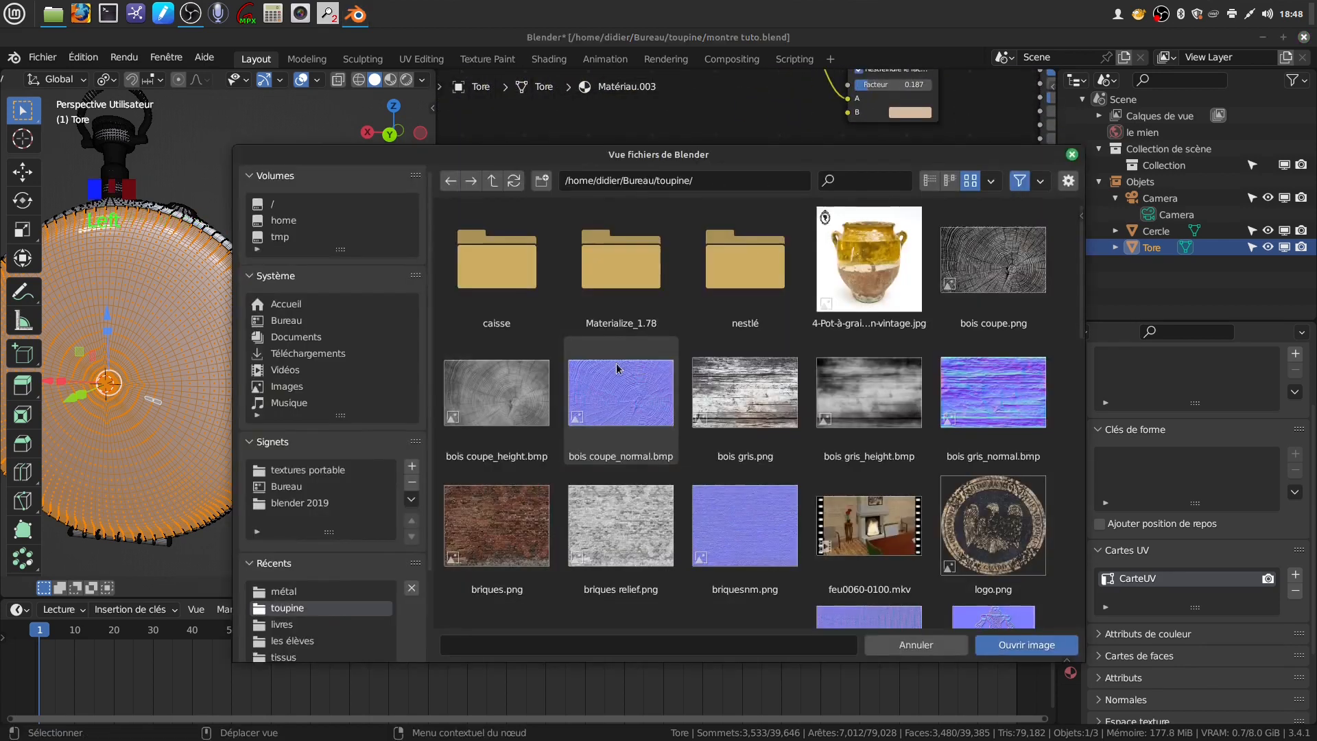
click(283, 591)
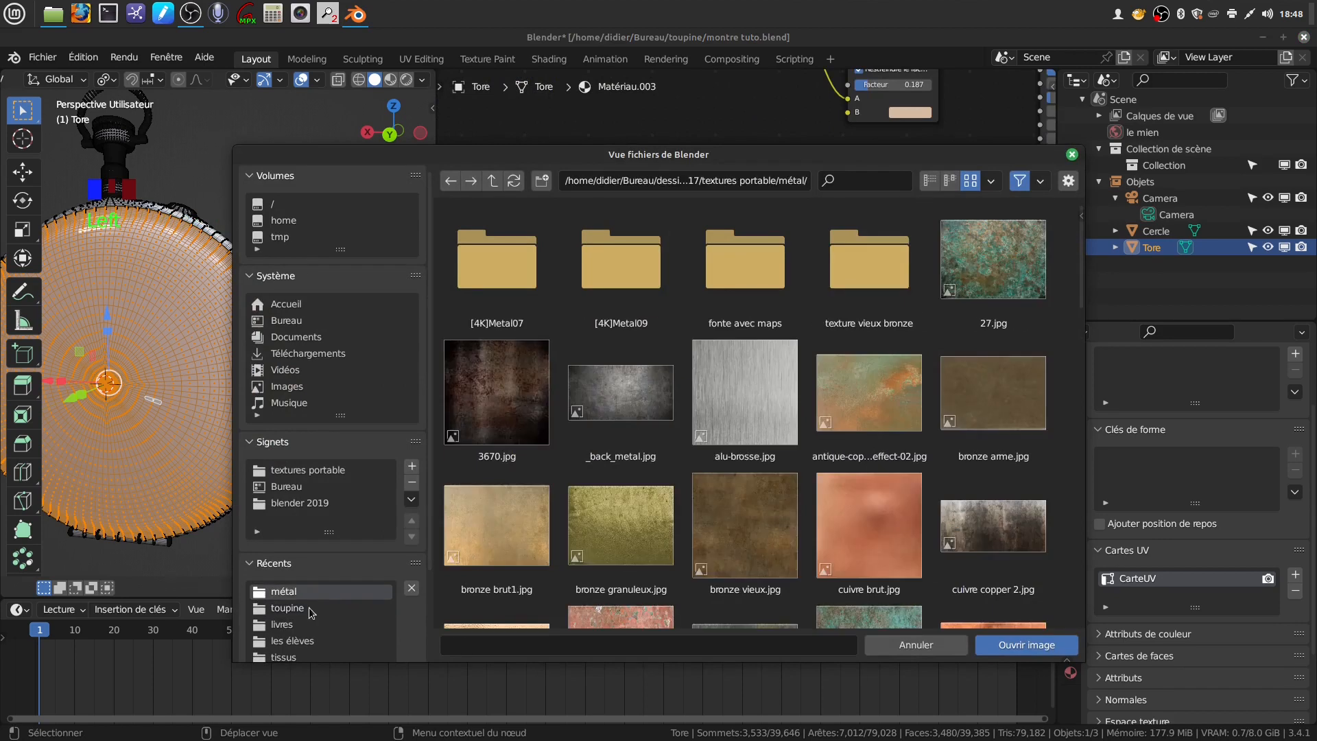
click(311, 613)
scroll(936, 386, down, 5)
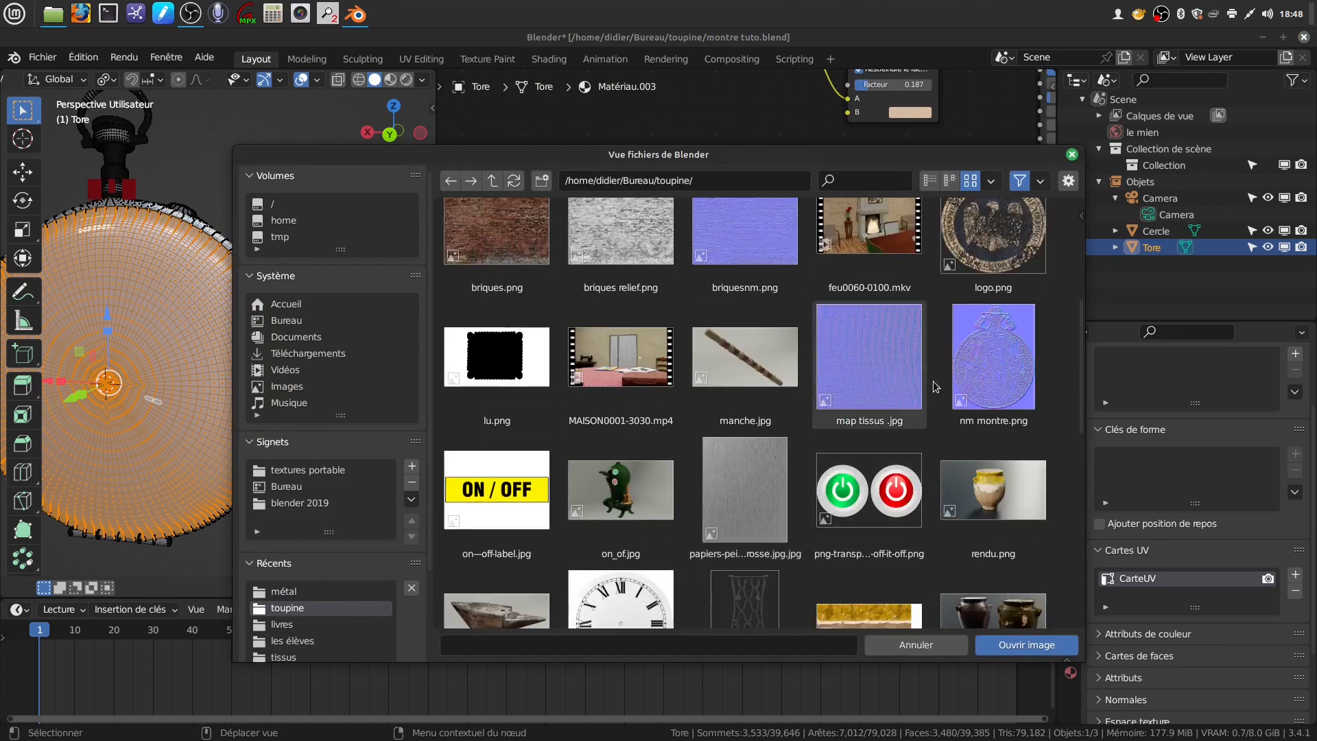
scroll(855, 419, down, 10)
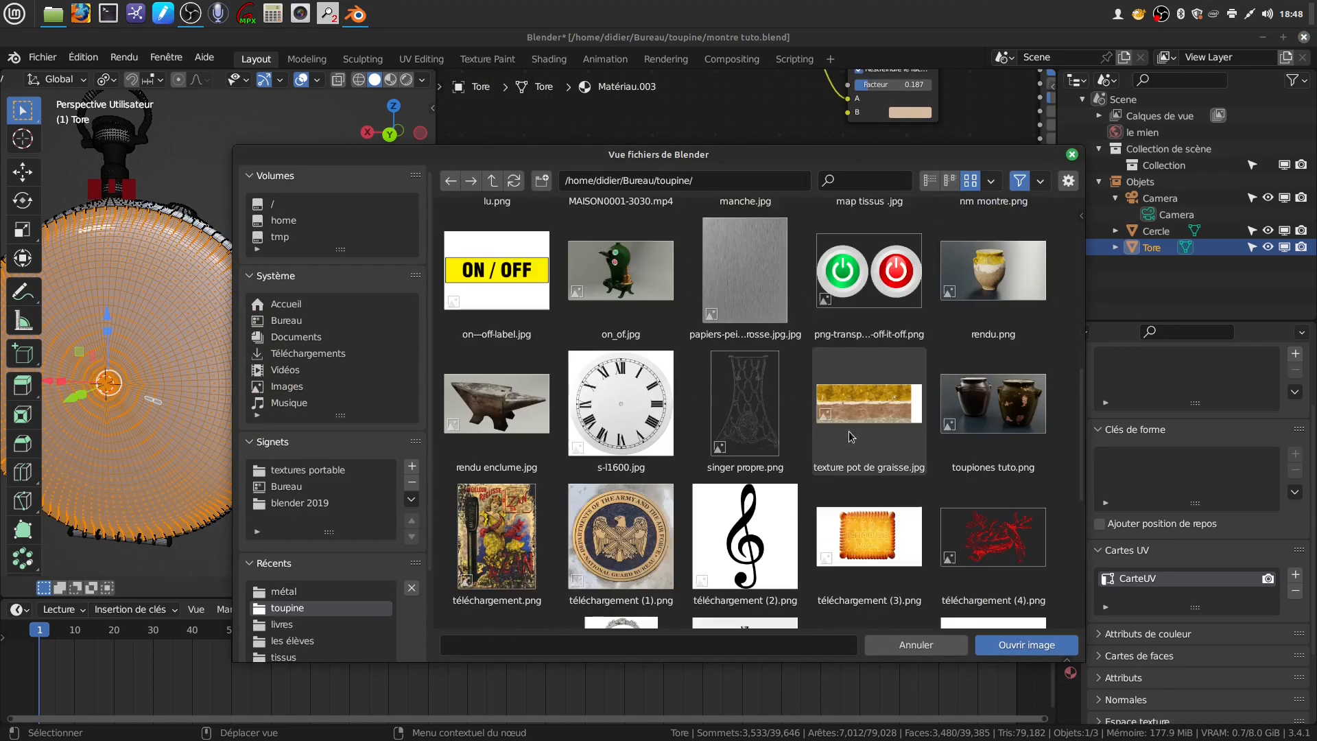
scroll(851, 436, down, 1)
click(754, 484)
click(1023, 646)
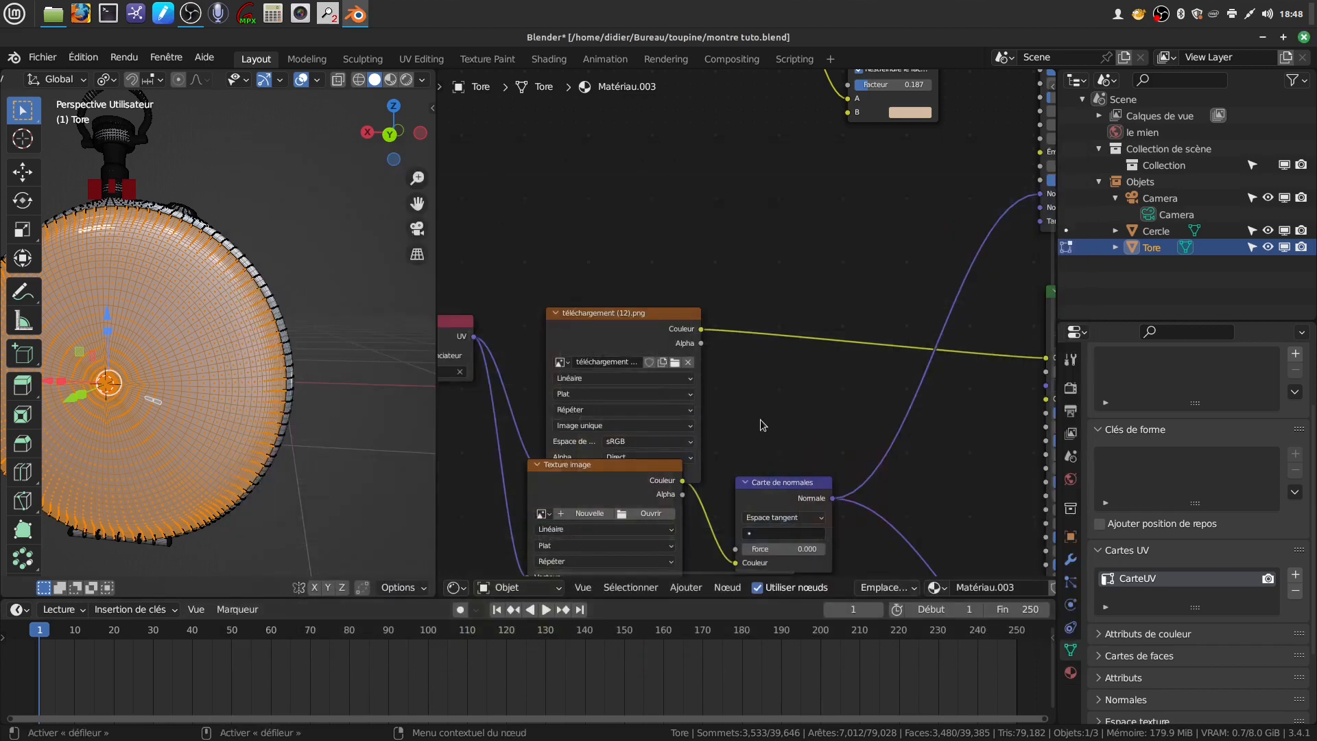
- Move the téléchargement (12).png texture node up, clear of the Image Texture node beneath it
scroll(760, 419, down, 2)
middle_drag(751, 413, 775, 393)
drag(673, 312, 651, 234)
scroll(650, 370, down, 2)
middle_drag(649, 370, 383, 565)
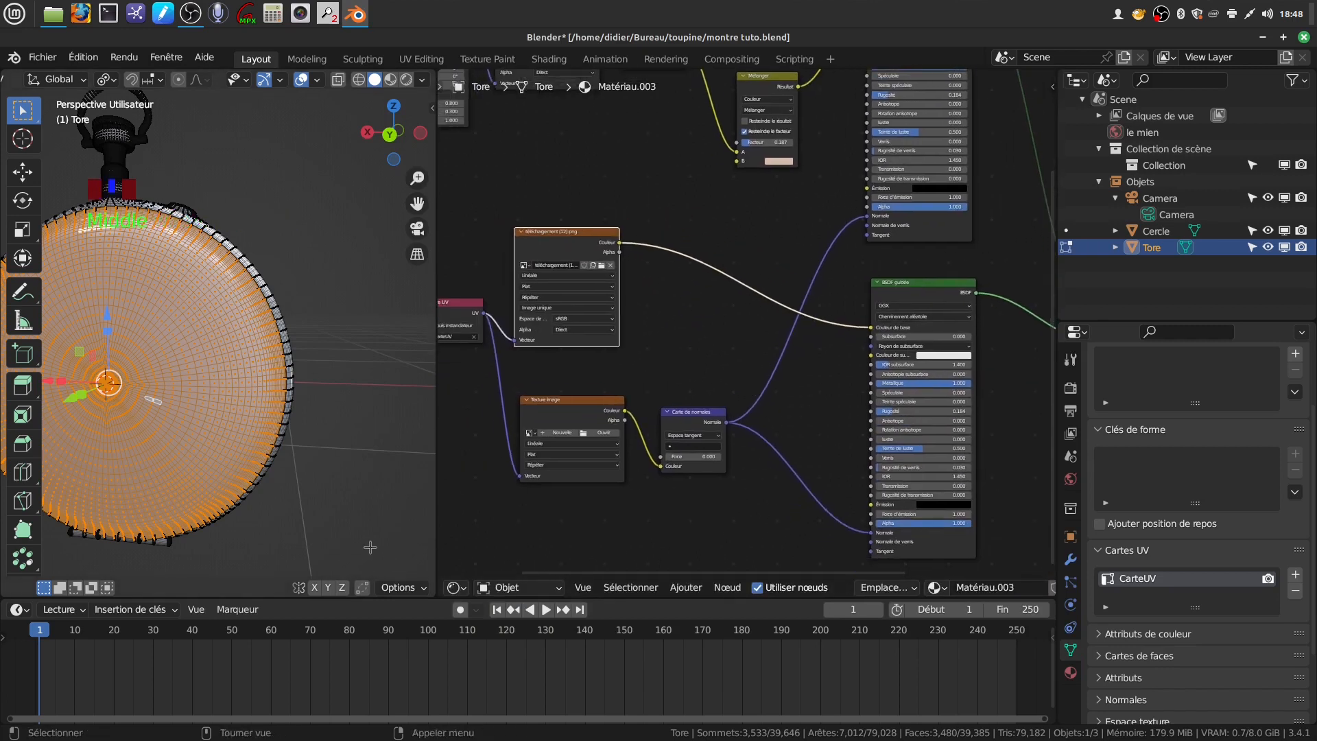
- Set the extension mode of both UV-mapped Image Texture nodes to Limiter (Clip)
scroll(674, 523, up, 2)
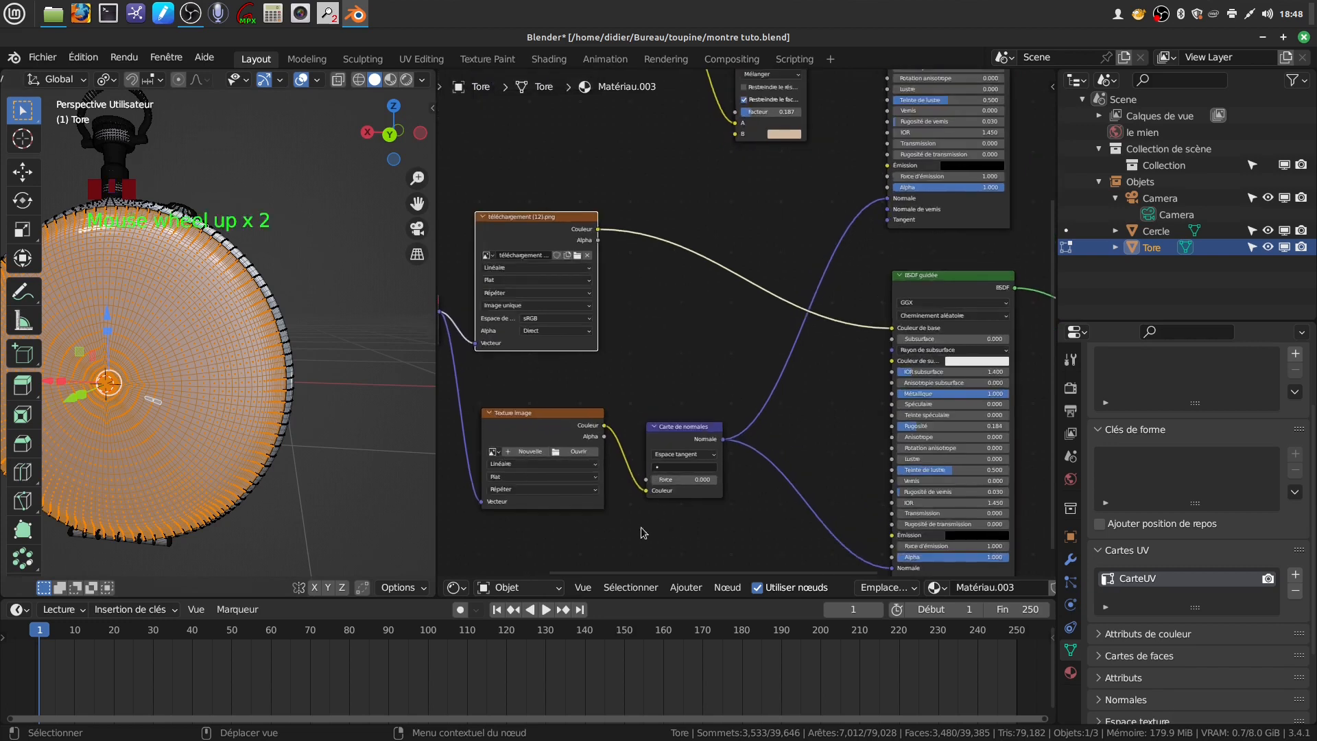
scroll(625, 545, up, 3)
middle_drag(603, 440, 637, 428)
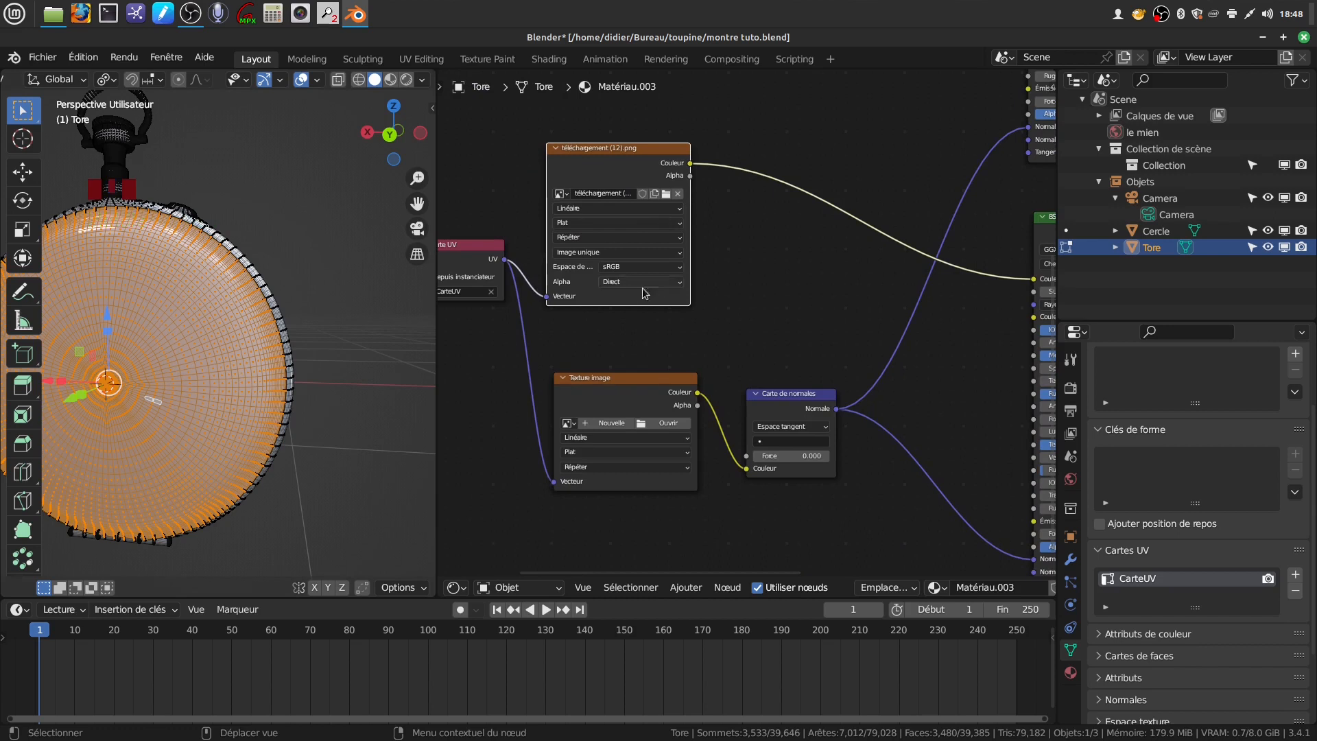
scroll(614, 222, up, 3)
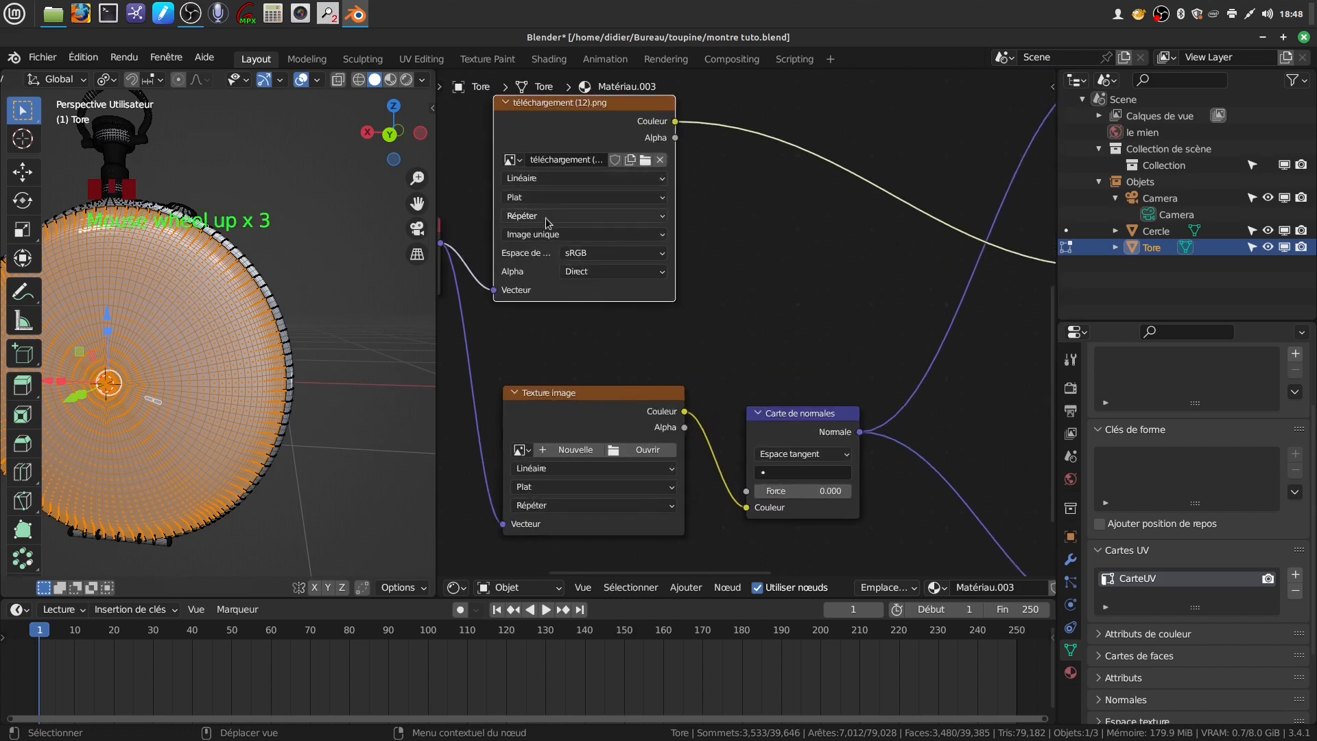
click(661, 216)
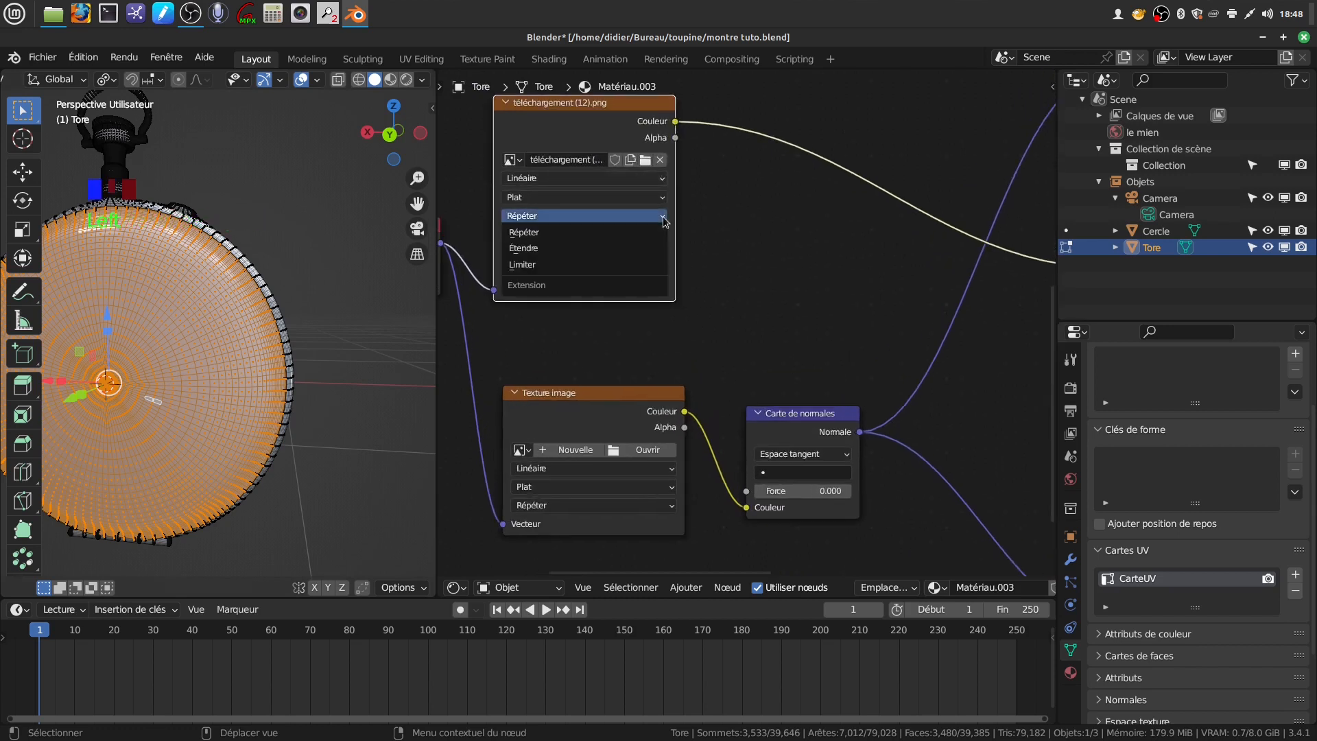
click(624, 265)
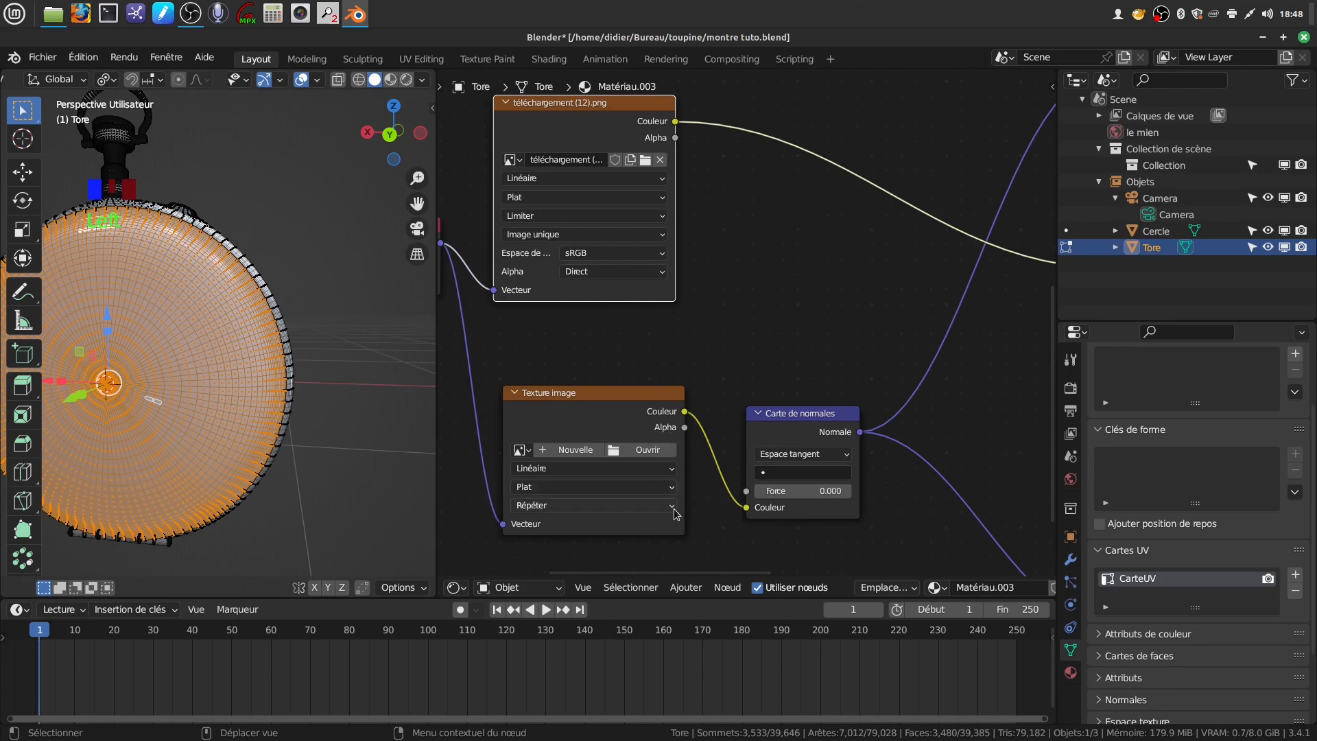
click(646, 507)
click(644, 556)
- Load nm montre.png into the lower Image Texture node that feeds the Normal Map
click(615, 453)
scroll(849, 513, down, 5)
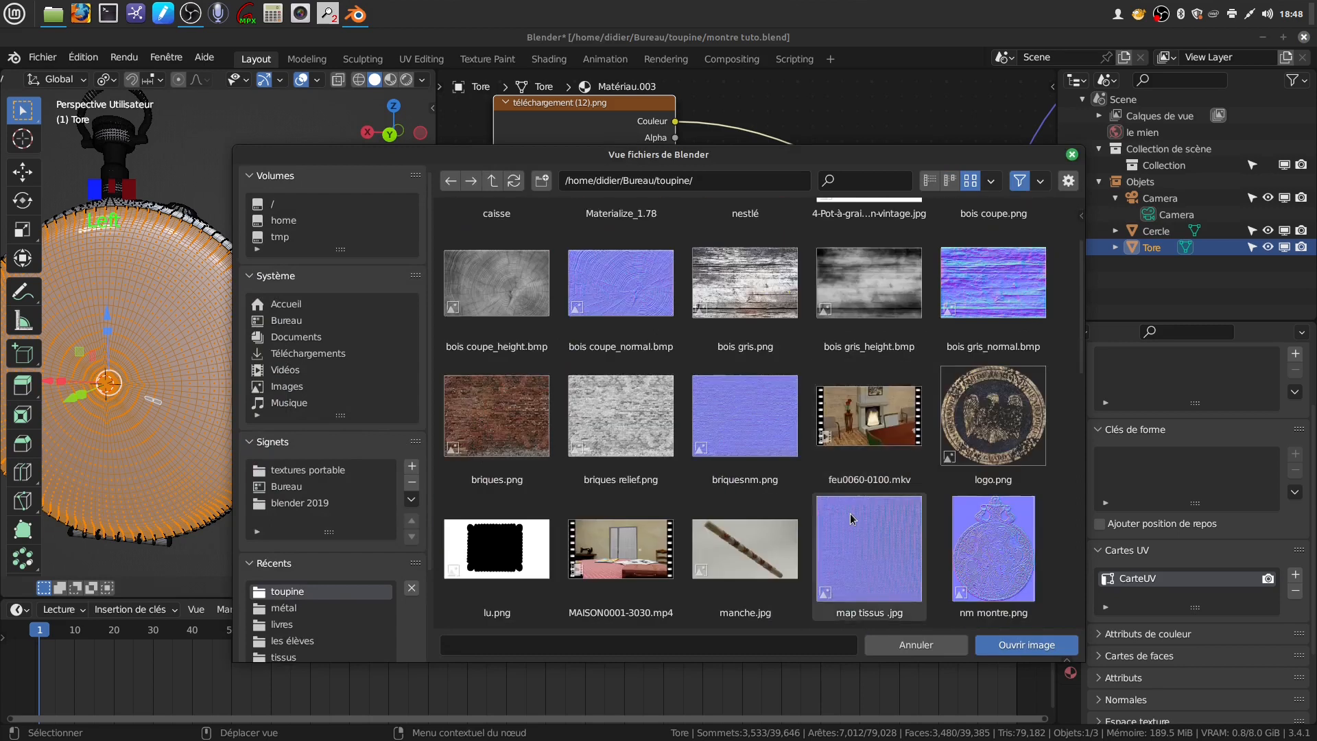
click(978, 488)
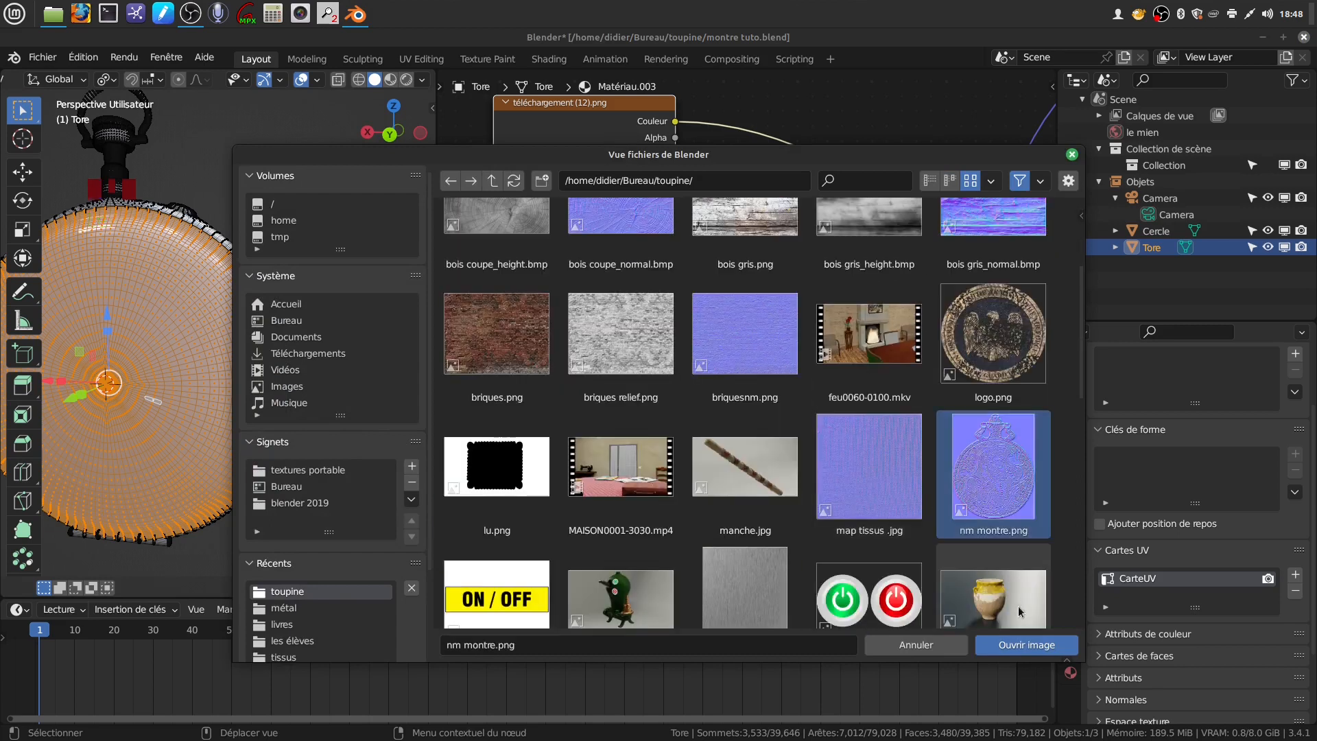
click(1021, 644)
scroll(801, 443, down, 11)
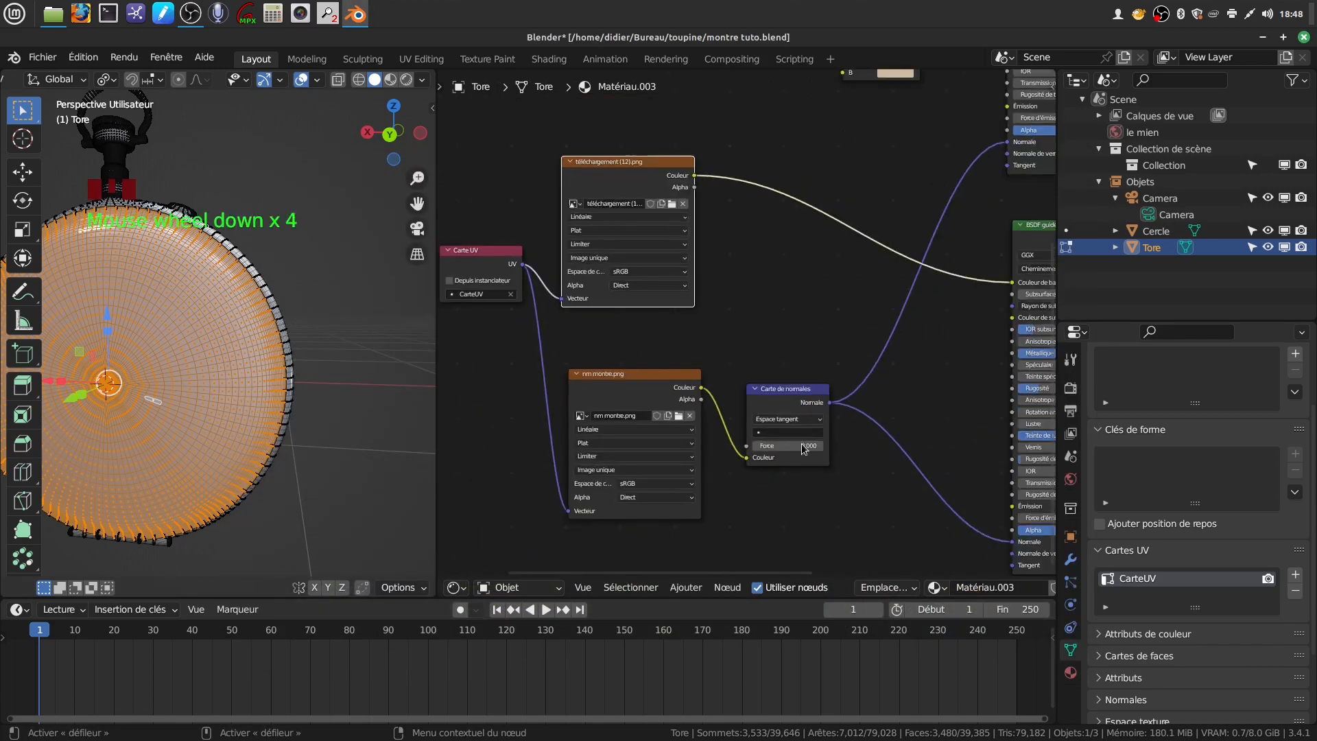
- Switch the 3D viewport to rendered shading and check the case in Object Mode before returning to Edit Mode
middle_drag(854, 394, 731, 422)
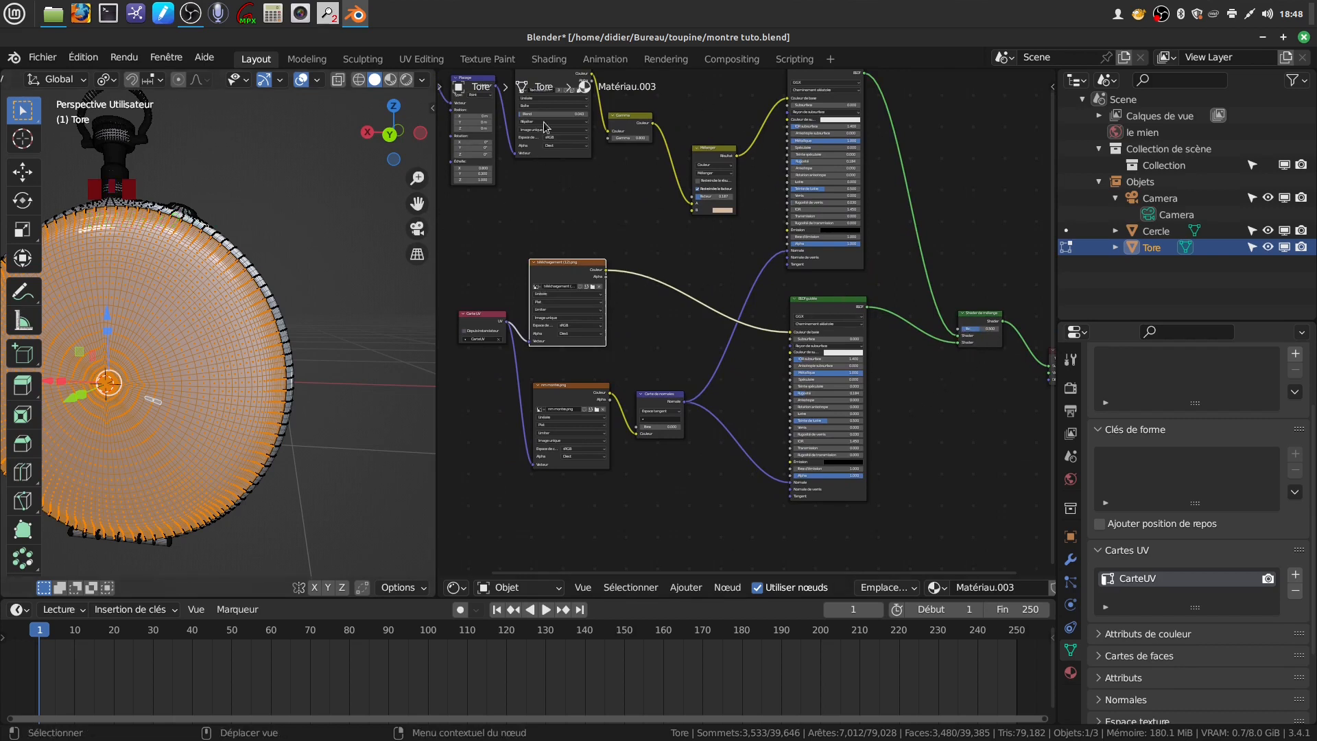
middle_drag(226, 370, 193, 394)
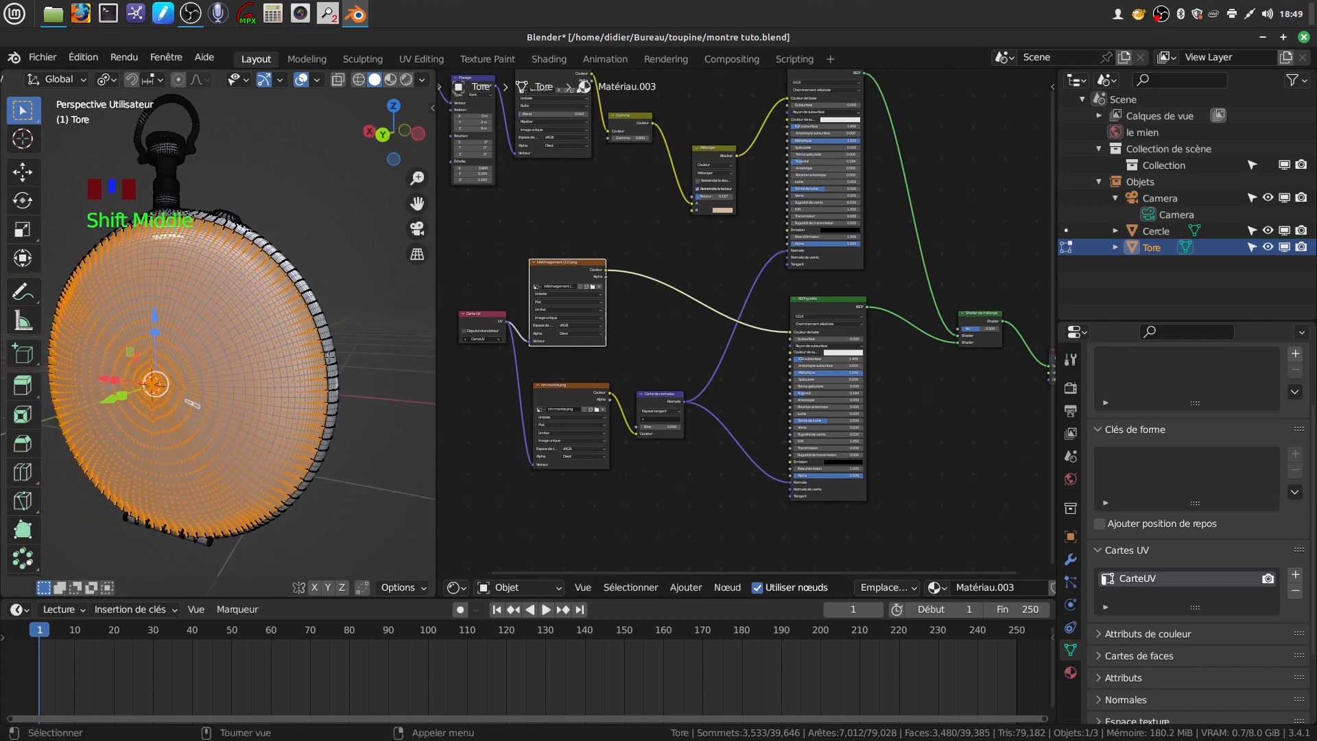
middle_drag(420, 273, 374, 114)
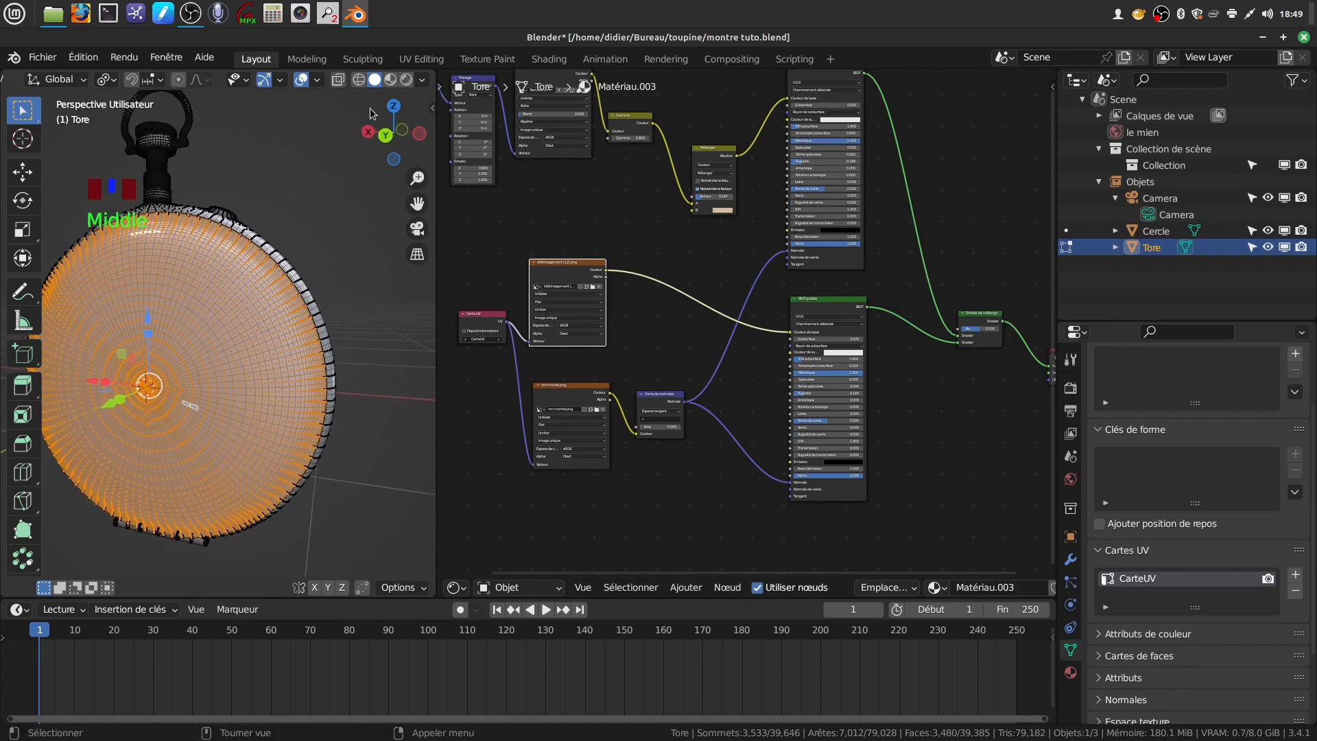
click(406, 80)
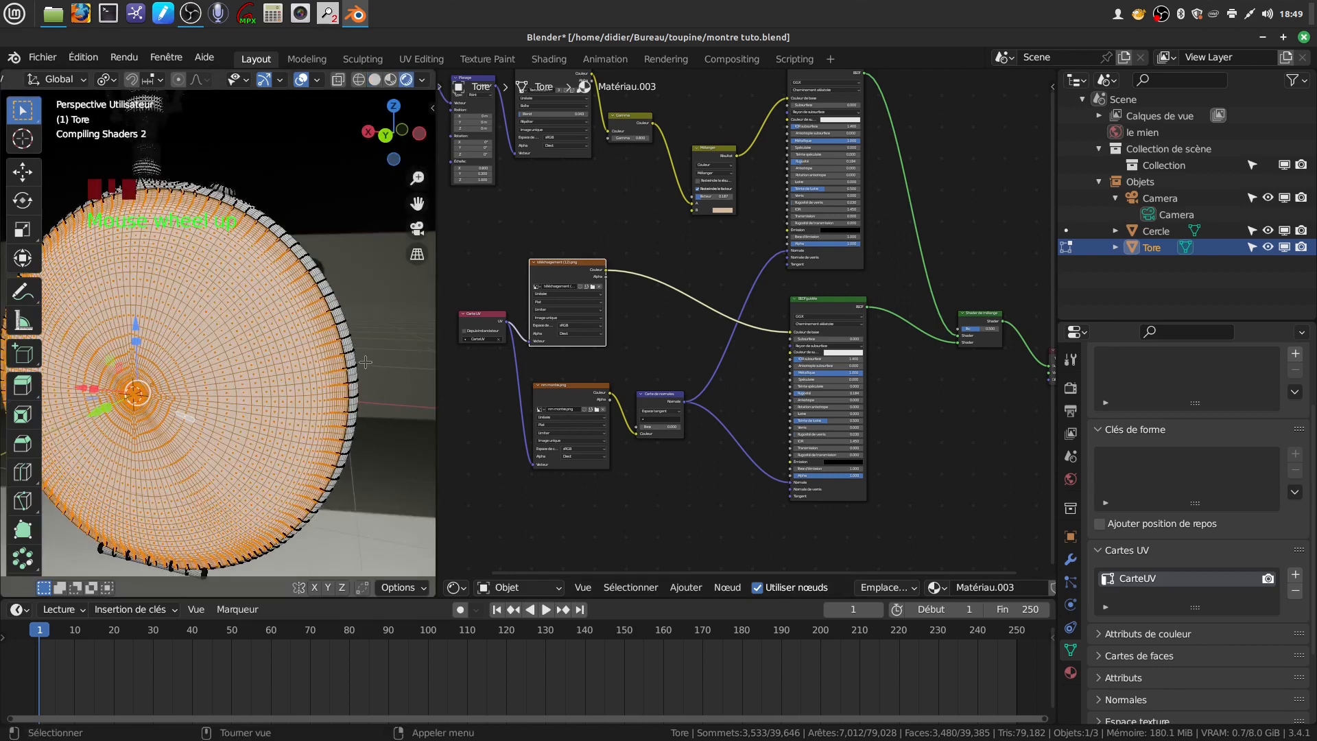
scroll(144, 384, down, 2)
key(Tab)
middle_drag(207, 376, 219, 373)
key(Tab)
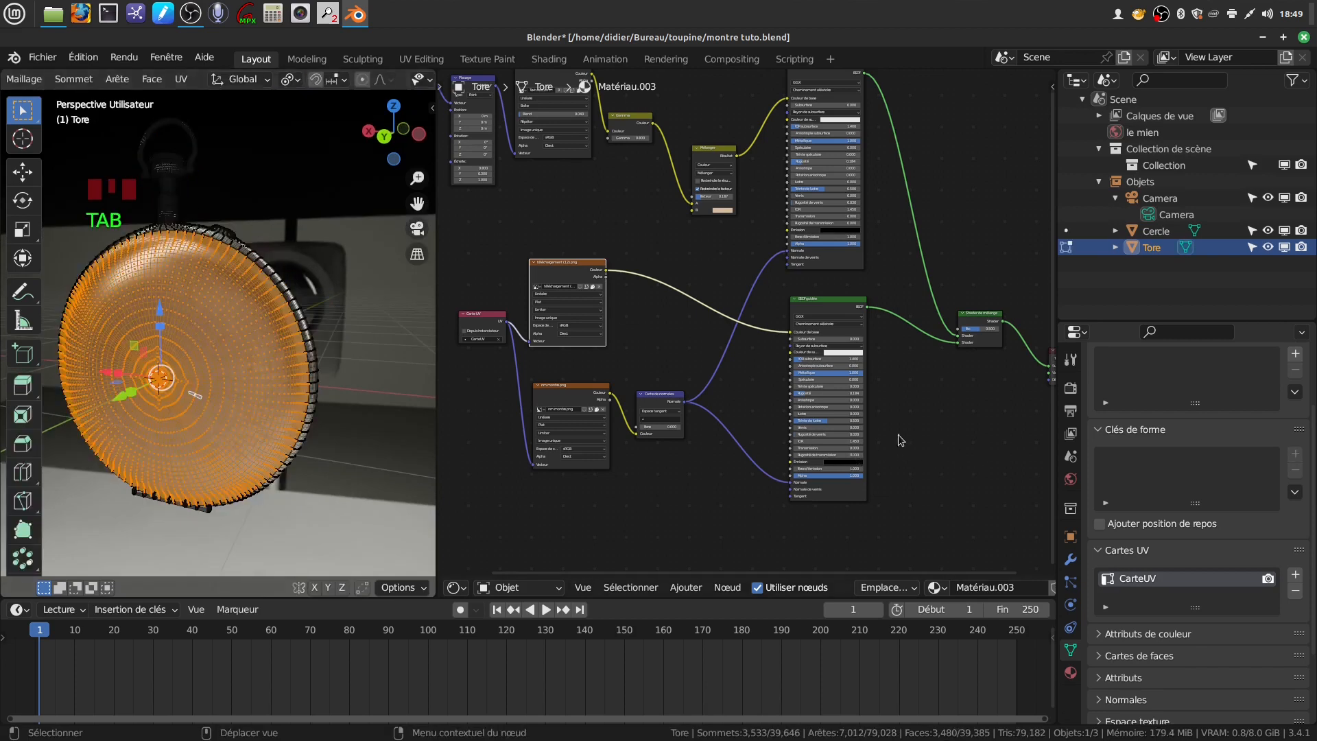
- Set the 3D viewport to the orthographic back view and change the Shader Editor to the UV Editor
scroll(901, 439, down, 2)
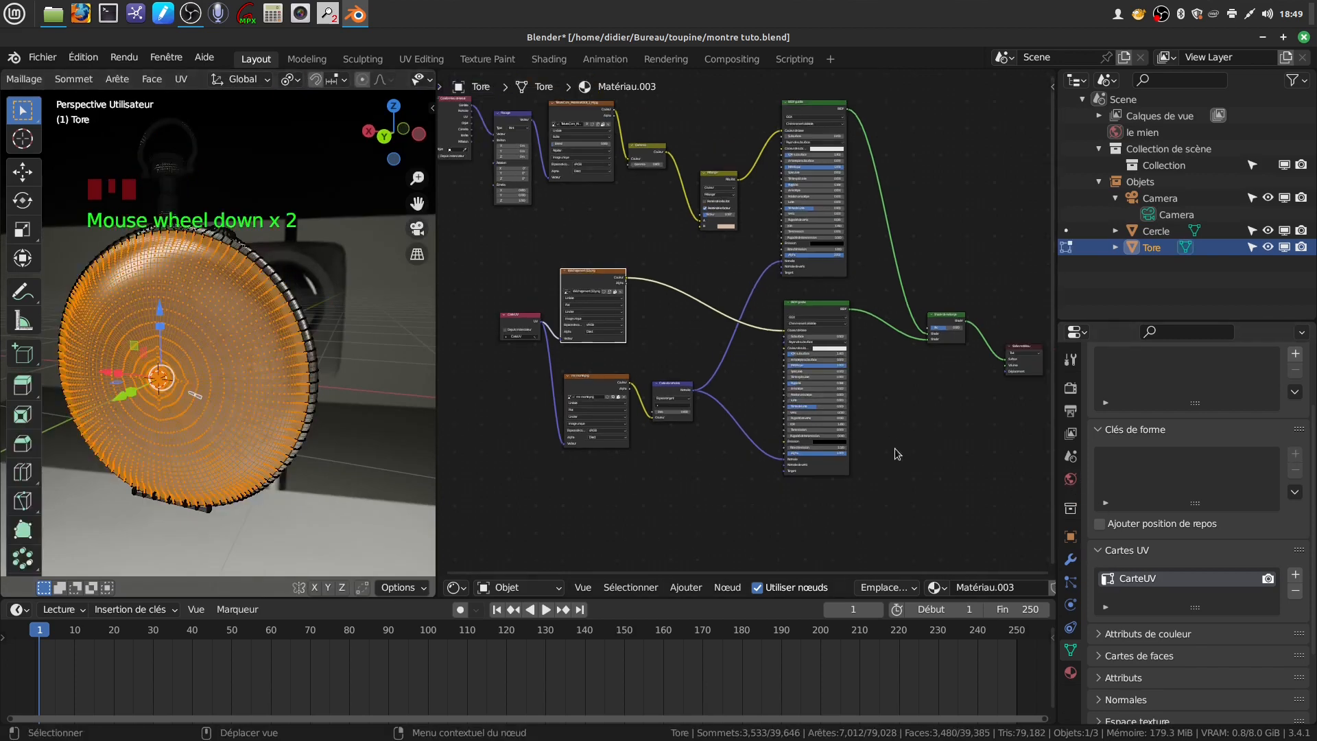
scroll(869, 415, down, 1)
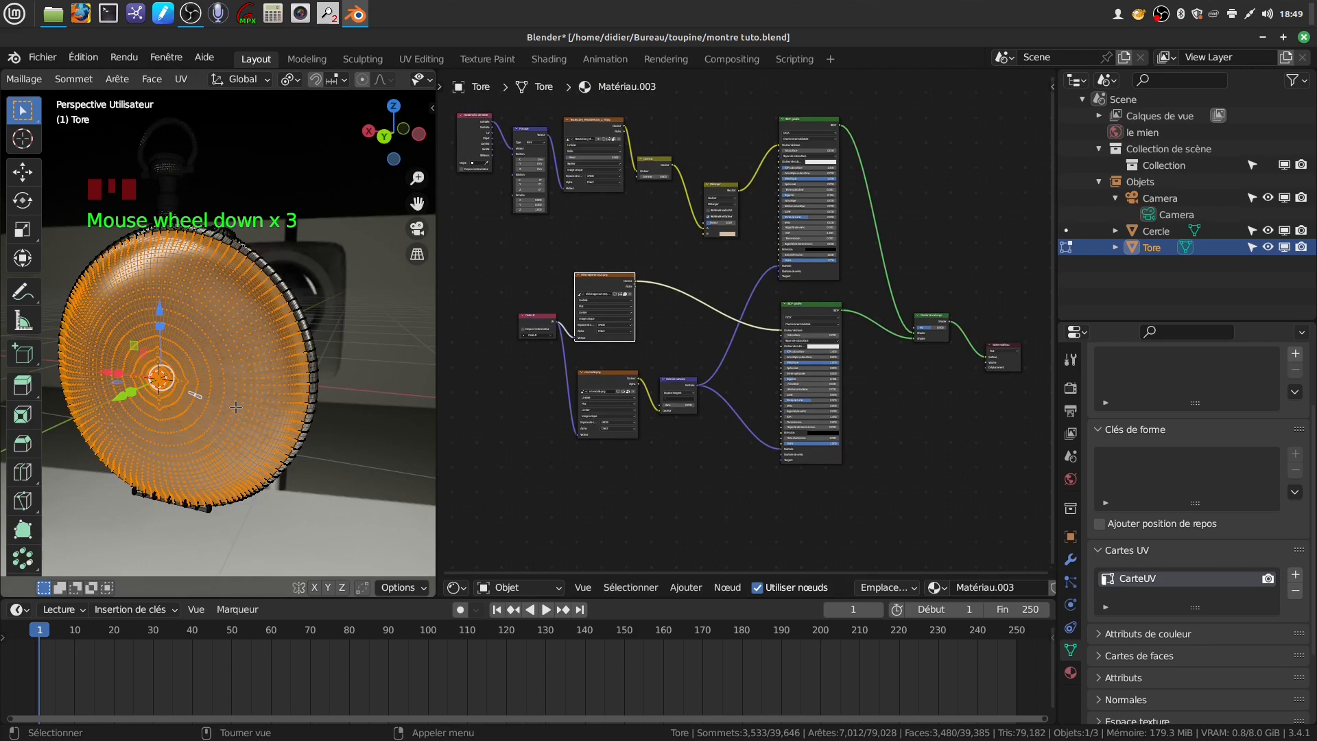
key(KP_1)
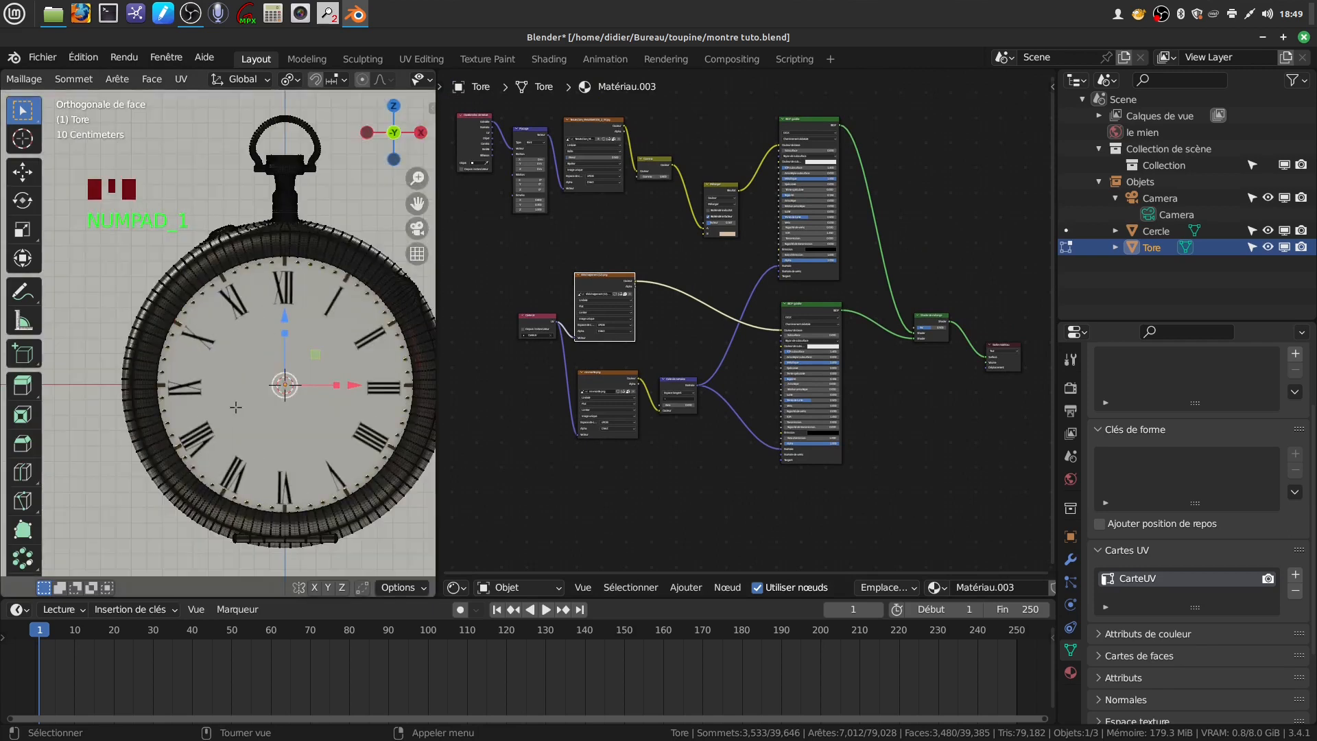
key(ctrl+KP_1)
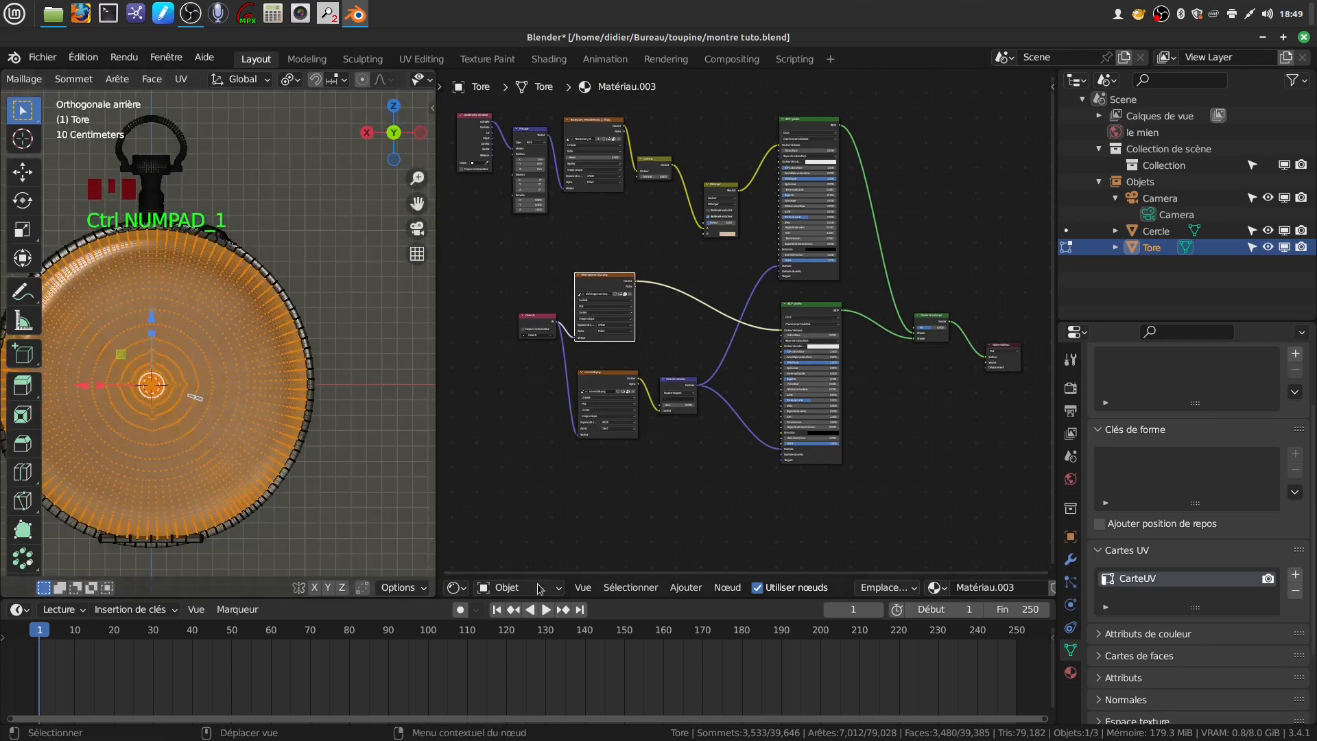
click(482, 587)
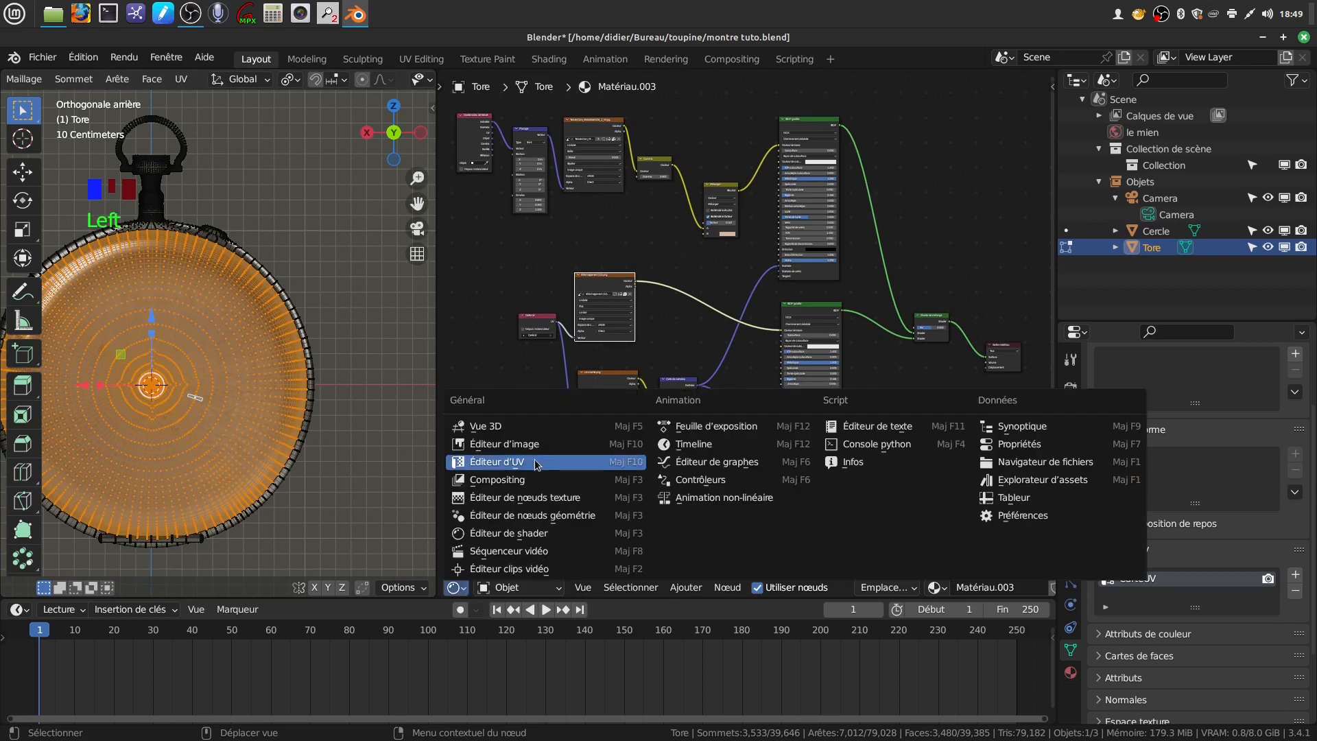
click(494, 463)
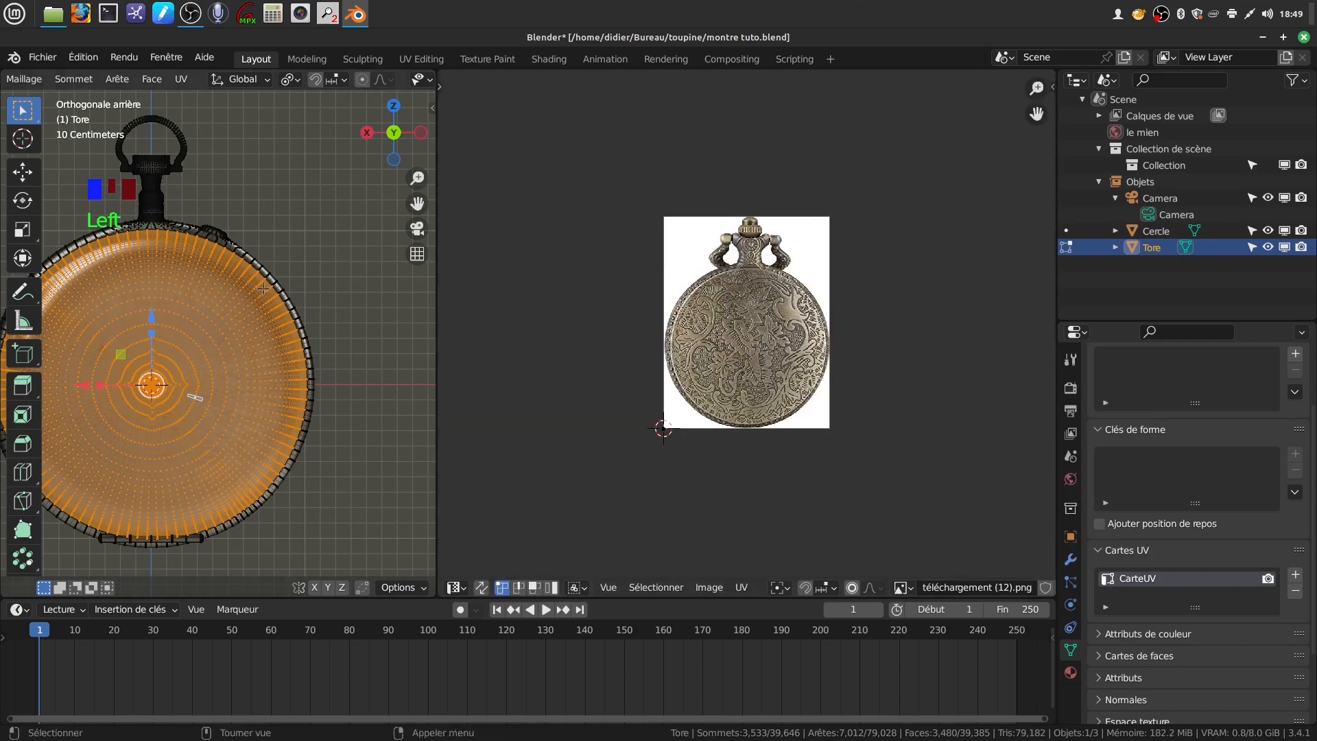
- Project the selected back faces' UVs from the view and scale them up by about 1.47
key(u)
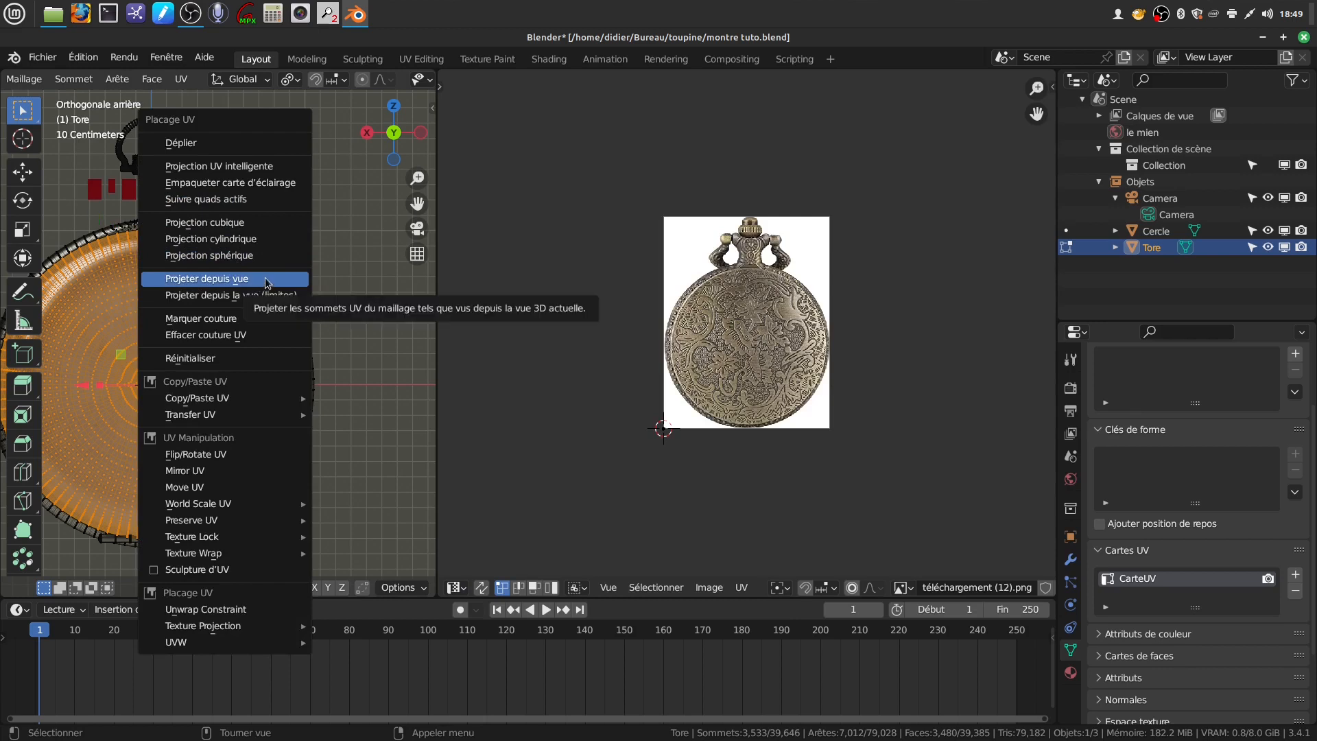
click(267, 281)
drag(648, 271, 841, 393)
key(s)
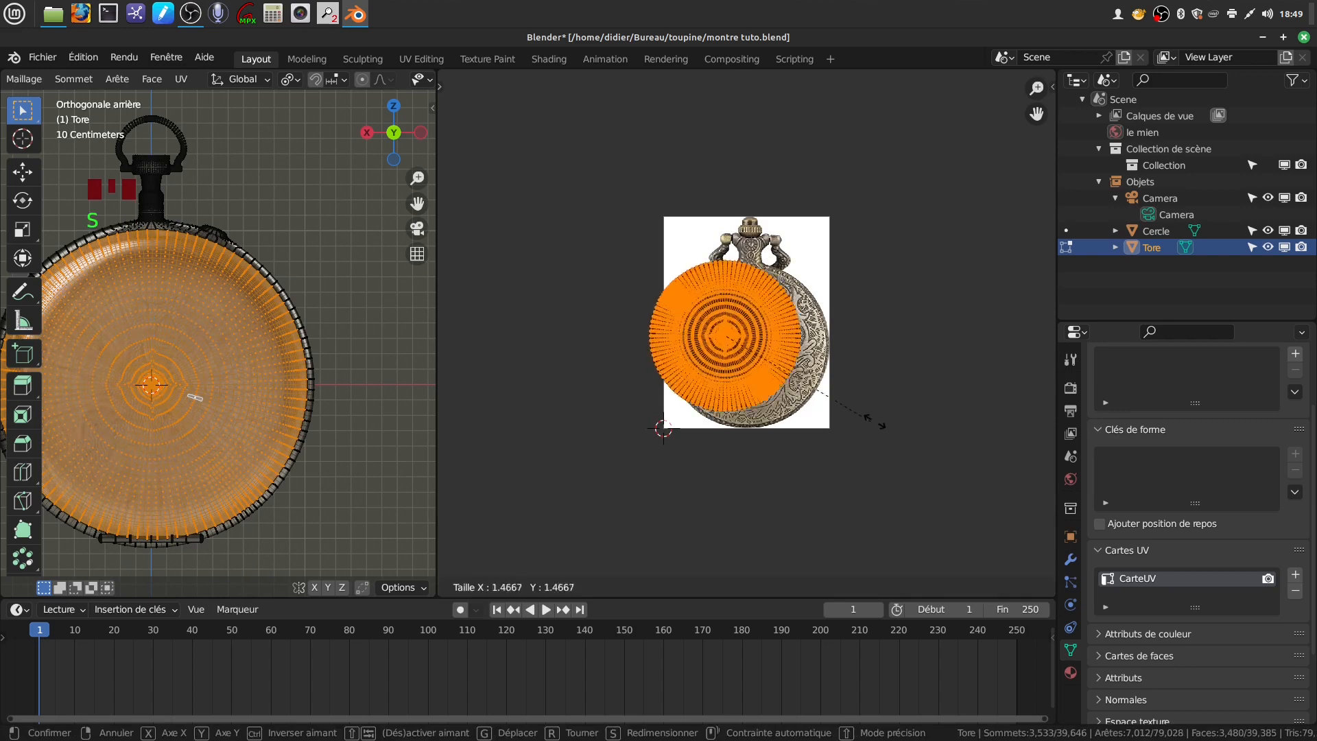
click(870, 418)
- Move the UVs by about 0.136 in X and -0.05 in Y to centre them on the engraved watch back
scroll(870, 418, up, 1)
scroll(870, 418, up, 2)
middle_drag(870, 419, 803, 387)
scroll(1006, 587, down, 3)
scroll(1006, 587, down, 8)
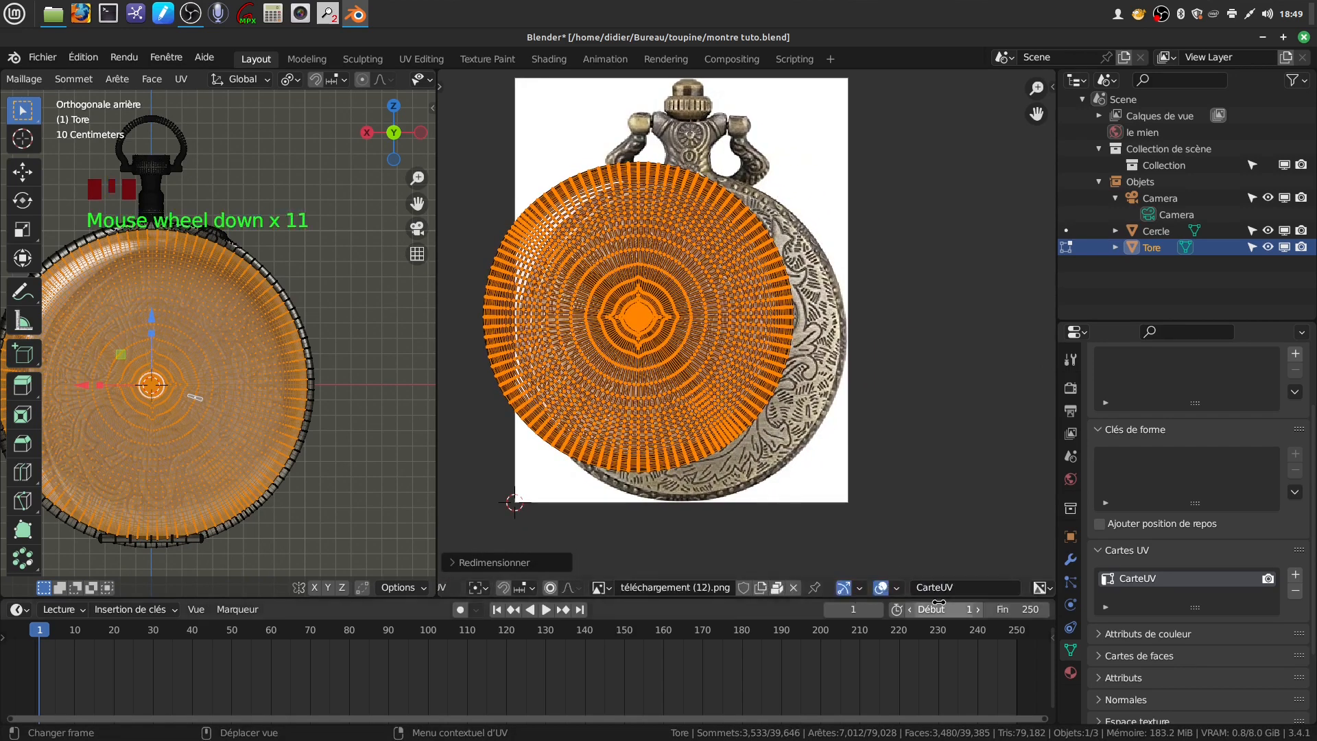
key(g)
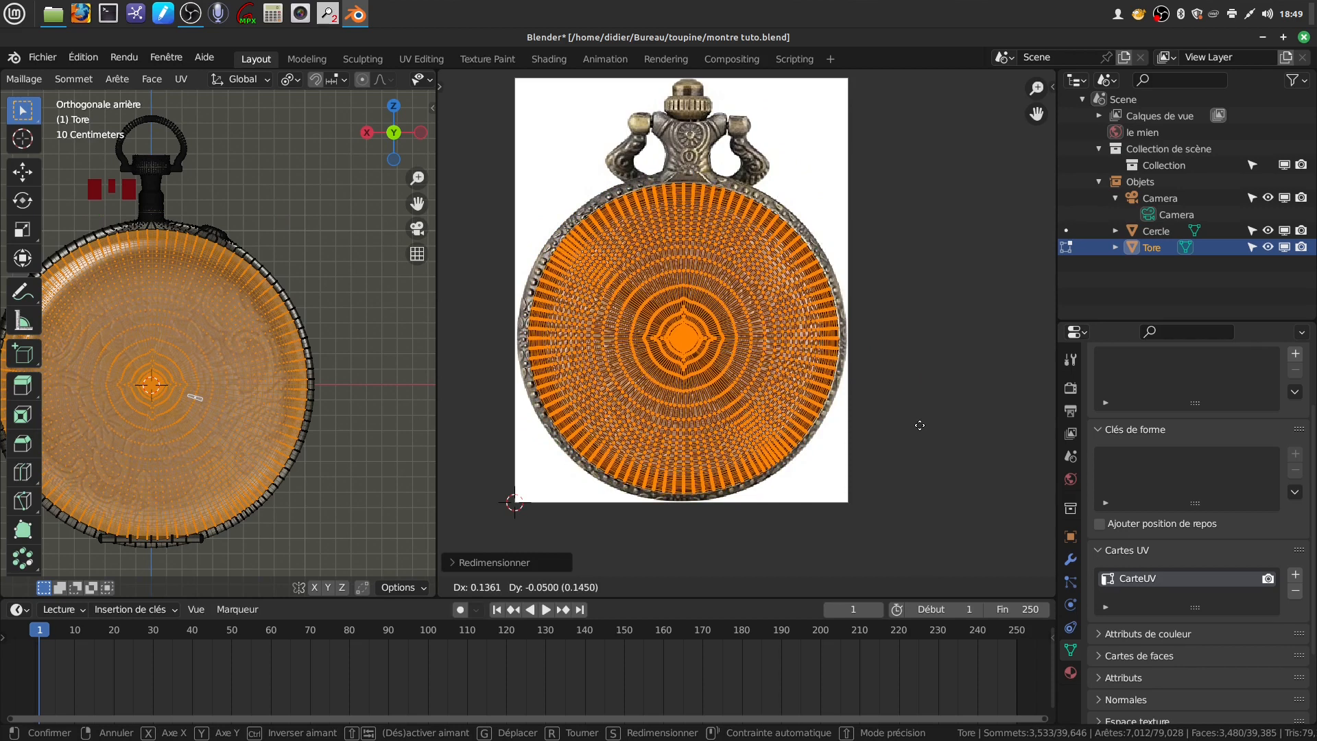
click(919, 425)
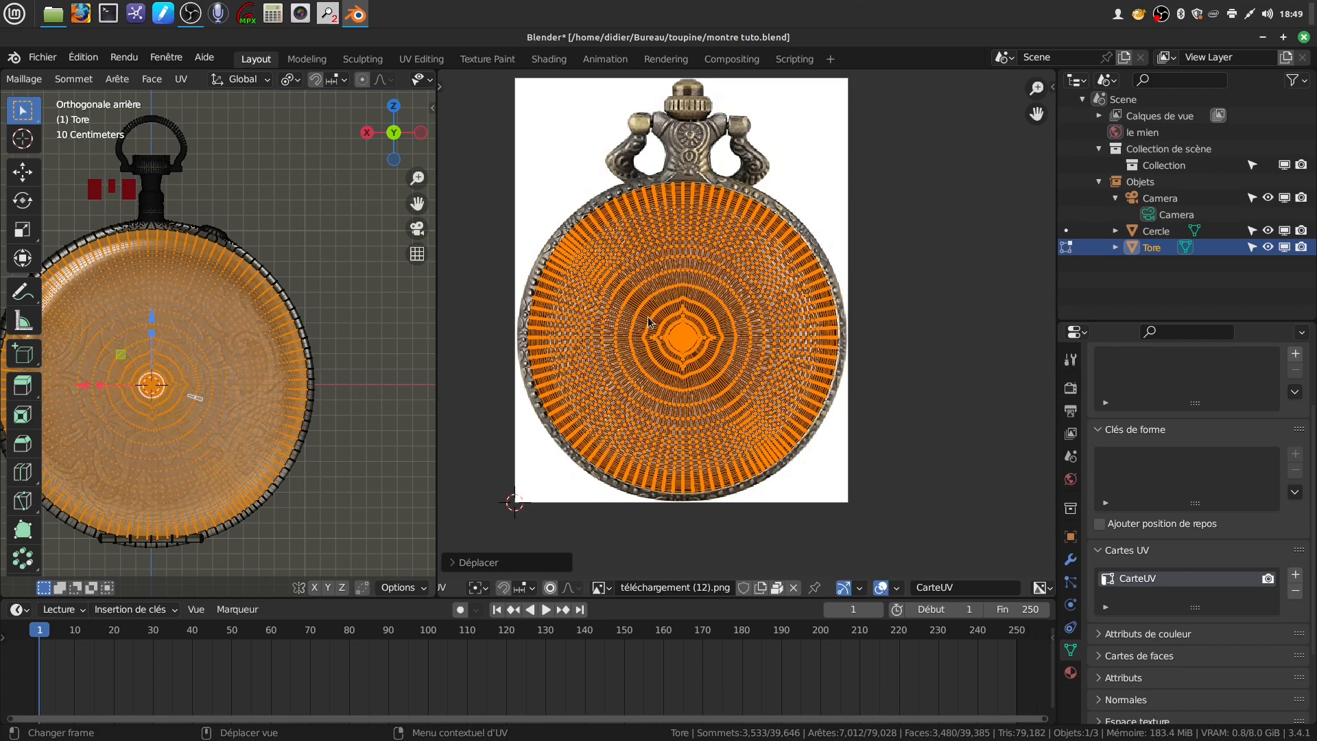
- Return to Object Mode and examine the engraved texture on the case's back from an angle
scroll(329, 384, down, 2)
mouse_move(311, 386)
middle_down()
mouse_move(306, 372)
mouse_move(348, 363)
mouse_move(335, 376)
mouse_move(376, 357)
mouse_move(188, 439)
mouse_move(304, 410)
mouse_move(307, 386)
middle_up()
key(Tab)
scroll(272, 448, up, 2)
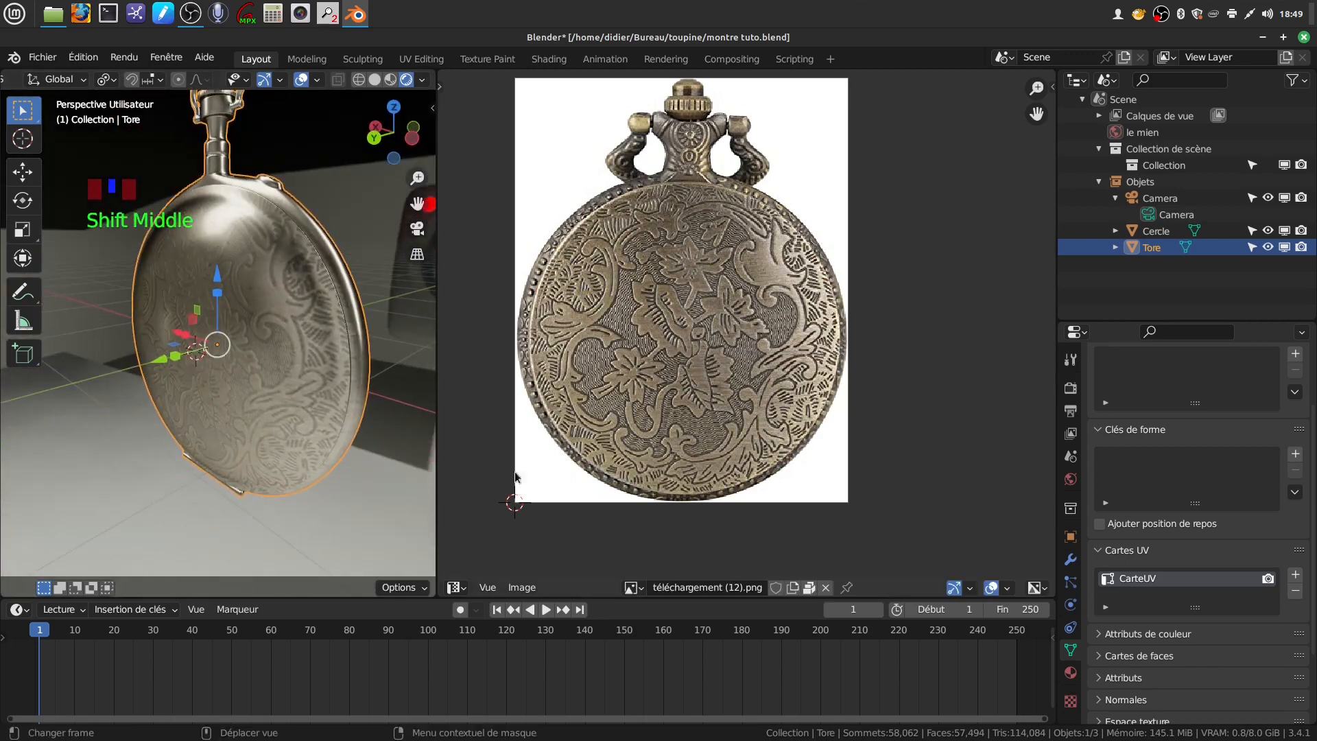
- Change the UV Editor back to the Shader Editor and bring the Normal Map node into close view
click(464, 592)
click(465, 590)
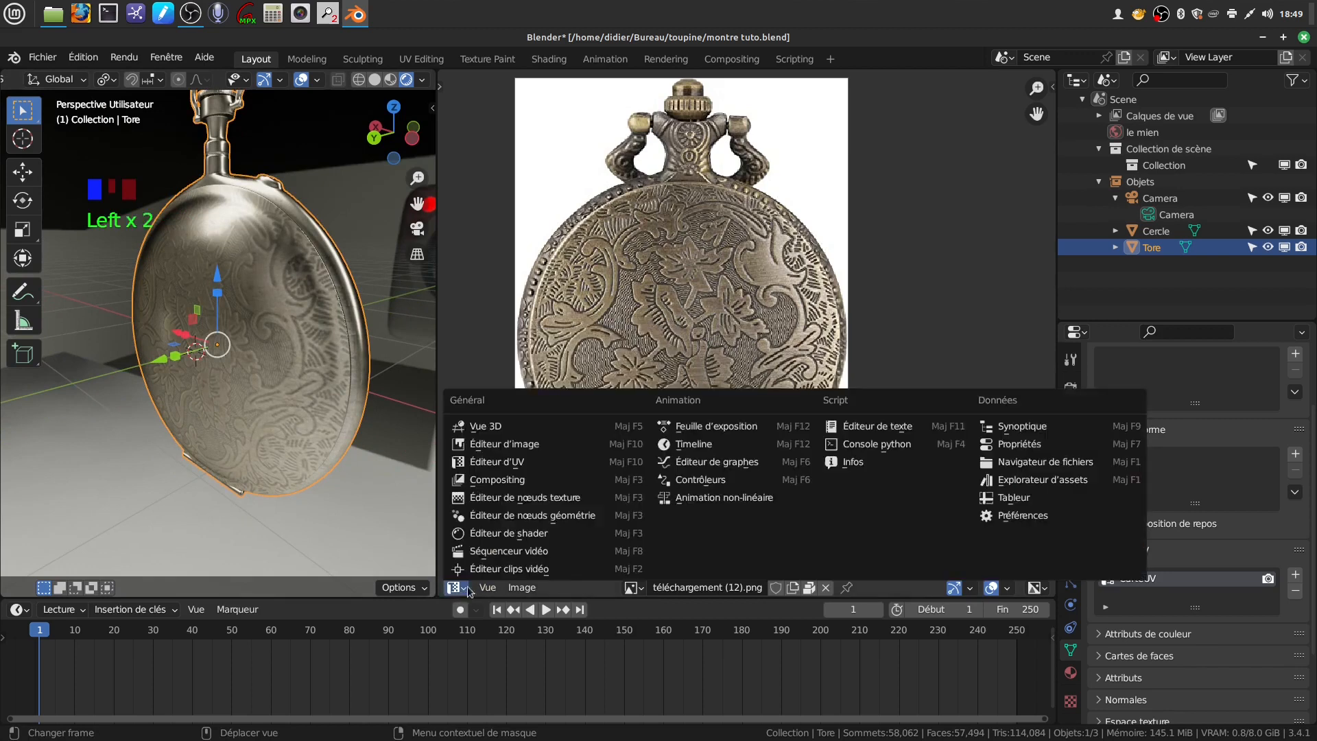
click(537, 535)
scroll(940, 405, up, 4)
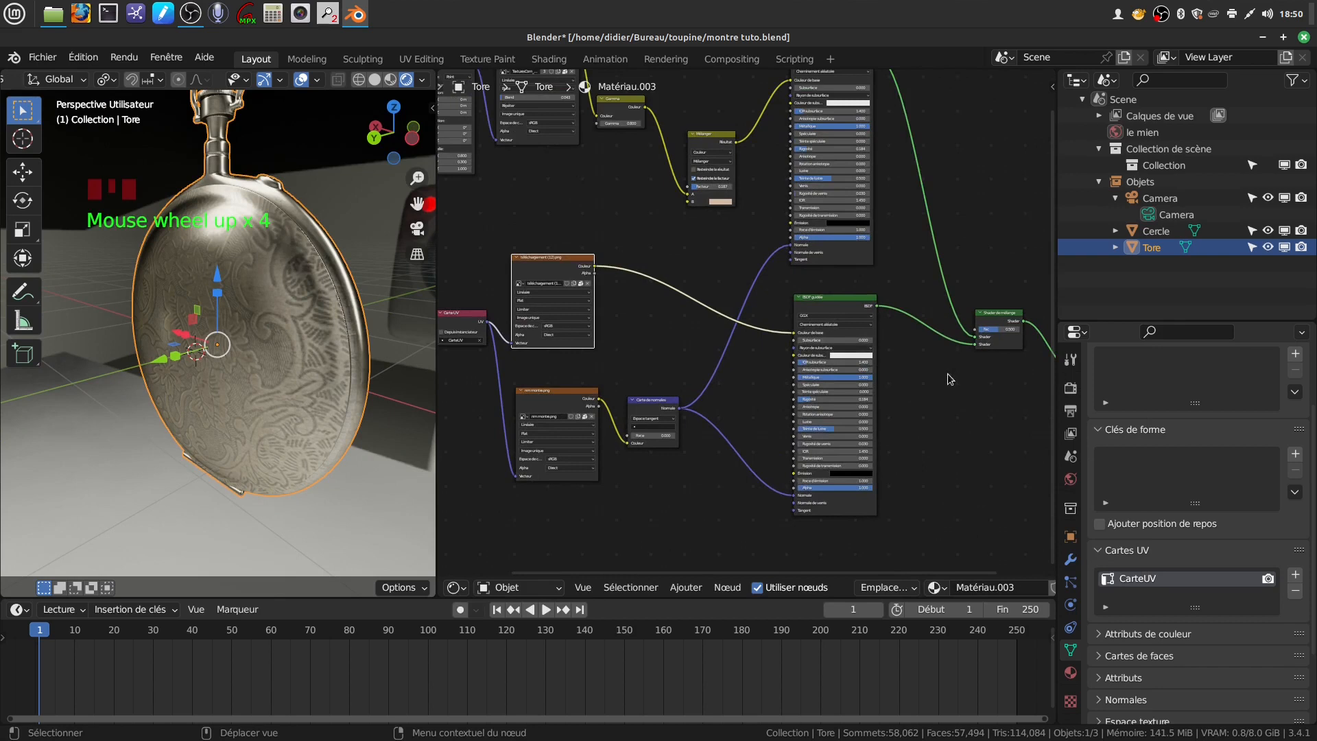
middle_drag(665, 519, 602, 561)
scroll(623, 529, up, 2)
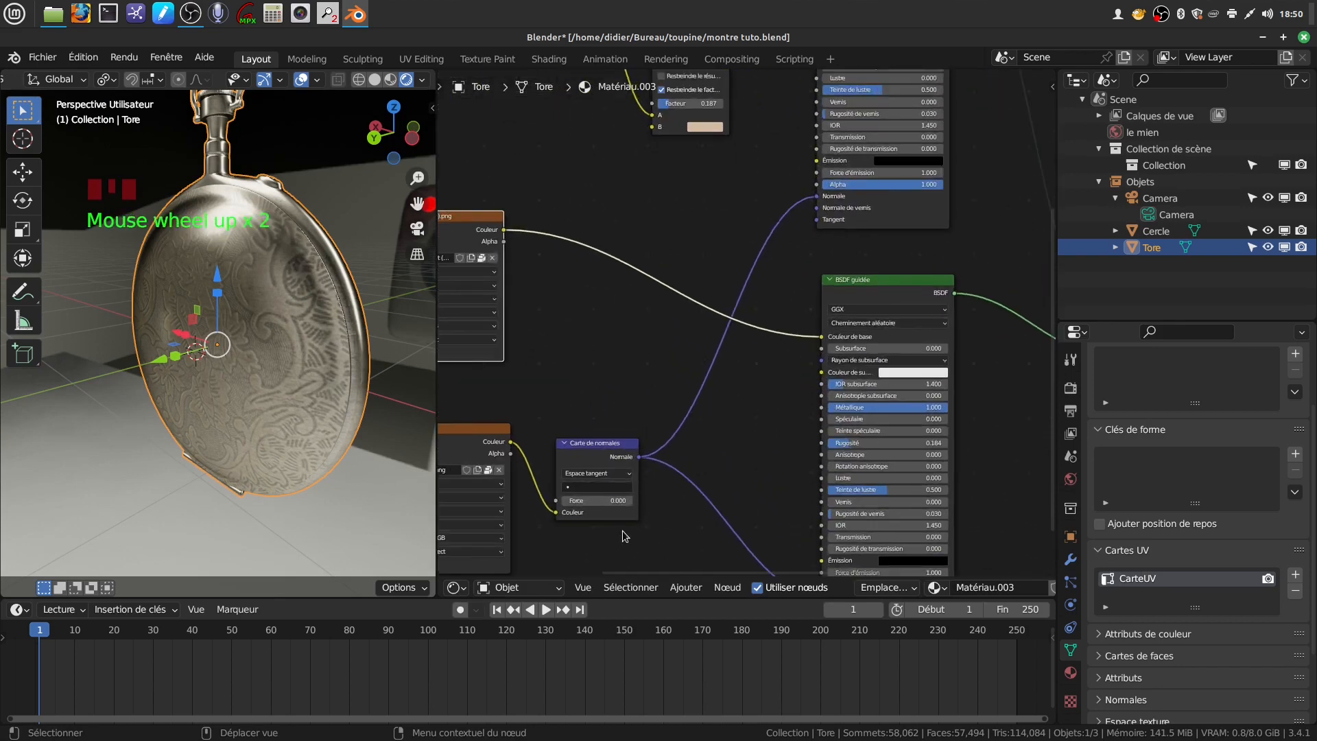
- Set the Mix Shader node's factor to about 0.793 to strengthen the engraved image shader on the watch back
scroll(945, 403, down, 1)
middle_drag(945, 403, 730, 436)
scroll(833, 487, up, 3)
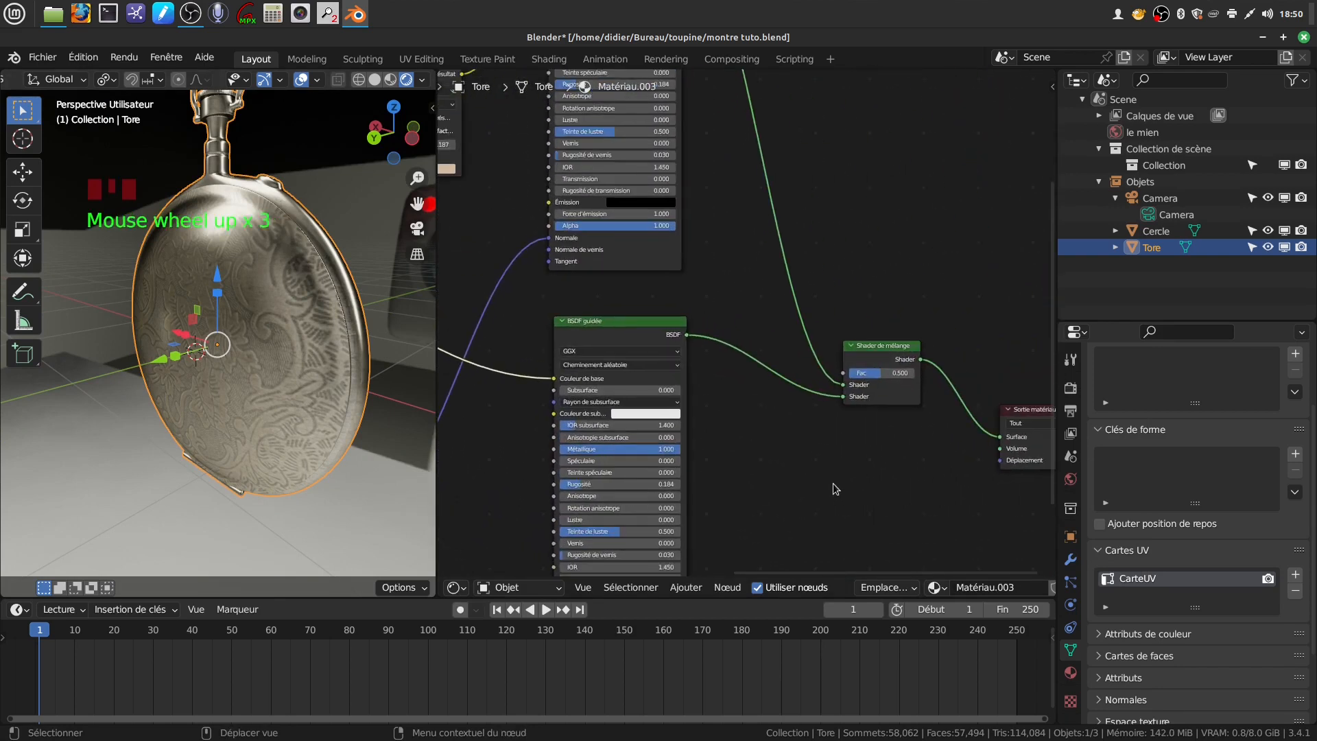
mouse_move(881, 373)
mouse_down()
mouse_move(853, 373)
mouse_move(897, 373)
mouse_up()
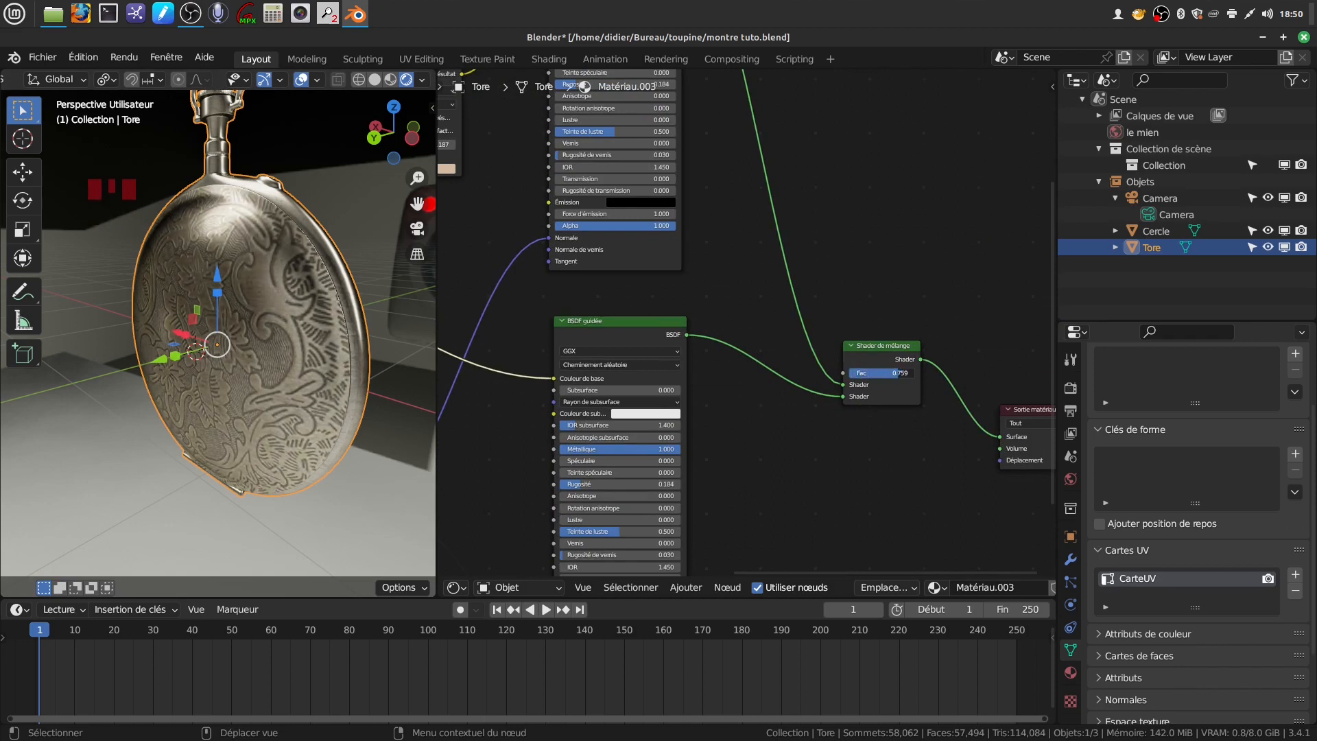
middle_drag(336, 278, 244, 370)
scroll(128, 304, down, 2)
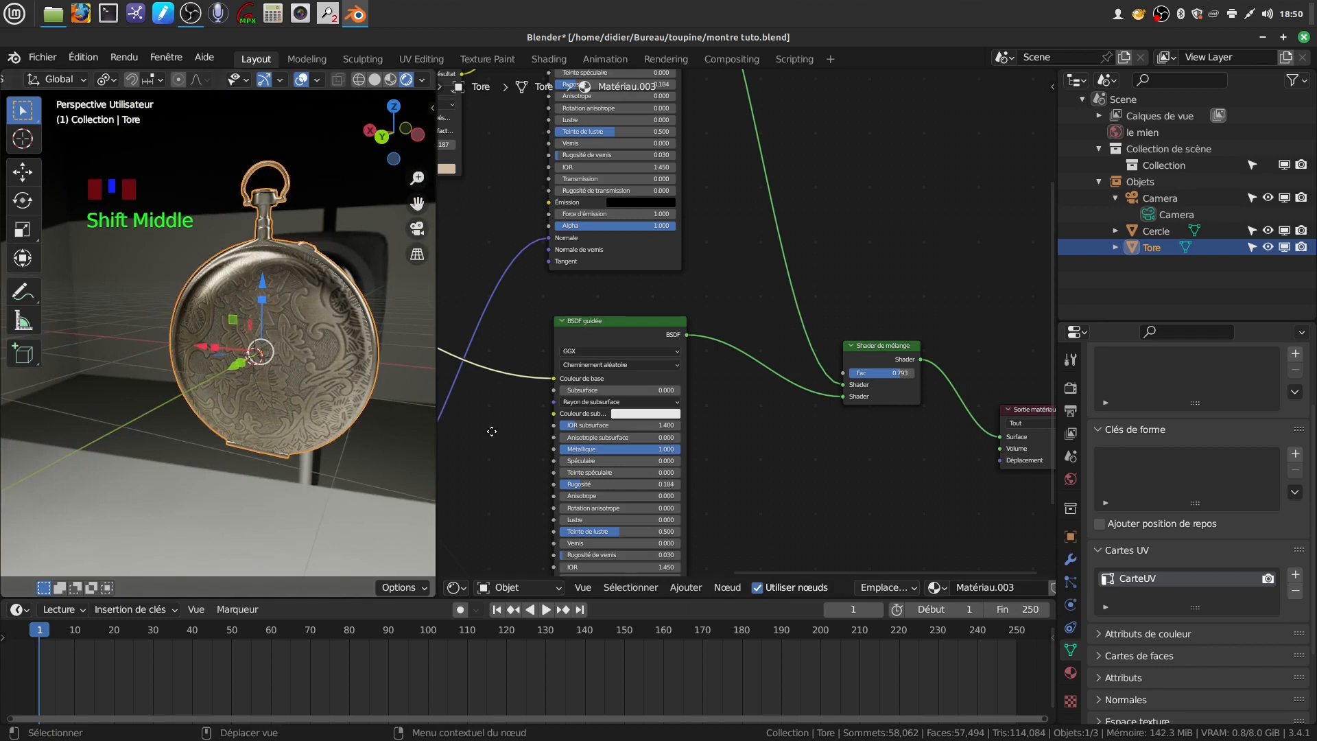
- Raise the Normal Map node's strength to 0.3 to give the engraving on the watch back relief
middle_drag(491, 431, 570, 346)
scroll(562, 421, up, 1)
middle_drag(596, 398, 863, 359)
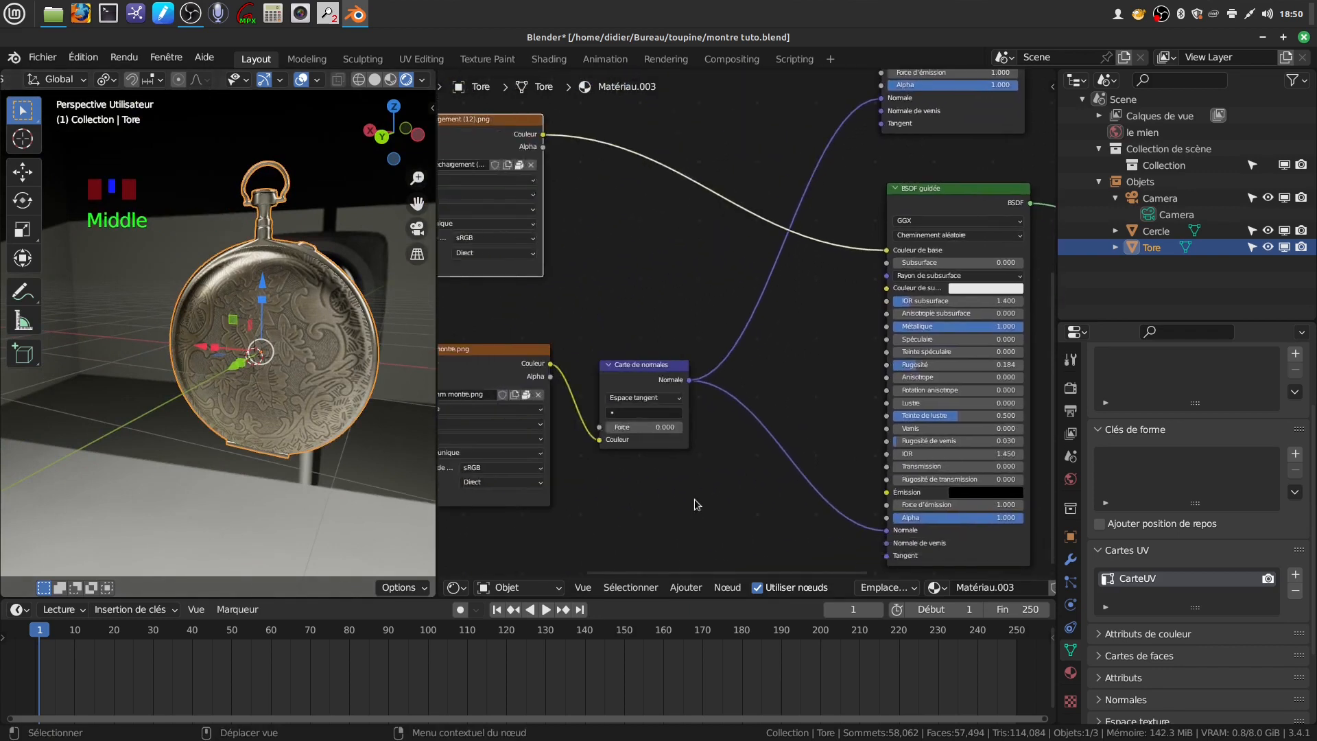
scroll(672, 494, up, 5)
middle_drag(364, 414, 59, 393)
shift+middle_drag(216, 389, 247, 412)
scroll(203, 396, up, 2)
click(564, 476)
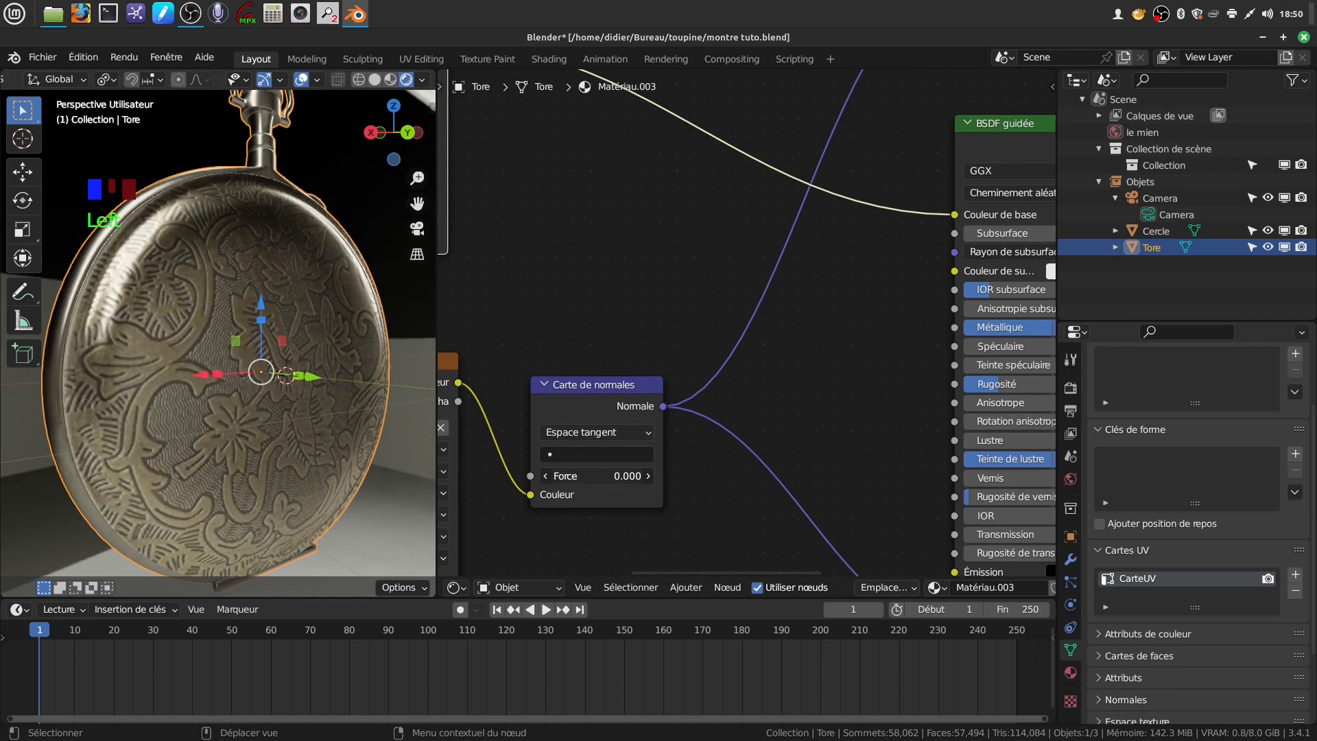
drag(564, 476, 599, 476)
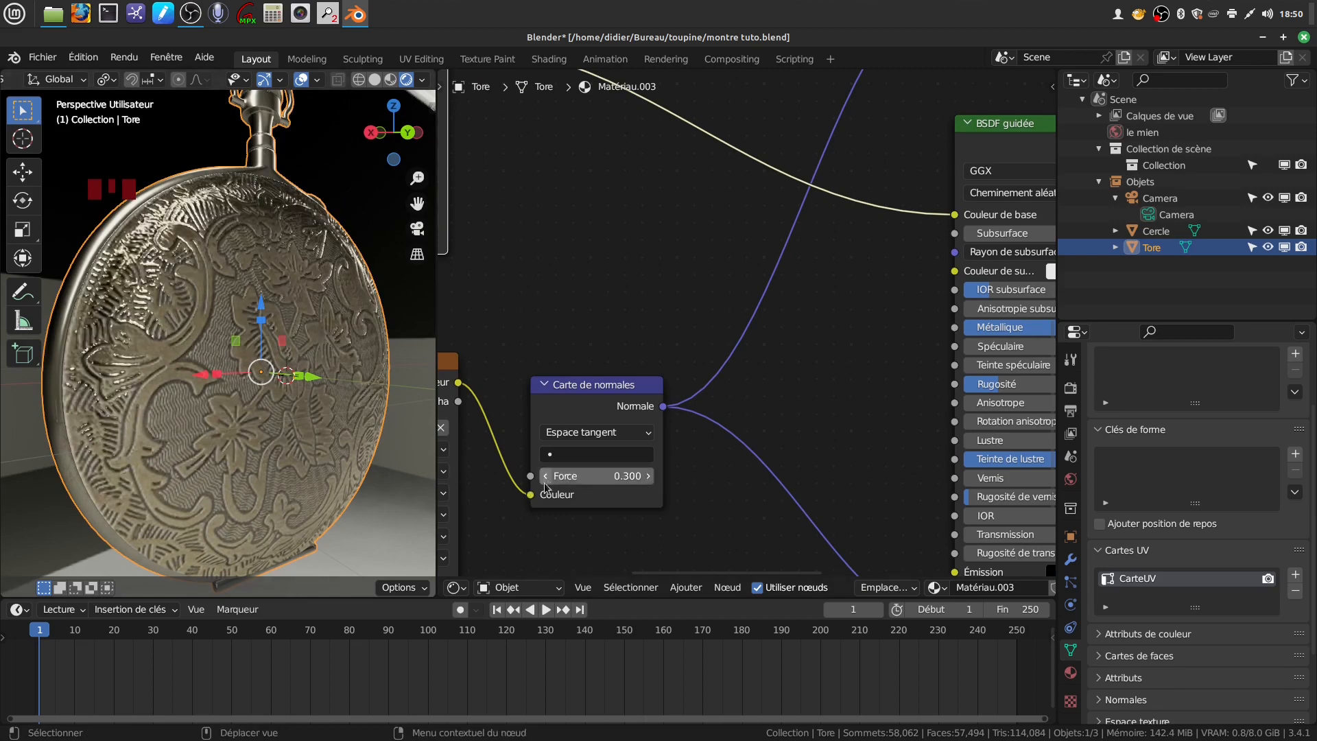
- Lower the Normal Map node's strength to 0.2
mouse_move(258, 411)
middle_down()
mouse_move(325, 423)
mouse_move(189, 442)
mouse_move(127, 421)
mouse_move(112, 378)
mouse_move(226, 412)
mouse_move(298, 414)
mouse_move(267, 419)
middle_up()
scroll(158, 406, down, 3)
scroll(270, 421, up, 2)
click(546, 476)
- Examine the engraved relief on the watch's back and the case edge from several angles
middle_drag(349, 437, 319, 433)
scroll(199, 388, down, 4)
scroll(228, 402, up, 2)
middle_drag(228, 402, 372, 378)
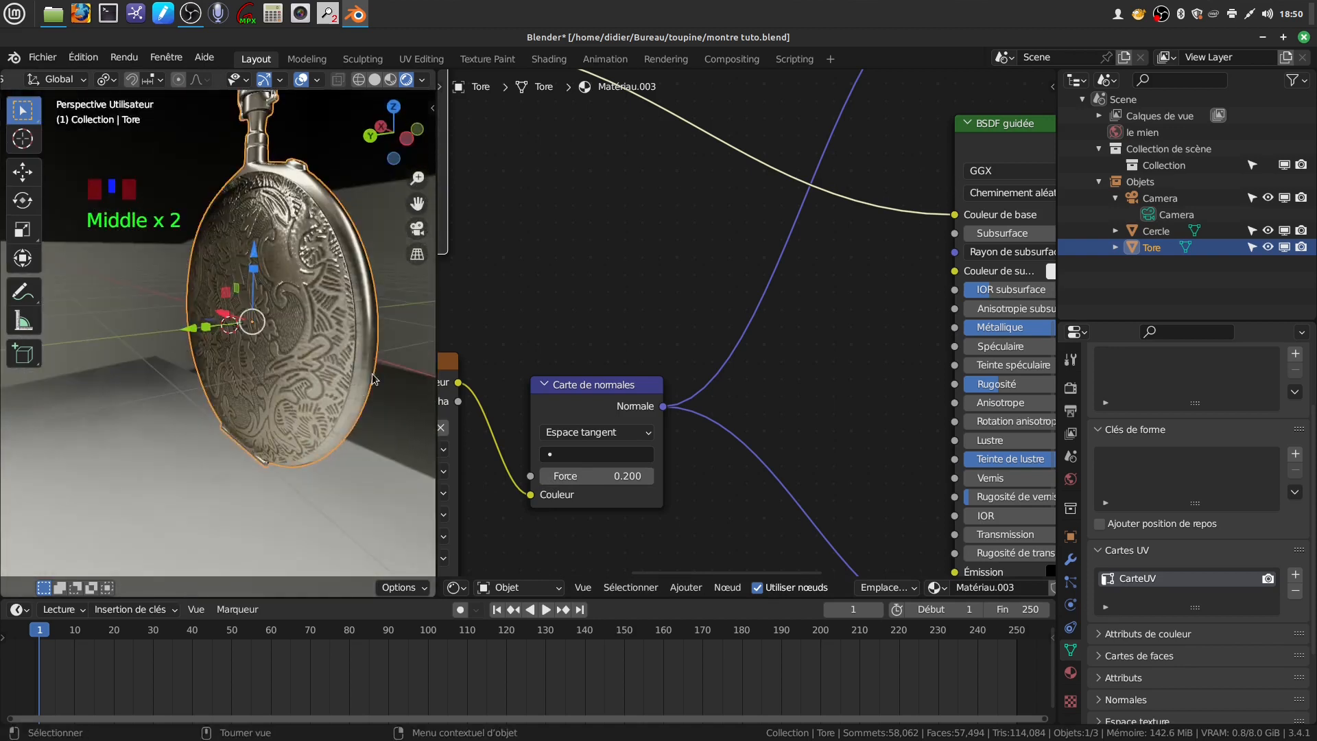
scroll(302, 378, down, 2)
mouse_move(335, 319)
middle_down()
mouse_move(170, 310)
mouse_move(275, 307)
mouse_move(154, 316)
mouse_move(352, 311)
middle_up()
scroll(154, 316, up, 1)
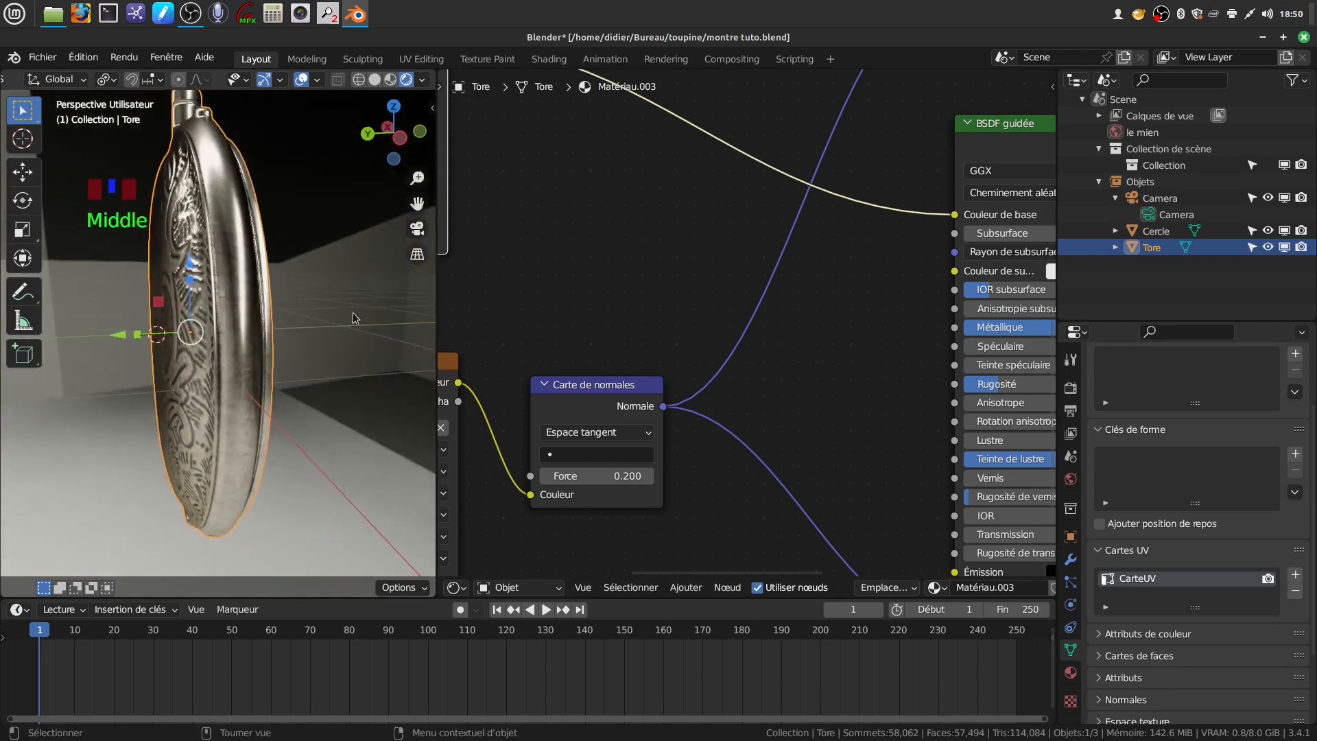
middle_drag(245, 367, 138, 299)
scroll(222, 337, down, 1)
scroll(351, 405, down, 3)
- Deselect the watch case and examine the dial, front bezel and case side from several angles and distances
click(285, 440)
middle_drag(286, 422, 290, 392)
scroll(287, 394, up, 2)
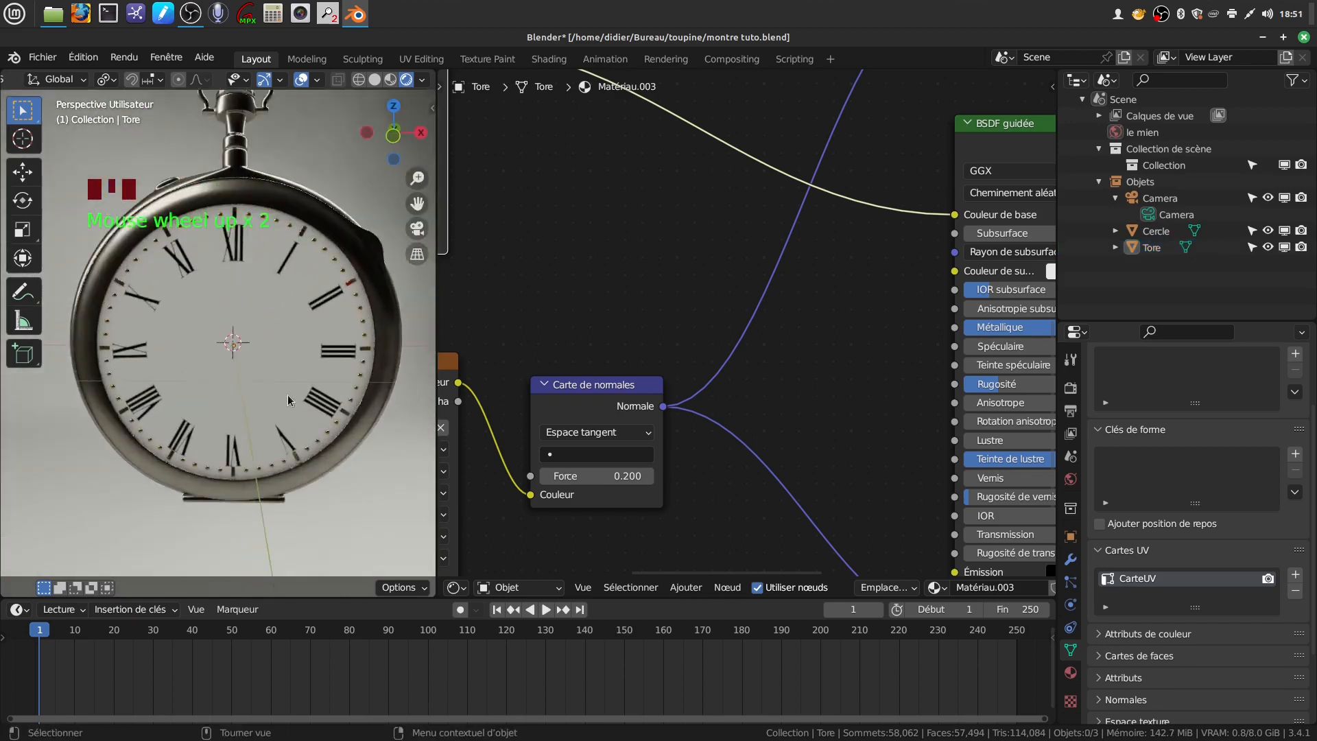
middle_drag(265, 345, 1, 388)
scroll(233, 343, down, 3)
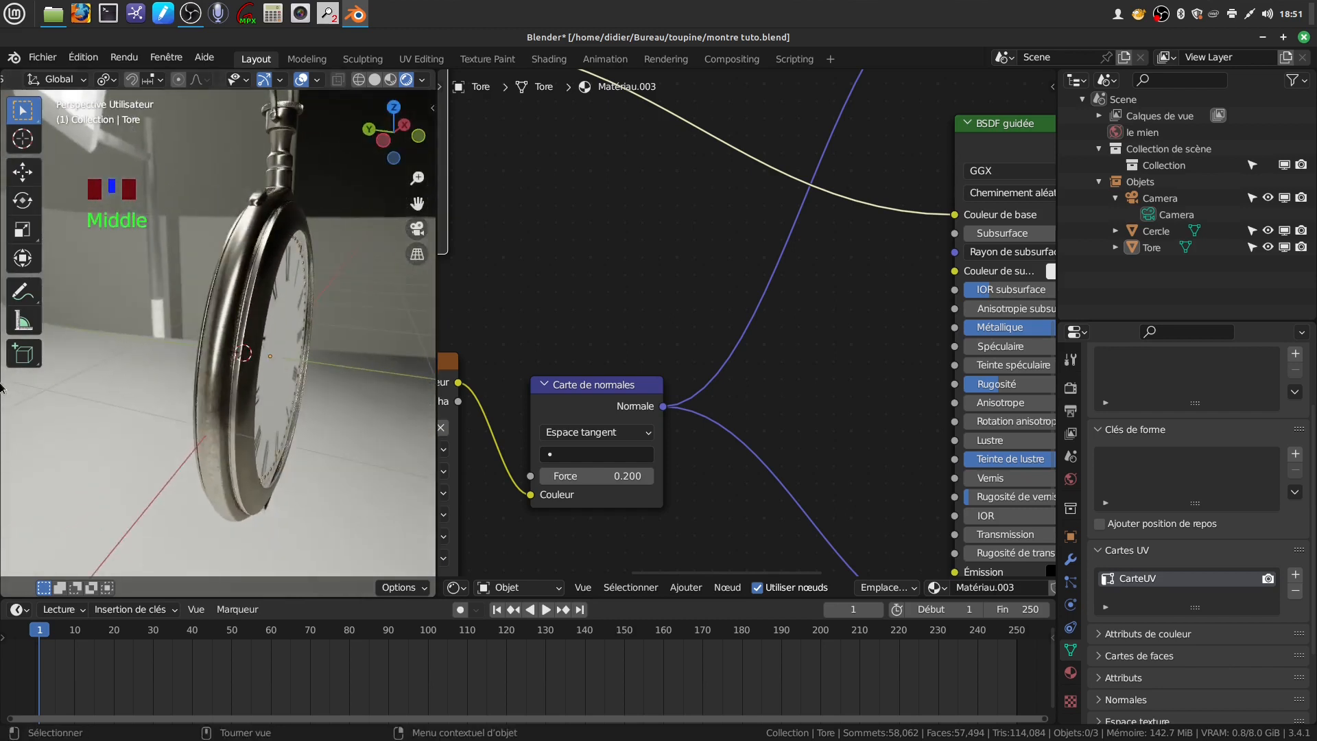
scroll(82, 325, up, 3)
middle_drag(82, 325, 408, 310)
scroll(207, 393, down, 2)
middle_drag(208, 393, 281, 422)
middle_click(51, 405)
scroll(216, 296, down, 3)
middle_drag(216, 297, 90, 274)
shift+middle_drag(247, 353, 188, 314)
scroll(259, 453, up, 1)
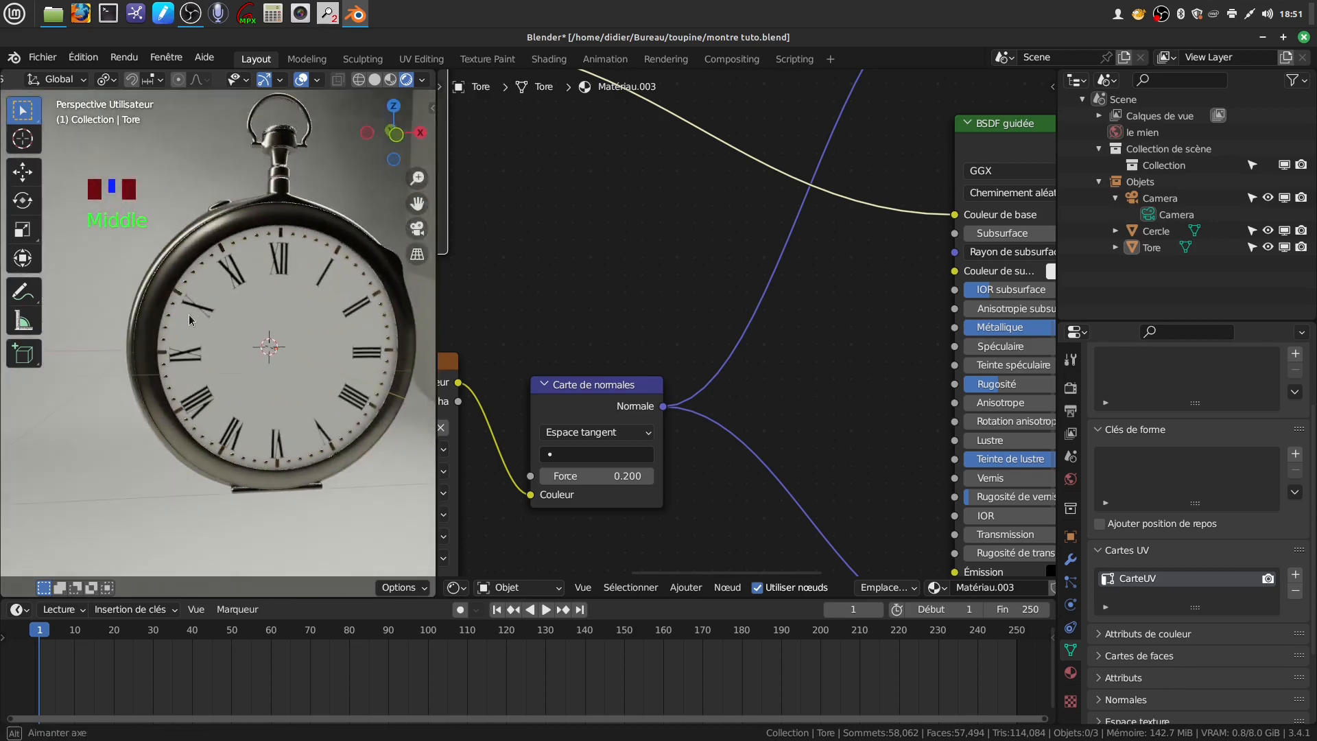
middle_drag(216, 368, 130, 377)
scroll(273, 409, up, 2)
scroll(140, 372, down, 2)
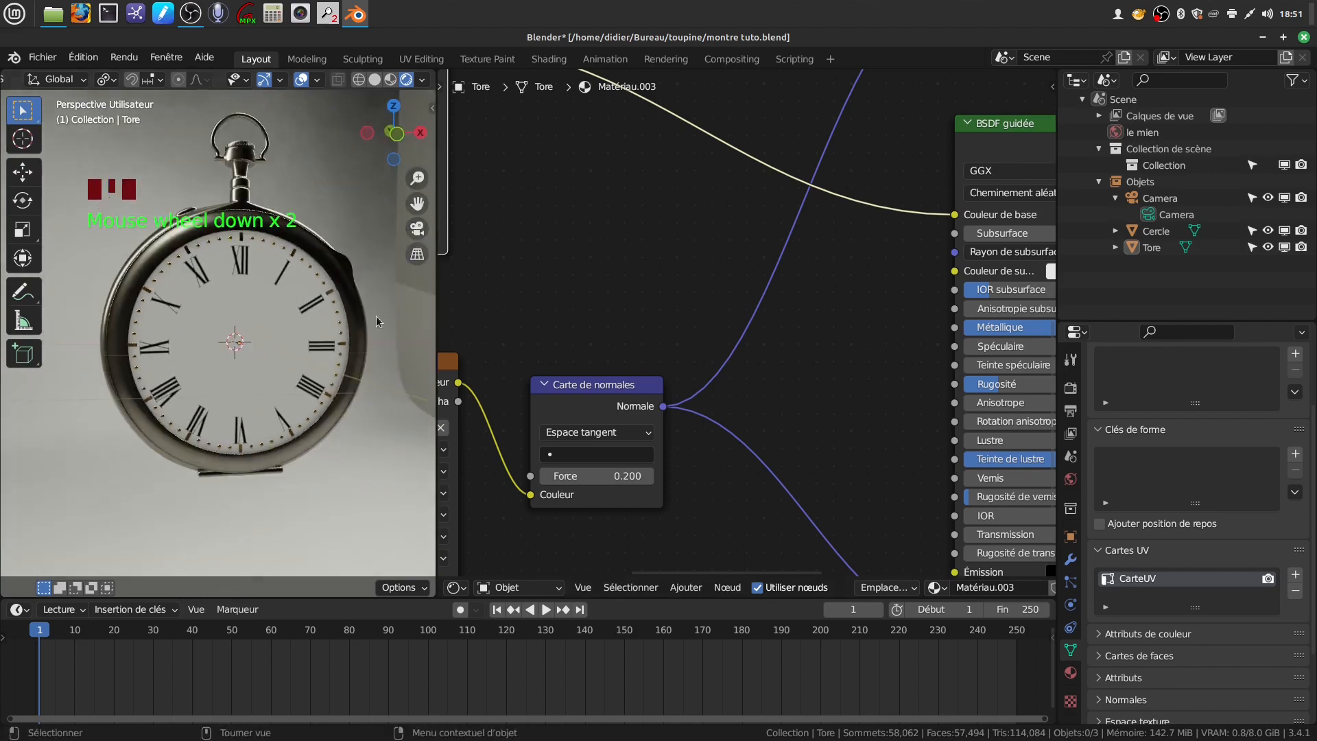
middle_drag(268, 384, 434, 334)
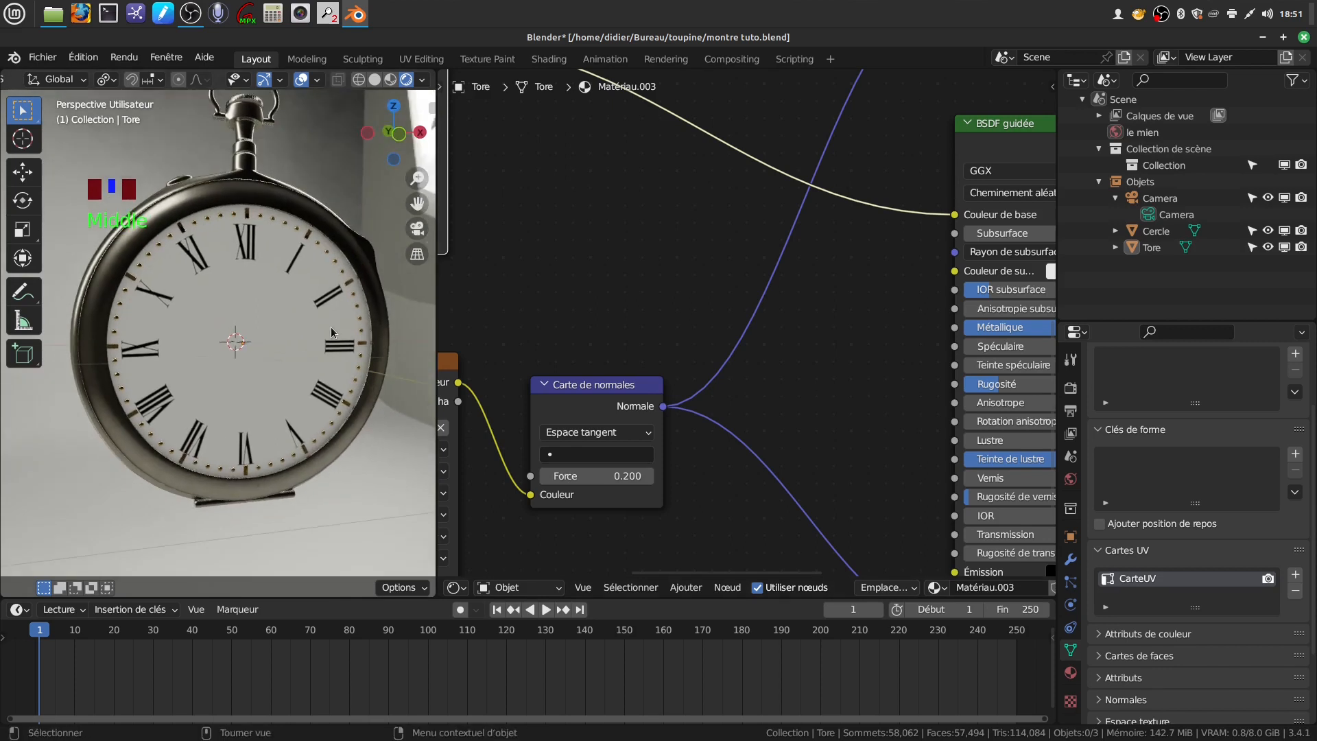
mouse_move(282, 359)
middle_down()
mouse_move(329, 368)
mouse_move(298, 361)
middle_up()
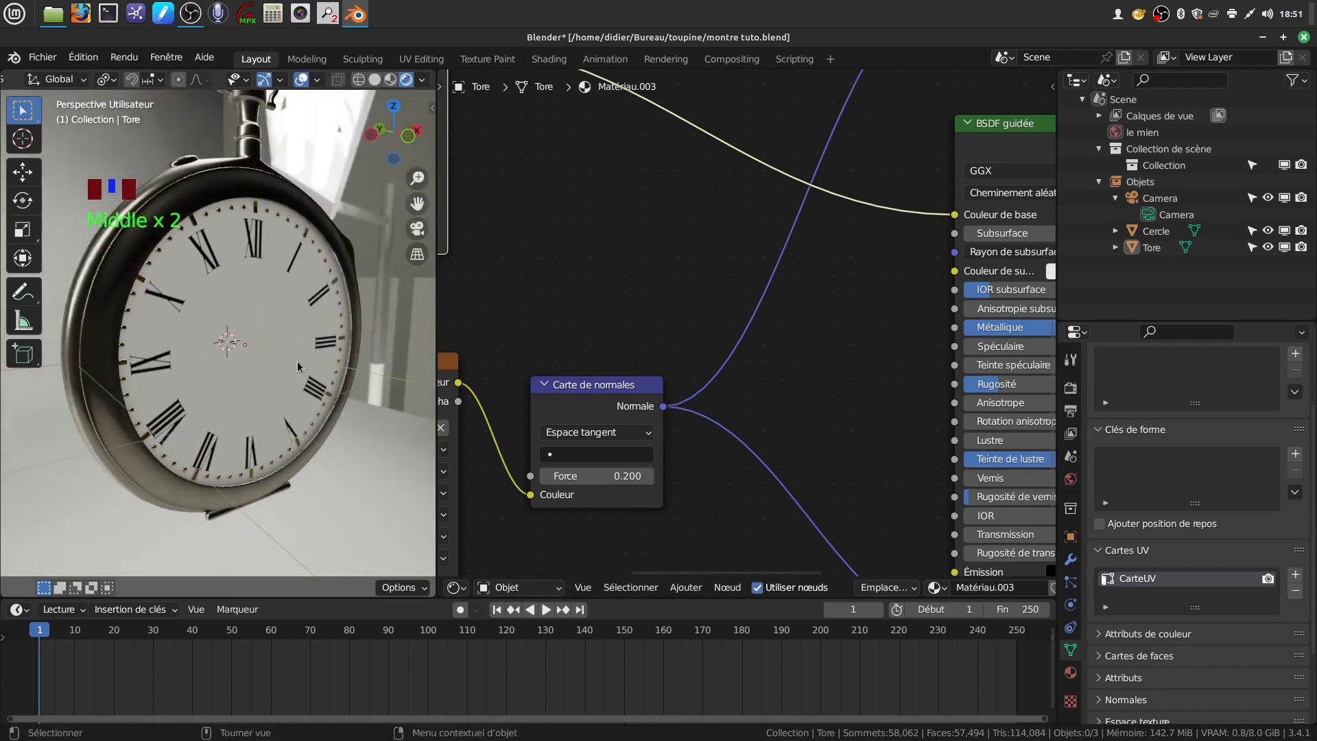